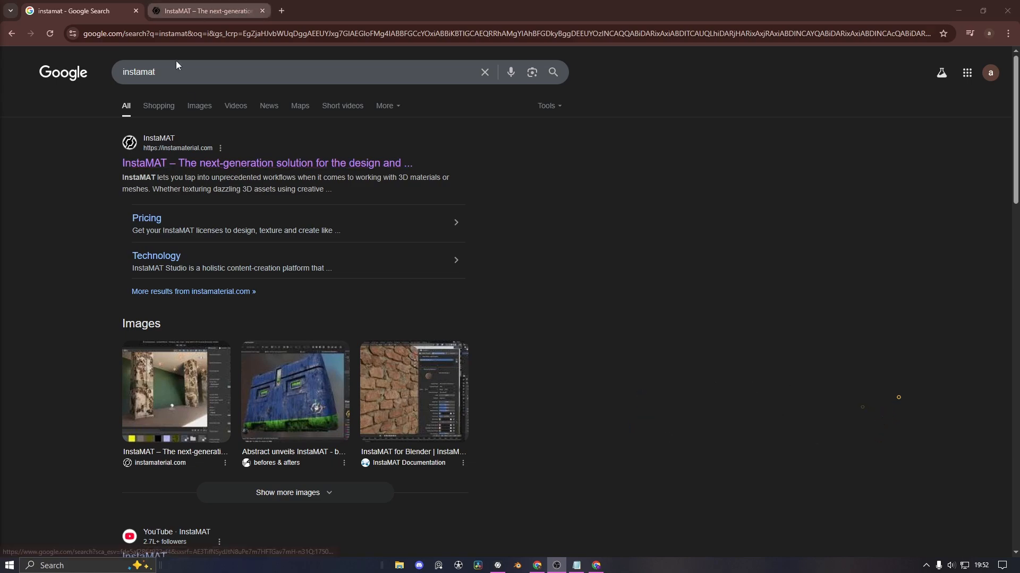
Scroll through the InstaMAT homepage, highlighting the layer-based texturing and 'based workflows' headings
click(187, 5)
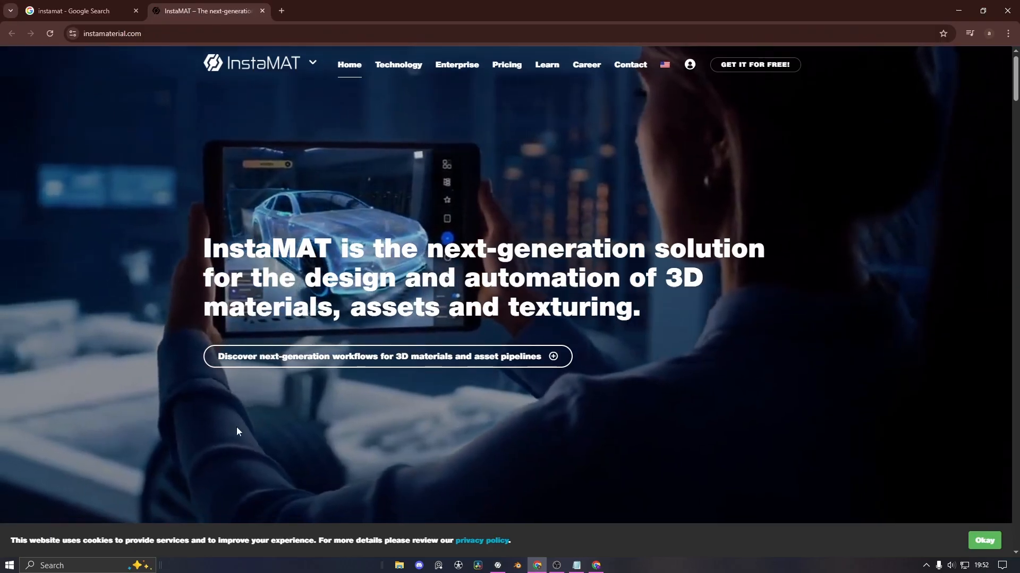
scroll(237, 427, down, 10)
scroll(224, 395, down, 7)
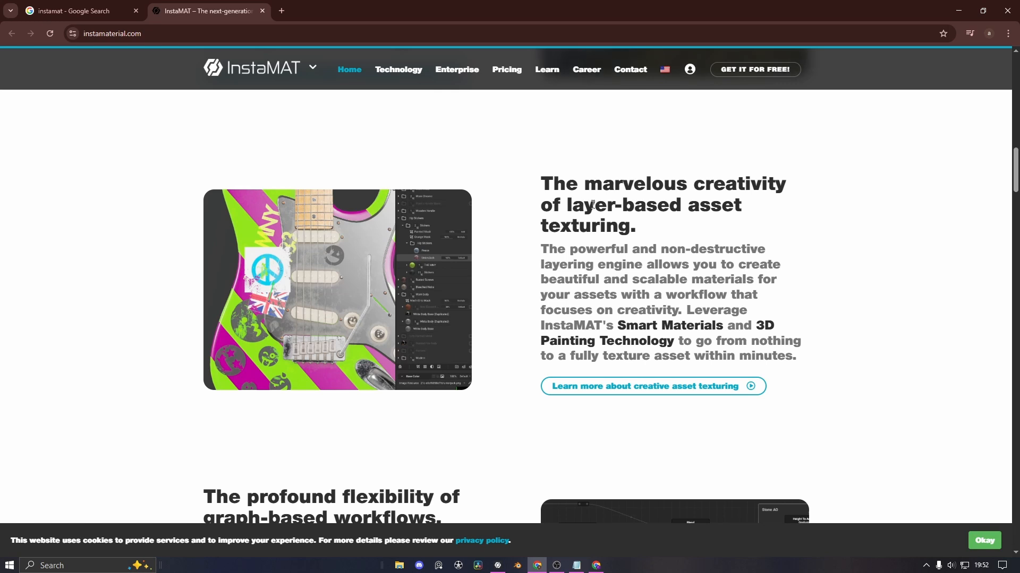
drag(636, 225, 542, 183)
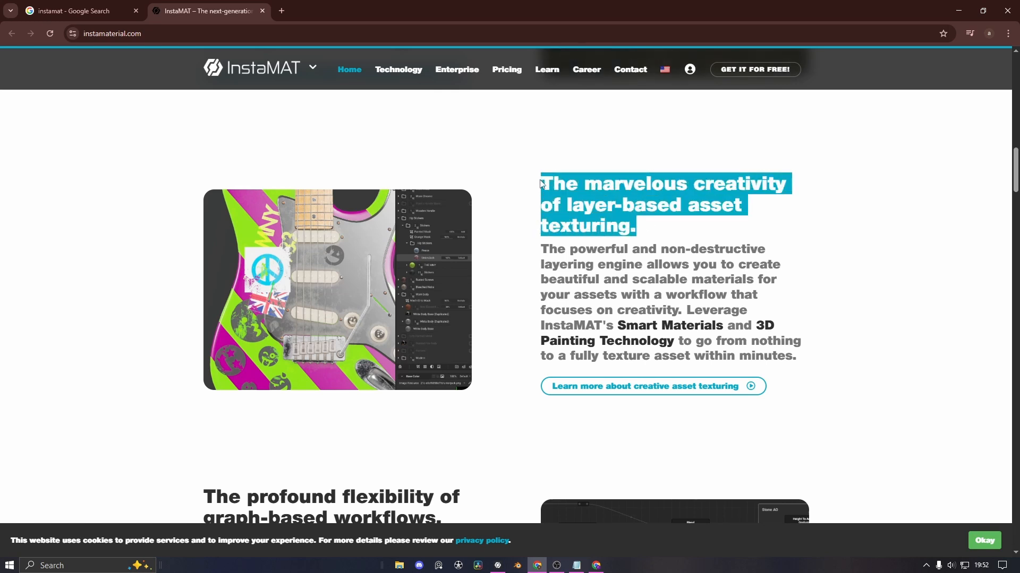
click(644, 229)
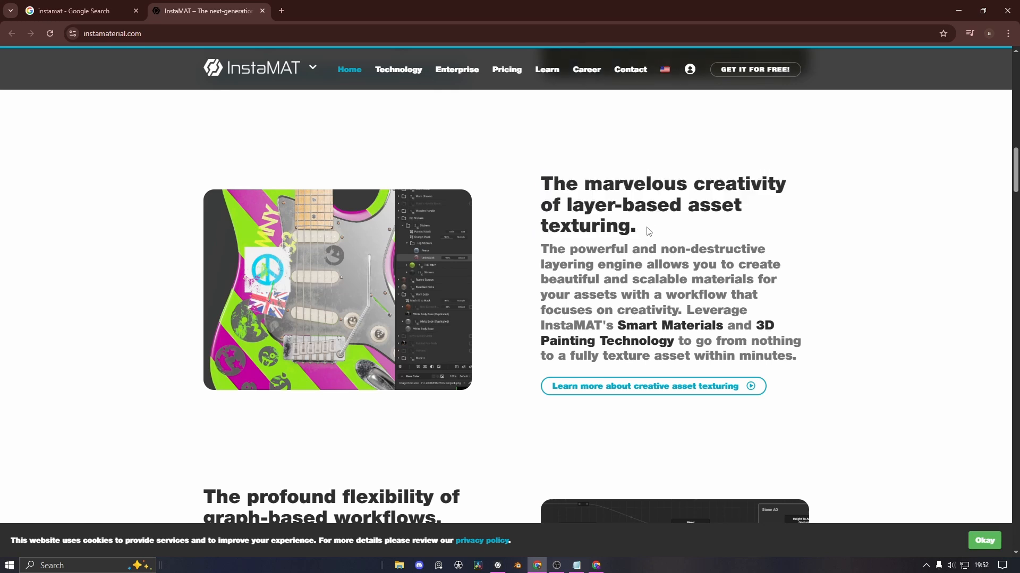
scroll(496, 339, down, 5)
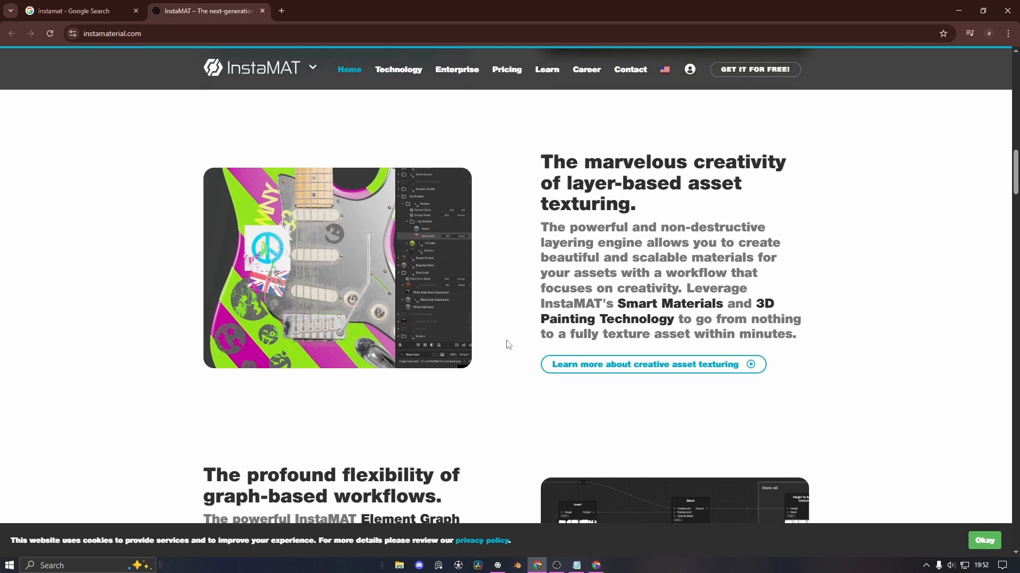
drag(436, 254, 202, 236)
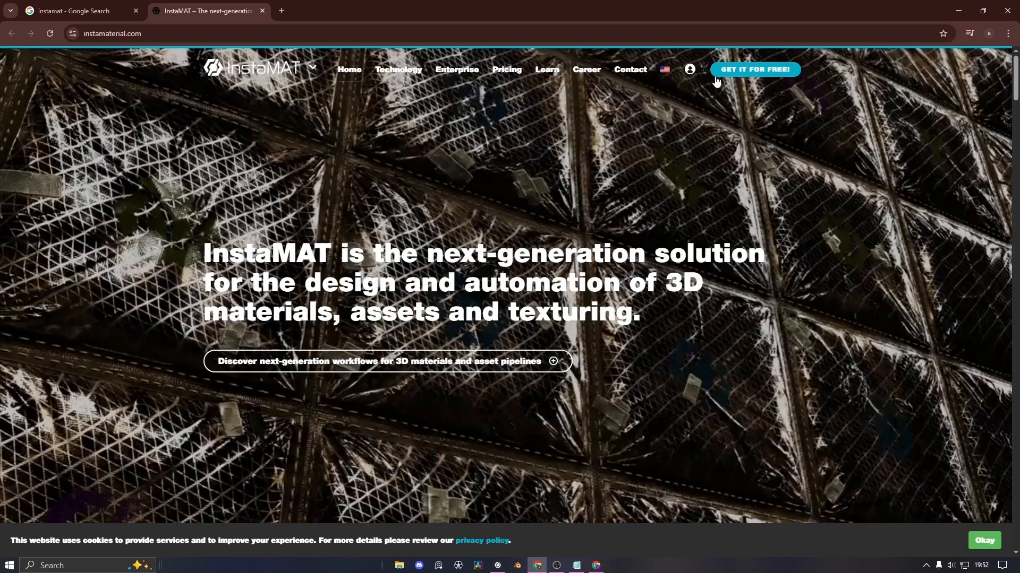
Find the Pioneer License on the Pricing page and go to its 'Get InstaMAT now' store page
click(716, 78)
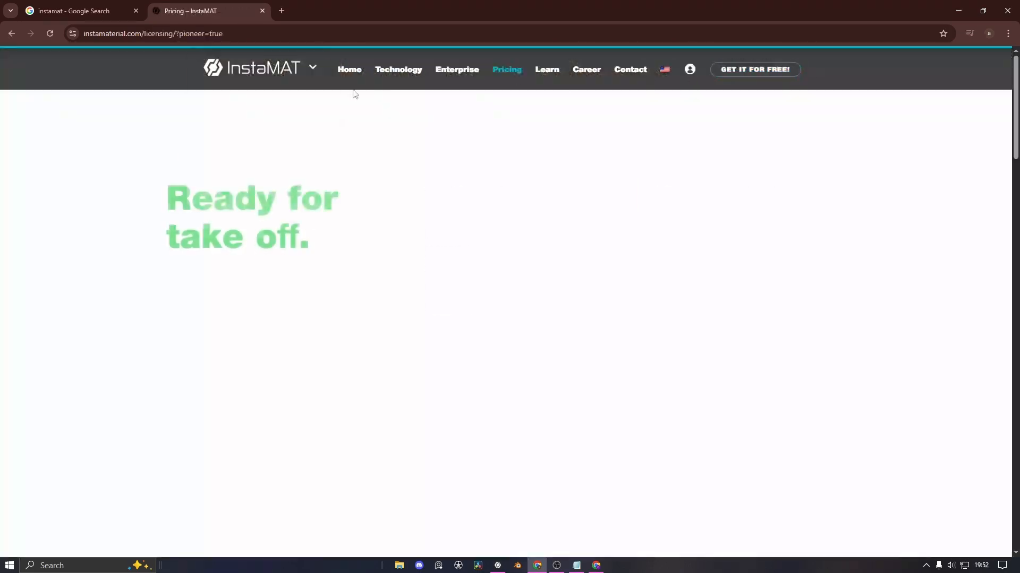
scroll(469, 353, down, 5)
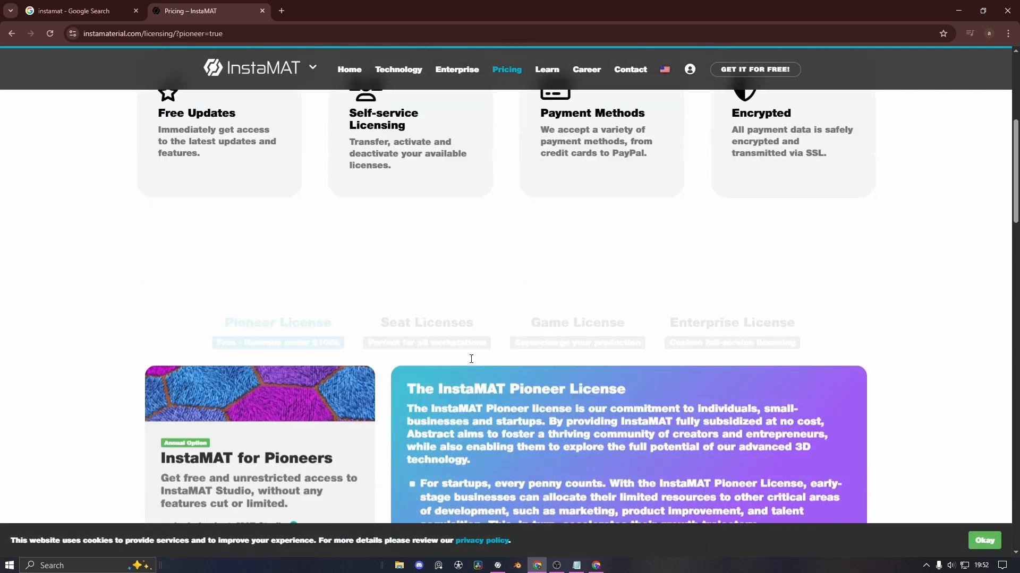
scroll(471, 359, down, 4)
scroll(471, 359, up, 3)
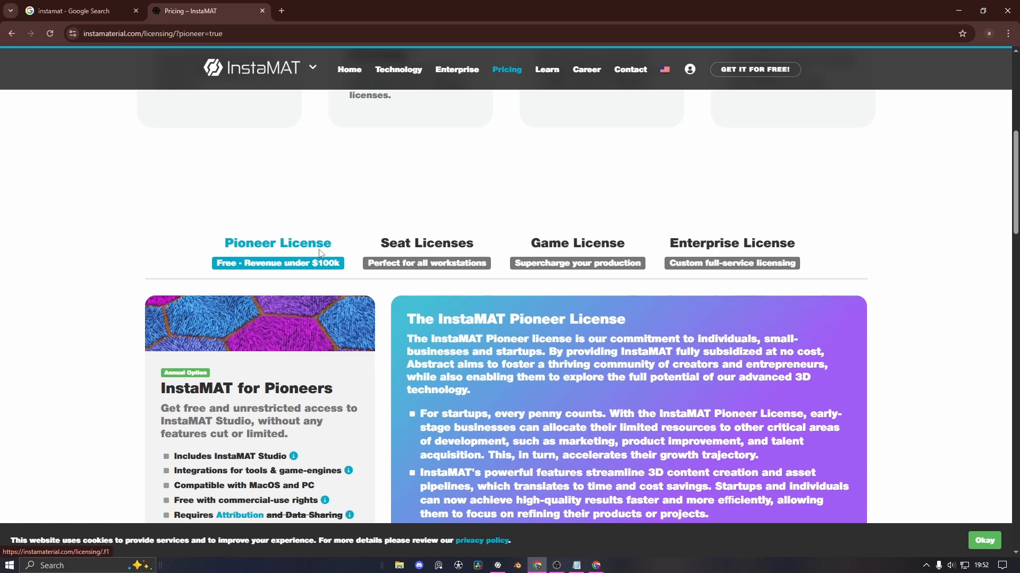
scroll(268, 296, down, 2)
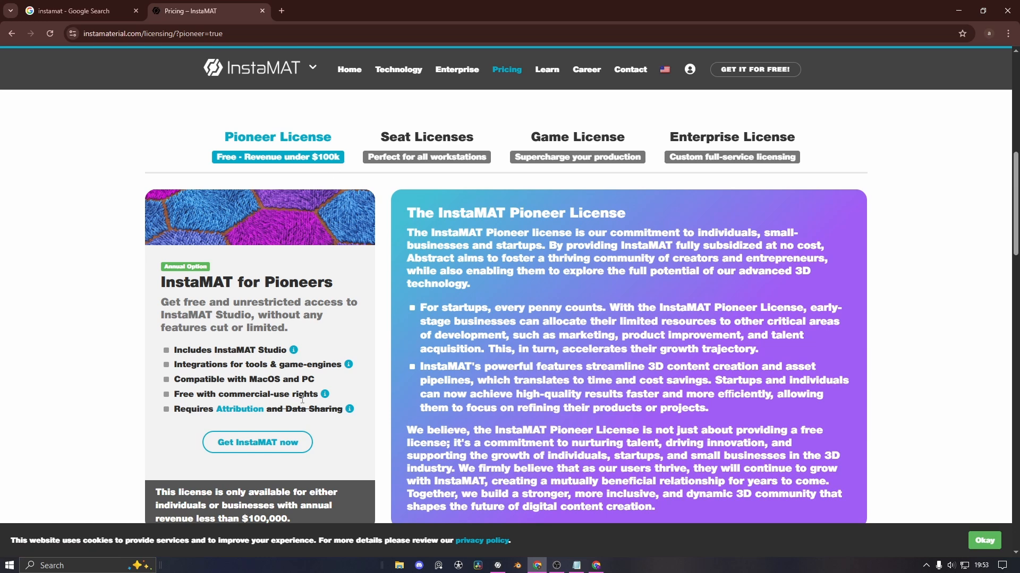
scroll(260, 371, down, 2)
click(261, 337)
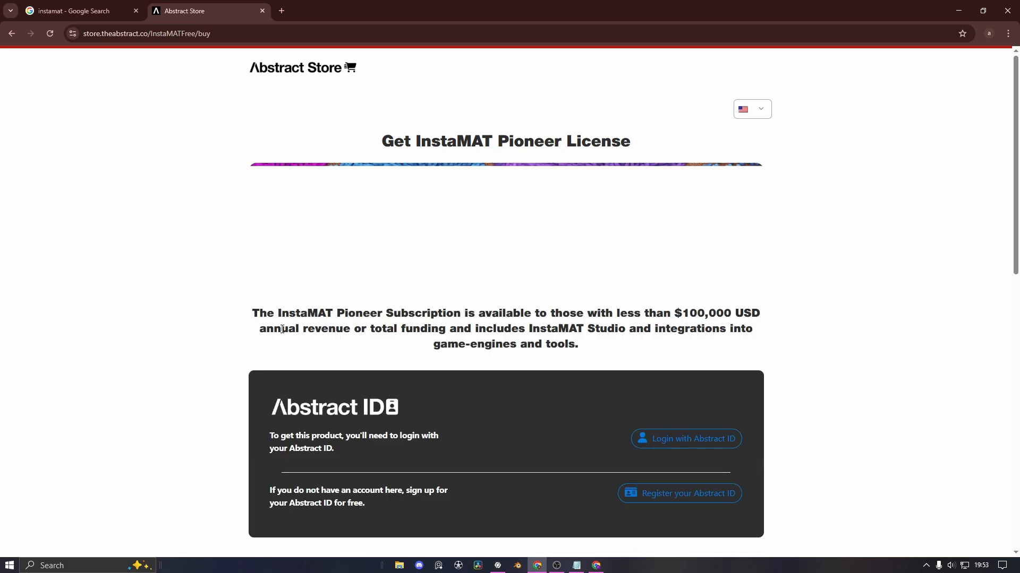
Scroll the Abstract Store page down to the Abstract ID login and register section
scroll(393, 322, down, 1)
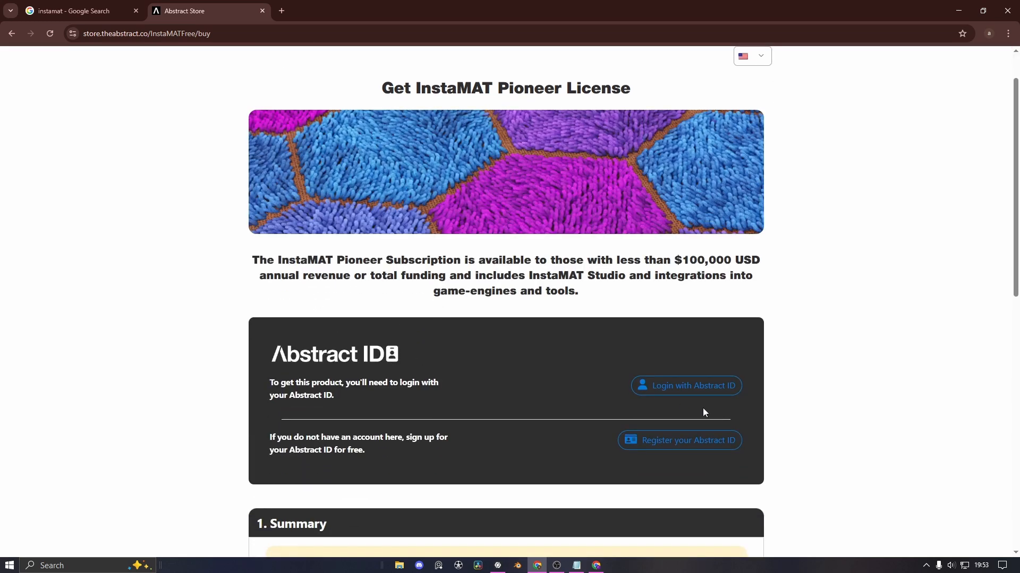
scroll(591, 397, down, 2)
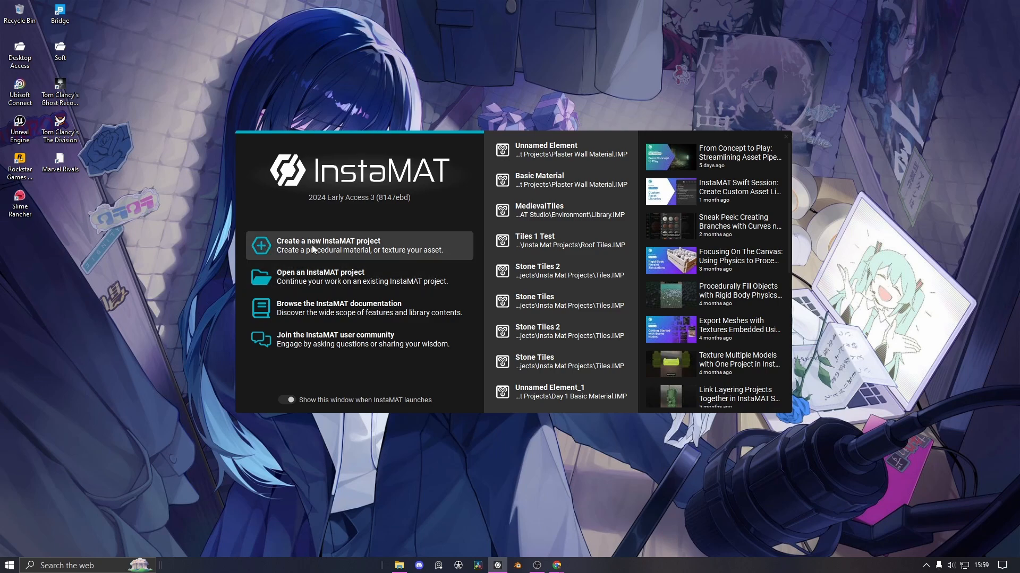
Create a new Element Graph project from a template in the start window
click(259, 249)
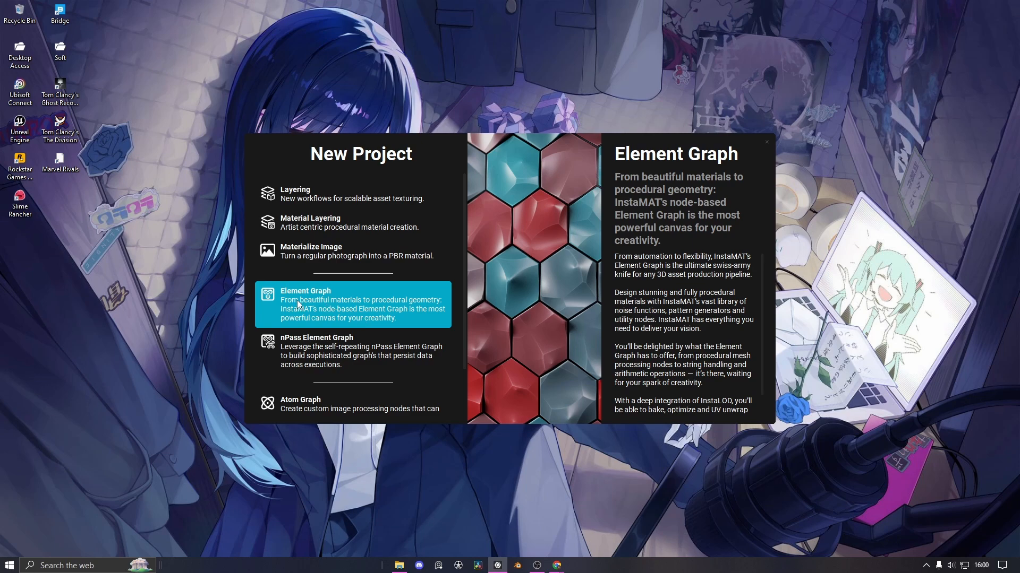
click(316, 301)
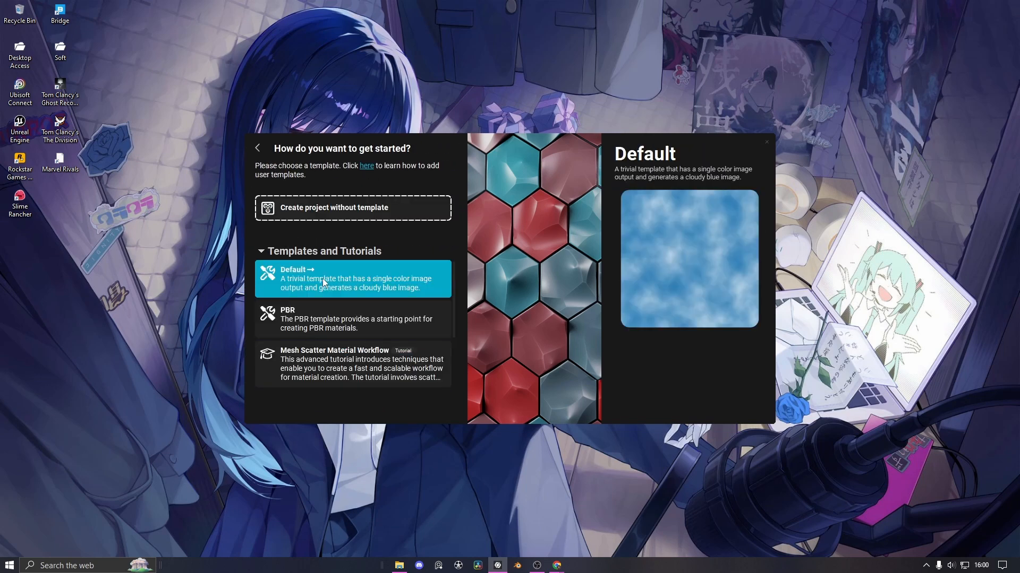
click(351, 211)
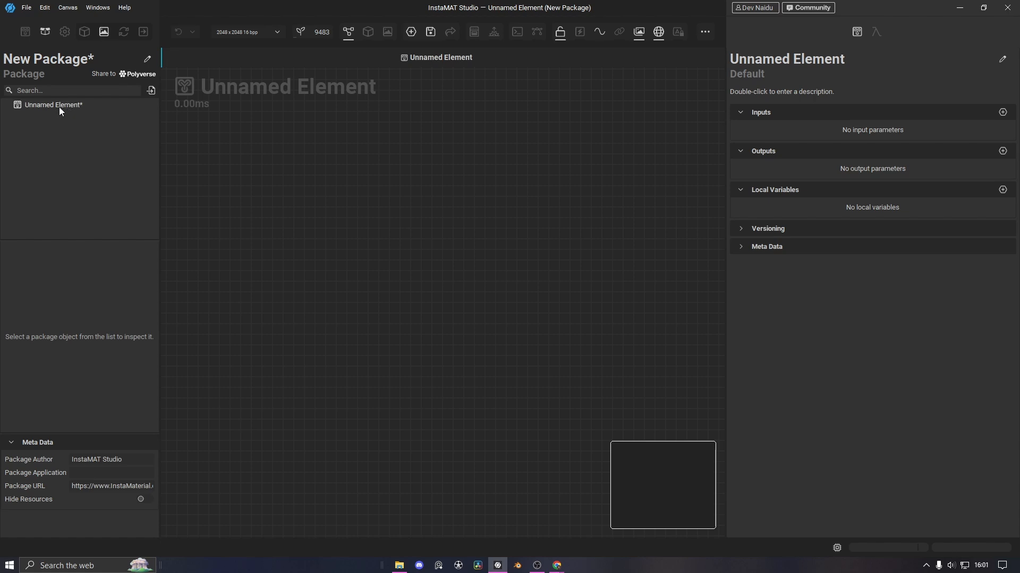
Rename the package to 'Tutorial'
mouse_move(59, 107)
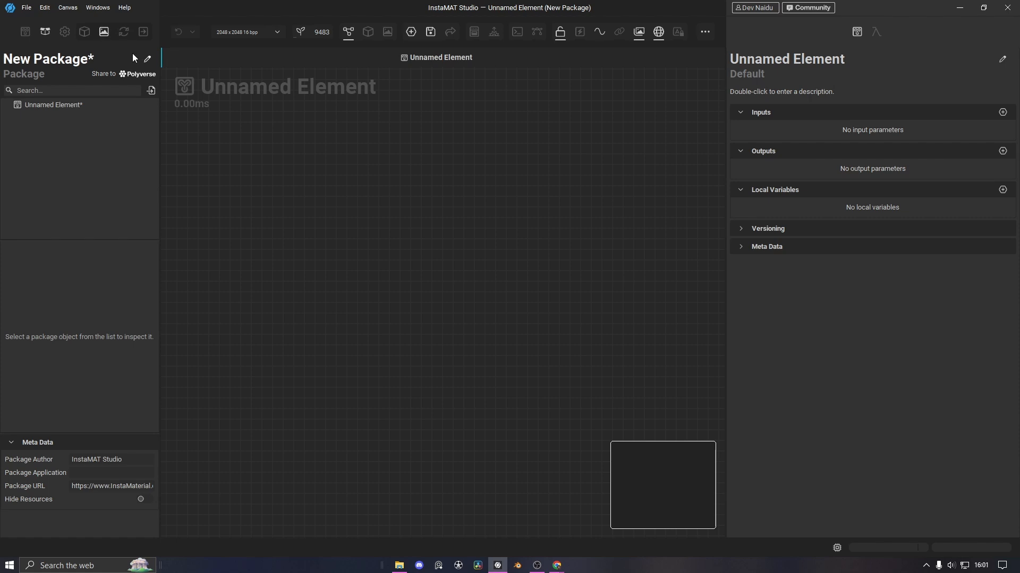
click(148, 59)
text(Tutorial)
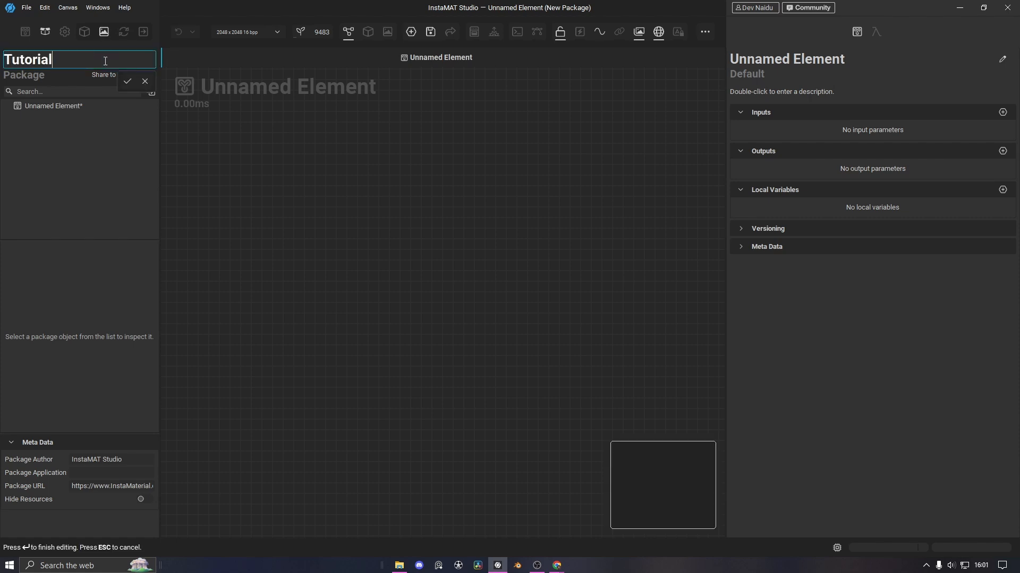
click(128, 82)
Save the package as Tutotrial_1.IMP in Tutorial Files, replacing the existing file
click(26, 7)
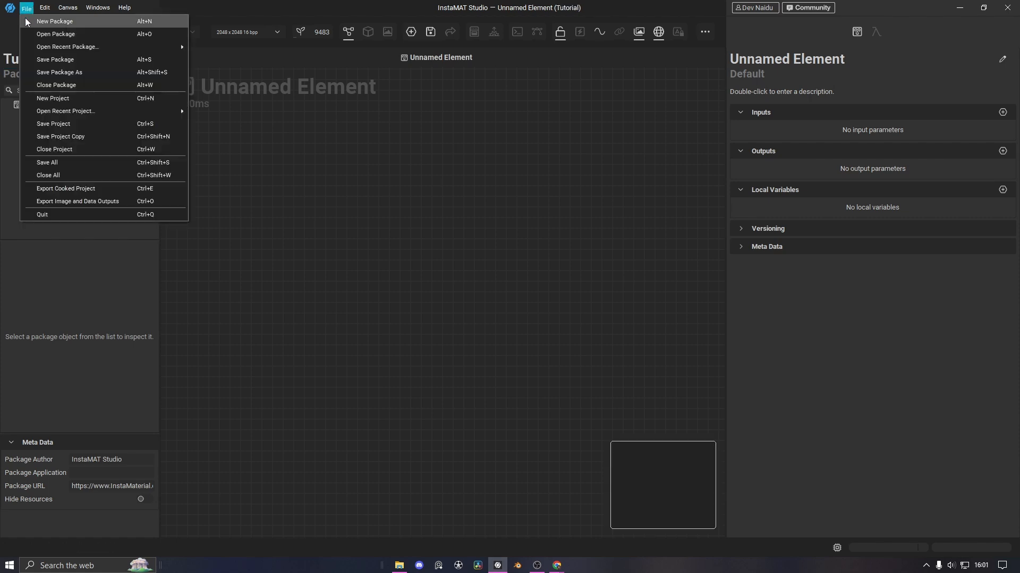
click(69, 62)
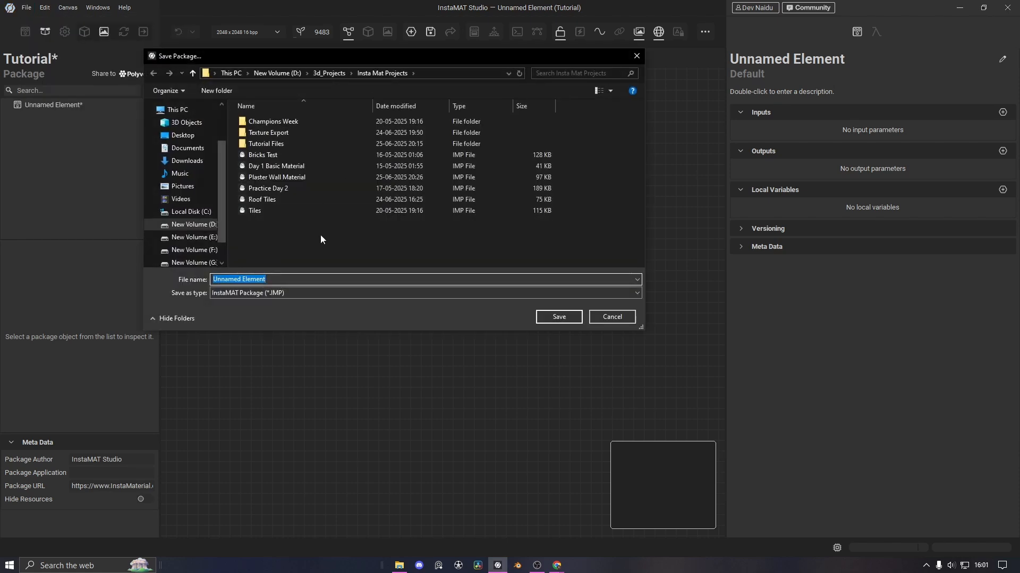
double_click(283, 142)
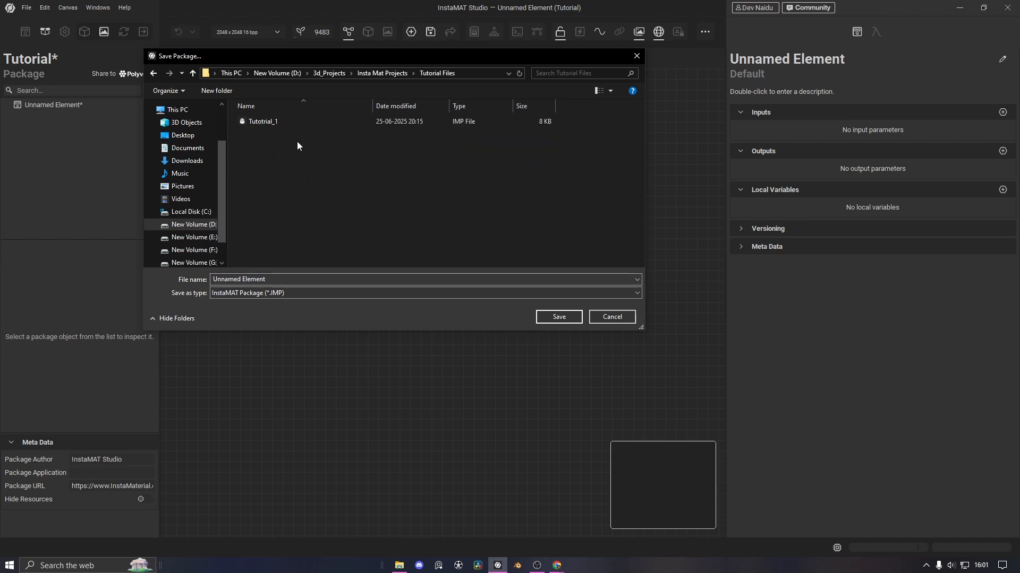
click(260, 123)
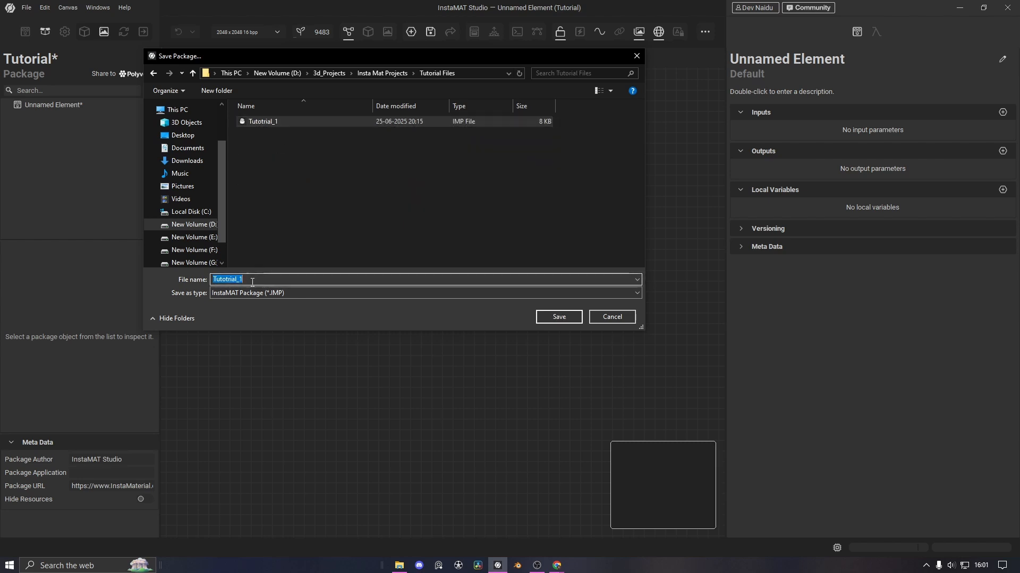
click(531, 230)
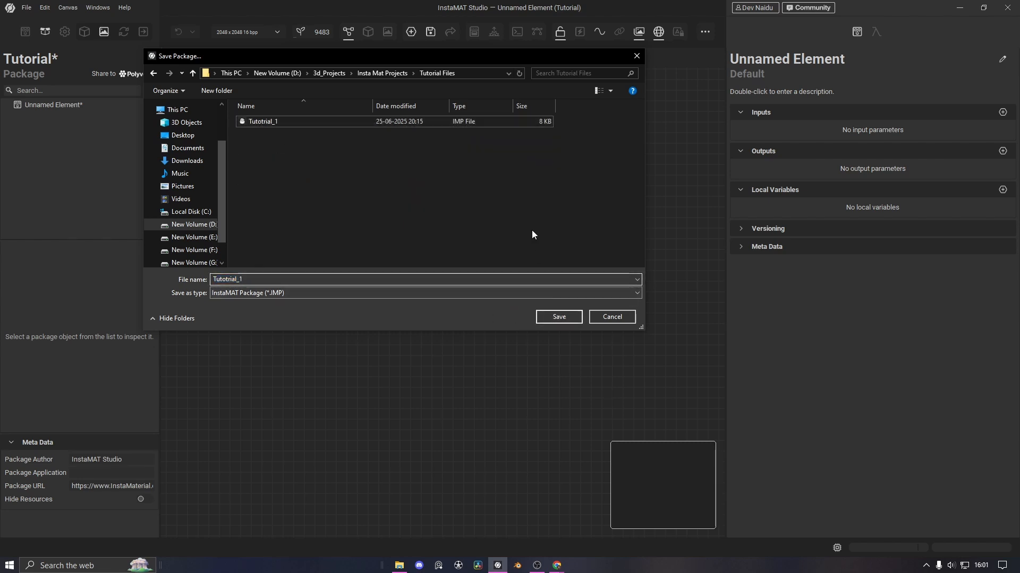
click(568, 317)
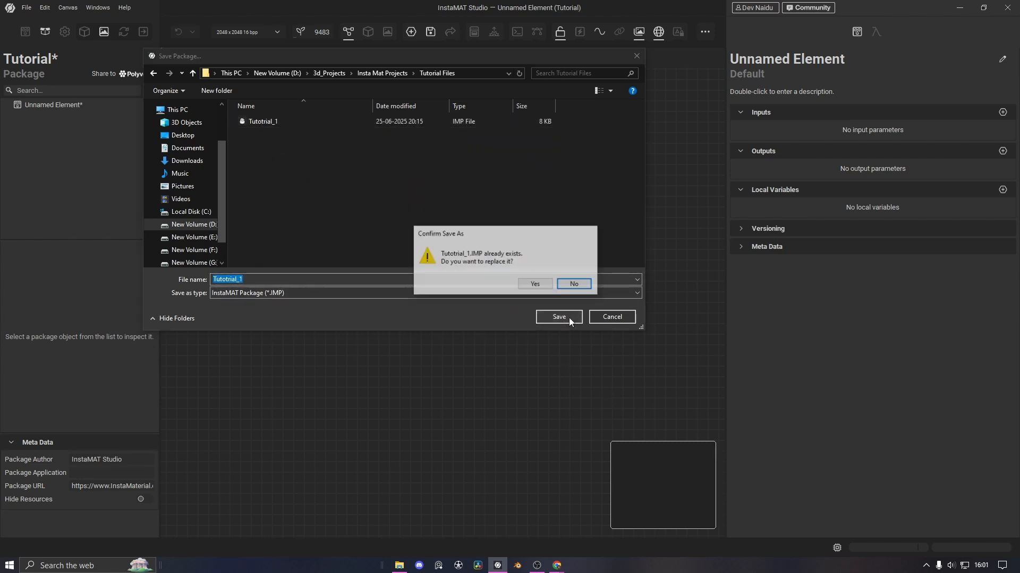
click(538, 284)
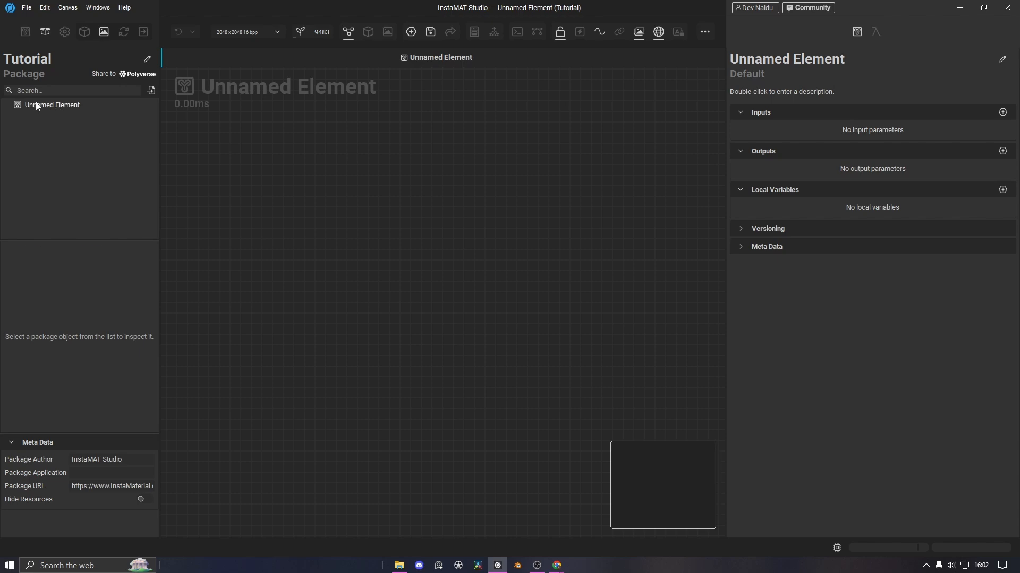
Inspect the Unnamed Element, then open and dismiss the New Project dialog
click(14, 109)
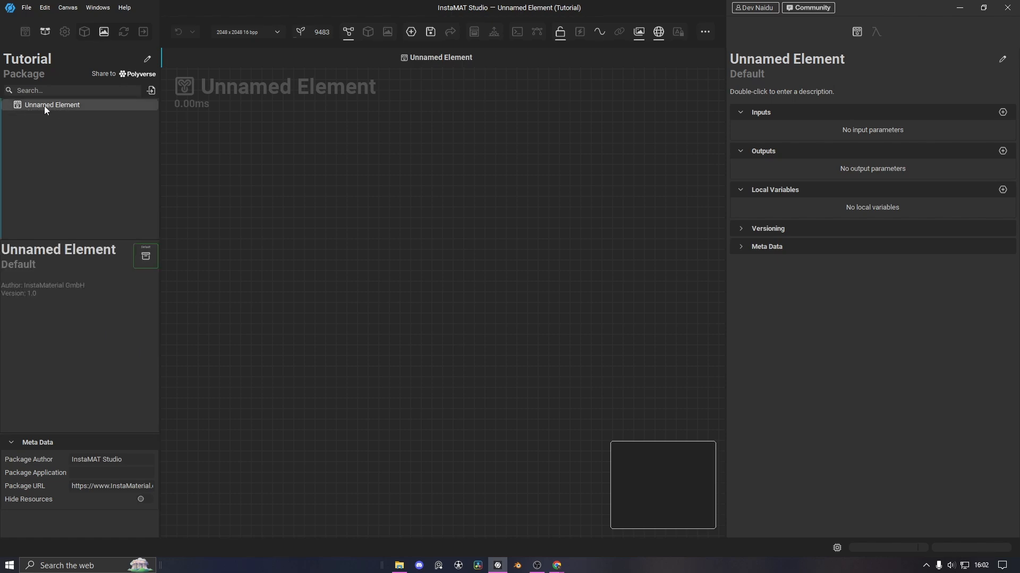
click(27, 9)
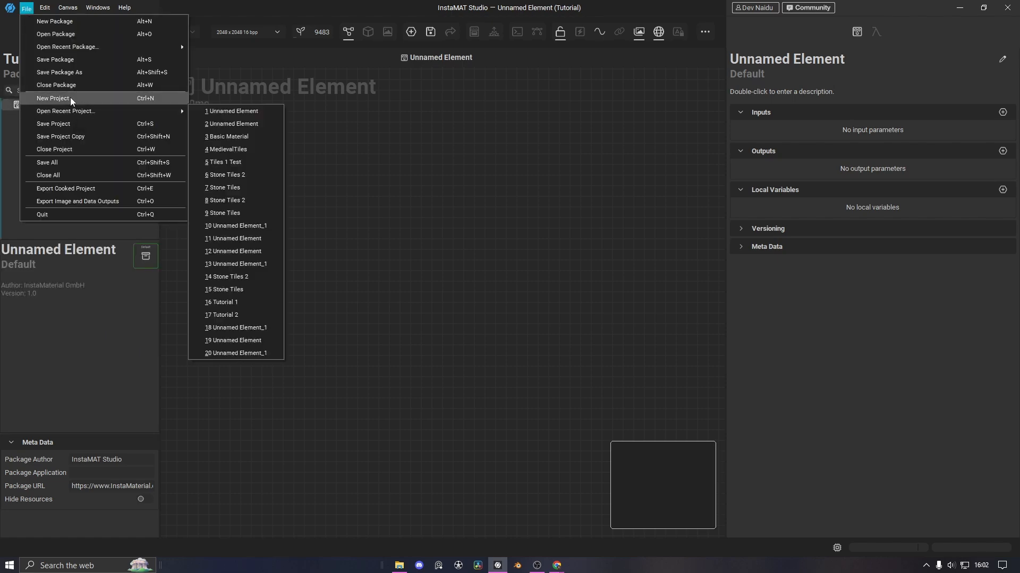
click(70, 99)
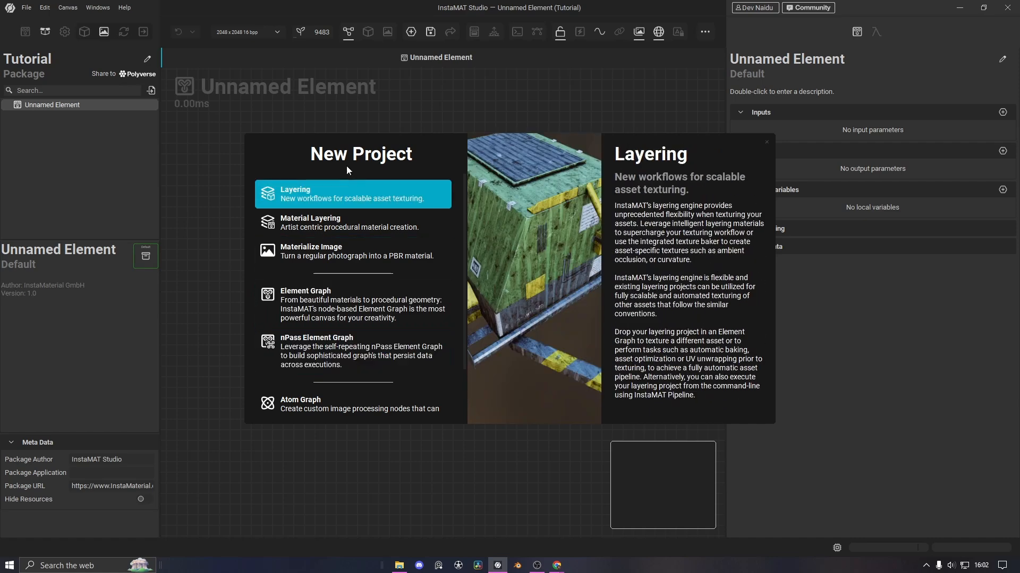
click(766, 142)
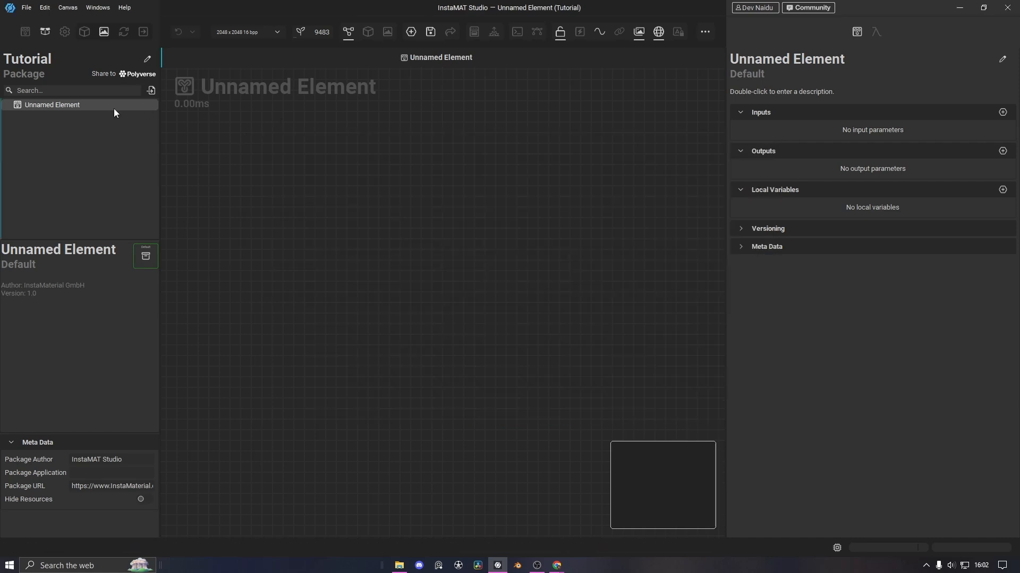
Rename the element to 'Tutorial Material 1' and save the project
right_click(55, 103)
click(87, 162)
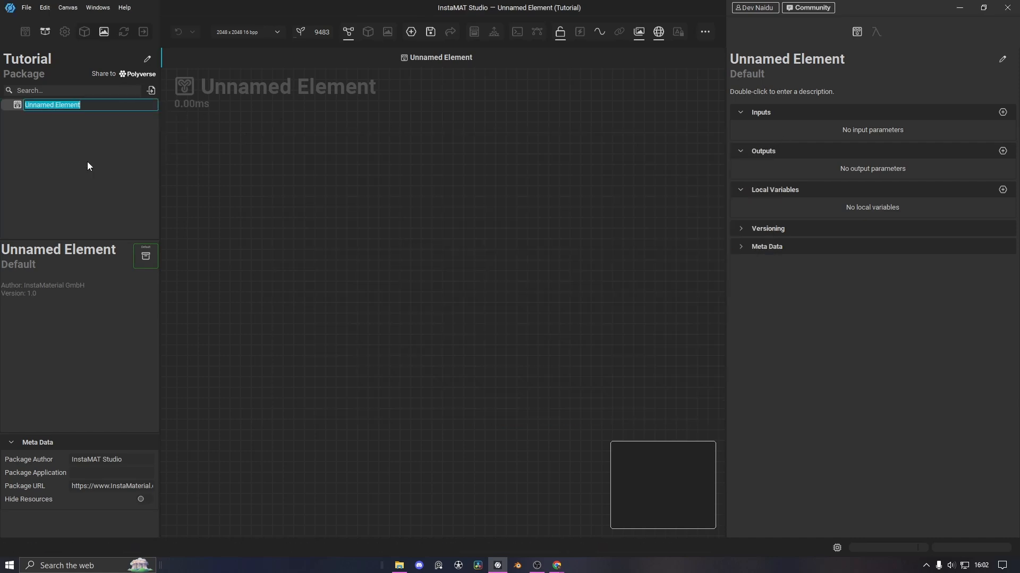
text(Tutorial Material 1)
key(Return)
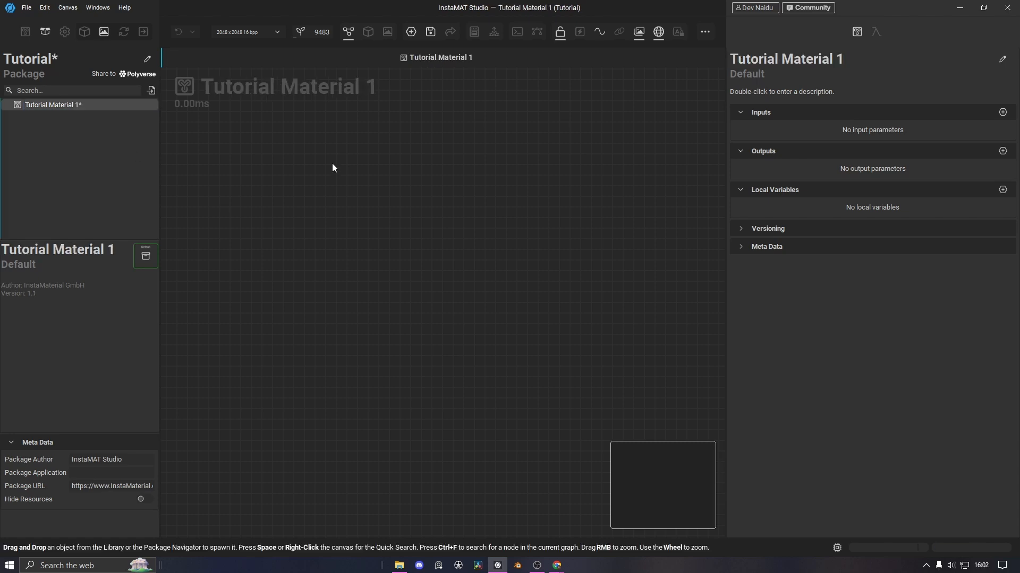
click(26, 8)
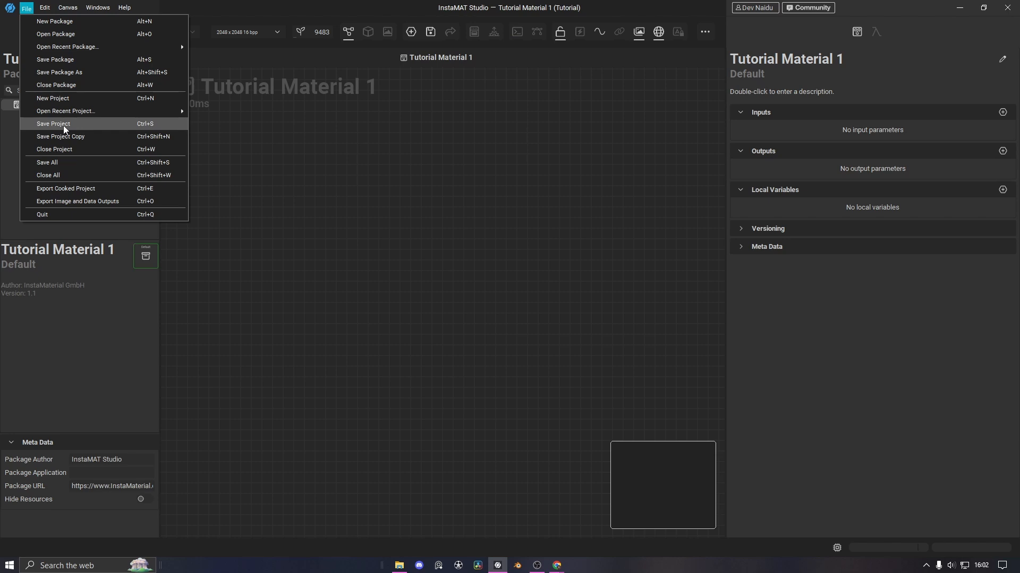
click(63, 126)
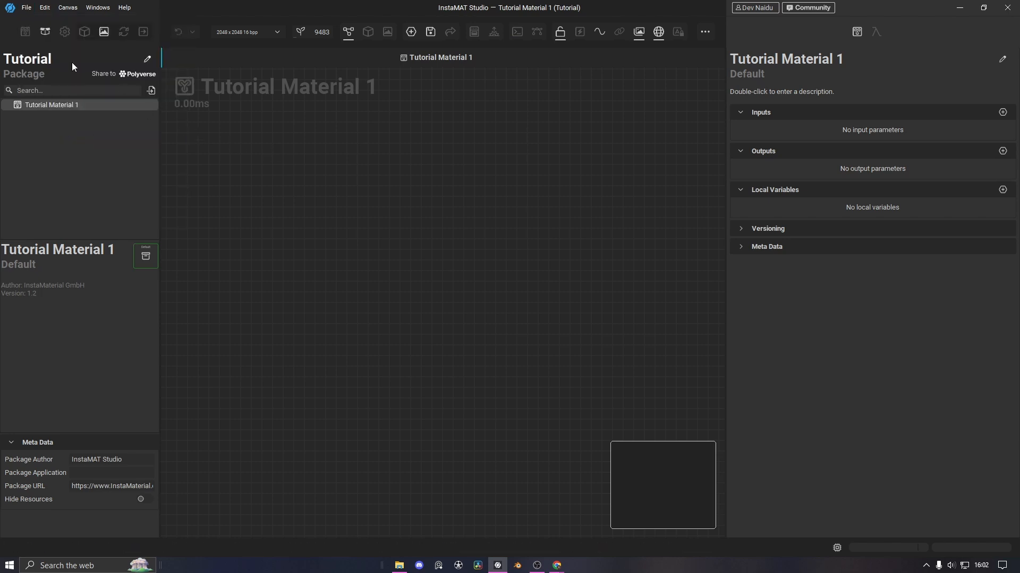
Show the node library and peek into the MeshMaterials and Expression categories
click(25, 31)
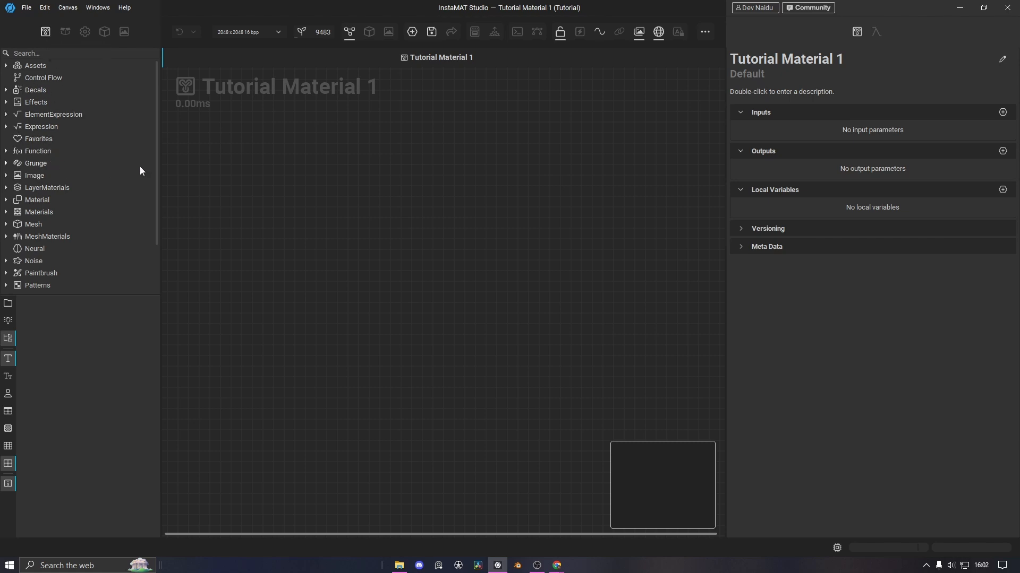
scroll(155, 128, down, 3)
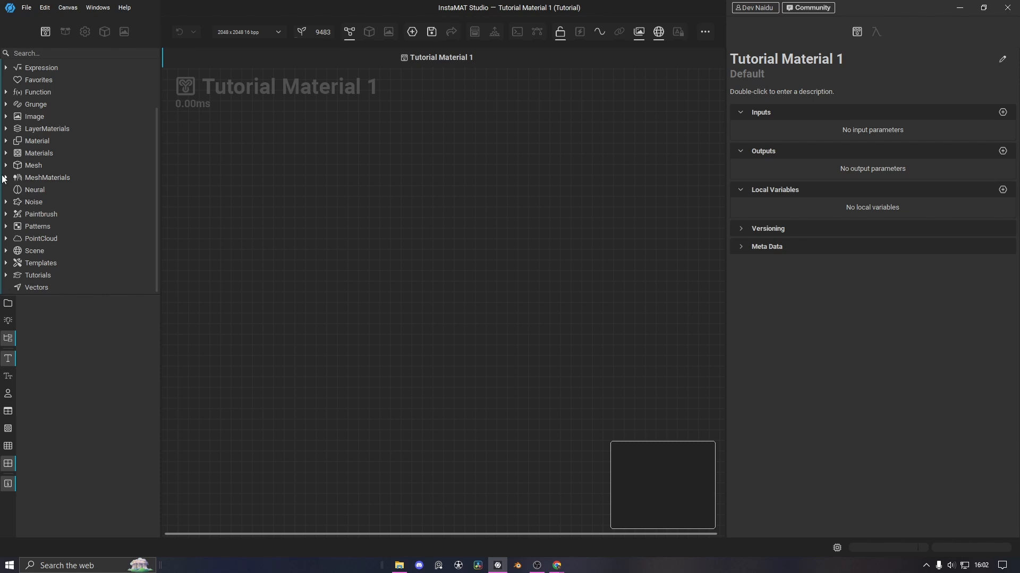
click(6, 178)
click(5, 178)
scroll(6, 130, up, 3)
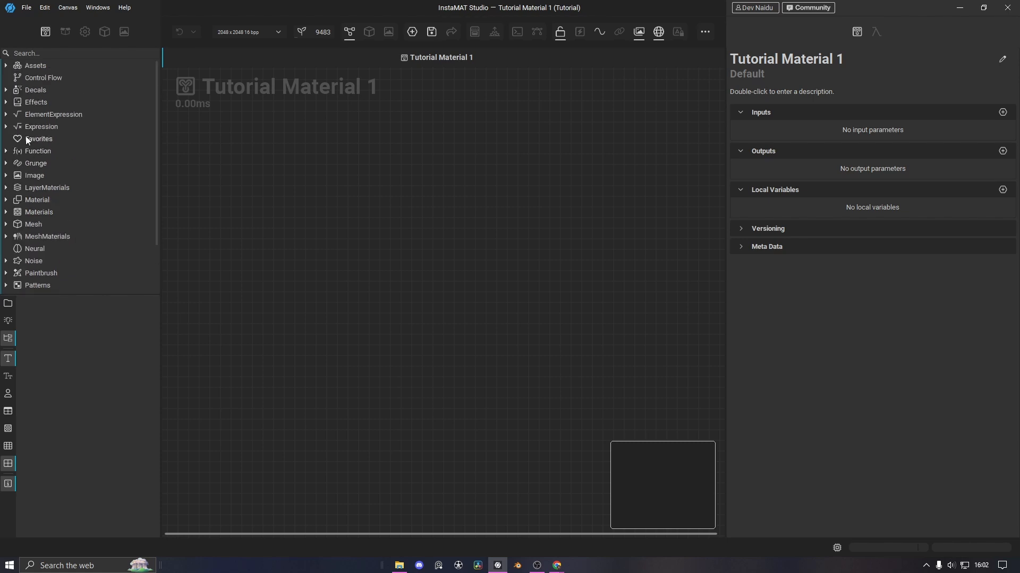
click(6, 127)
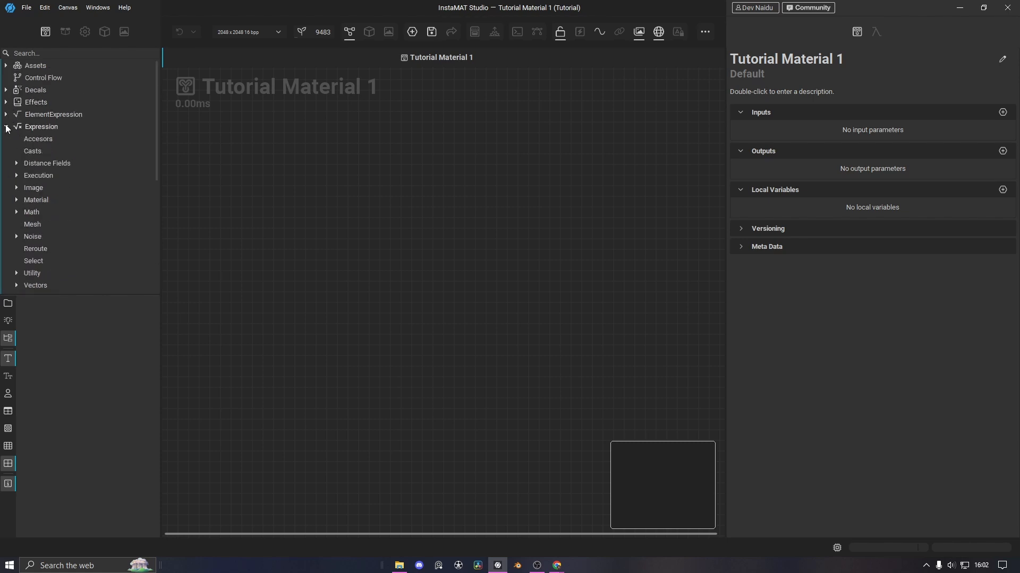
click(6, 127)
Search the library for 'material', clear the search, and open Quick Search on the canvas
click(36, 52)
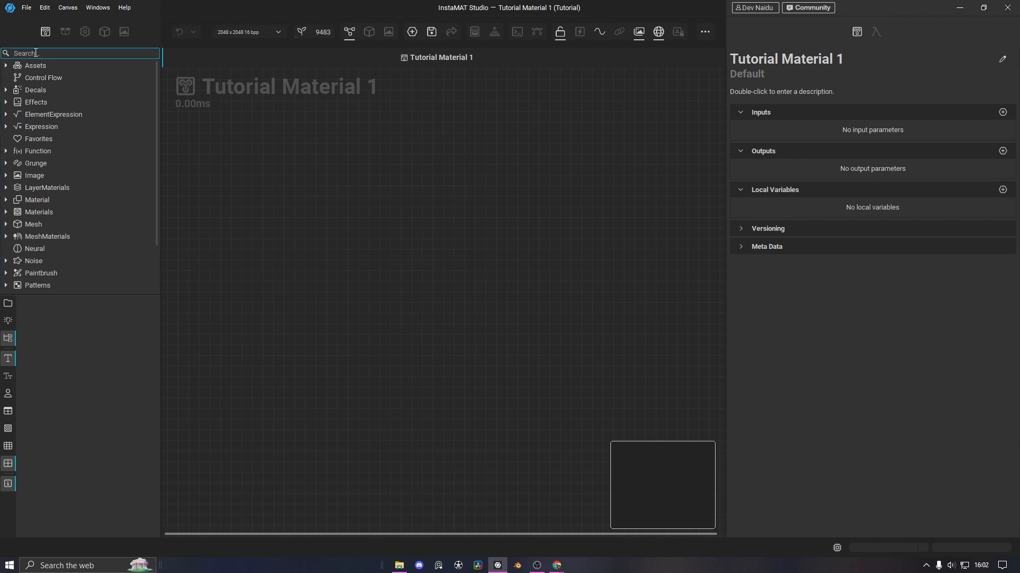
text(materi)
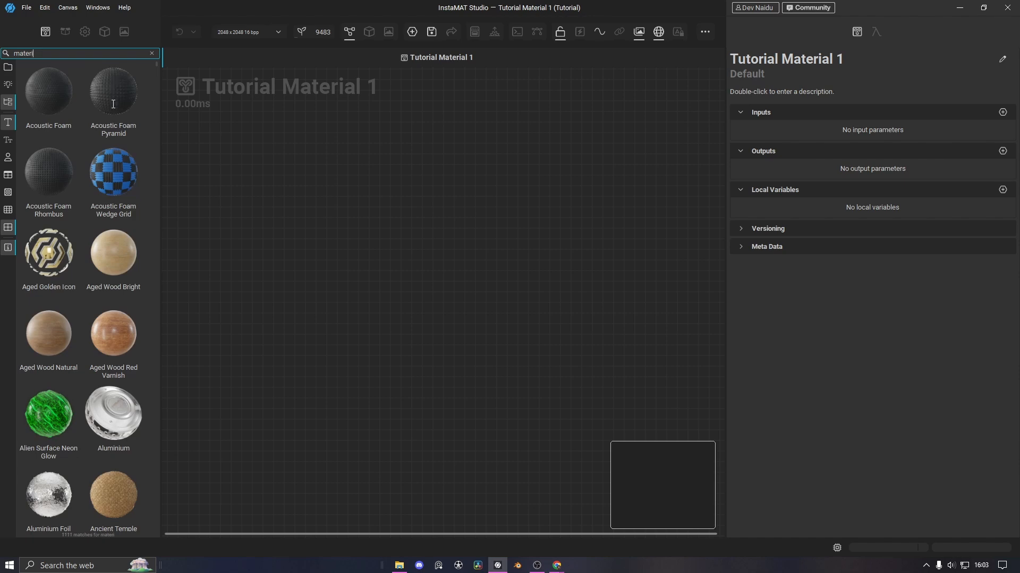
text(al)
scroll(148, 128, down, 20)
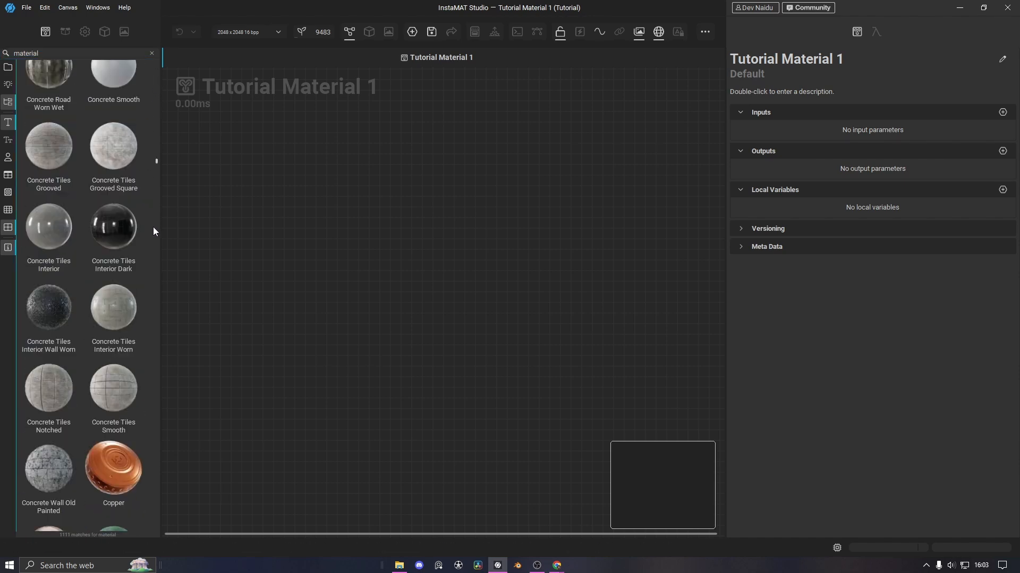
scroll(154, 244, down, 20)
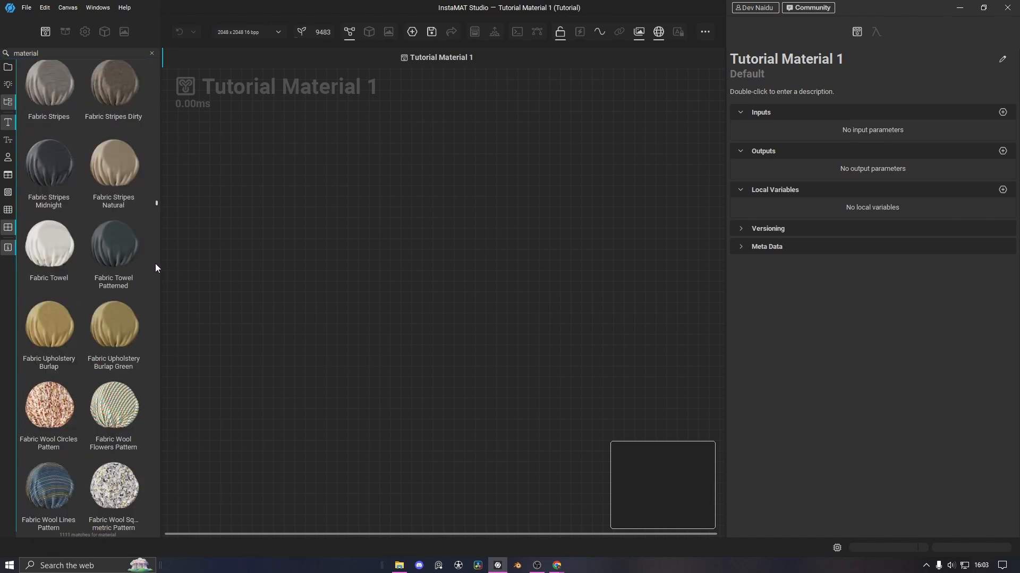
click(152, 53)
right_click(319, 203)
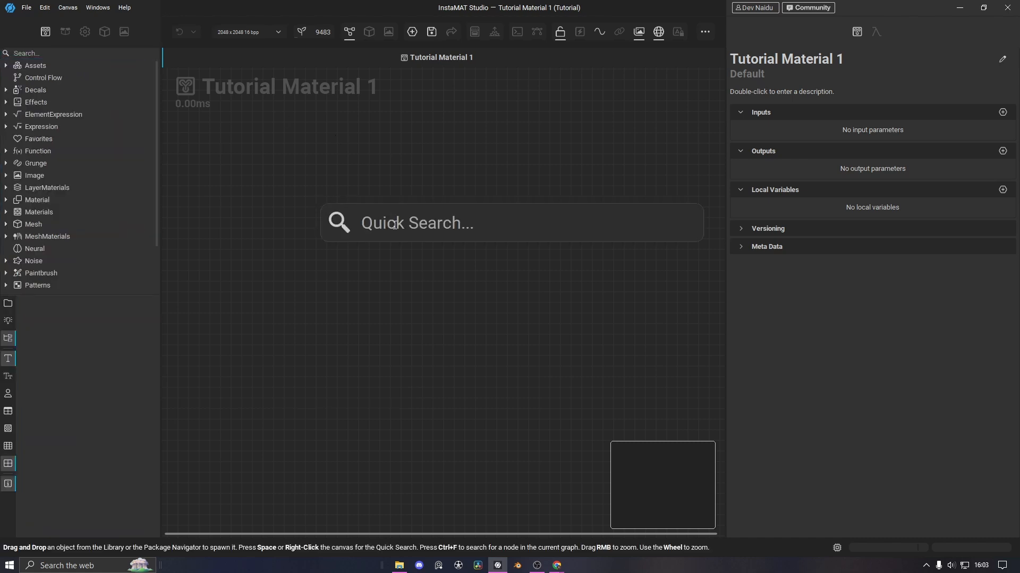
Search 'material make' in Quick Search and place a Material Make node
text(material)
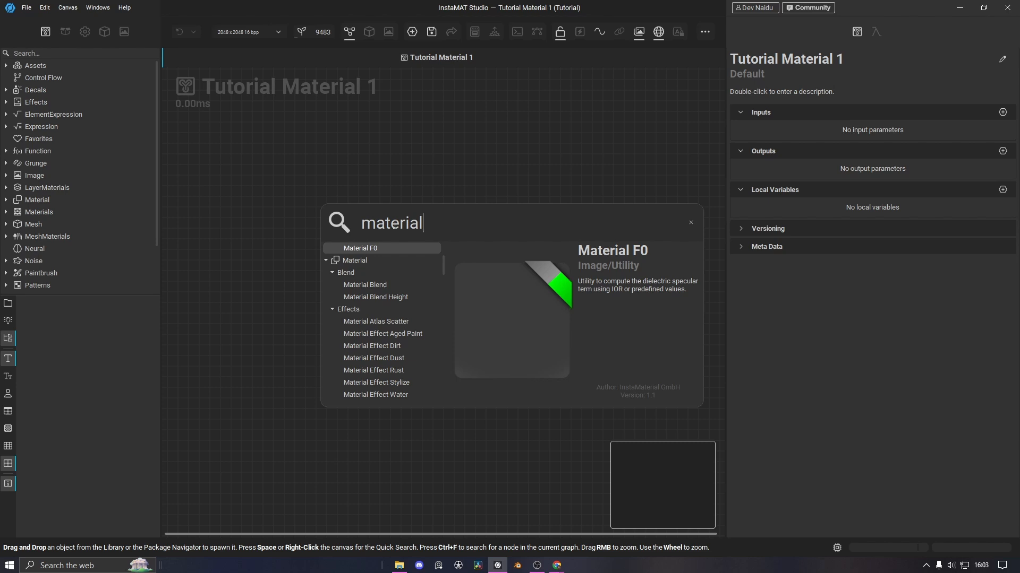
scroll(385, 333, down, 8)
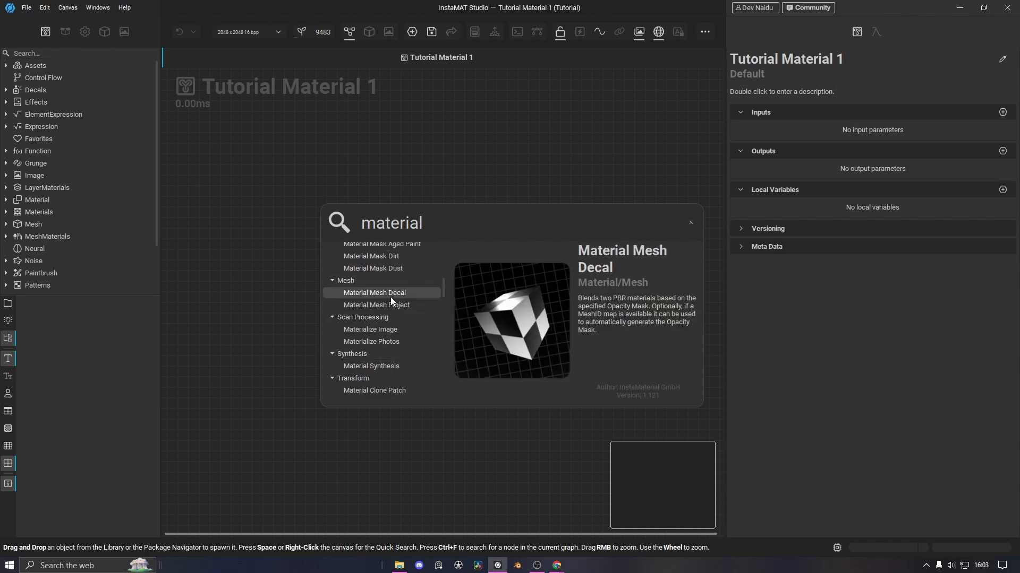
scroll(394, 335, up, 8)
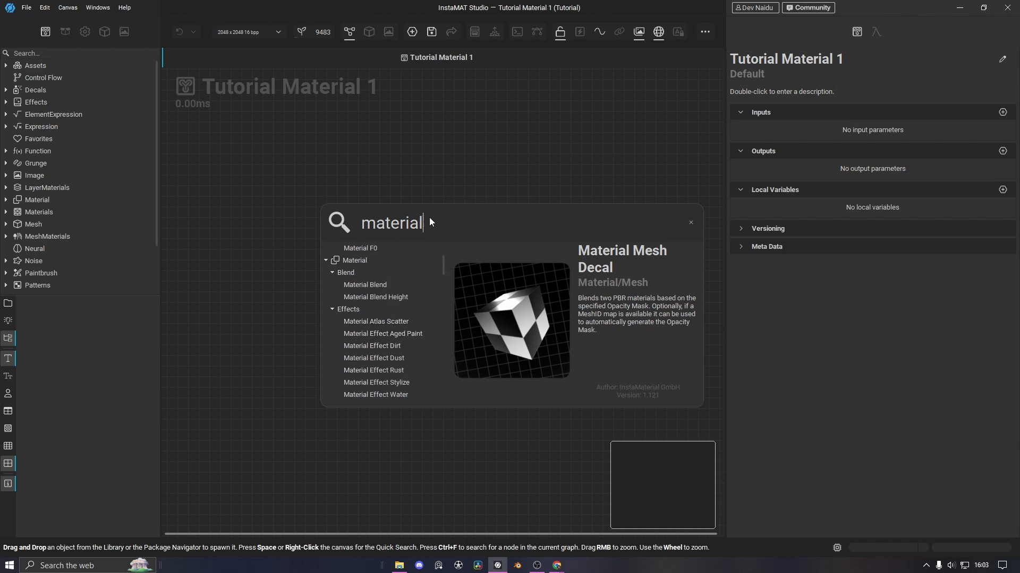
text(make)
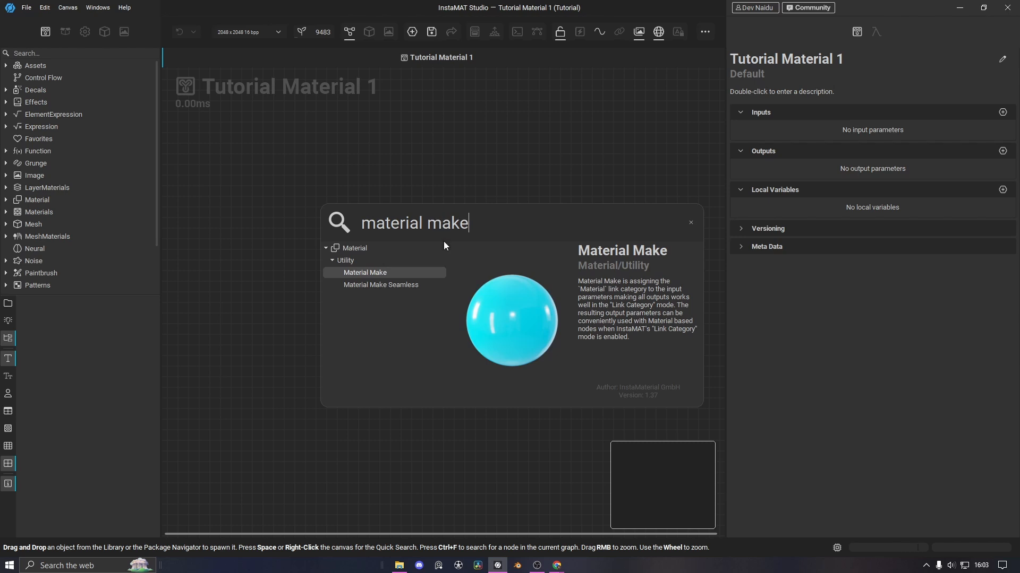
click(372, 273)
Move the Material Make node up and right, then recentre the graph view on it
drag(359, 387, 425, 355)
click(316, 308)
scroll(315, 306, down, 2)
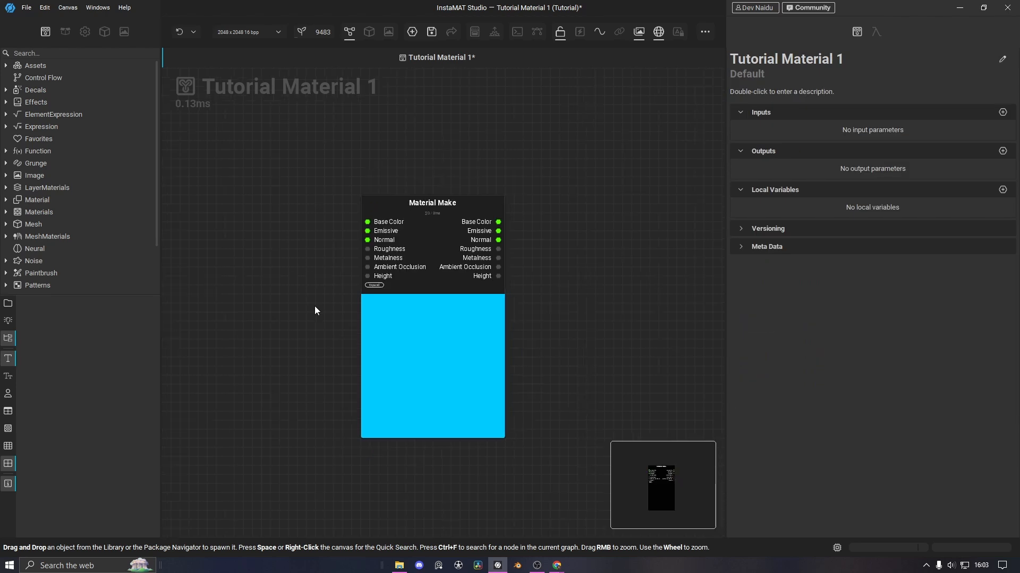
scroll(270, 274, down, 2)
middle_drag(241, 302, 314, 281)
scroll(339, 257, up, 2)
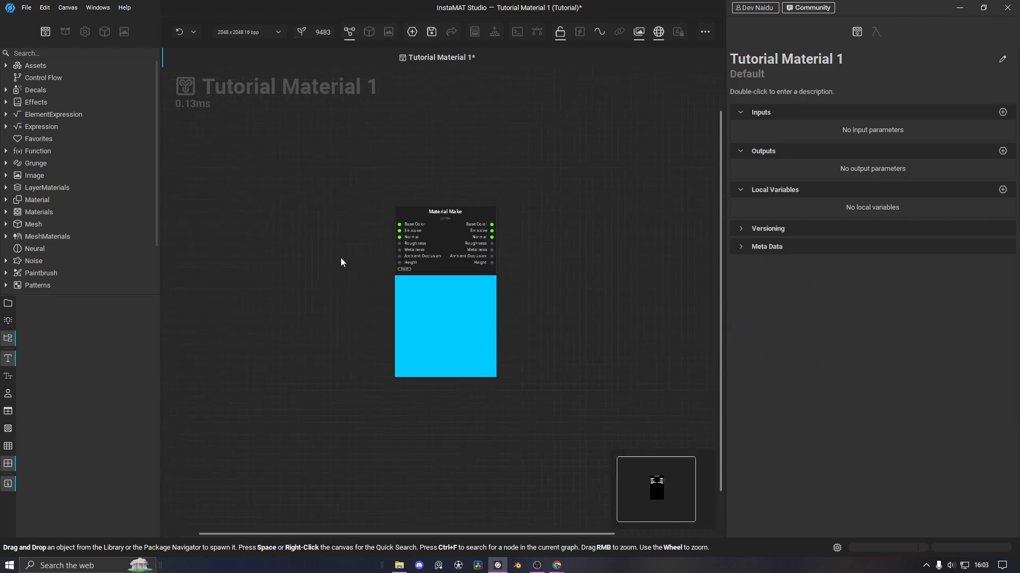
middle_drag(393, 270, 288, 234)
scroll(362, 303, down, 3)
scroll(355, 305, up, 3)
scroll(405, 275, up, 3)
Move the Material Make node up and left and pan the graph so it sits lower
click(402, 287)
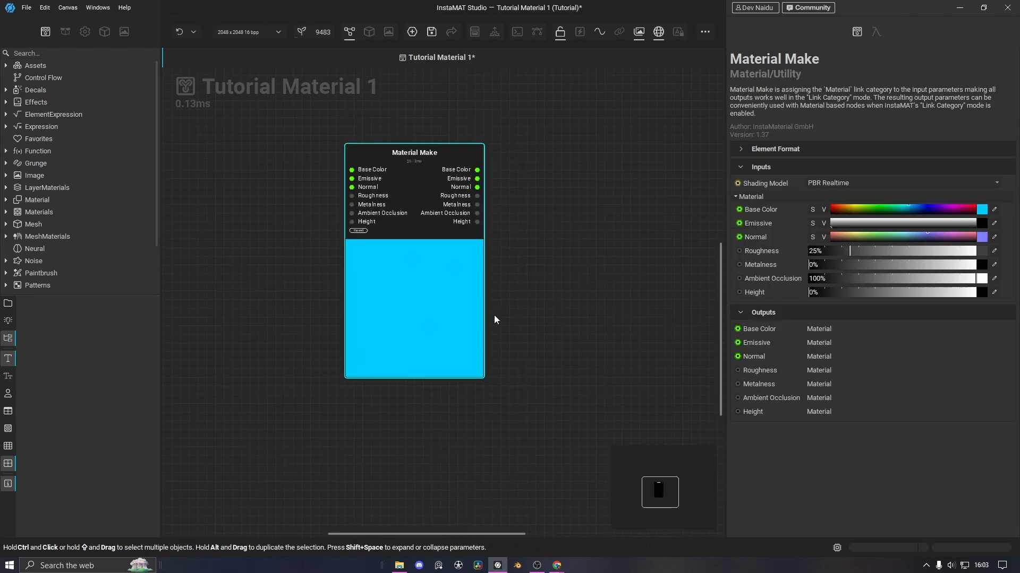
drag(399, 296, 484, 271)
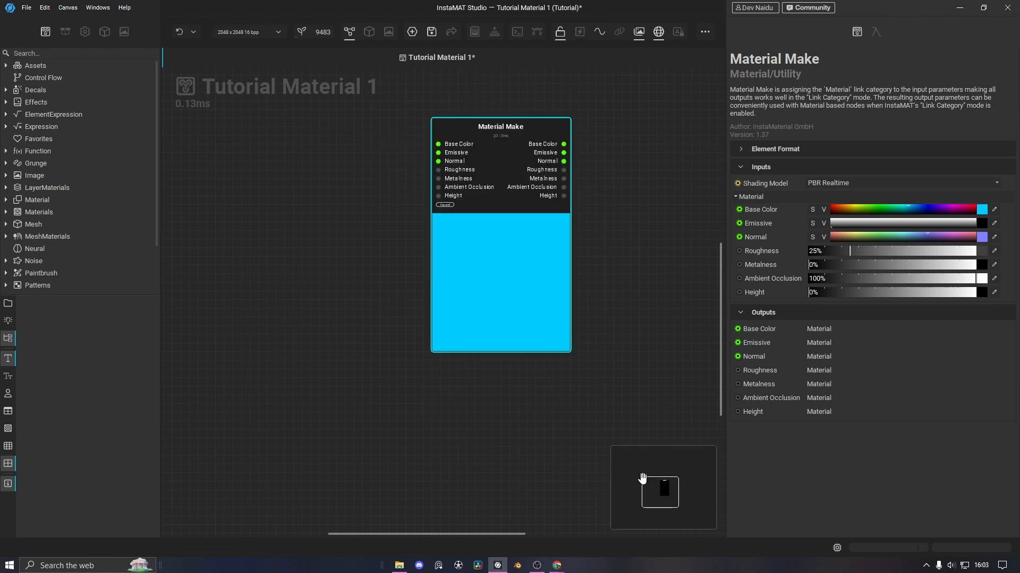
drag(651, 481, 703, 523)
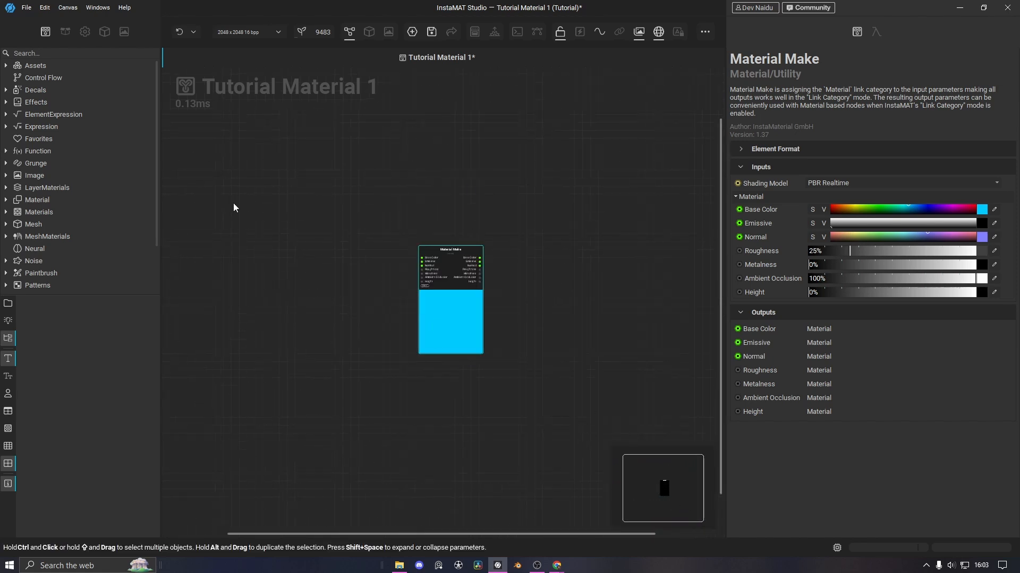
Check the Tutorial package contents and Viewport Settings, then show the 3D viewport
click(65, 31)
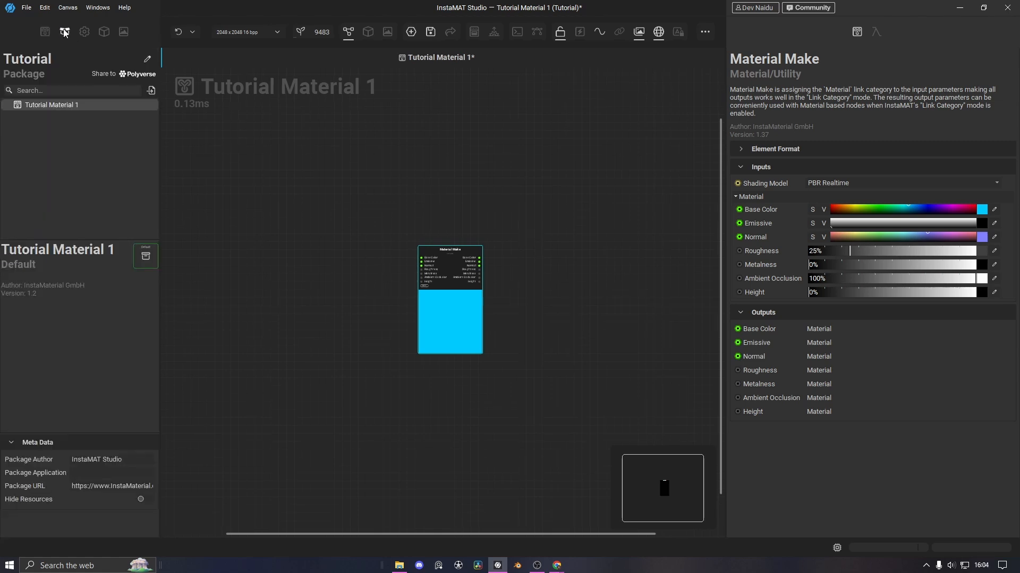
click(64, 31)
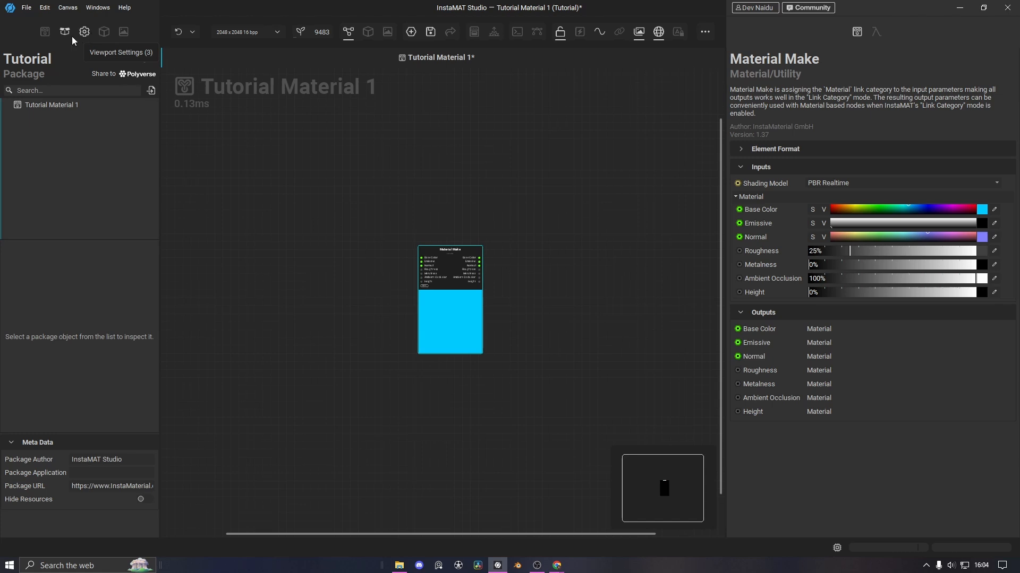
click(83, 32)
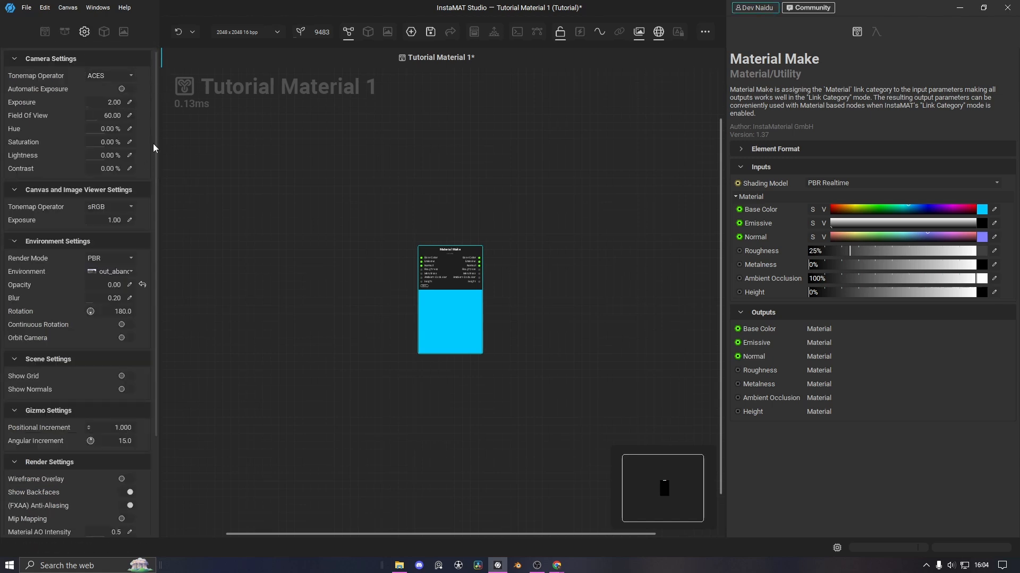
drag(157, 107, 164, 189)
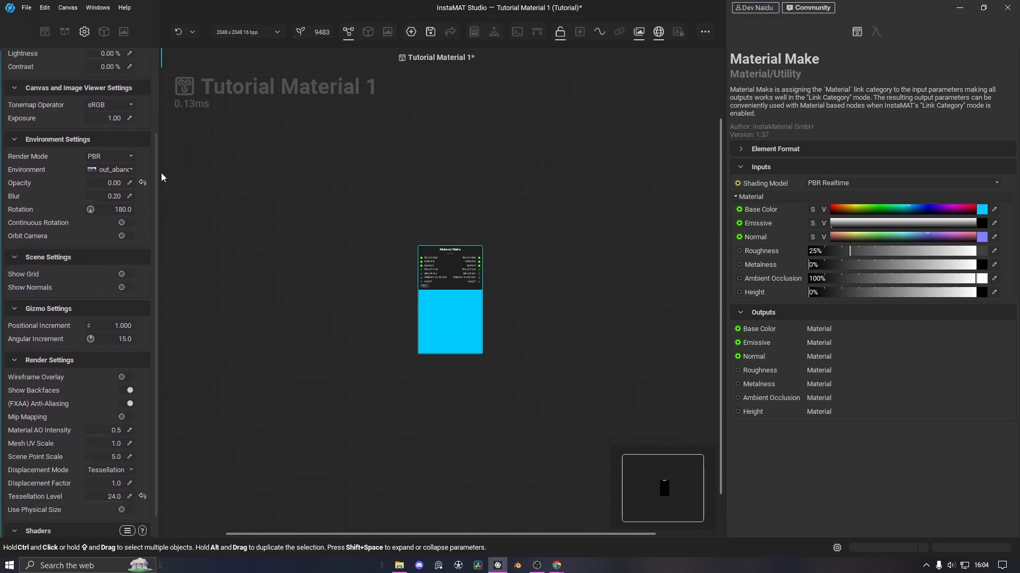
click(105, 32)
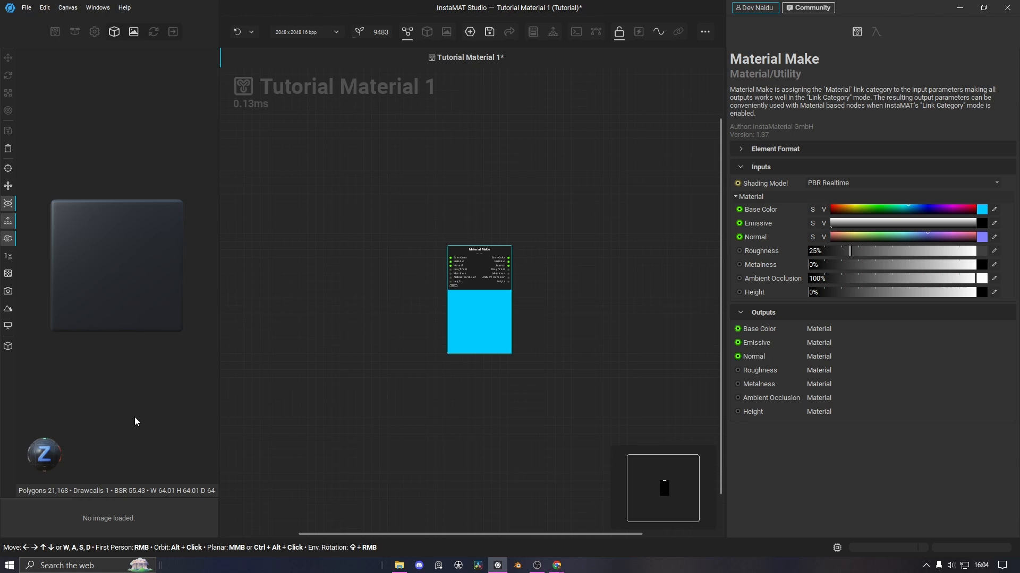
Enlarge the image preview area and preview Material Make as a 3D material
drag(133, 497, 139, 352)
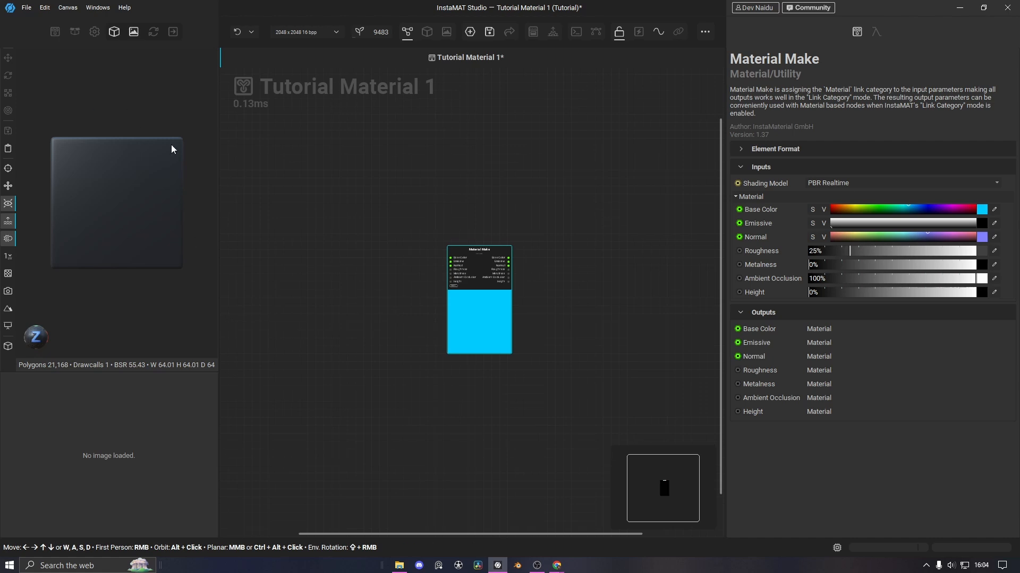
right_click(479, 321)
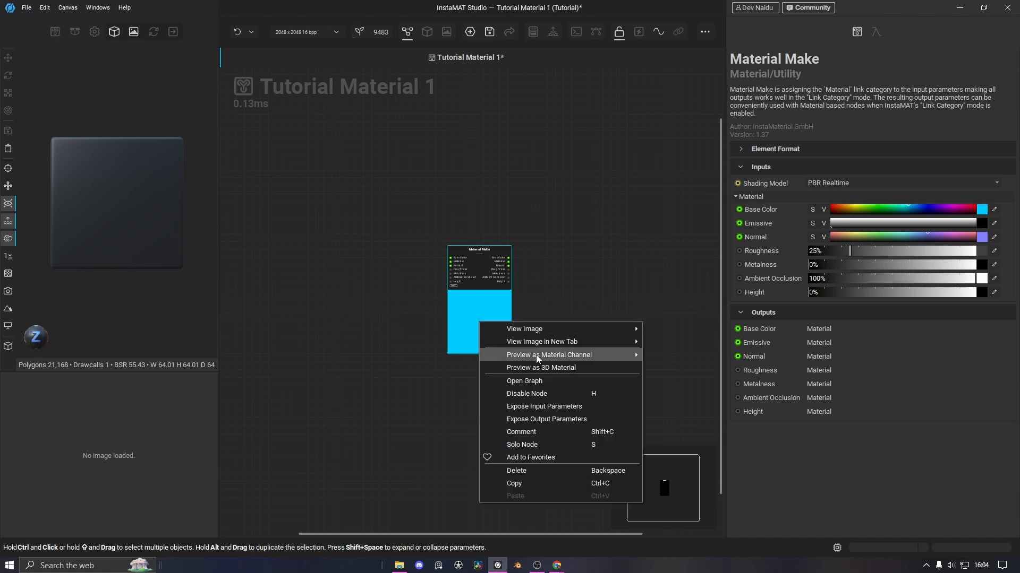
click(546, 366)
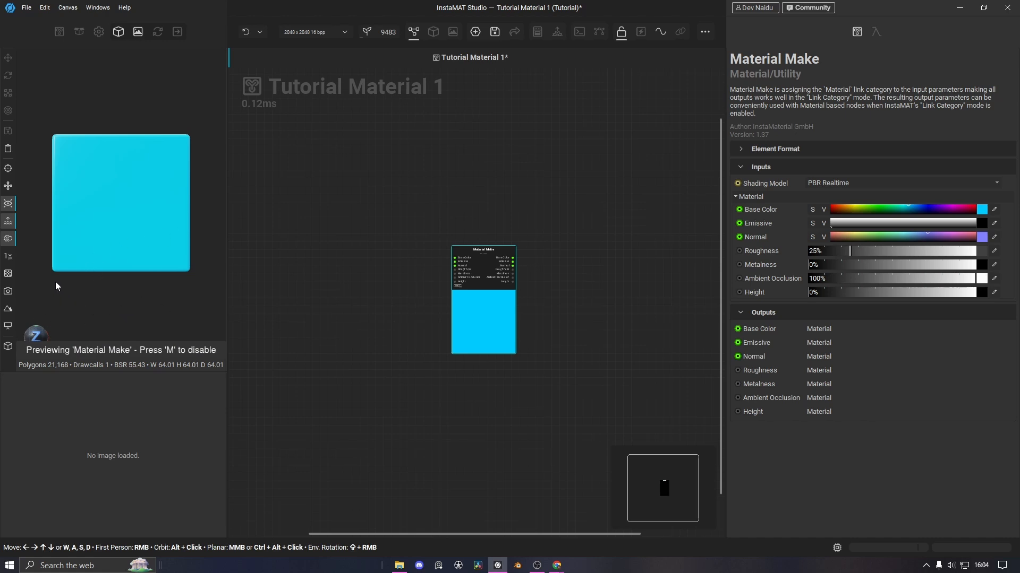
Orbit the cyan preview cube to several angles and rotate the lighting environment
drag(55, 284, 144, 319)
scroll(162, 310, down, 5)
scroll(162, 311, up, 6)
drag(153, 267, 142, 302)
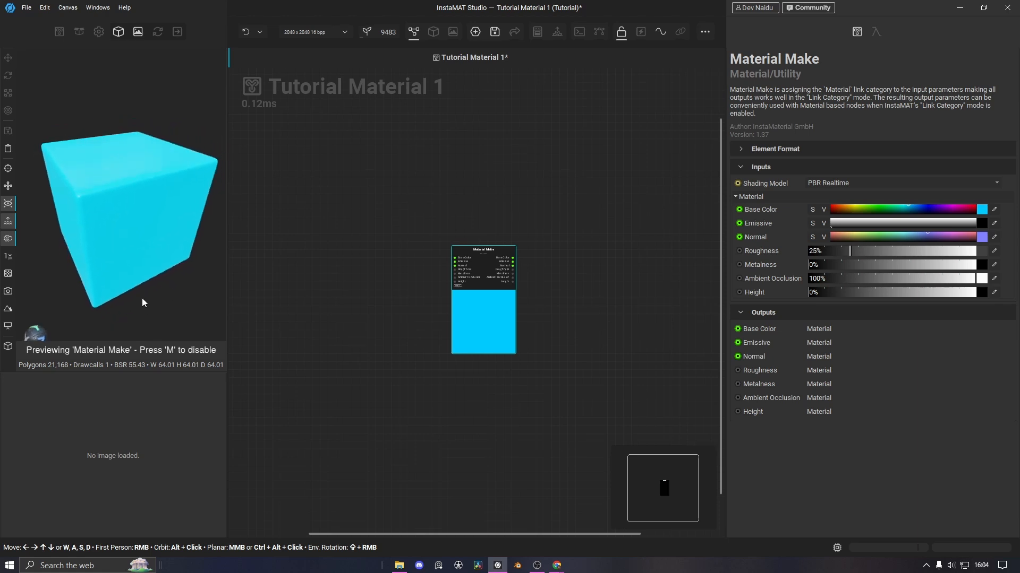
shift+right_drag(126, 261, 174, 268)
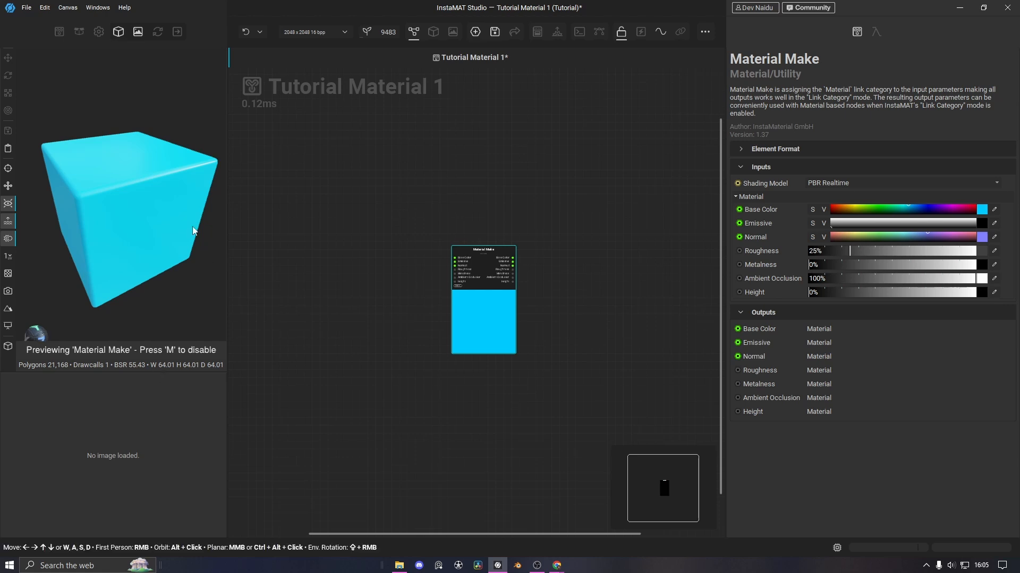
Drag a Box shape from the Library's Patterns > Shape category onto the graph
click(58, 32)
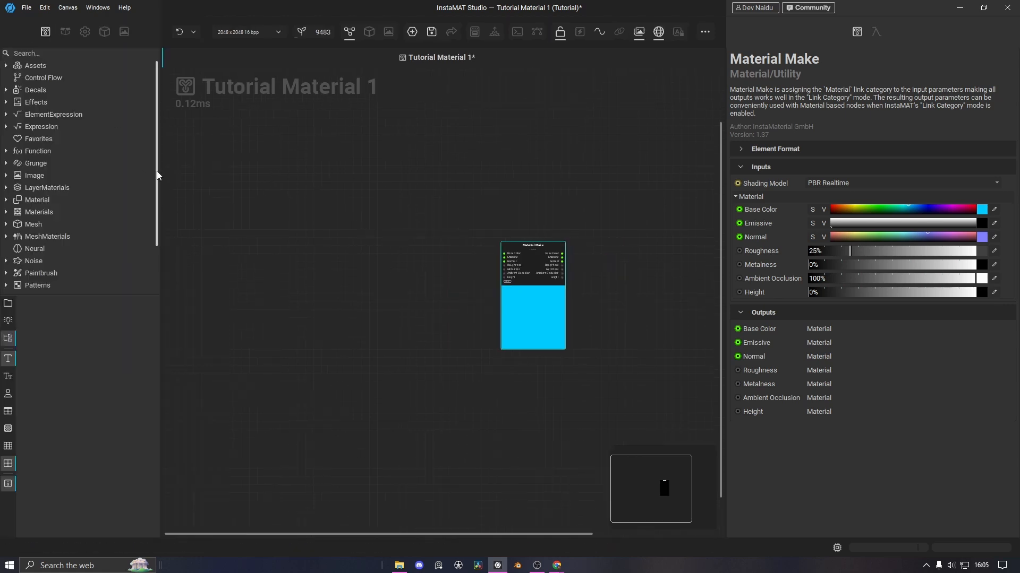
scroll(15, 228, down, 2)
click(6, 227)
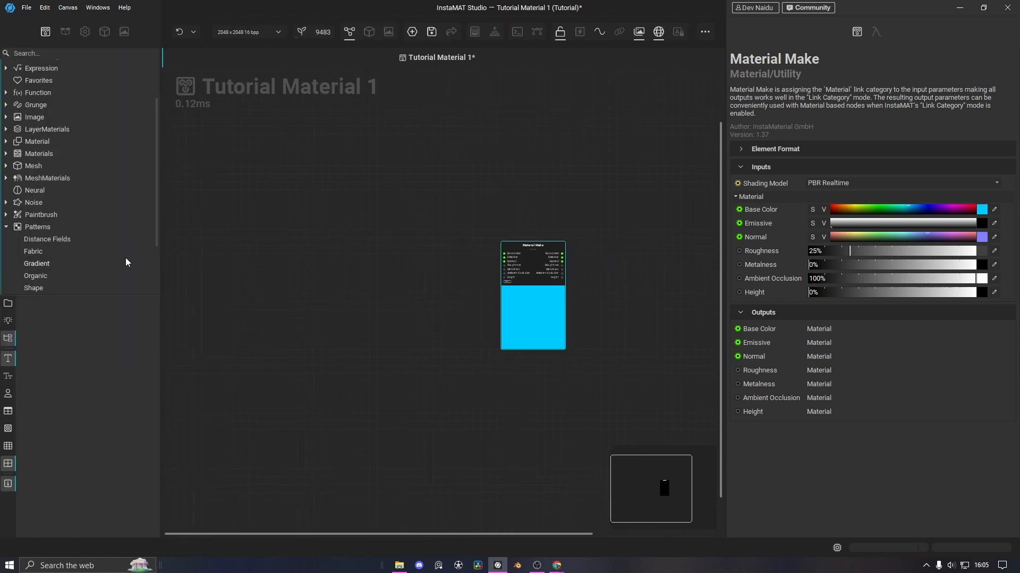
scroll(42, 214, down, 3)
click(42, 215)
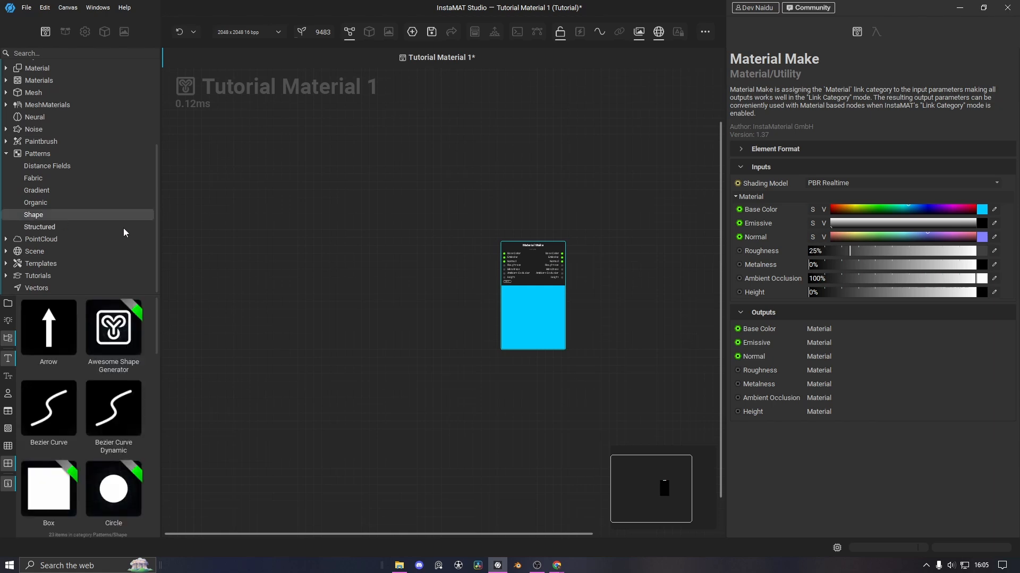
mouse_move(157, 318)
mouse_down()
mouse_move(155, 365)
mouse_move(163, 317)
mouse_move(161, 334)
mouse_up()
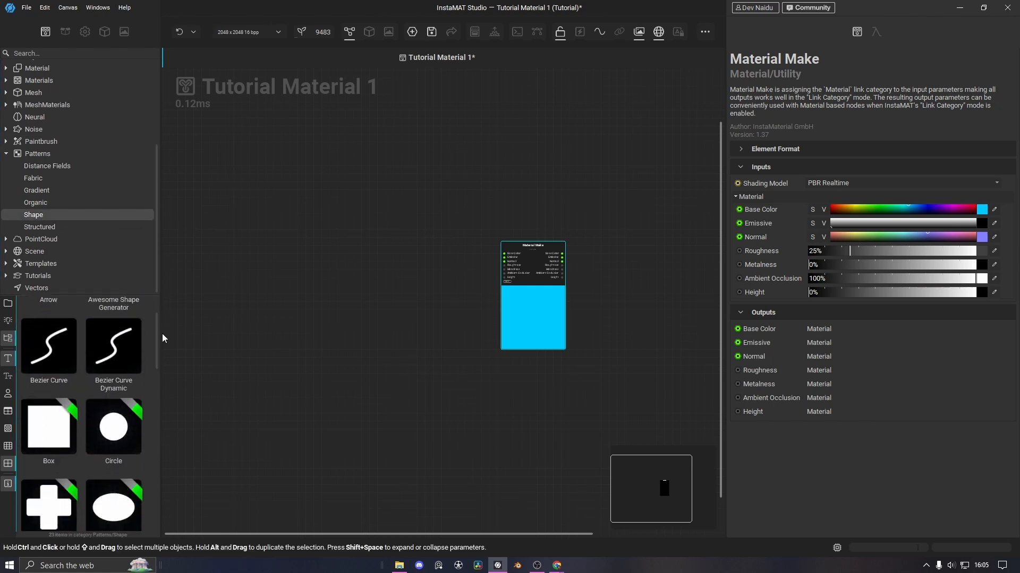
drag(46, 425, 327, 307)
Restore the 3D preview and load the Box node's white square into the image viewer
scroll(351, 302, up, 3)
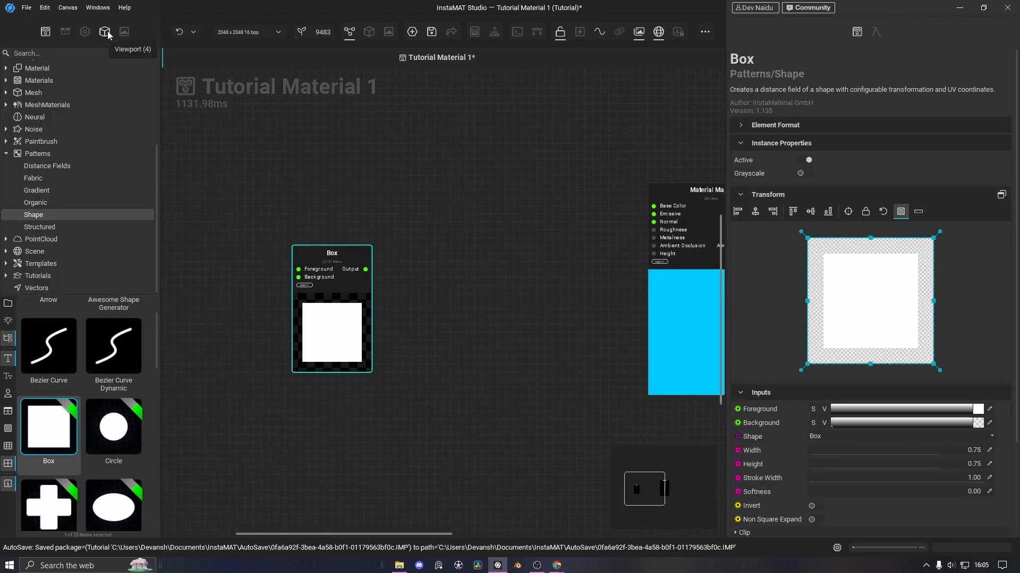
click(106, 32)
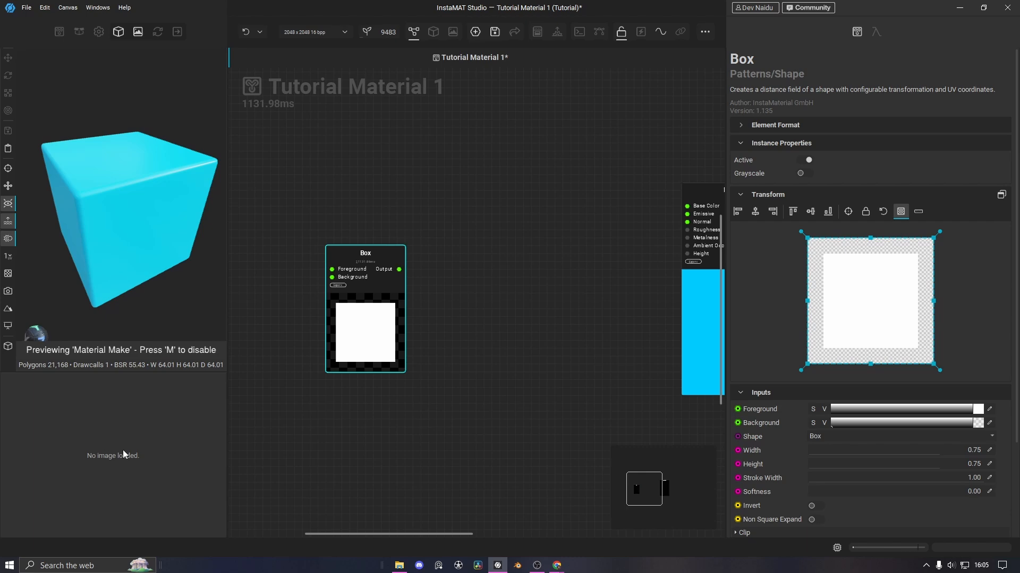
right_click(355, 337)
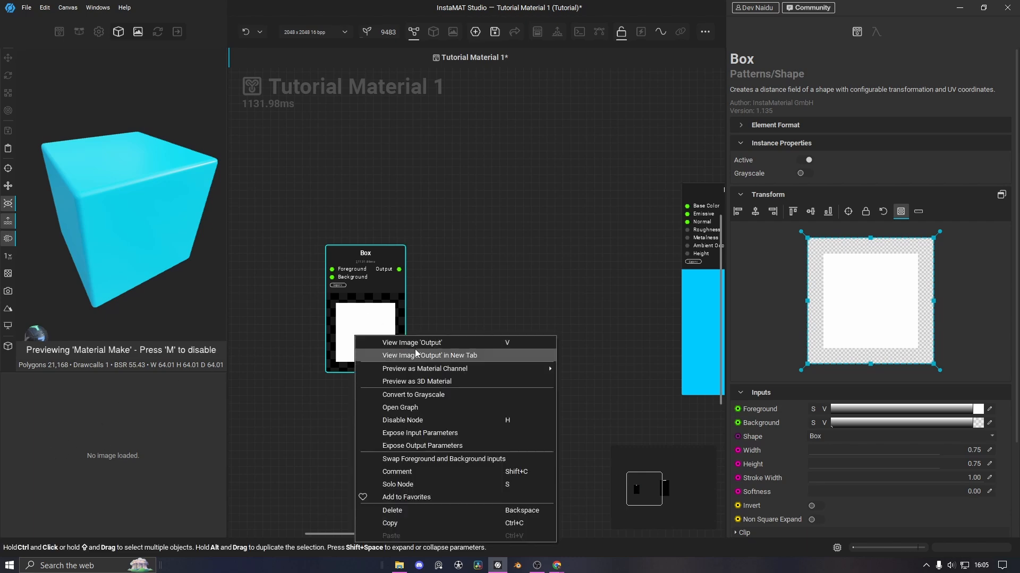
click(473, 312)
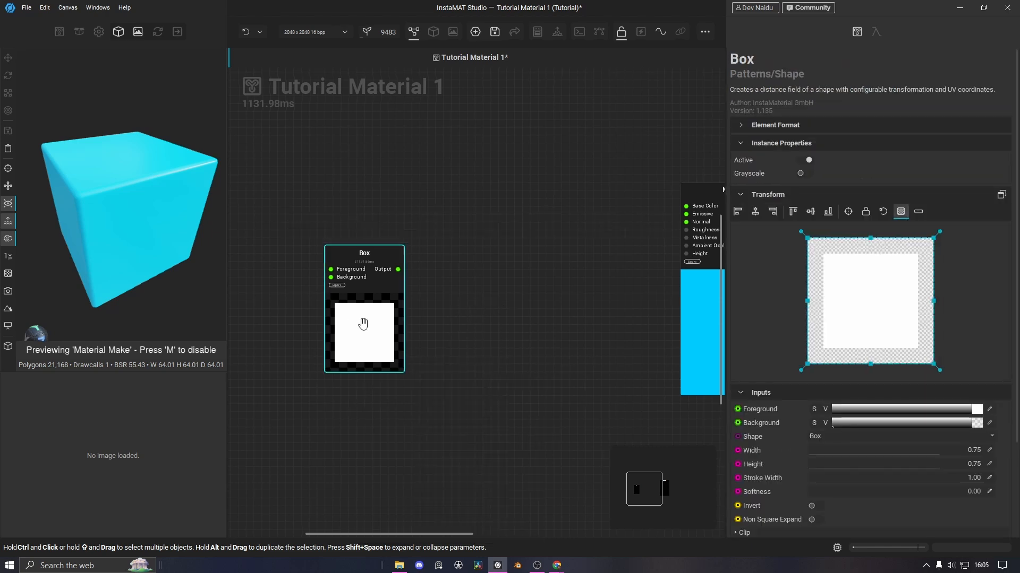
double_click(374, 333)
scroll(110, 433, down, 4)
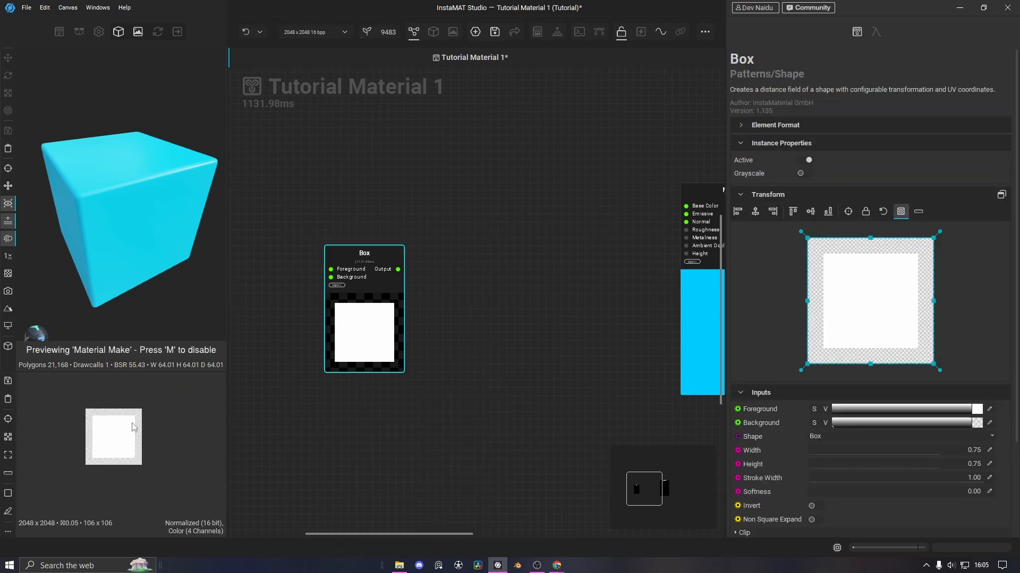
scroll(119, 439, up, 2)
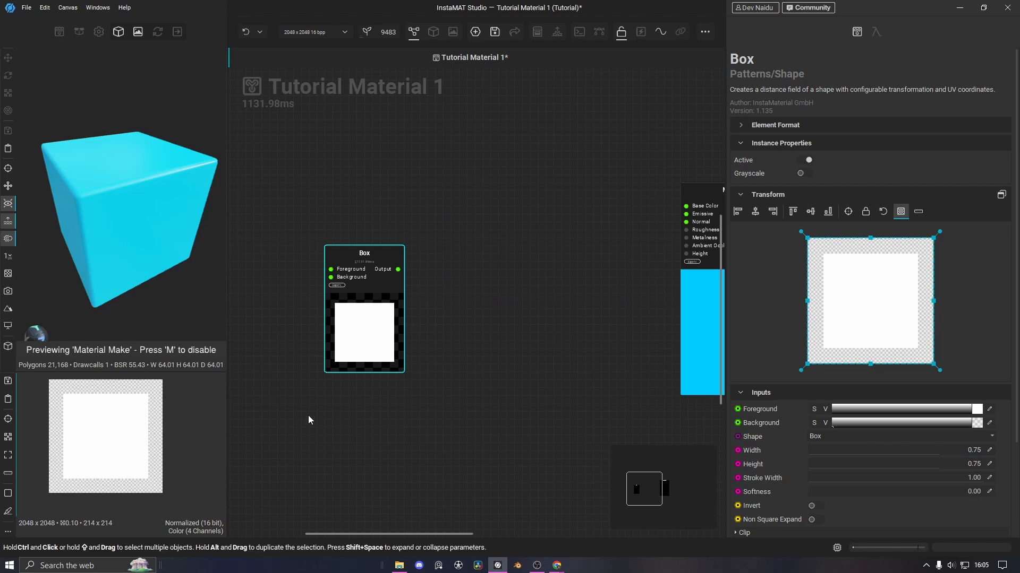
scroll(386, 308, up, 2)
middle_drag(398, 289, 368, 288)
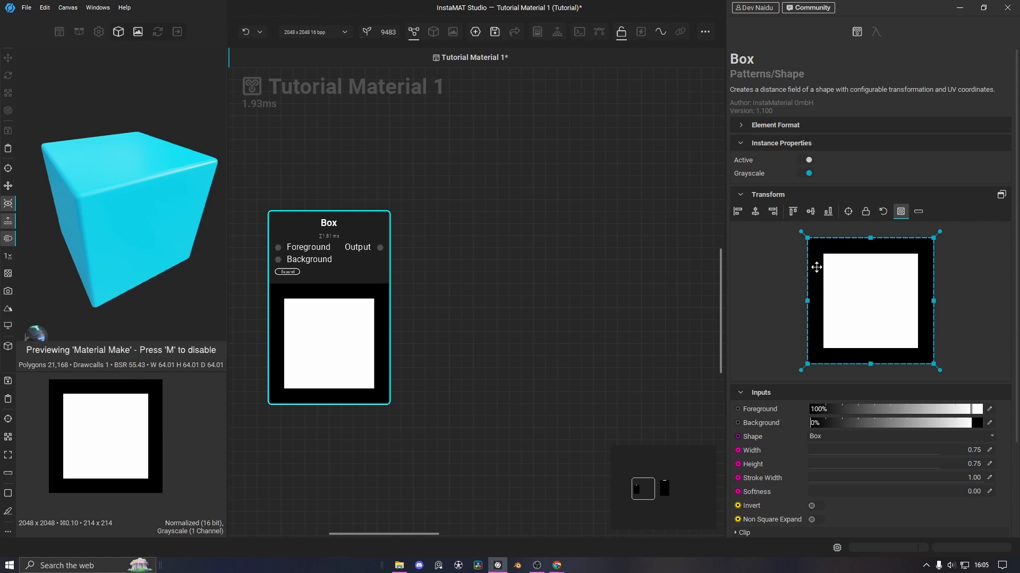
Frame the Box and Material Make nodes and wire Box's Output into the Height input
scroll(508, 272, down, 2)
middle_drag(534, 270, 402, 298)
scroll(444, 272, down, 1)
drag(292, 319, 313, 323)
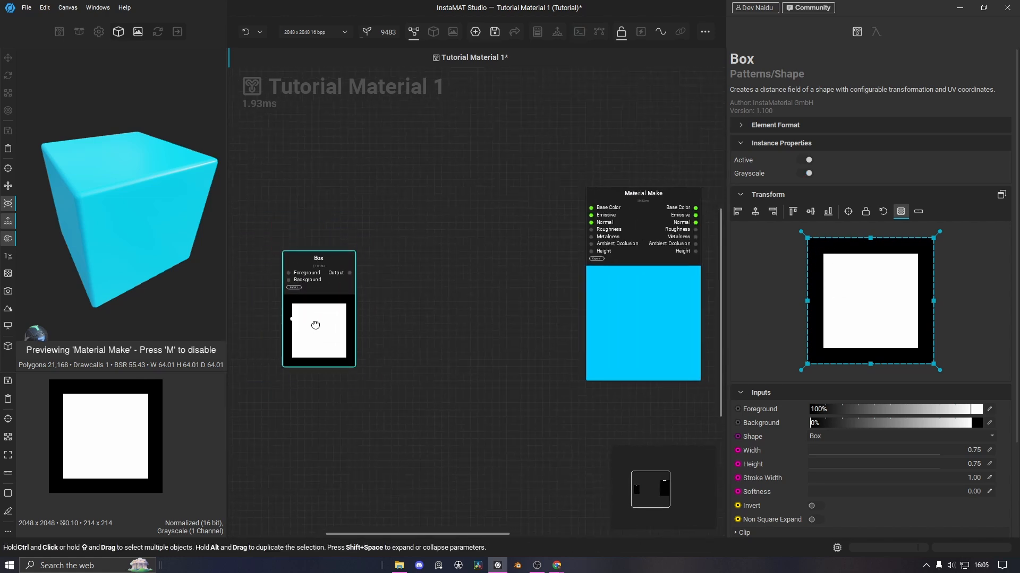
scroll(312, 304, up, 2)
middle_drag(413, 302, 408, 313)
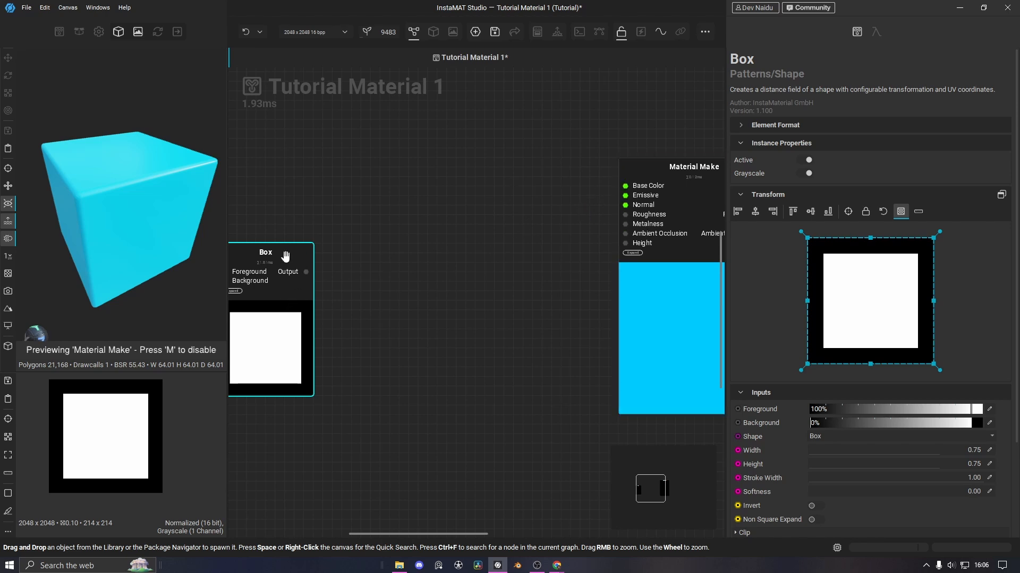
middle_drag(295, 244, 307, 242)
drag(319, 269, 637, 241)
Reposition the Box node and orbit the cyan cube to inspect the height effect
drag(310, 250, 290, 230)
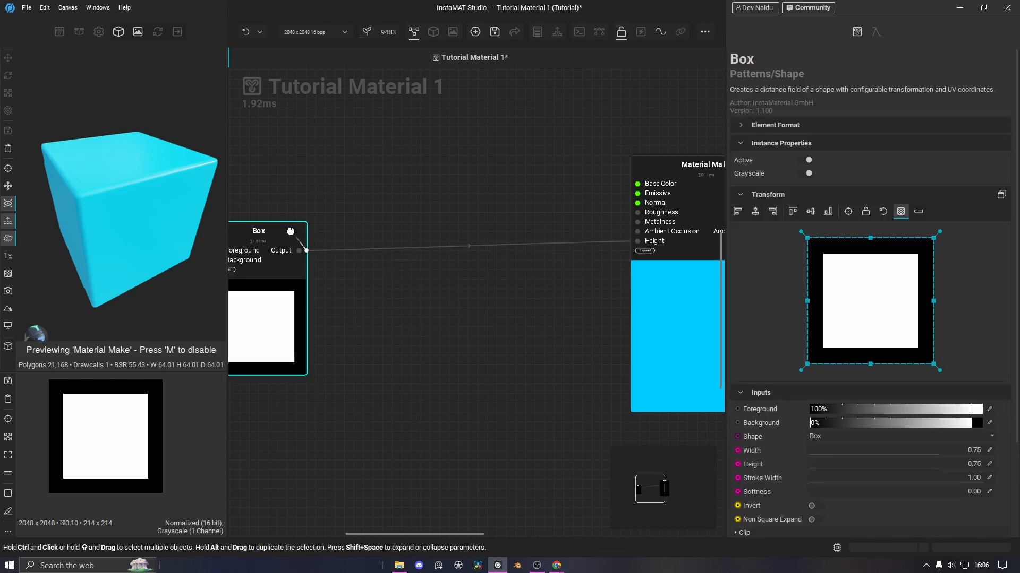
drag(152, 188, 59, 153)
scroll(89, 145, up, 2)
scroll(175, 164, down, 2)
alt+drag(140, 205, 155, 237)
scroll(132, 219, up, 1)
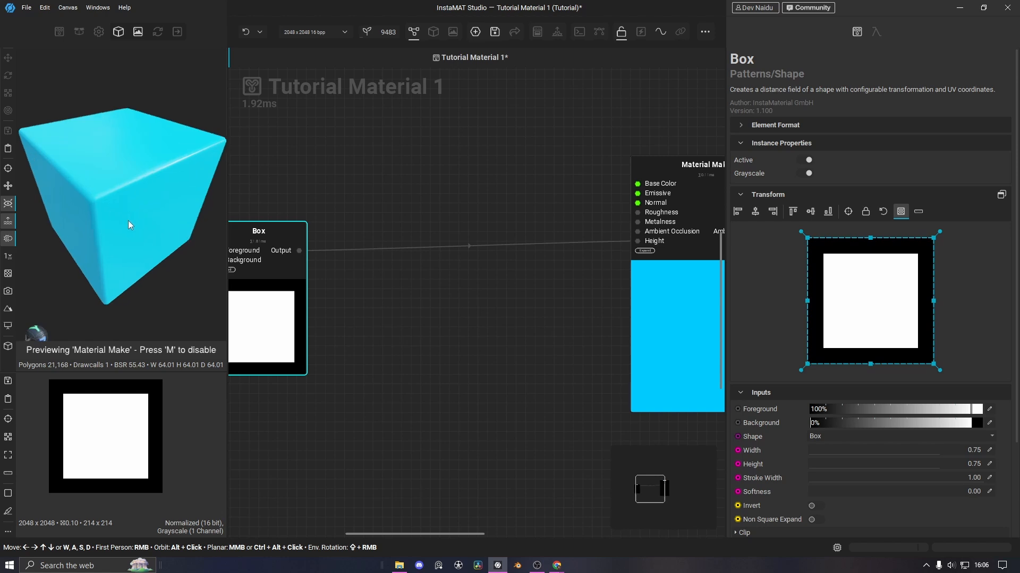
drag(271, 273, 272, 263)
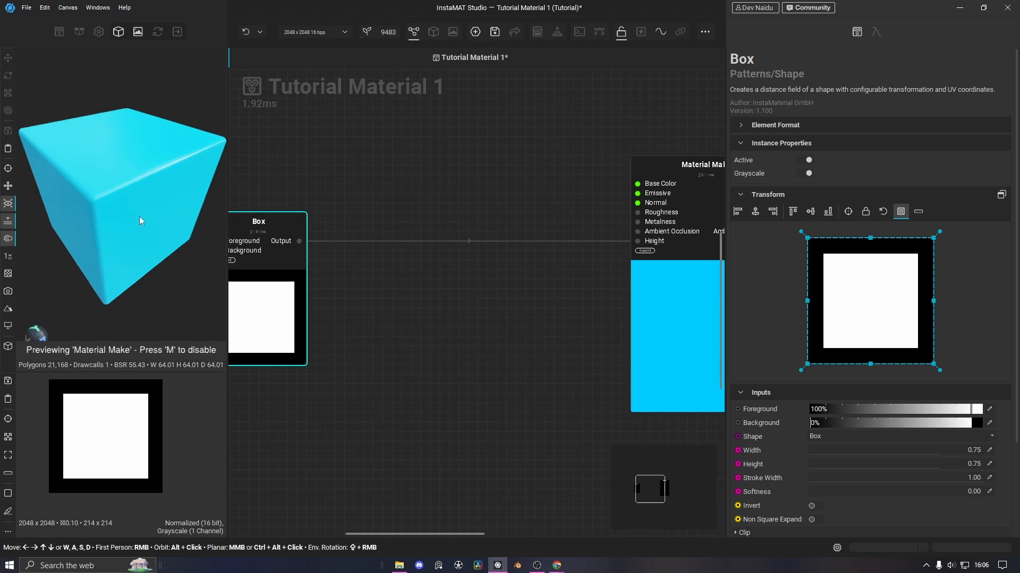
alt+drag(139, 216, 154, 210)
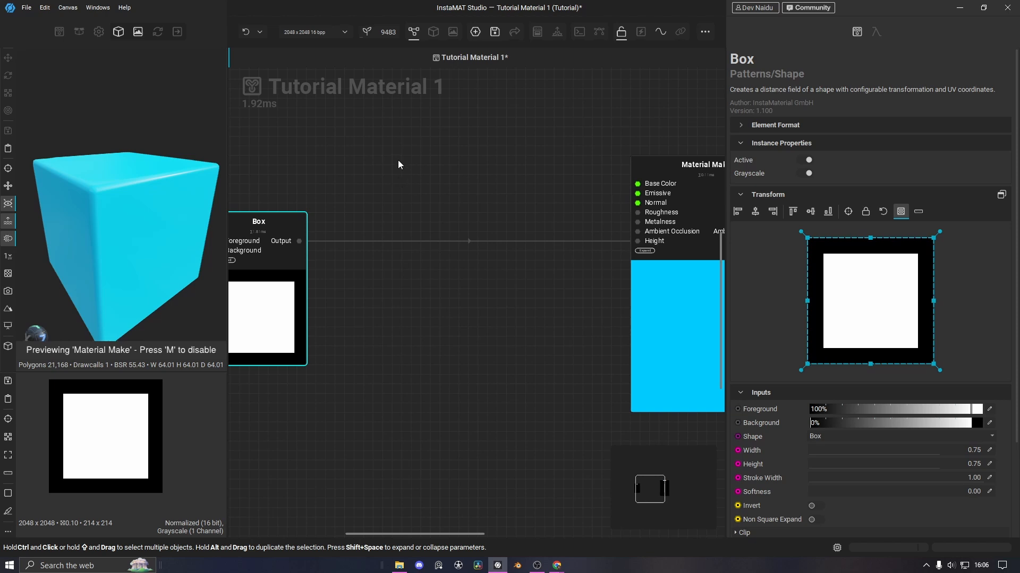
Add a Height To Normal node from quick search and place it above the connection
key(space)
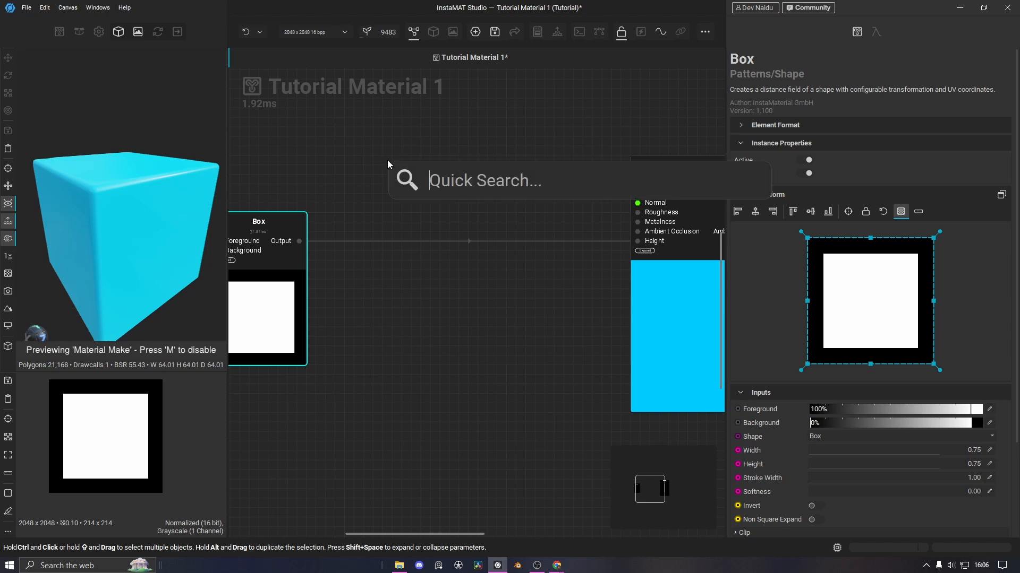
text(heigh to)
text(nor)
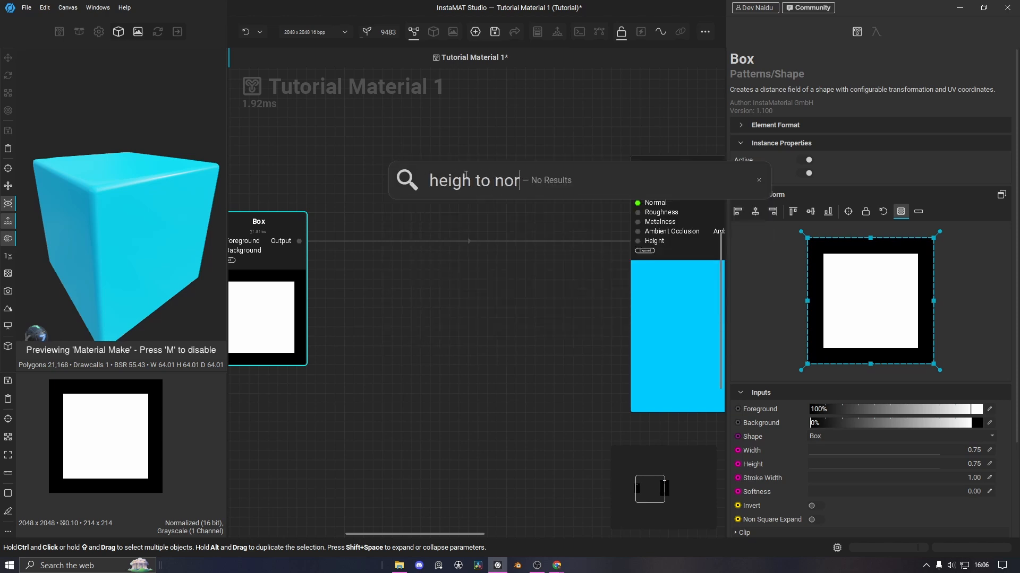
text(t)
click(448, 266)
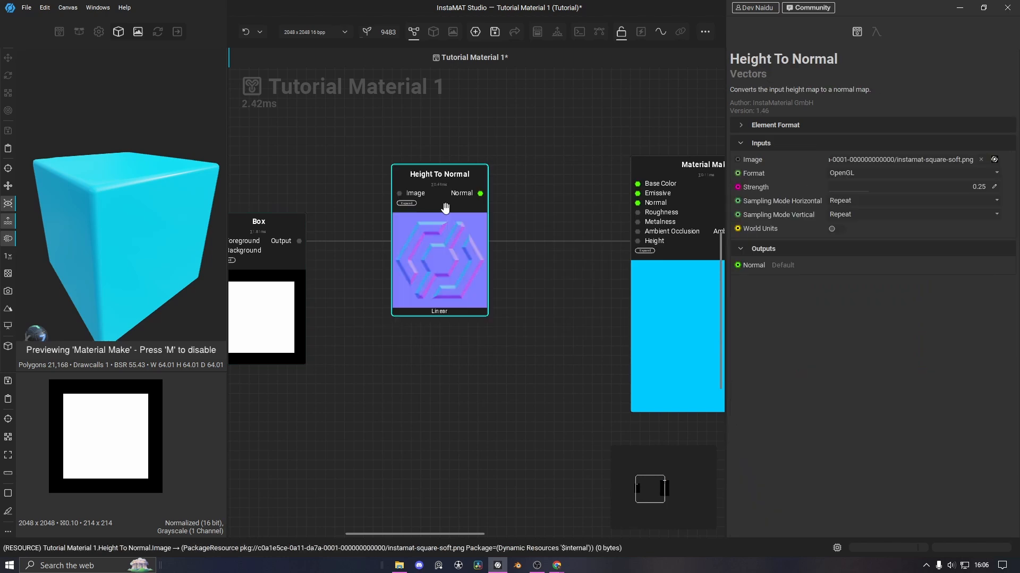
drag(433, 188, 433, 108)
middle_drag(361, 151, 348, 204)
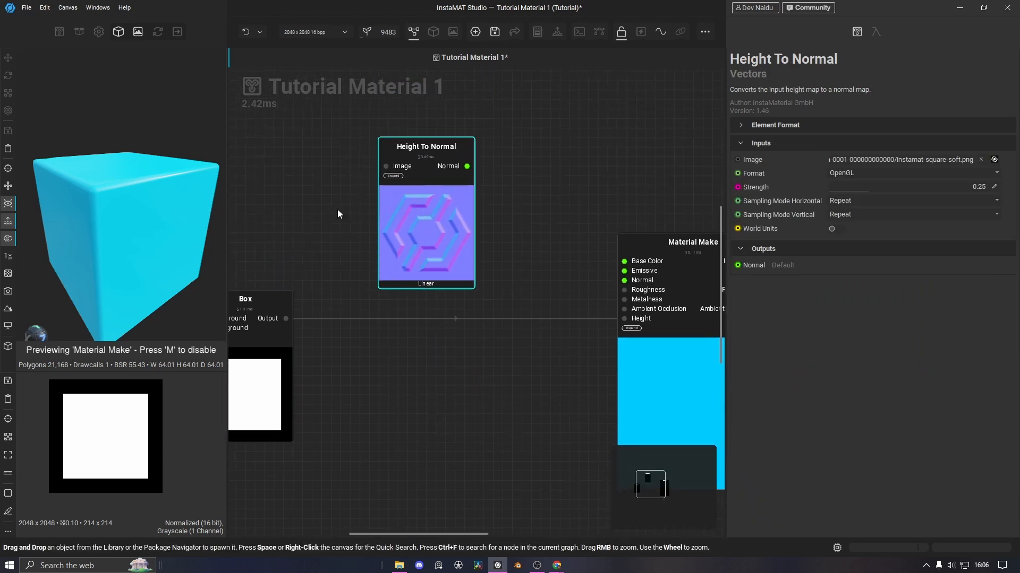
Wire Box into Height To Normal's Image and its output into Material Make's Normal
drag(288, 316, 386, 167)
drag(467, 167, 625, 280)
alt+drag(133, 230, 168, 234)
scroll(135, 213, up, 5)
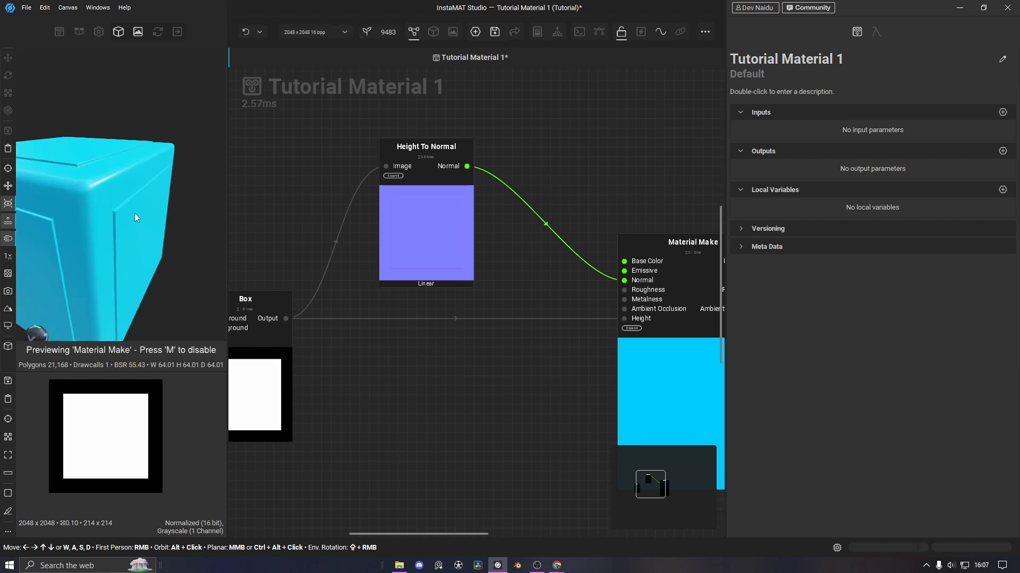
scroll(74, 211, down, 5)
alt+drag(74, 210, 158, 200)
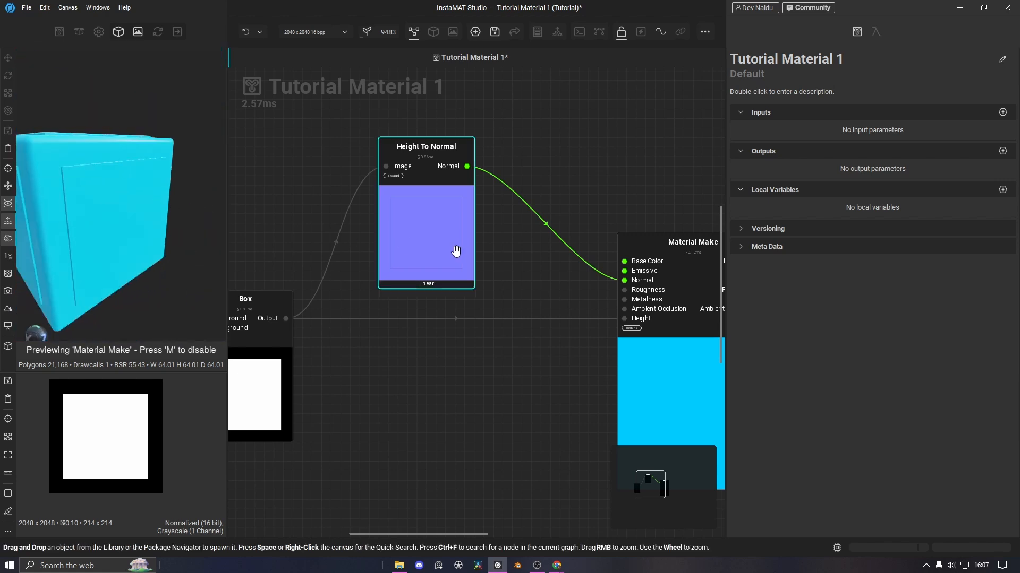
drag(435, 261, 423, 136)
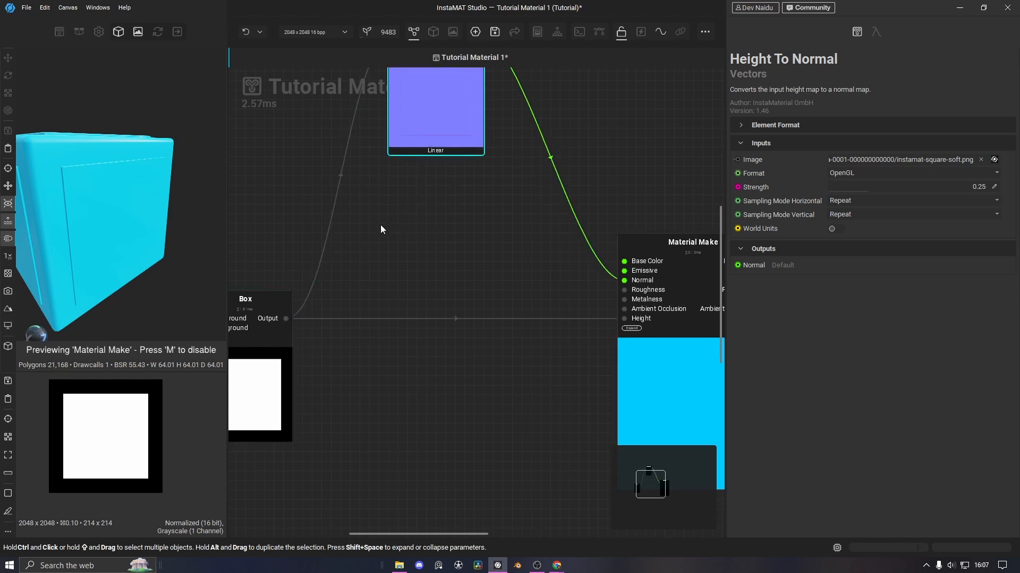
Pull a wire from Box's output and add a Height To Ambient Occlusion node on it
key(space)
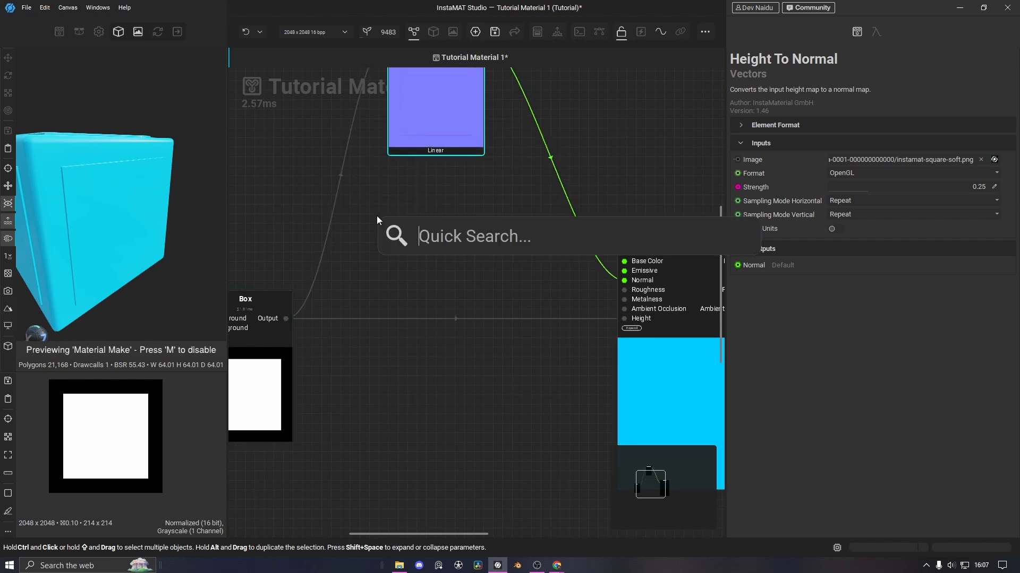
click(283, 322)
drag(285, 319, 398, 224)
text(her)
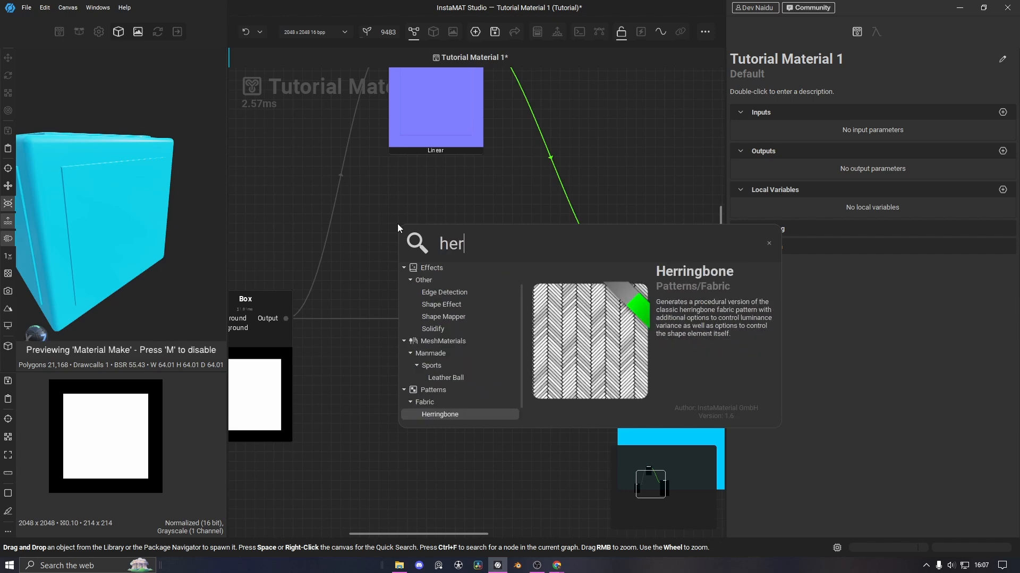
key(BackSpace)
text(i)
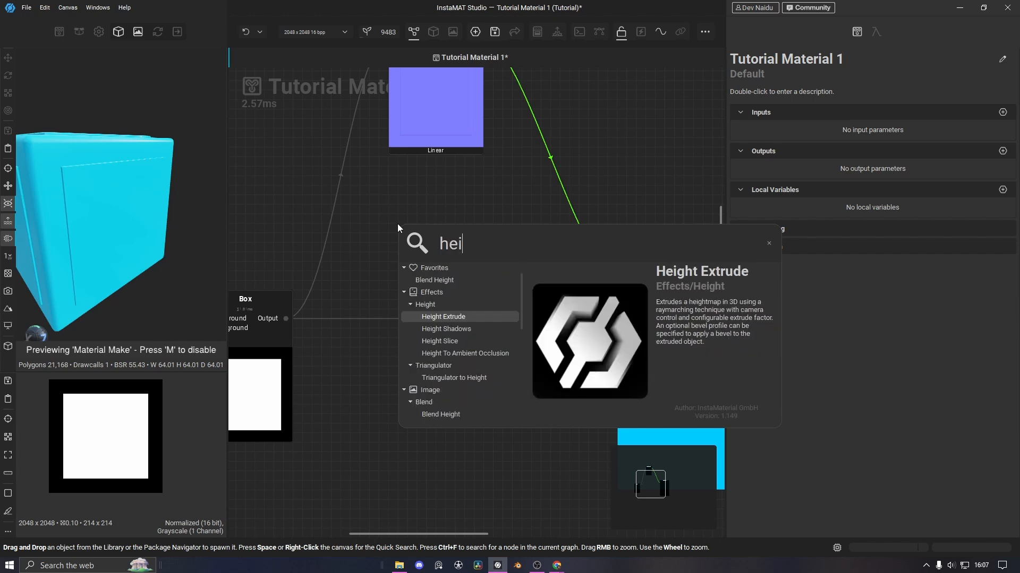
text(ght t)
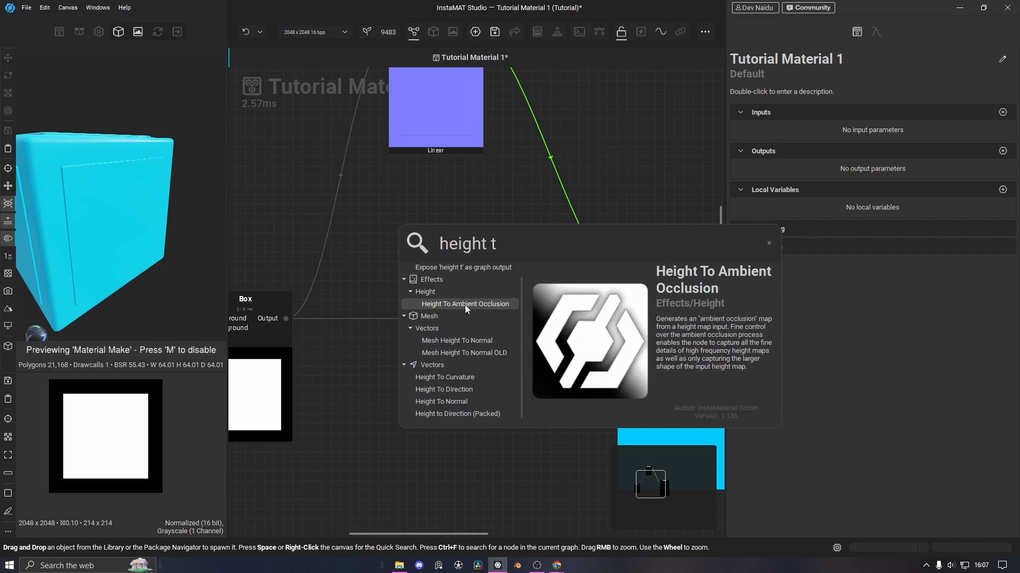
click(465, 304)
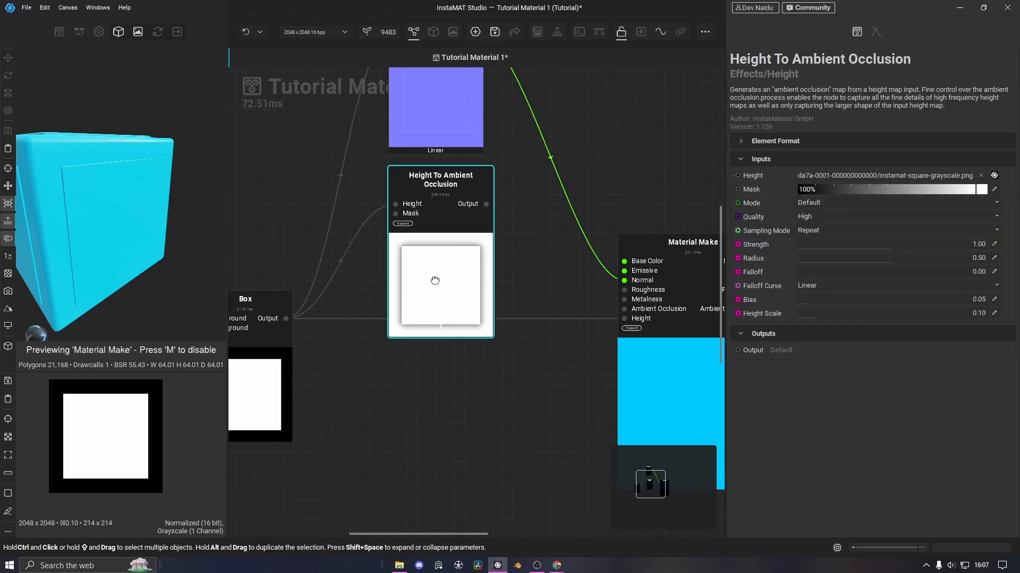
Move the Height To Normal and Height To Ambient Occlusion nodes together, then face the cube front
drag(379, 114, 475, 276)
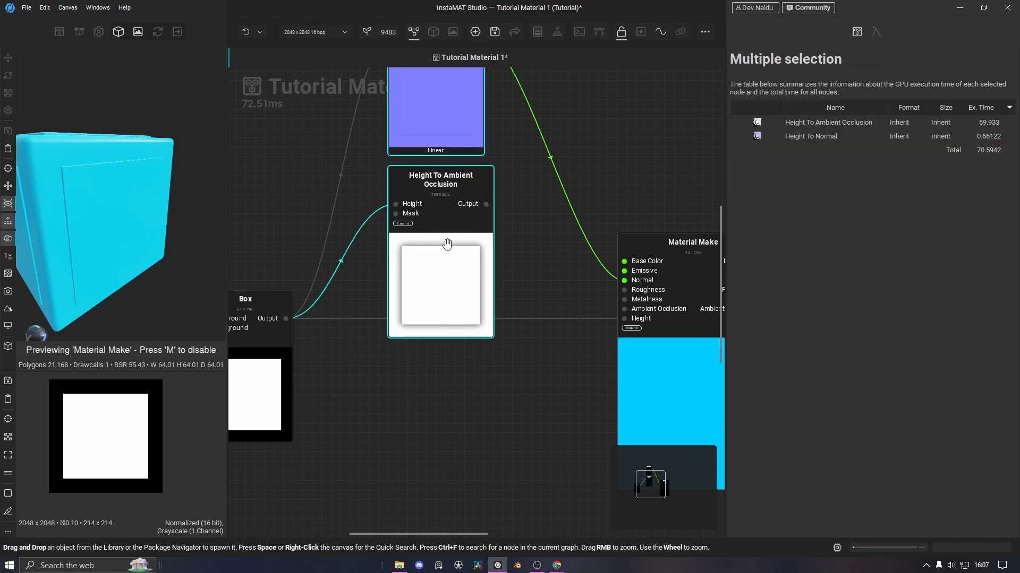
drag(448, 244, 530, 295)
click(537, 207)
scroll(531, 245, down, 3)
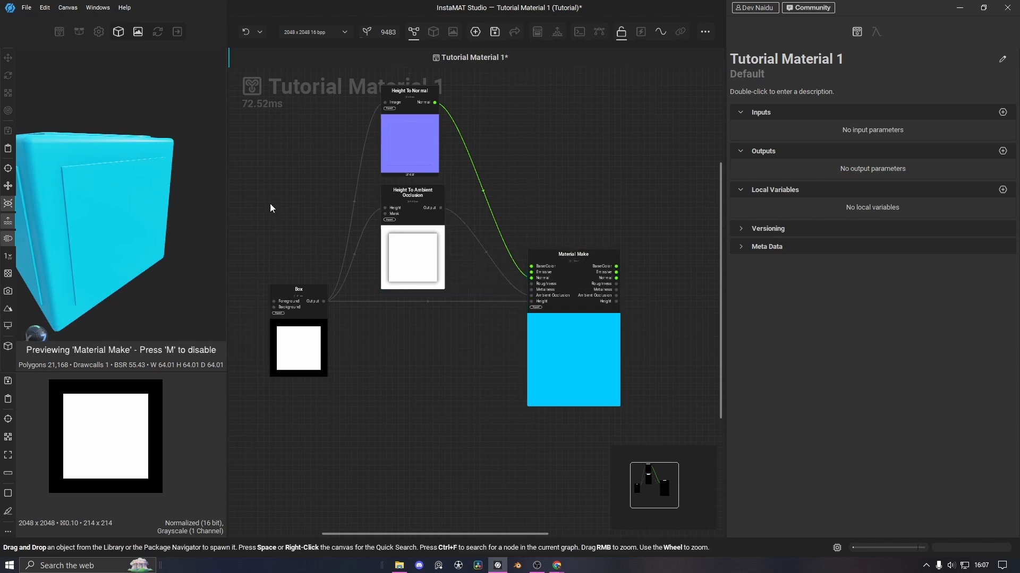
mouse_move(167, 213)
alt+mouse_down()
mouse_move(126, 212)
mouse_move(135, 232)
mouse_move(175, 218)
mouse_move(187, 232)
mouse_move(170, 221)
mouse_move(181, 215)
alt+mouse_up()
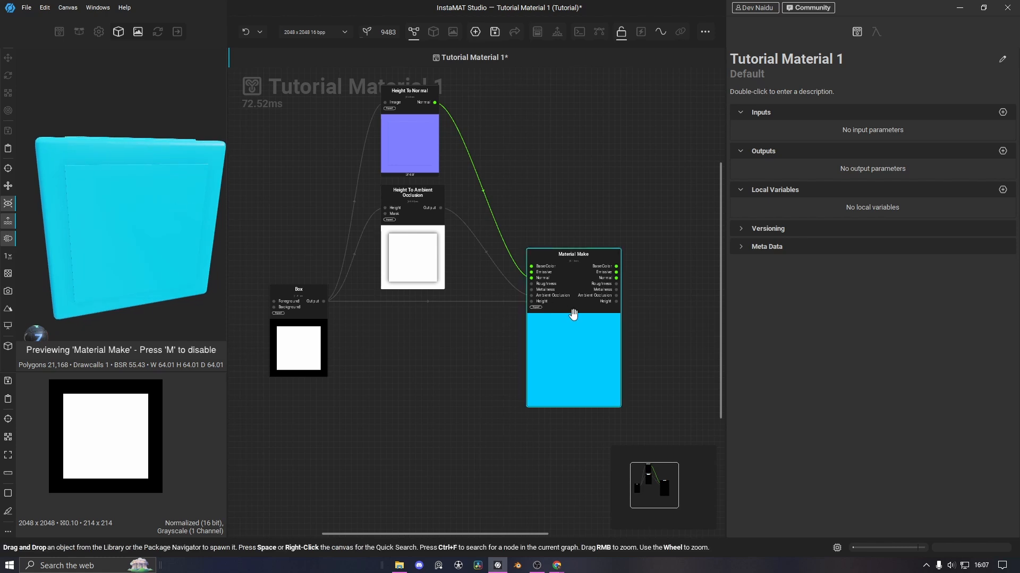
Connect the ambient occlusion output to Material Make's Ambient Occlusion input
drag(531, 295, 440, 207)
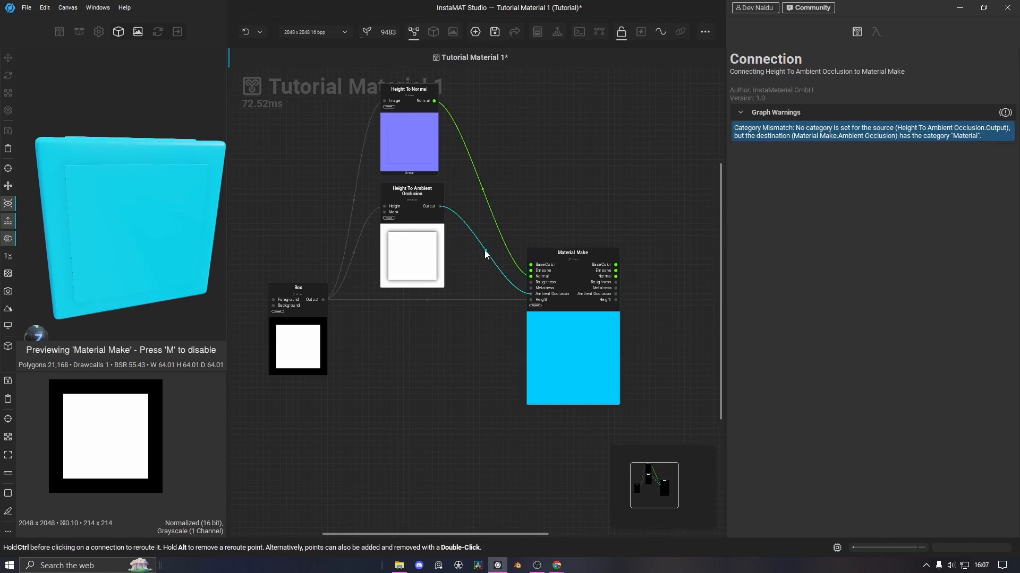
key(Delete)
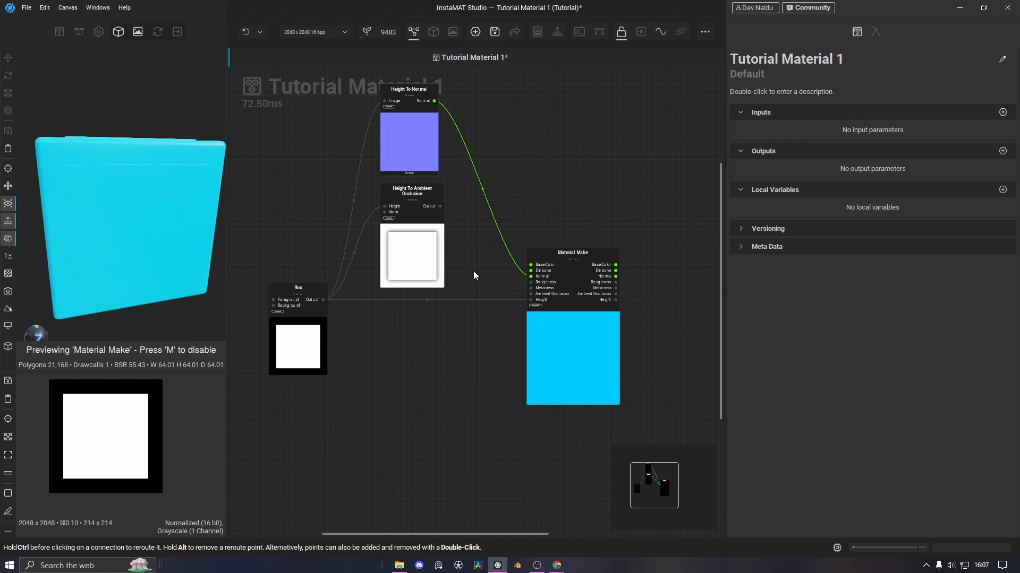
drag(442, 208, 531, 294)
middle_drag(410, 352, 418, 359)
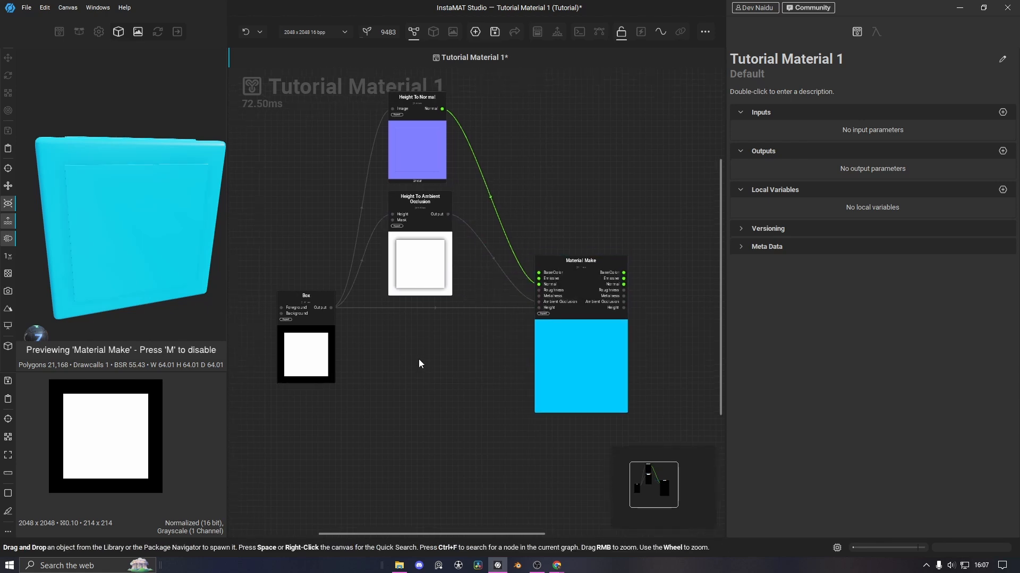
Preview the normal map and Box output in the 2D view, ending on Height To Normal
click(296, 340)
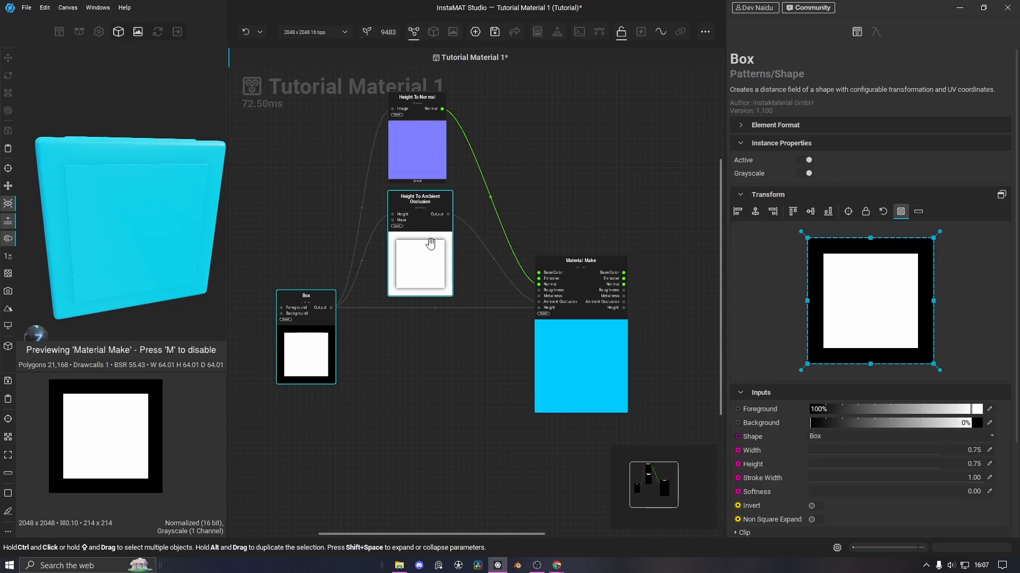
right_click(428, 249)
click(467, 255)
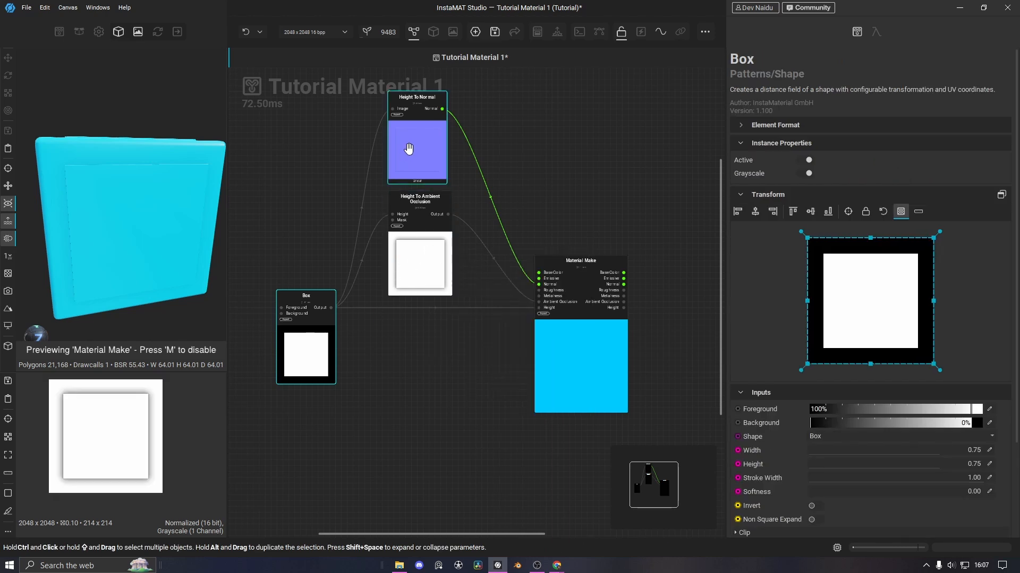
scroll(117, 426, up, 2)
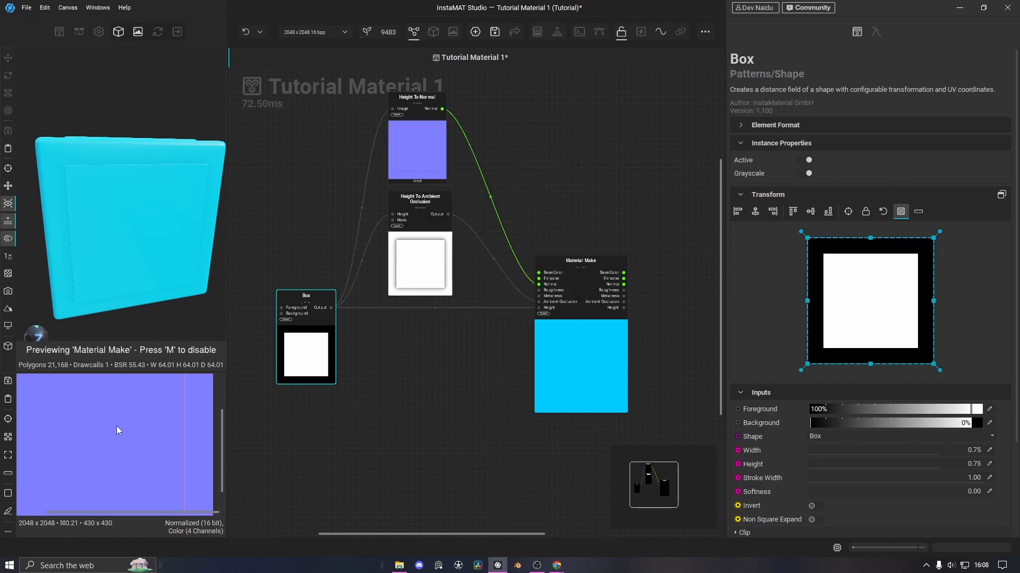
click(330, 307)
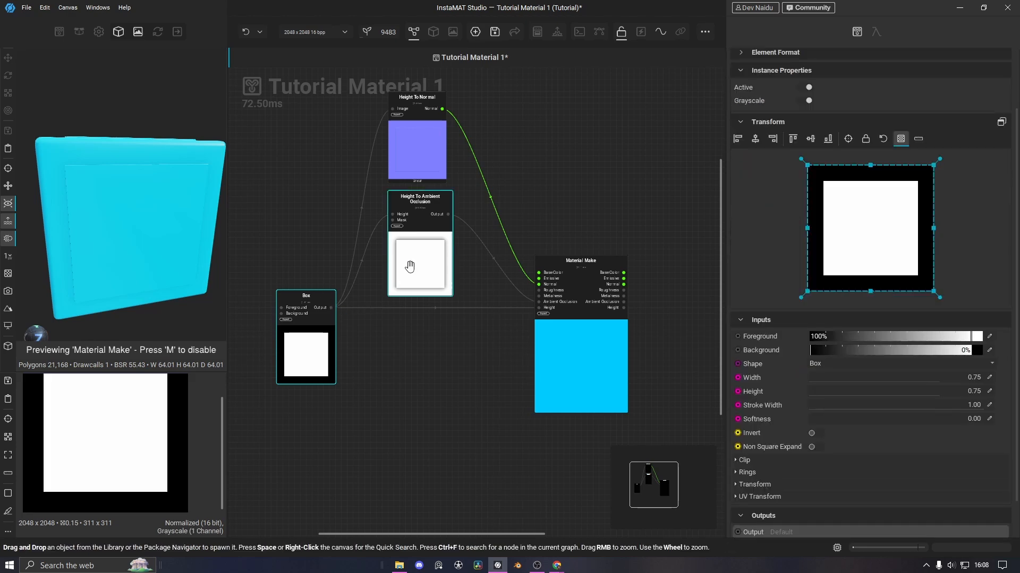
click(448, 214)
click(446, 126)
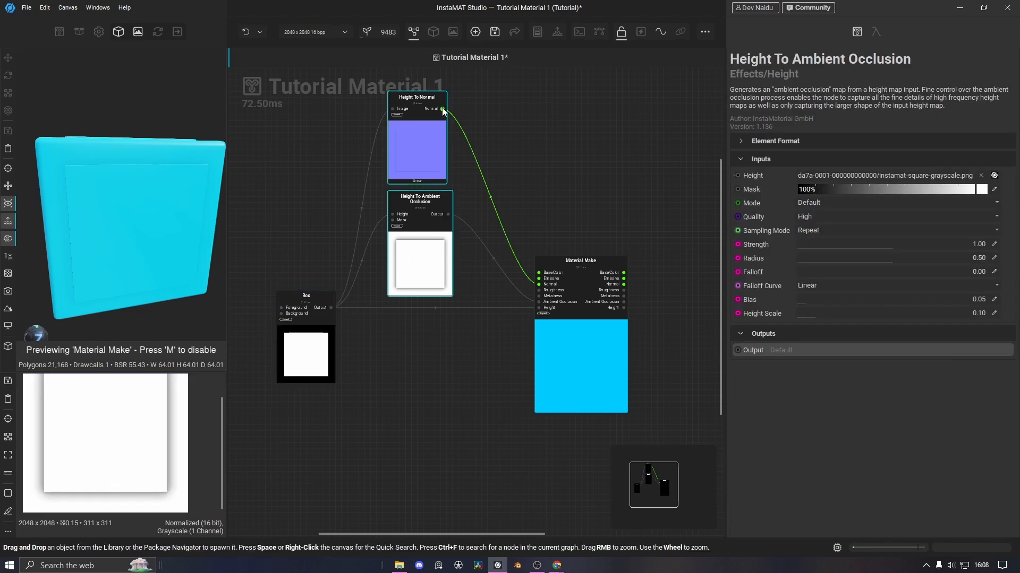
Drag the Box node further left and zoom the graph slightly
click(417, 357)
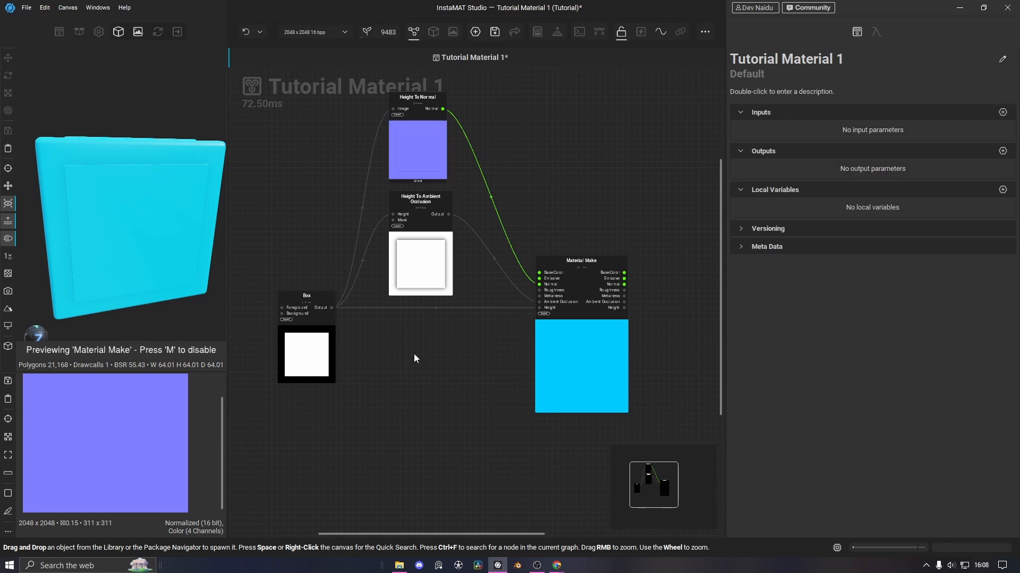
mouse_move(416, 357)
middle_down()
mouse_move(509, 387)
mouse_move(469, 378)
mouse_move(339, 387)
mouse_move(413, 356)
middle_up()
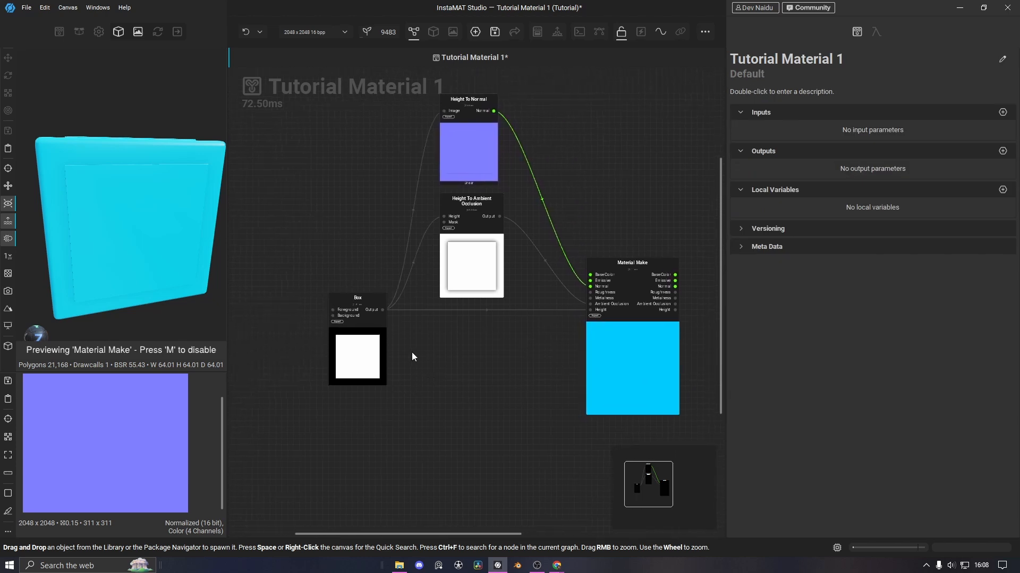
click(364, 312)
drag(355, 352, 281, 338)
scroll(386, 346, up, 1)
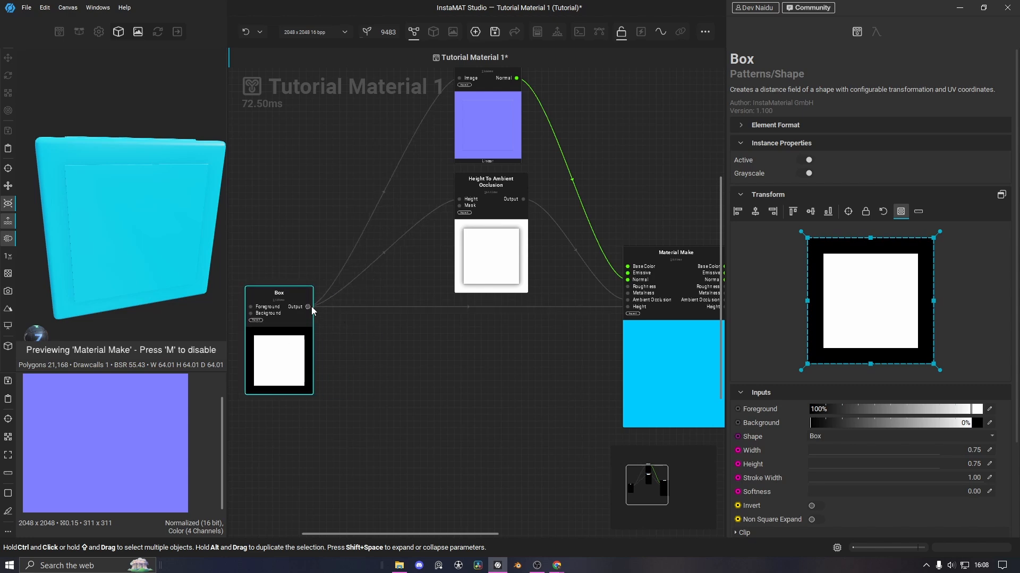
Add a Reroute Image node off Box's output and align it with the wire line
drag(308, 307, 335, 326)
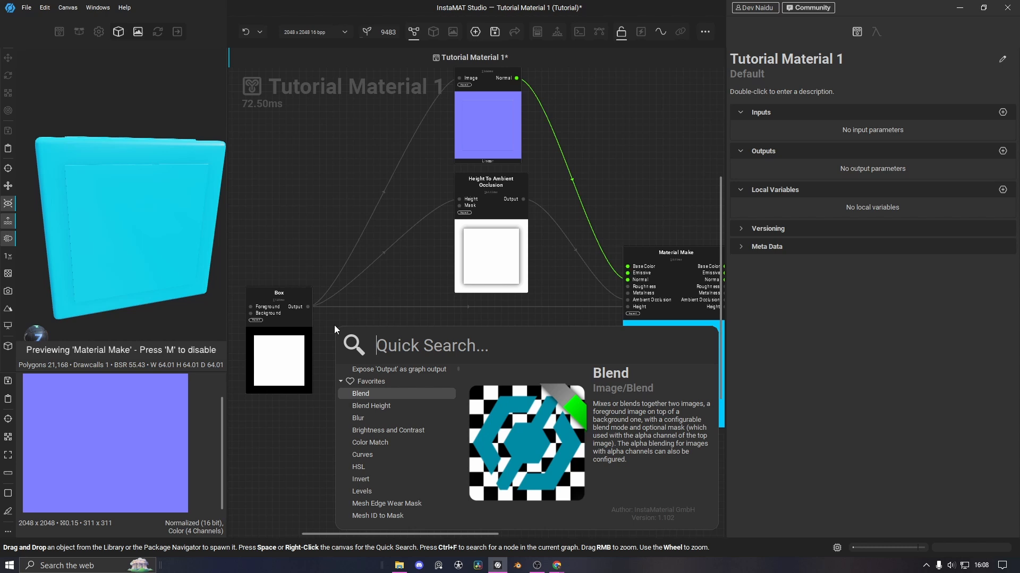
text(reroute)
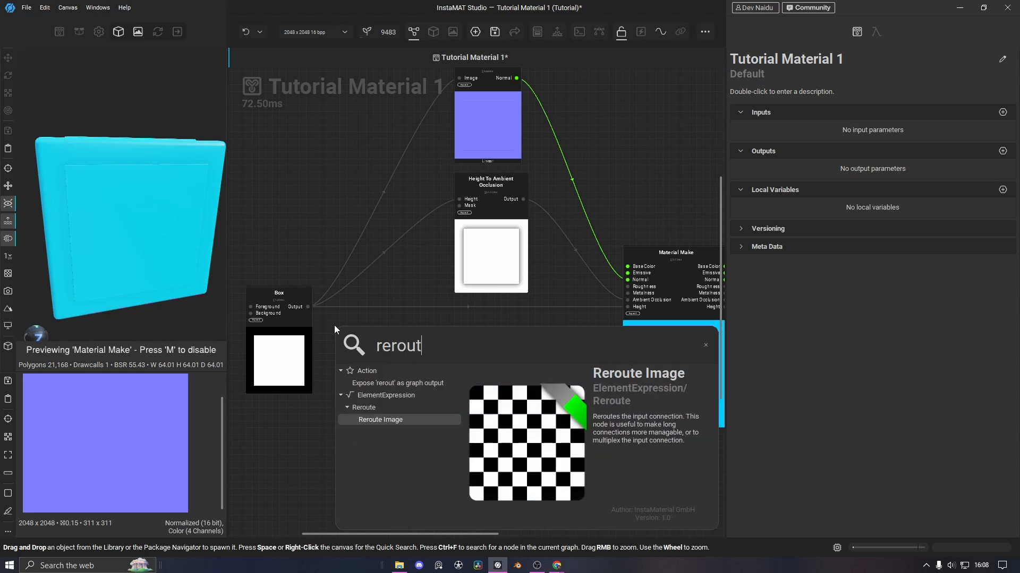
click(386, 418)
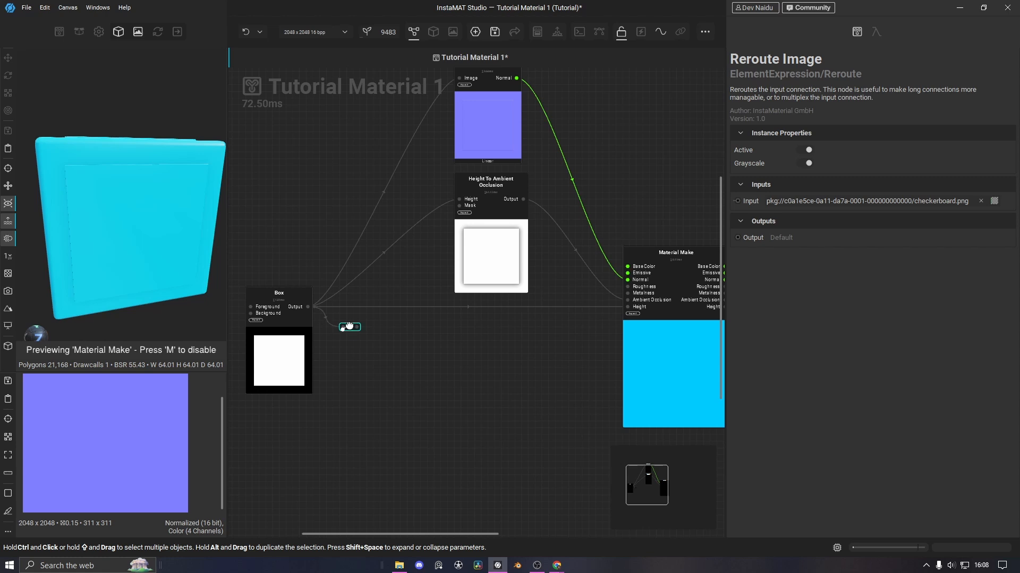
drag(297, 323, 323, 264)
drag(319, 325, 291, 282)
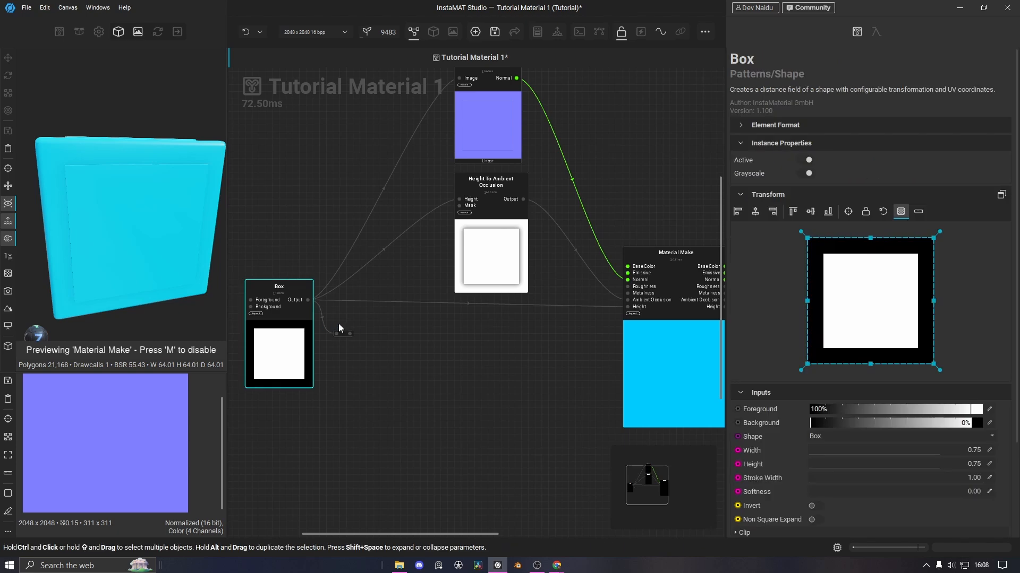
drag(344, 333, 337, 307)
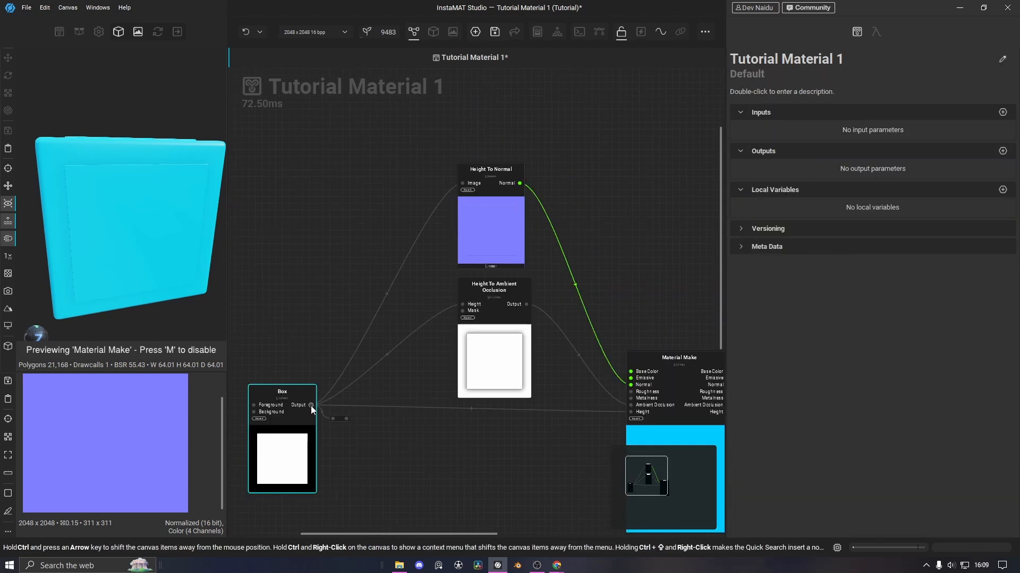
Move Box's outgoing connections onto the reroute point and tidy the layout
drag(311, 405, 345, 408)
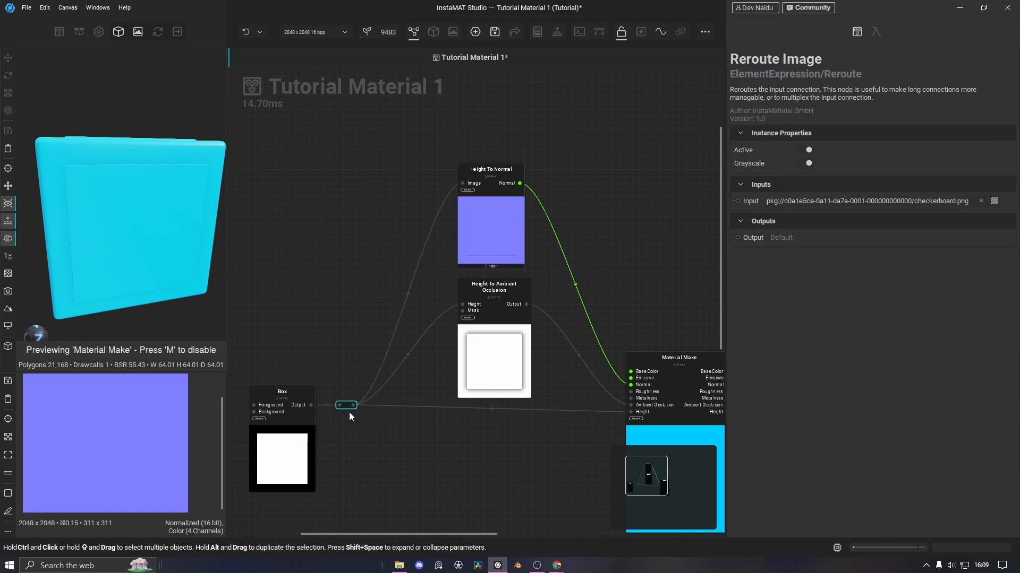
middle_drag(320, 407, 348, 398)
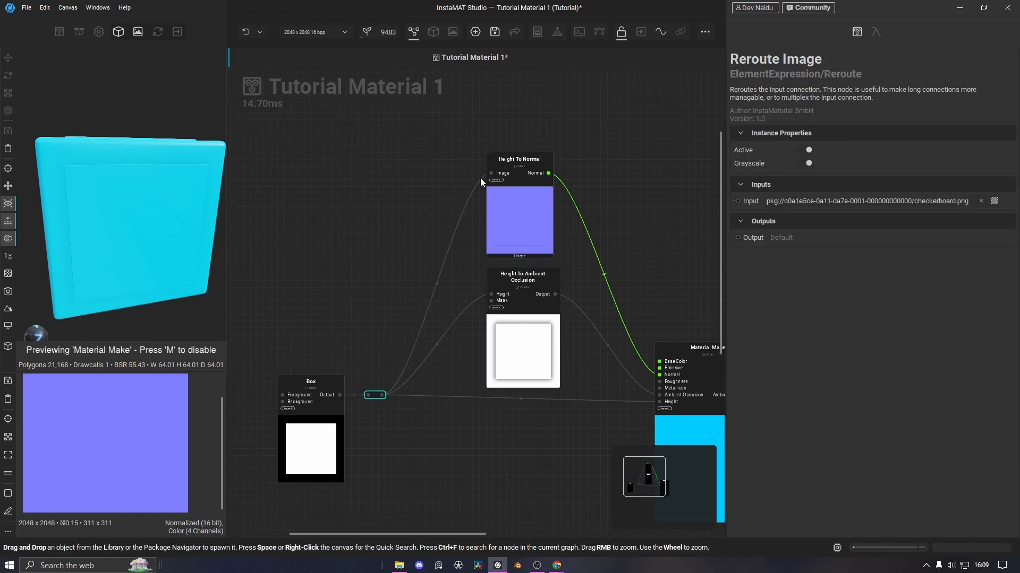
middle_drag(416, 335, 512, 296)
drag(422, 406, 402, 448)
Add a Circle shape node via search and move it up and right
click(335, 282)
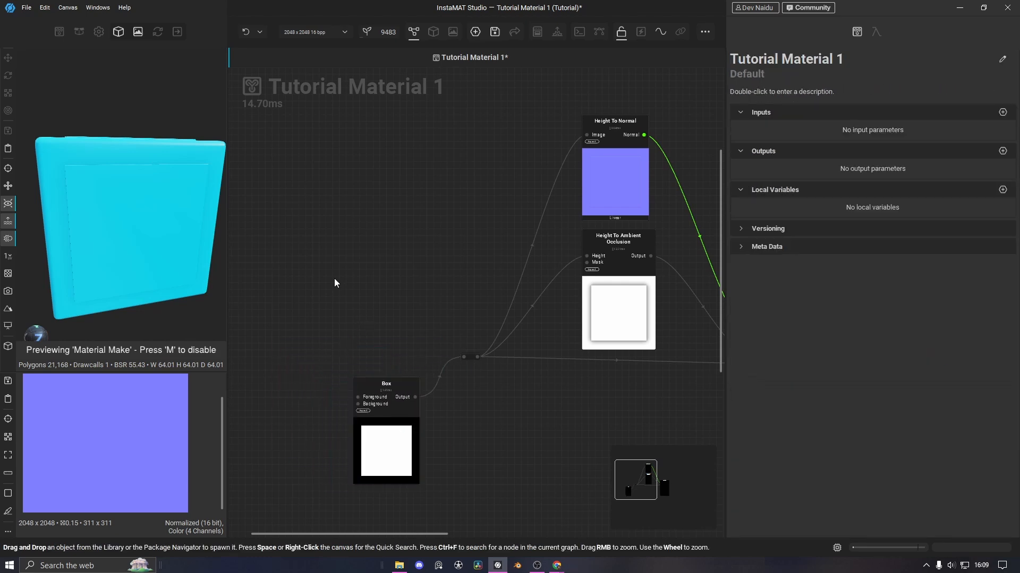
key(space)
text(circl)
double_click(367, 374)
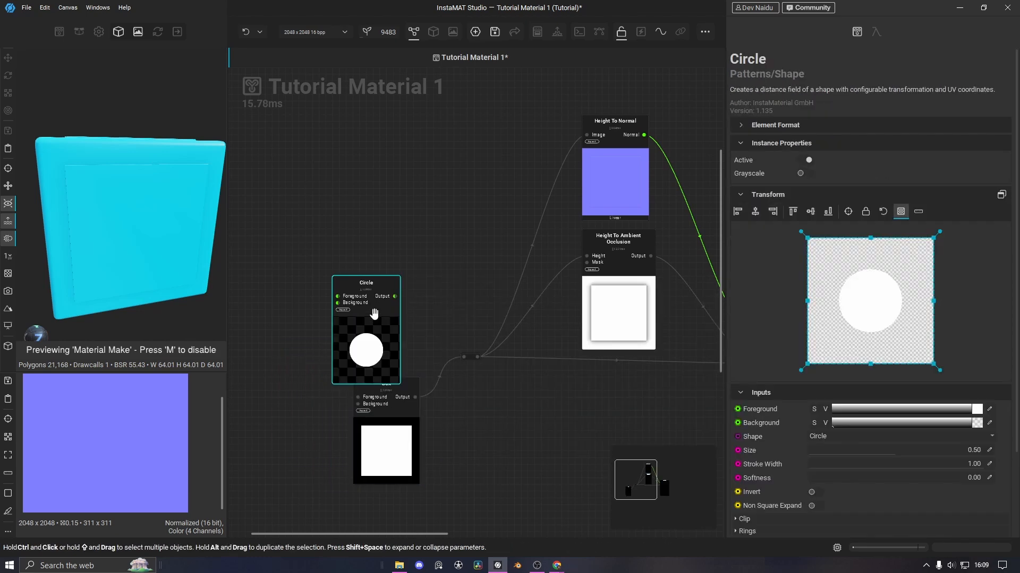
drag(375, 313, 471, 359)
scroll(484, 374, up, 3)
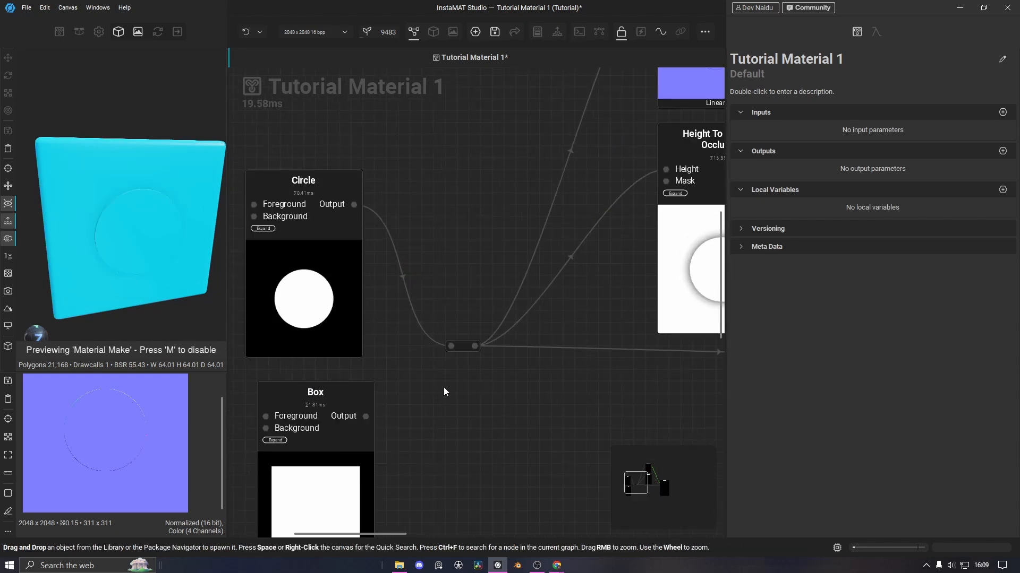
Connect Box's output to the reroute point and inspect the Circle node's settings
click(342, 303)
drag(366, 416, 450, 347)
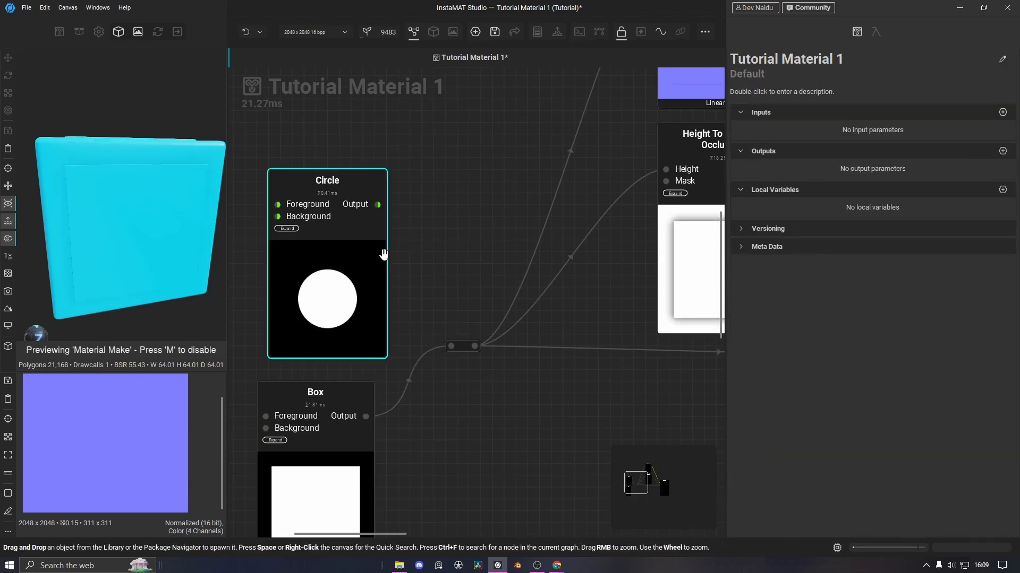
scroll(366, 324, down, 3)
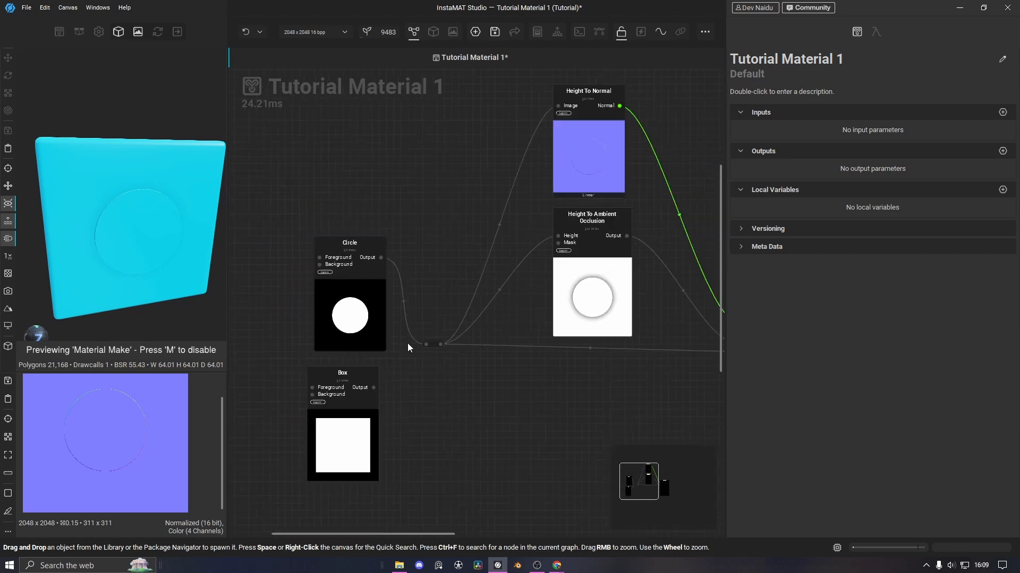
click(338, 315)
drag(339, 315, 339, 322)
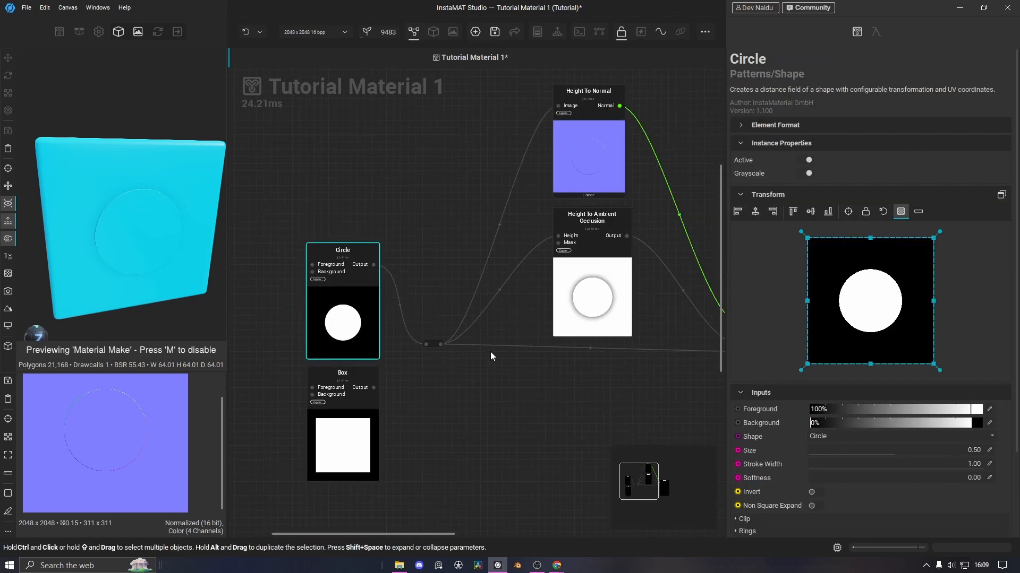
Marquee-select the Circle and Box nodes, delete them, and reframe the graph
drag(272, 226, 360, 454)
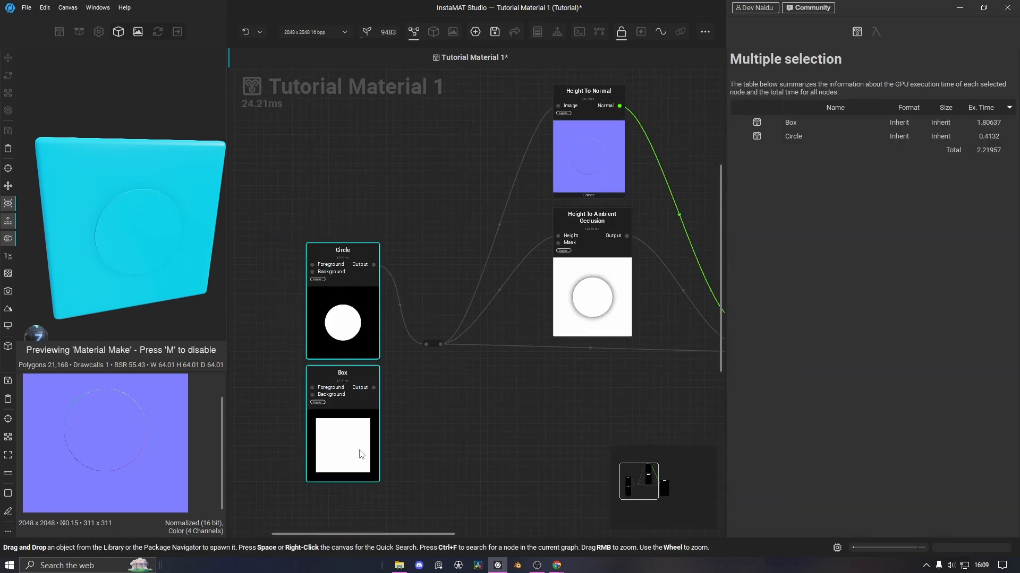
key(Delete)
middle_drag(520, 426, 379, 397)
scroll(432, 425, down, 3)
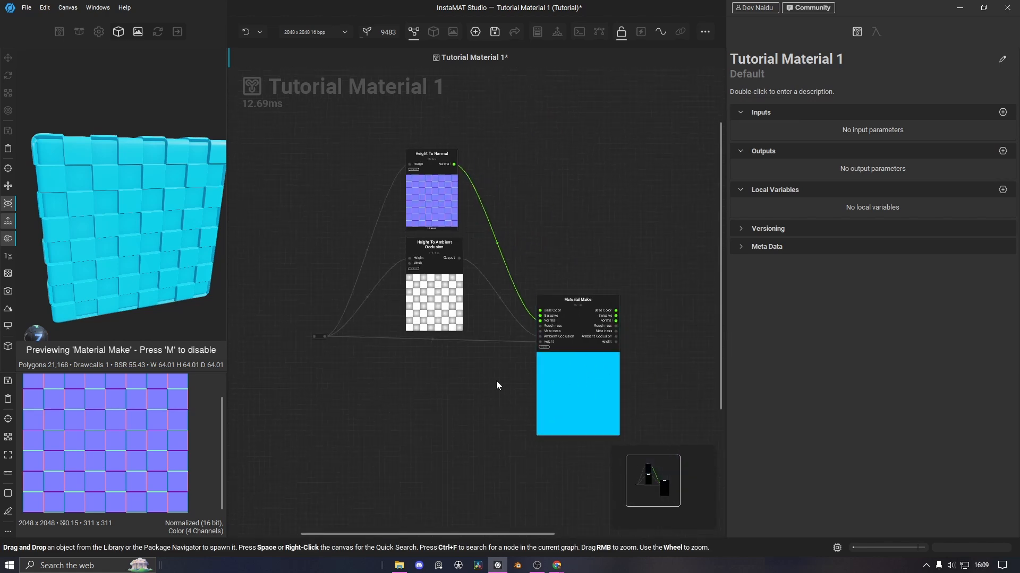
Pick a muted grey-blue Base Color on Material Make and drag Roughness up to 64%
click(594, 390)
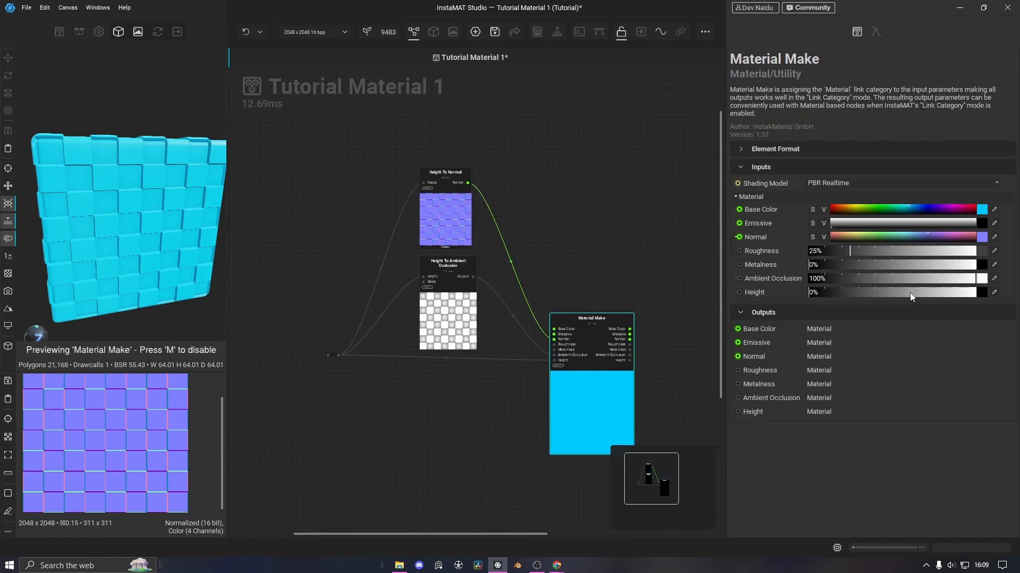
click(981, 209)
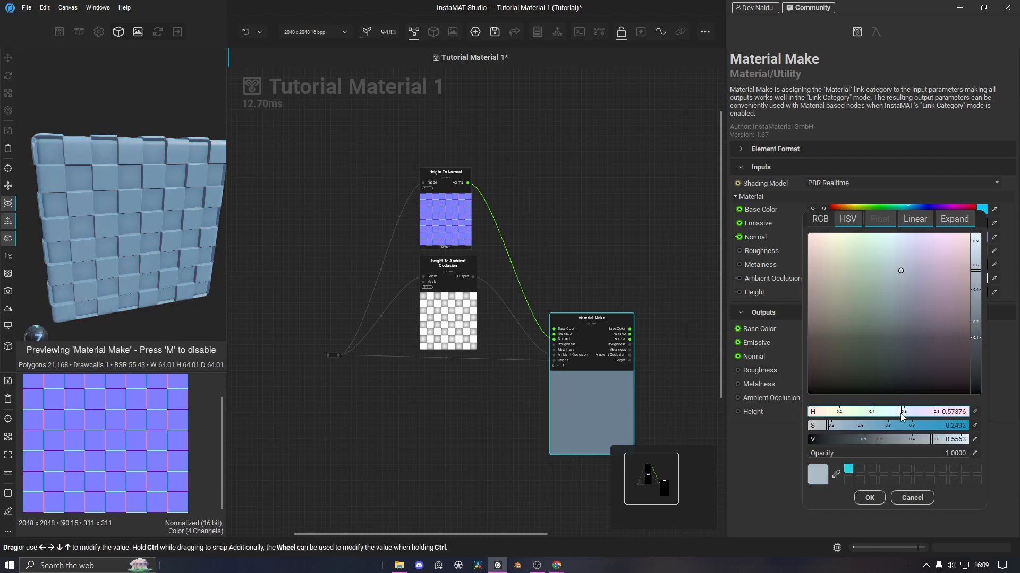
click(862, 496)
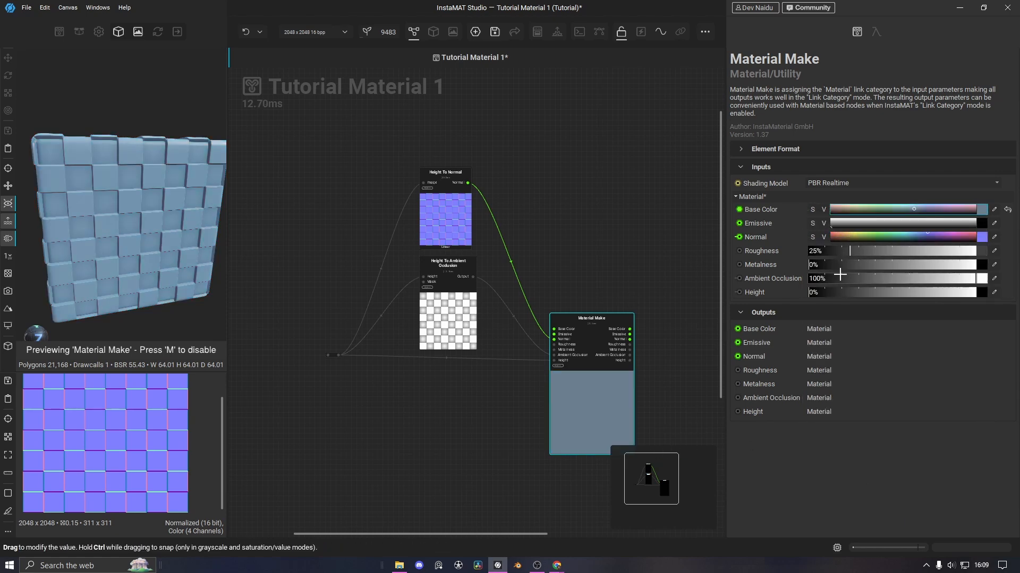
drag(863, 251, 916, 251)
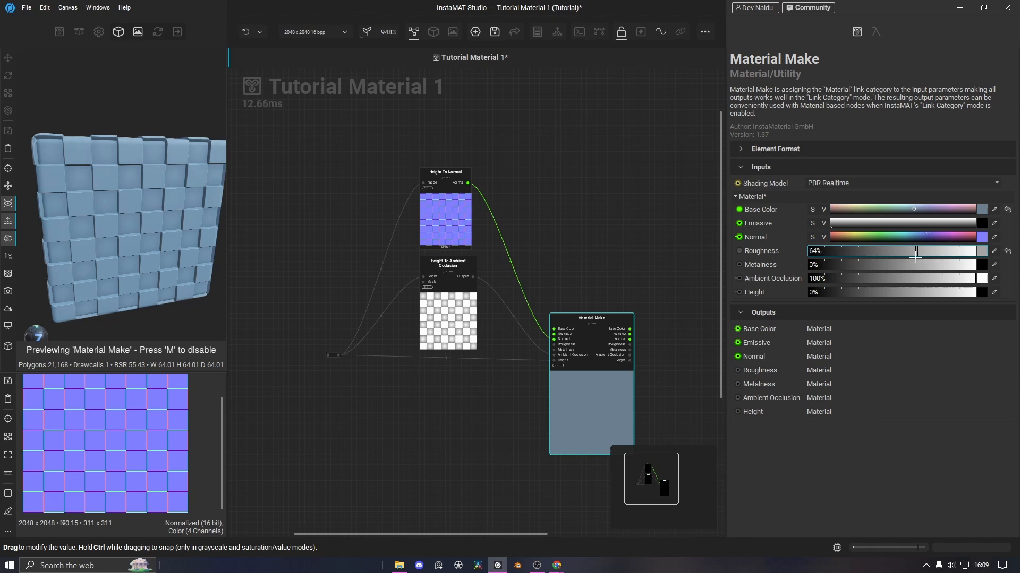
click(330, 355)
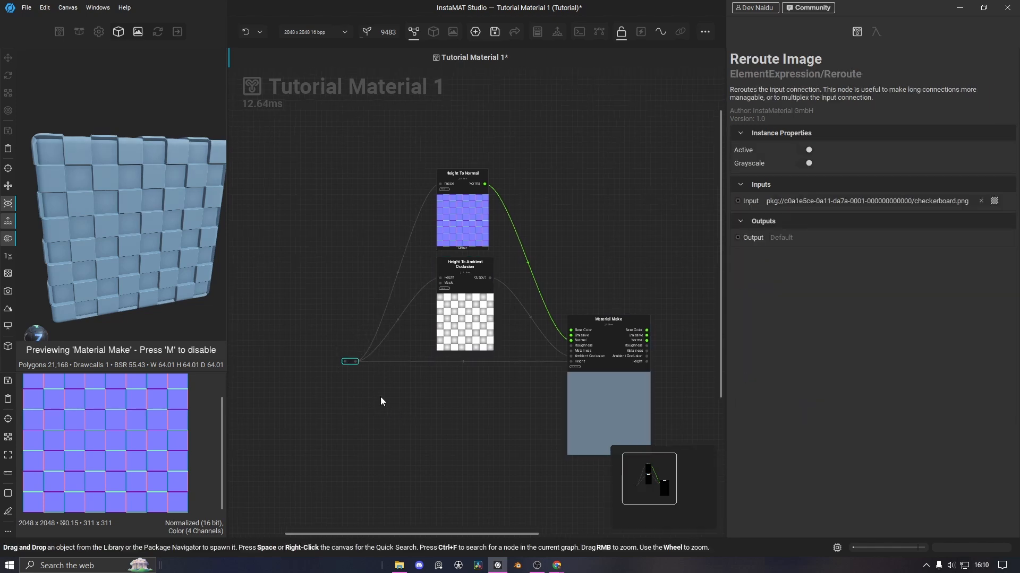
Drag a Brick Generator from the Library's Patterns list into the graph, then close the Library
middle_drag(384, 444, 385, 397)
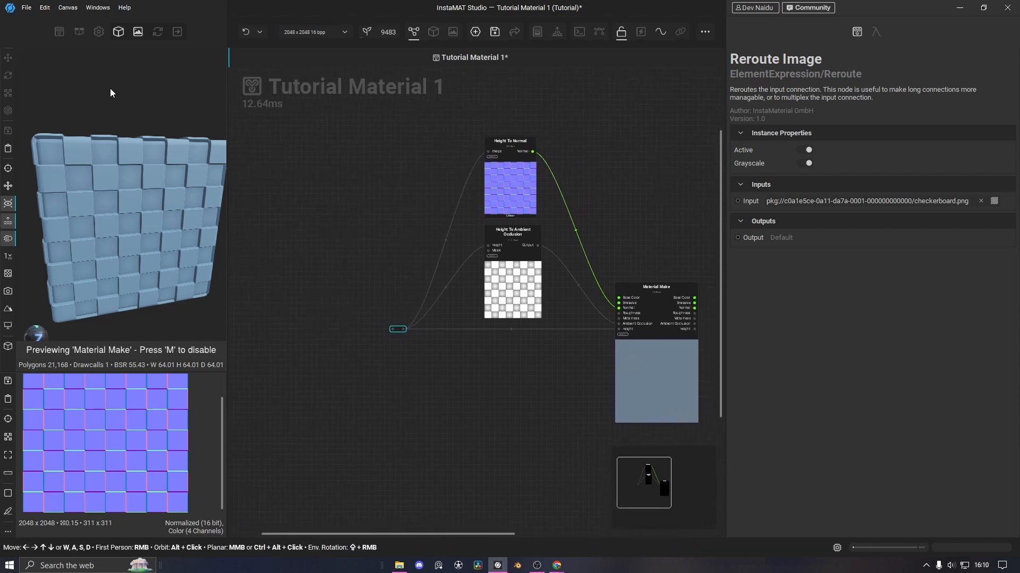
click(59, 32)
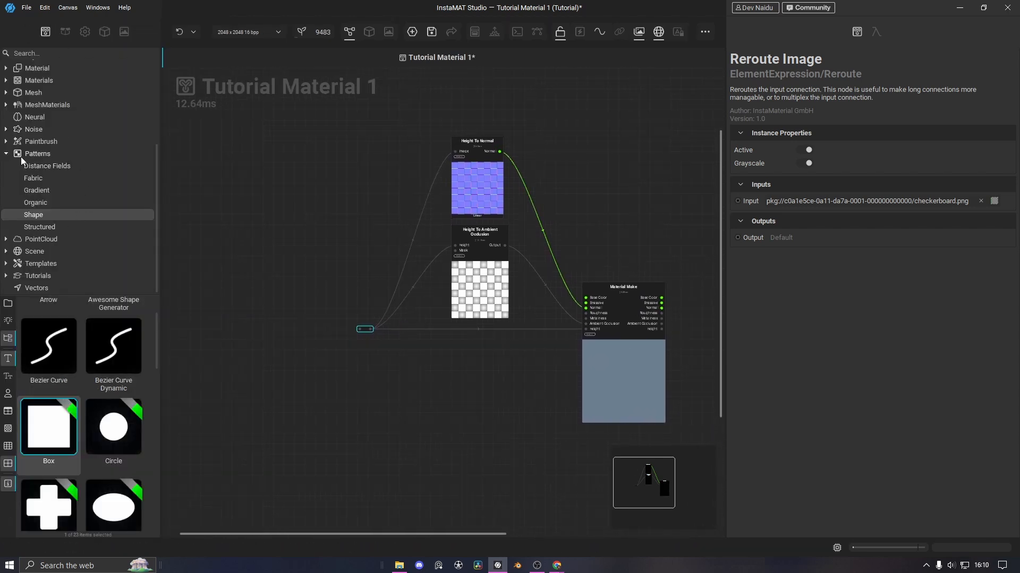
click(7, 155)
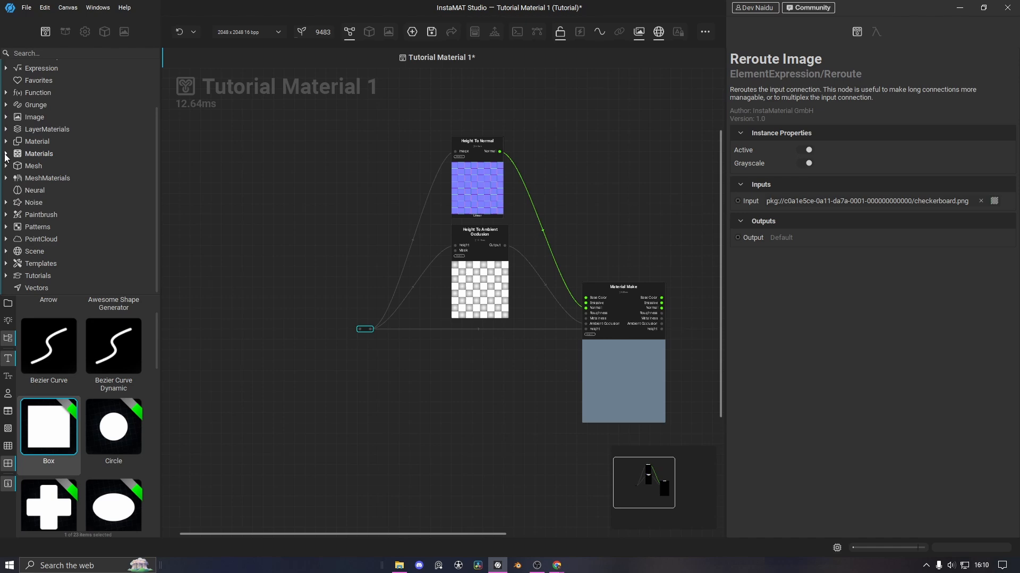
click(40, 225)
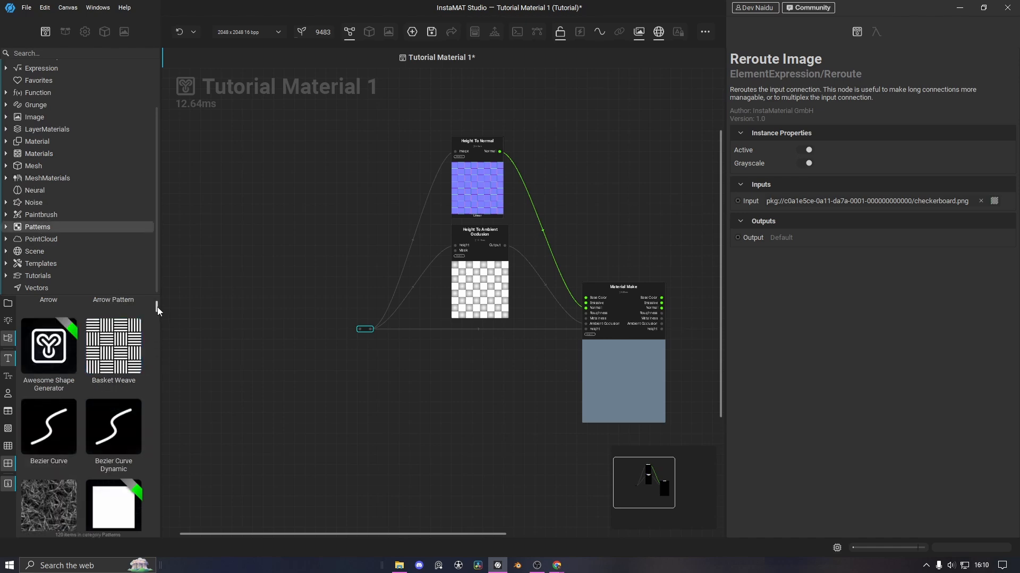
mouse_move(158, 307)
mouse_down()
mouse_move(152, 359)
mouse_move(155, 319)
mouse_up()
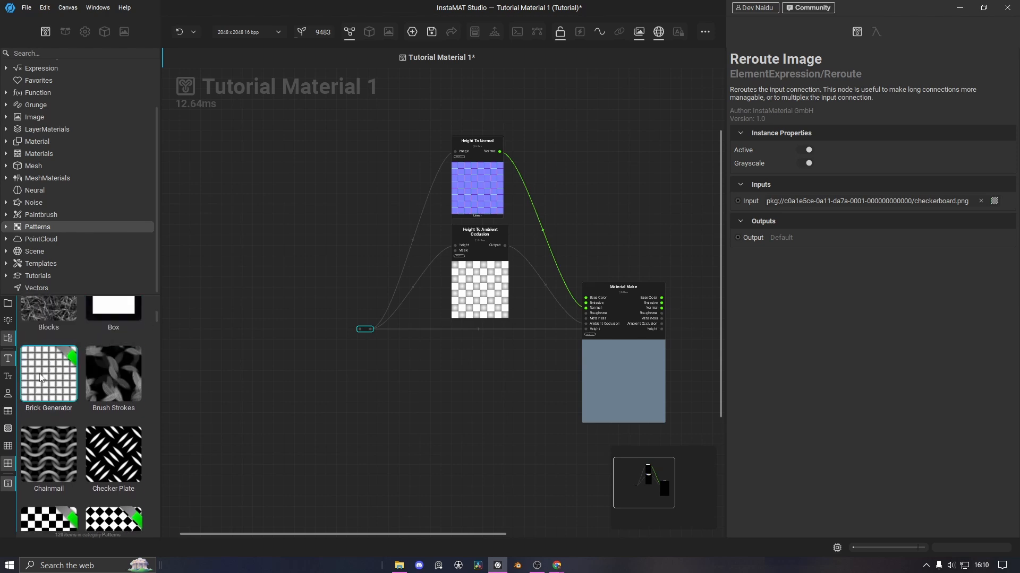
drag(41, 378, 231, 360)
scroll(270, 333, up, 2)
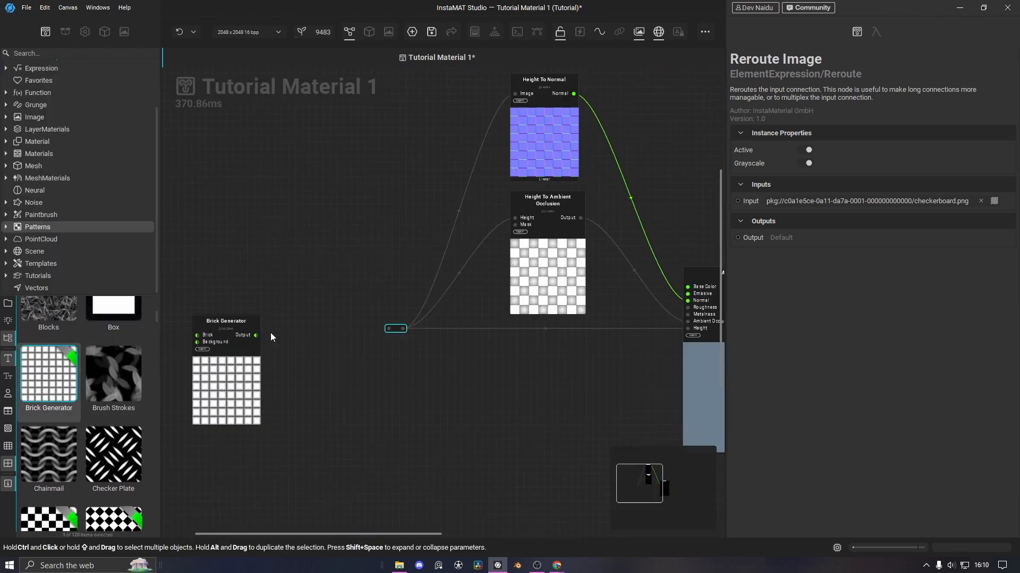
scroll(269, 333, up, 2)
click(237, 314)
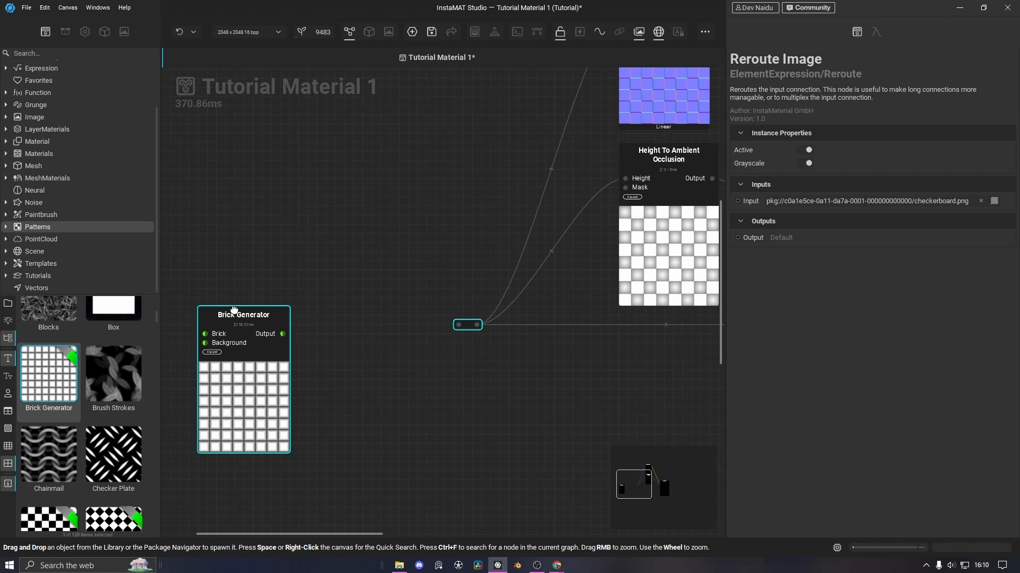
drag(233, 310, 233, 302)
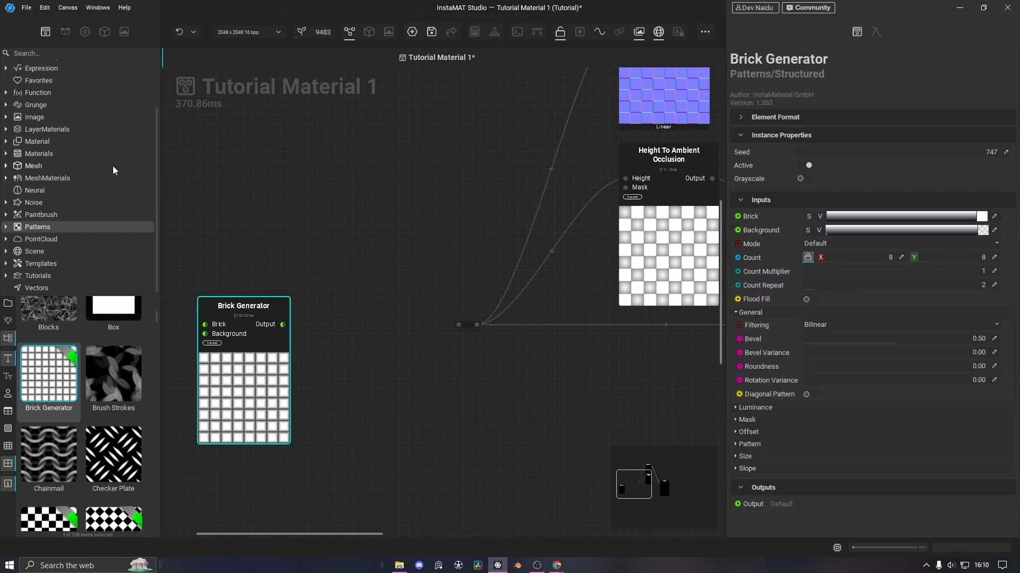
click(104, 31)
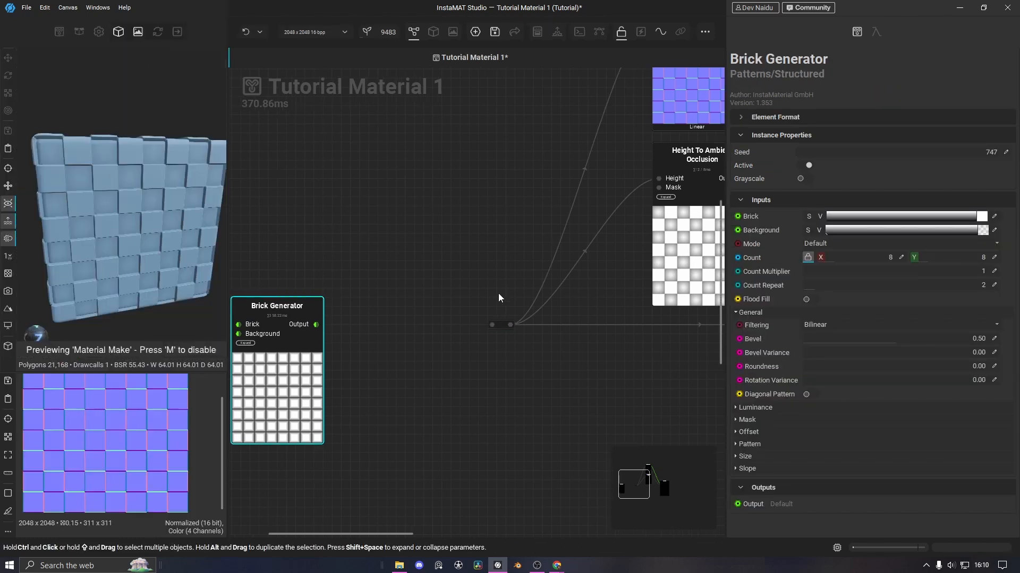
Connect the Brick Generator's output into the reroute chain and orbit to view the bricks
click(318, 325)
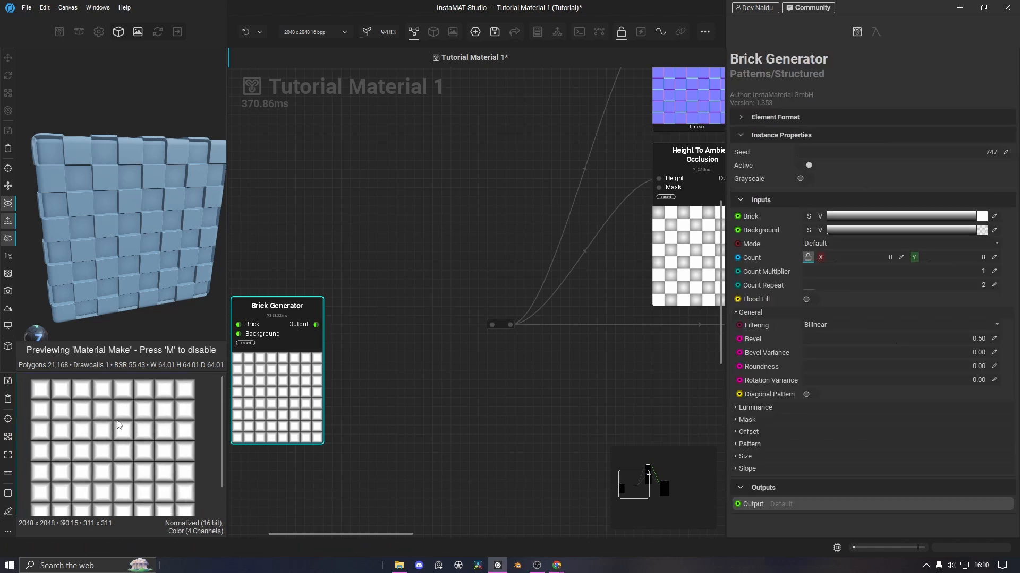
mouse_move(121, 436)
middle_down()
mouse_move(147, 430)
mouse_move(119, 438)
middle_up()
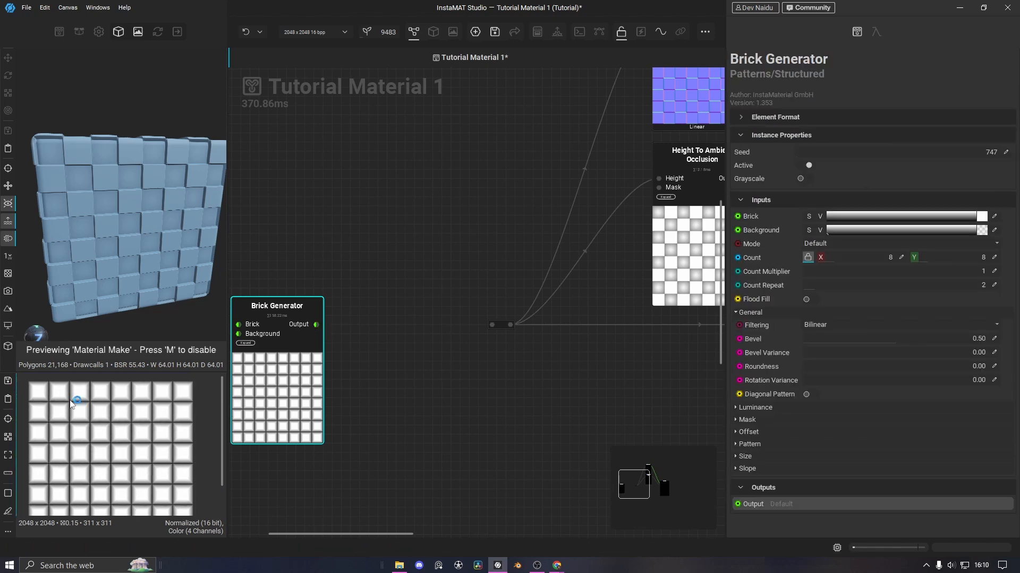
scroll(277, 347, up, 2)
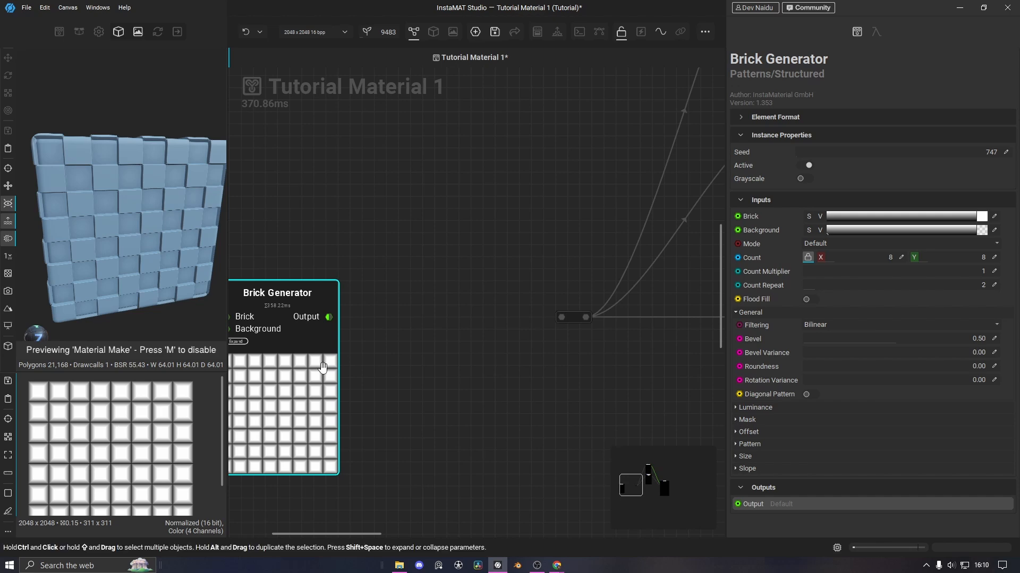
drag(329, 317, 561, 317)
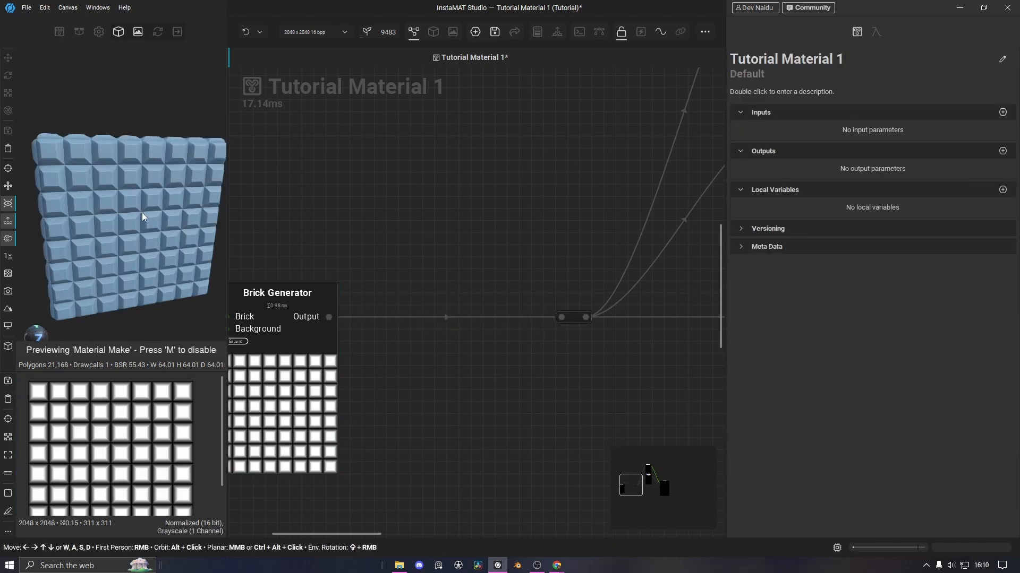
alt+drag(142, 212, 143, 241)
middle_drag(269, 378, 383, 334)
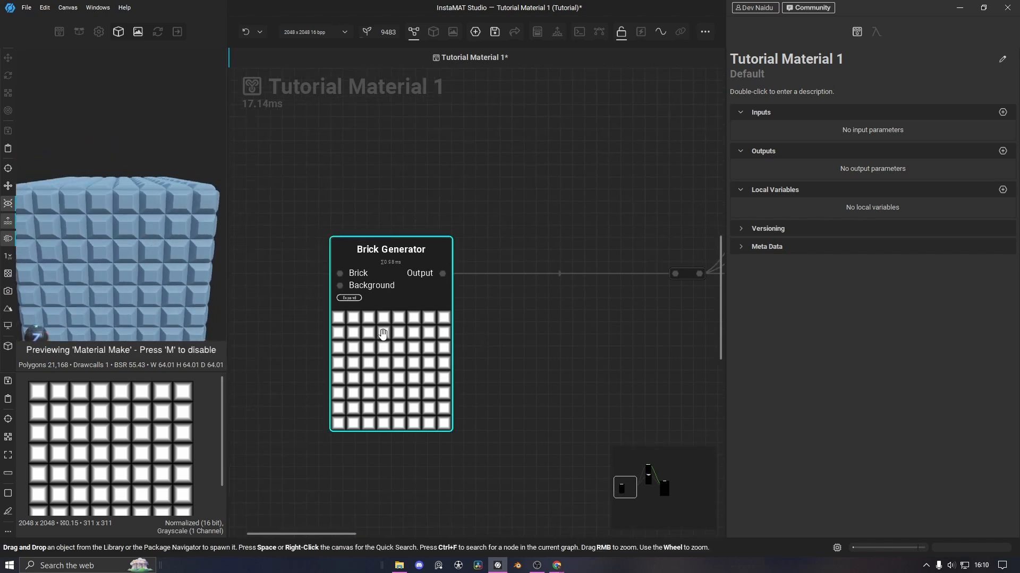
Lower the Brick Generator's count from 8 to 5 and open the Mode list
click(382, 333)
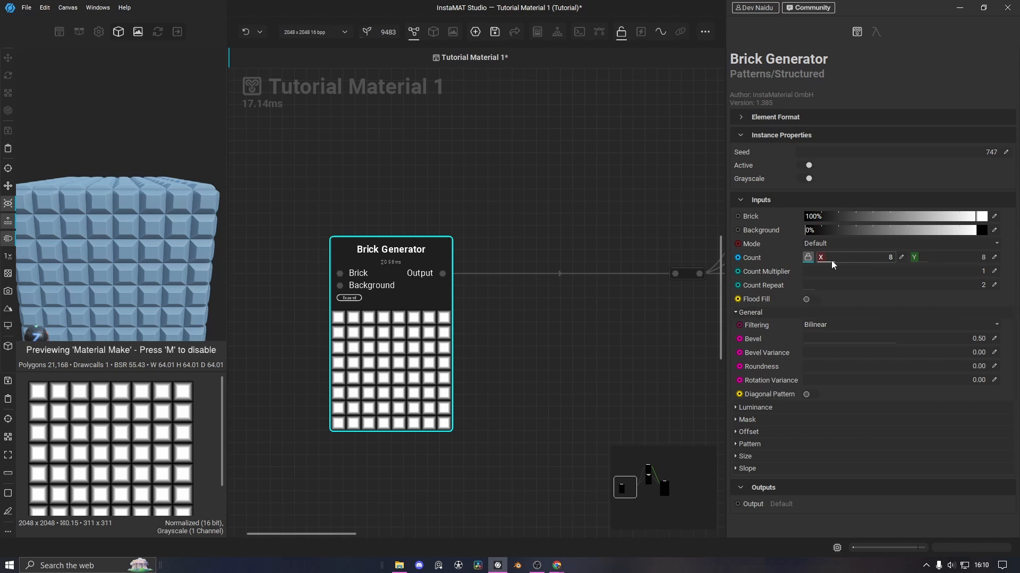
drag(832, 264, 827, 259)
click(855, 244)
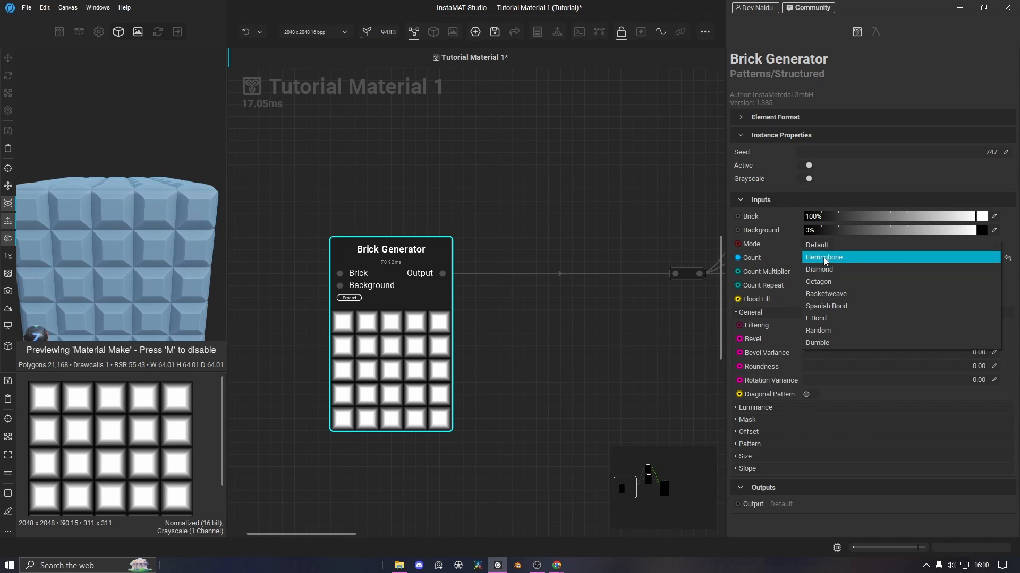
Switch the brick layout to Herringbone and lower the bevel to about 0.21
click(834, 260)
scroll(124, 266, down, 3)
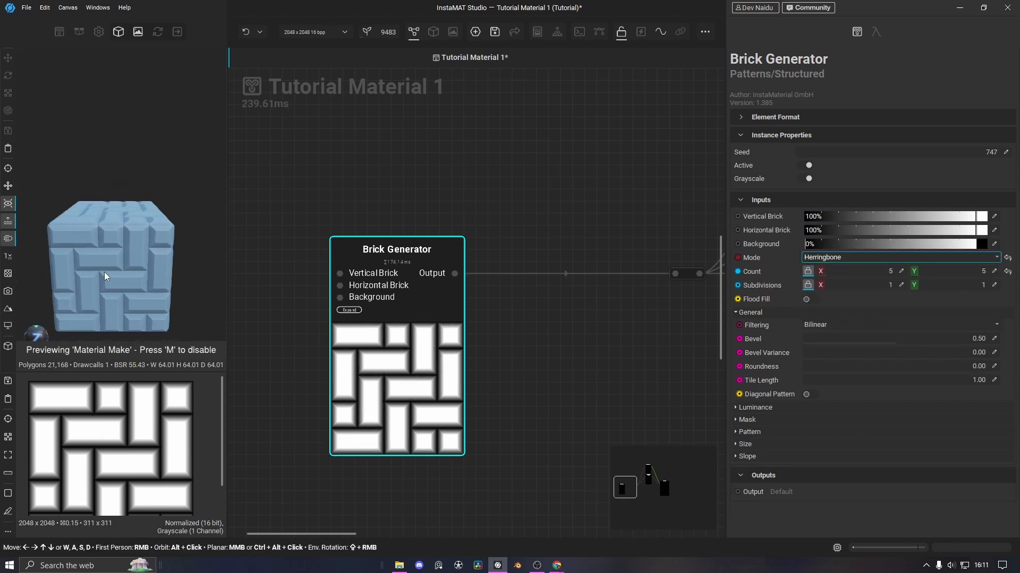
alt+drag(104, 274, 154, 210)
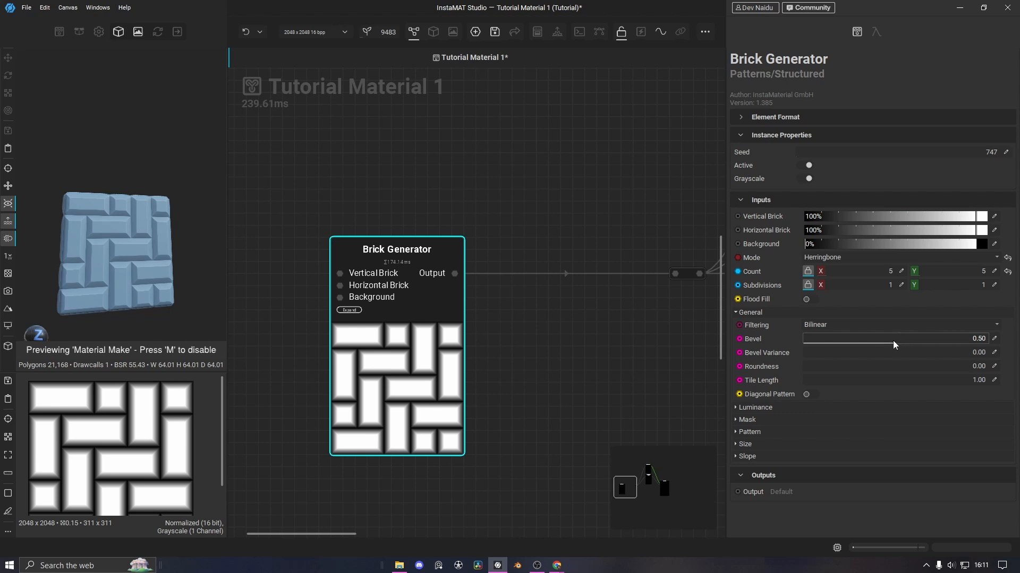
drag(894, 340, 840, 341)
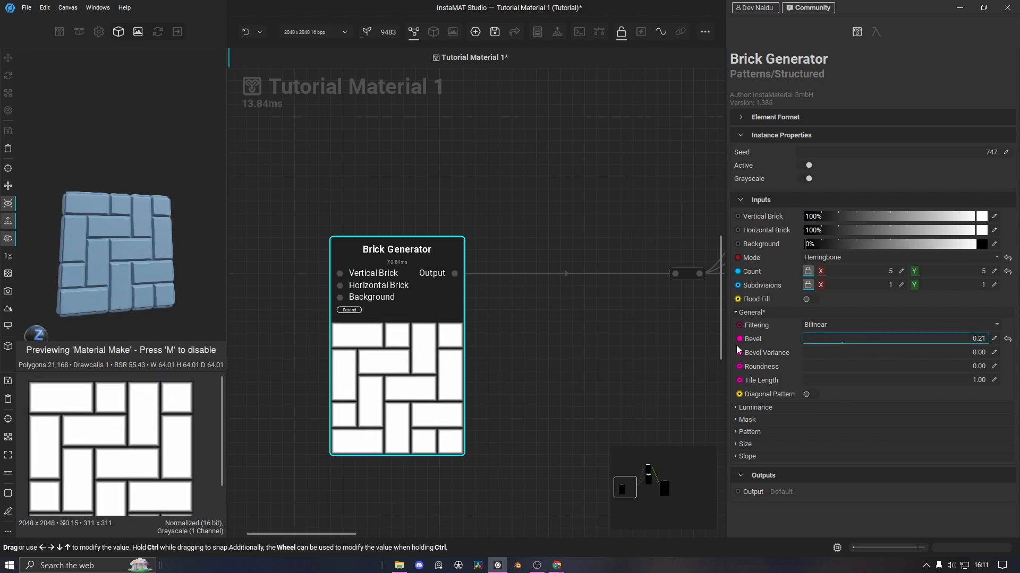
Round off the brick corners with an exact Roundness of 0.10
scroll(148, 280, up, 5)
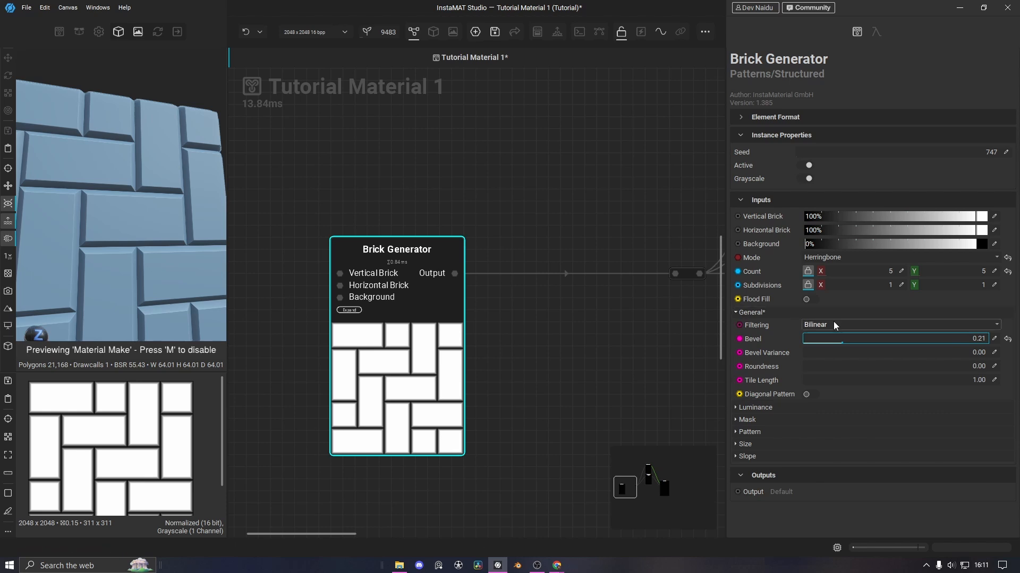
drag(821, 365, 856, 365)
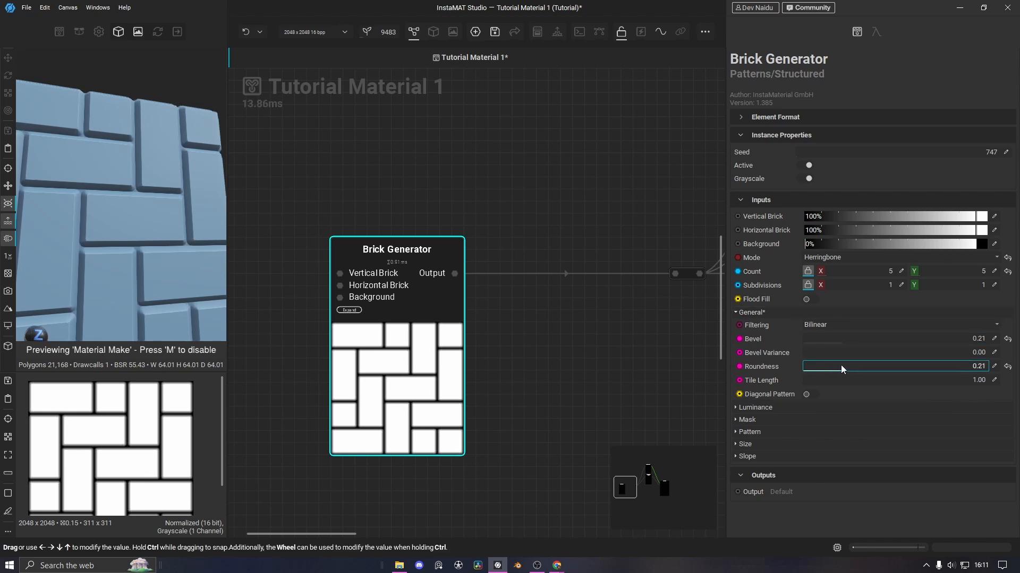
click(993, 366)
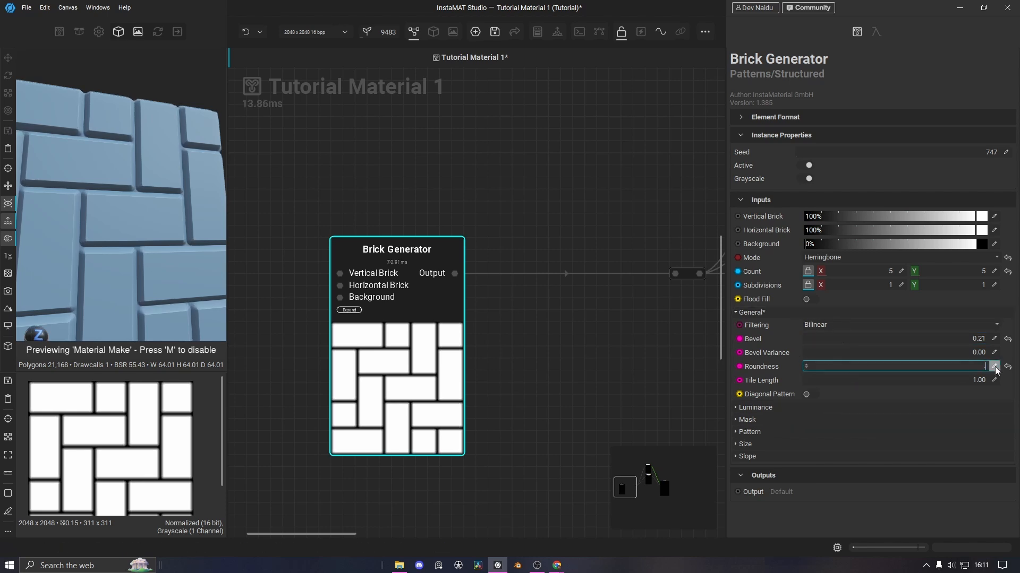
text(.1)
key(Return)
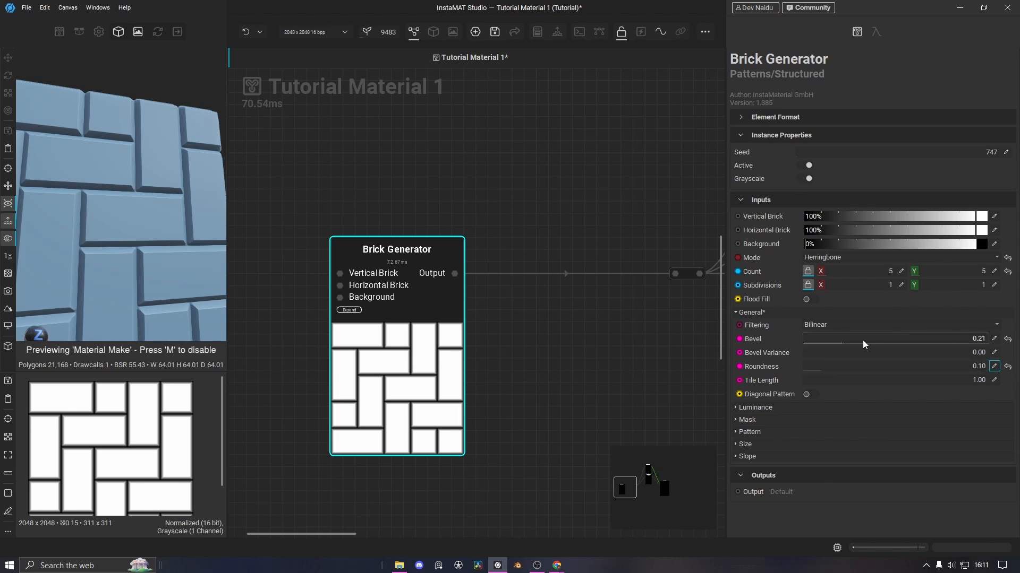
Reset Bevel and thin it to 0.20, checking the tile in the 3D preview
click(1007, 339)
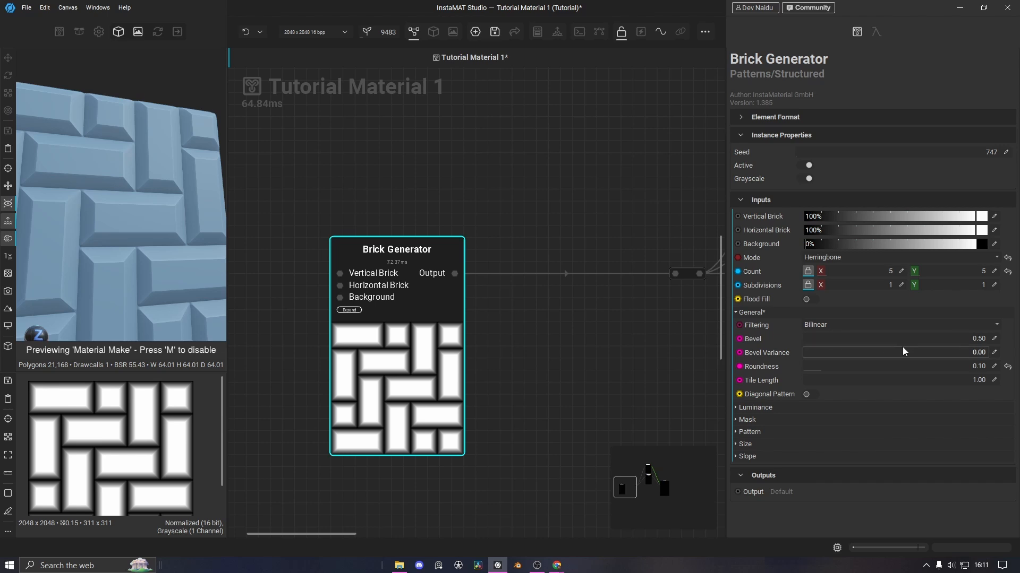
drag(906, 342, 840, 345)
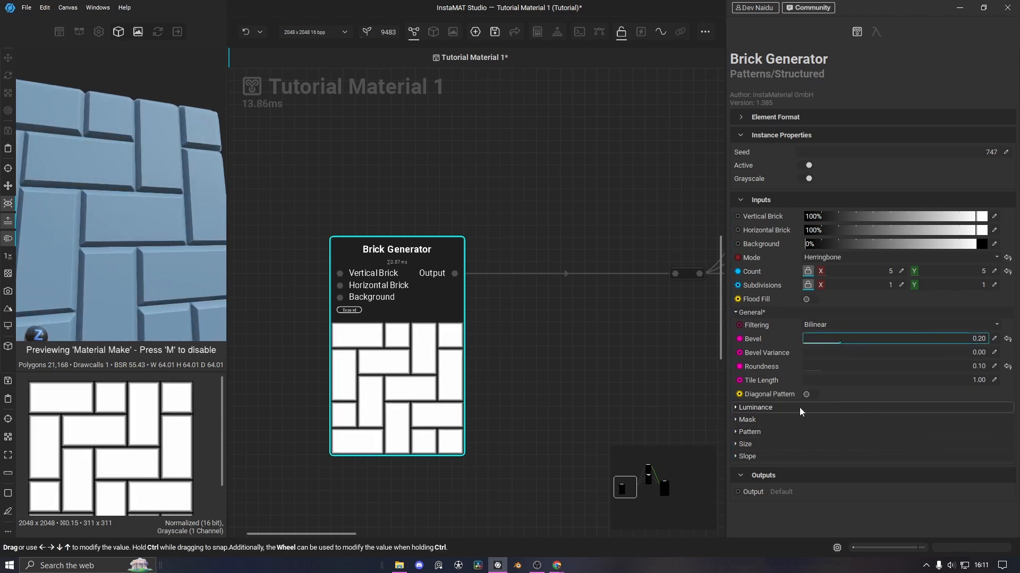
scroll(117, 265, down, 5)
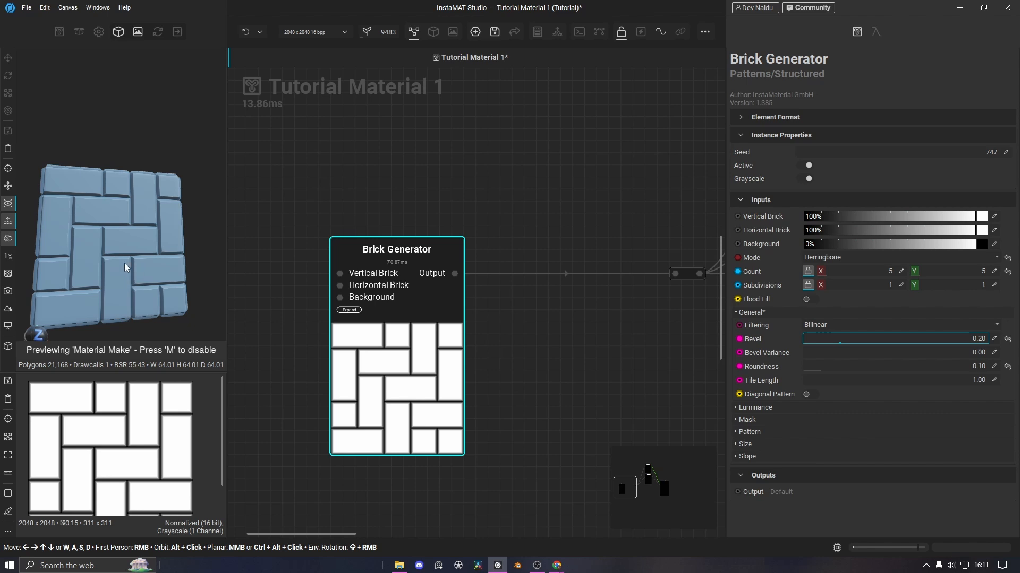
middle_drag(89, 286, 162, 260)
alt+drag(139, 229, 146, 264)
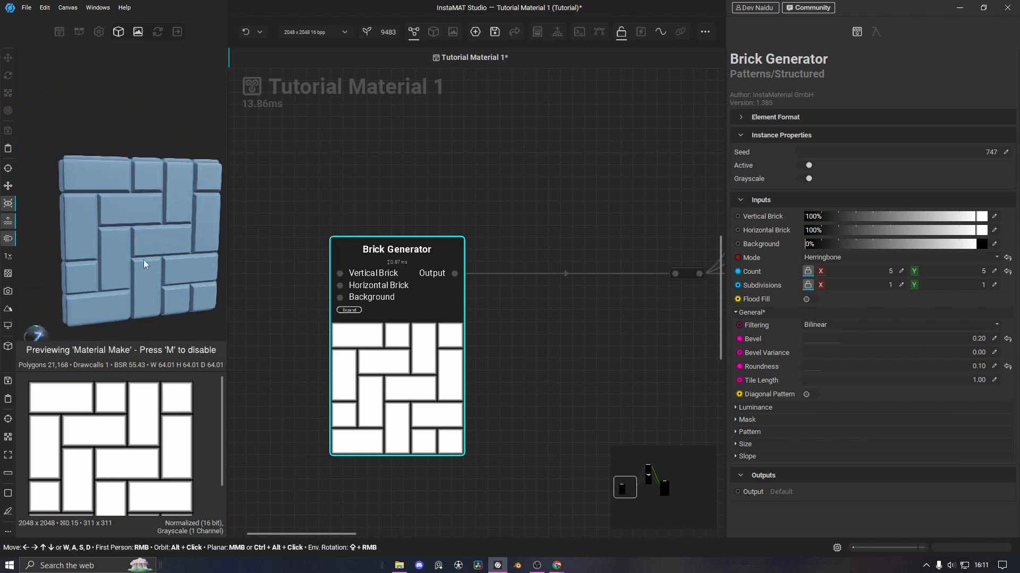
Move the Brick Generator node left to bring the downstream nodes into view
scroll(127, 247, down, 2)
scroll(595, 367, down, 3)
drag(446, 384, 326, 379)
middle_drag(546, 377, 449, 375)
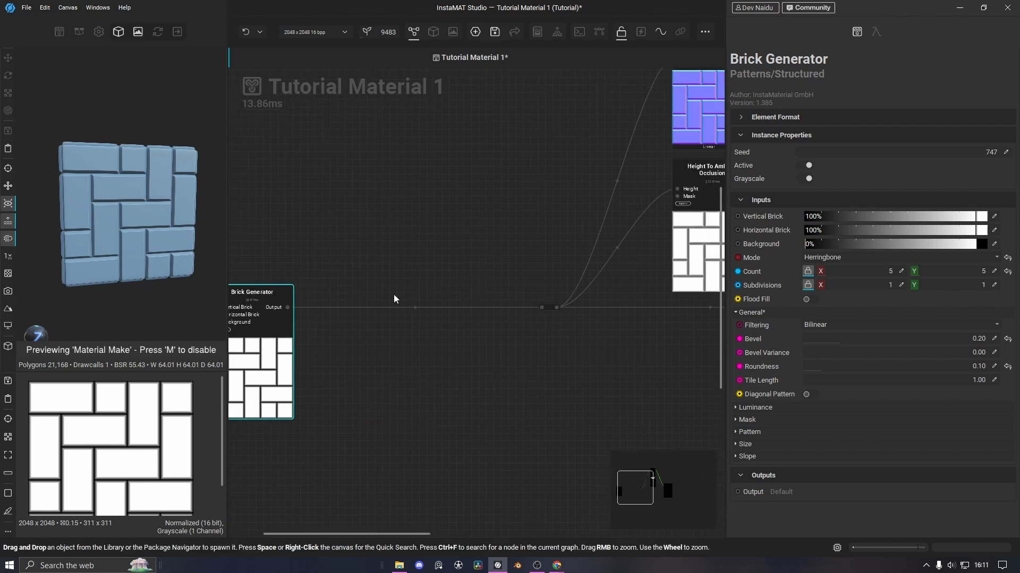
Insert a Blend node on the Brick Generator's output wire
click(424, 300)
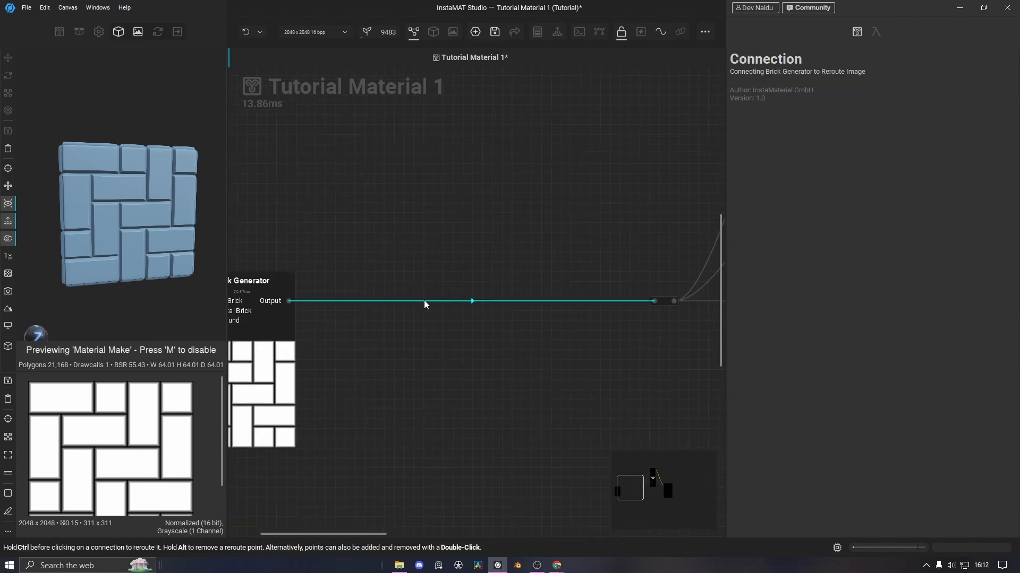
key(space)
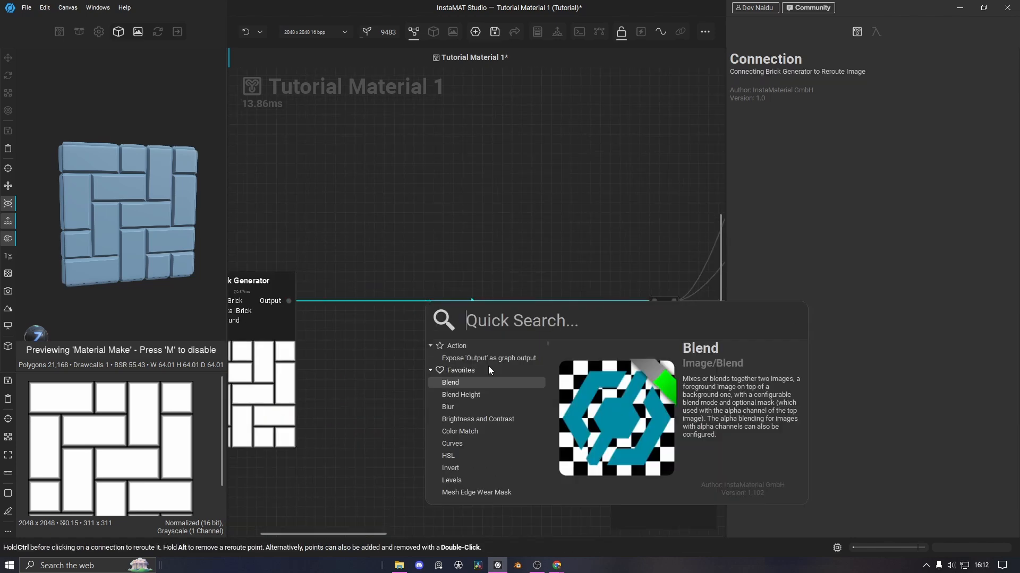
click(459, 384)
drag(460, 384, 433, 362)
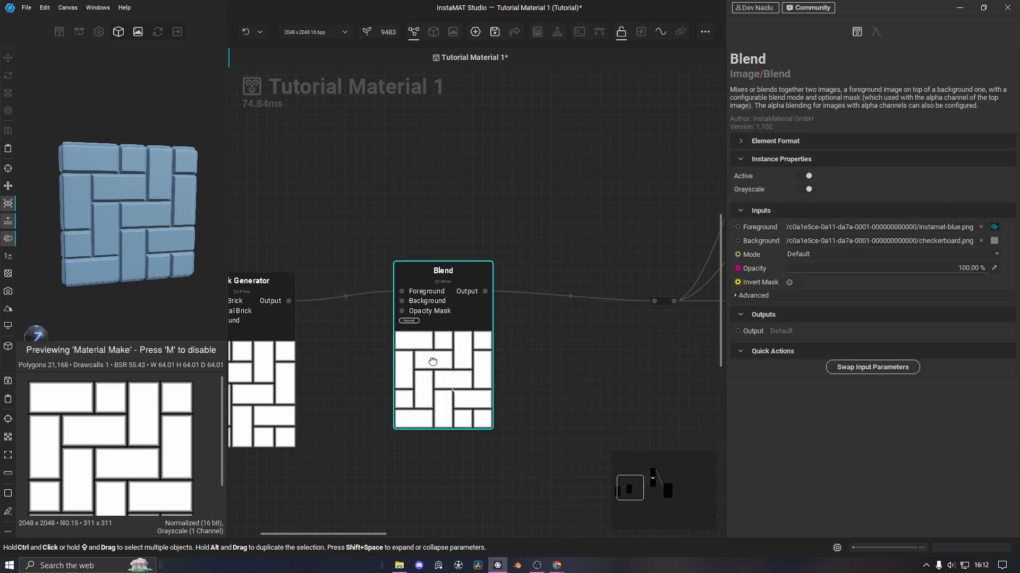
Rewire the bricks into the Blend's Background and remove the Foreground connection
drag(289, 301, 400, 312)
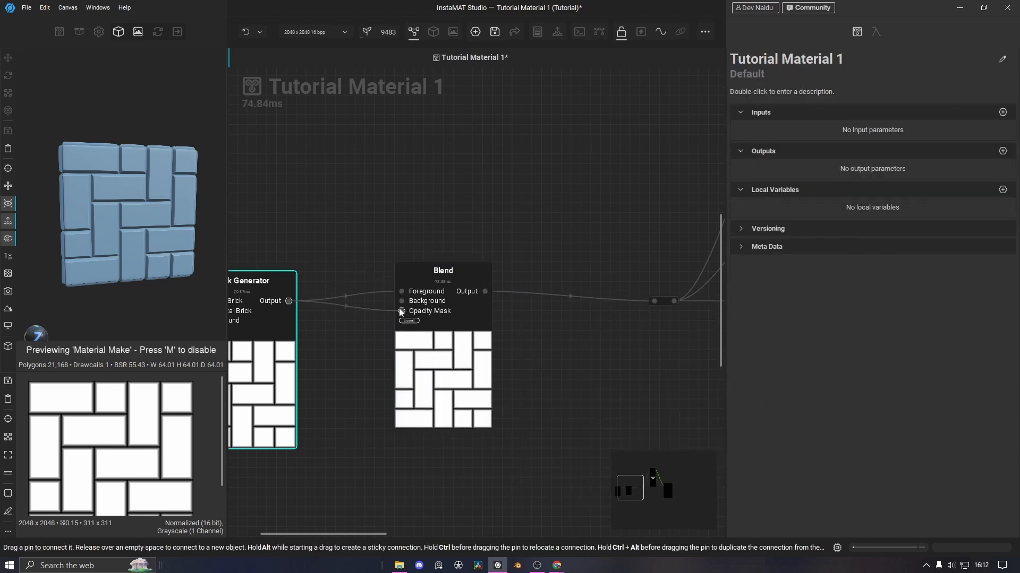
click(369, 297)
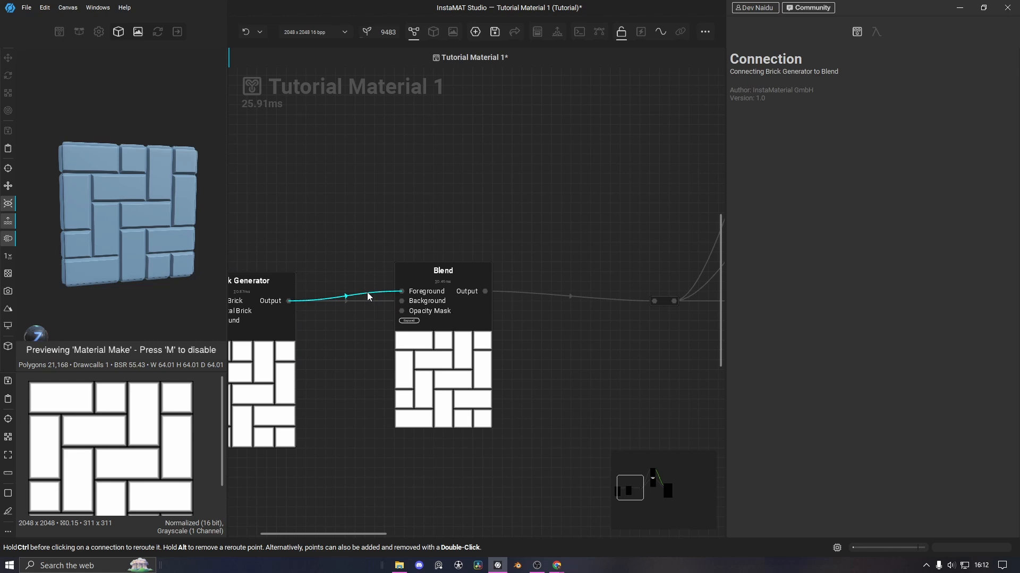
key(Delete)
Set the Blend node's opacity to 0%
middle_drag(377, 383, 314, 357)
click(398, 359)
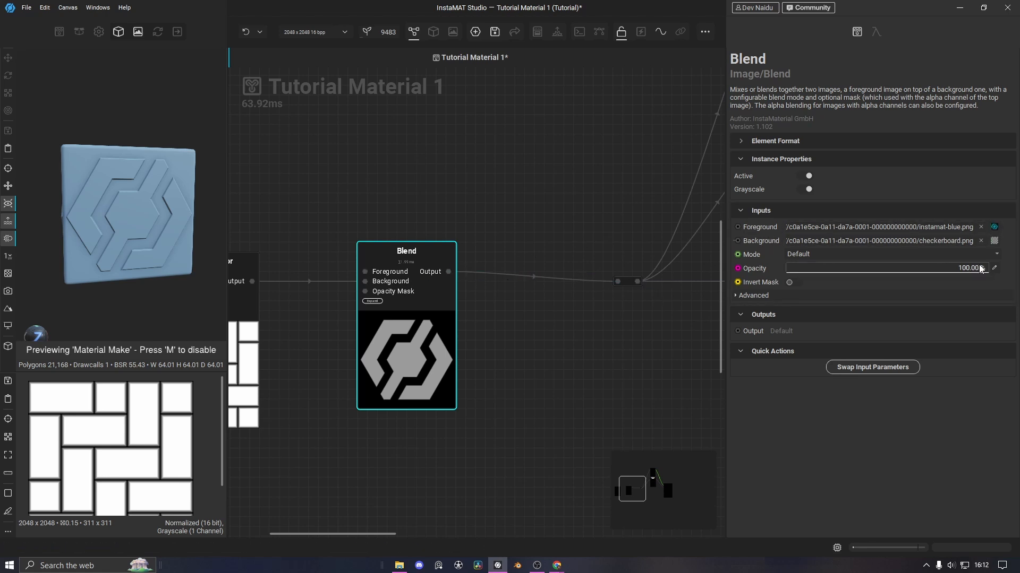
drag(980, 268, 561, 266)
Move the Brick Generator node further left in the graph
middle_drag(518, 363, 581, 356)
middle_drag(396, 237, 449, 219)
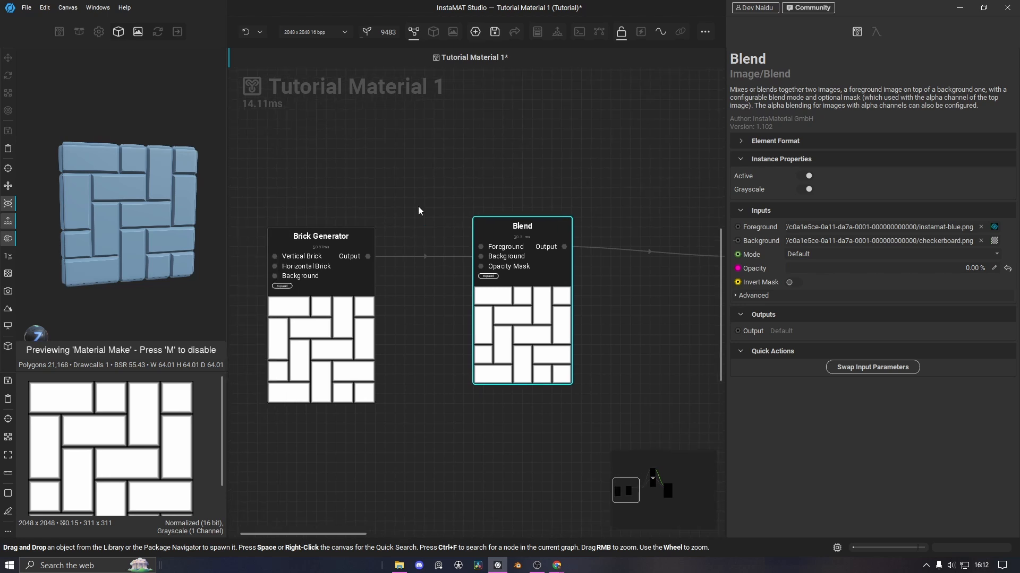
middle_drag(428, 330, 518, 348)
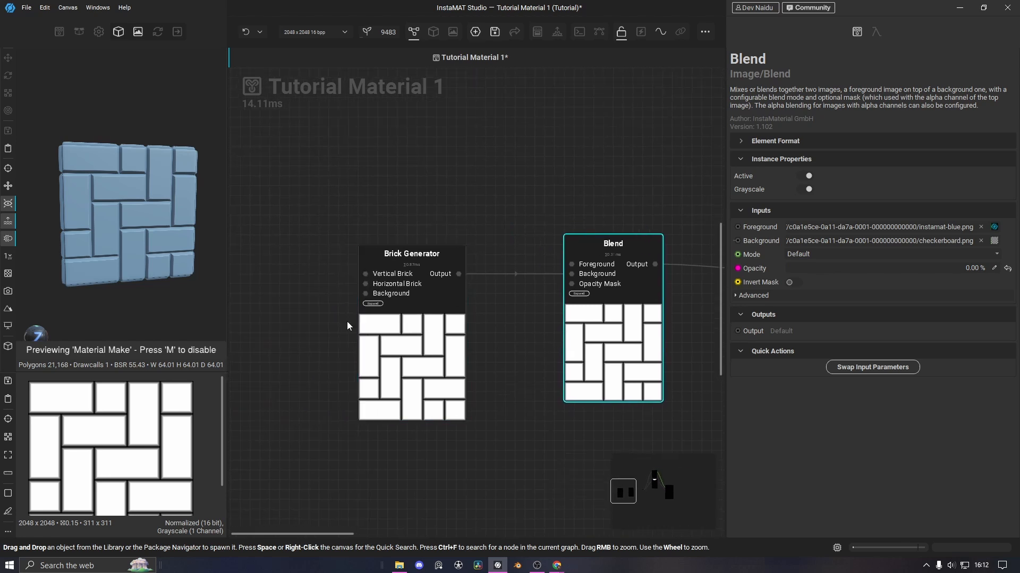
drag(403, 361, 297, 360)
Add a Slope Warp node above the bricks and feed the bricks into its Image input
click(407, 179)
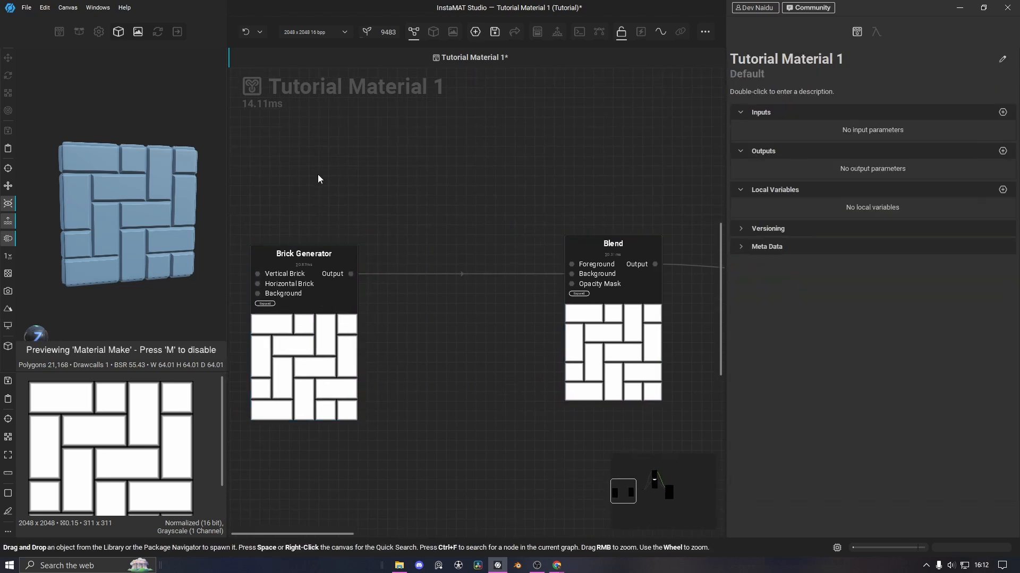
middle_drag(319, 172, 332, 218)
key(space)
text(slp)
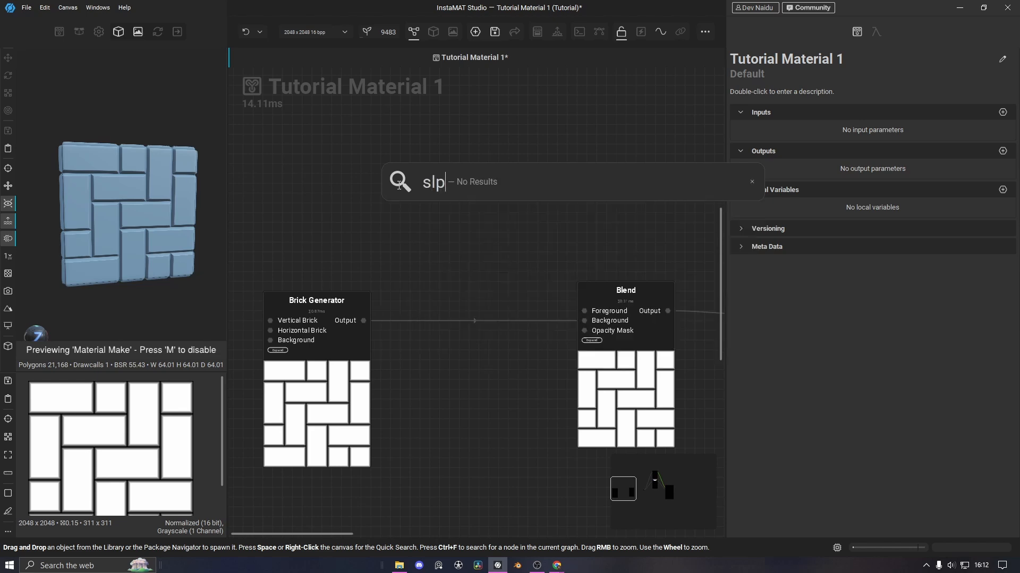
key(BackSpace)
text(op)
click(434, 282)
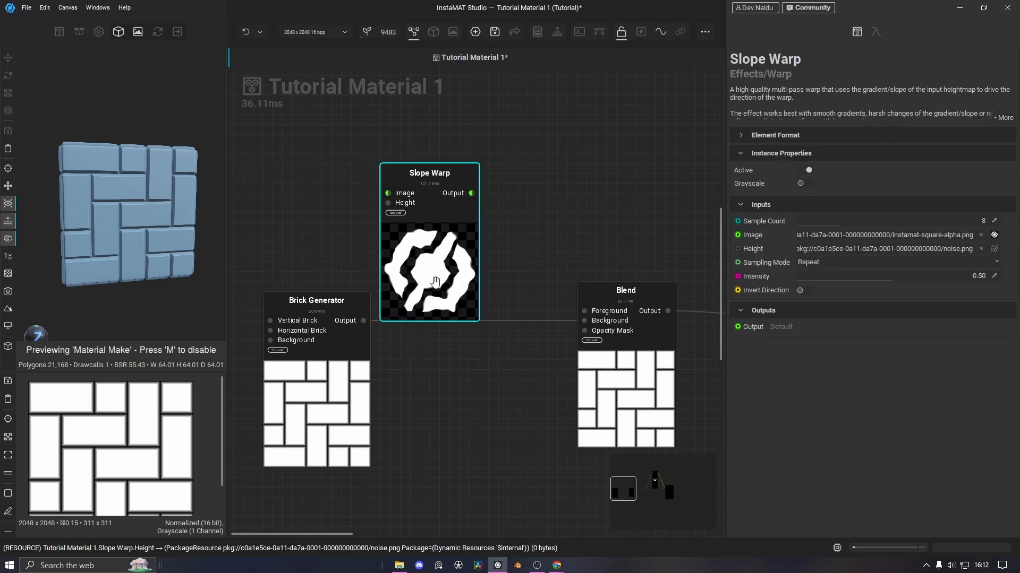
drag(434, 282, 492, 214)
drag(363, 321, 447, 125)
drag(485, 192, 474, 211)
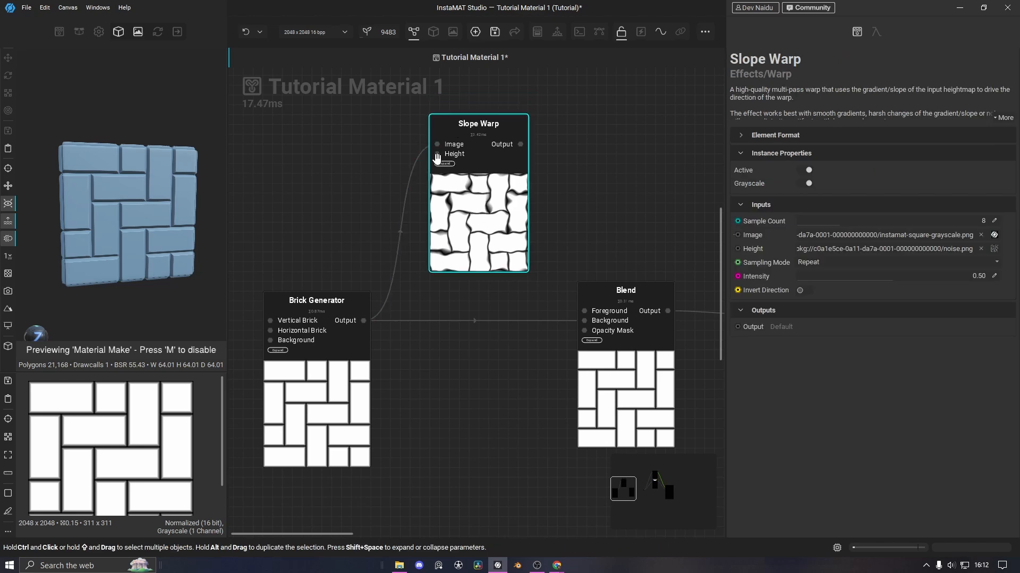
Add a Perlin Noise node driving the Slope Warp's Height input
drag(437, 155, 289, 165)
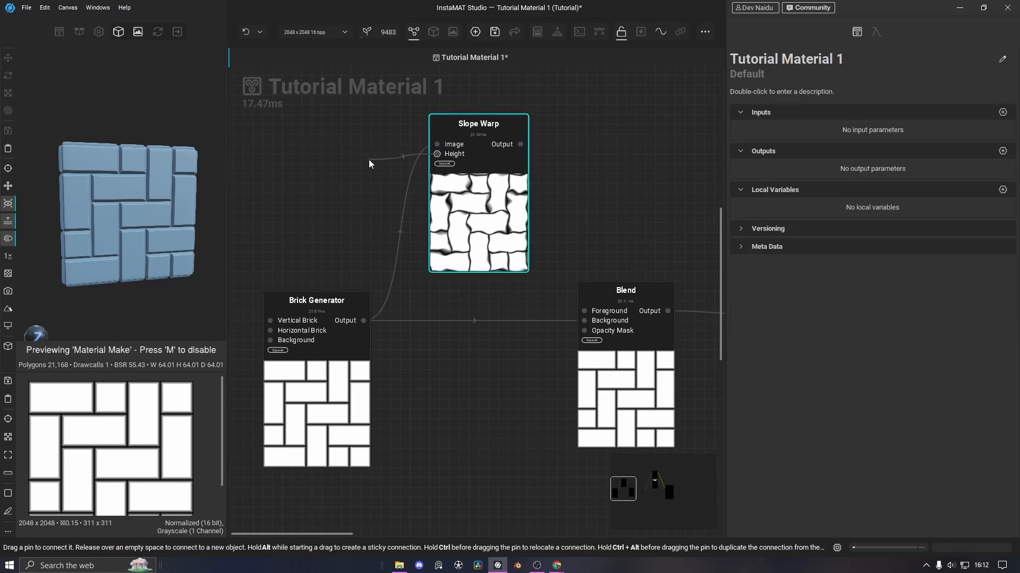
drag(361, 156, 362, 155)
text(perl)
key(Return)
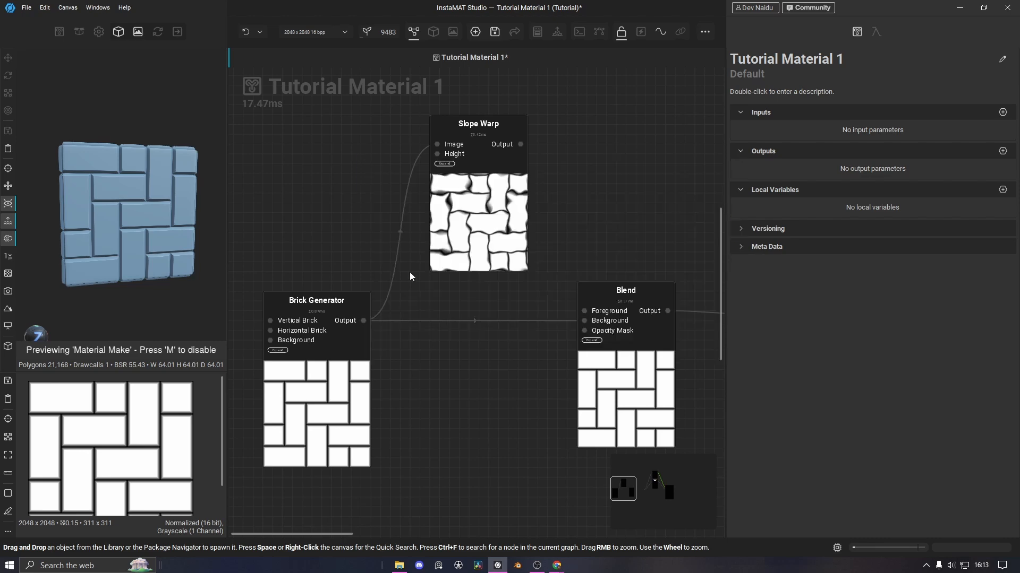
drag(395, 190, 298, 169)
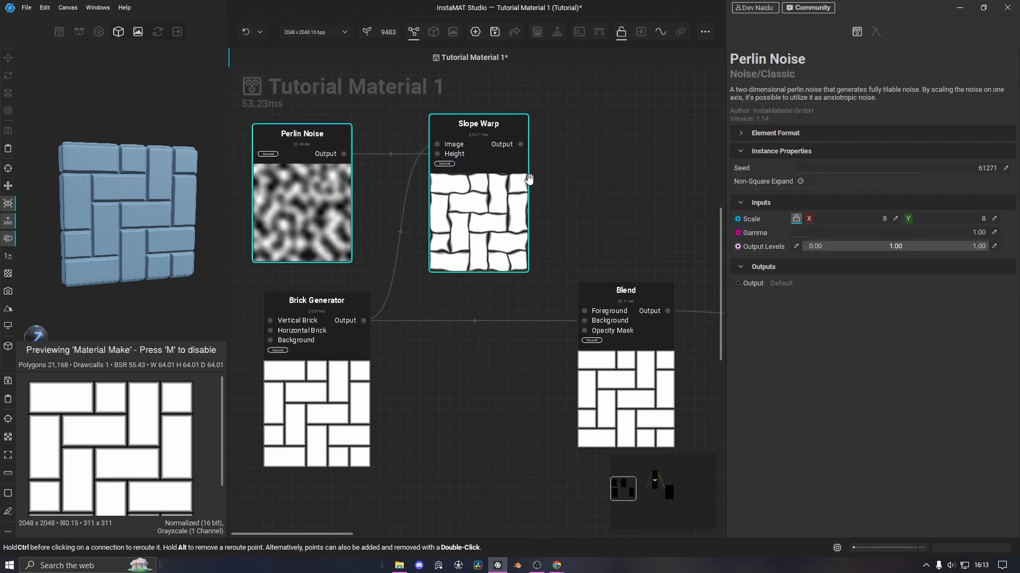
Set the Perlin Noise scale to 19 and wire Slope Warp into the Blend's Foreground
click(514, 158)
scroll(101, 402, up, 3)
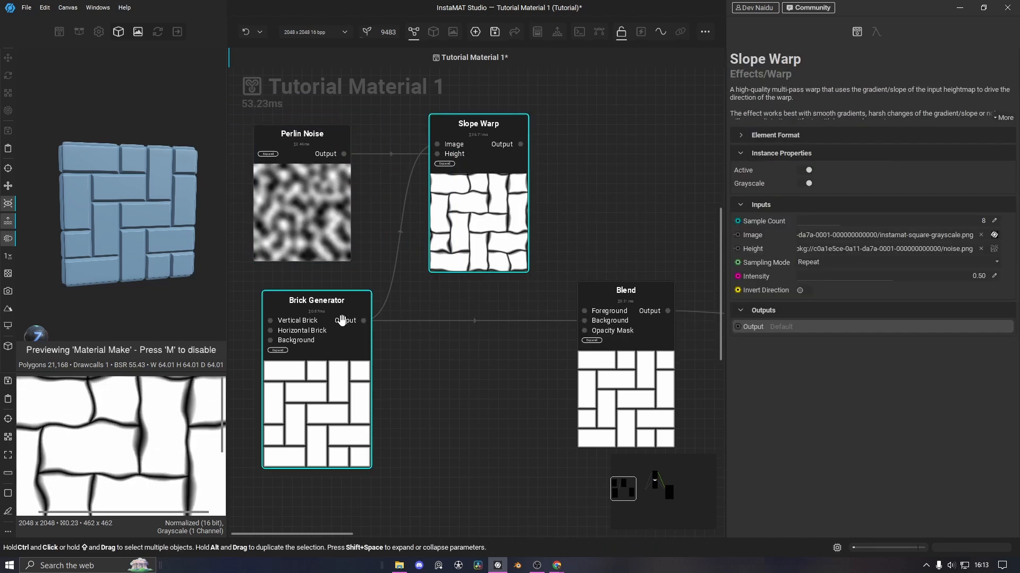
click(330, 204)
drag(811, 226, 832, 223)
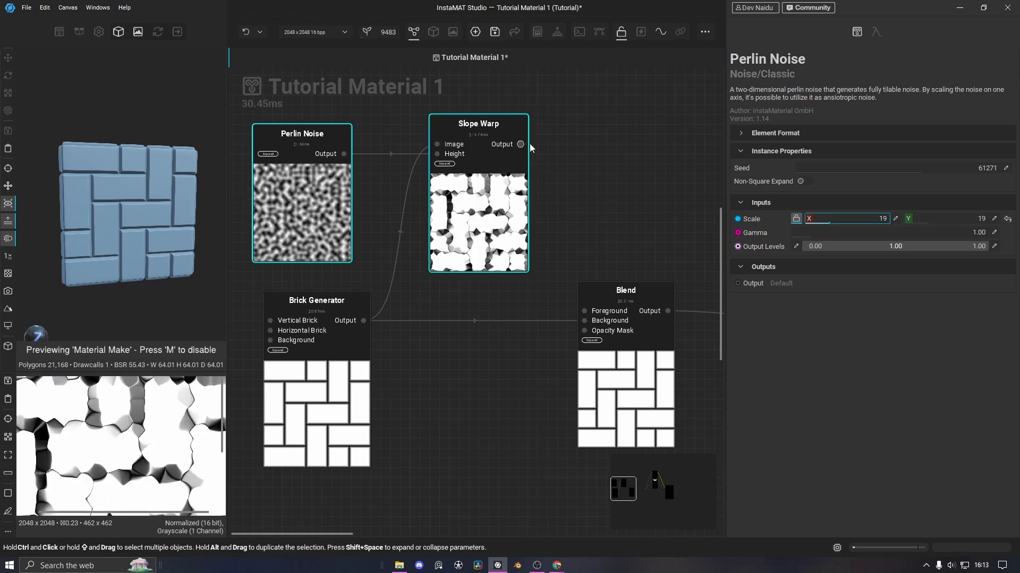
drag(521, 144, 597, 275)
drag(592, 313, 585, 311)
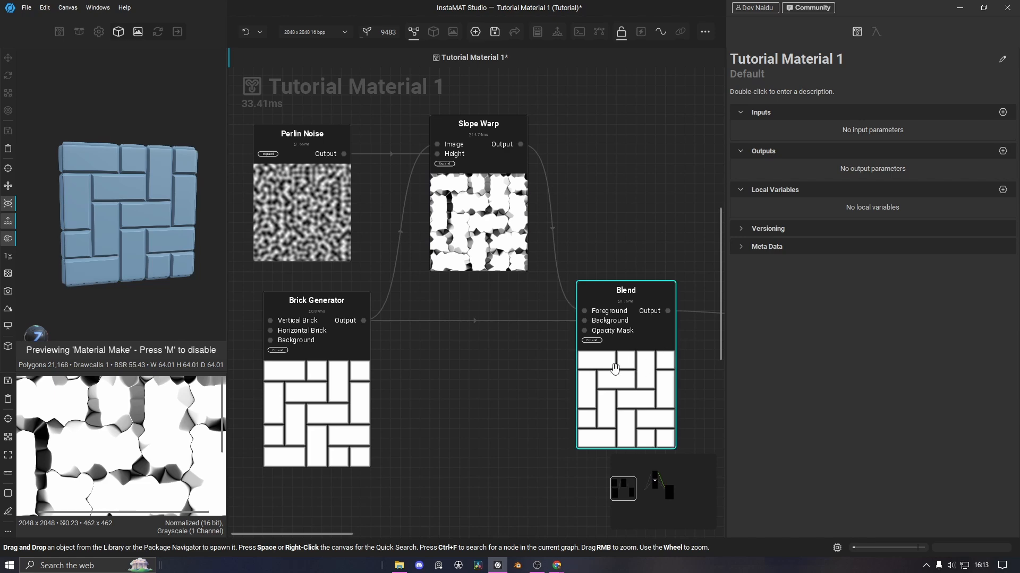
Switch the Blend to Multiply mode and settle its opacity at 12.27%
click(638, 384)
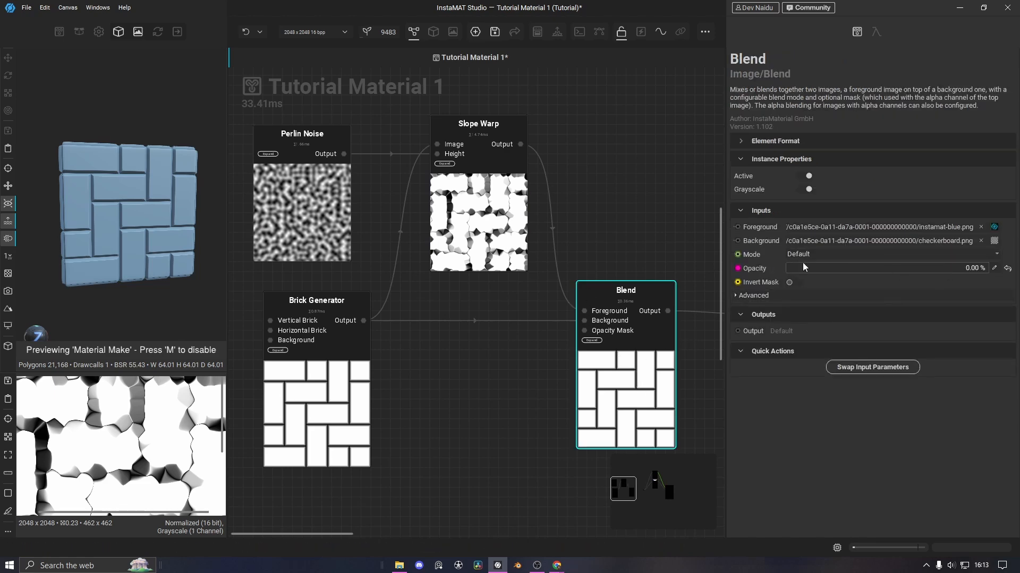
drag(799, 274, 876, 272)
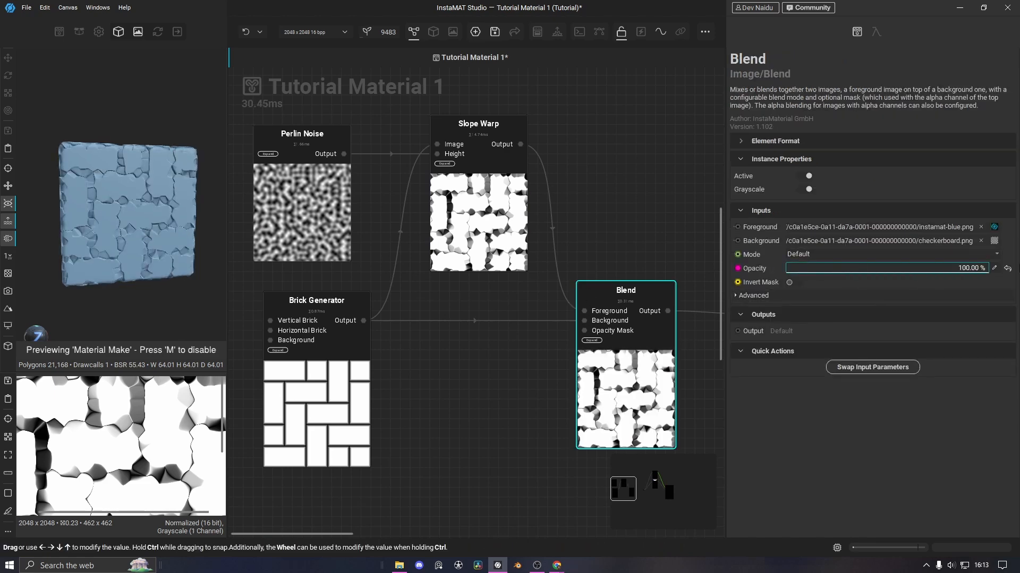
scroll(99, 268, up, 5)
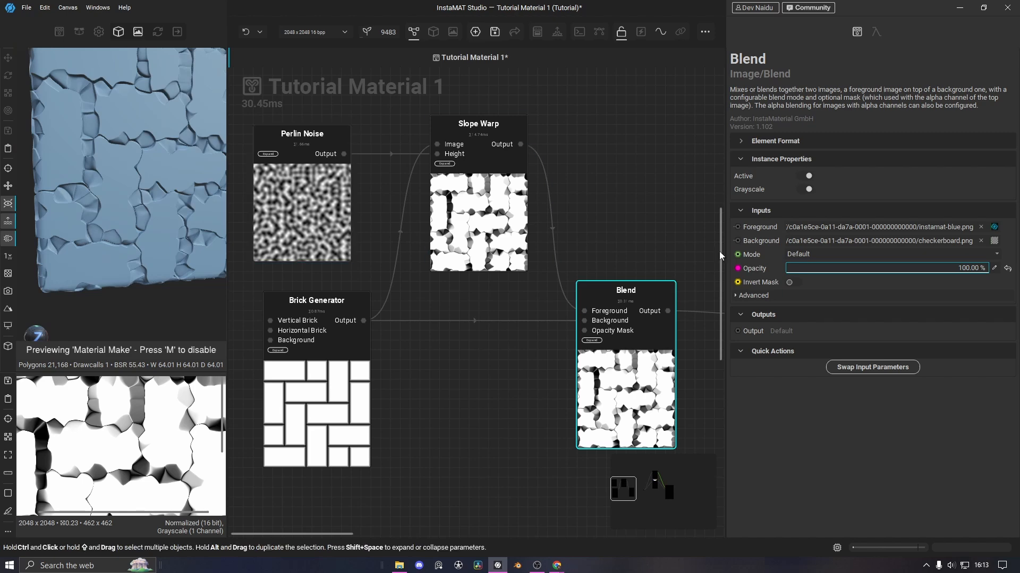
click(818, 257)
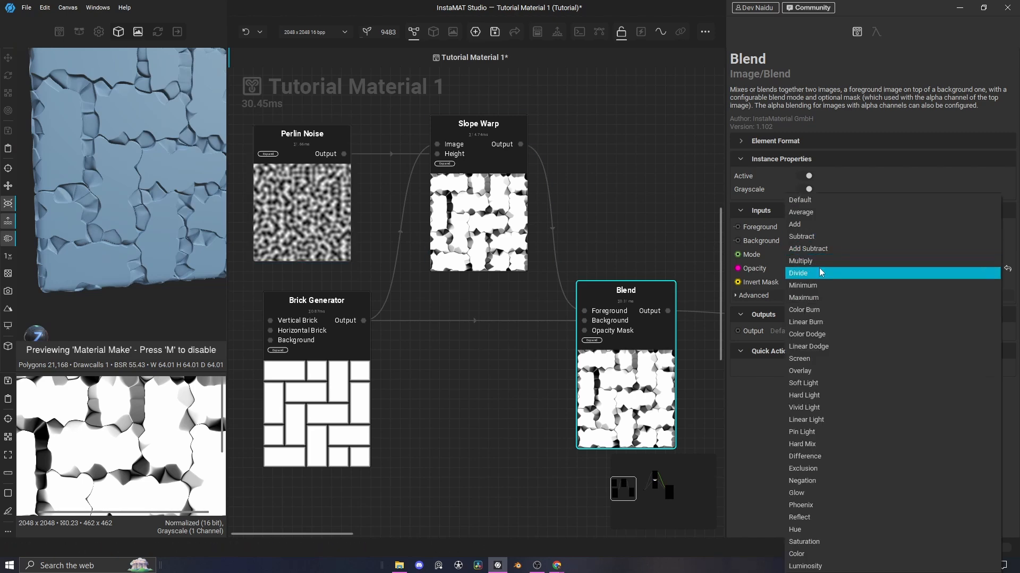
click(813, 262)
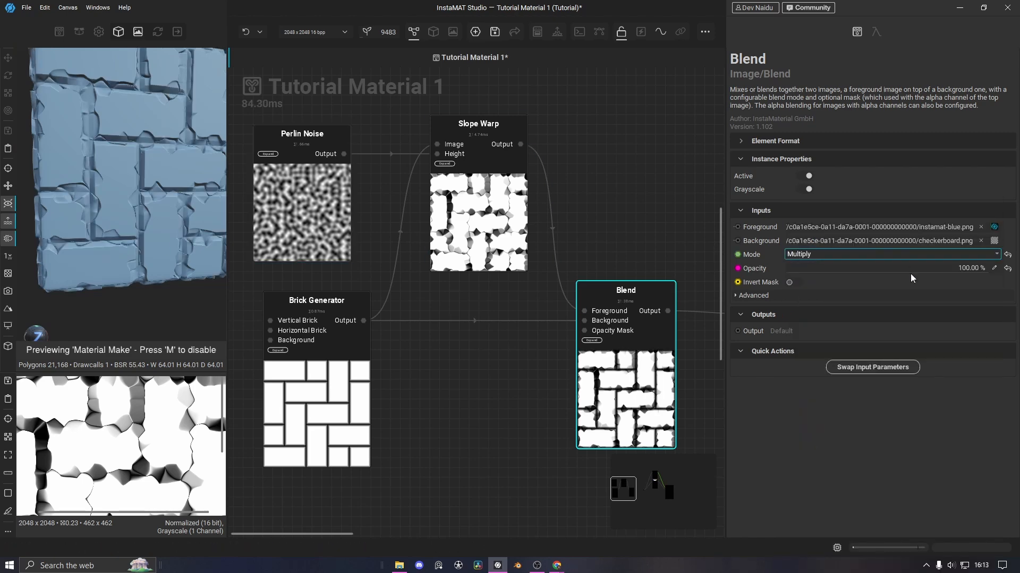
drag(984, 272, 811, 274)
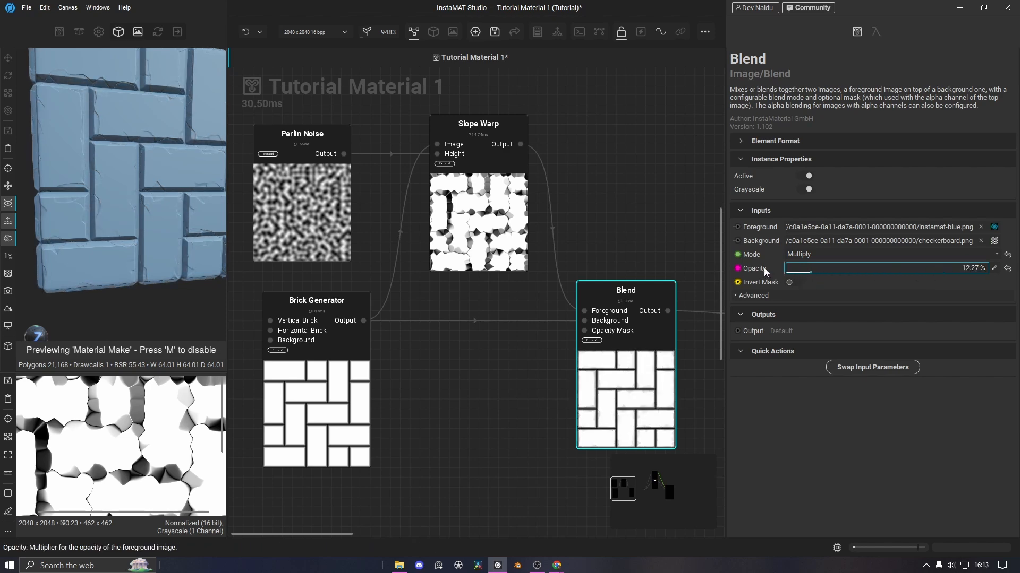
middle_drag(436, 287, 435, 318)
scroll(105, 196, up, 5)
mouse_move(133, 204)
middle_down()
mouse_move(116, 199)
mouse_move(121, 244)
mouse_move(143, 216)
middle_up()
scroll(140, 232, down, 3)
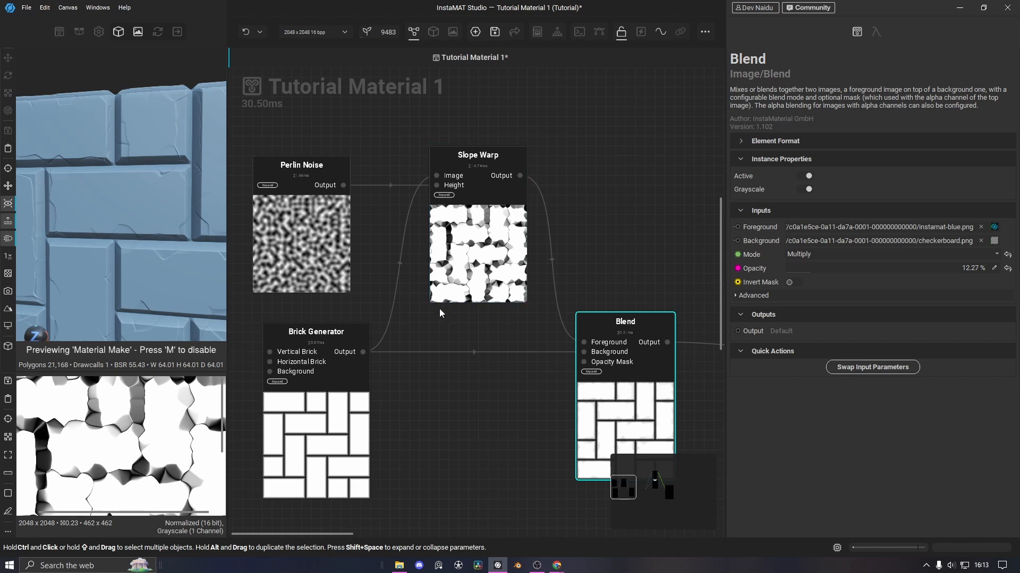
Set Slope Warp intensity to 0.50 and raise the Perlin Noise scale to 28
click(494, 260)
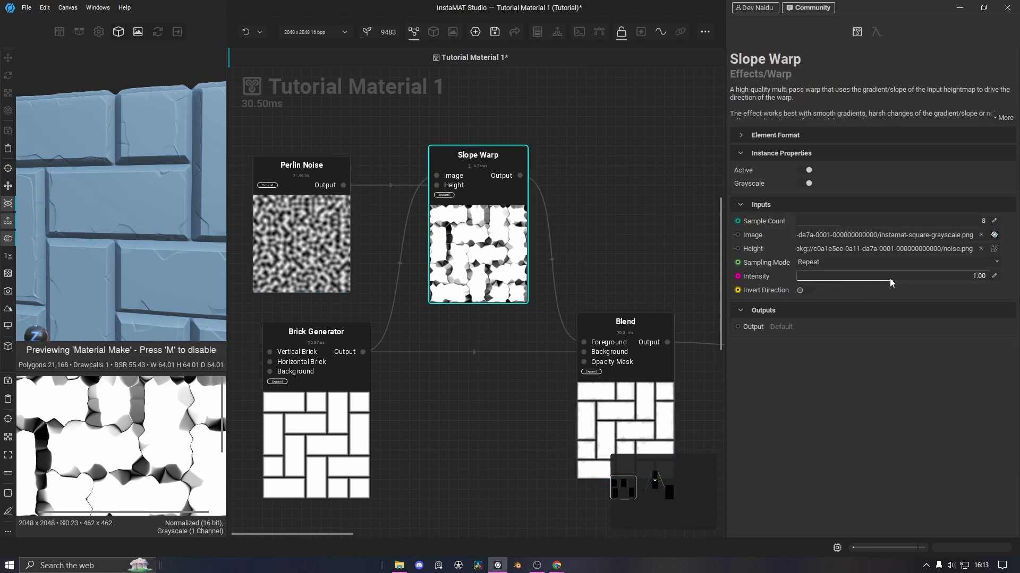
drag(892, 283, 1011, 283)
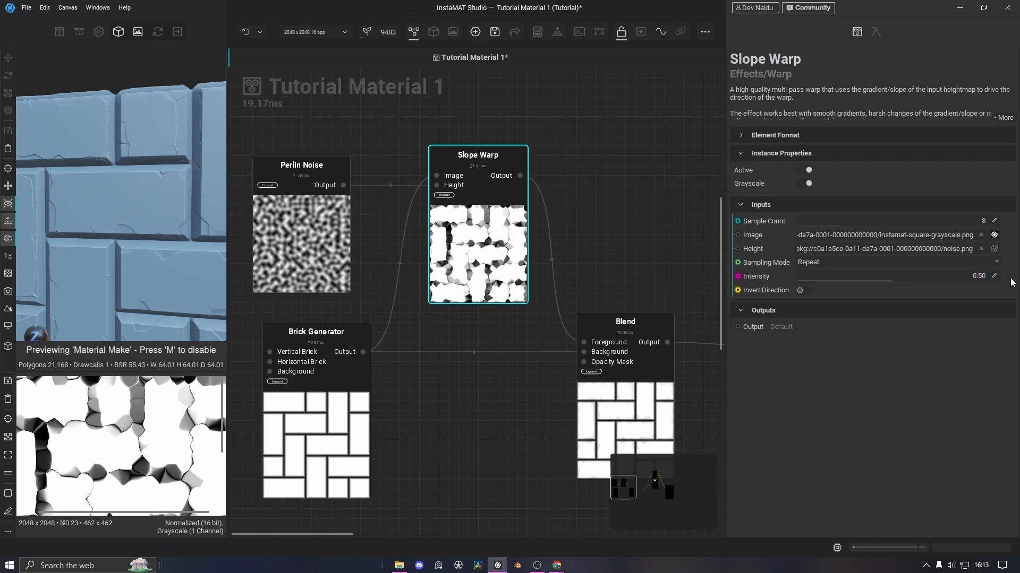
click(324, 247)
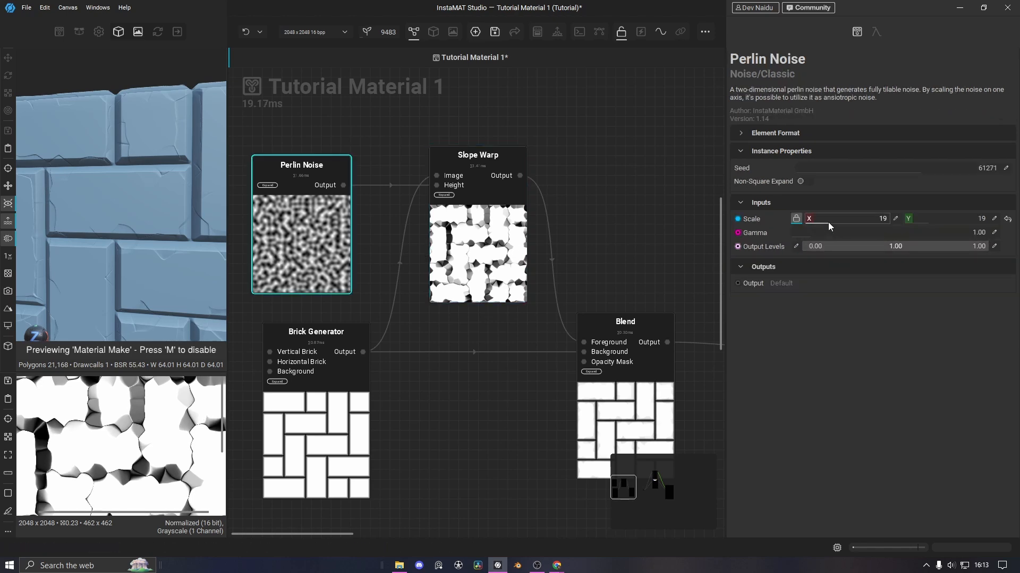
drag(828, 222, 844, 228)
Pull a new connection out of the Blend's Opacity Mask input
middle_drag(491, 316, 533, 276)
scroll(129, 233, down, 4)
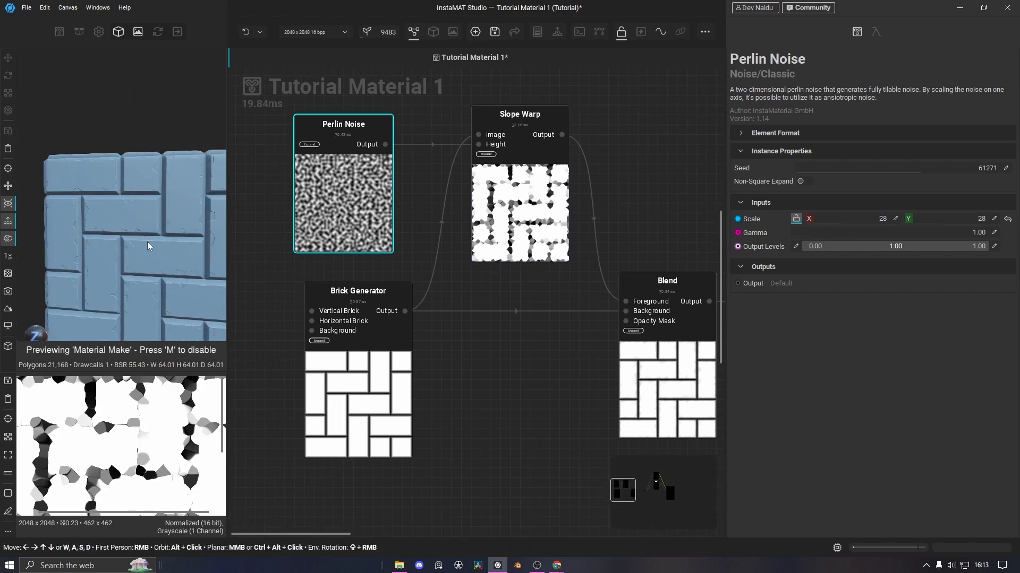
middle_drag(147, 255, 98, 176)
scroll(137, 202, up, 3)
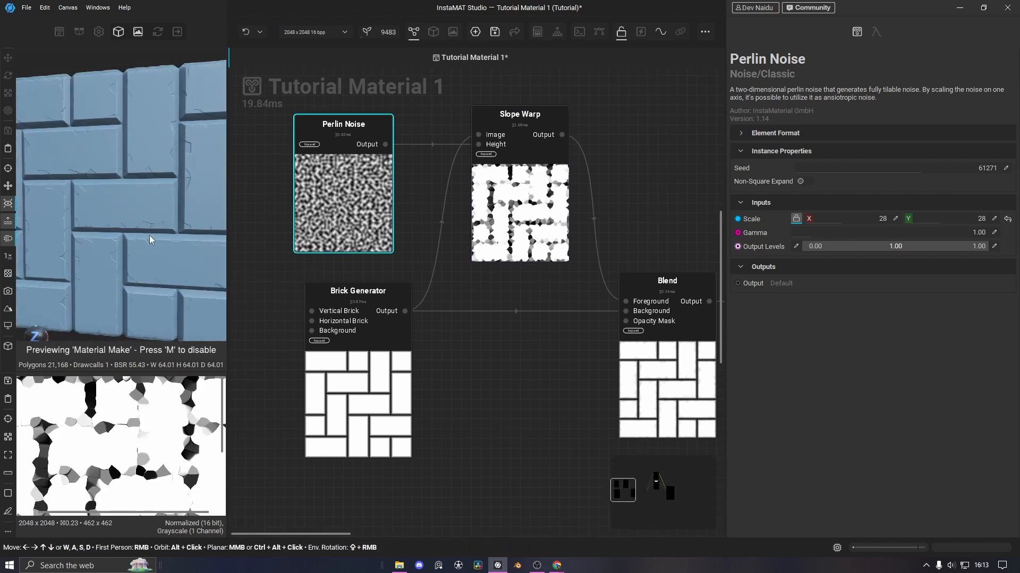
middle_drag(622, 330, 589, 294)
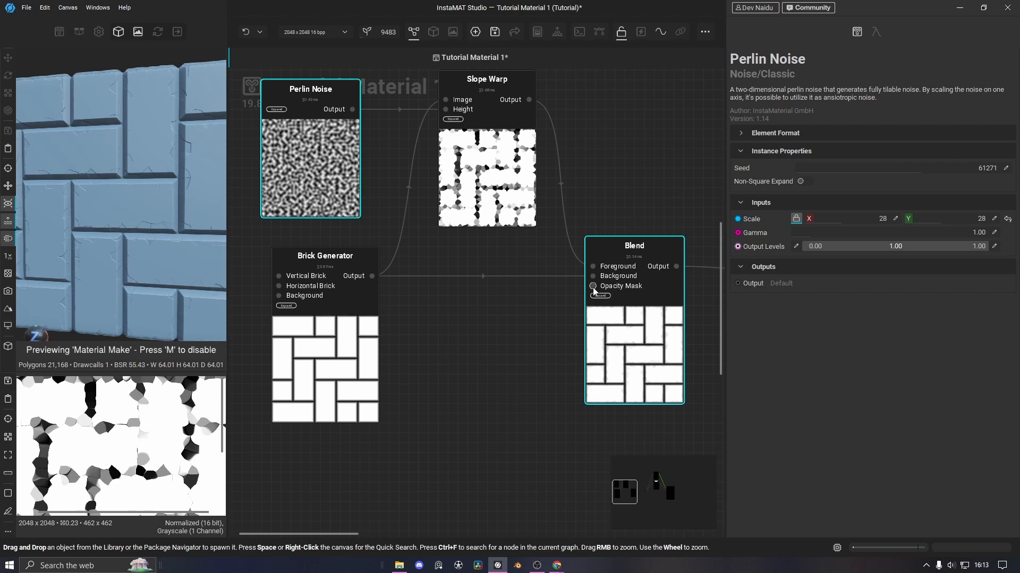
drag(593, 287, 464, 482)
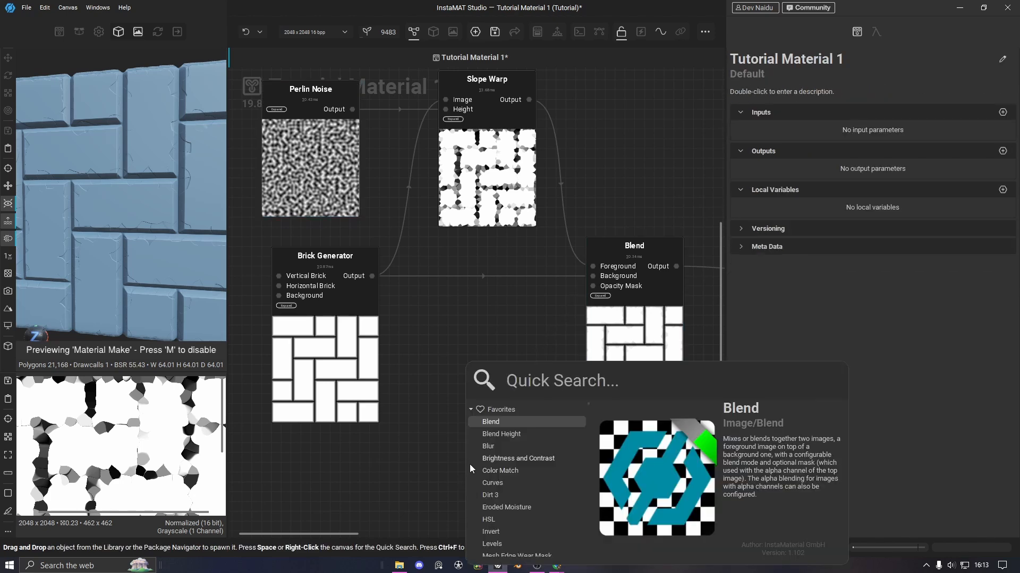
Add a Perlin Noise on the Opacity Mask with scale 2 and gamma 5.39
text(perli)
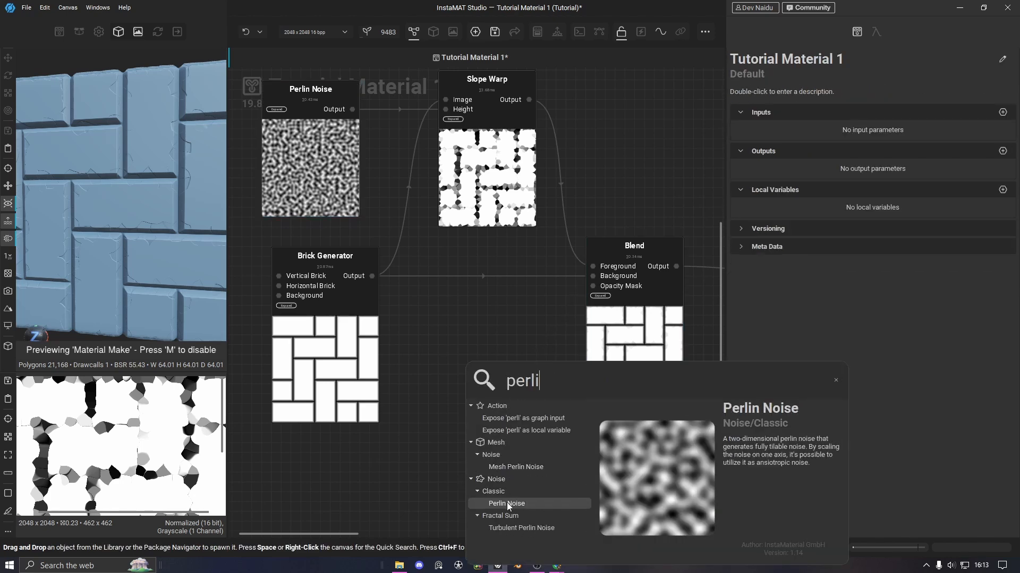
click(507, 503)
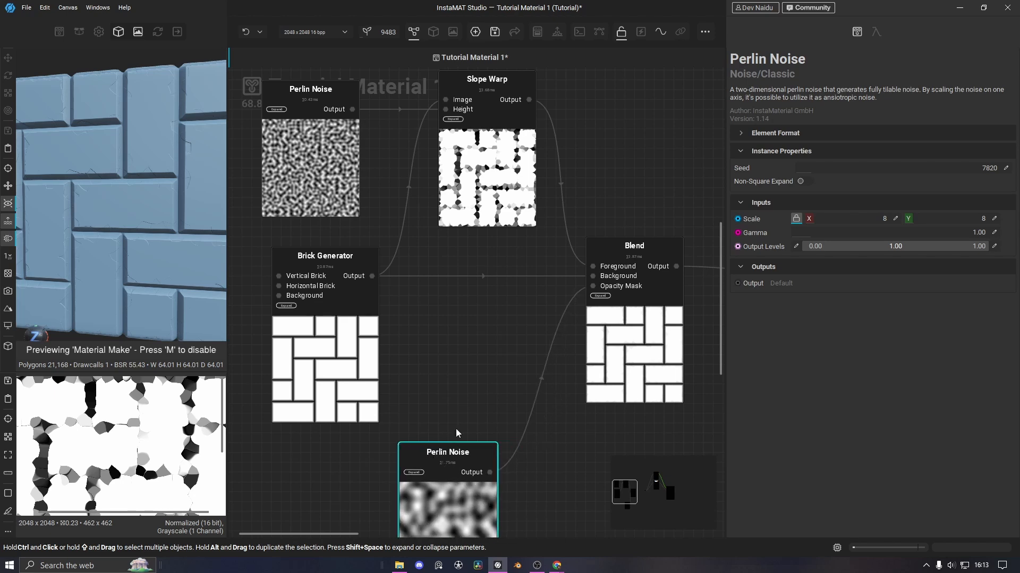
middle_drag(457, 430, 481, 353)
drag(818, 221, 807, 220)
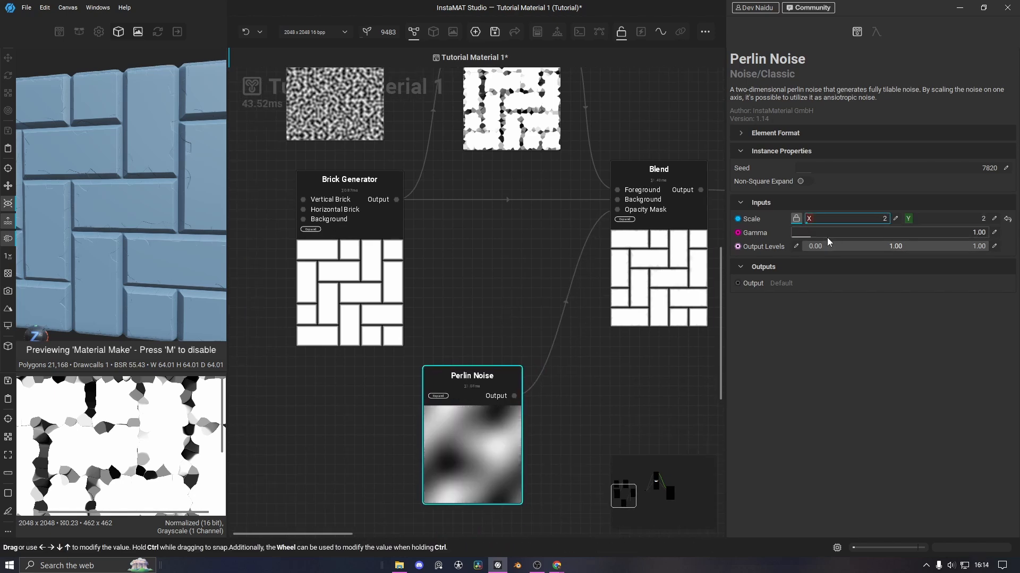
drag(815, 239, 902, 237)
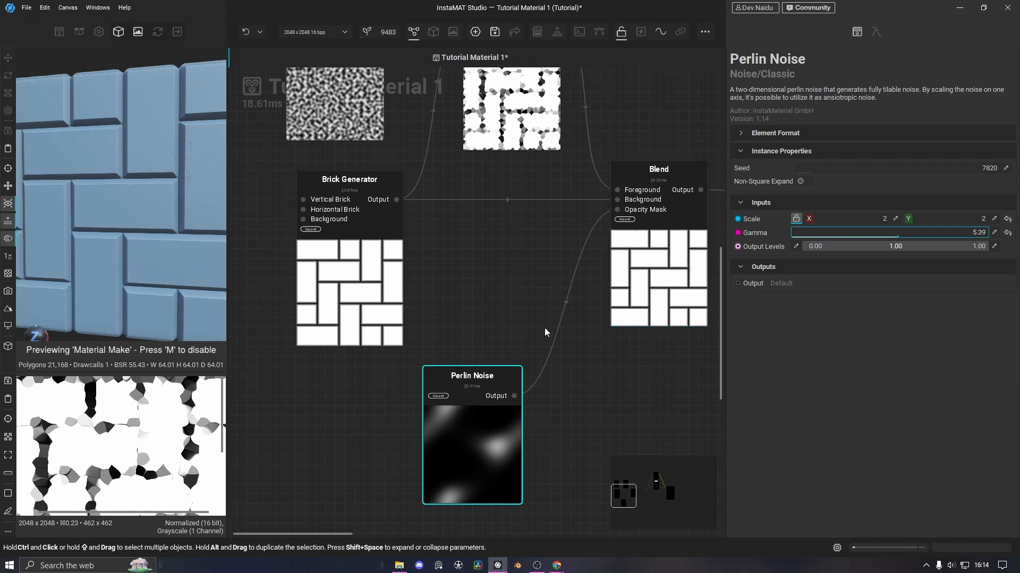
scroll(115, 218, down, 4)
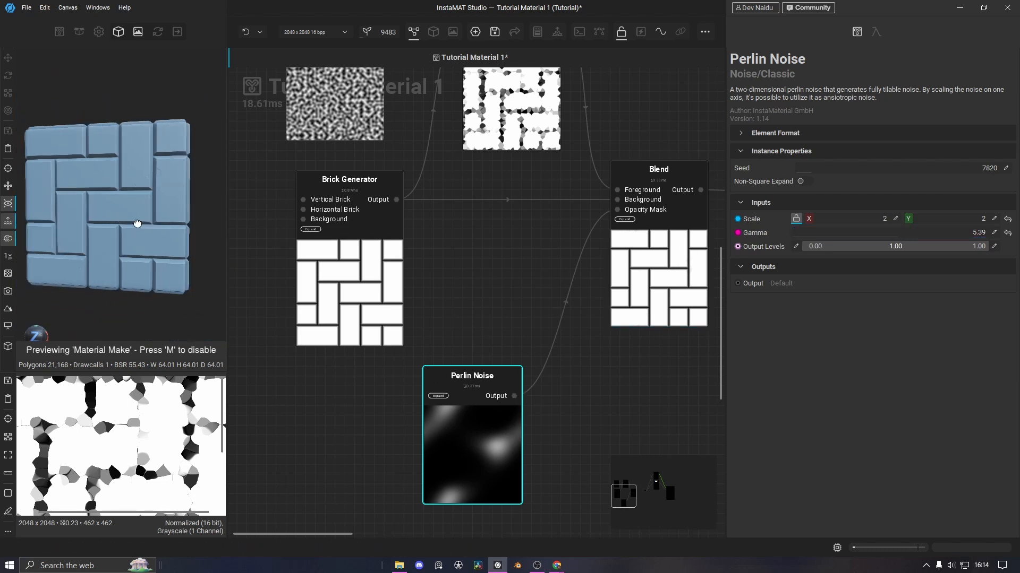
middle_drag(139, 225, 122, 261)
scroll(161, 216, up, 6)
scroll(156, 218, down, 2)
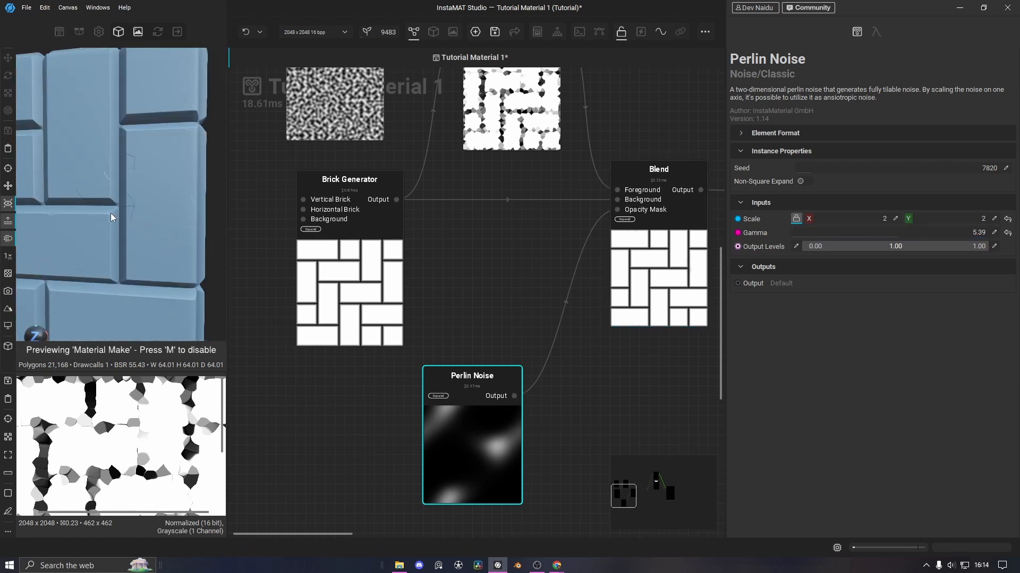
middle_drag(79, 233, 155, 250)
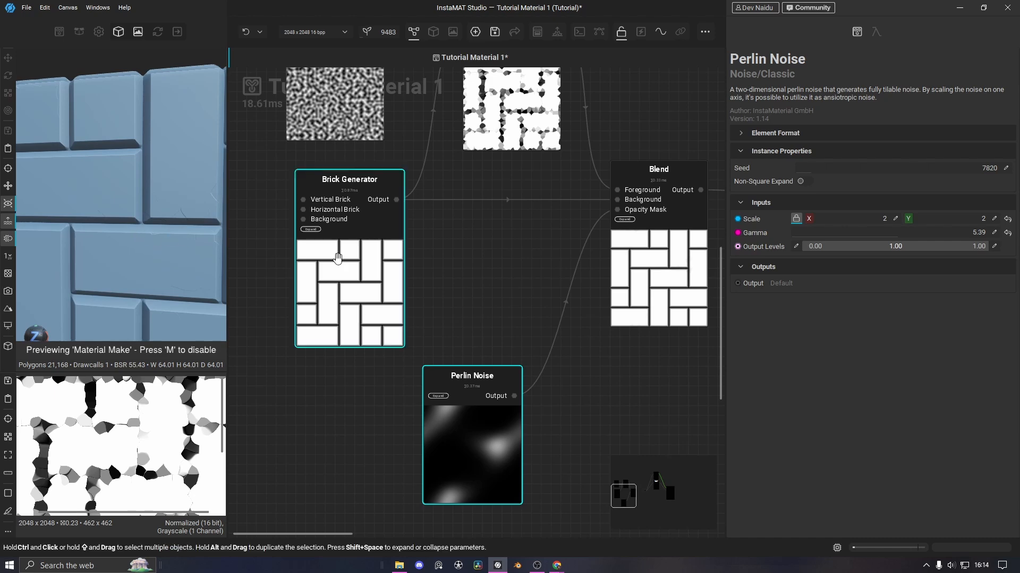
Set the Blend opacity to 33.42%
click(659, 180)
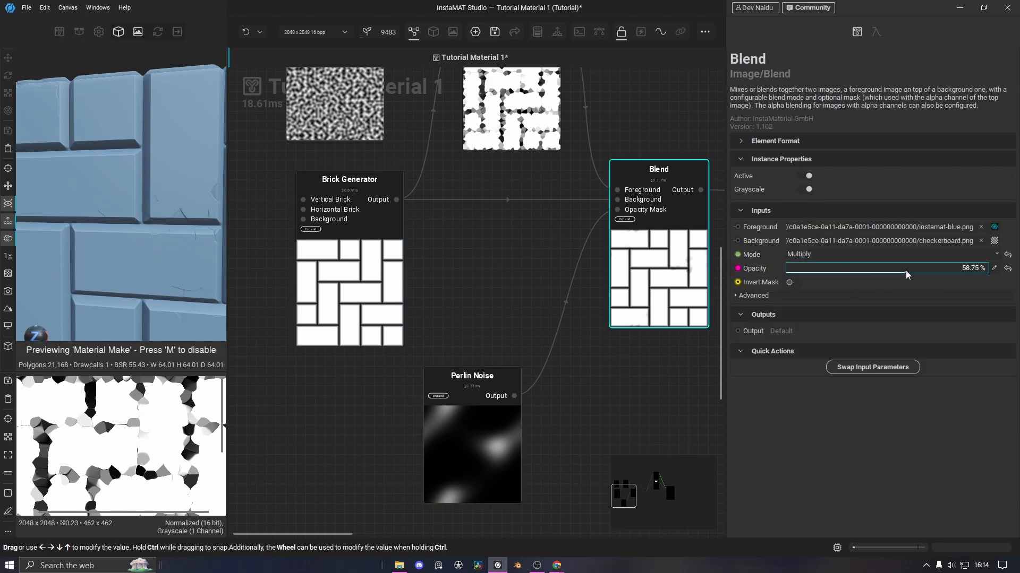
scroll(187, 237, down, 3)
drag(906, 275, 854, 271)
scroll(160, 213, up, 6)
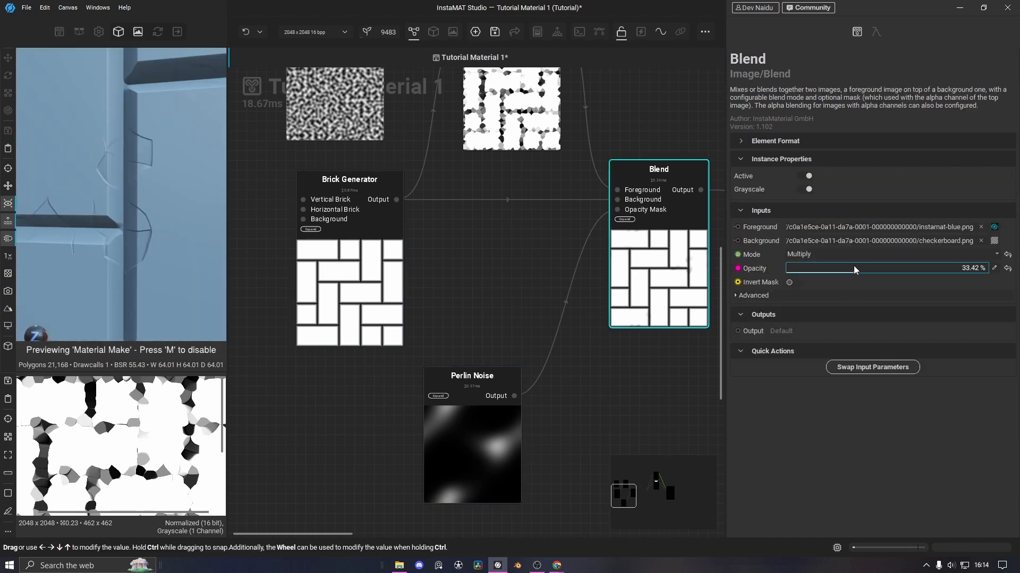
Move the Slope Warp, lower Perlin Noise and Blend nodes to the left
middle_drag(523, 101, 503, 246)
drag(501, 233, 471, 234)
scroll(209, 213, down, 6)
scroll(176, 197, up, 3)
alt+drag(127, 181, 162, 169)
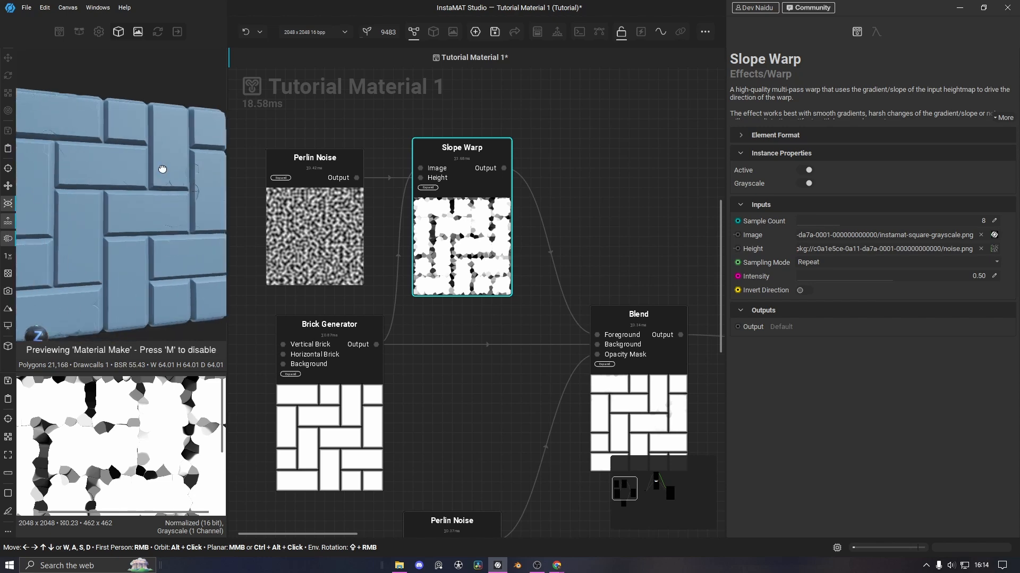
middle_drag(163, 169, 170, 153)
scroll(170, 152, down, 4)
middle_drag(503, 389, 511, 306)
drag(452, 454, 334, 444)
drag(632, 360, 582, 360)
scroll(646, 451, down, 3)
middle_drag(645, 452, 520, 402)
Marquee-select all five nodes, shift them left together, then deselect
drag(271, 139, 524, 402)
drag(496, 343, 346, 351)
click(457, 333)
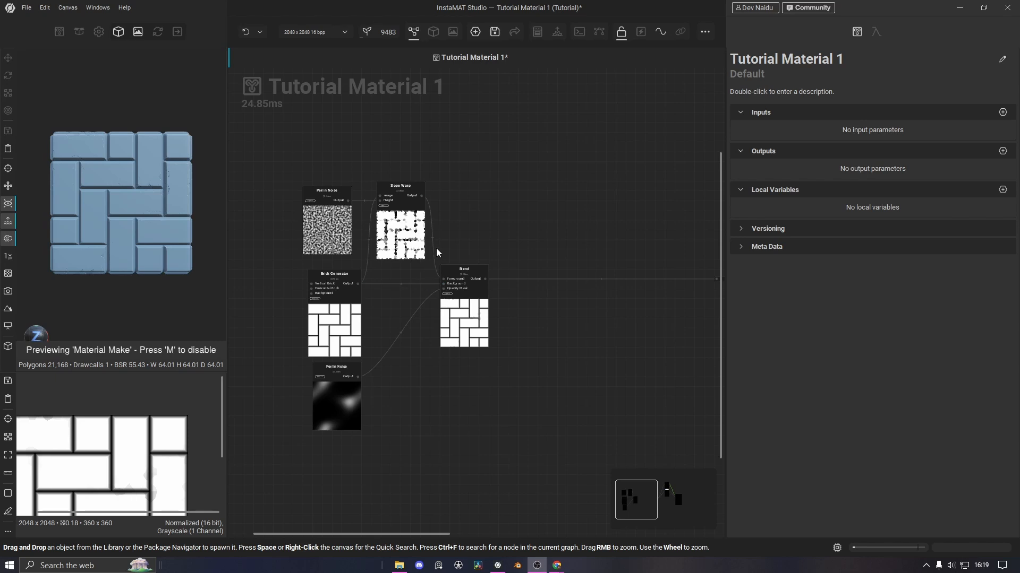
mouse_move(271, 164)
middle_down()
mouse_move(294, 182)
mouse_move(277, 177)
middle_up()
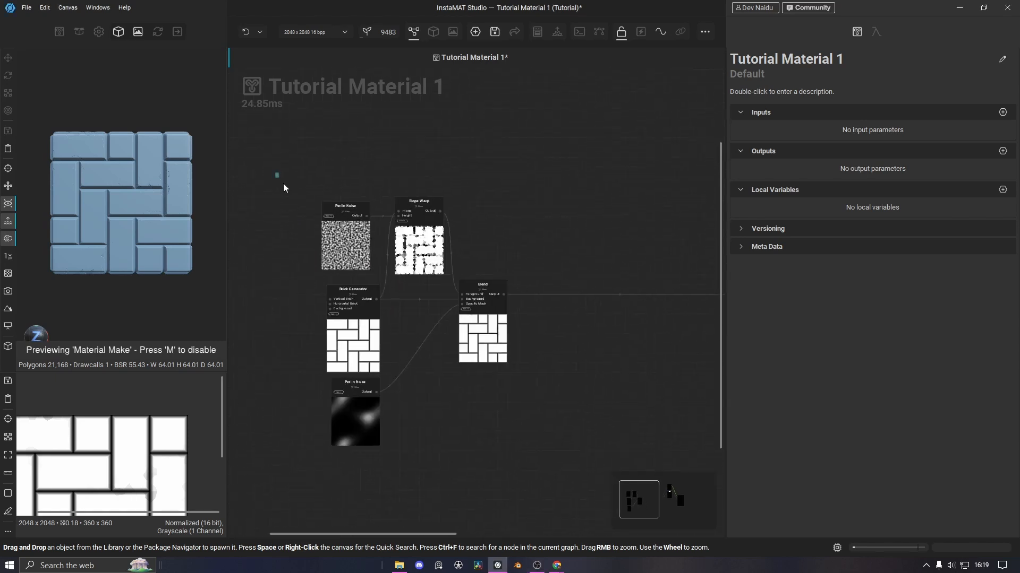
drag(276, 173, 531, 453)
scroll(168, 206, up, 8)
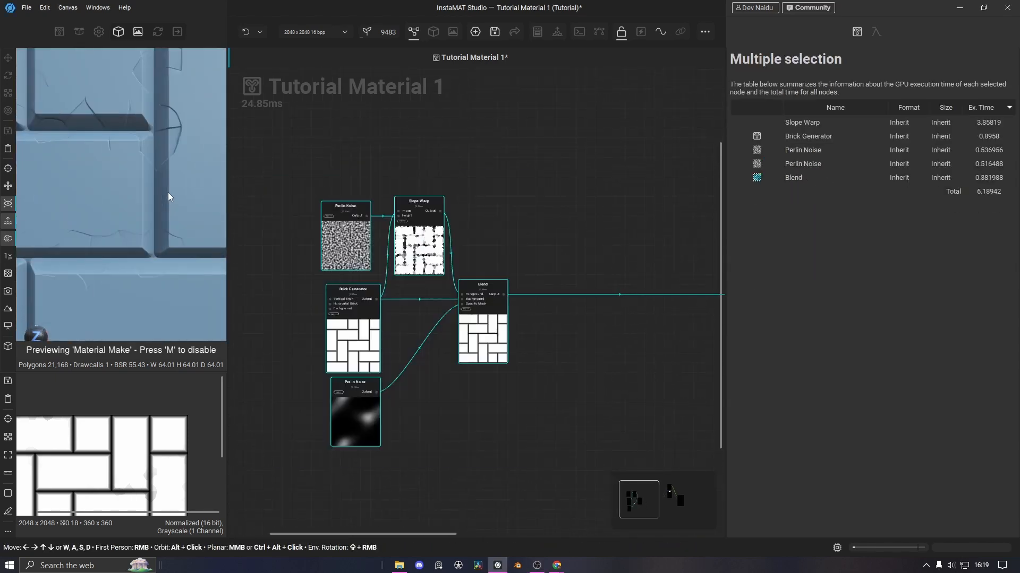
scroll(167, 195, down, 7)
middle_drag(572, 353, 458, 374)
scroll(433, 311, up, 2)
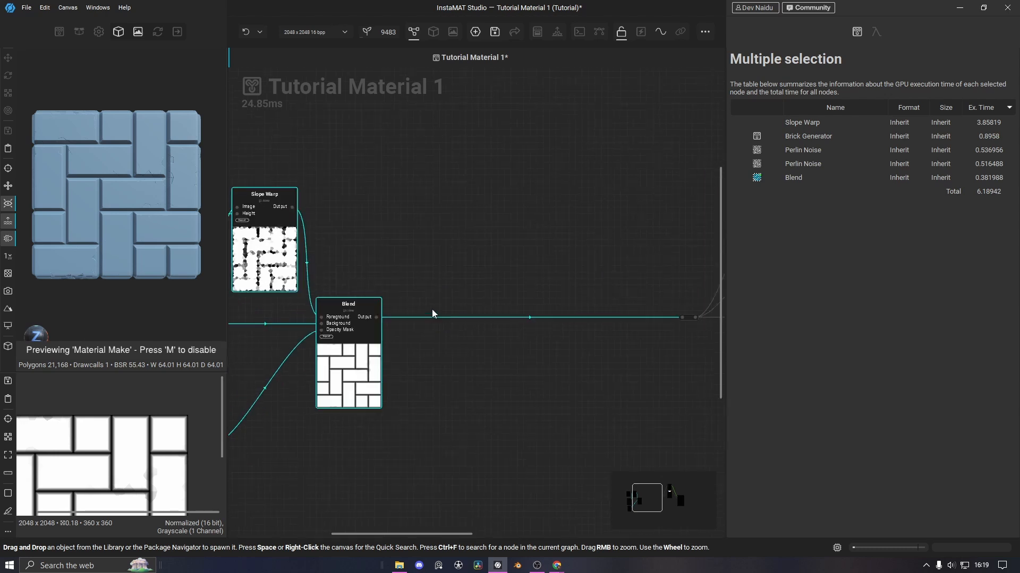
middle_drag(431, 311, 399, 321)
click(415, 285)
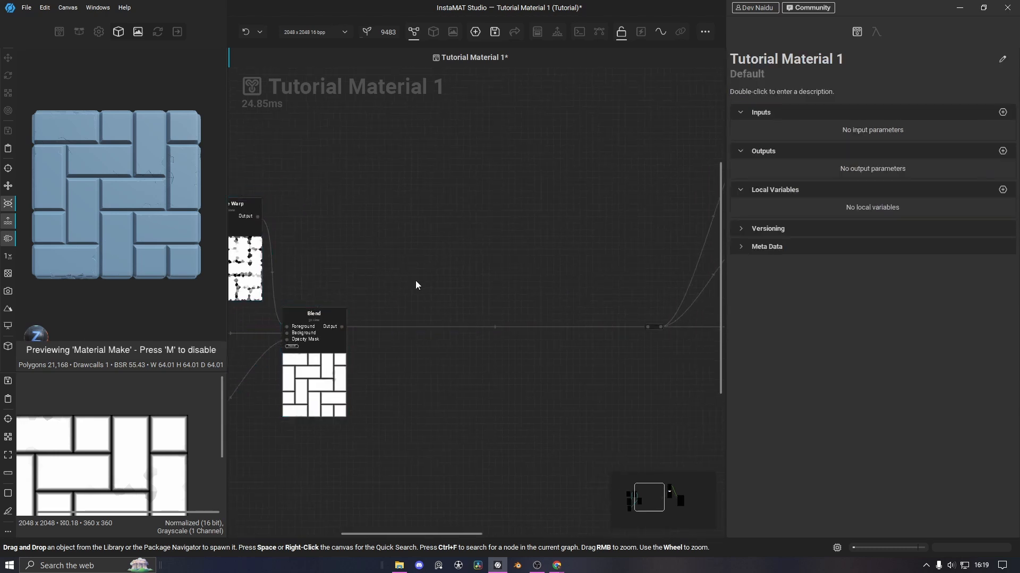
Insert a second Blend node on the connection leaving the first Blend
click(412, 328)
right_click(418, 334)
click(443, 413)
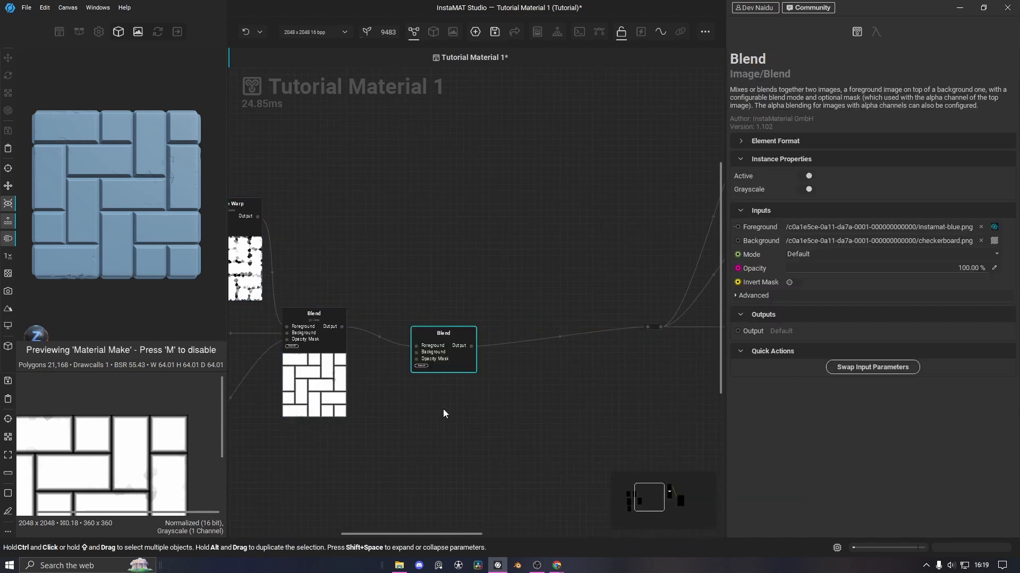
scroll(444, 380, up, 2)
drag(443, 407, 445, 373)
click(308, 310)
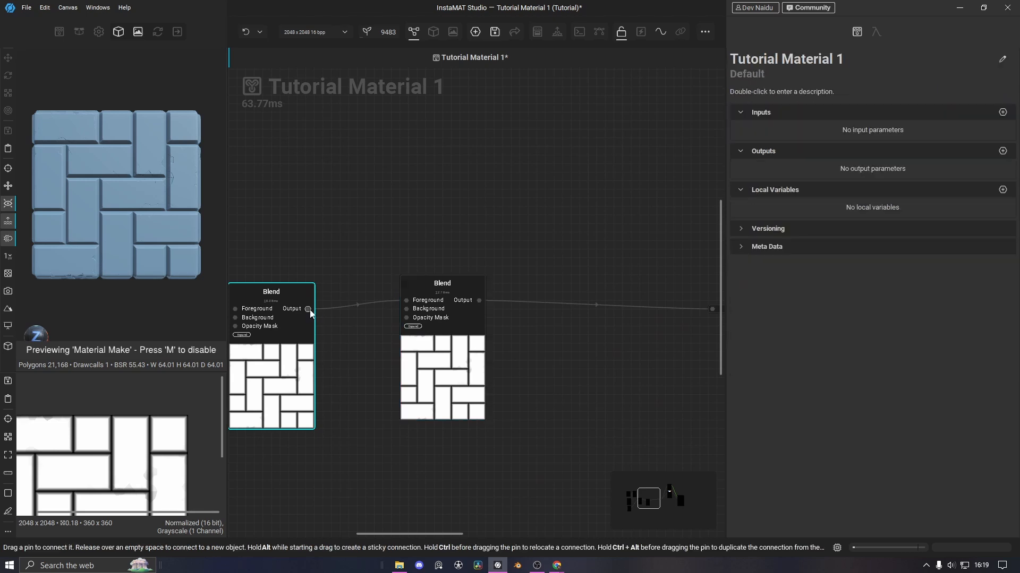
Select the new Blend node and bring up the library's Noise category
drag(367, 219, 434, 269)
scroll(431, 285, down, 2)
click(496, 382)
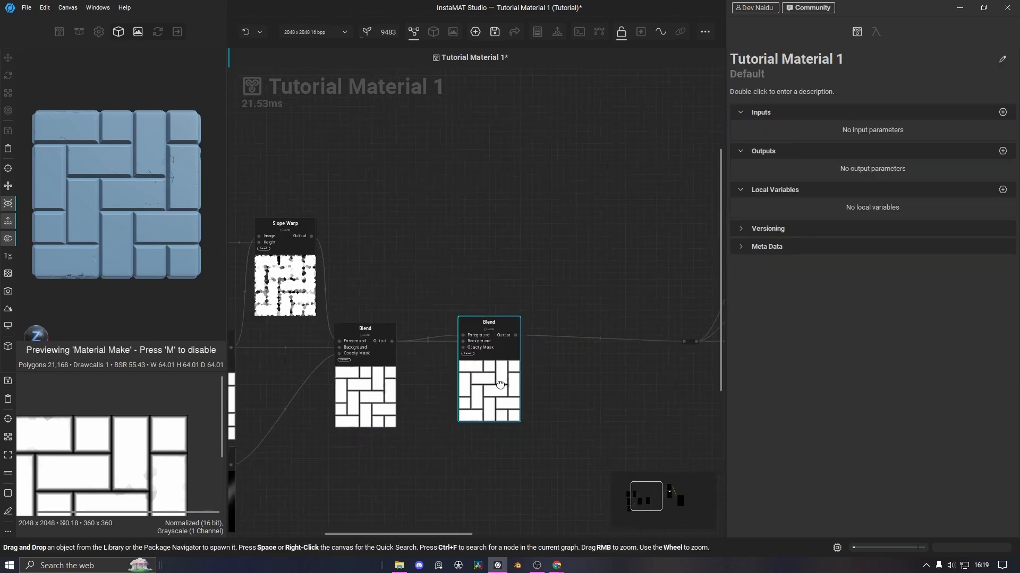
click(59, 32)
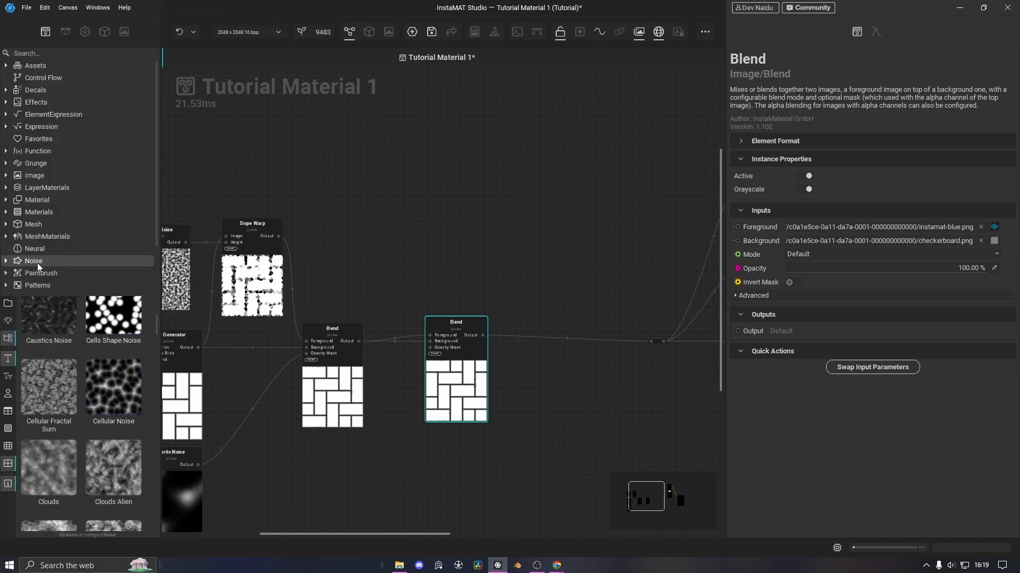
Add a Cellular Noise node to the graph and preview it on the material
drag(104, 405, 357, 212)
click(45, 32)
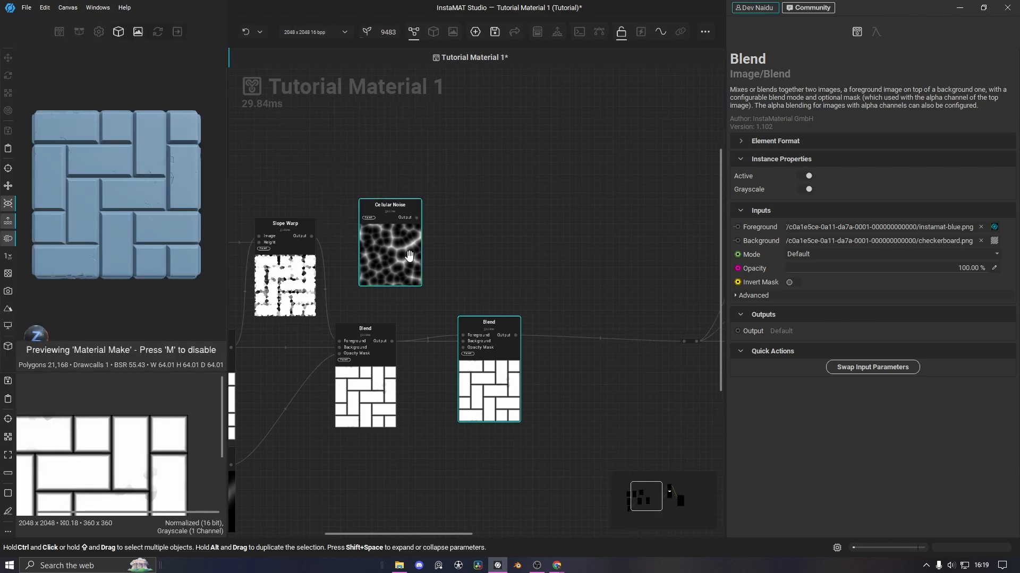
drag(409, 257, 411, 182)
drag(417, 145, 684, 342)
drag(379, 190, 385, 202)
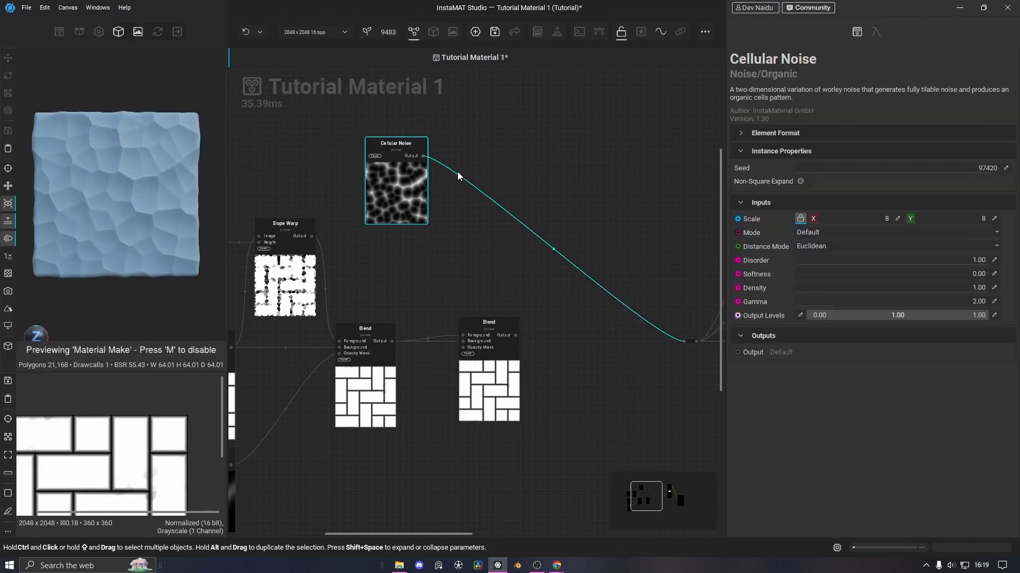
Insert a Slope Blur after the Cellular Noise, aligned with it
click(459, 176)
key(space)
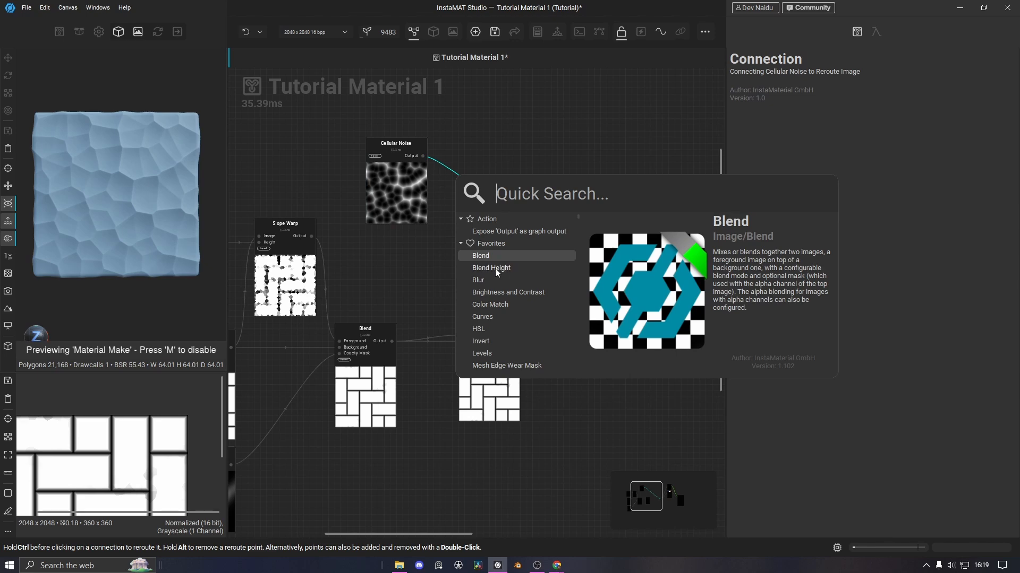
text(slop)
key(Return)
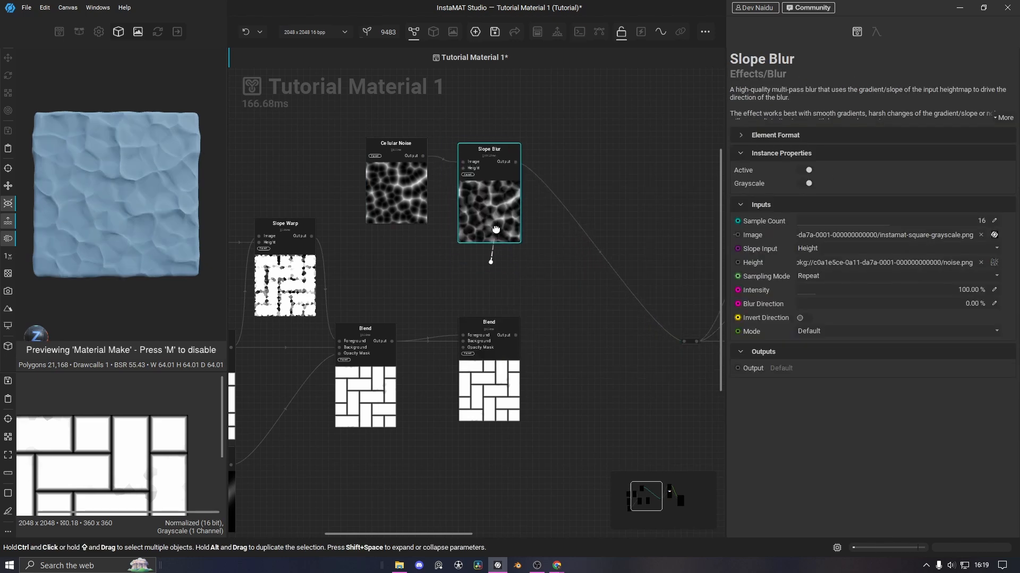
drag(495, 229, 486, 217)
Add a Perlin Noise feeding the Slope Blur's Height and select it for editing
drag(463, 163, 420, 260)
text(perli)
key(Return)
drag(442, 342, 395, 247)
click(502, 214)
click(407, 282)
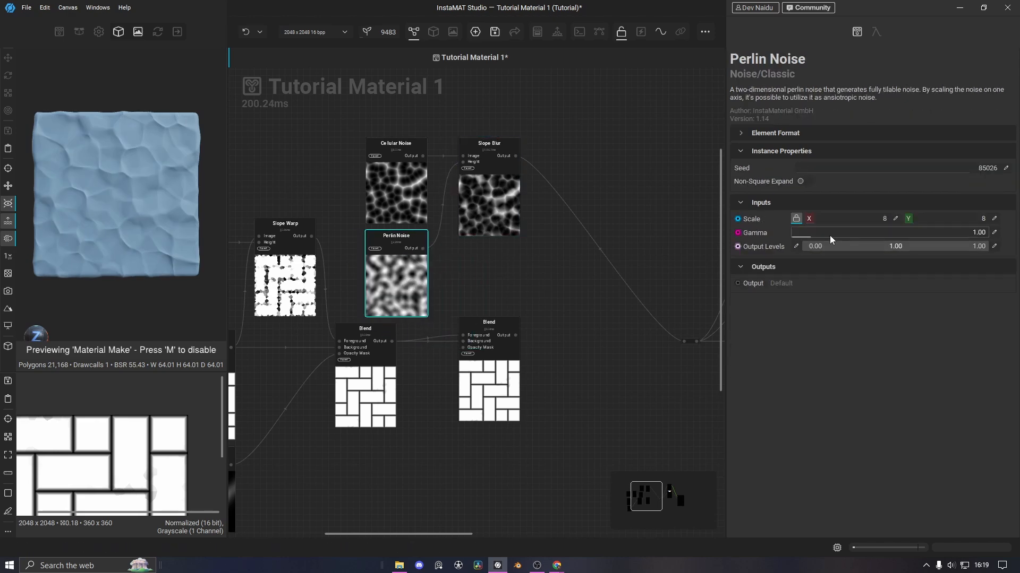
Raise the Perlin Noise scale to 10 and feed Slope Blur into the second Blend's Foreground
drag(816, 227, 819, 226)
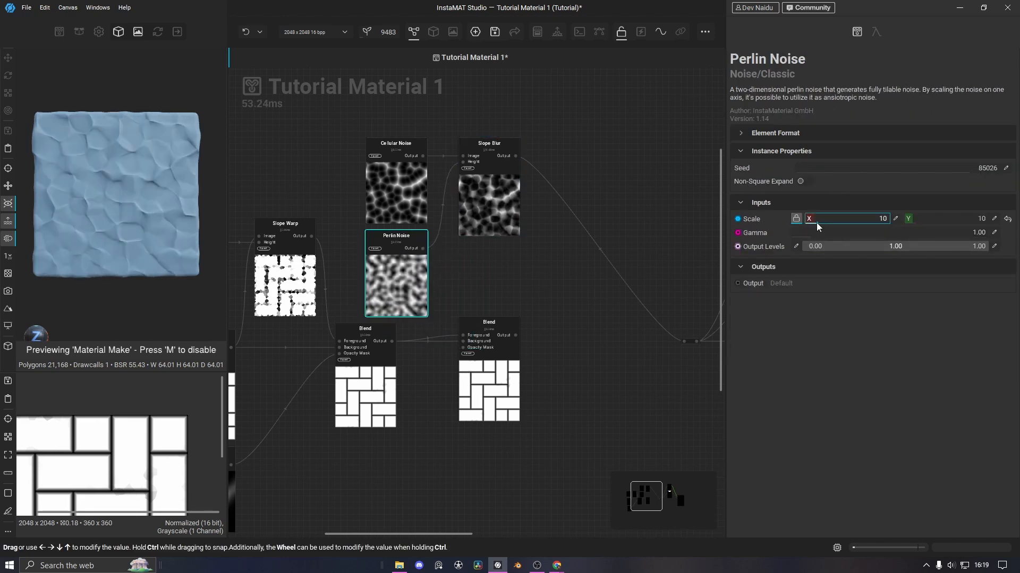
middle_drag(534, 265, 499, 262)
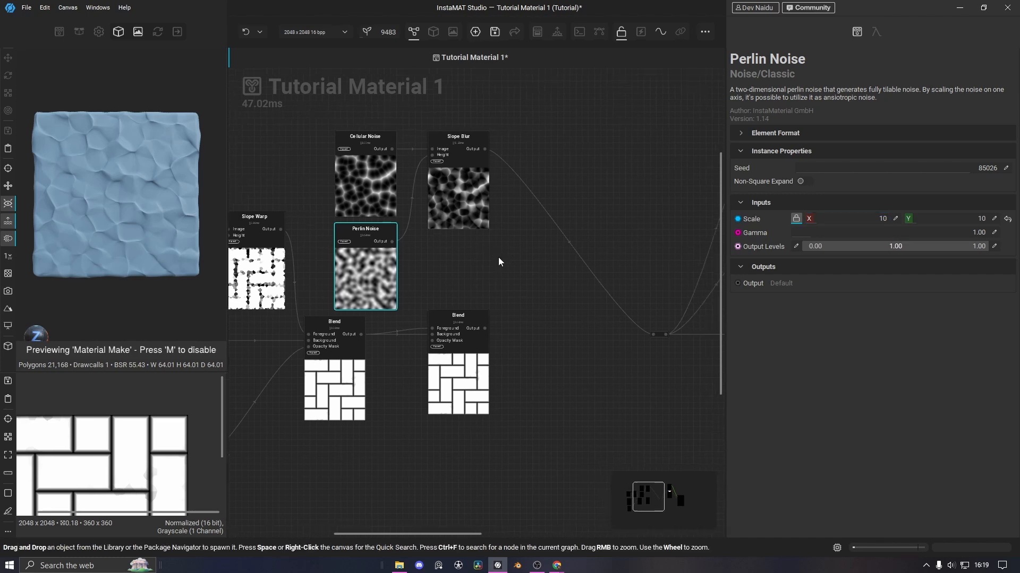
drag(485, 149, 653, 335)
Set the second Blend to Subtract mode at about 64% opacity
click(446, 383)
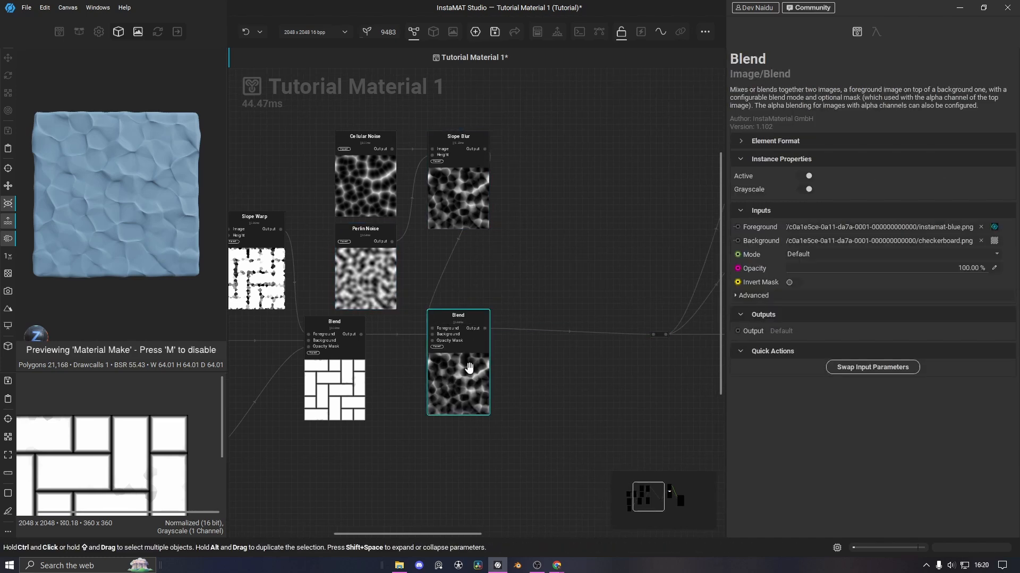
click(808, 254)
click(804, 237)
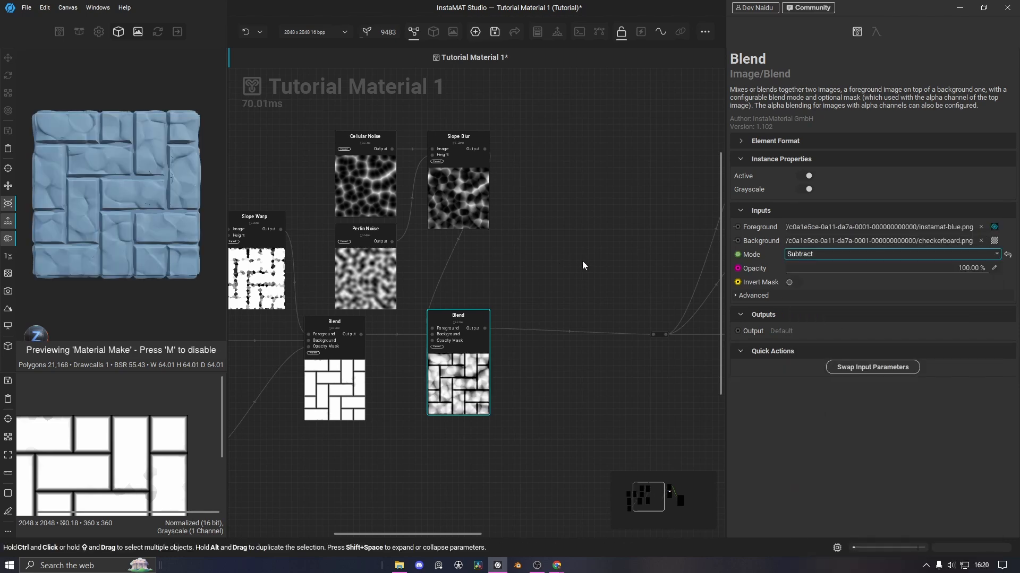
drag(985, 270, 906, 279)
Lower the Cellular Noise scale from 8 to 5
click(365, 175)
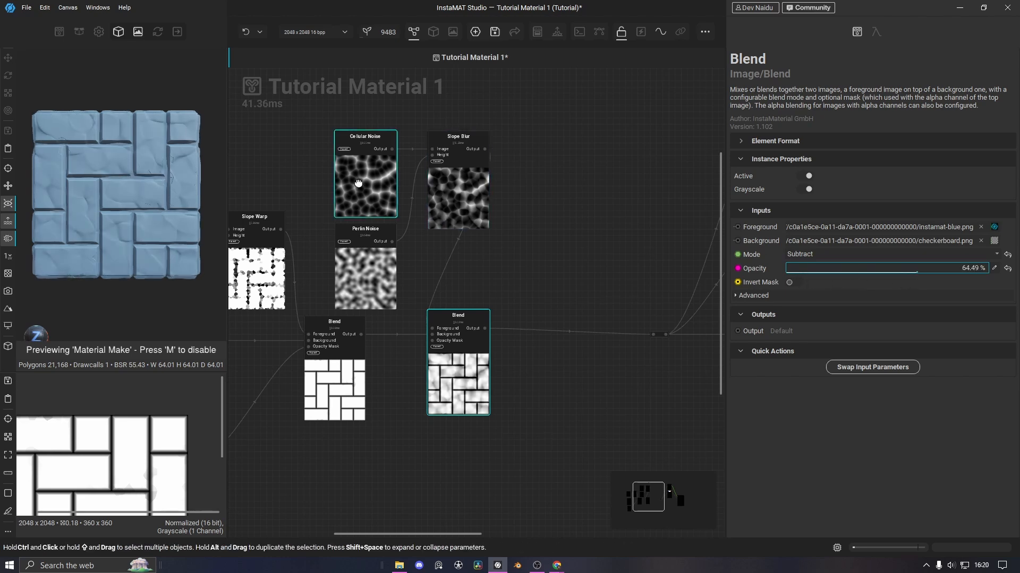
drag(818, 221, 813, 221)
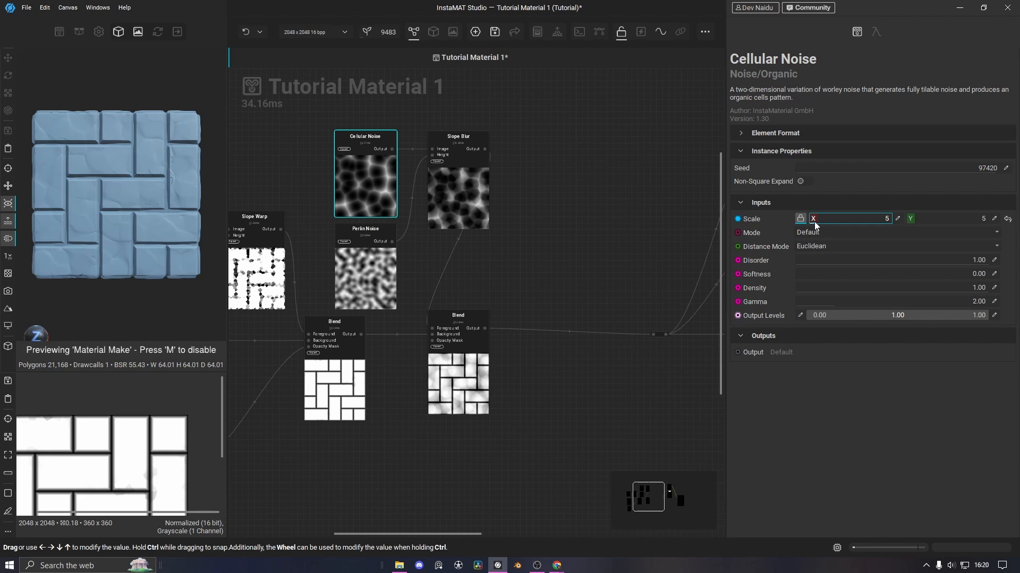
scroll(129, 227, up, 5)
Move the Subtract Blend node further right and adjust its opacity to about 68%
middle_drag(517, 271, 609, 294)
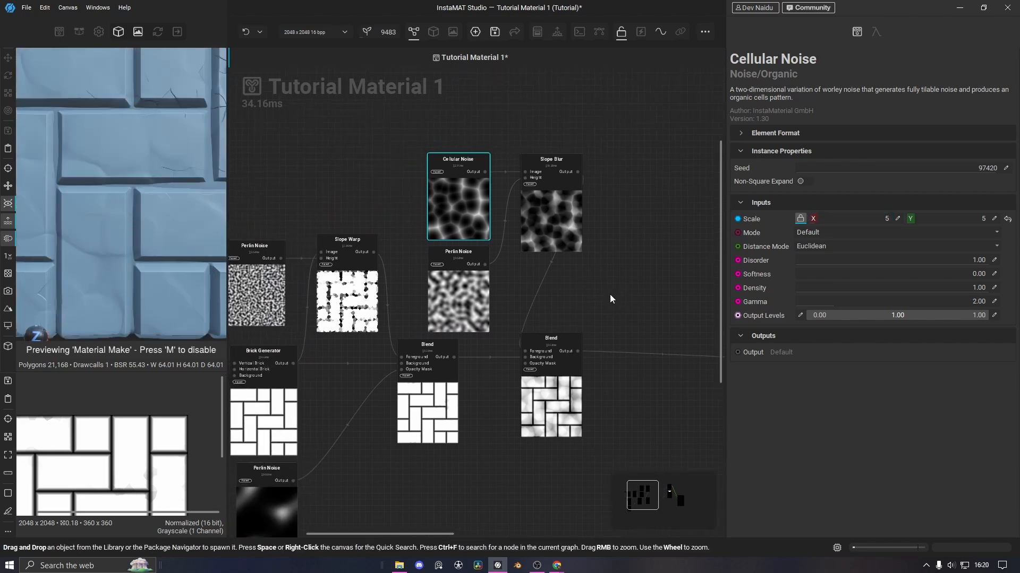
click(571, 234)
middle_drag(570, 234, 557, 224)
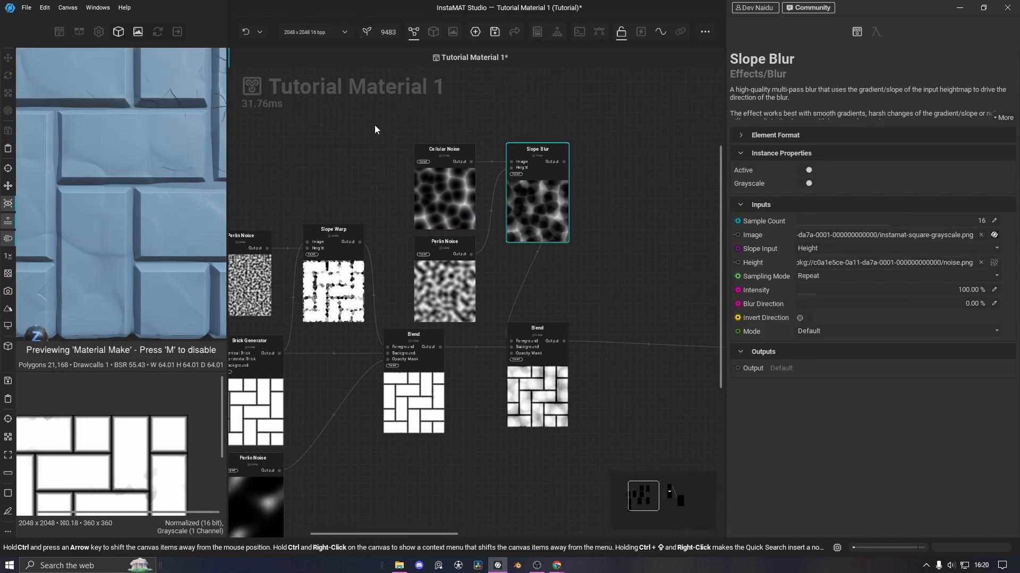
drag(560, 387, 659, 386)
middle_drag(659, 386, 561, 365)
mouse_move(914, 268)
mouse_down()
mouse_move(823, 272)
mouse_move(950, 280)
mouse_move(927, 276)
mouse_up()
scroll(123, 200, down, 5)
scroll(123, 199, up, 5)
Compare the Multiply and Subtract Blend results on the preview cube and nudge the Brick Generator left
click(321, 371)
click(537, 372)
scroll(165, 186, down, 5)
scroll(133, 181, up, 3)
alt+drag(108, 173, 138, 175)
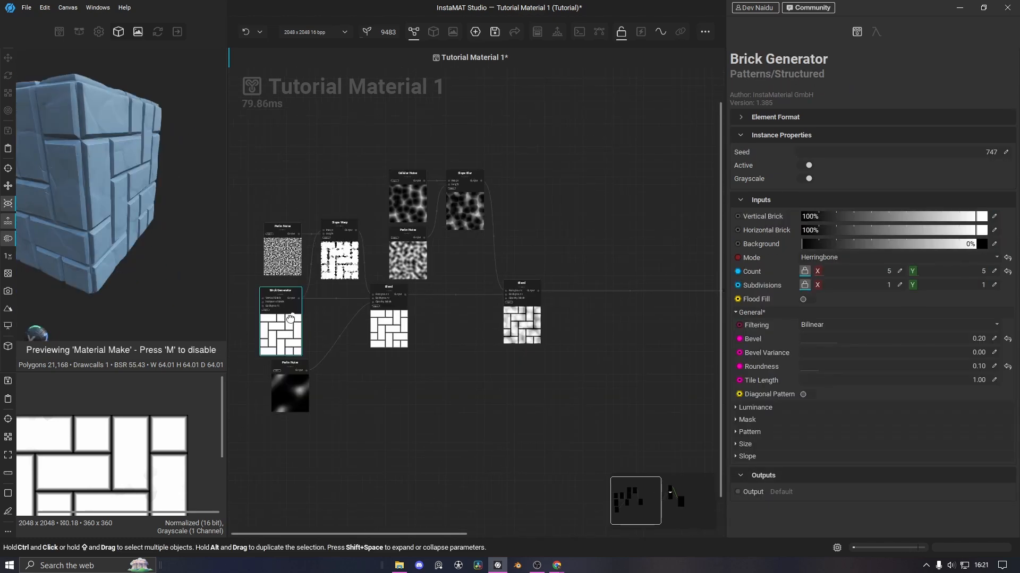
drag(290, 317, 285, 318)
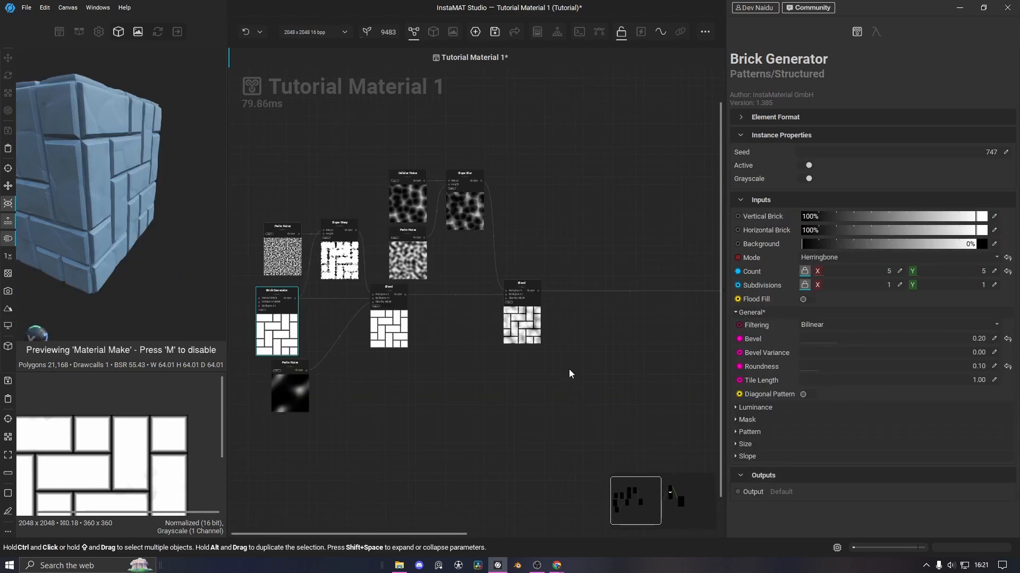
Start inserting a node on the wire between the Subtract Blend and the output
middle_drag(547, 368, 538, 367)
alt+drag(129, 167, 69, 171)
middle_drag(618, 210, 530, 231)
scroll(494, 278, up, 3)
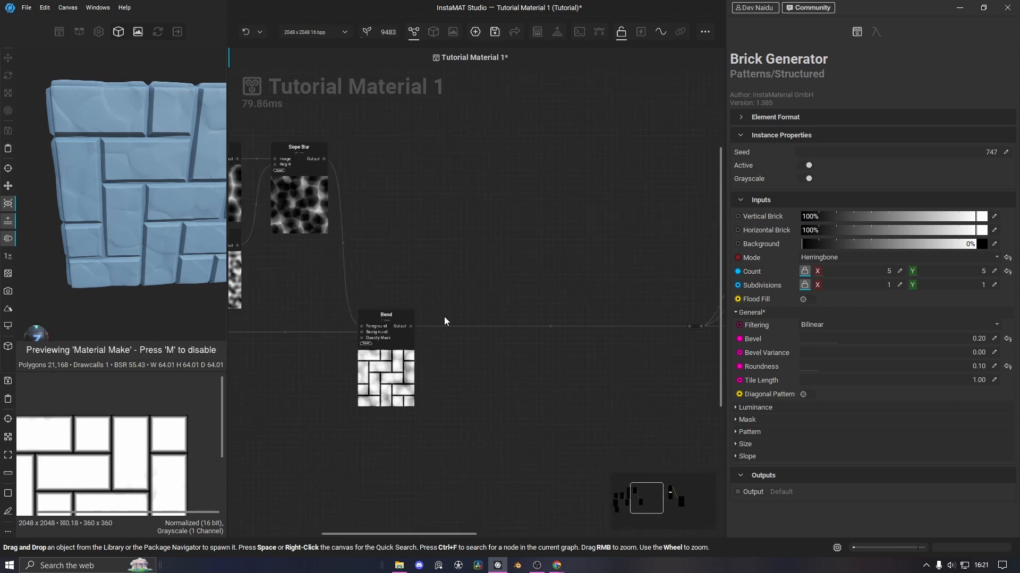
click(492, 327)
key(space)
Insert the third Blend with the Subtract Blend in its Background, then add a Tile Scatter node
click(550, 411)
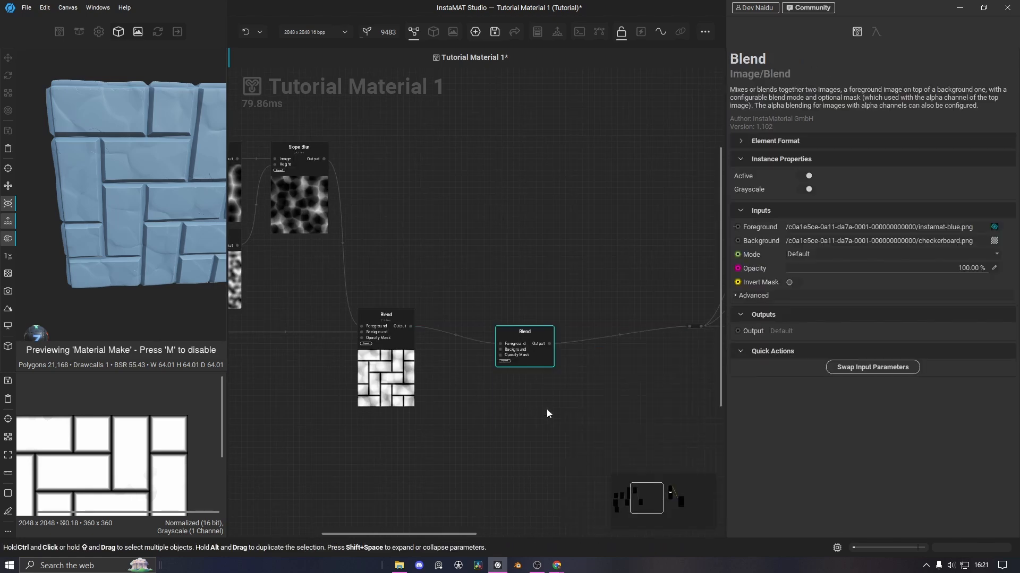
drag(410, 326, 506, 326)
key(space)
text(t)
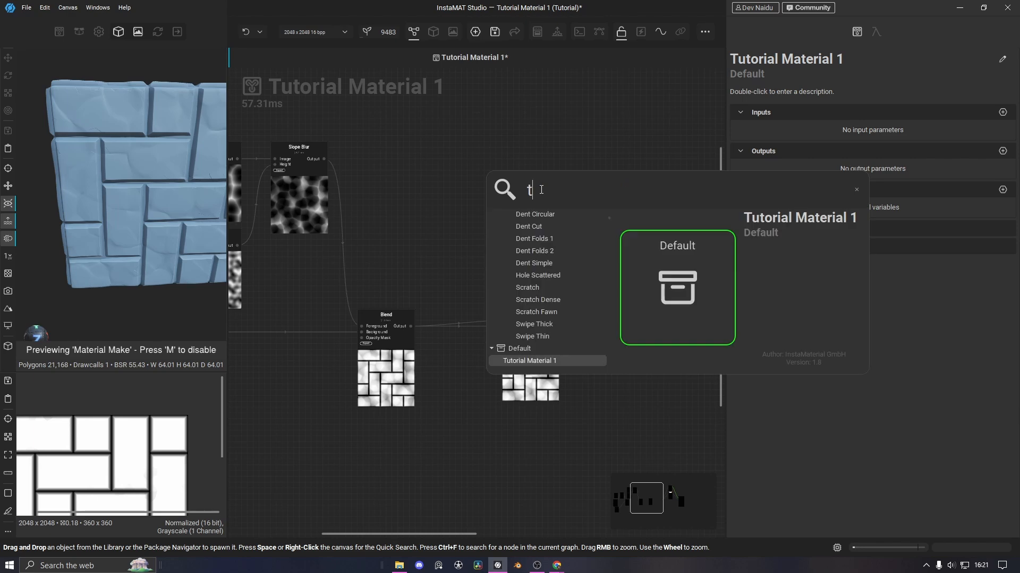
text(ile sc)
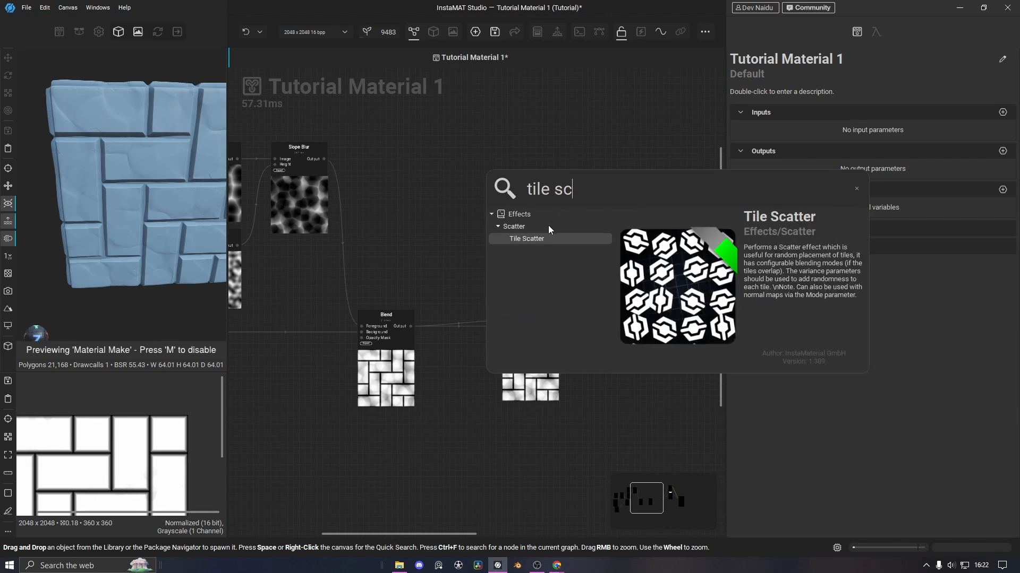
key(Return)
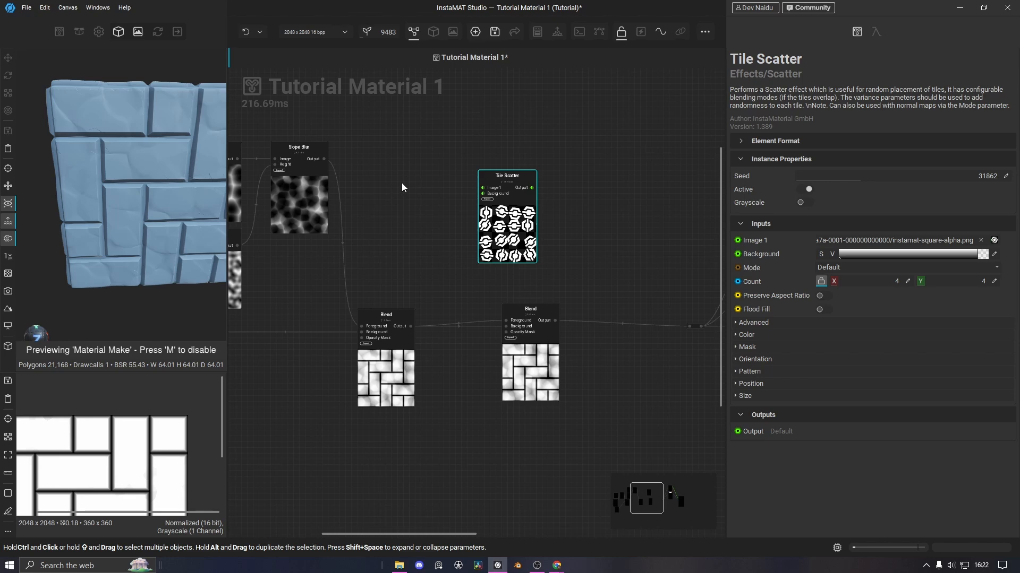
Add a Dent Simple node, connect it to Tile Scatter's Image 1, and align the two
key(space)
text(dent)
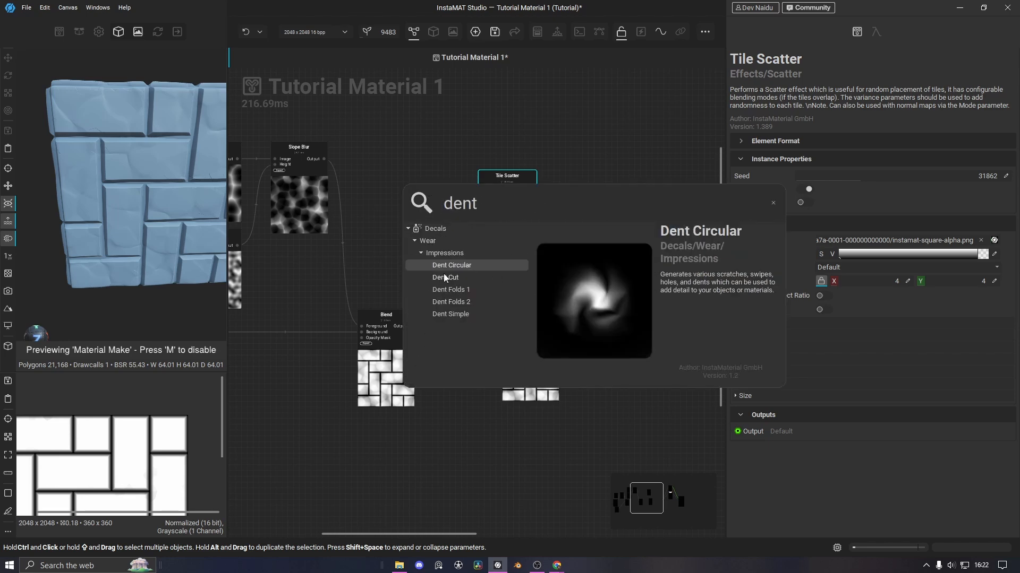
click(458, 315)
drag(457, 199, 490, 191)
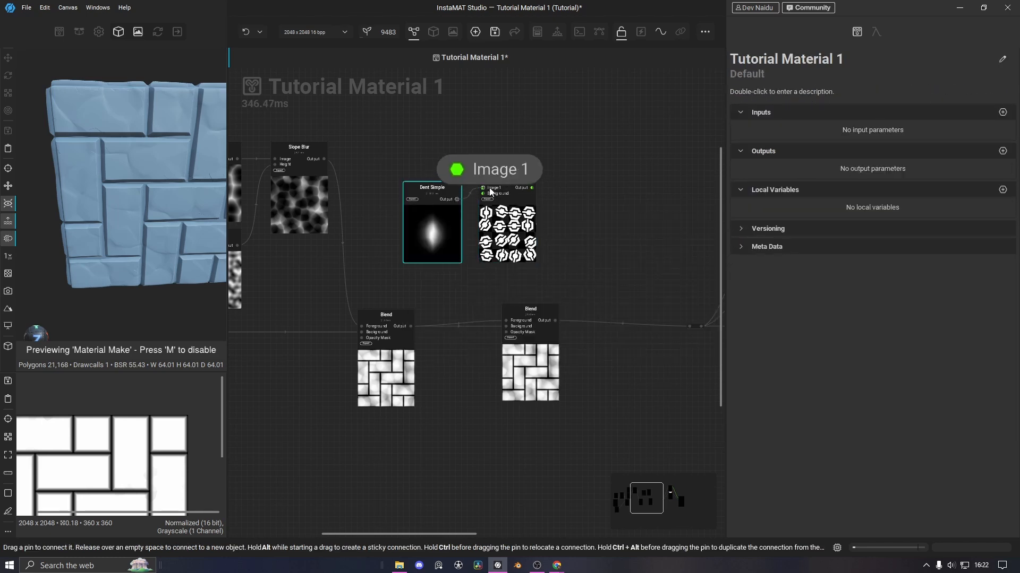
click(508, 236)
scroll(507, 236, up, 3)
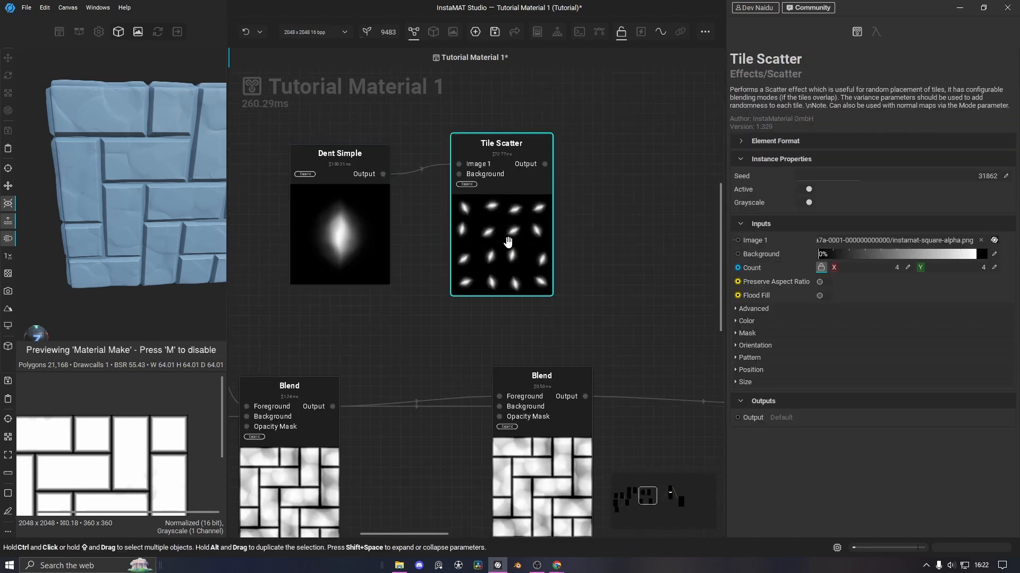
mouse_move(504, 240)
mouse_down()
mouse_move(504, 262)
mouse_move(502, 251)
mouse_up()
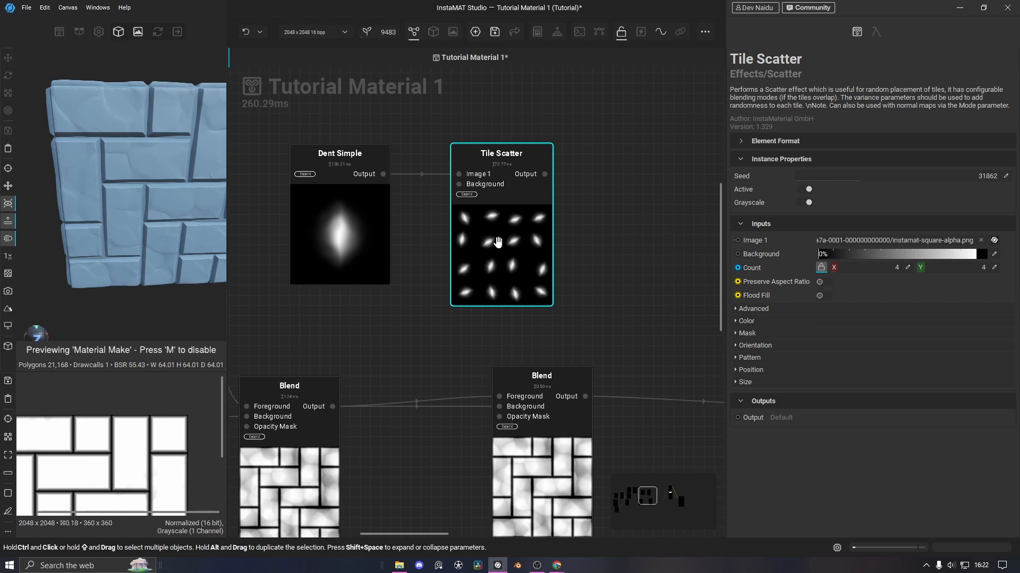
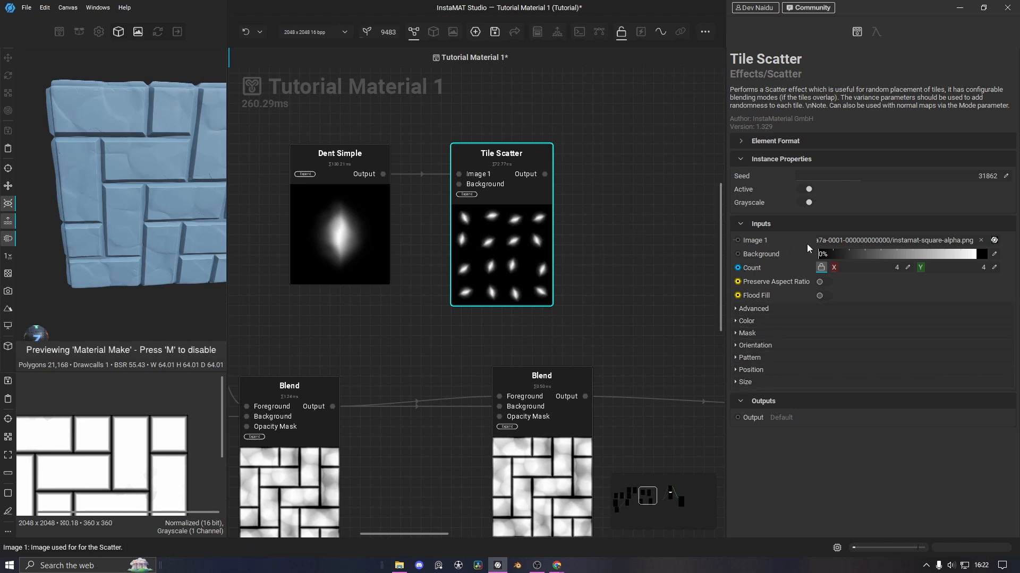
Link Tile Scatter's X and Y size Variance and raise it so tiles vary in size
click(738, 383)
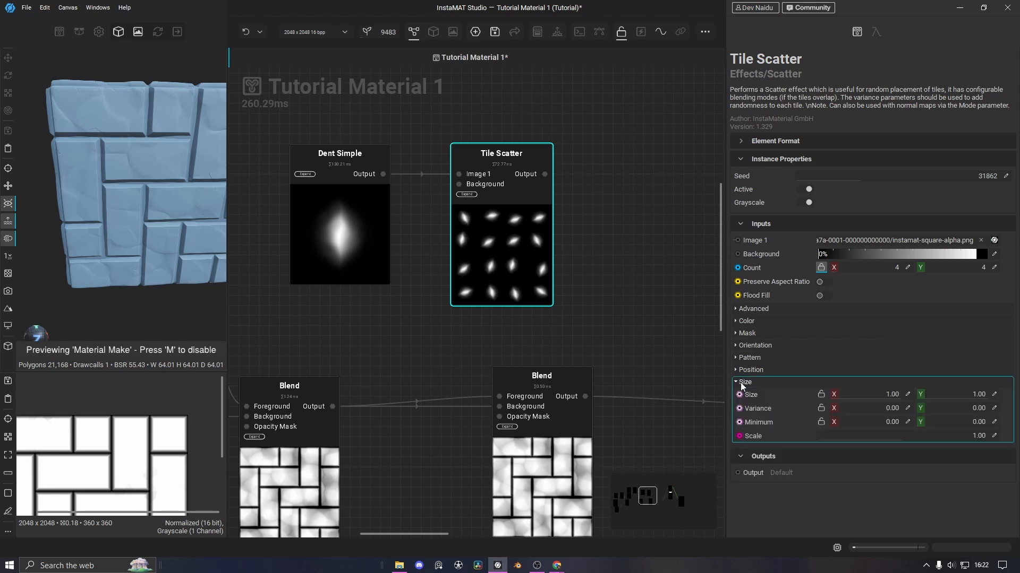
click(822, 409)
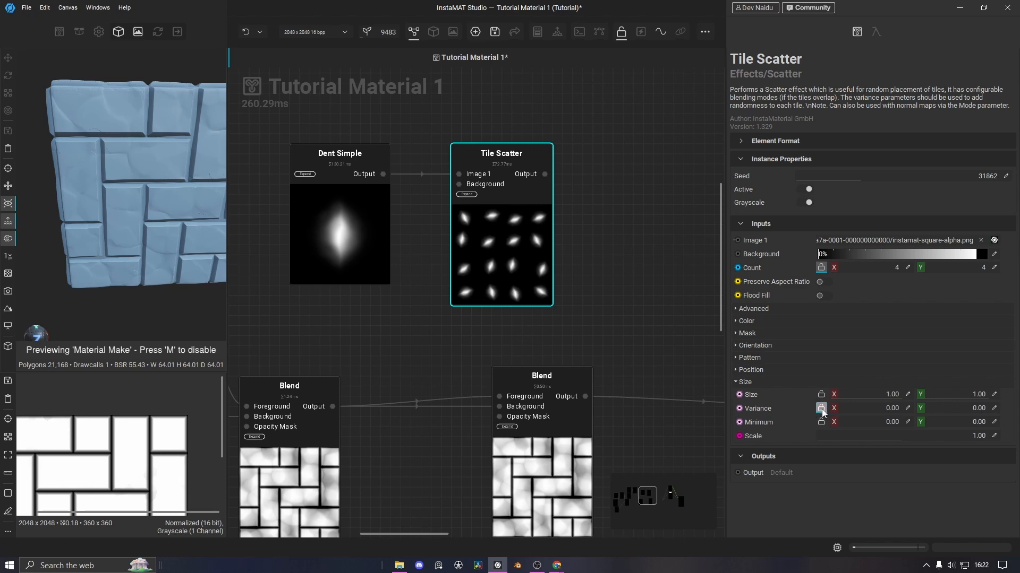
drag(842, 411, 818, 409)
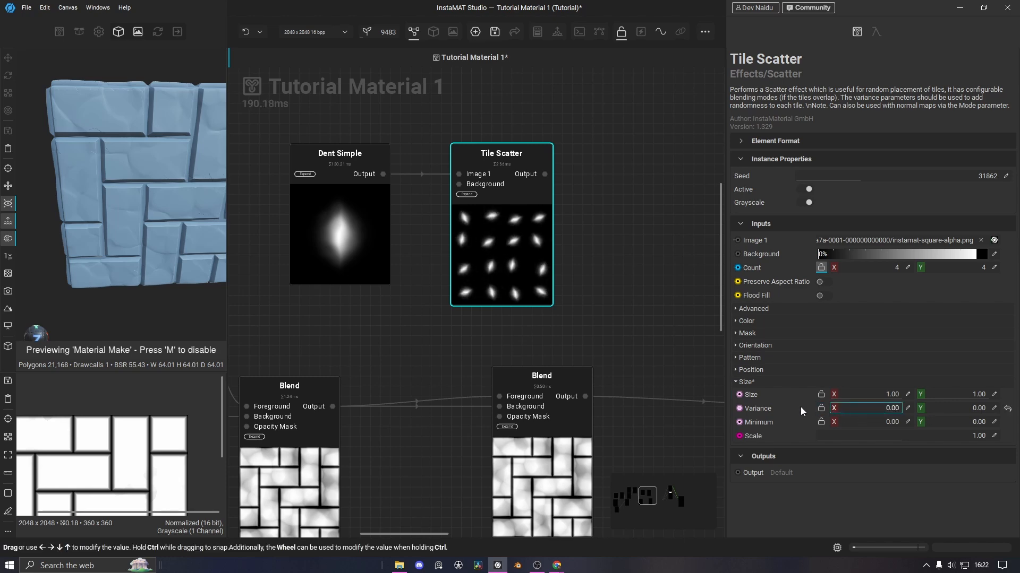
click(1010, 411)
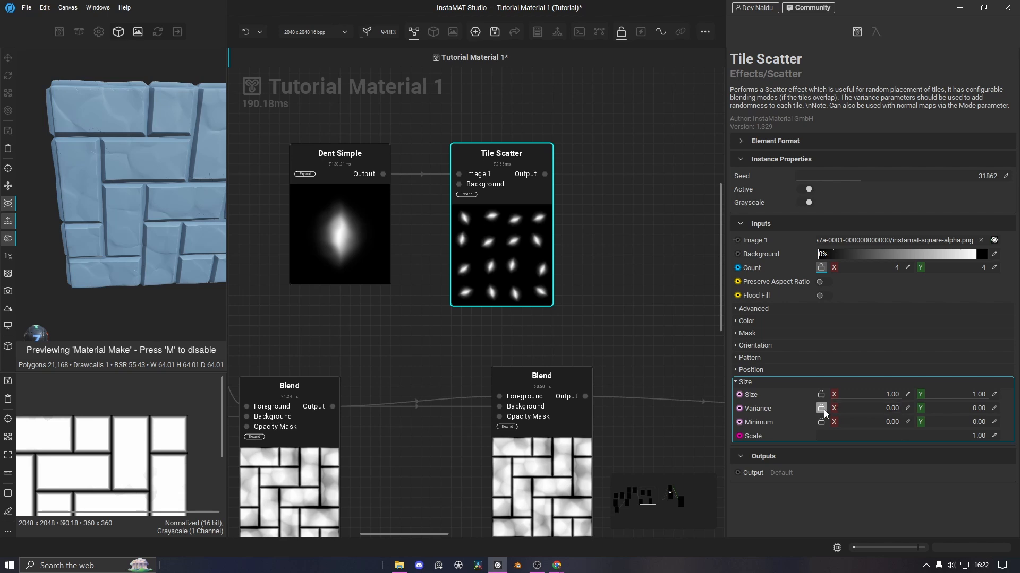
click(823, 410)
drag(841, 412, 905, 394)
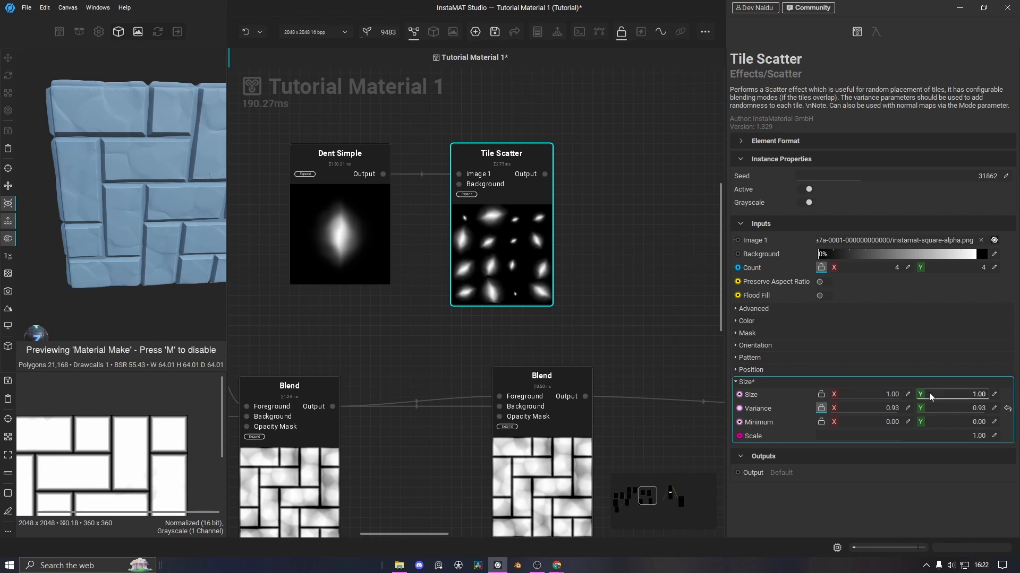
Set Tile Scatter Mask Density to 0.16, Count to 11, and size Variance to 0.71
click(744, 333)
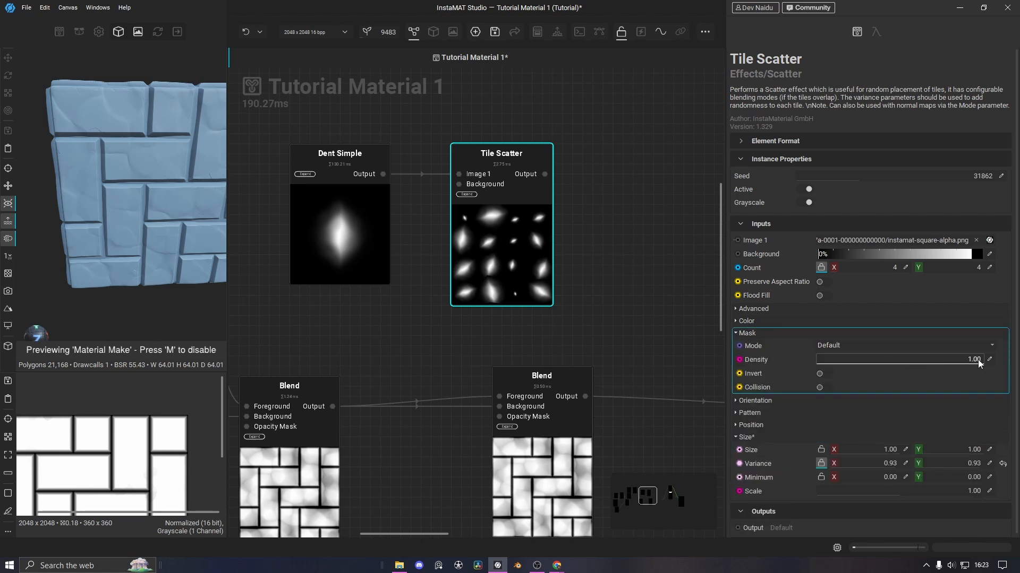
drag(980, 363, 890, 365)
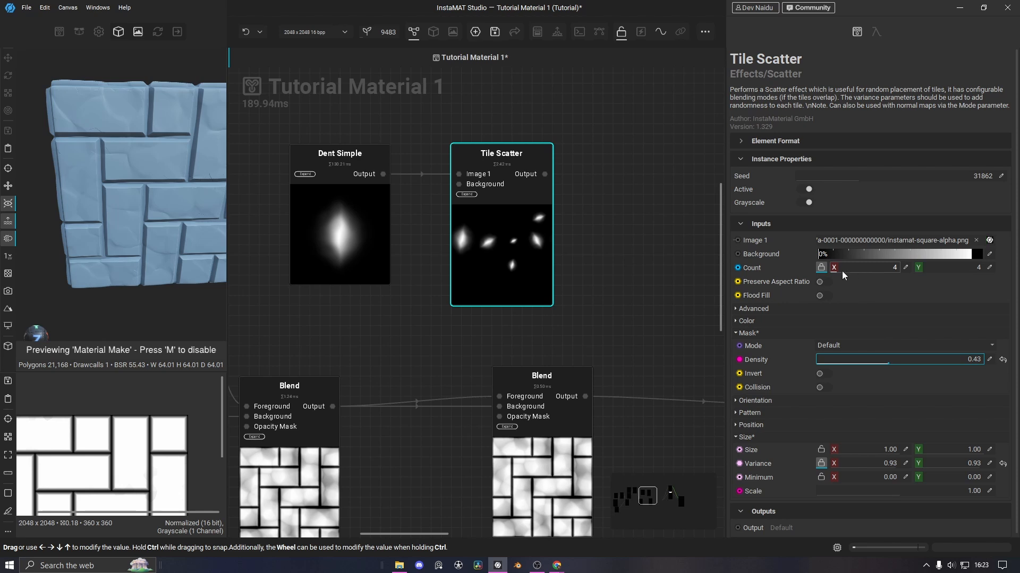
drag(843, 274, 851, 274)
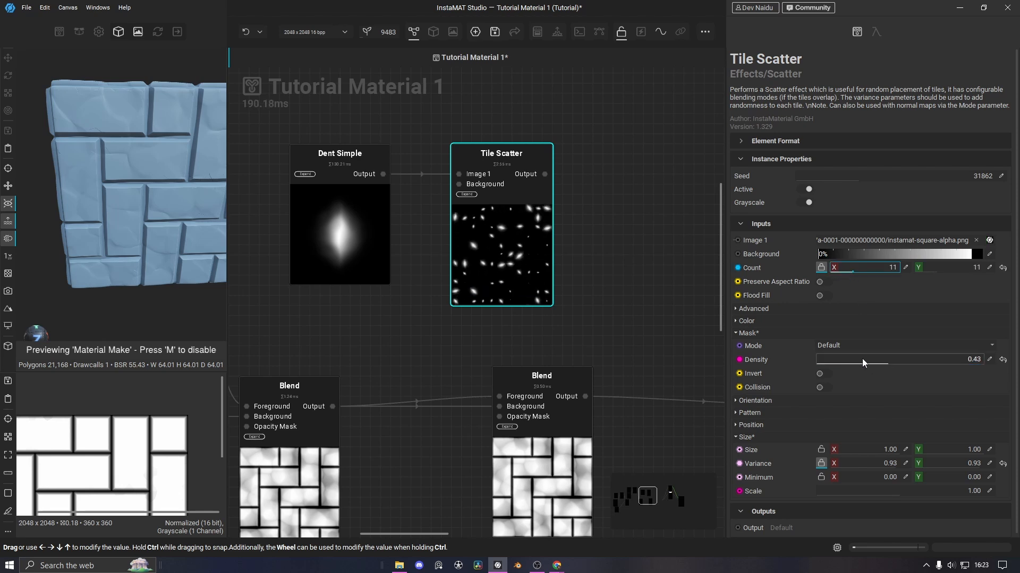
drag(866, 364, 843, 363)
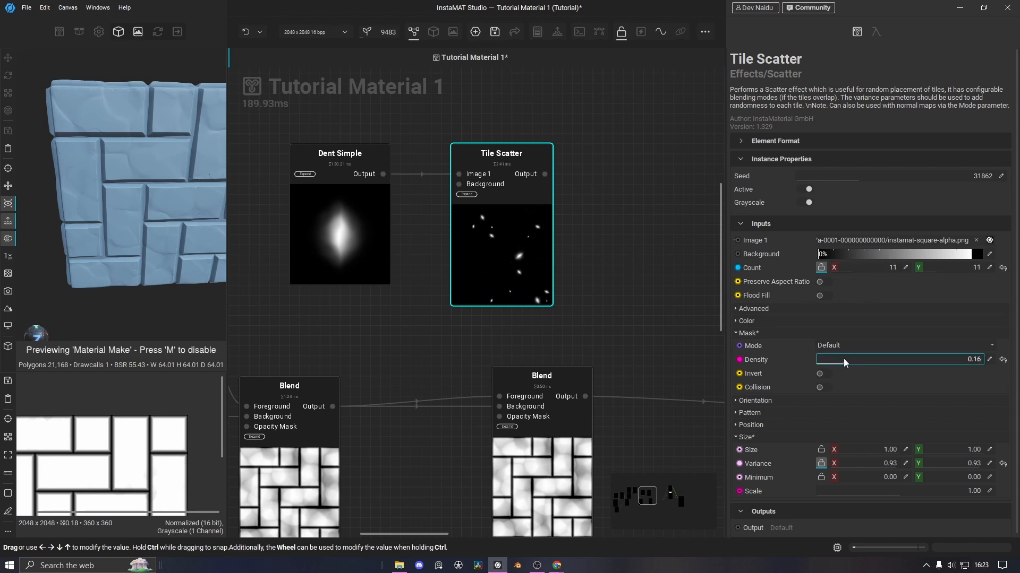
scroll(909, 384, down, 1)
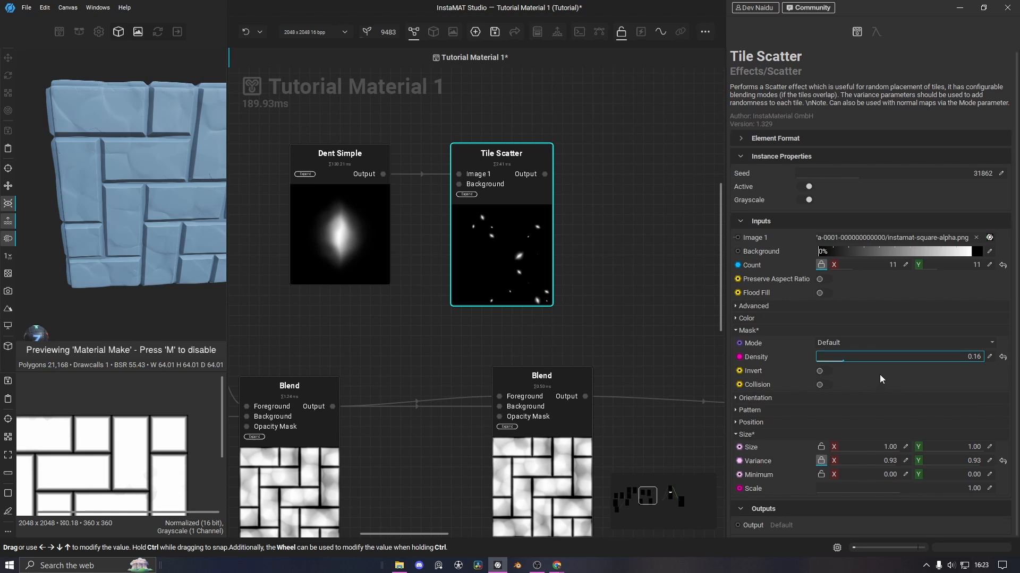
drag(880, 466, 891, 465)
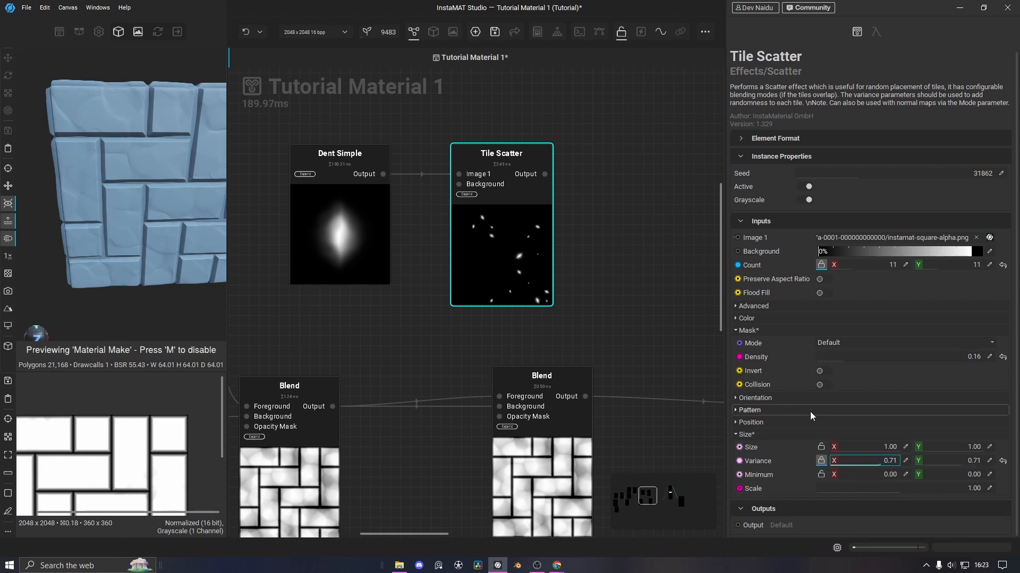
Raise the Tile Scatter's Luminance Variance to 0.89 for varied tile brightness
click(874, 345)
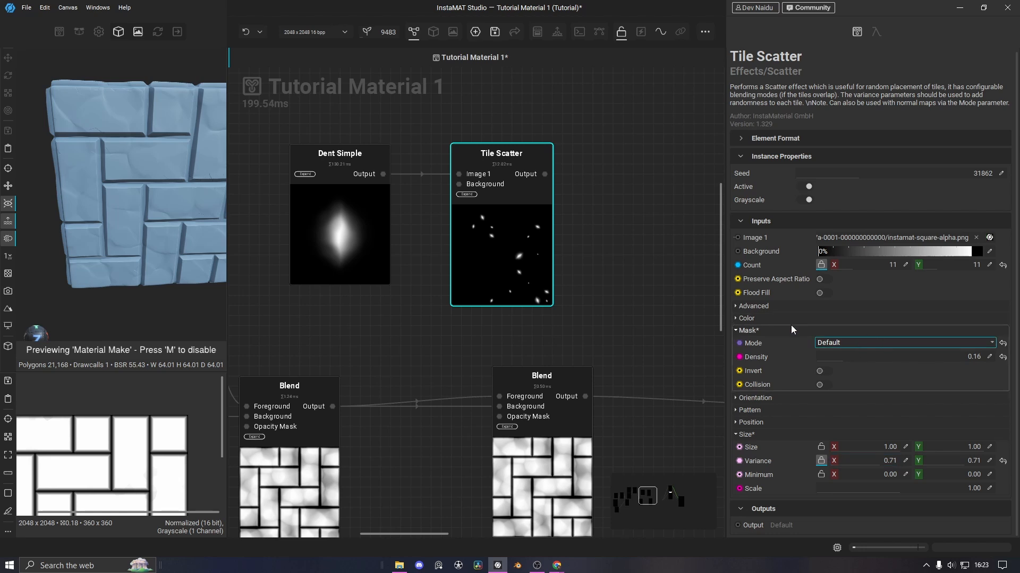
click(738, 306)
click(740, 319)
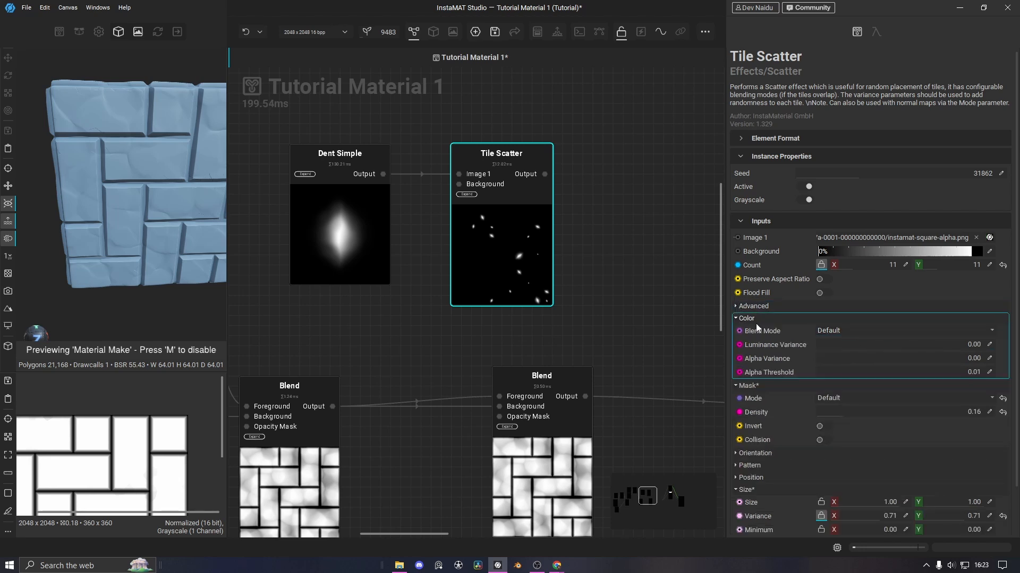
drag(838, 350, 853, 348)
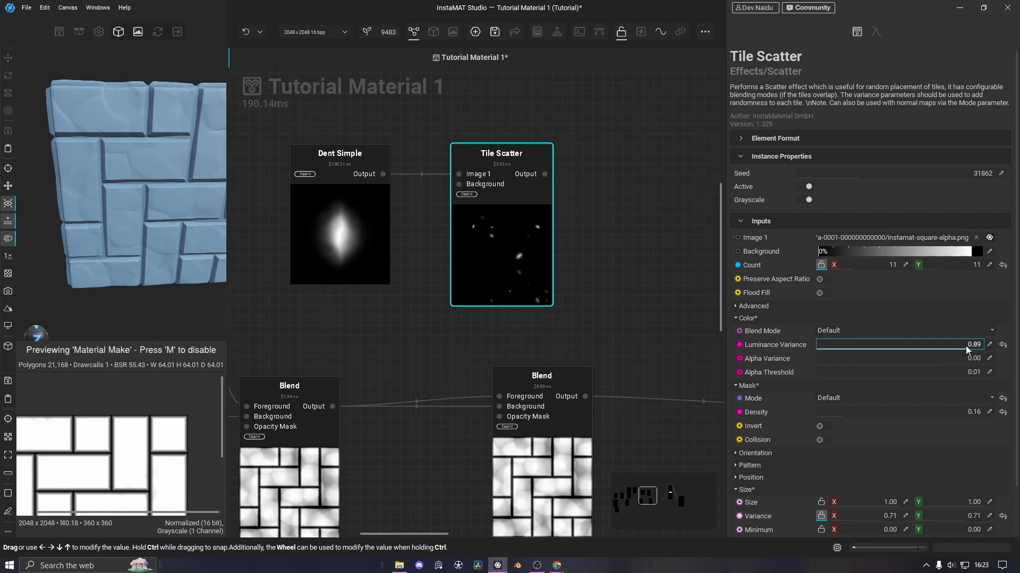
Set Offset Variance to 0.68 and pick a new random Seed, then deselect the node
scroll(854, 339, down, 1)
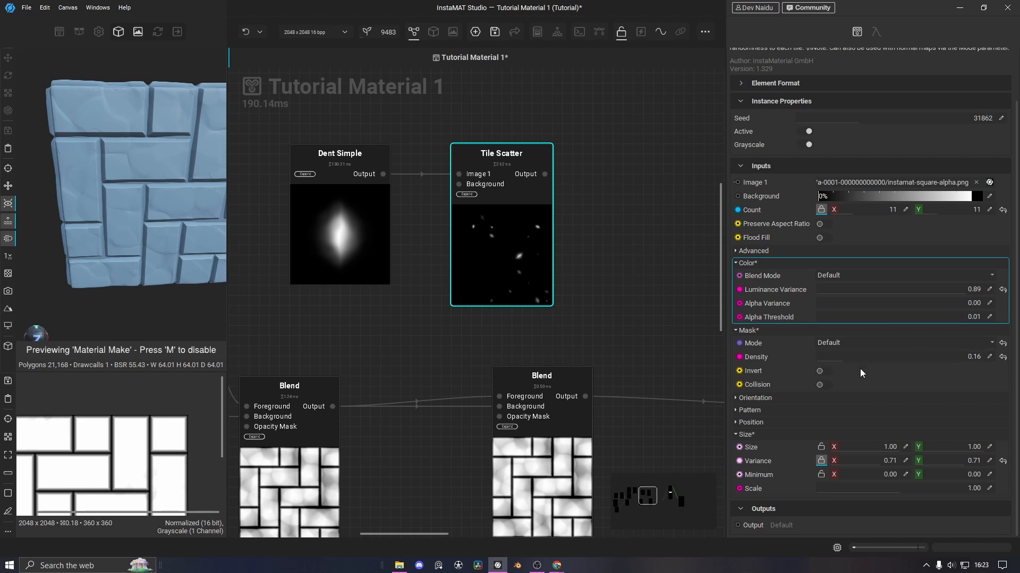
click(735, 423)
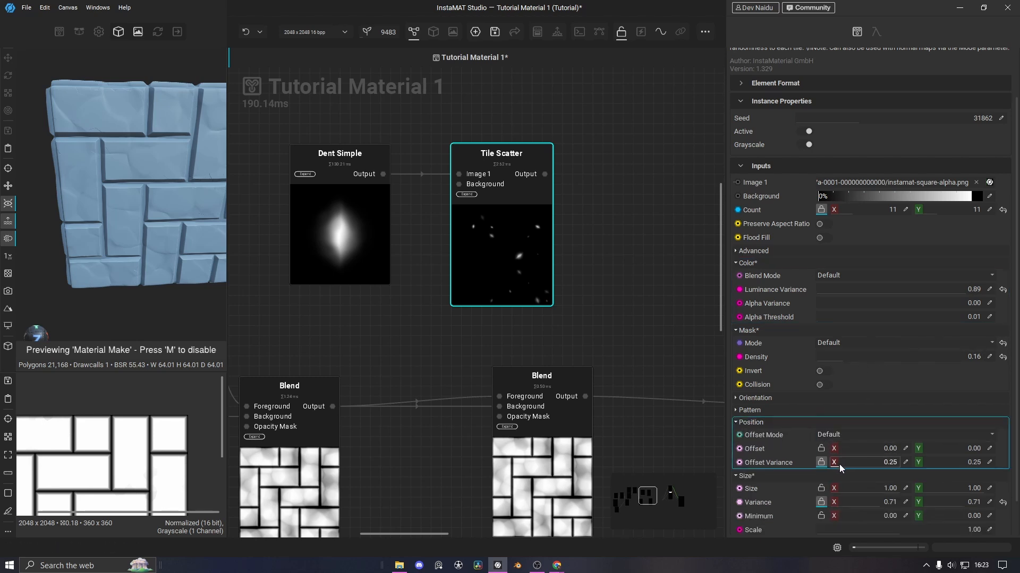
drag(840, 466, 909, 466)
drag(841, 470, 914, 467)
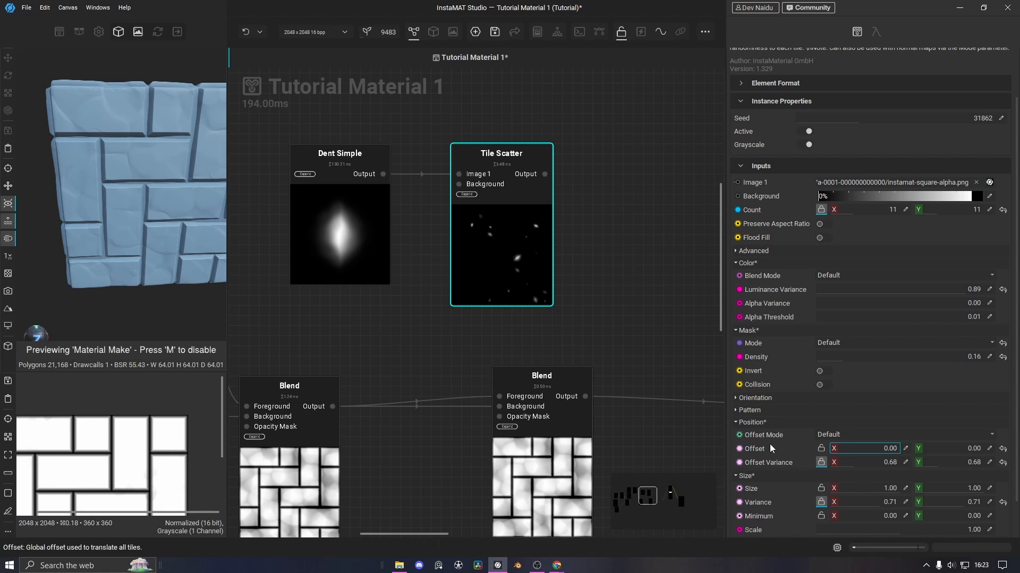
drag(940, 449, 906, 450)
click(884, 121)
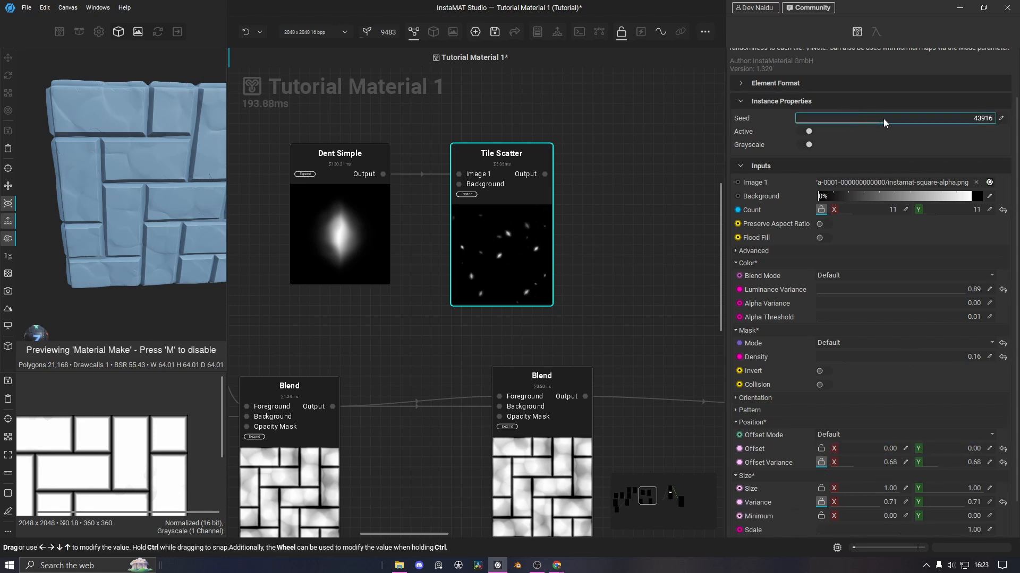
drag(884, 122, 890, 126)
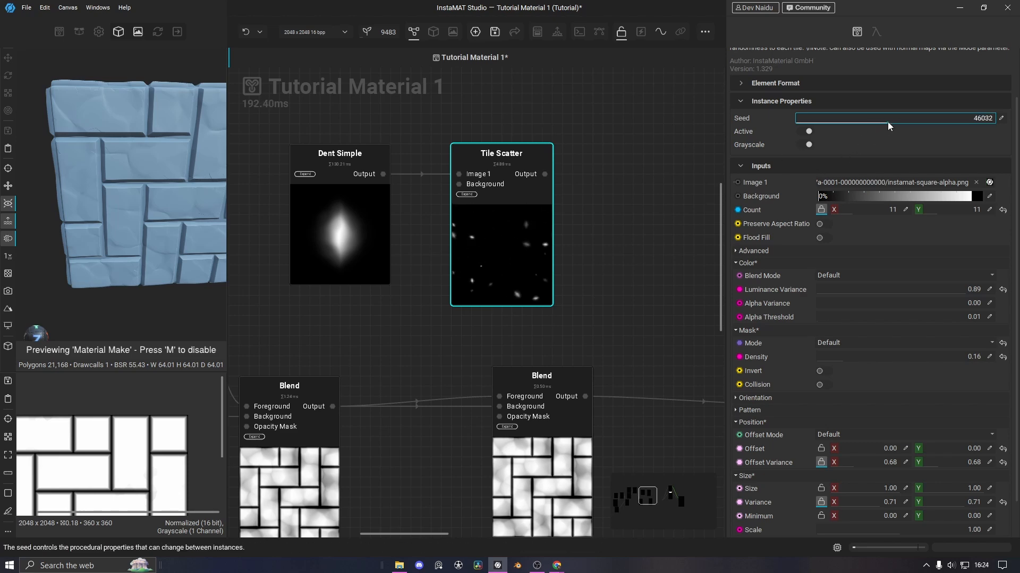
click(598, 256)
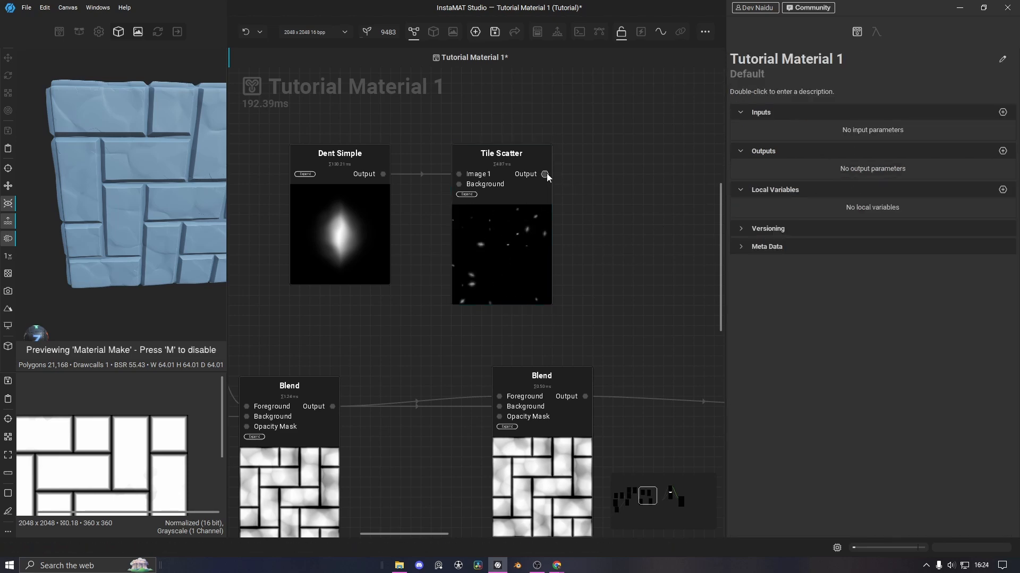
Wire Tile Scatter into the right Blend's Foreground and shift Tile Scatter and Dent Simple left
drag(546, 173, 499, 396)
drag(476, 245, 419, 244)
drag(343, 238, 295, 239)
drag(447, 244, 423, 244)
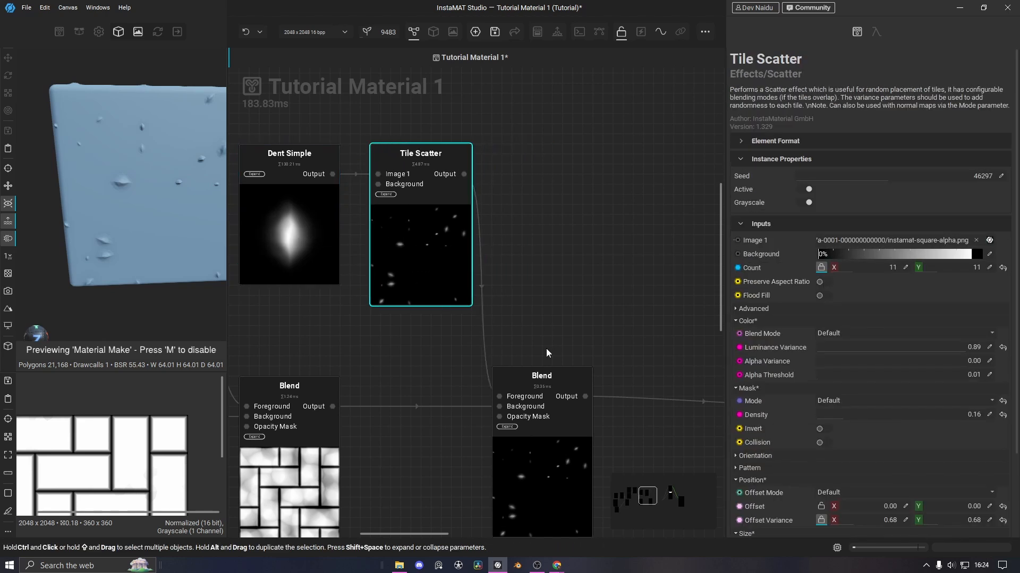
Set the right Blend to Subtract mode and lower its Opacity
click(546, 378)
click(810, 253)
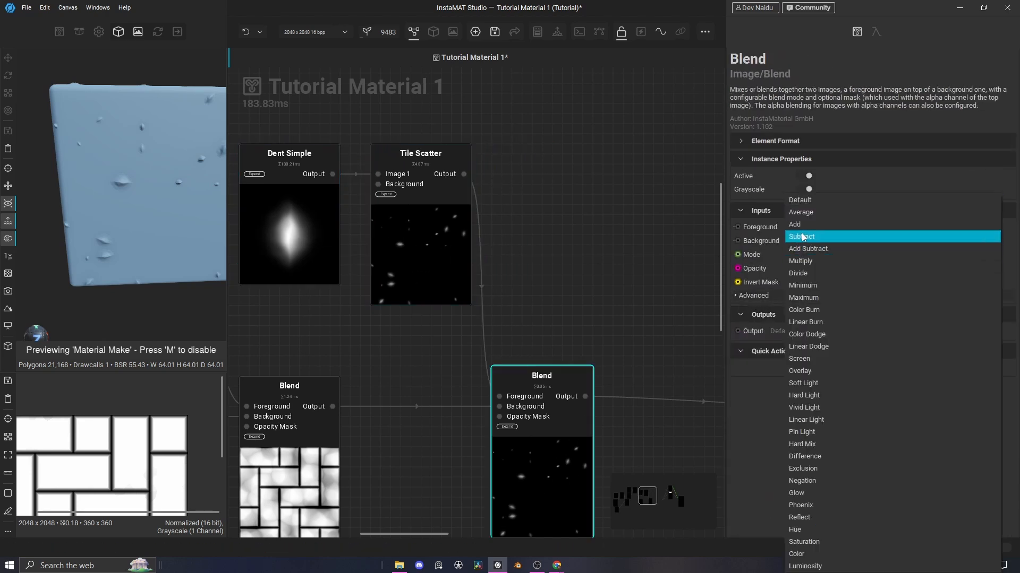
click(803, 237)
scroll(185, 163, up, 2)
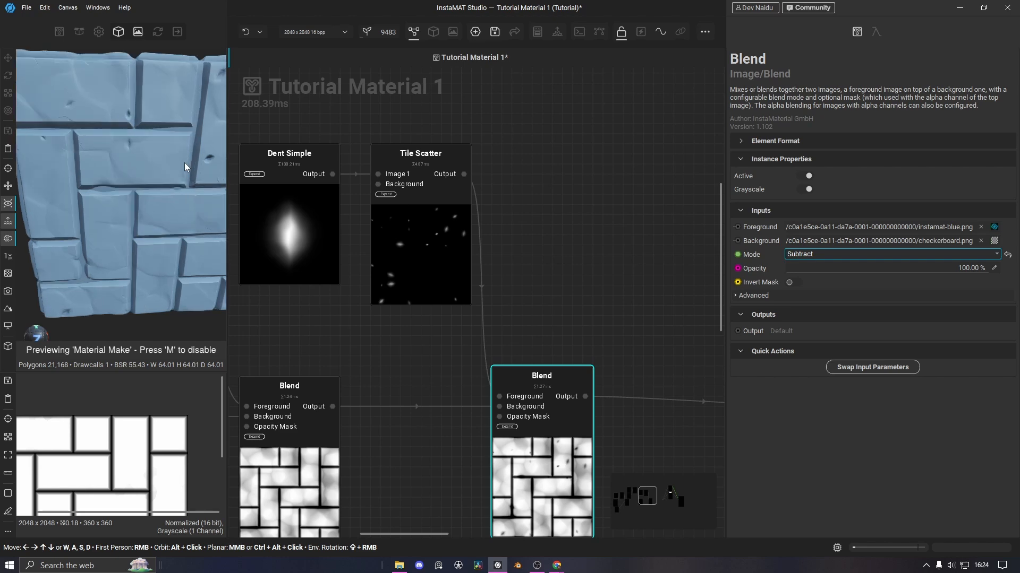
scroll(114, 248, down, 2)
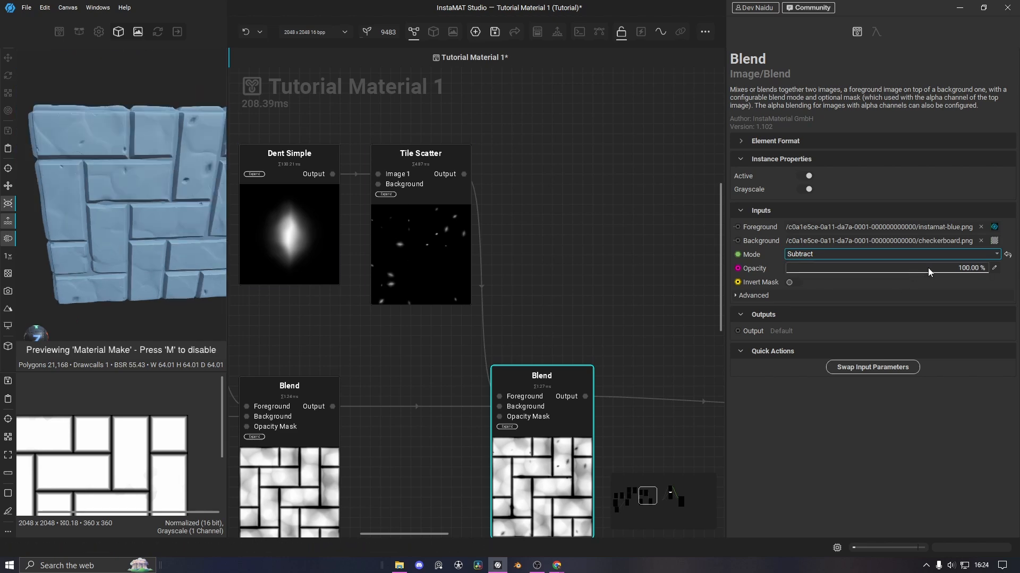
drag(979, 272, 857, 275)
Reduce Tile Scatter Count to 7, fine-tune Blend Opacity, and orbit the preview to inspect dents
click(382, 239)
scroll(876, 382, down, 3)
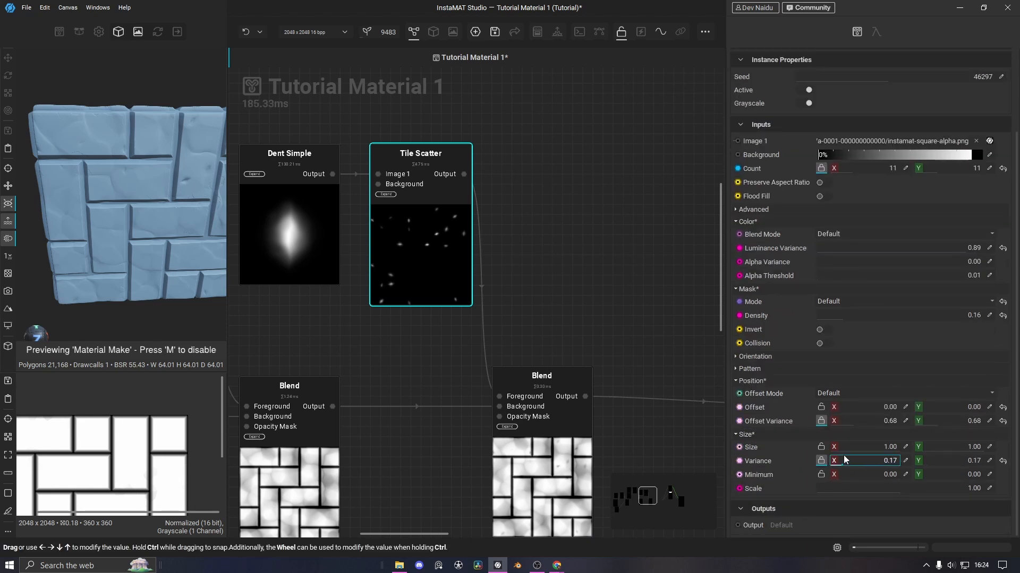
drag(852, 170, 843, 171)
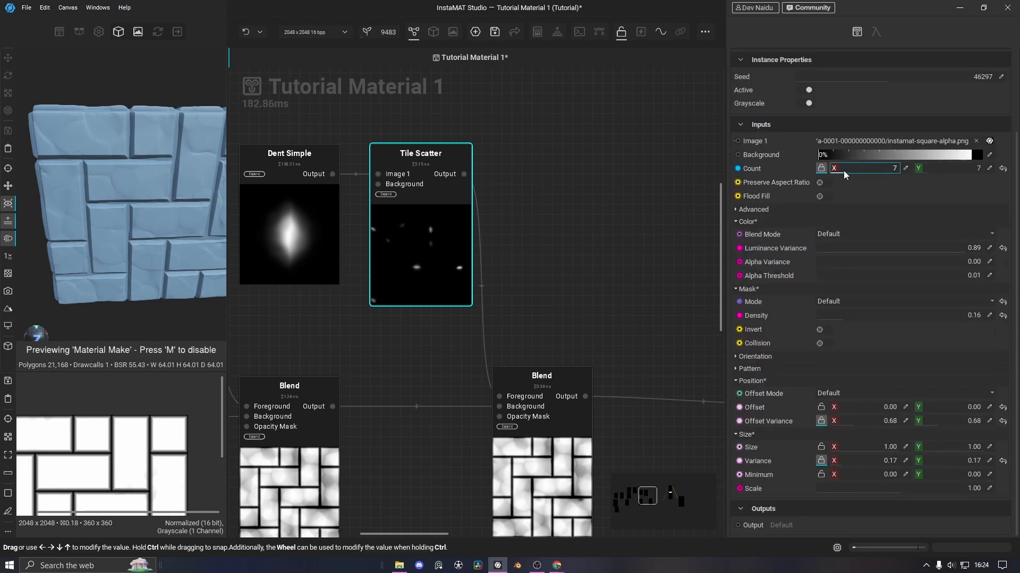
click(567, 451)
drag(857, 270, 848, 273)
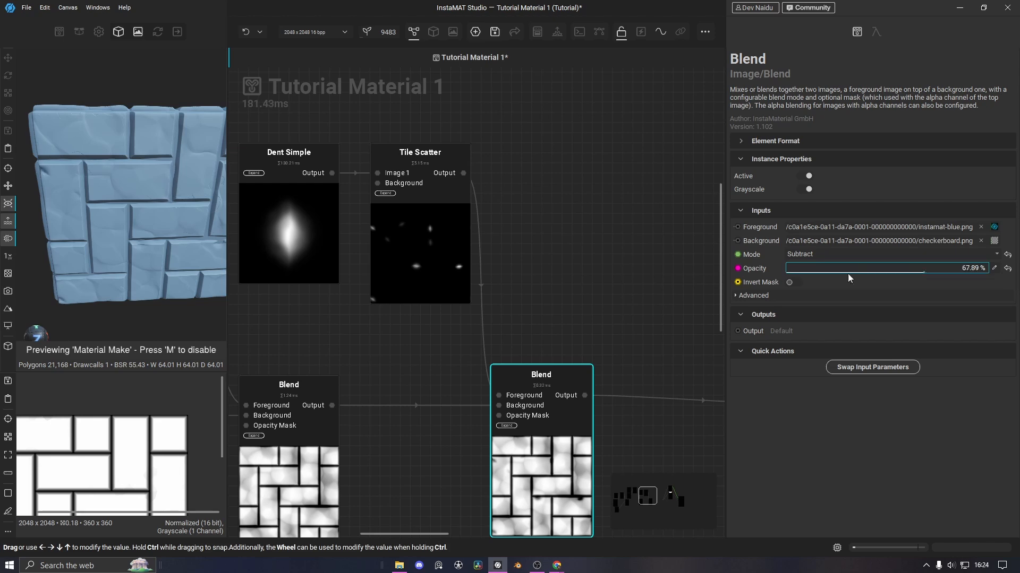
drag(943, 270, 936, 271)
middle_drag(514, 293, 584, 299)
click(494, 267)
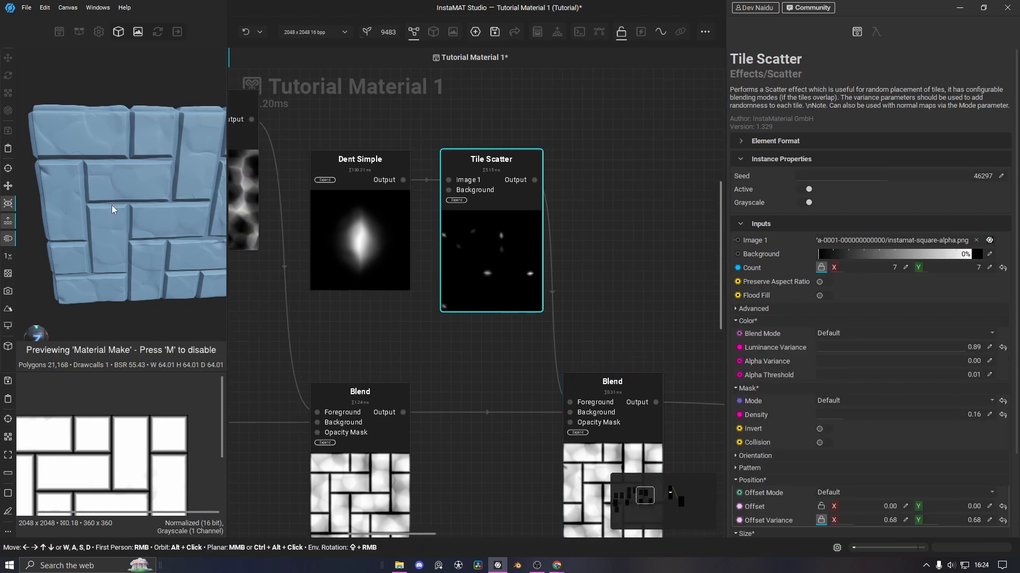
alt+drag(111, 205, 184, 239)
scroll(624, 299, down, 5)
Move Dent Simple and Tile Scatter up-right and the Blend node to the right
scroll(622, 299, up, 1)
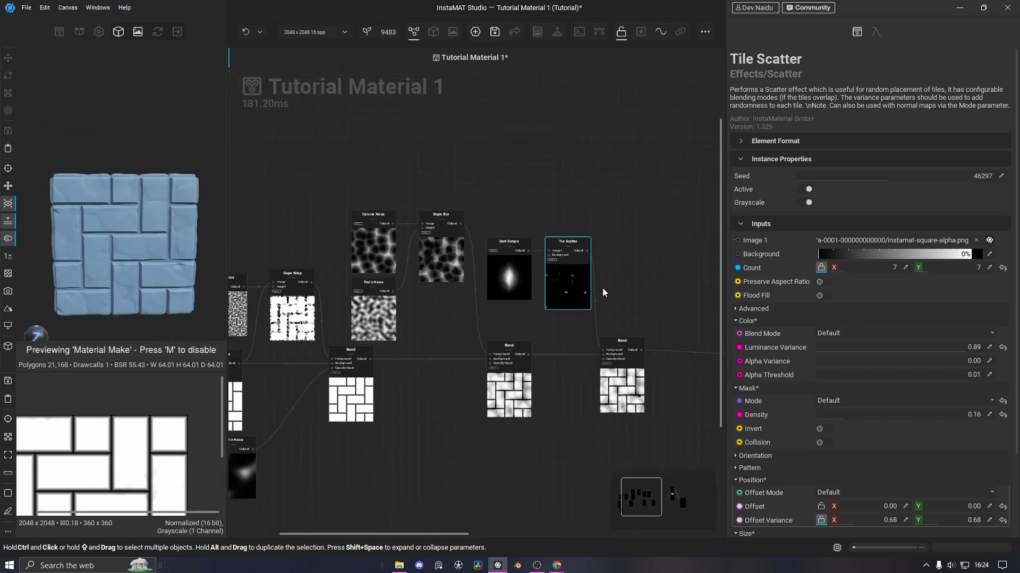
middle_drag(529, 271, 514, 253)
drag(494, 196, 566, 260)
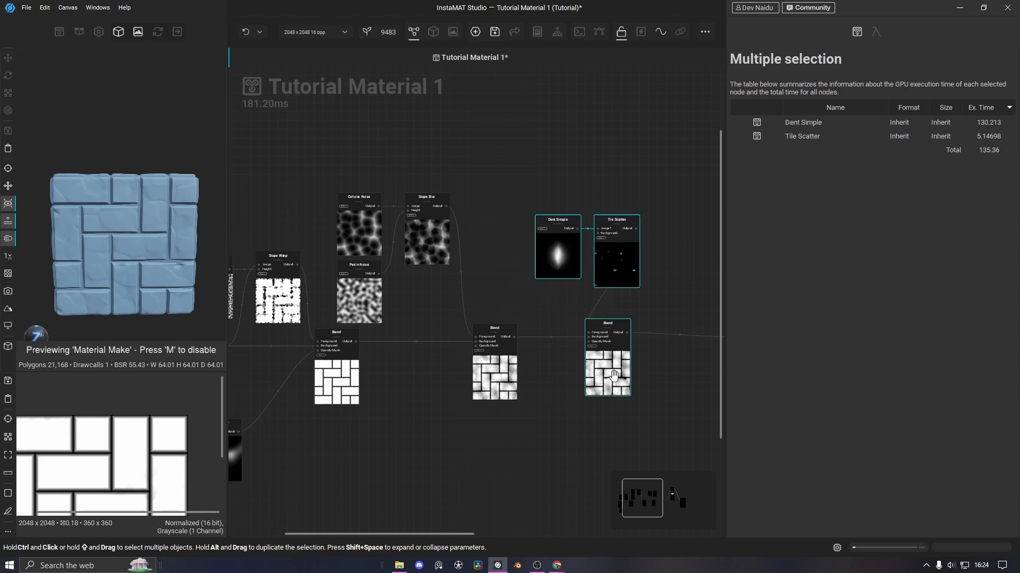
drag(614, 376, 688, 377)
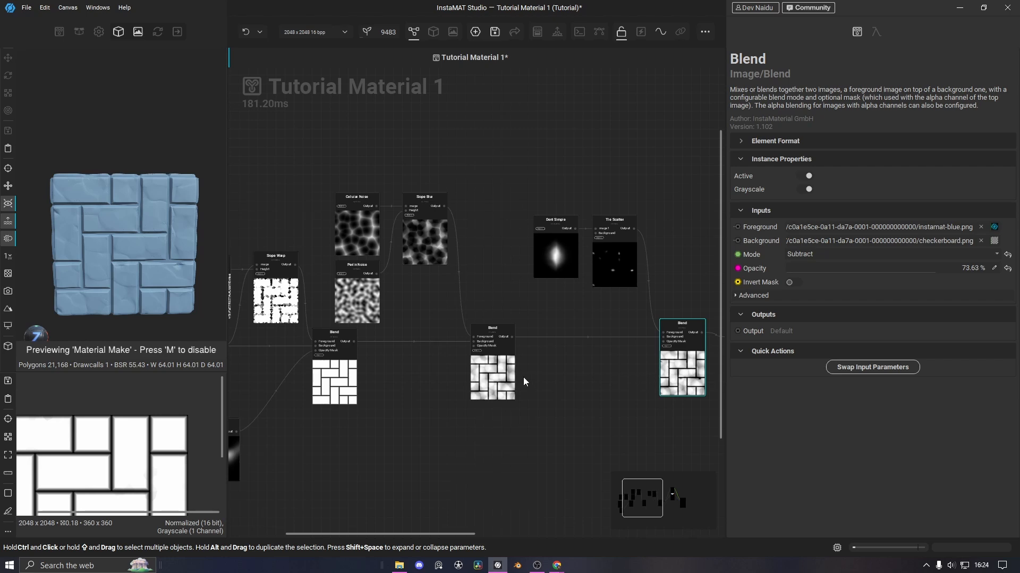
Shift Perlin Noise, Slope Warp and Brick Generator left and raise the lower Perlin Noise beside Blend
middle_drag(378, 393, 544, 365)
drag(306, 230, 502, 375)
middle_drag(473, 363, 439, 362)
drag(269, 219, 368, 285)
drag(335, 345, 285, 340)
drag(456, 355, 420, 349)
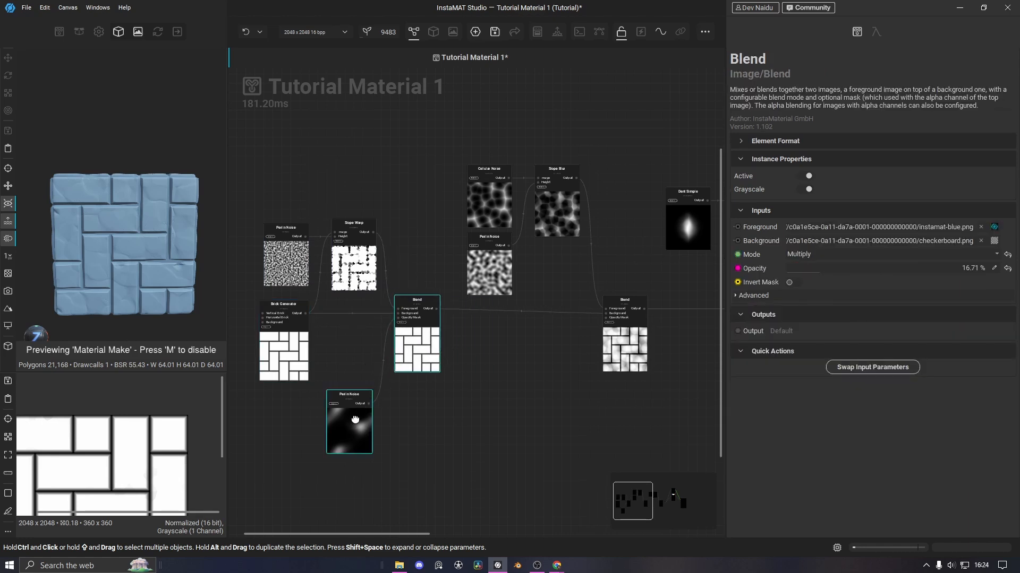
drag(352, 427, 356, 363)
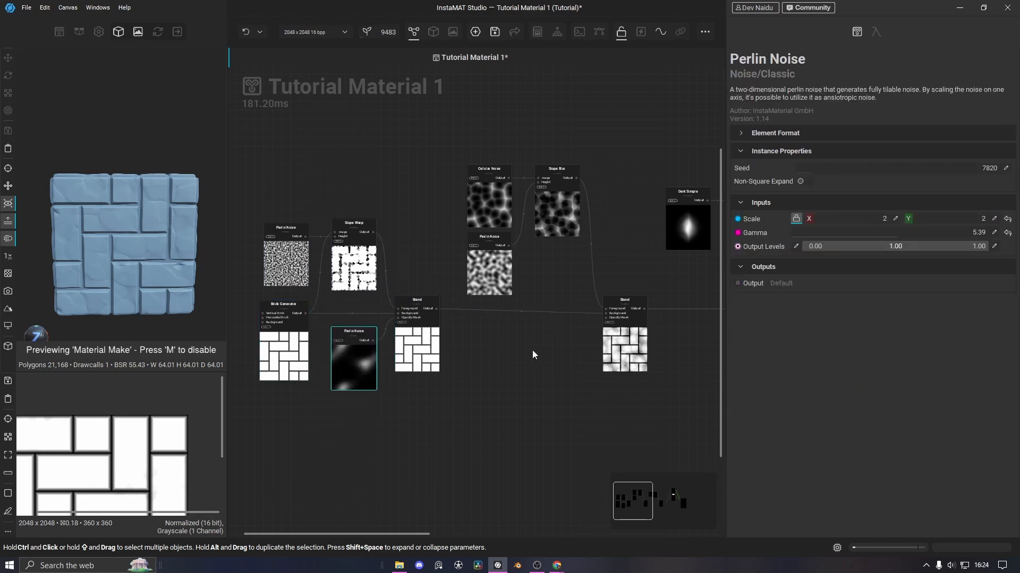
Straighten the second Blend's link and align the reroute point with the output nodes
middle_drag(533, 351, 477, 362)
drag(559, 353, 553, 349)
middle_drag(643, 362, 426, 360)
drag(550, 358, 549, 354)
middle_drag(603, 332, 495, 332)
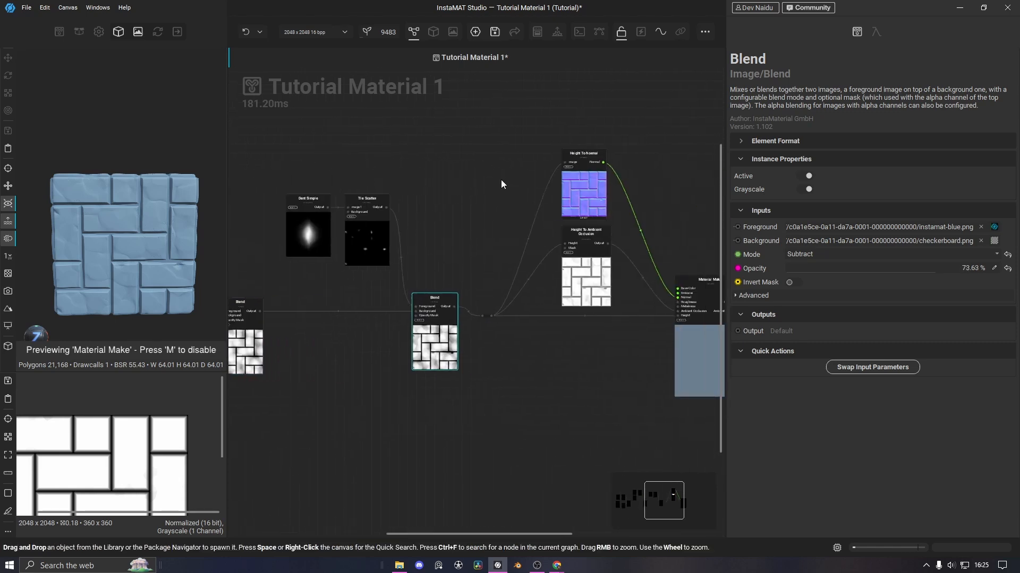
drag(501, 184, 711, 389)
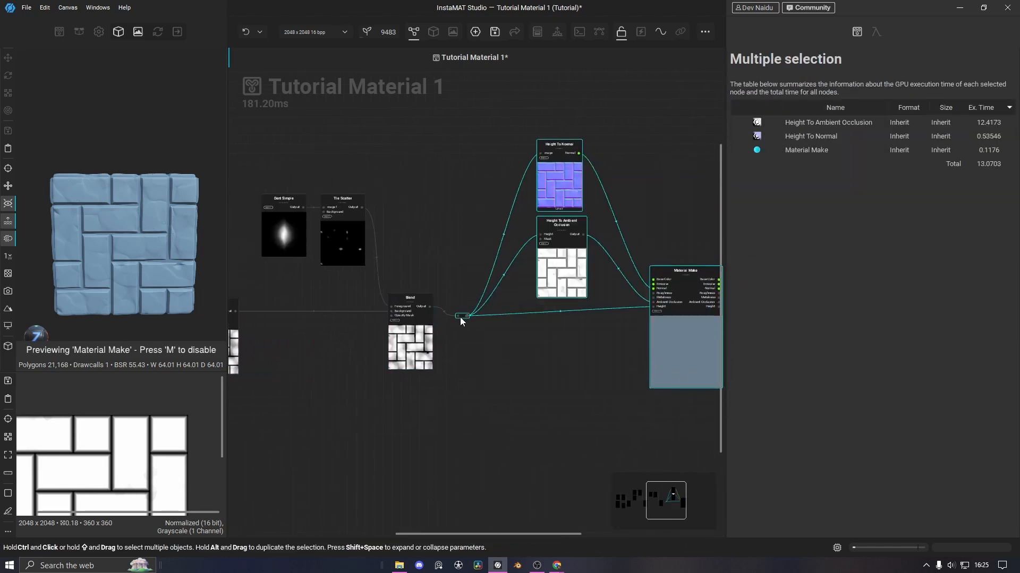
drag(460, 313, 460, 305)
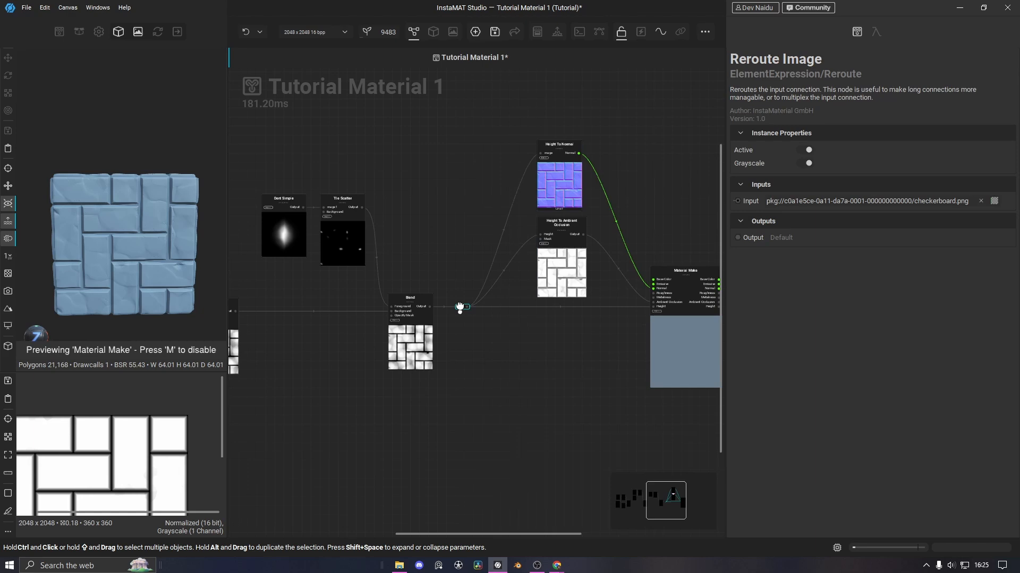
Select the five tile-generating nodes including Brick Generator, Perlin Noise and Slope Warp
click(502, 361)
middle_drag(366, 429, 601, 431)
middle_drag(454, 344, 564, 322)
middle_drag(407, 378, 602, 374)
drag(288, 143, 536, 386)
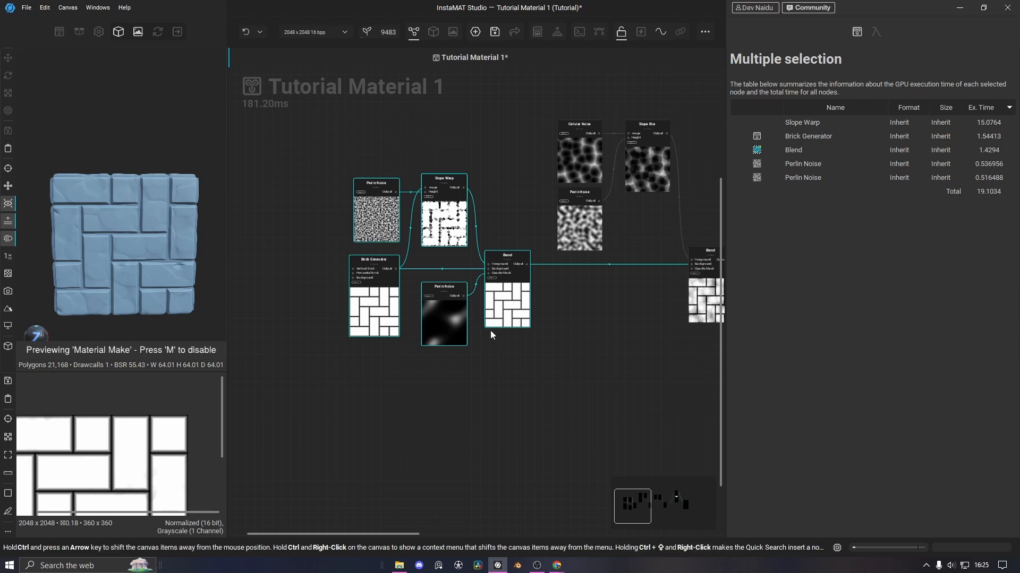
Wrap the tile-generating nodes in a comment frame named 'Tile Generator'
right_click(505, 317)
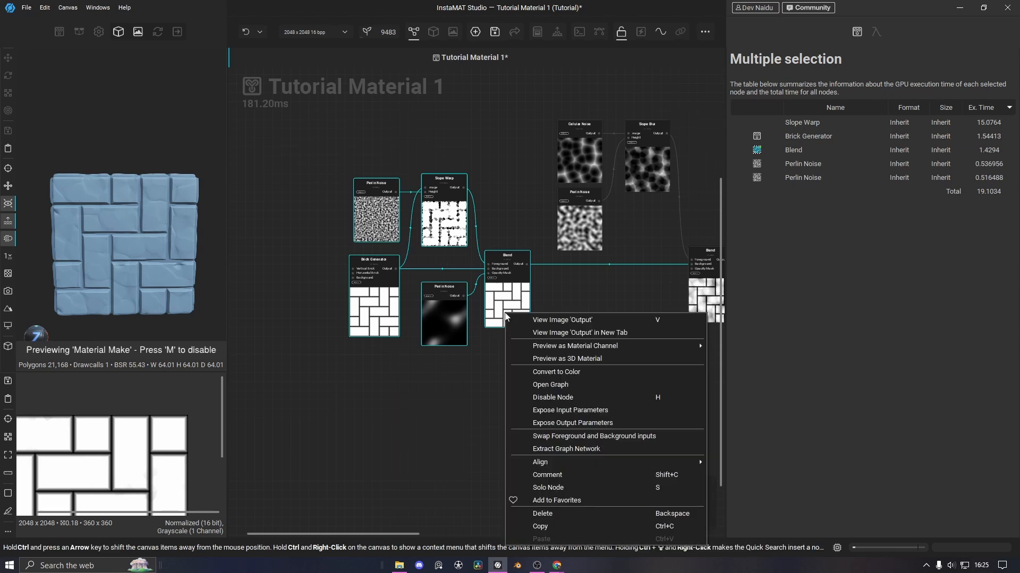
click(565, 474)
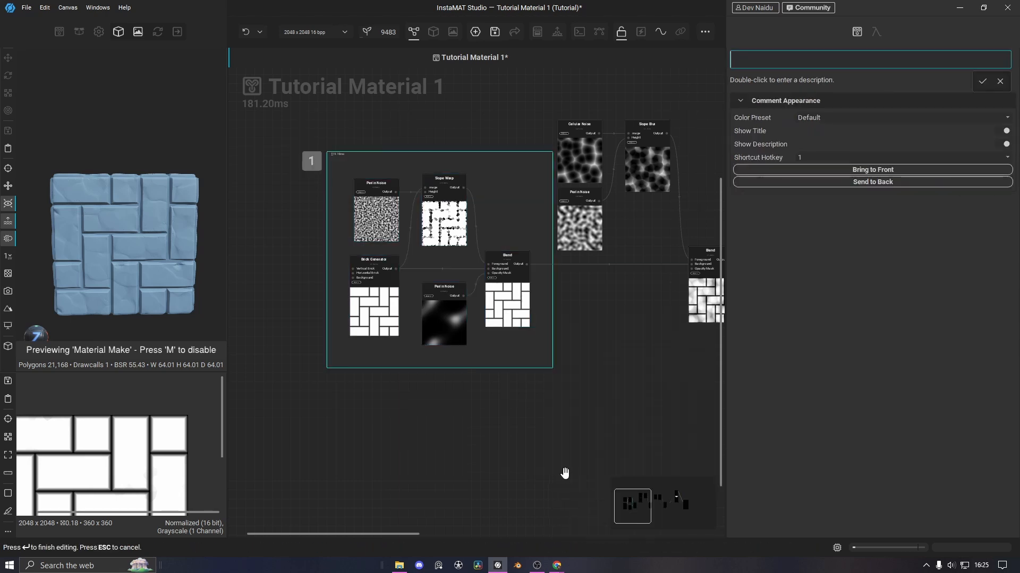
drag(497, 162, 452, 164)
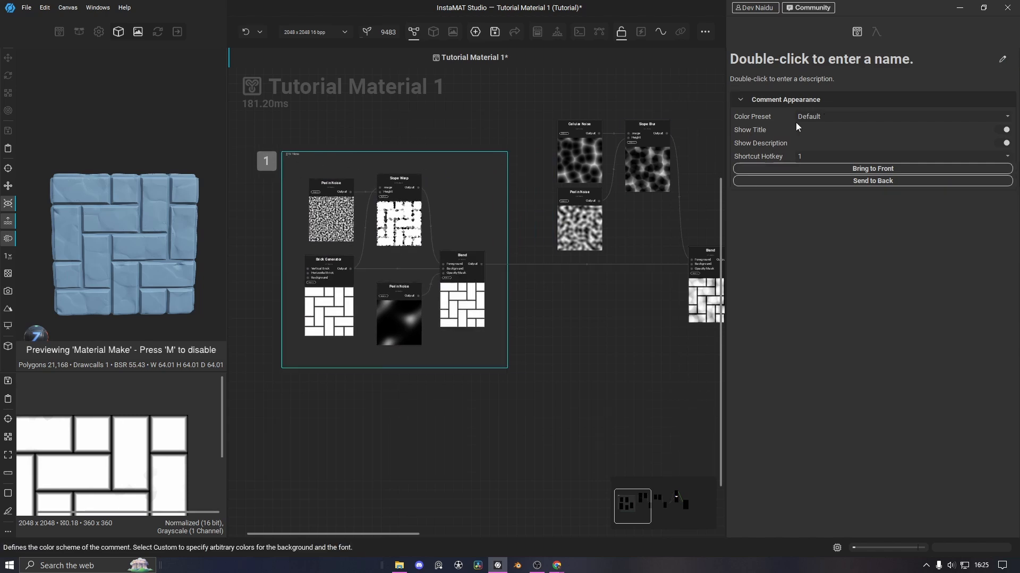
click(1002, 59)
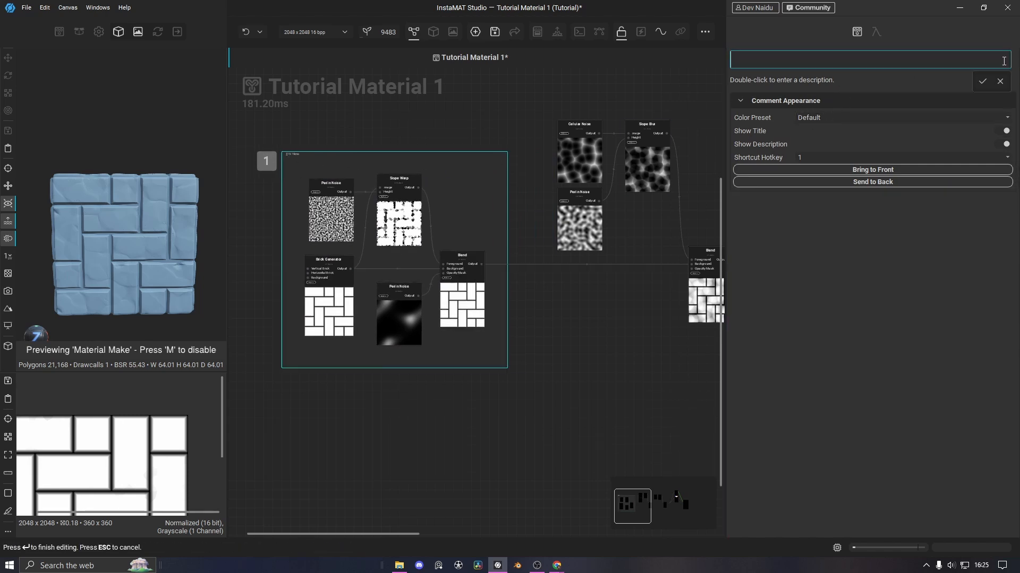
text(Tile Generator)
key(Return)
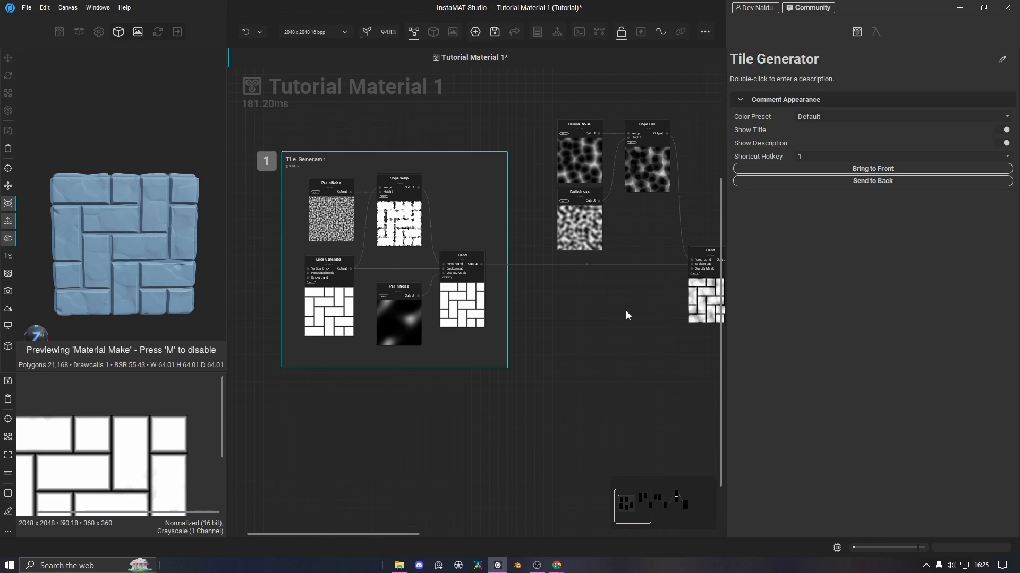
click(621, 312)
Wrap the four cellular noise nodes in a comment frame named 'Cellular Noise'
middle_drag(619, 314, 457, 311)
drag(384, 96, 570, 296)
key(c)
double_click(769, 62)
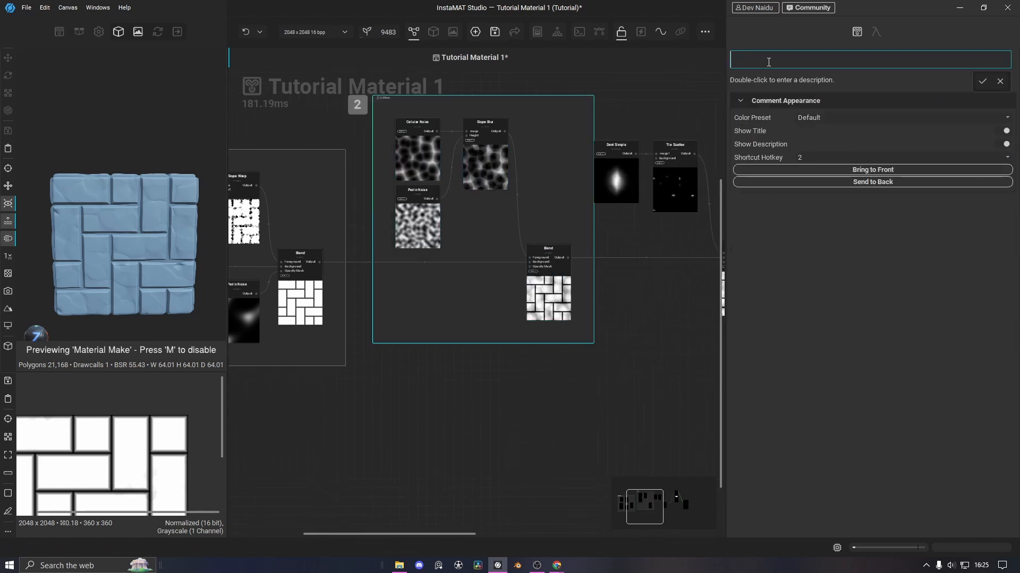
text(Cellular Noise)
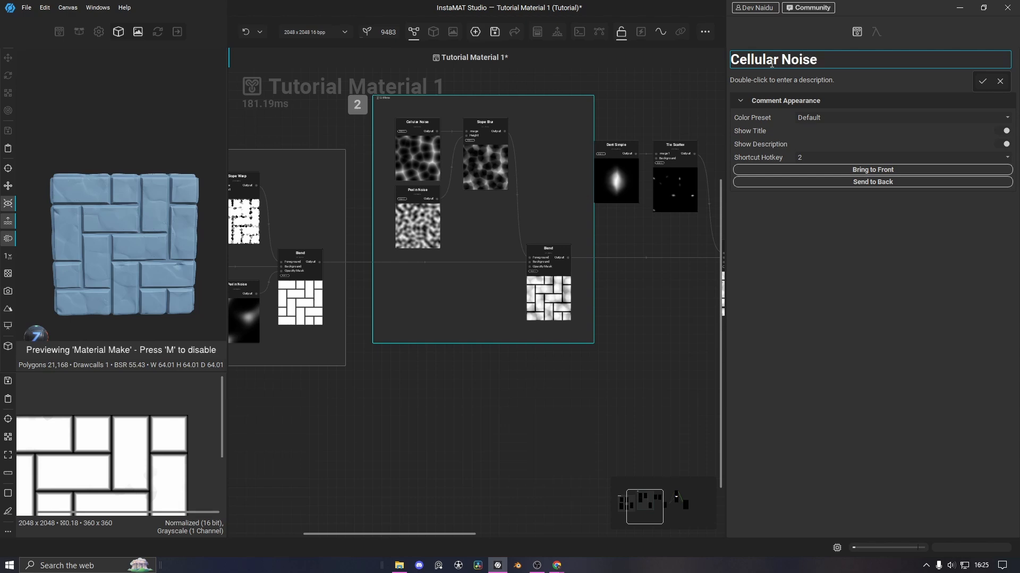
key(Return)
Wrap the three dent nodes in a comment frame named 'Dents'
middle_drag(677, 313, 499, 314)
drag(433, 110, 571, 252)
key(c)
double_click(768, 63)
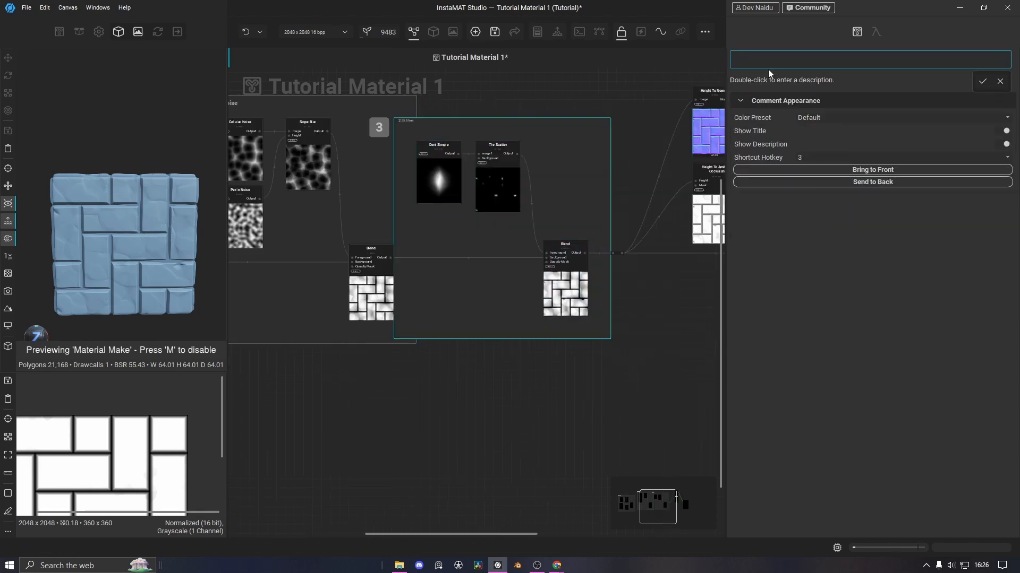
text(Dents)
key(Return)
Shift the Tile Generator comment left and nudge the first Blend node right
key(2)
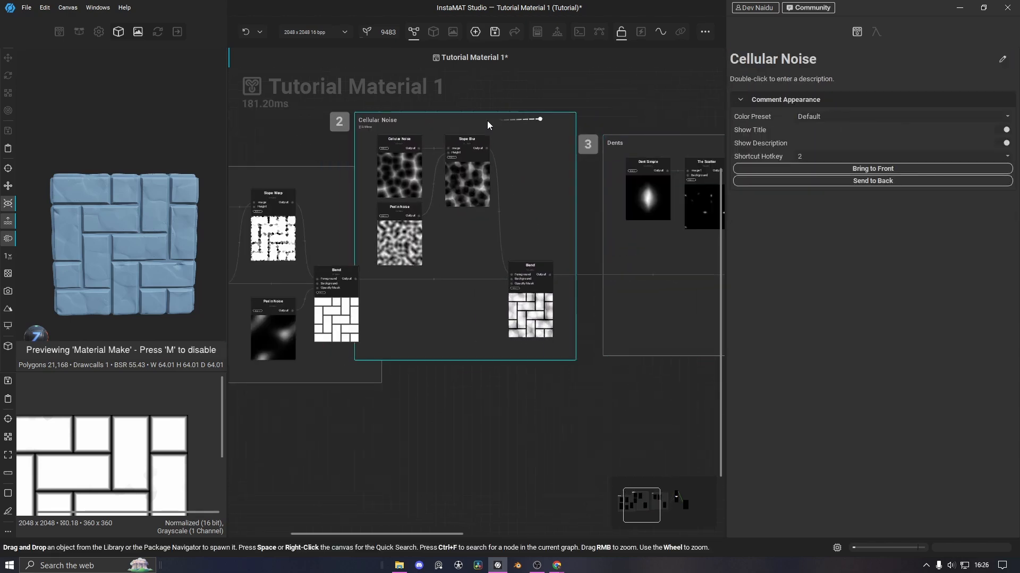
middle_drag(487, 125, 622, 135)
drag(407, 184, 348, 190)
drag(412, 313, 416, 314)
middle_drag(594, 427, 513, 417)
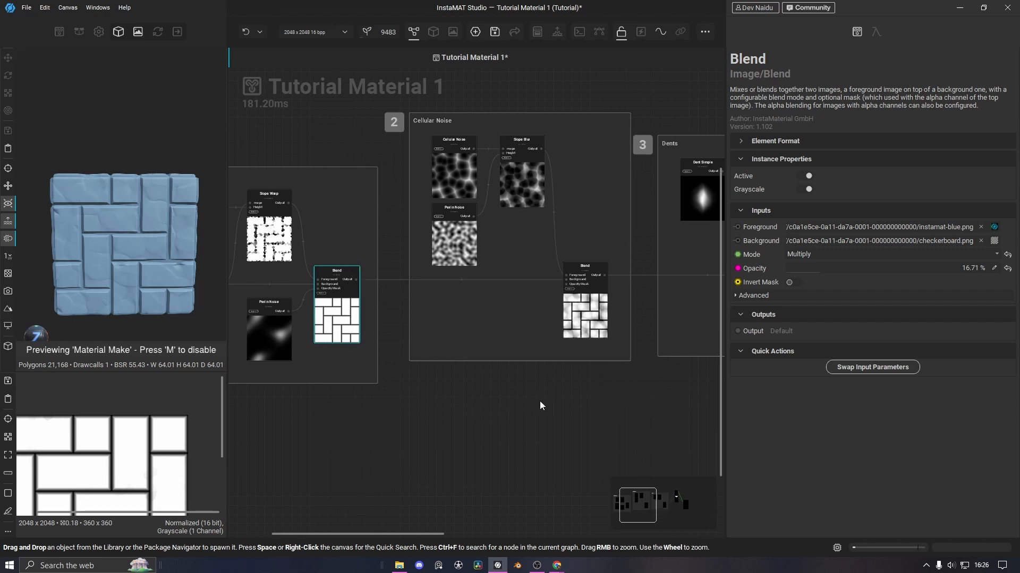
middle_drag(575, 446, 271, 384)
Add a Height To Curvature node fed from the height reroute
scroll(489, 414, down, 3)
middle_drag(517, 348, 473, 368)
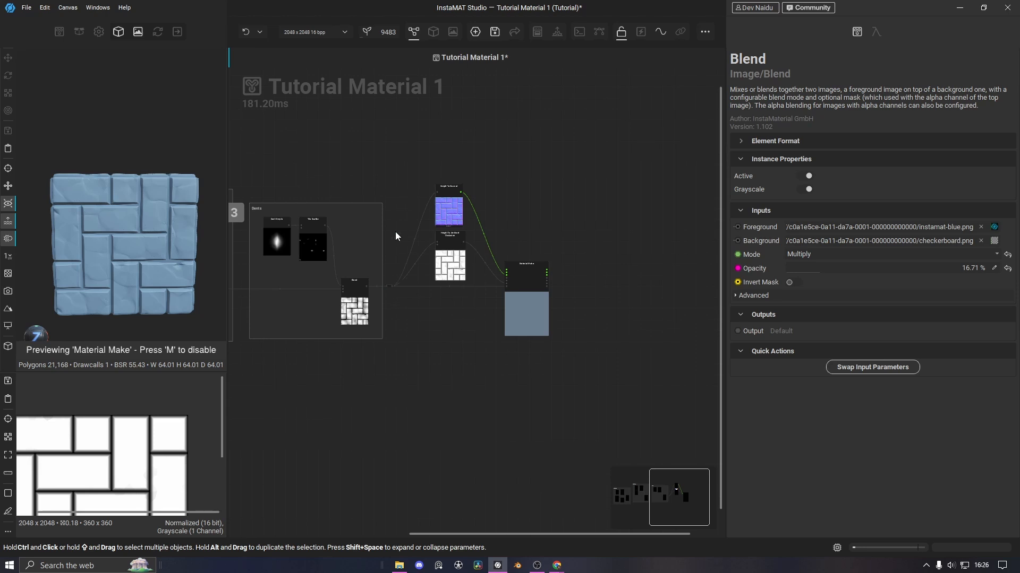
middle_drag(417, 178, 410, 261)
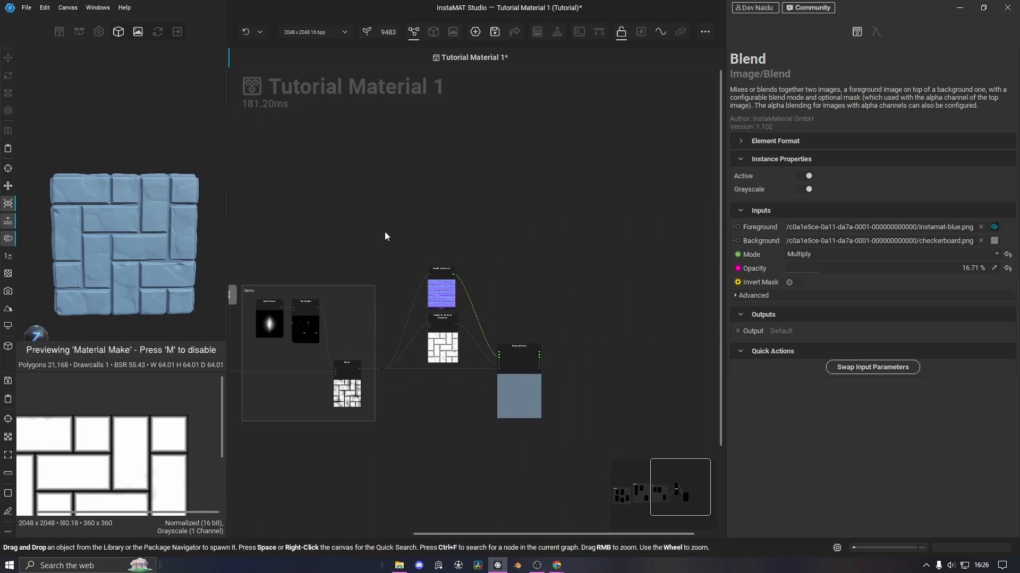
scroll(388, 336, up, 3)
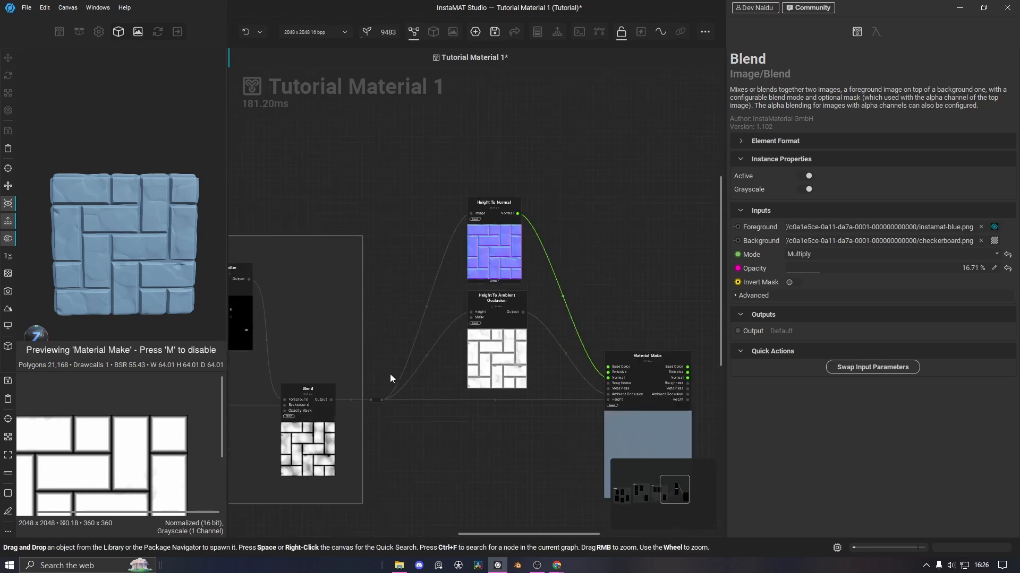
drag(383, 396, 452, 133)
text(height to)
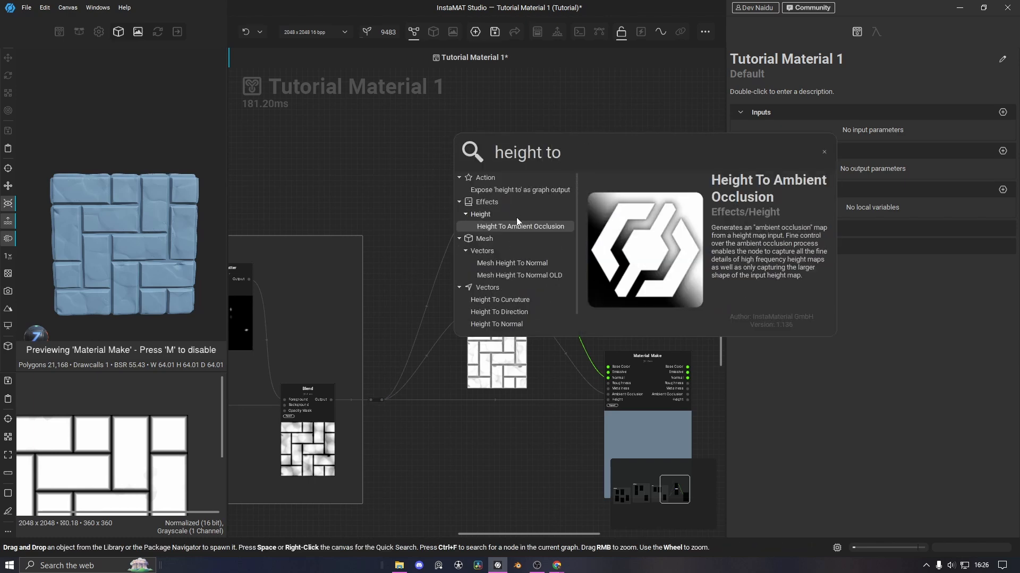
click(500, 300)
drag(494, 183, 495, 125)
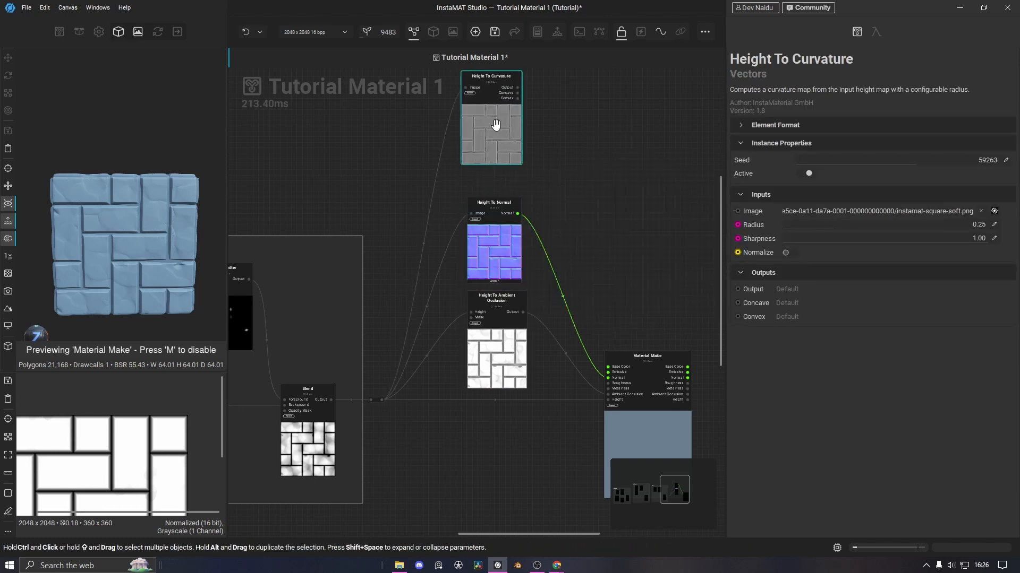
Preview the curvature output in an enlarged, centred 2D view
click(518, 88)
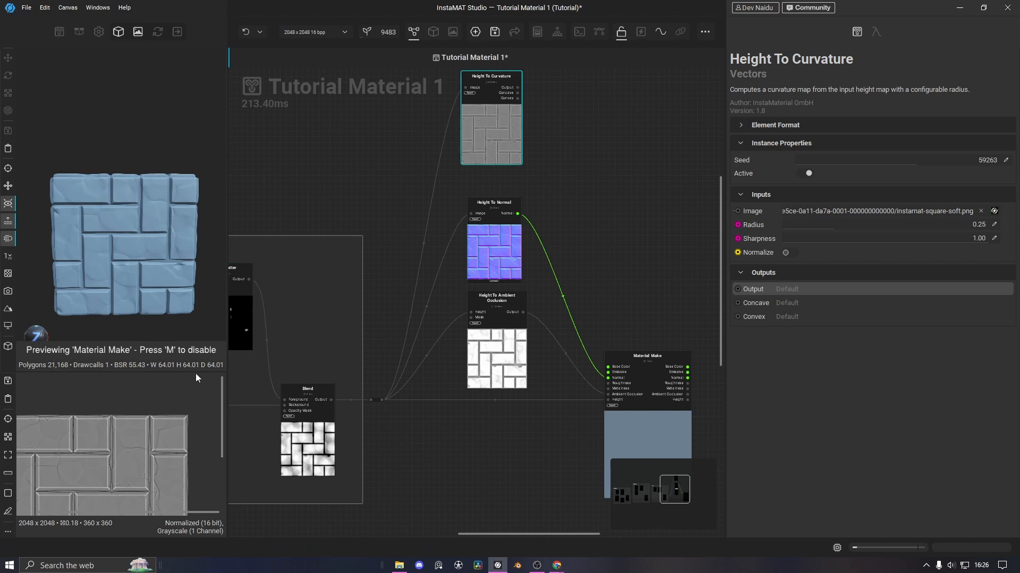
drag(196, 374, 174, 287)
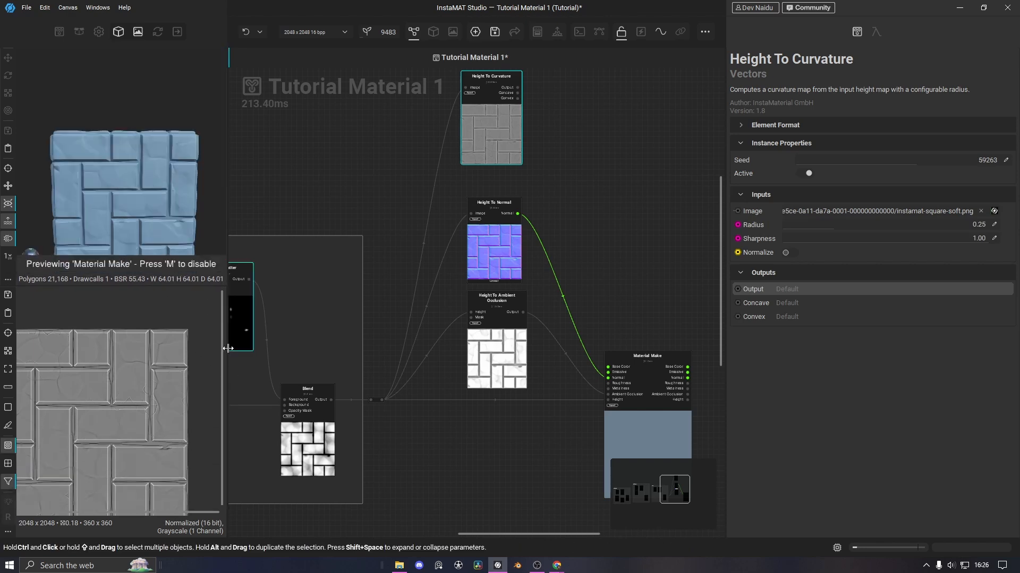
drag(228, 350, 285, 345)
middle_drag(165, 395, 222, 372)
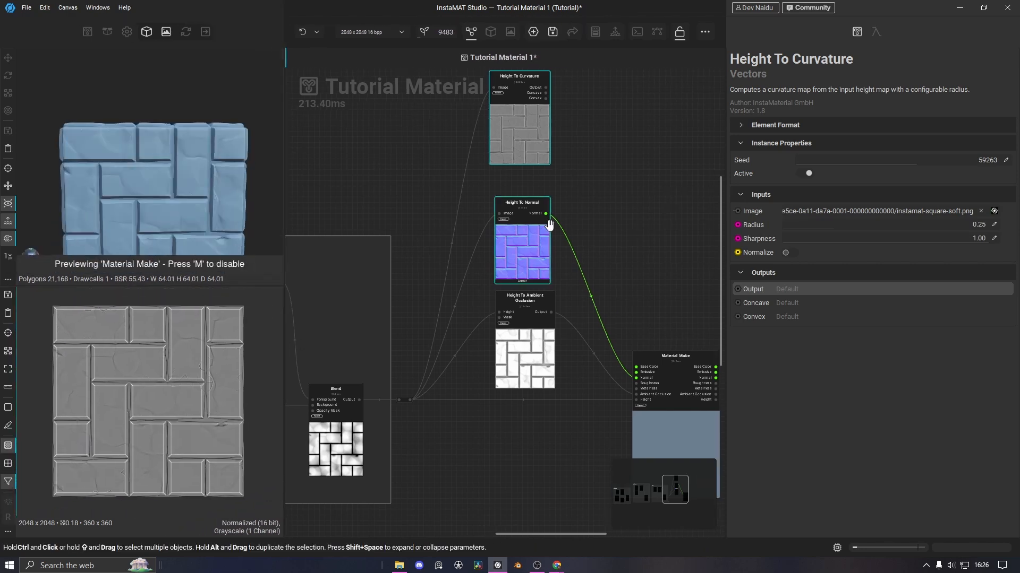
middle_drag(634, 163, 584, 255)
scroll(503, 202, up, 5)
Add a Gradient Map node on the curvature output, aligned with Height To Curvature
click(483, 144)
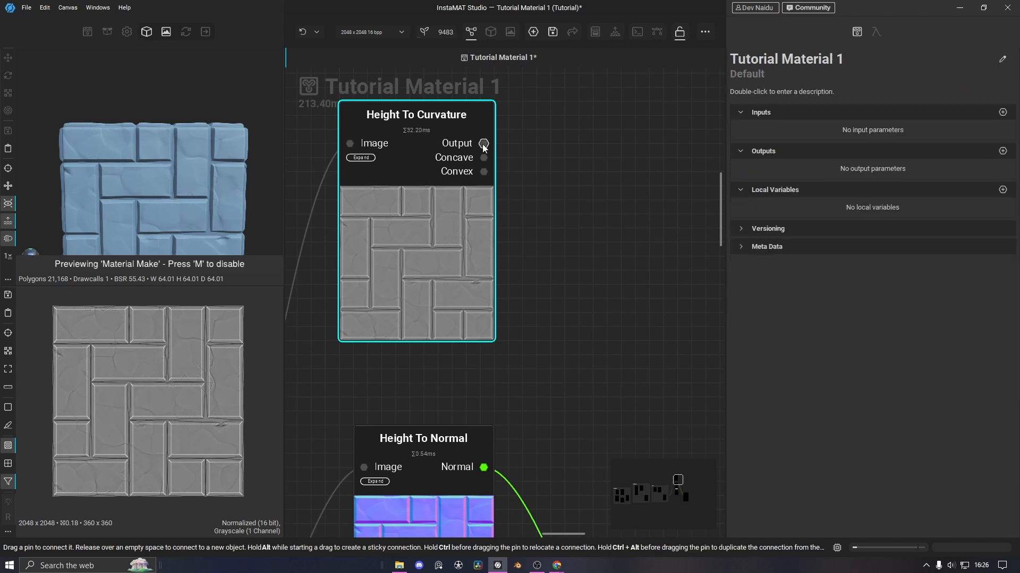
drag(545, 149, 549, 148)
text(gradient)
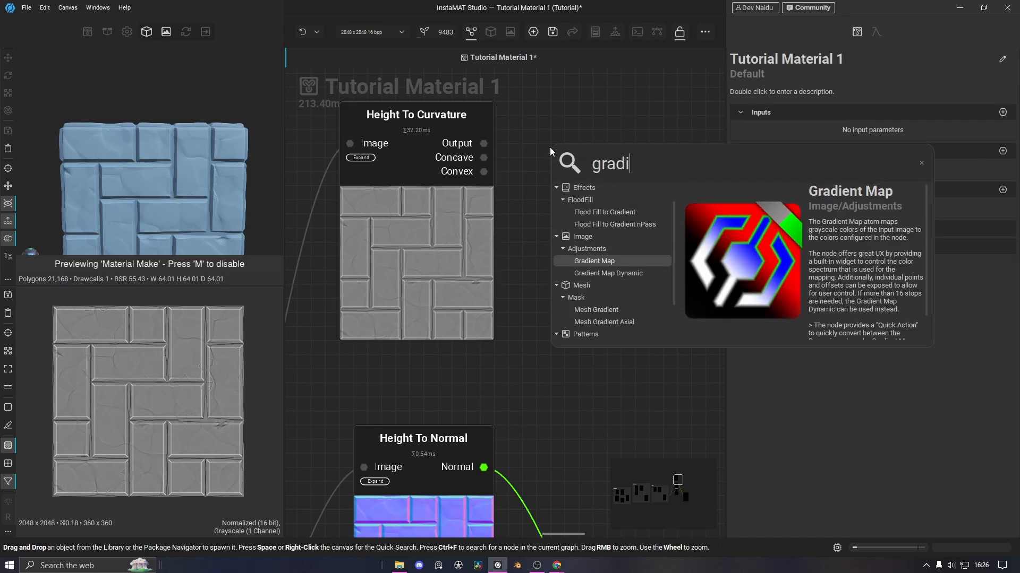
click(581, 196)
middle_drag(605, 359, 559, 404)
drag(588, 361, 602, 319)
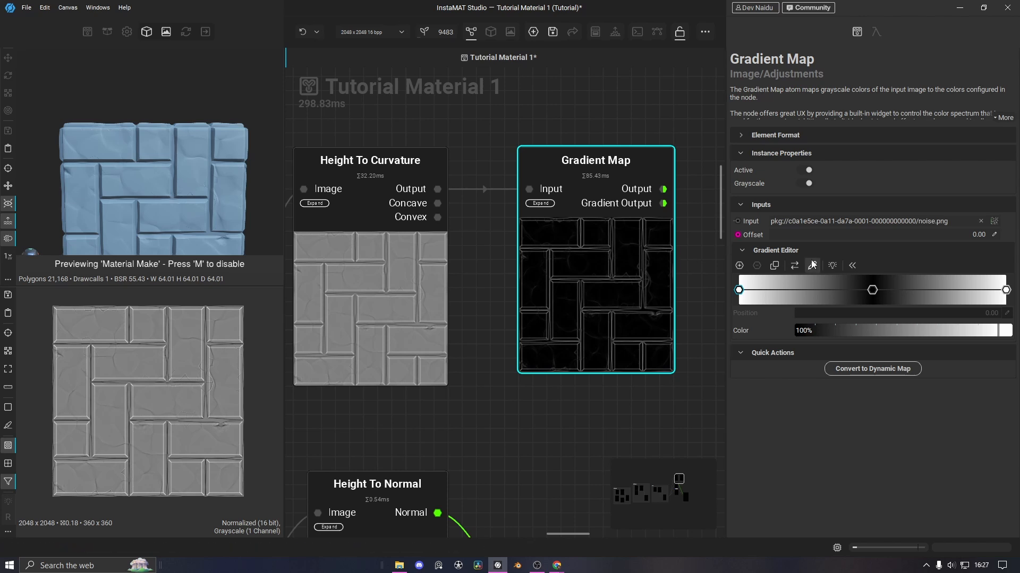
Remove the middle gradient stop, turn off Grayscale, and make the left stop dark green
drag(876, 292, 726, 292)
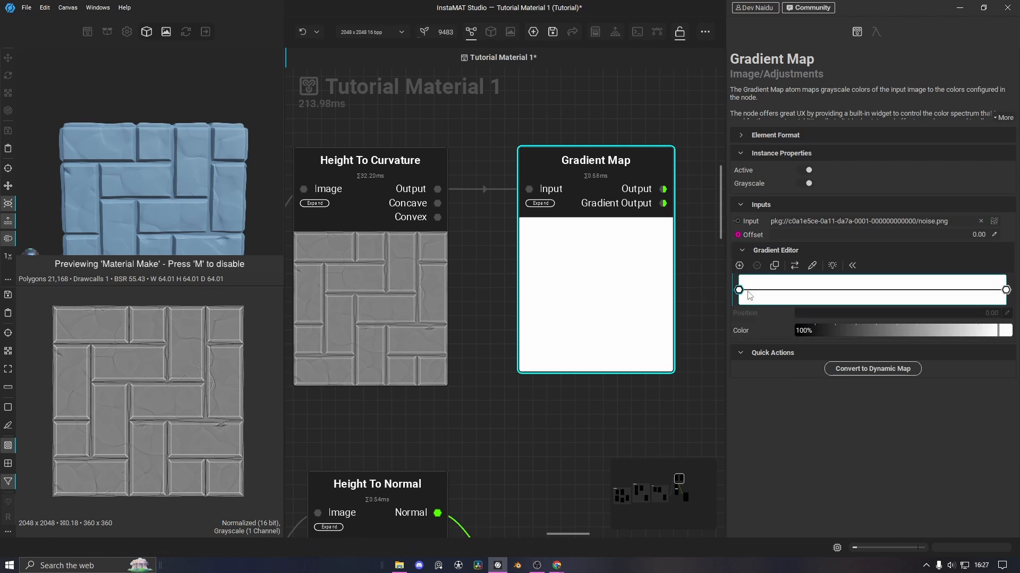
drag(978, 329, 759, 320)
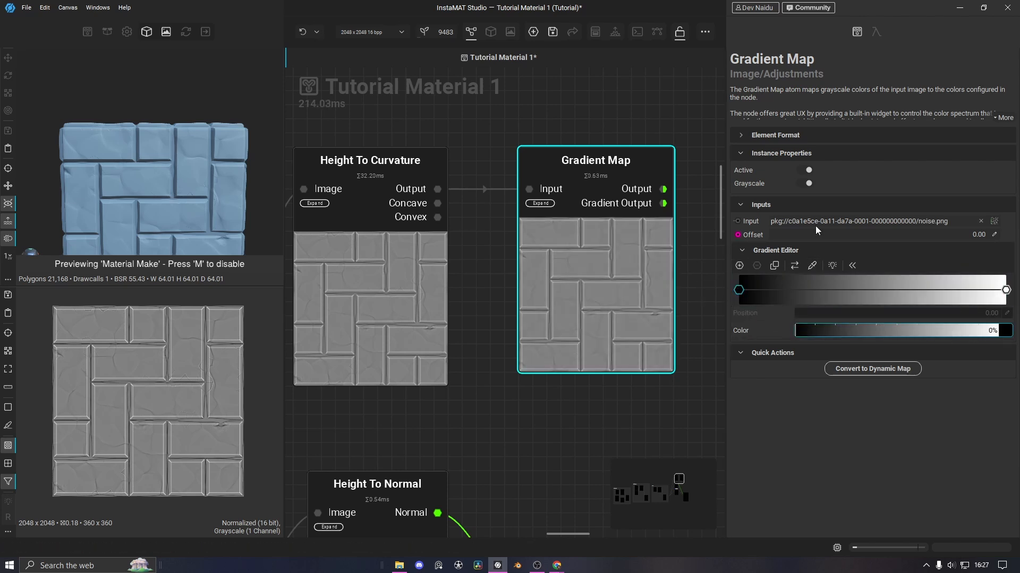
click(805, 184)
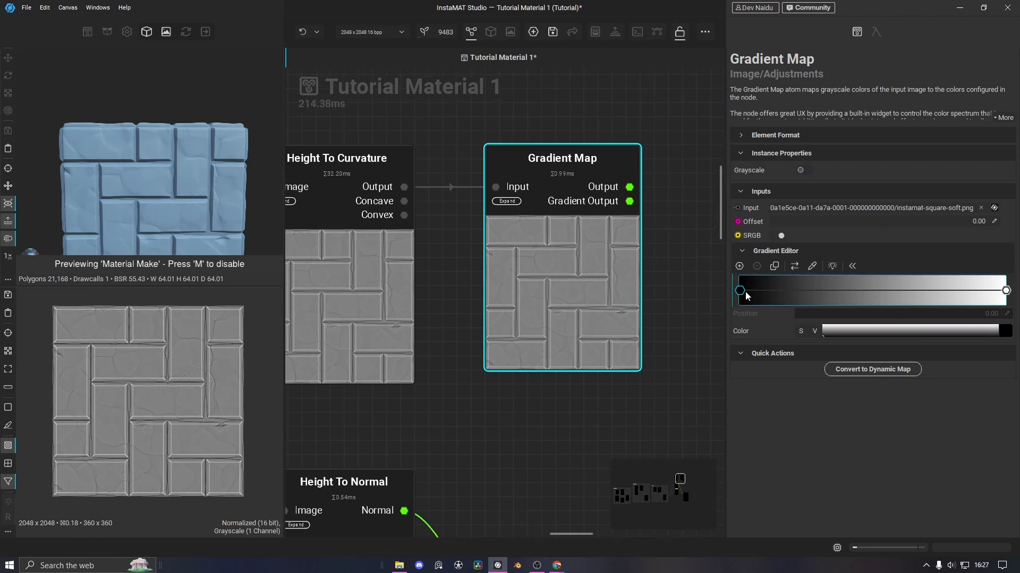
click(935, 331)
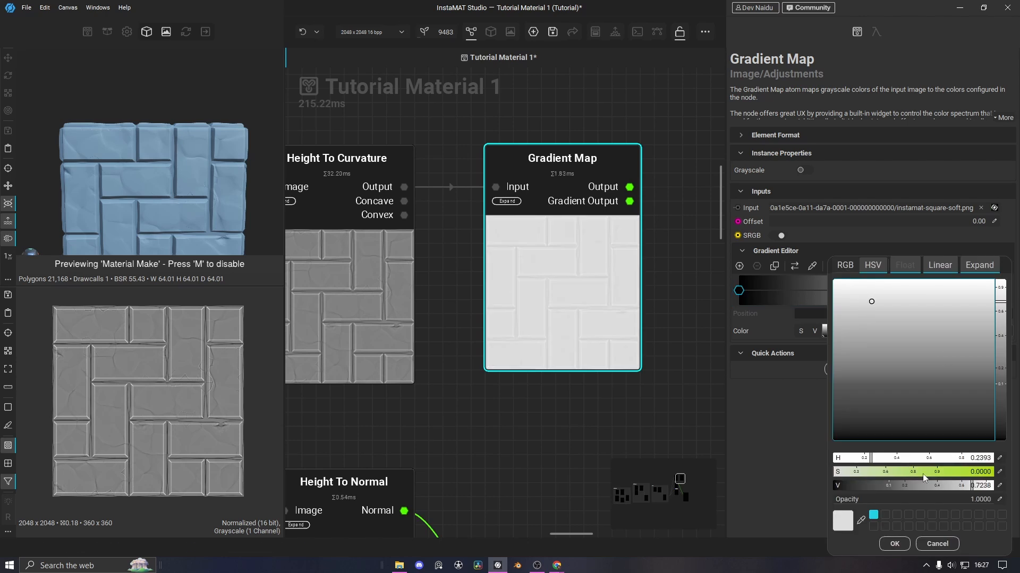
click(923, 473)
drag(867, 307, 898, 351)
click(857, 473)
drag(887, 408, 916, 354)
click(895, 544)
Set the right gradient stop to a pale teal colour
click(1006, 290)
click(1003, 332)
click(888, 398)
click(884, 472)
drag(932, 479, 912, 472)
drag(835, 268, 828, 266)
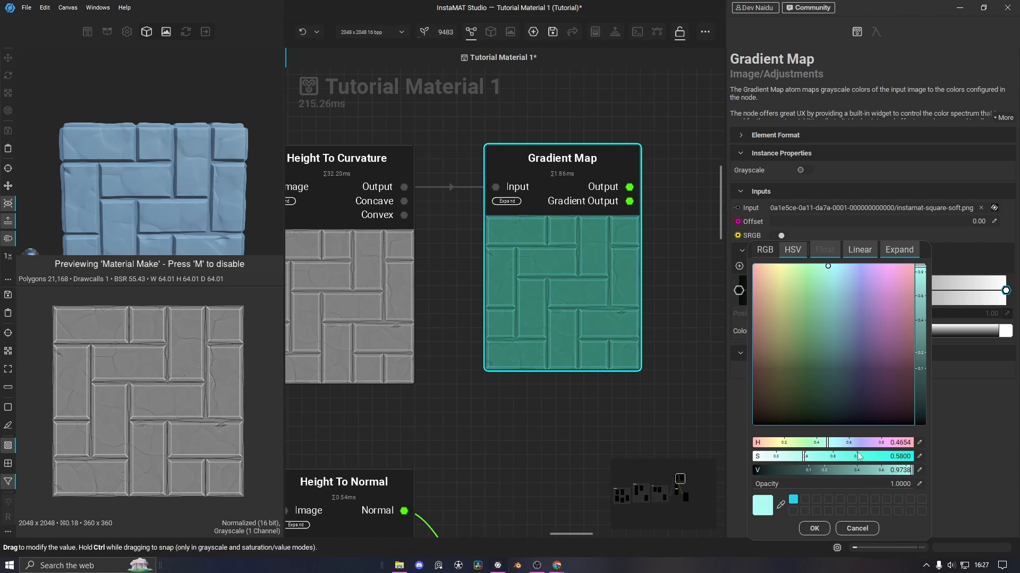
drag(801, 457, 764, 458)
click(814, 529)
Move the Gradient Map node further right to make room
drag(739, 291, 716, 287)
drag(537, 263, 608, 266)
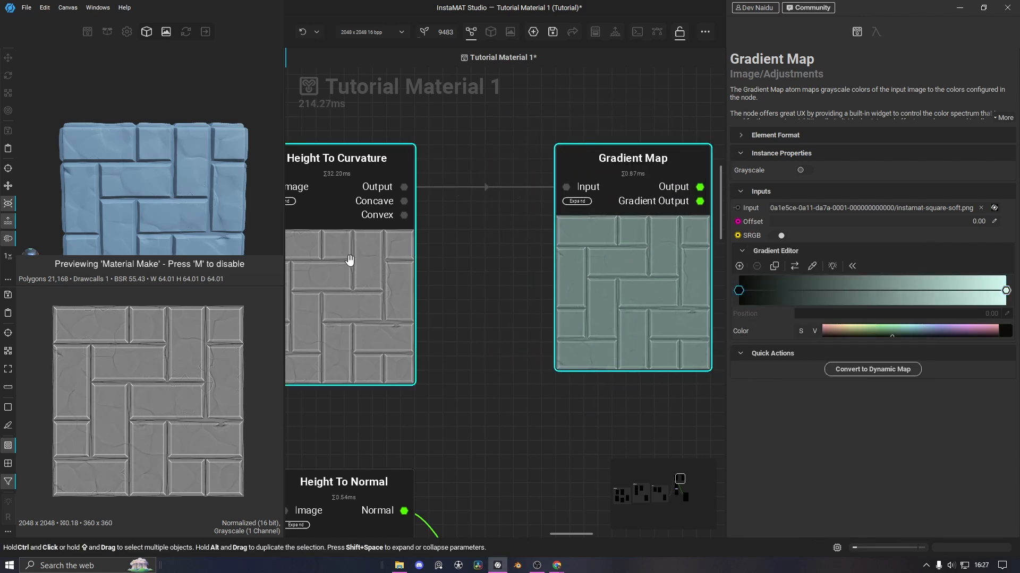
scroll(349, 260, up, 1)
drag(623, 281, 704, 311)
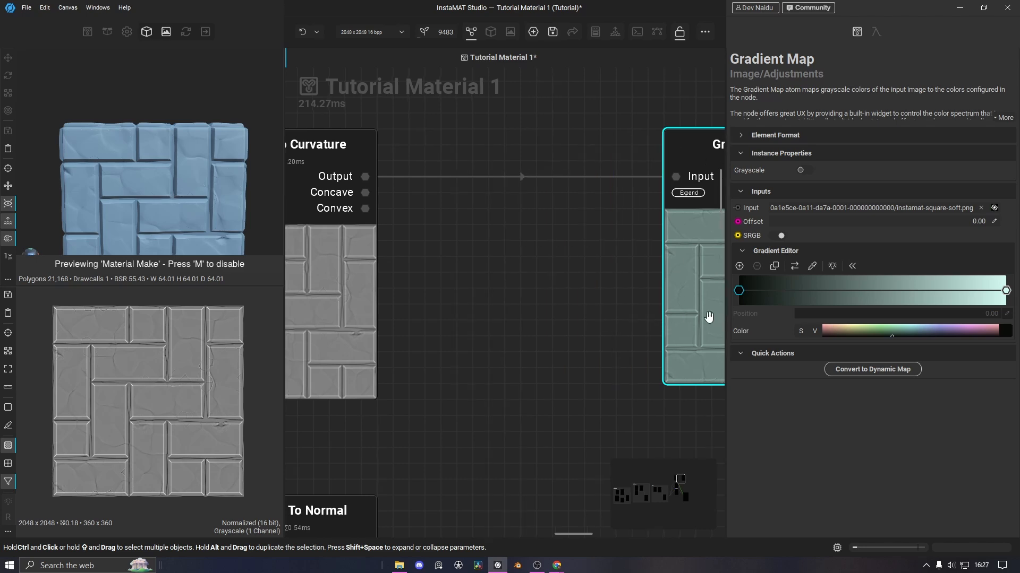
scroll(498, 289, down, 3)
Add an Auto Levels node from the 'auto' node search and place it near Height To Curvature
click(452, 266)
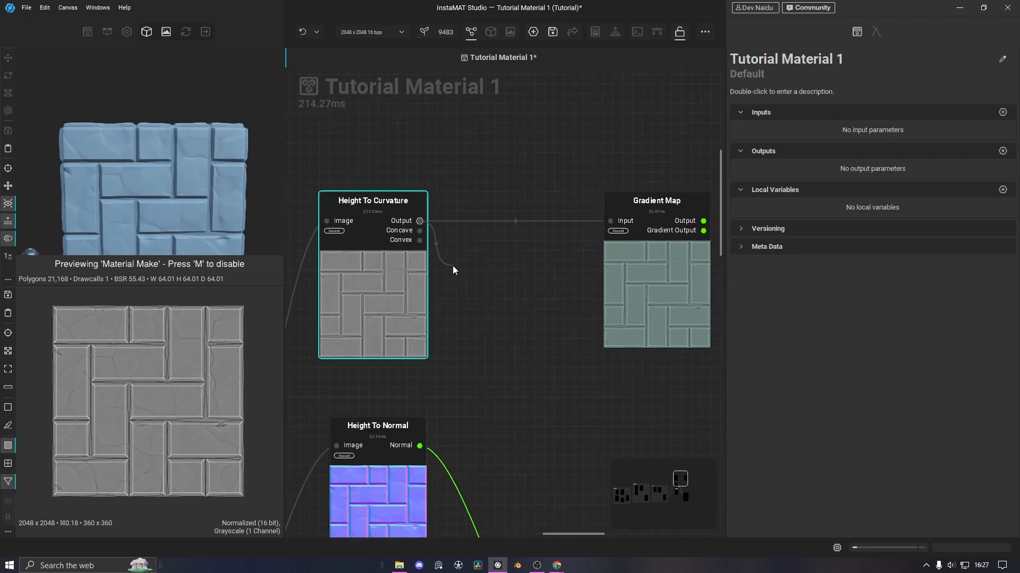
right_click(452, 266)
text(auto)
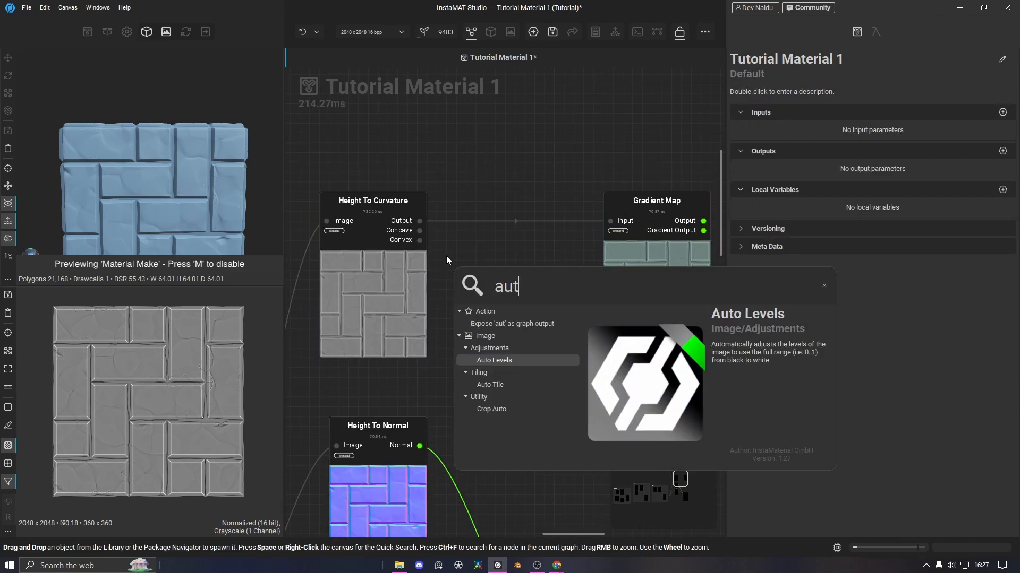
click(491, 361)
drag(501, 387, 518, 361)
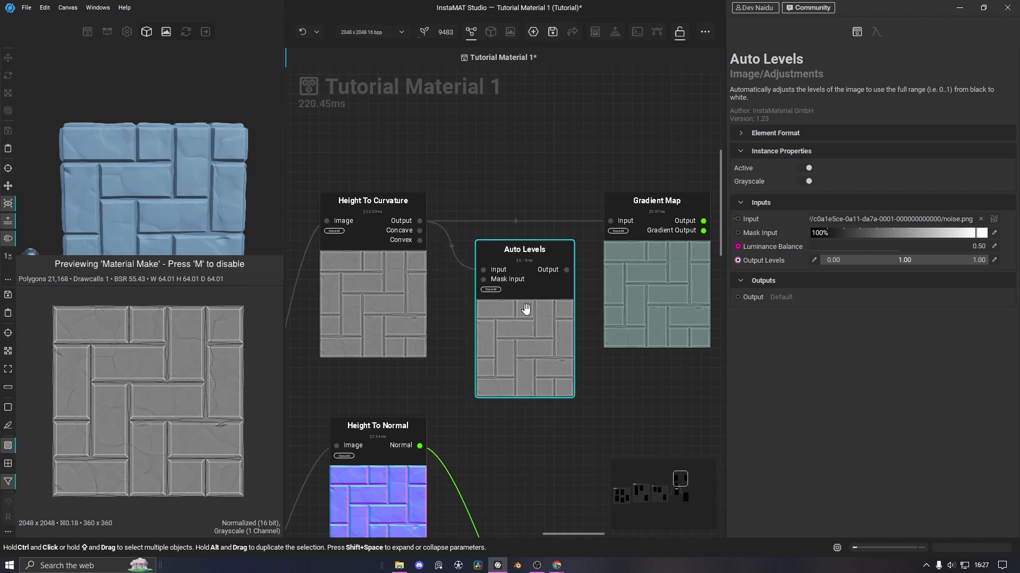
Compare the settings of the Height To Curvature and Auto Levels nodes
click(417, 233)
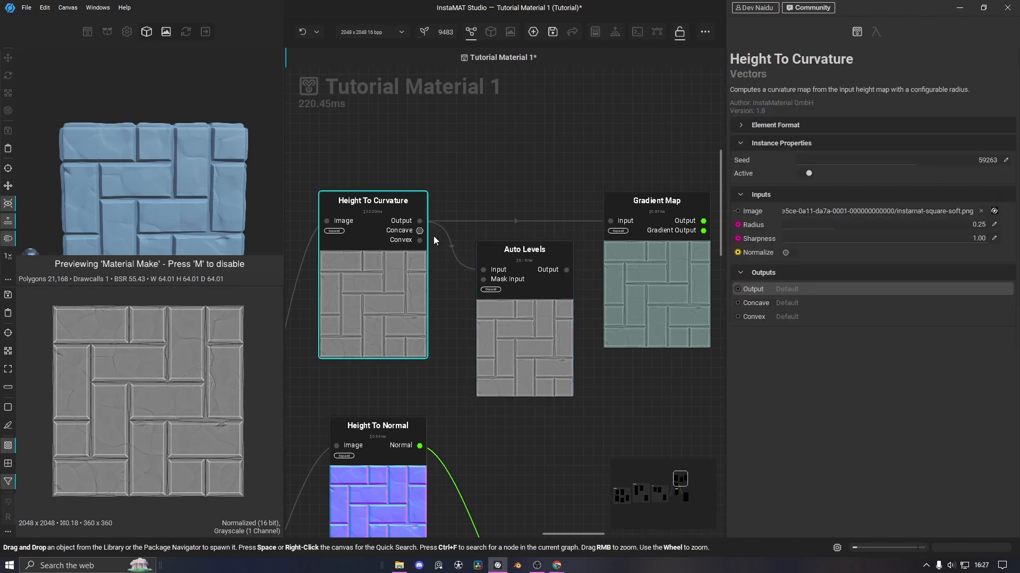
click(572, 277)
scroll(127, 312, up, 8)
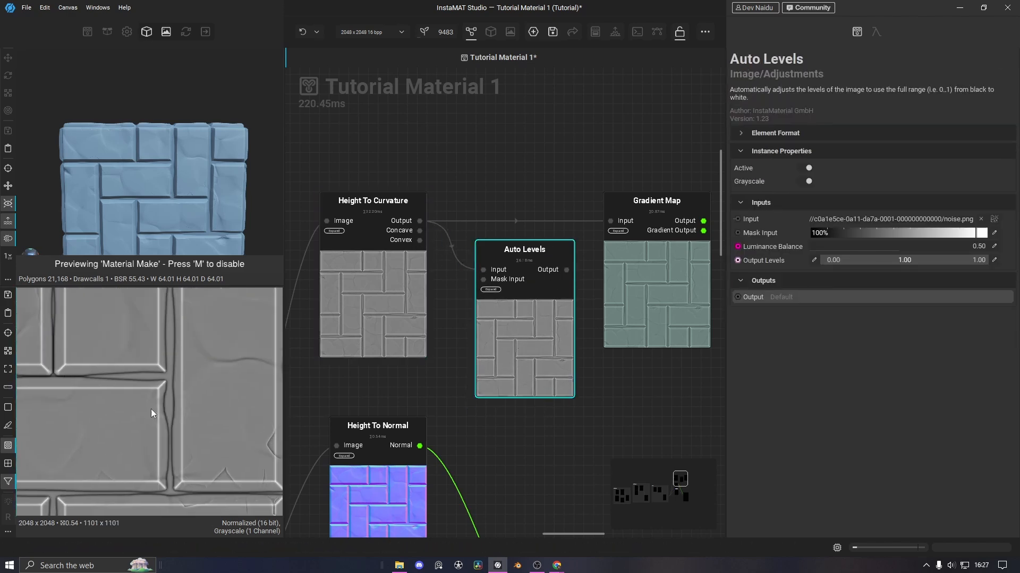
click(419, 221)
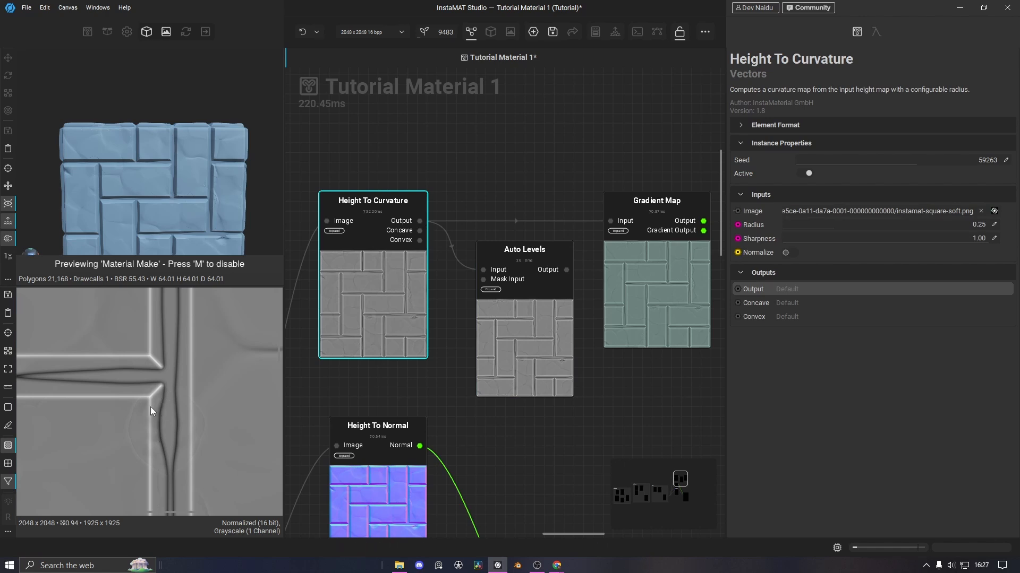
click(569, 272)
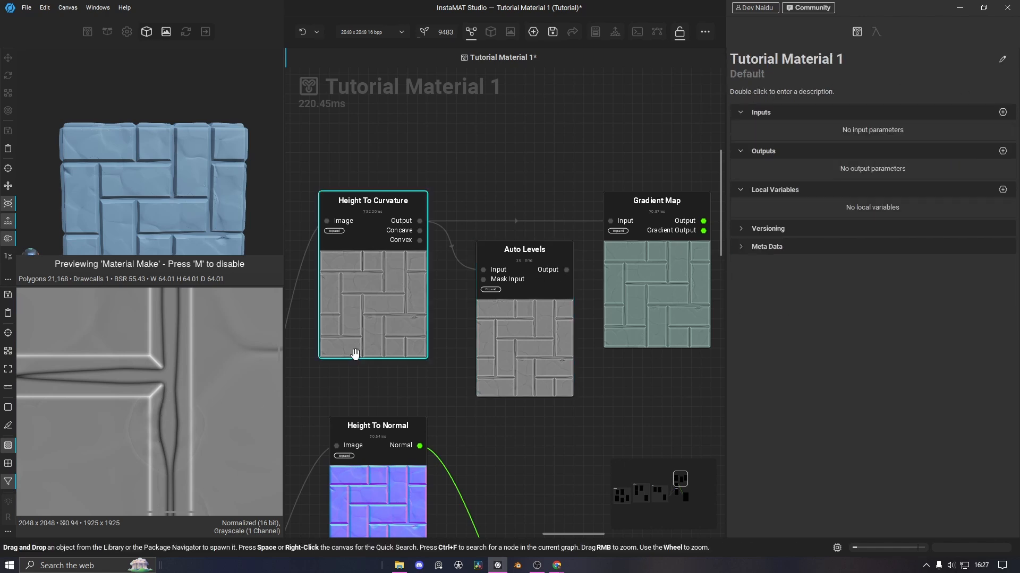
click(566, 269)
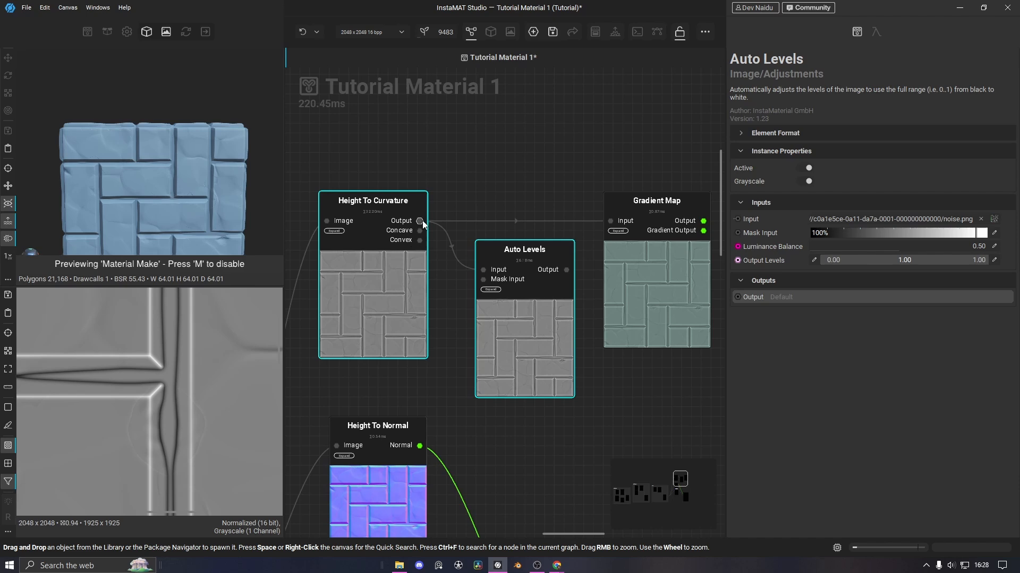
click(422, 221)
click(568, 271)
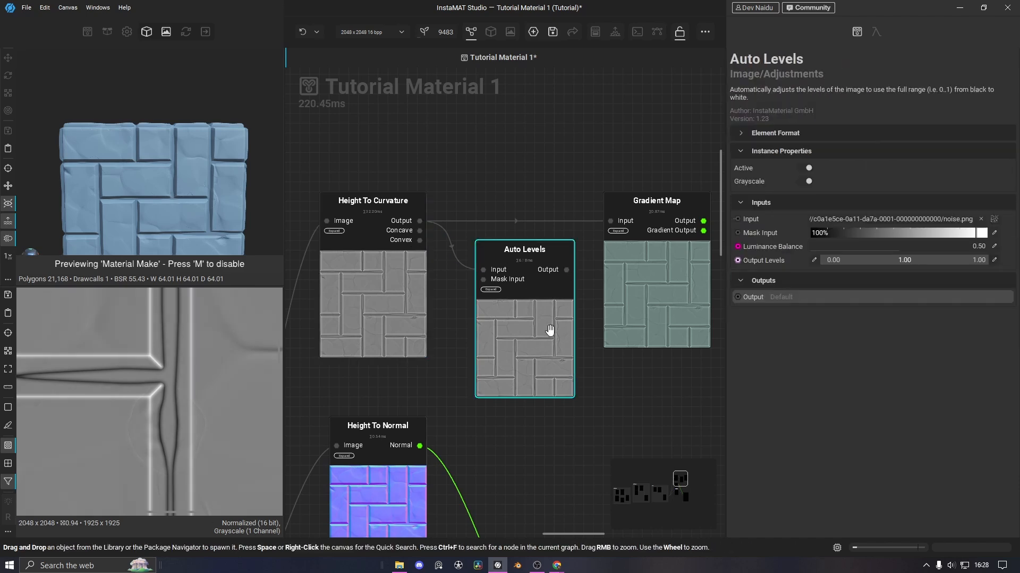
Feed Auto Levels' output into Gradient Map's input and line the nodes up in a row
drag(547, 337, 526, 289)
drag(548, 221, 604, 223)
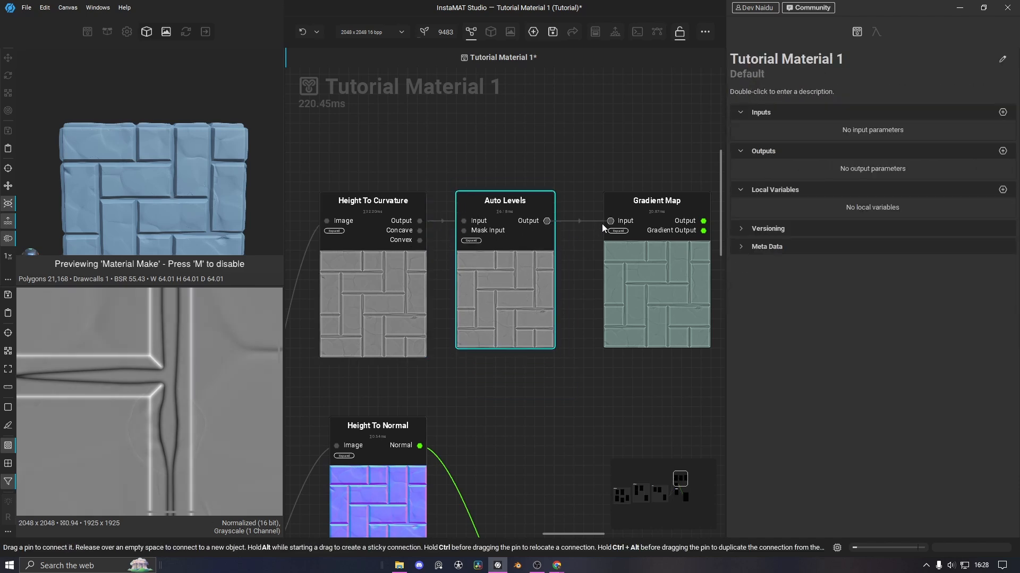
drag(639, 299, 607, 298)
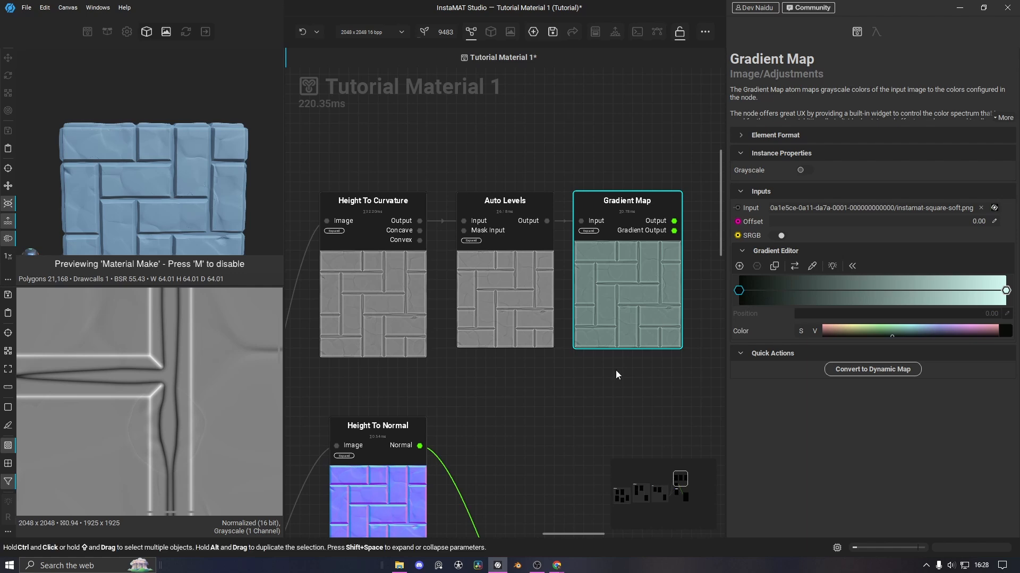
middle_drag(616, 371, 554, 364)
drag(459, 291, 443, 292)
Move Gradient Map beside Auto Levels and add an olive green gradient stop
click(553, 303)
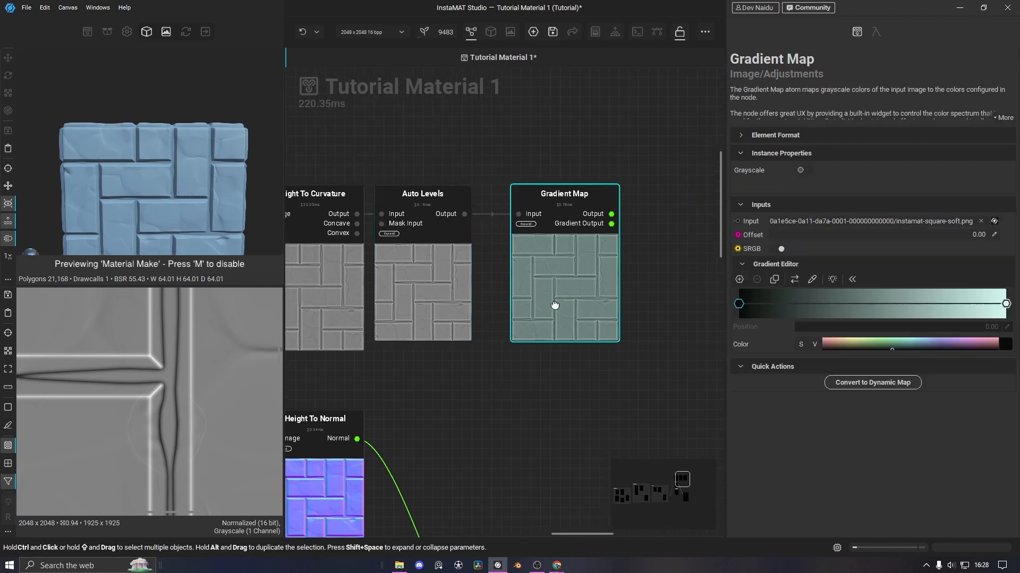
drag(553, 302, 523, 302)
scroll(575, 374, down, 3)
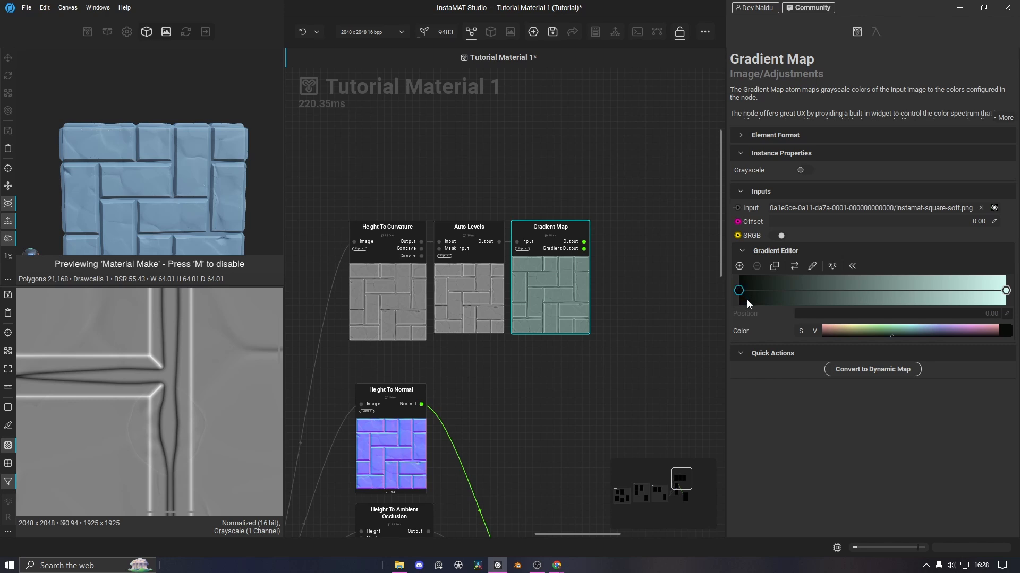
double_click(793, 296)
double_click(817, 291)
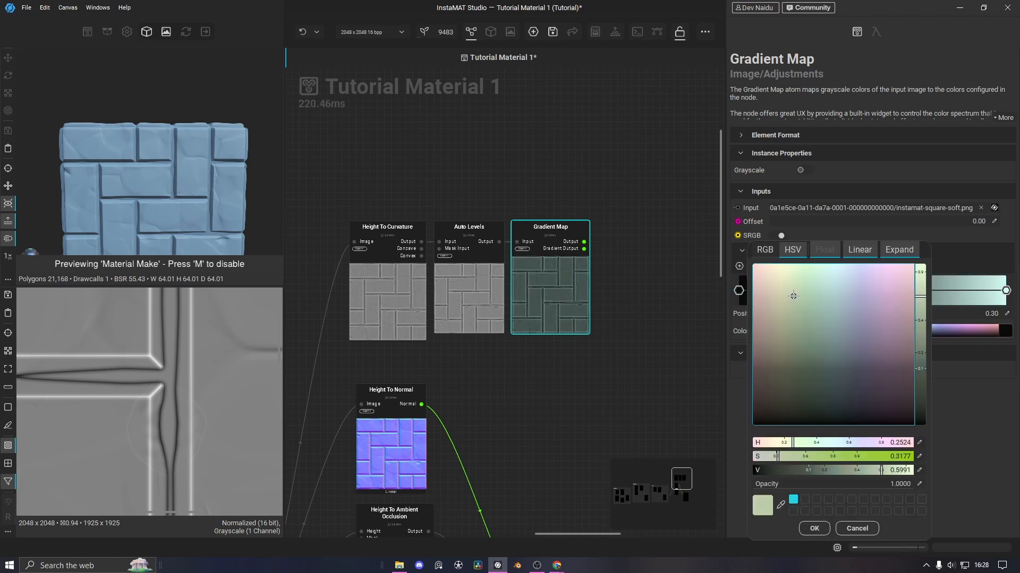
drag(792, 296, 786, 328)
click(835, 457)
key(Return)
Add a pale green gradient stop at 0.65 and preview the Gradient Map output in 2D
double_click(839, 287)
drag(839, 288, 912, 292)
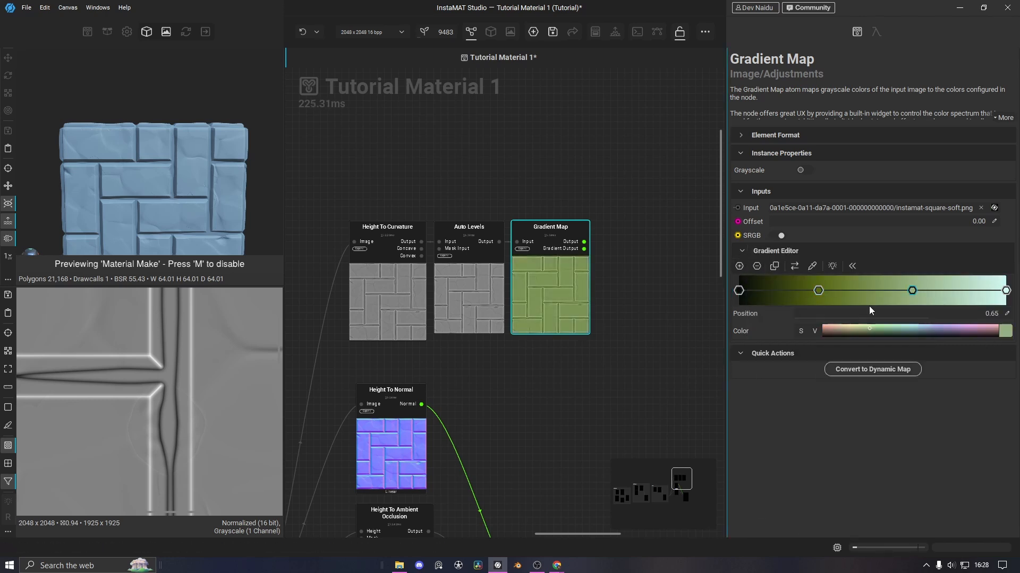
click(854, 329)
drag(850, 325, 803, 279)
drag(830, 458, 803, 458)
click(813, 530)
scroll(588, 248, up, 3)
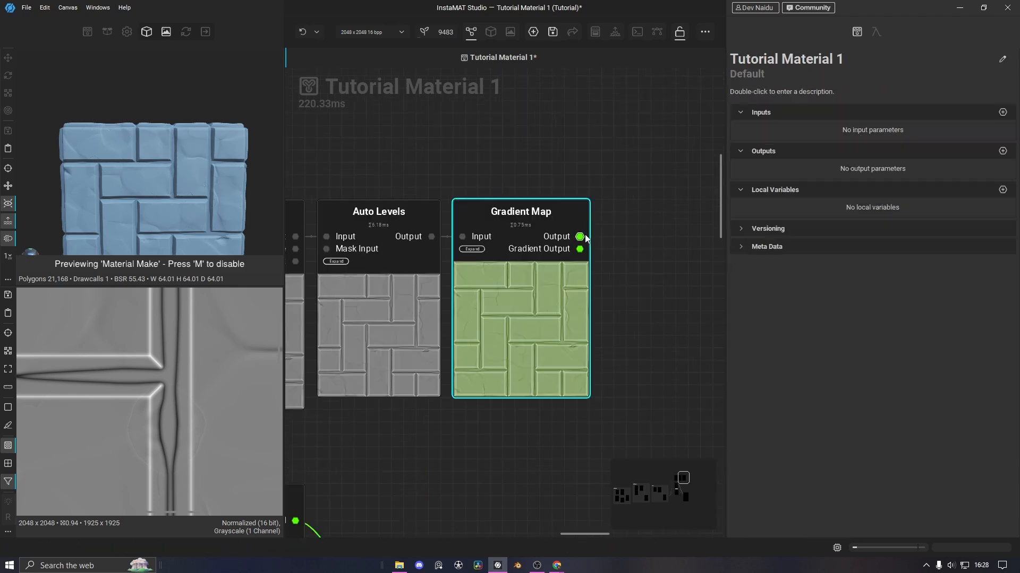
double_click(582, 238)
Recolour the stops teal and pale cyan, add a black stop, and place teal at 0.48, pale at 0.82
click(818, 290)
click(904, 331)
click(912, 291)
drag(909, 332, 907, 326)
drag(819, 291, 863, 292)
drag(912, 292, 957, 291)
double_click(749, 292)
drag(749, 292, 891, 293)
drag(818, 292, 793, 292)
drag(891, 293, 866, 292)
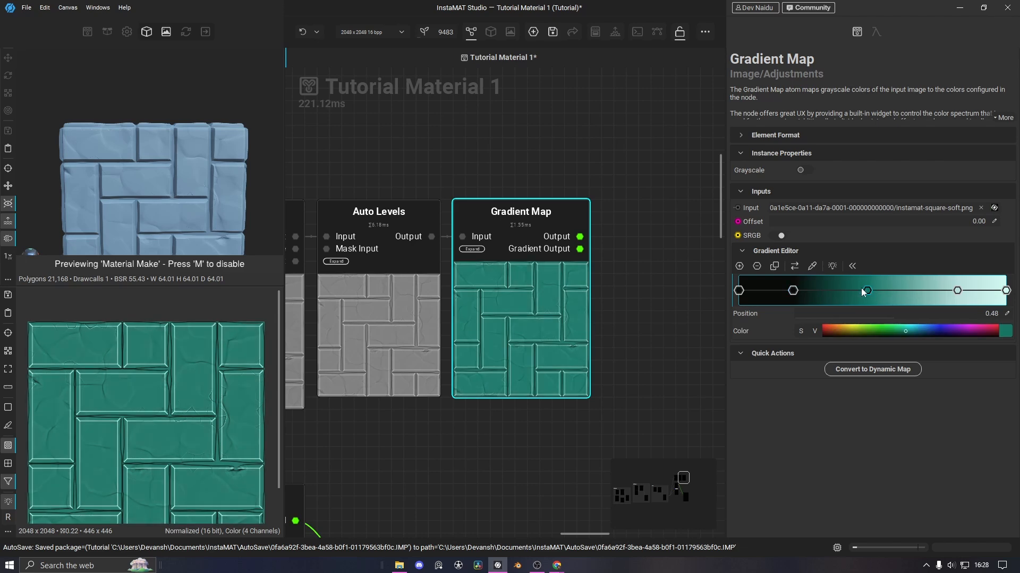
Desaturate the teal stop to a muted teal and tune the pale stop's saturation and brightness
click(1005, 331)
drag(859, 458, 779, 458)
click(814, 530)
click(957, 291)
click(1005, 331)
mouse_move(904, 472)
mouse_down()
mouse_move(916, 473)
mouse_move(861, 472)
mouse_move(887, 471)
mouse_up()
click(815, 530)
Adjust the brightness of the 0.48 teal and 0.82 pale cyan stops
click(867, 291)
click(1006, 332)
click(814, 530)
click(957, 291)
click(1005, 332)
click(814, 529)
middle_drag(653, 318, 580, 219)
scroll(557, 305, down, 2)
Connect Gradient Map's output to Material Make's Base Color and check the 3D preview
drag(497, 161, 397, 456)
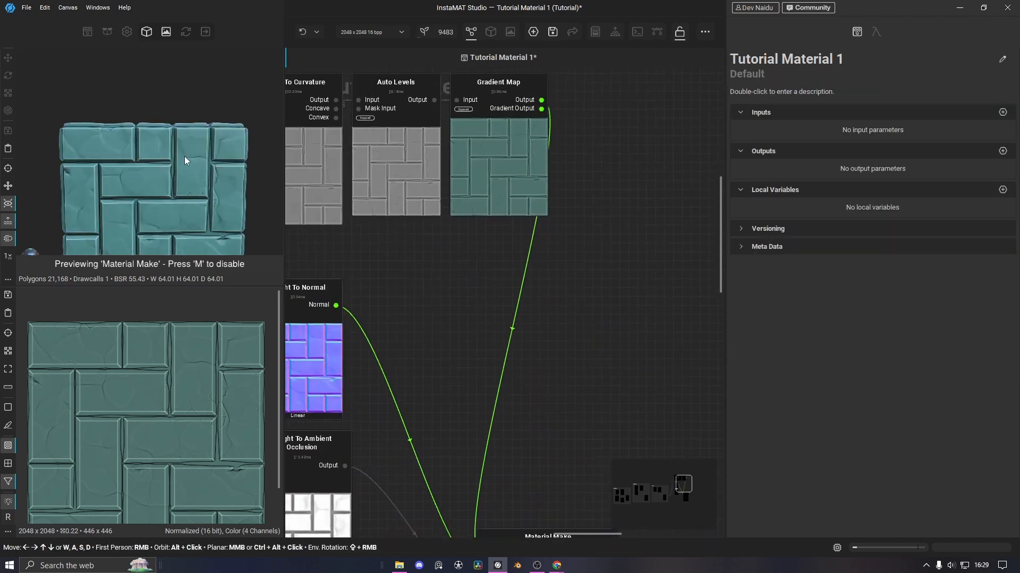
scroll(182, 157, up, 3)
alt+drag(201, 194, 152, 143)
scroll(164, 177, down, 4)
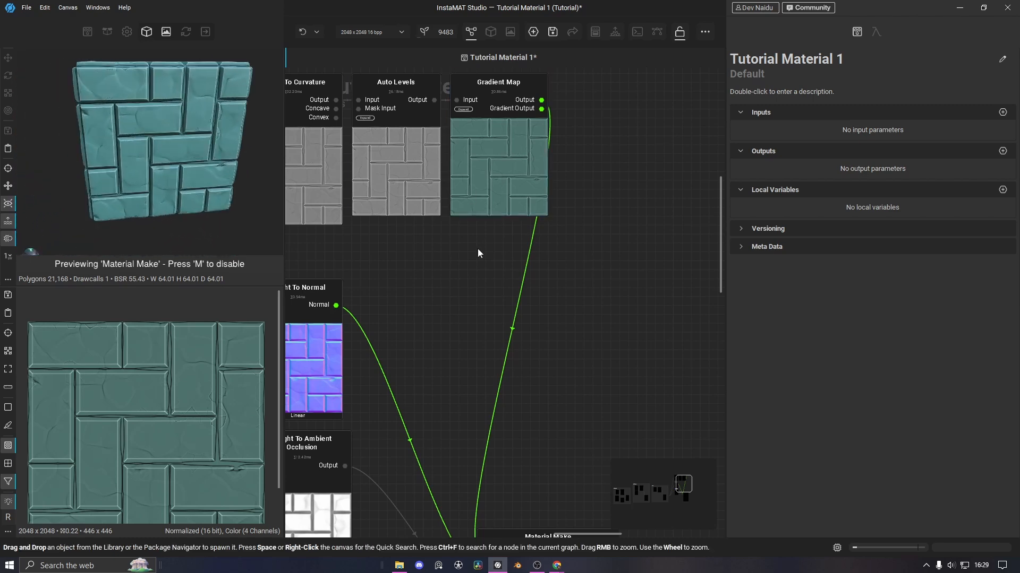
scroll(476, 248, down, 5)
Move Material Make to the right and pick the Gradient Map–Material Make link for node insertion
drag(409, 171, 514, 262)
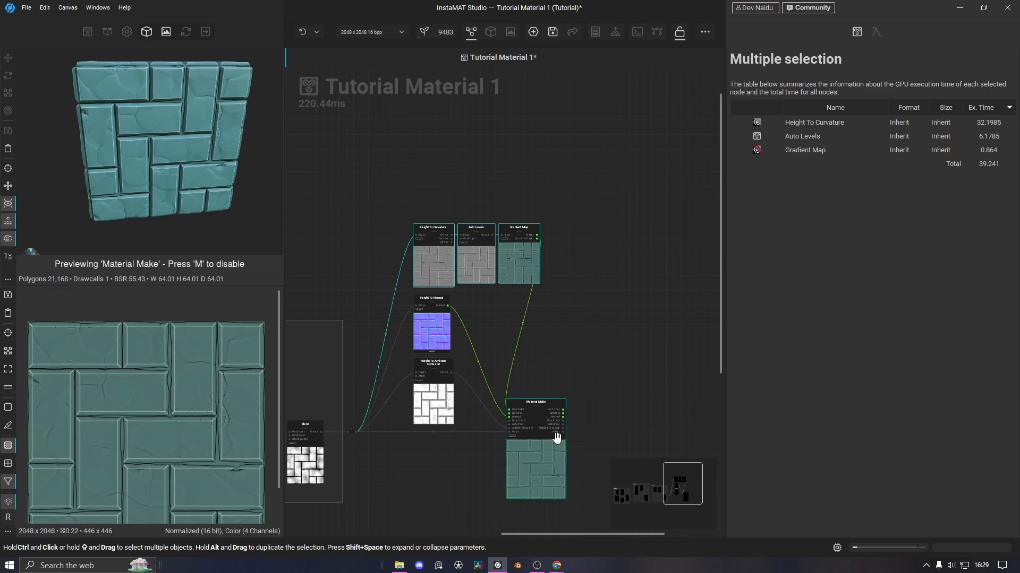
drag(534, 453, 635, 452)
middle_drag(510, 446, 714, 383)
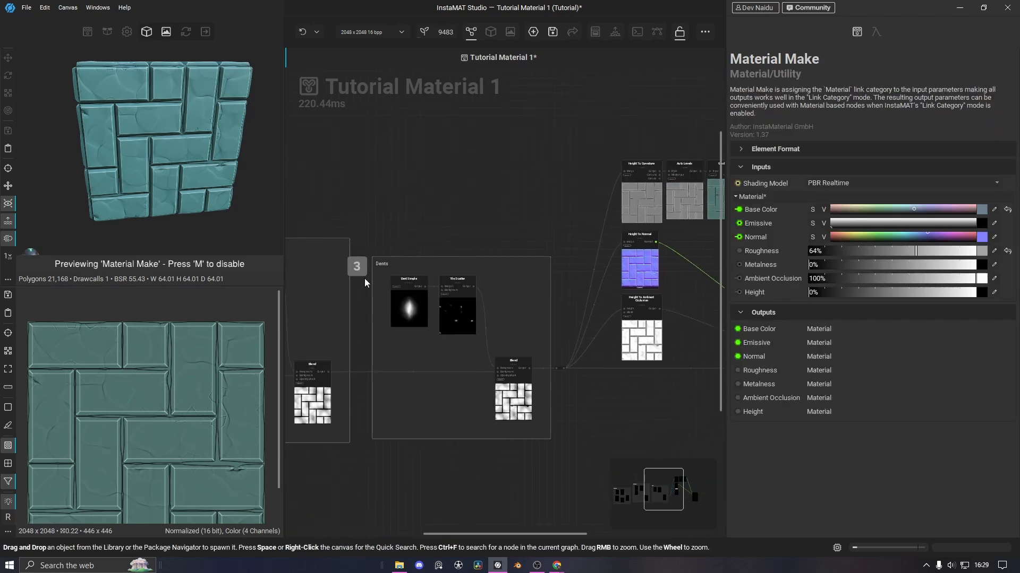
middle_drag(398, 197, 530, 190)
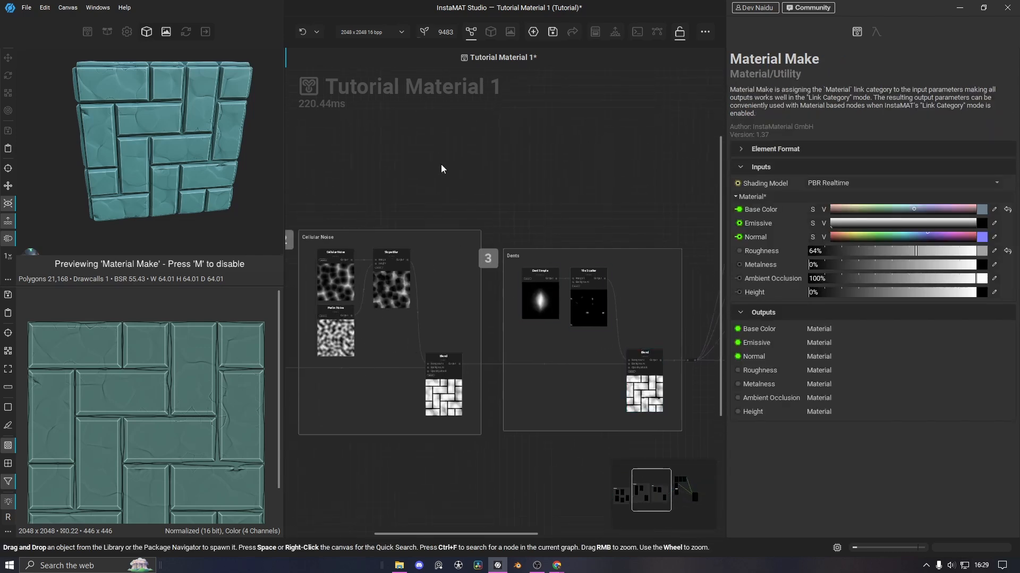
middle_drag(440, 164, 219, 204)
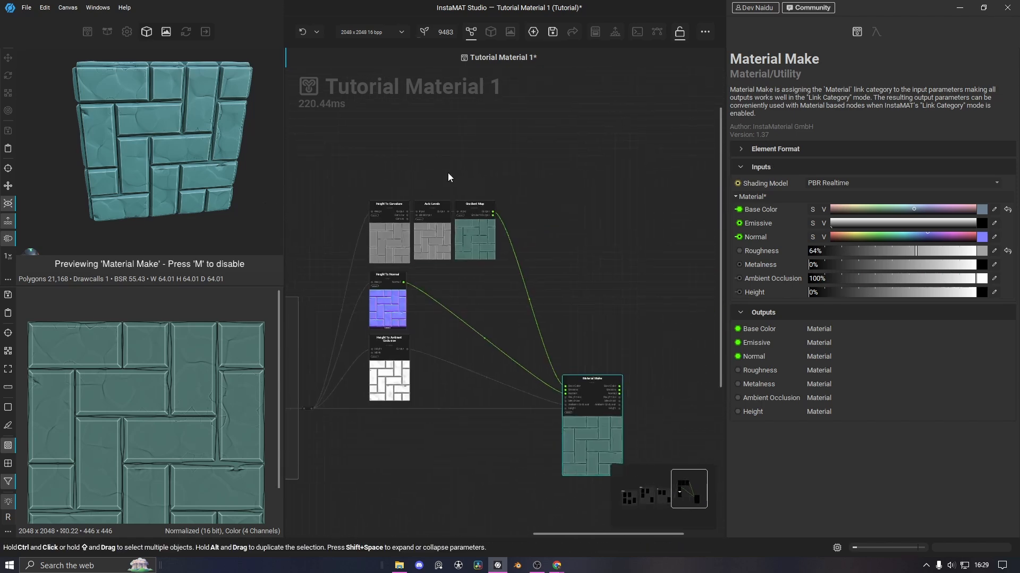
scroll(498, 225, up, 2)
click(492, 238)
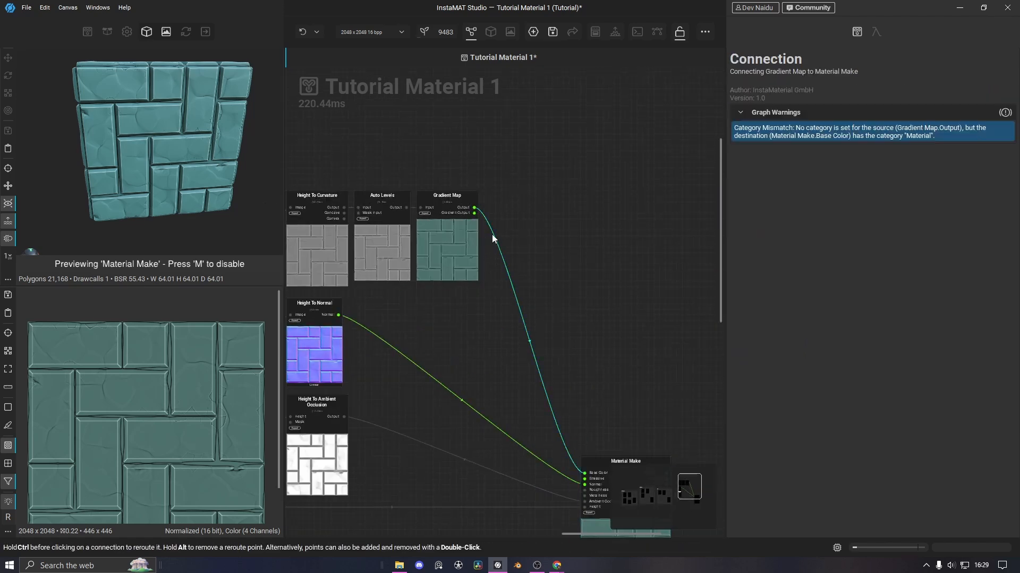
key(space)
Insert a Blend node into the link and line it up with Gradient Map
click(527, 316)
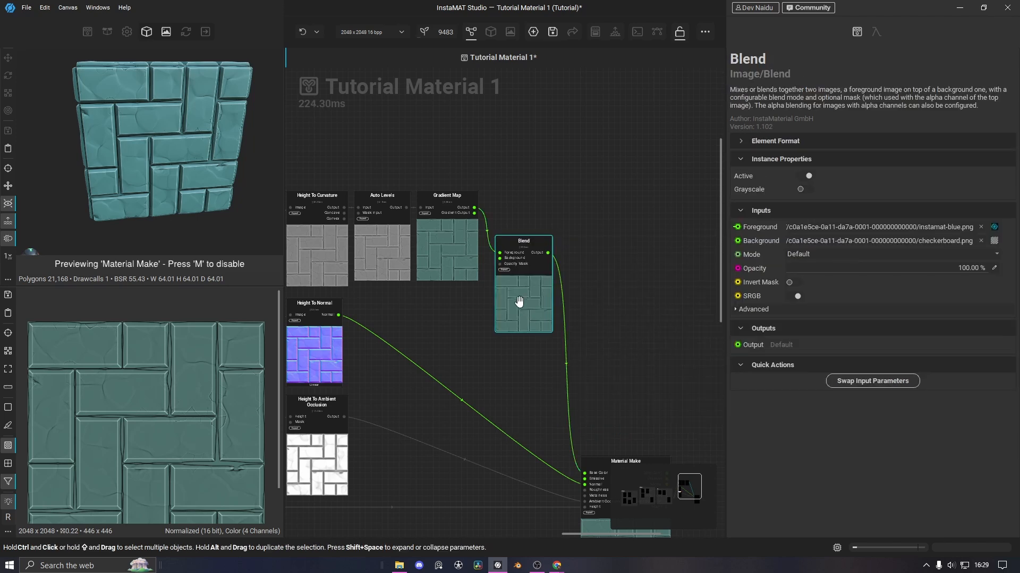
drag(521, 300, 523, 259)
middle_drag(491, 327, 744, 330)
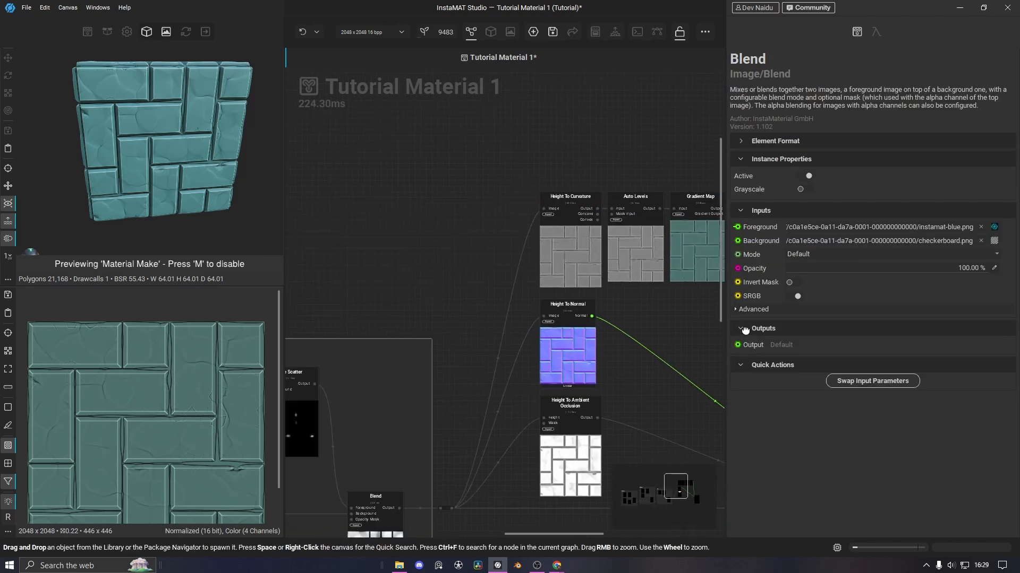
scroll(414, 260, down, 3)
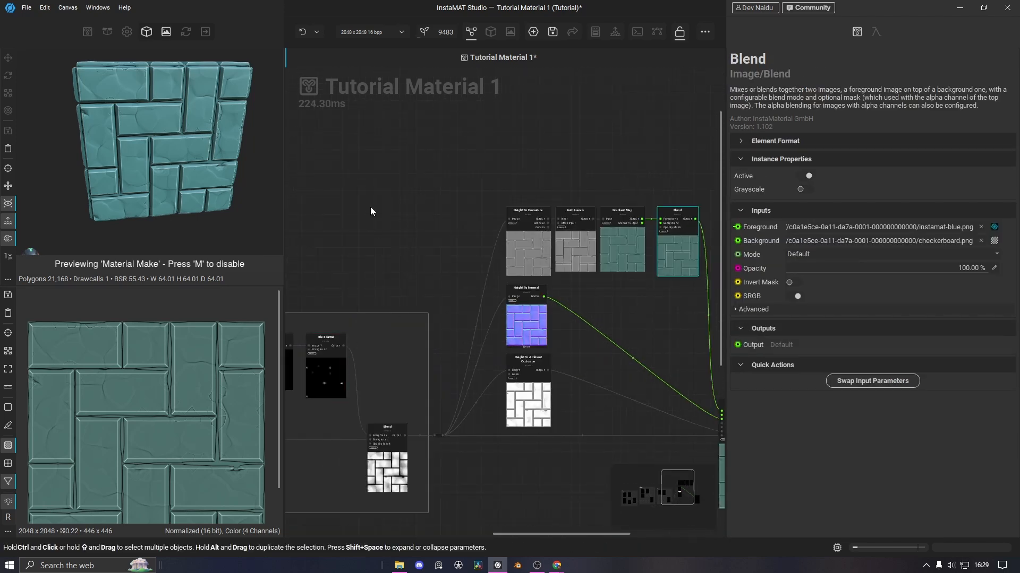
middle_drag(371, 206, 547, 201)
click(397, 234)
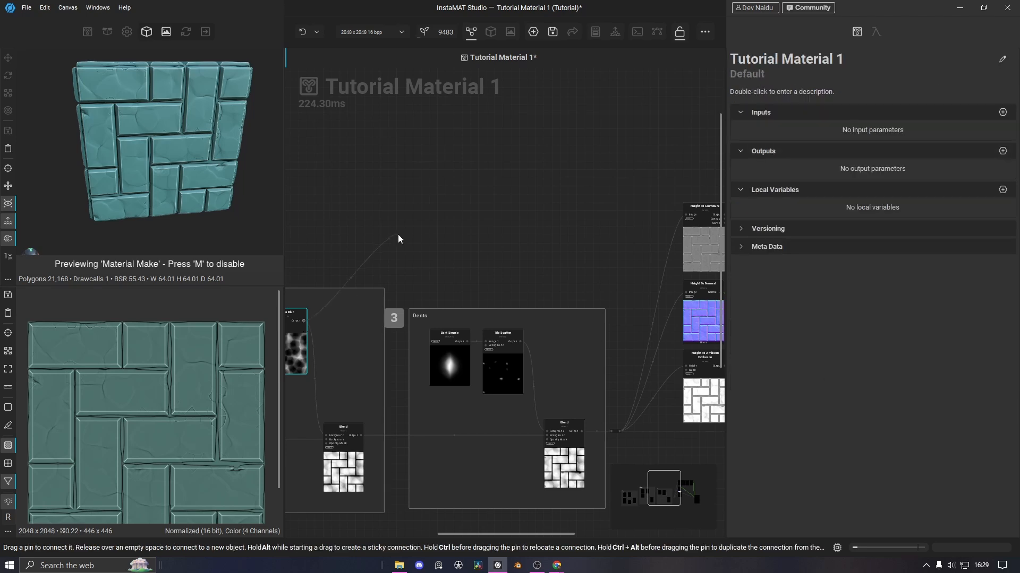
middle_drag(373, 212, 527, 157)
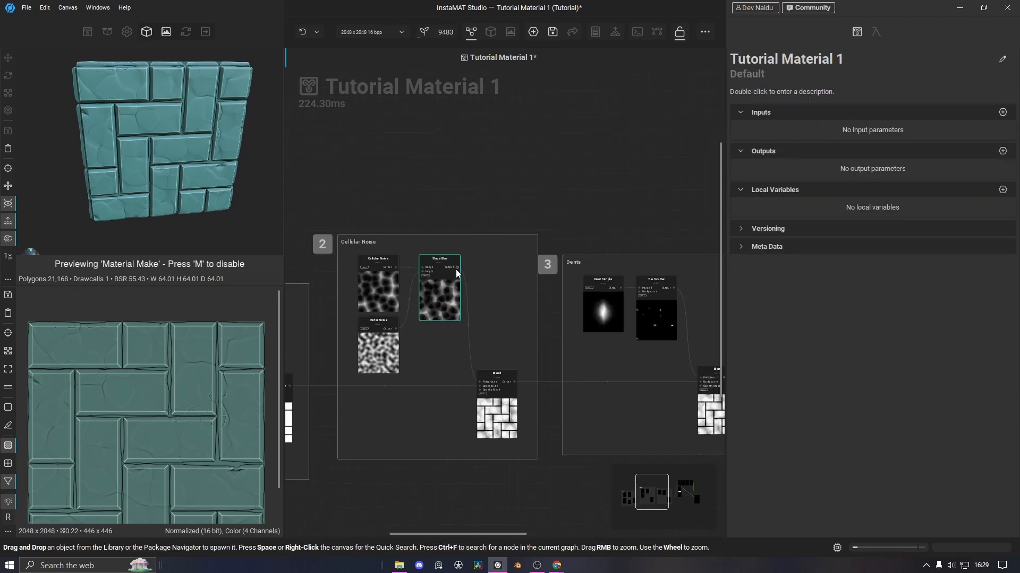
Wire Slope Blur into the Blend's Opacity Mask and Gradient Map into its Background
click(457, 268)
drag(457, 267, 508, 170)
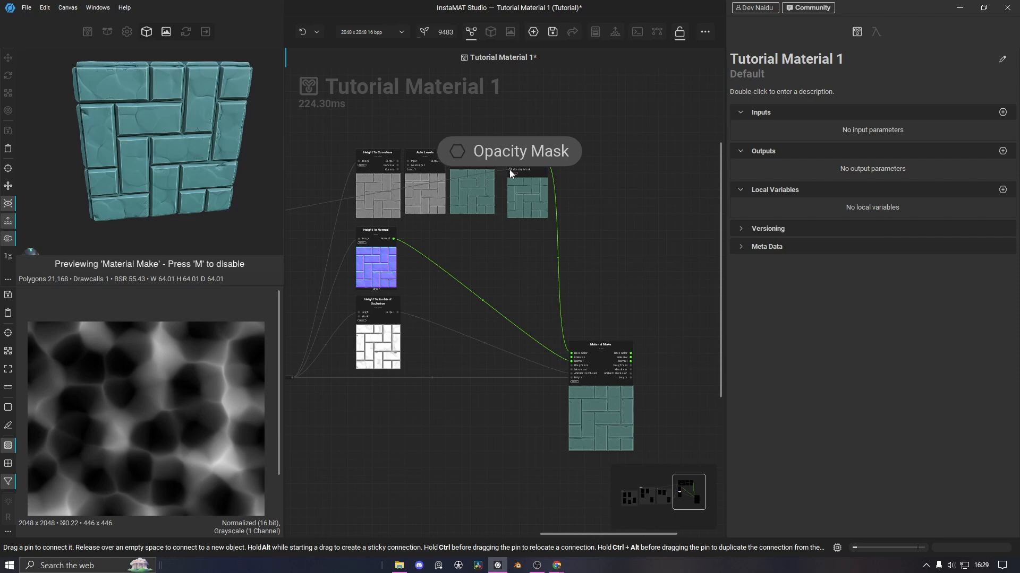
scroll(552, 110, up, 3)
drag(445, 215, 480, 222)
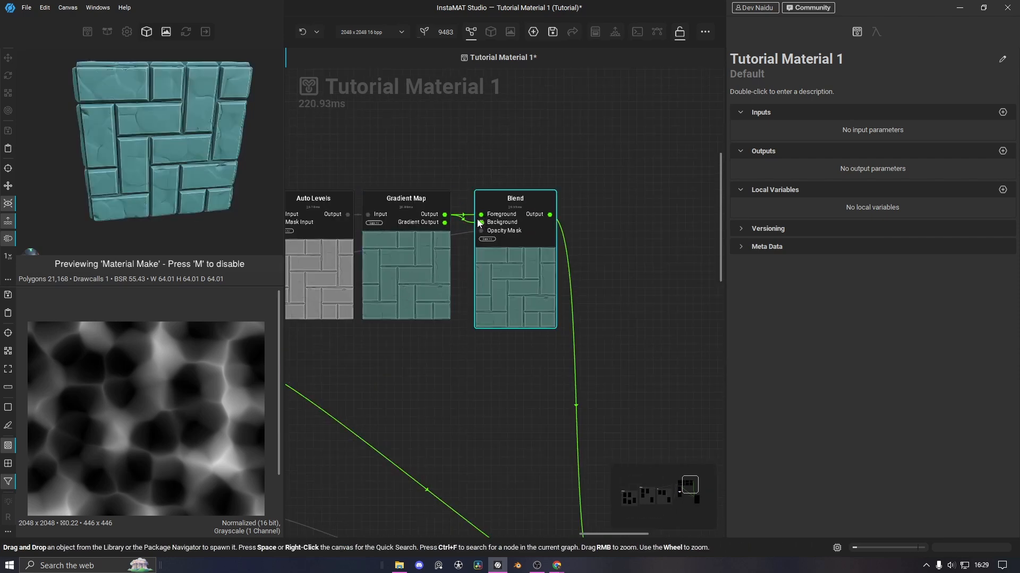
scroll(498, 179, up, 3)
Add a Solid Color node above Gradient Map and wire it to the Blend's Foreground
key(space)
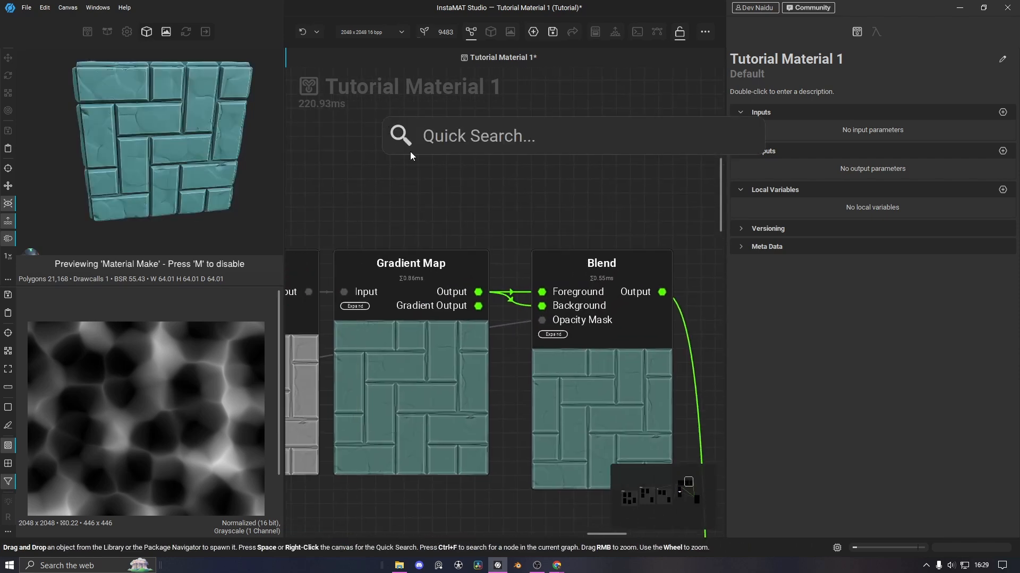
text(solid)
click(433, 222)
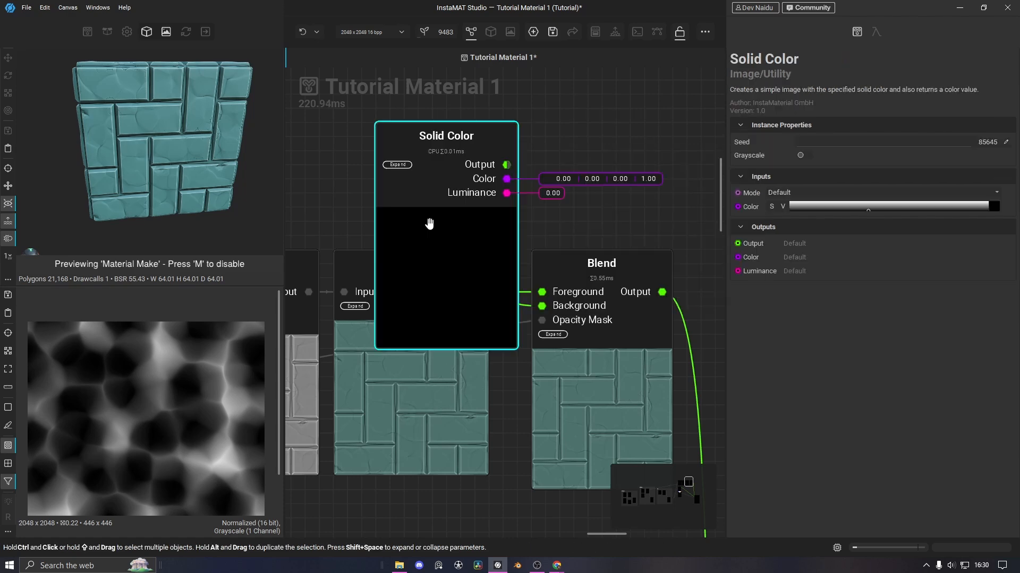
drag(428, 221, 409, 155)
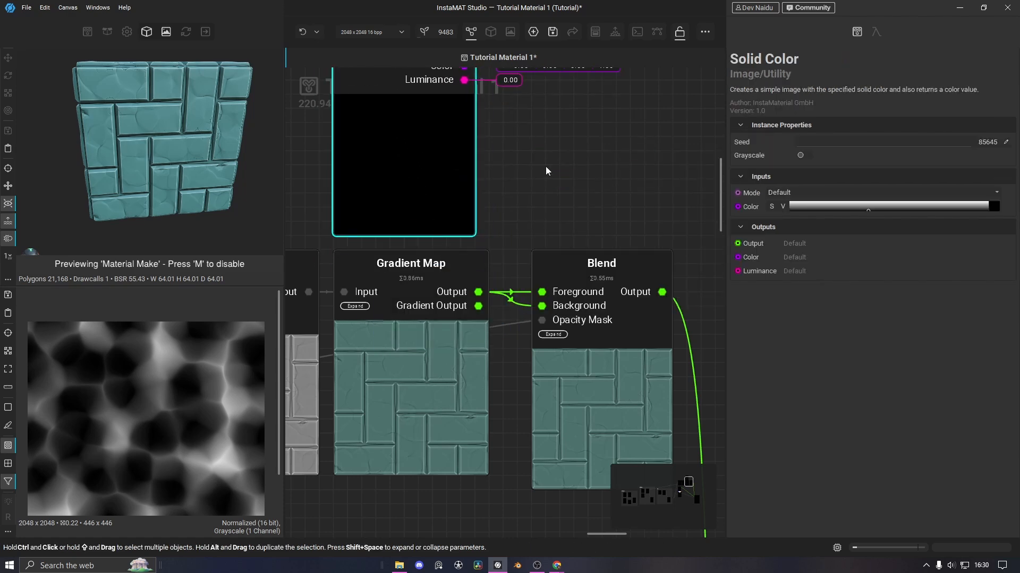
scroll(541, 173, down, 4)
scroll(503, 186, up, 2)
drag(462, 135, 516, 301)
drag(552, 364, 552, 355)
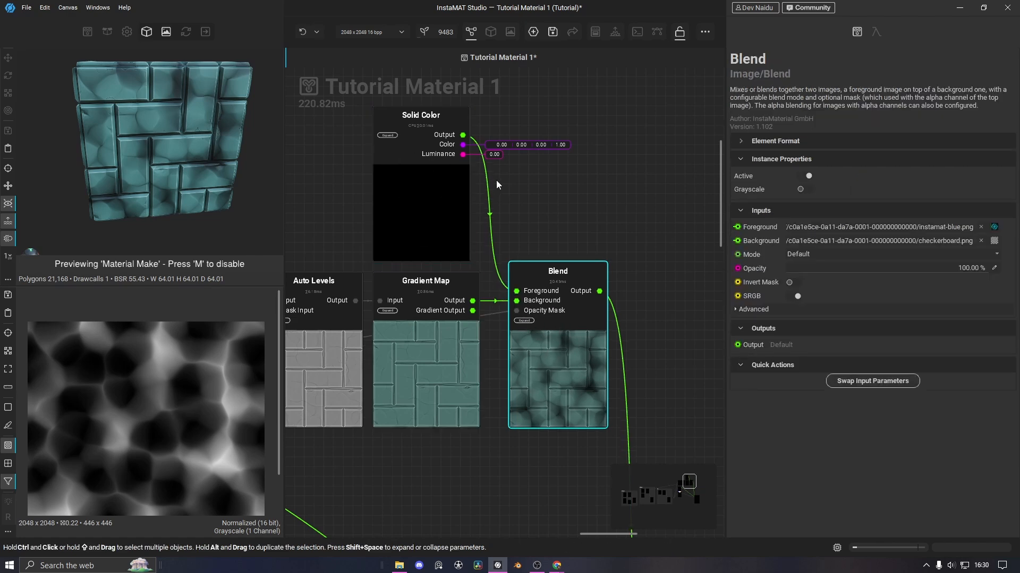
Add a reroute point to tidy the long Slope Blur wire into the Blend
middle_drag(442, 260, 671, 228)
scroll(508, 278, down, 4)
middle_drag(448, 357, 607, 342)
scroll(317, 333, down, 4)
scroll(417, 332, up, 2)
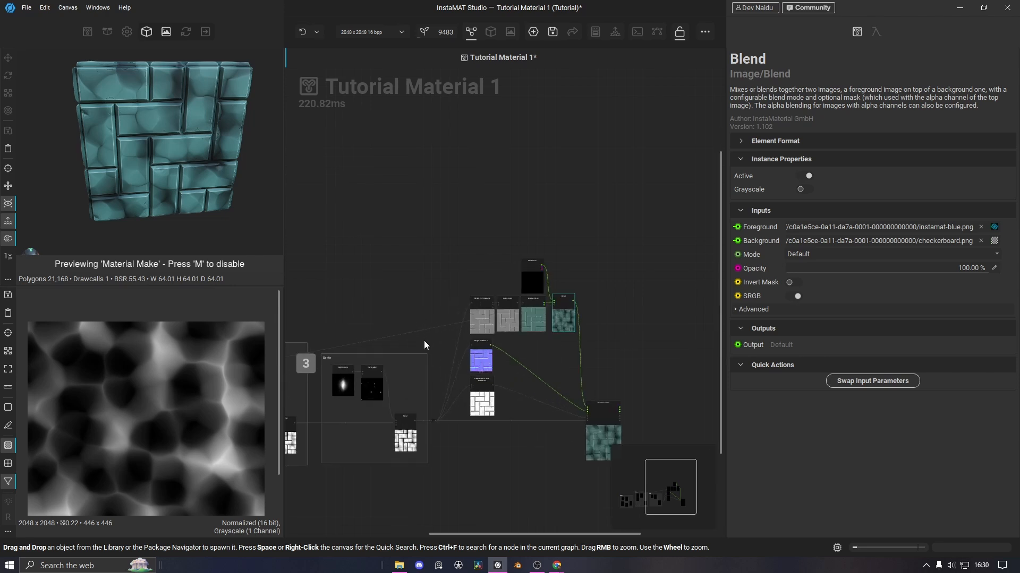
middle_drag(423, 340, 462, 332)
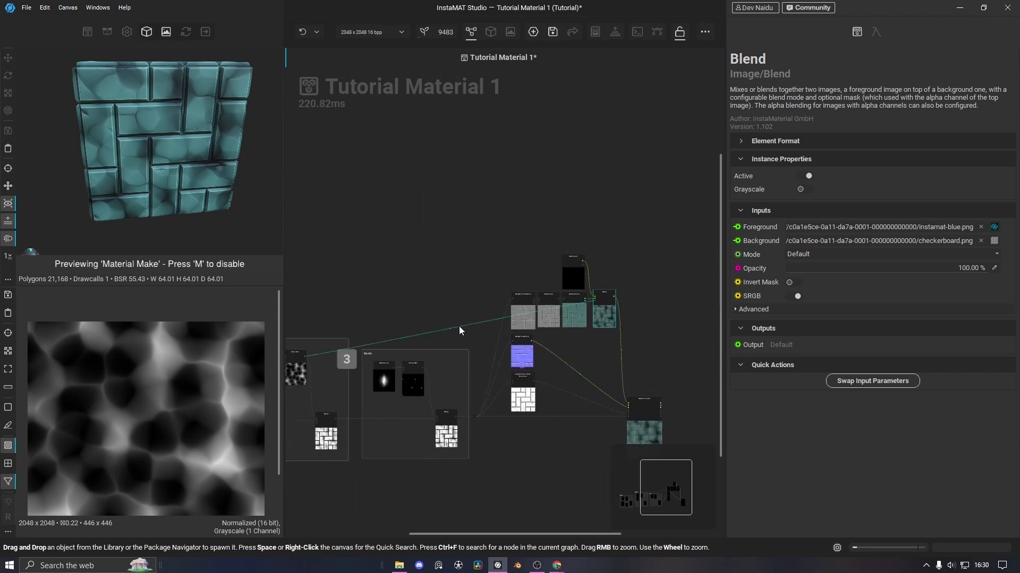
click(459, 327)
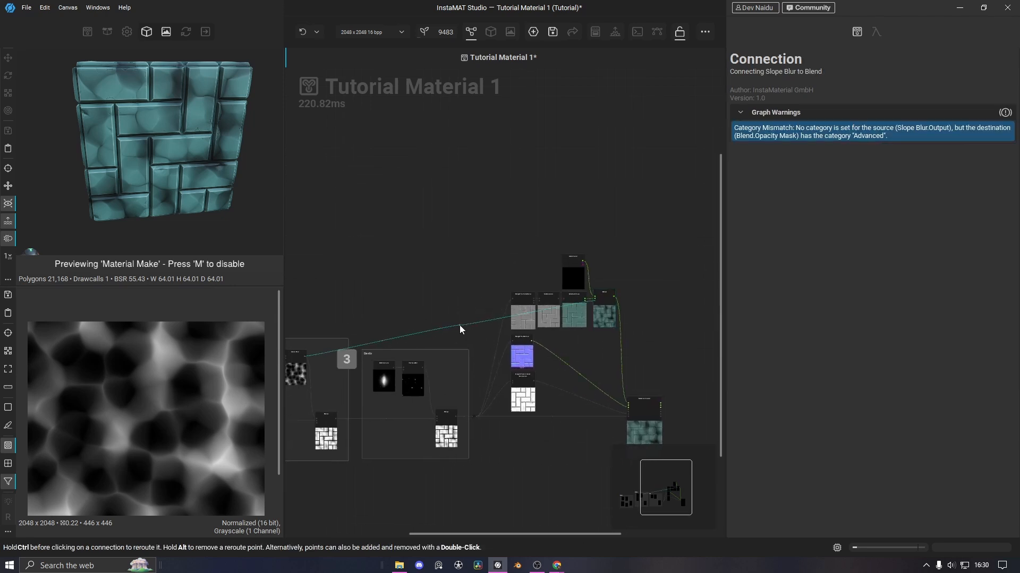
ctrl+drag(460, 327, 328, 301)
scroll(331, 299, up, 5)
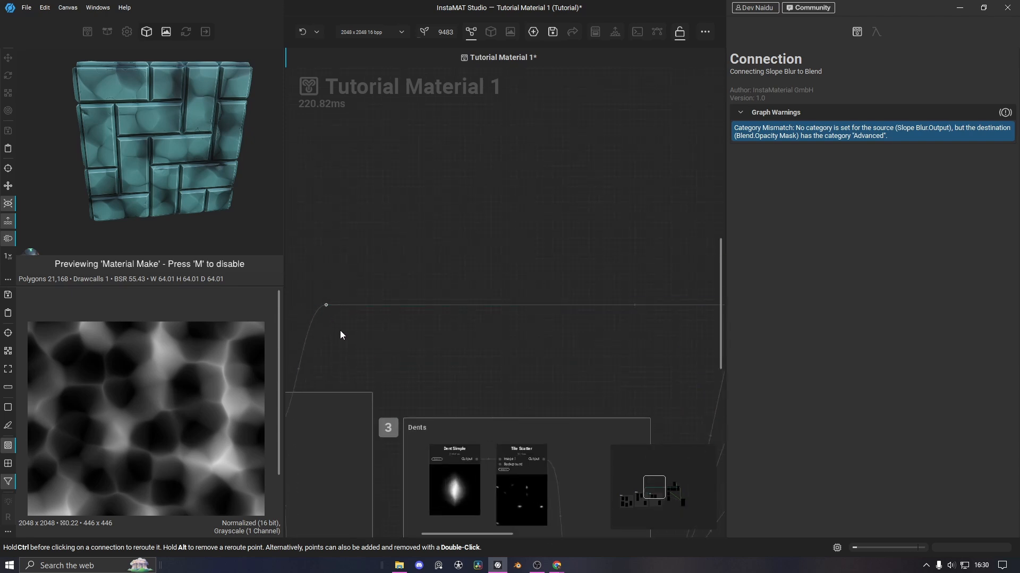
middle_drag(342, 330, 412, 330)
middle_drag(533, 329, 406, 307)
middle_drag(371, 317, 249, 323)
scroll(578, 201, up, 4)
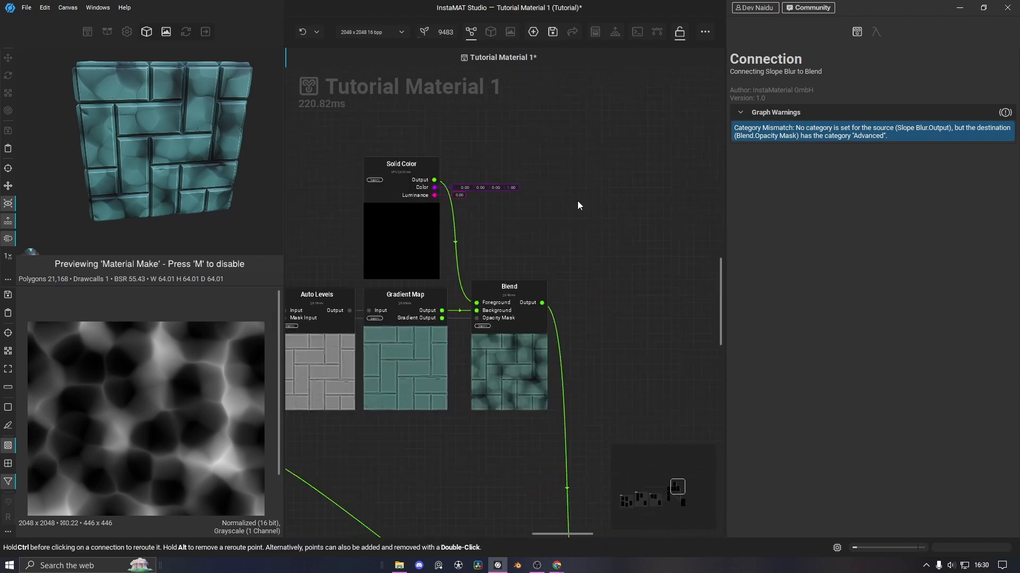
middle_drag(549, 263, 619, 256)
Set the Solid Color node's colour to a dark blue
click(423, 234)
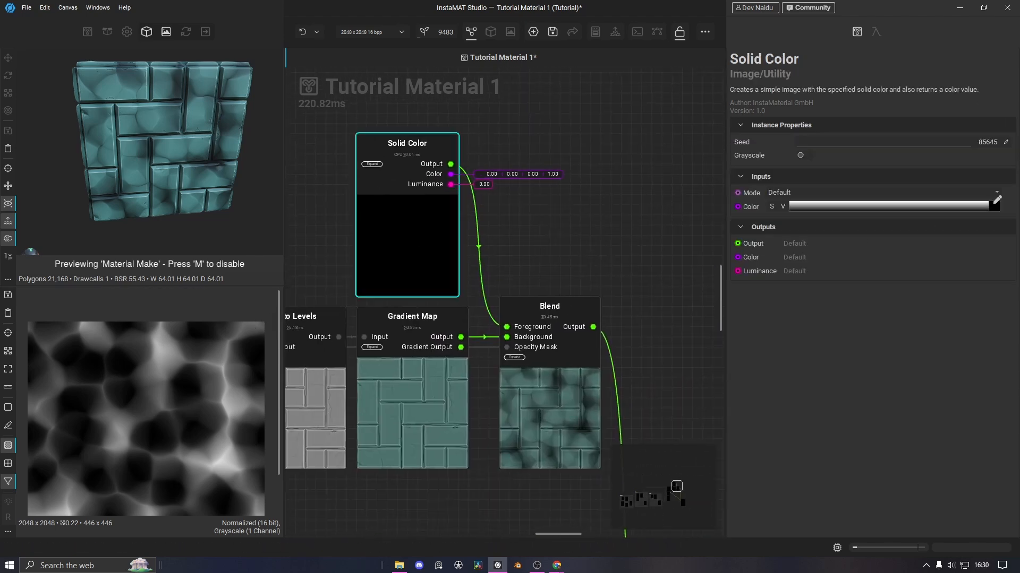
click(993, 206)
click(848, 457)
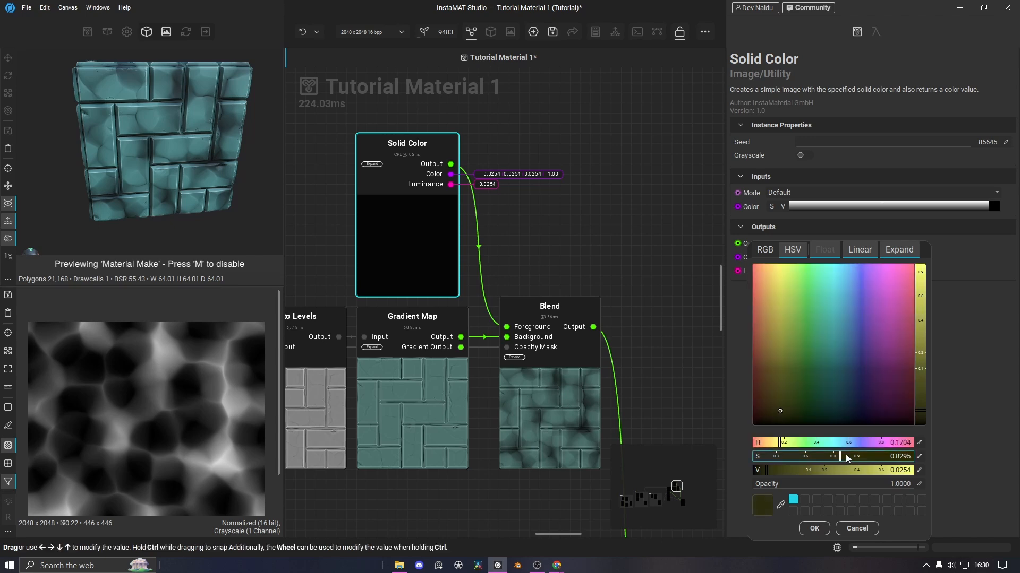
mouse_move(834, 389)
mouse_down()
mouse_move(846, 387)
mouse_move(844, 371)
mouse_up()
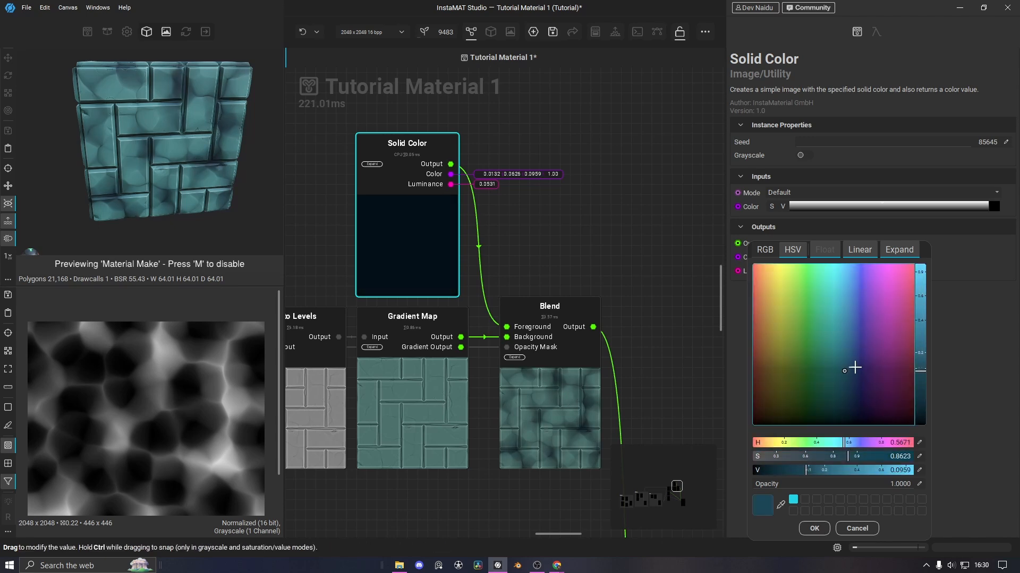
click(823, 458)
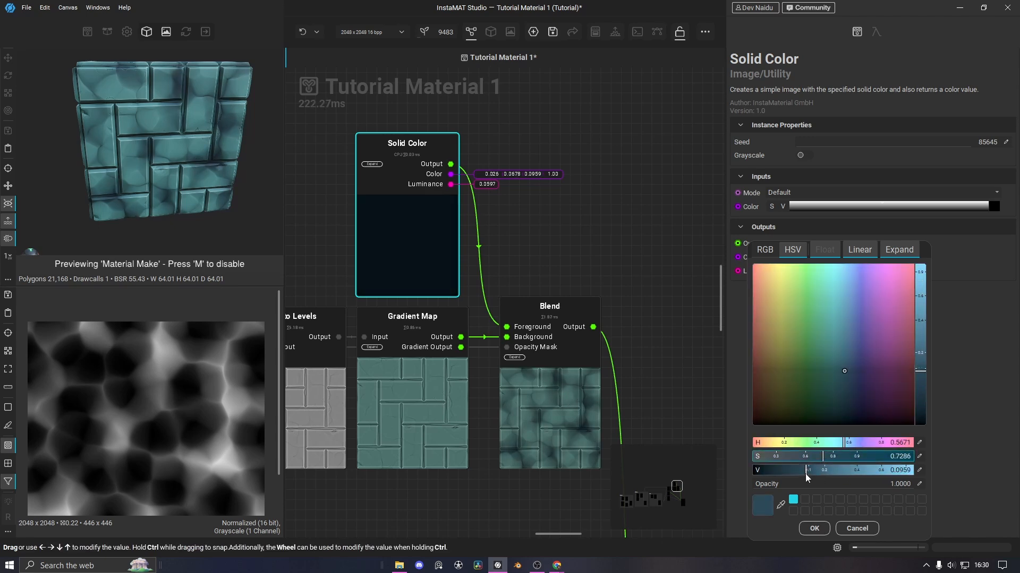
click(788, 472)
click(550, 318)
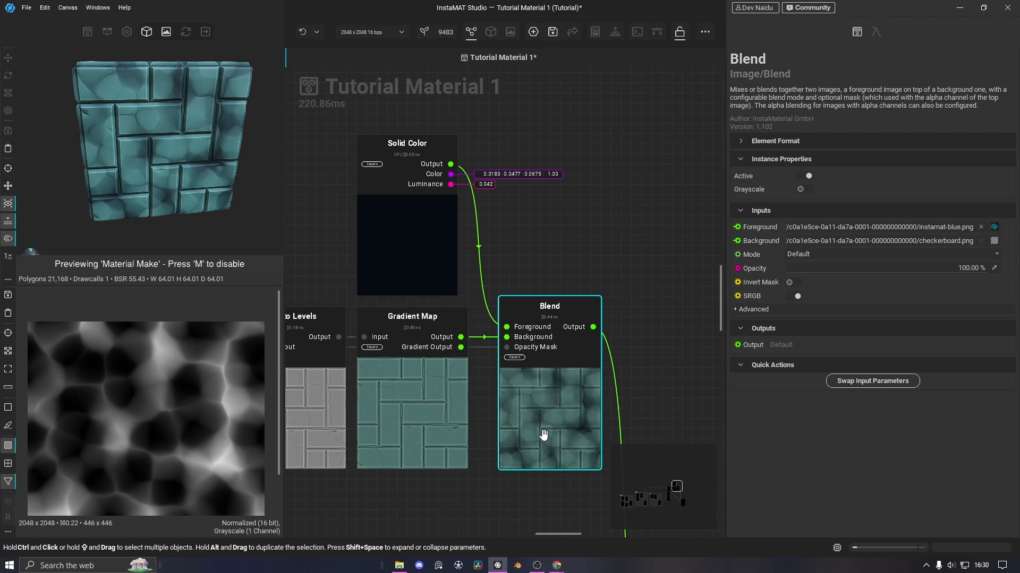
Set the Blend to Multiply mode with 23.76% opacity
click(816, 254)
click(815, 261)
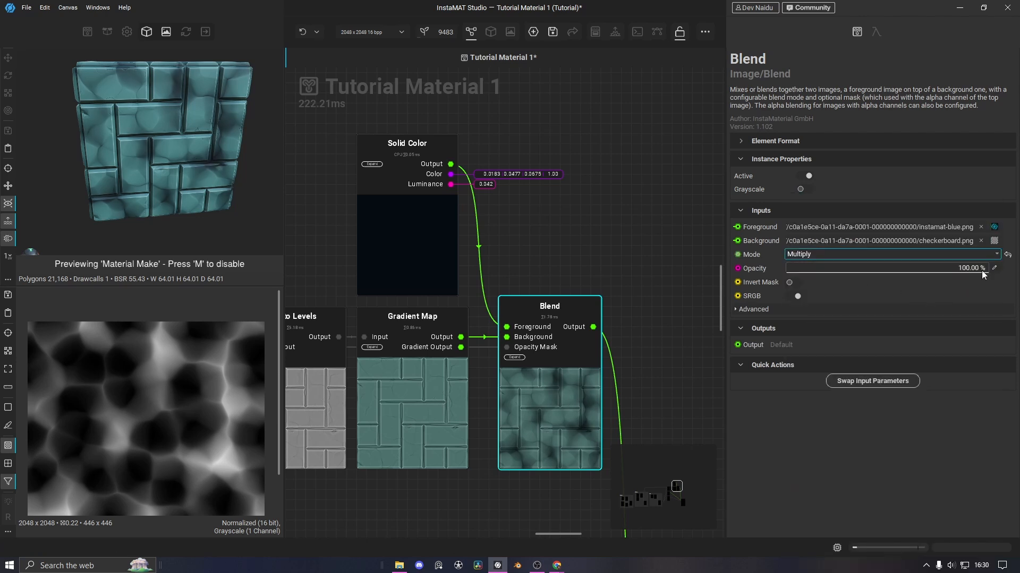
drag(982, 270, 833, 295)
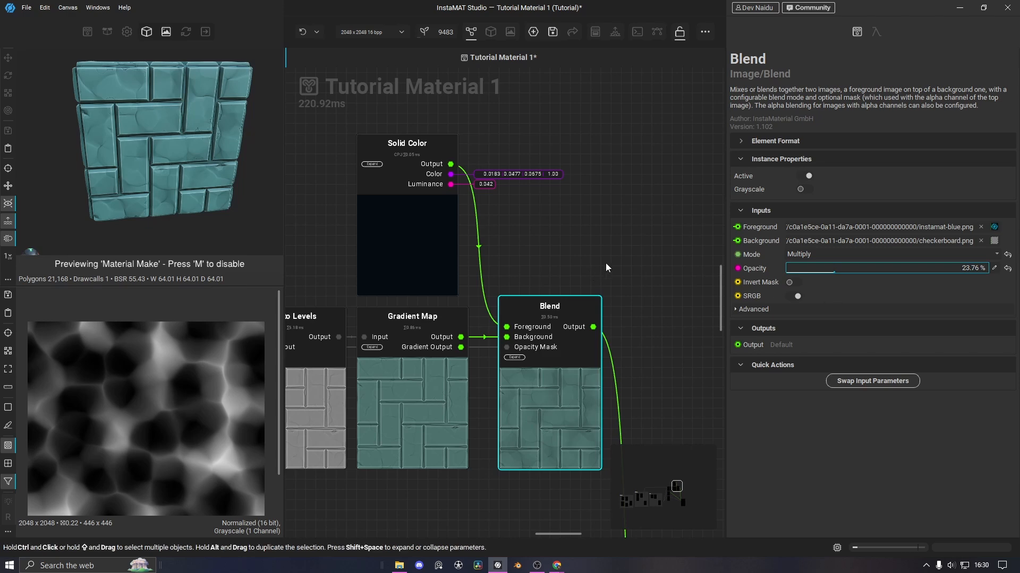
click(613, 283)
scroll(614, 283, down, 5)
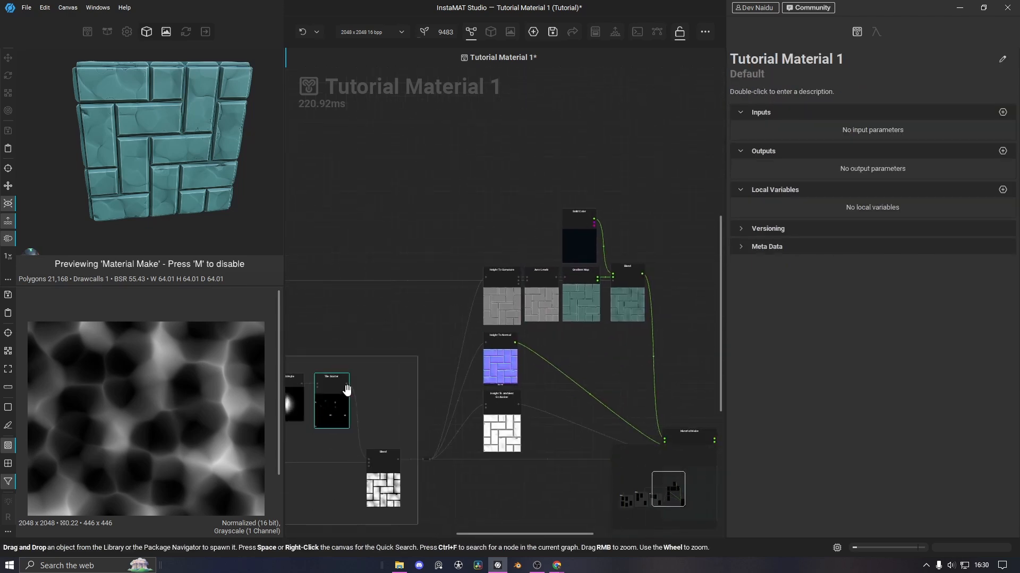
scroll(455, 289, up, 4)
Select the Solid Color and Blend pair and duplicate it
click(563, 295)
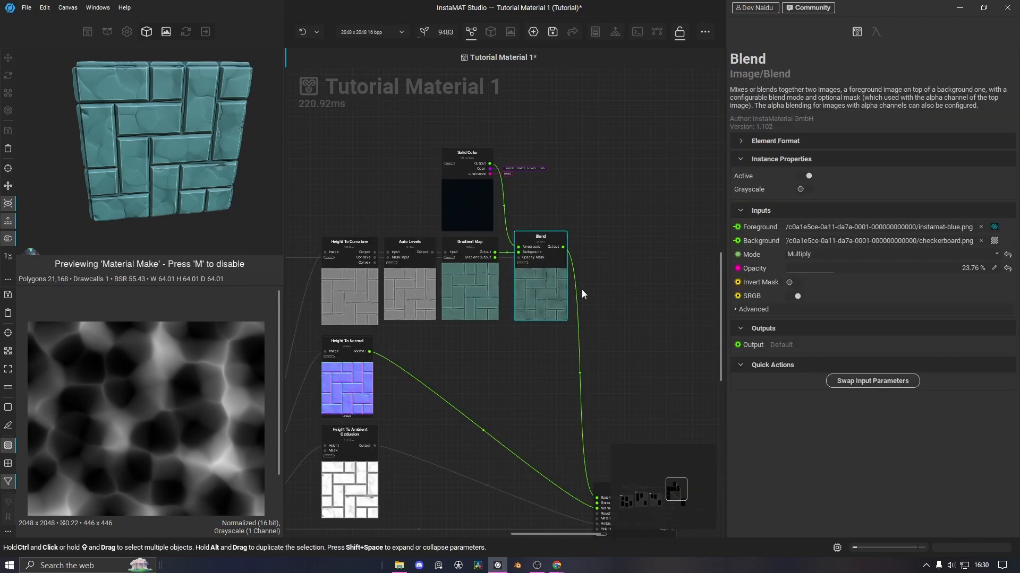
click(455, 202)
drag(586, 318, 473, 232)
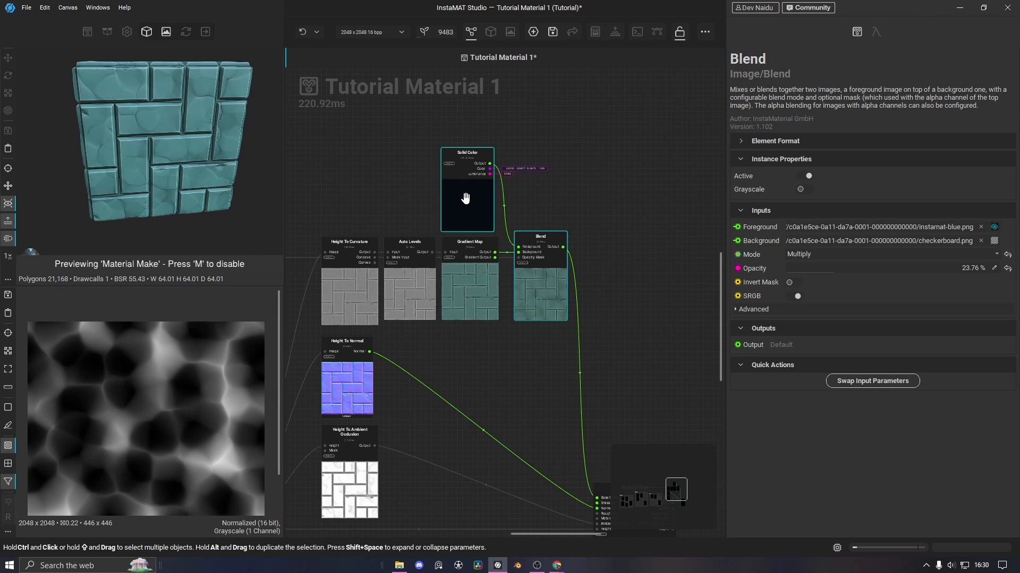
middle_drag(478, 136, 463, 154)
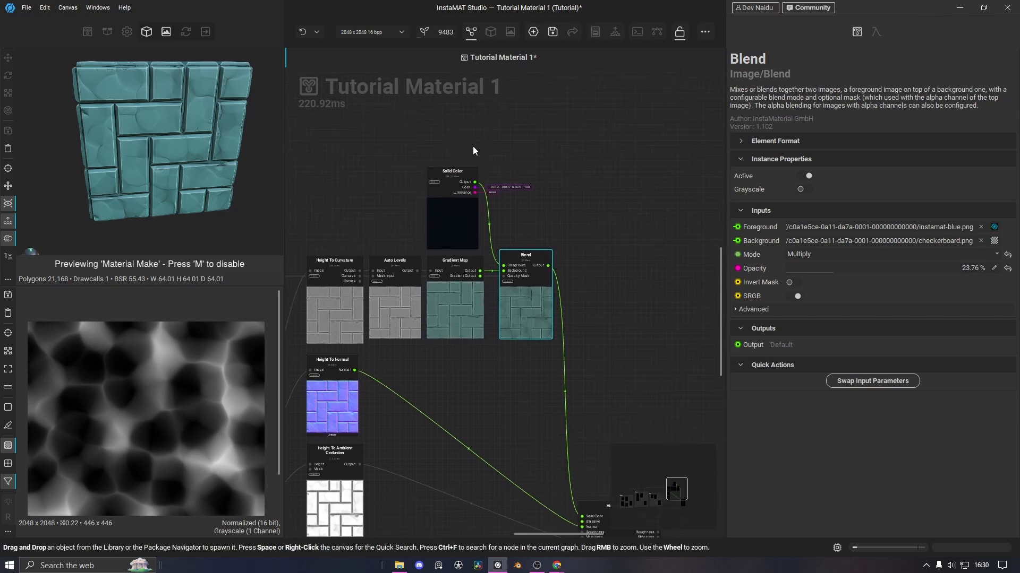
drag(461, 142, 615, 224)
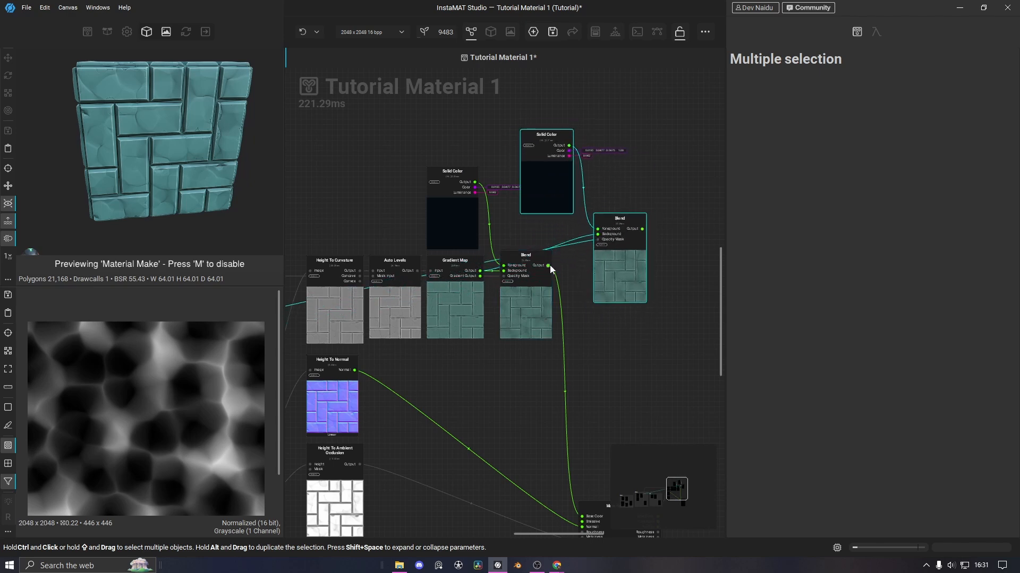
Wire the first Blend's output into the copied Blend's Background
drag(548, 266, 598, 234)
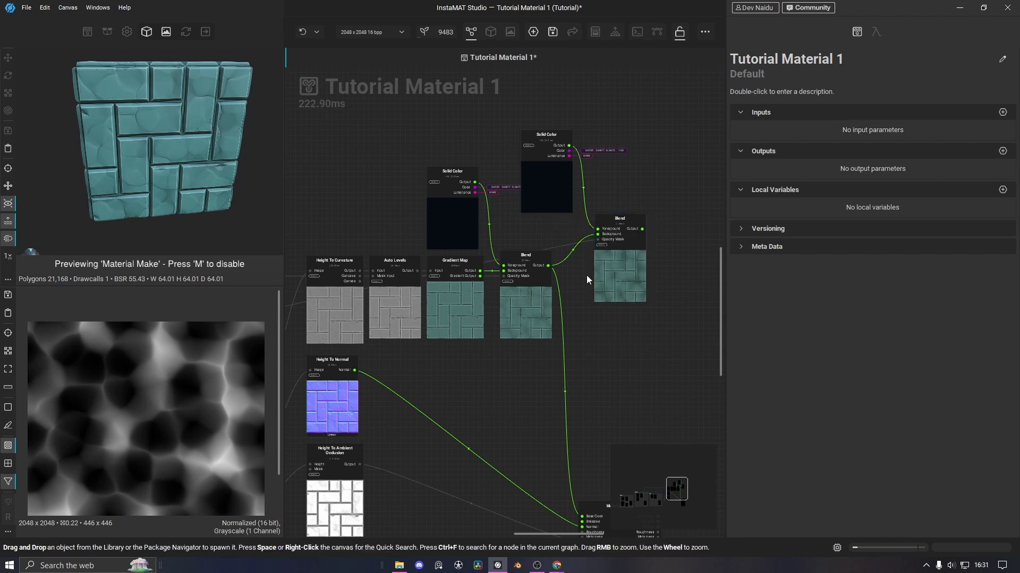
middle_drag(625, 332, 804, 259)
scroll(395, 274, down, 1)
middle_drag(336, 301, 556, 285)
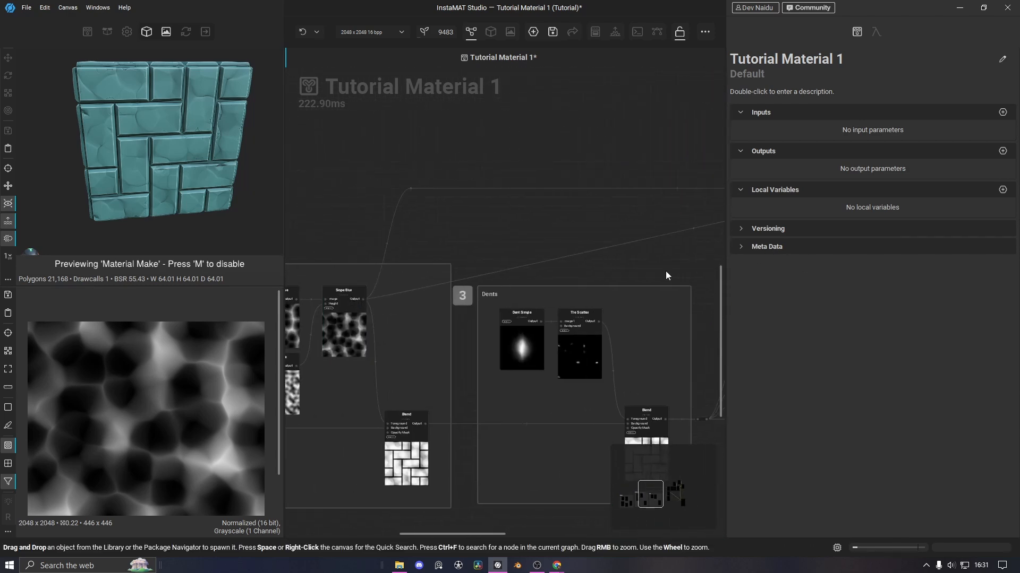
middle_drag(666, 275, 387, 333)
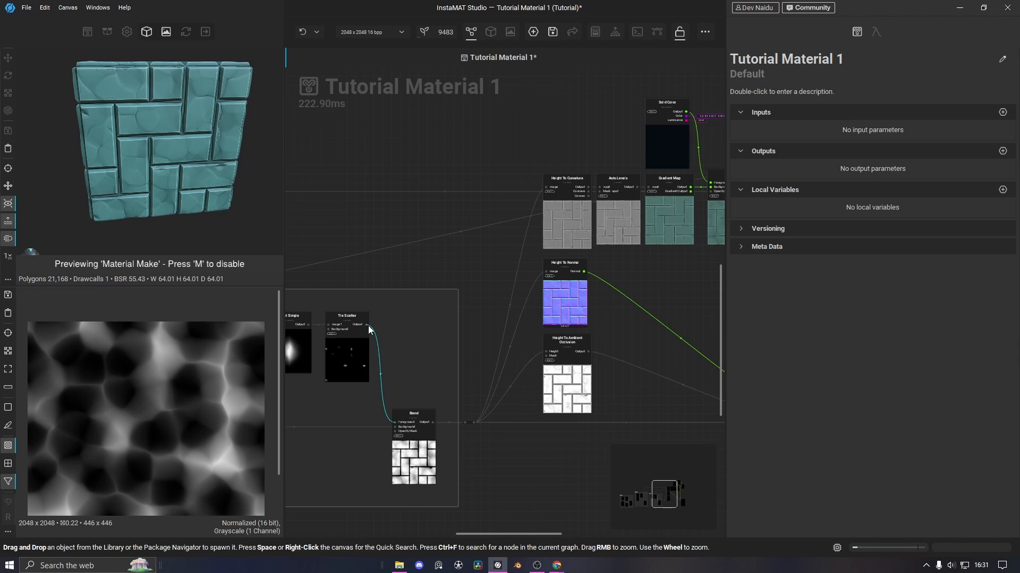
Connect Tile Scatter to the Blend's Opacity Mask and bend its wire up and left
drag(368, 324, 629, 160)
middle_drag(368, 284, 582, 287)
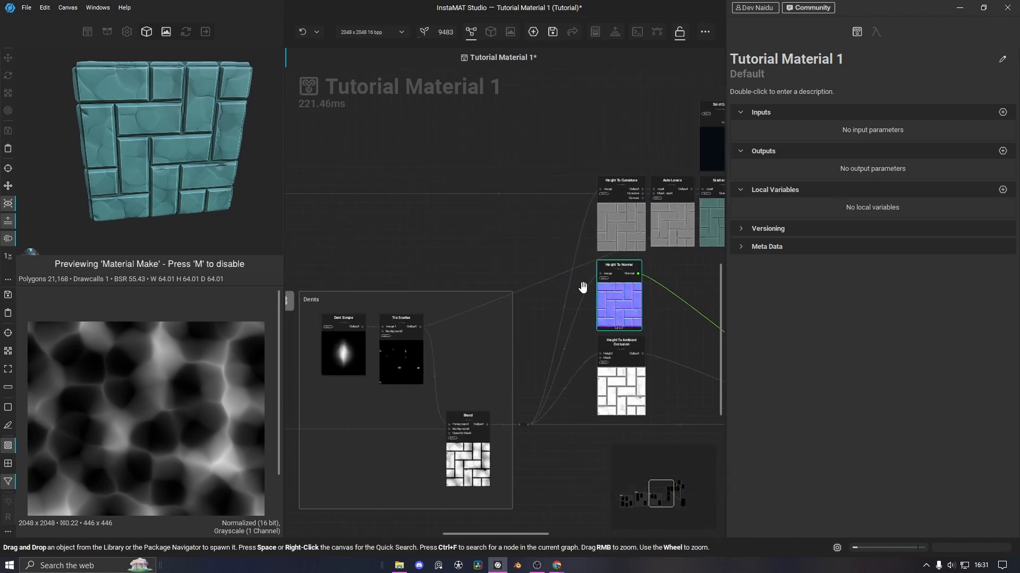
double_click(539, 283)
drag(540, 283, 476, 206)
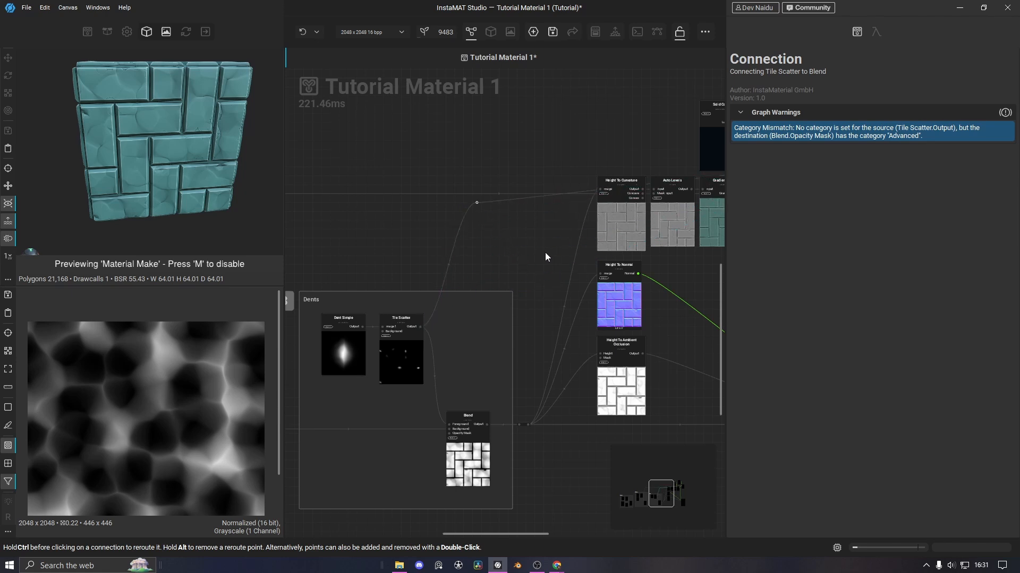
Move the copied Blend and Solid Color nodes down into place
middle_drag(481, 255, 221, 251)
drag(607, 191, 602, 229)
middle_drag(663, 234, 626, 276)
drag(516, 158, 497, 185)
Connect the copied Blend's output to Material Make's Base Color input
click(604, 198)
scroll(555, 157, up, 3)
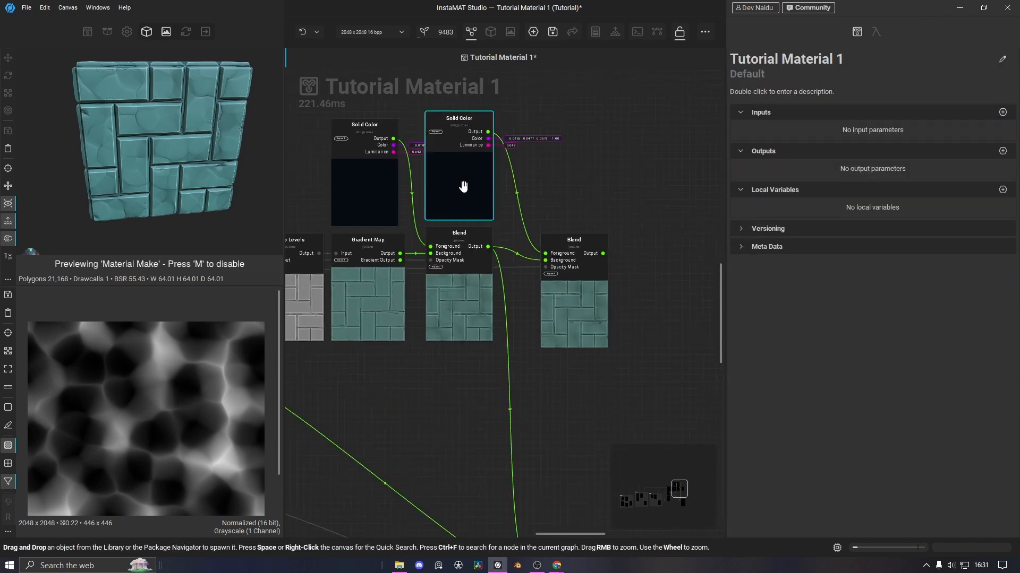
click(591, 330)
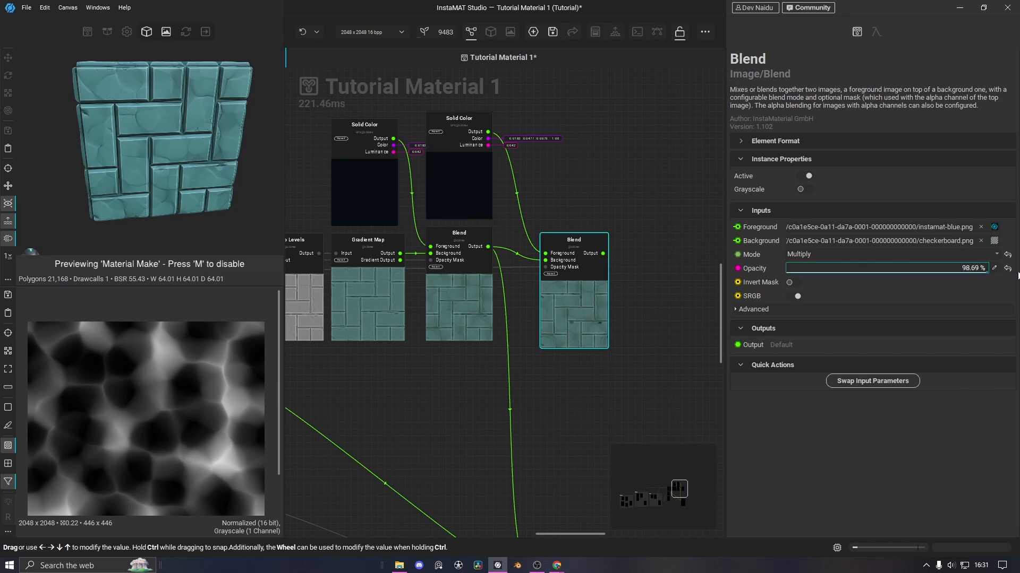
scroll(201, 171, up, 4)
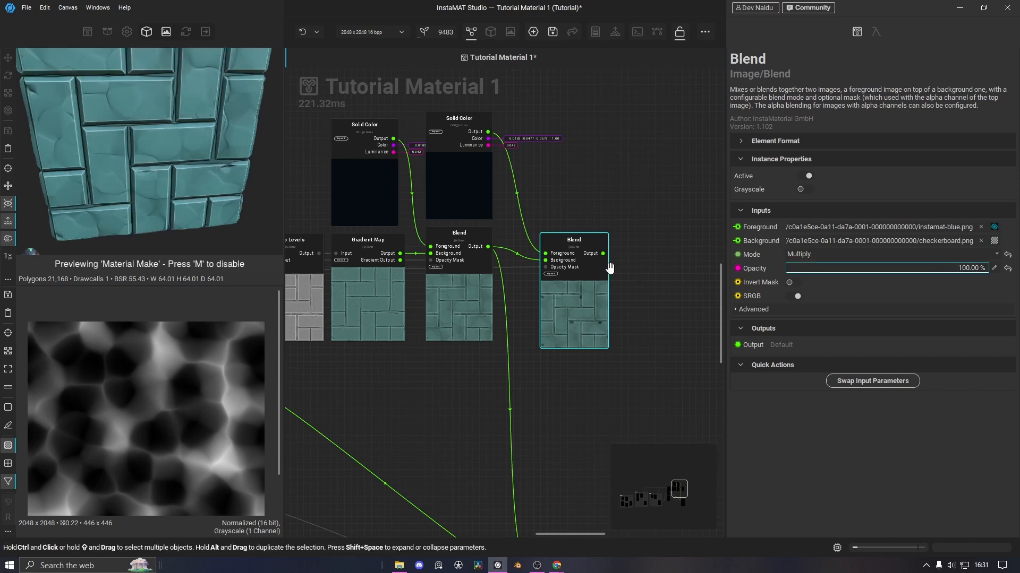
drag(603, 254, 424, 397)
middle_drag(553, 294, 567, 412)
alt+drag(189, 157, 205, 158)
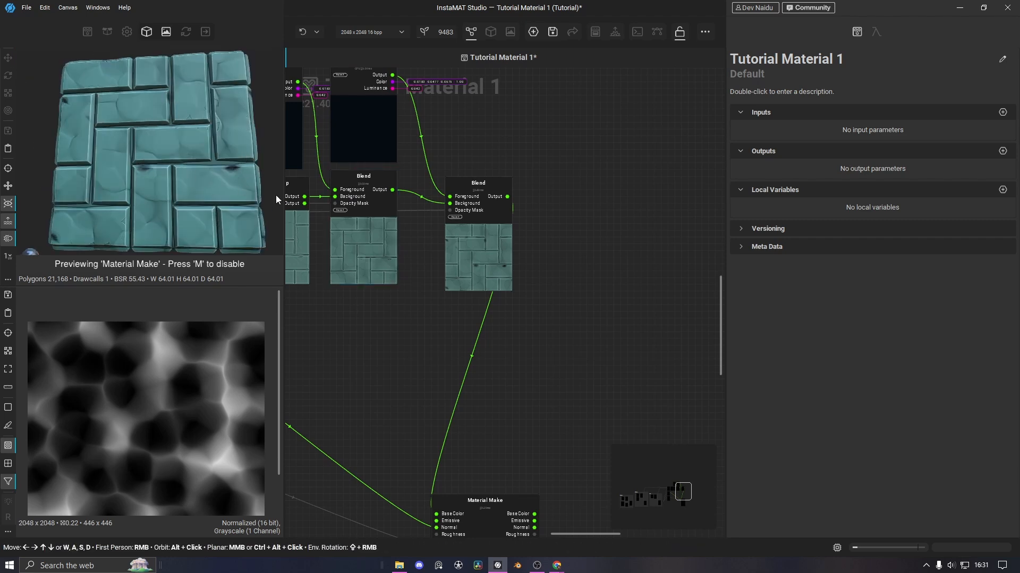
middle_drag(380, 349, 435, 428)
Recolour the copied Solid Color to a soft orange-brown
click(423, 209)
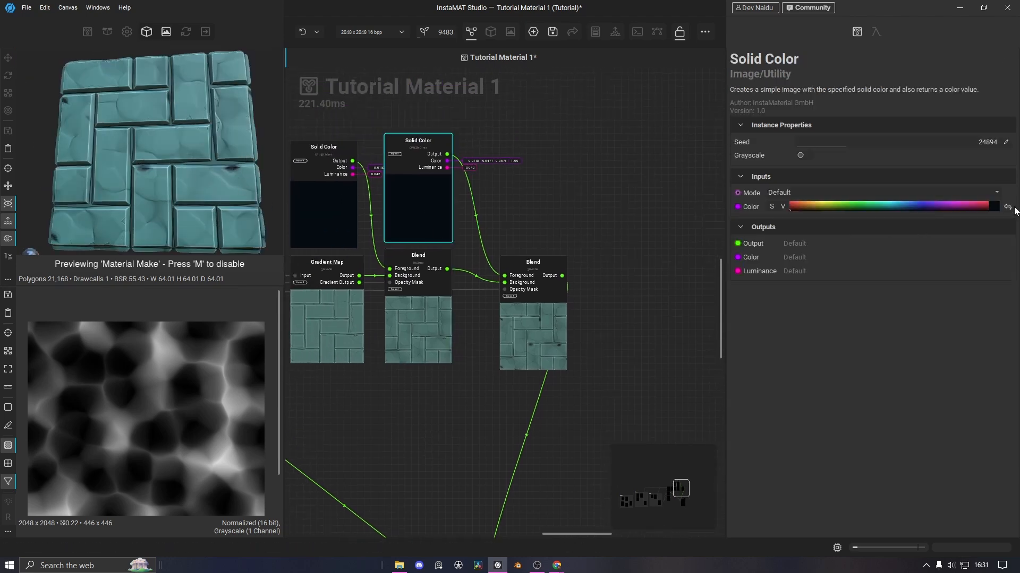
click(999, 201)
mouse_move(789, 362)
mouse_down()
mouse_move(782, 381)
mouse_move(779, 367)
mouse_up()
click(783, 313)
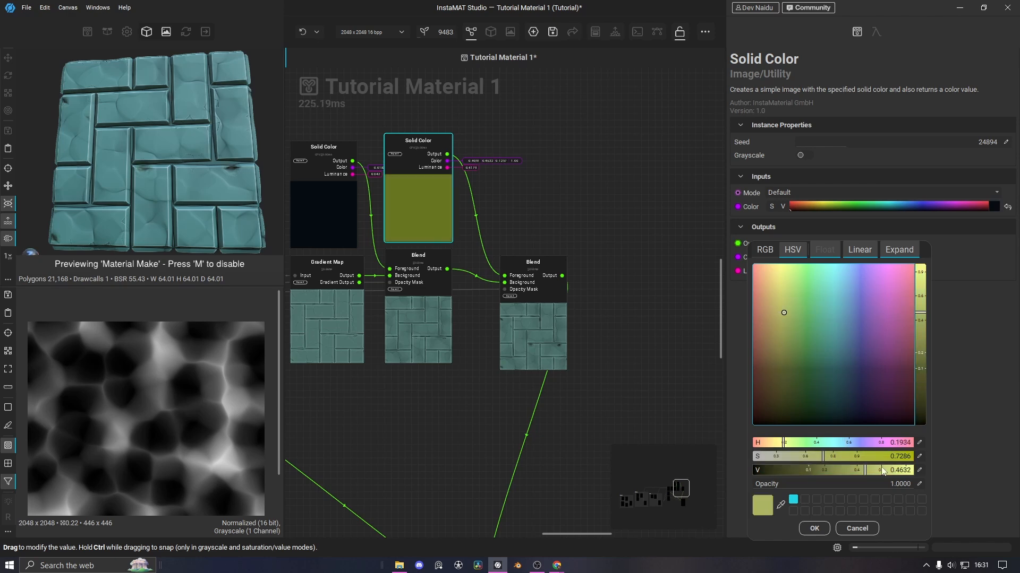
click(869, 457)
drag(781, 446, 764, 445)
drag(826, 459, 817, 457)
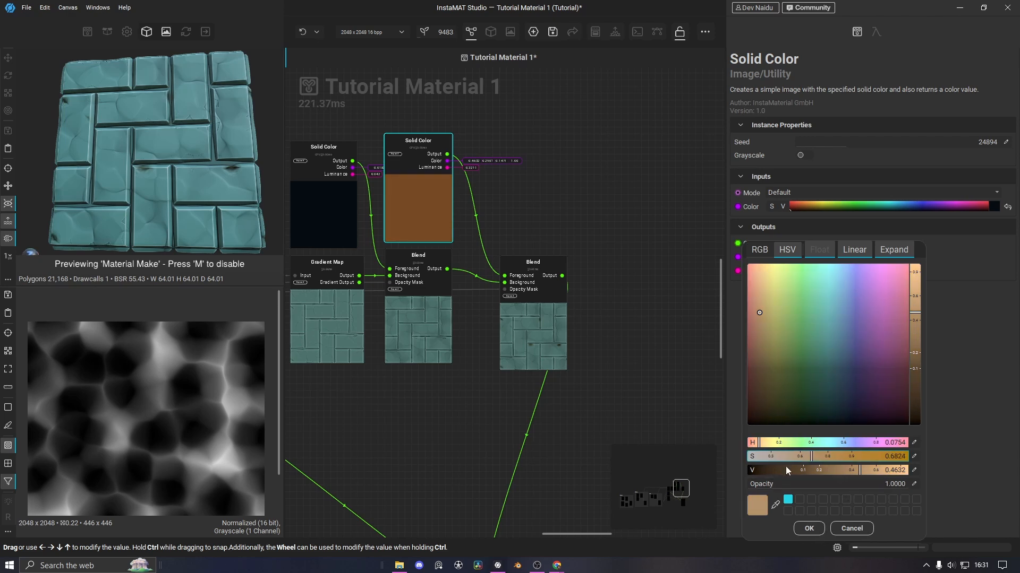
click(811, 530)
Set the copied Blend to Soft Light at 80.94% opacity
click(546, 341)
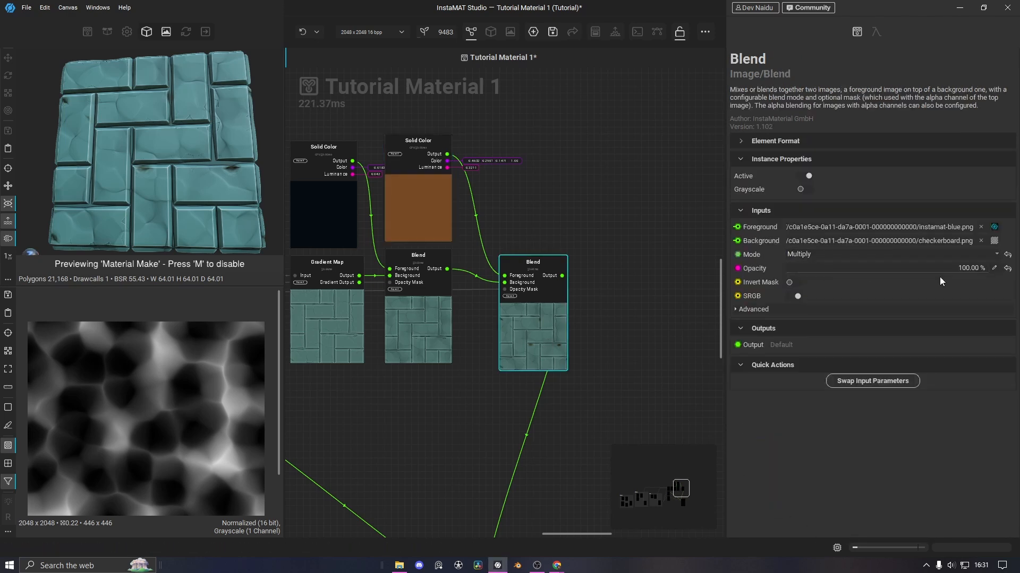
click(826, 256)
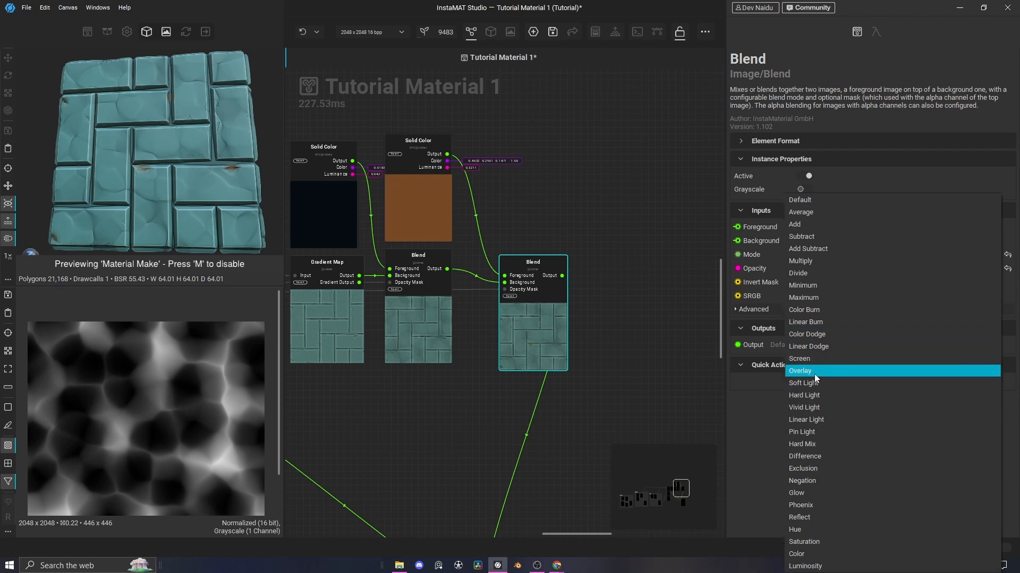
click(815, 387)
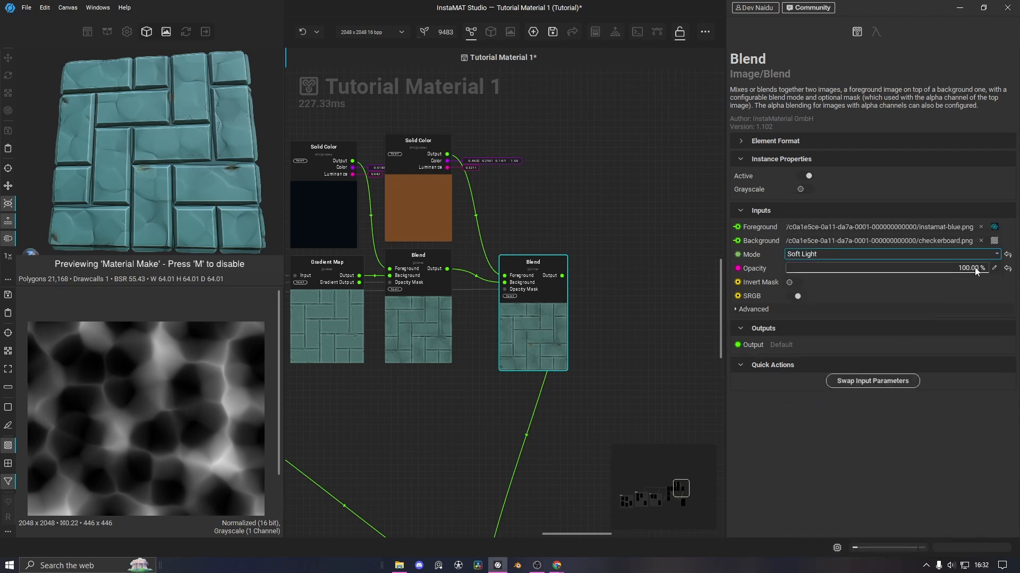
drag(975, 268, 694, 276)
drag(957, 292, 950, 292)
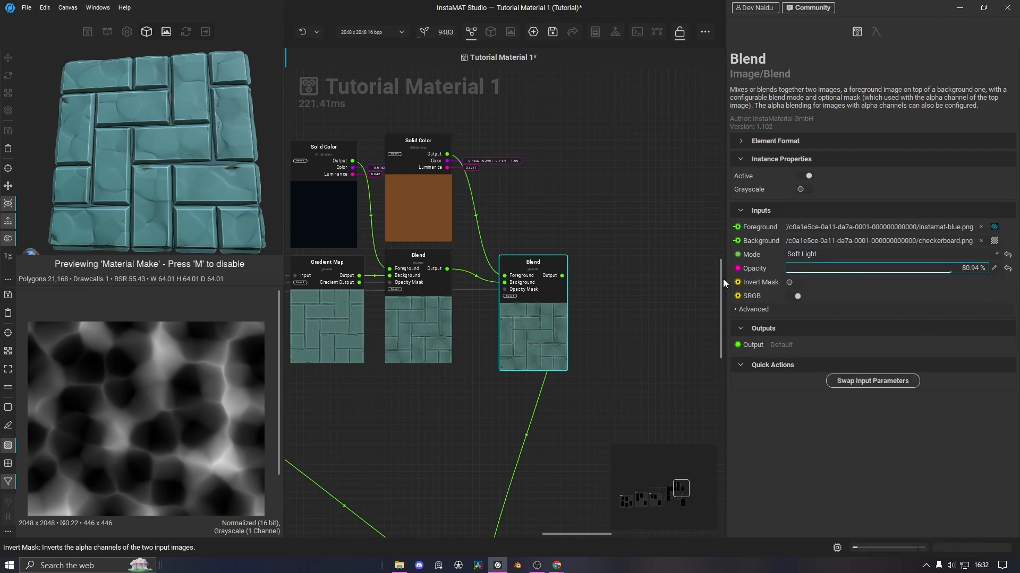
Tidy the graph by moving the Blend left and Material Make right
scroll(210, 187, down, 4)
drag(202, 187, 186, 194)
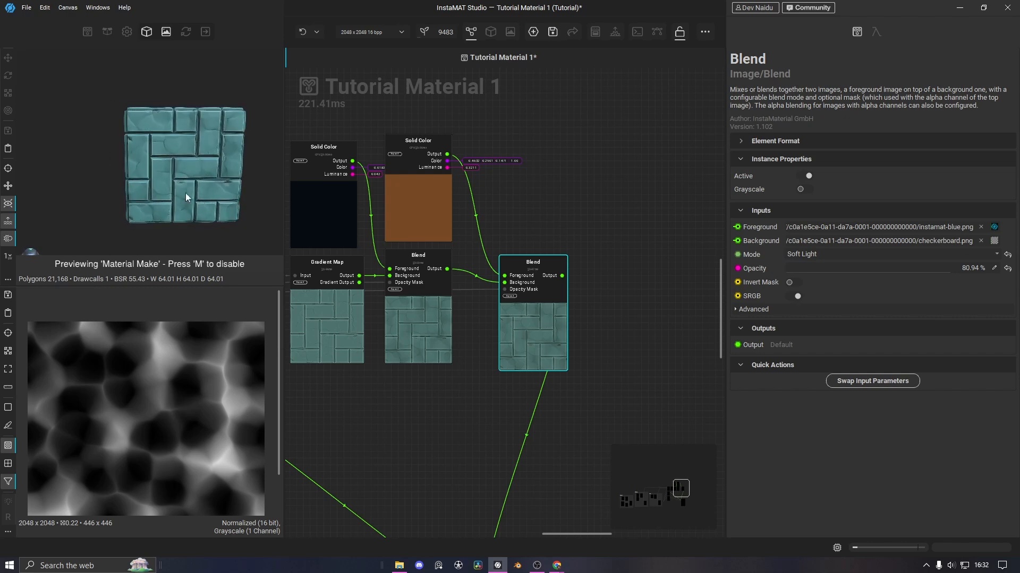
middle_drag(642, 290, 677, 279)
drag(563, 306, 530, 306)
middle_drag(607, 325, 583, 274)
scroll(583, 274, down, 5)
scroll(581, 376, up, 2)
drag(553, 356, 606, 362)
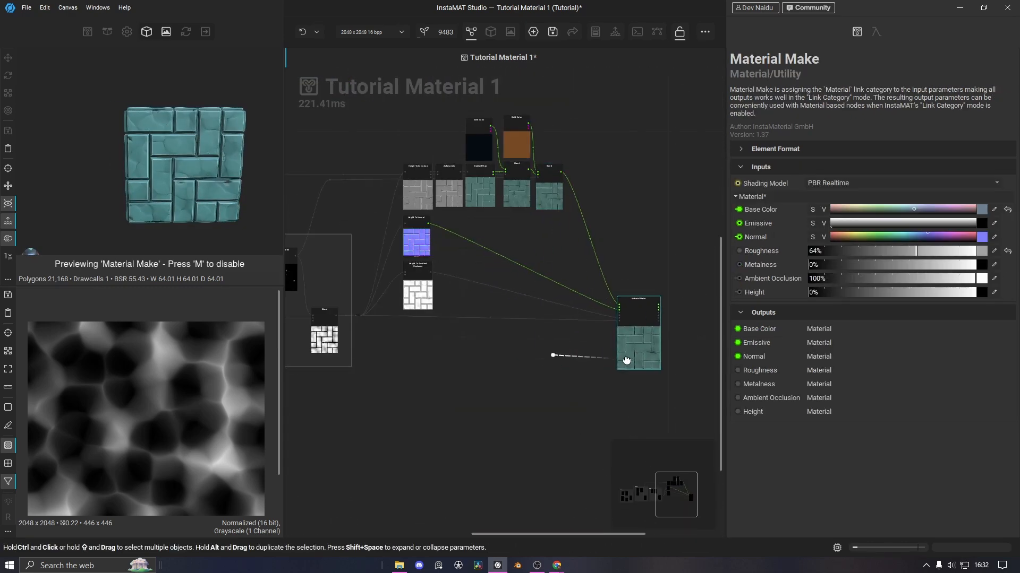
Insert a Blend with the middle Blend as background and a duplicated brown Solid Color as foreground
scroll(634, 199, up, 1)
middle_drag(634, 199, 622, 277)
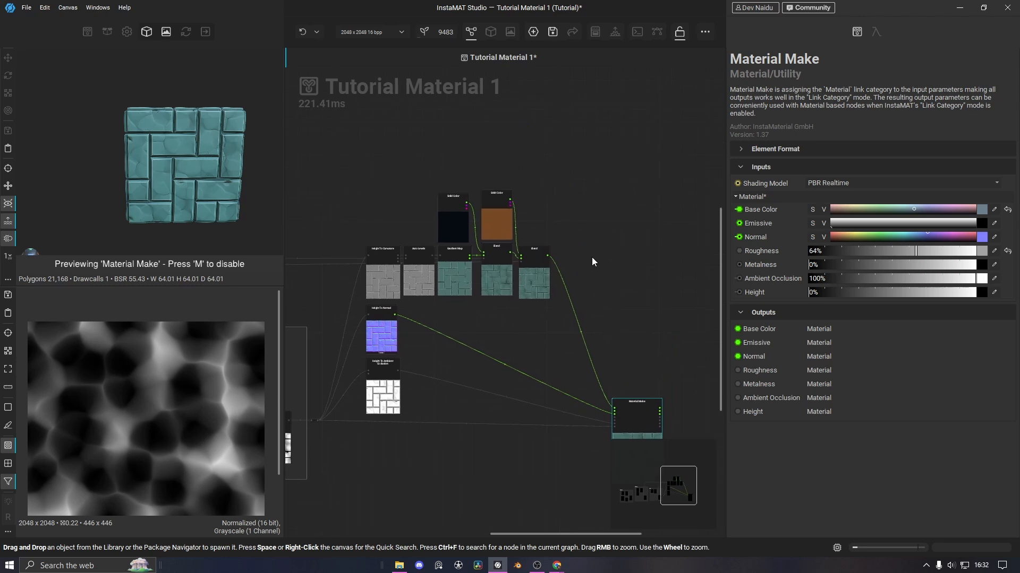
scroll(590, 255, up, 3)
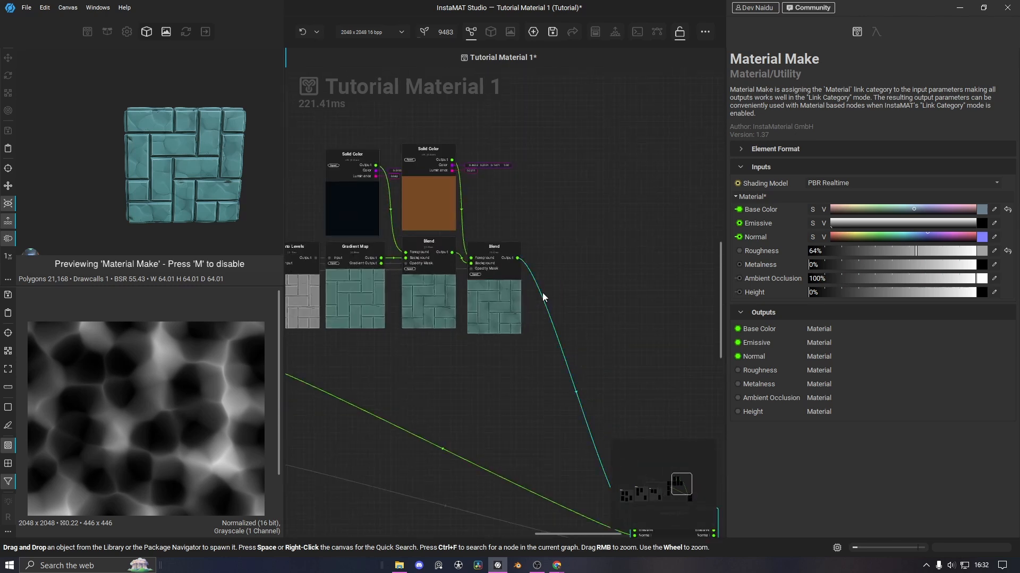
right_click(543, 294)
click(570, 375)
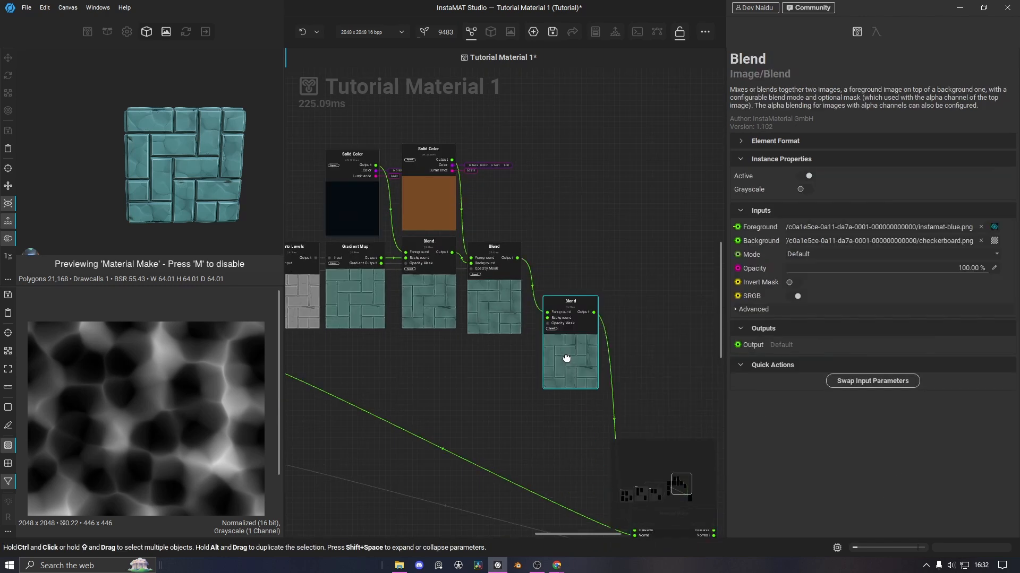
drag(518, 258, 543, 258)
alt+drag(434, 178, 503, 196)
drag(523, 159, 542, 252)
click(520, 258)
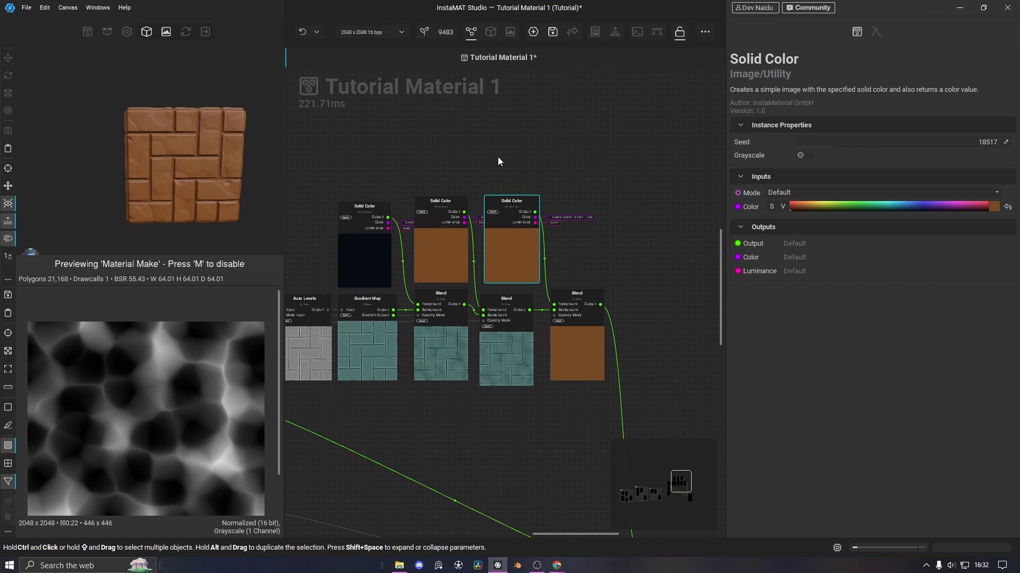
Add a Clouds noise node below the Blends as the third Blend's opacity mask
key(space)
text(cl)
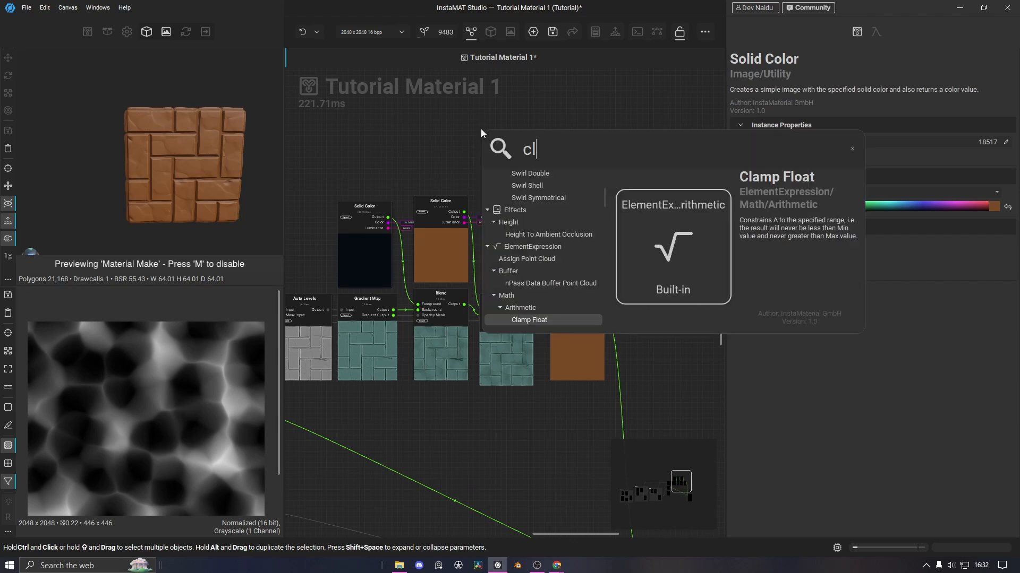
text(oud)
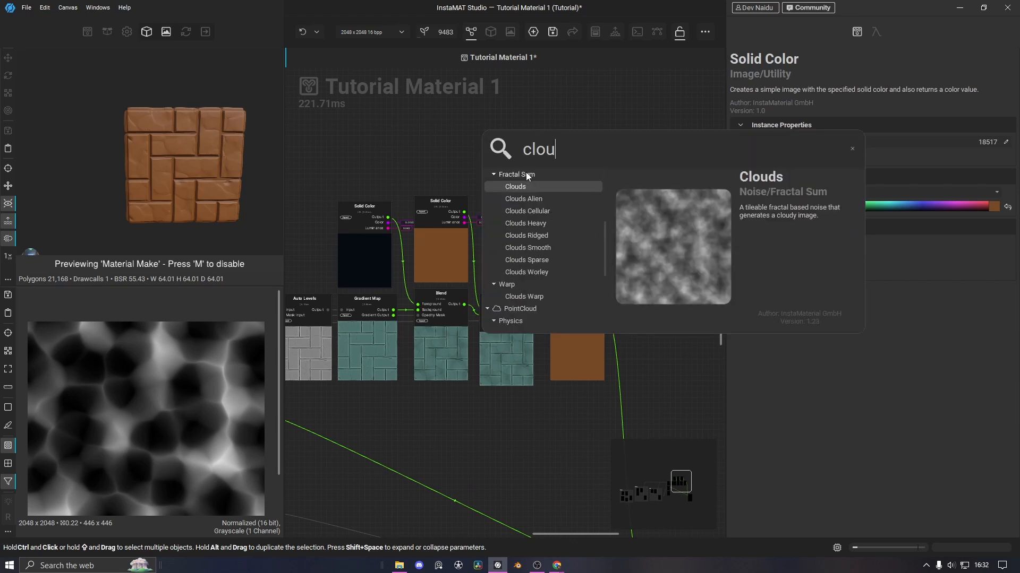
click(528, 188)
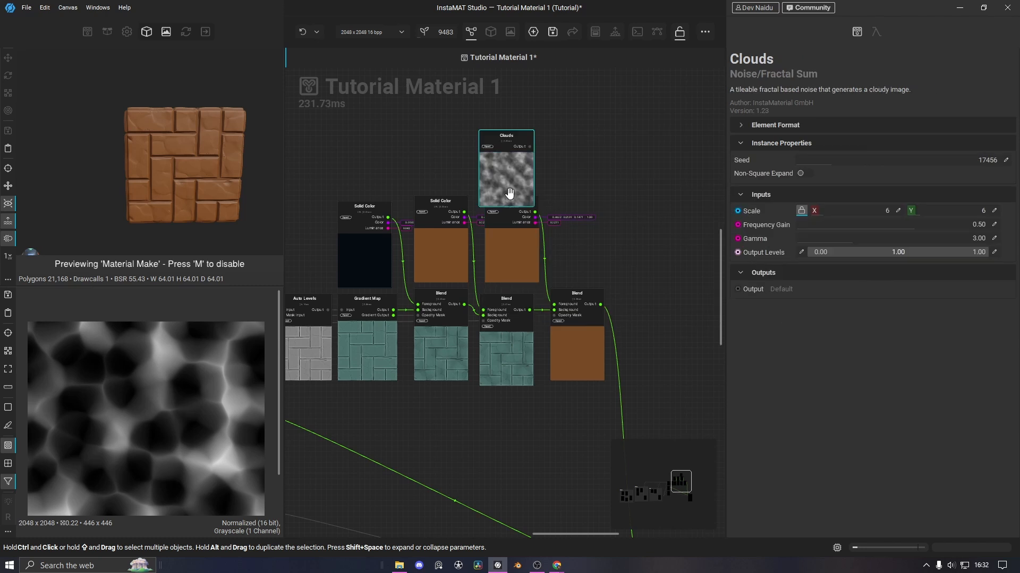
drag(507, 184, 507, 449)
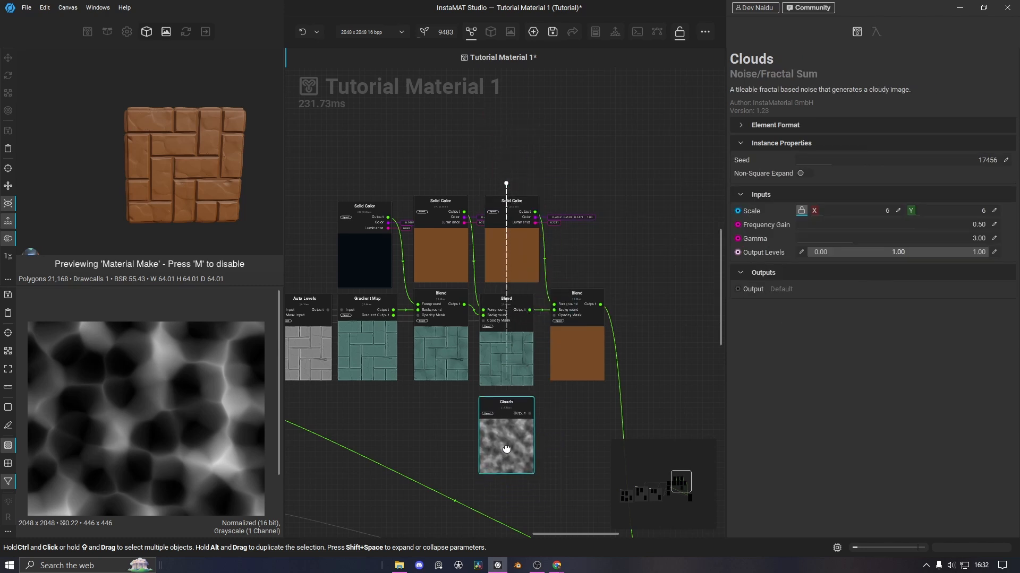
drag(530, 414, 553, 316)
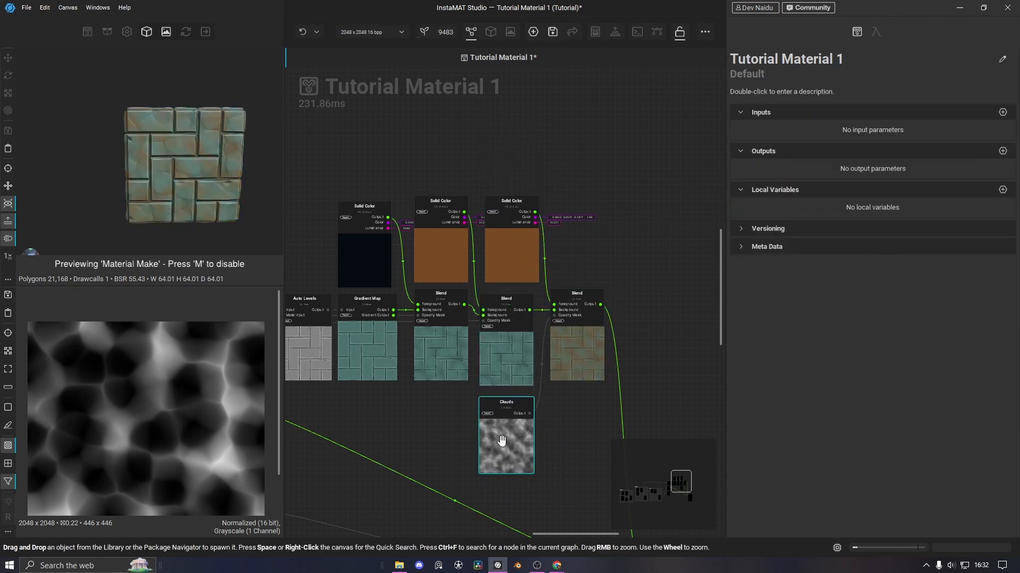
scroll(192, 161, up, 5)
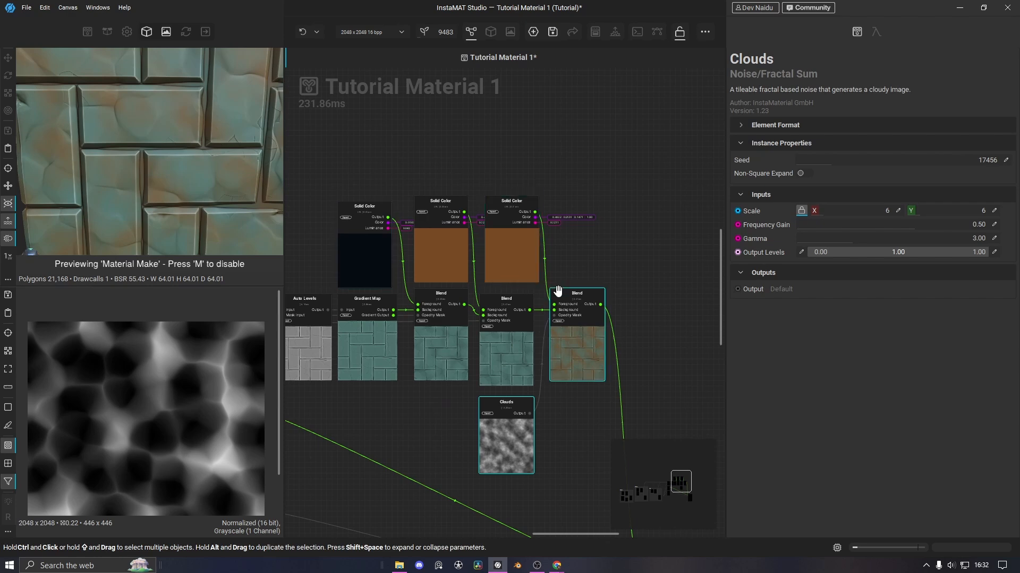
click(511, 247)
Change the stain Solid Color to a dark purple-blue
click(996, 207)
drag(833, 366, 848, 365)
drag(809, 458, 785, 458)
drag(806, 471, 825, 471)
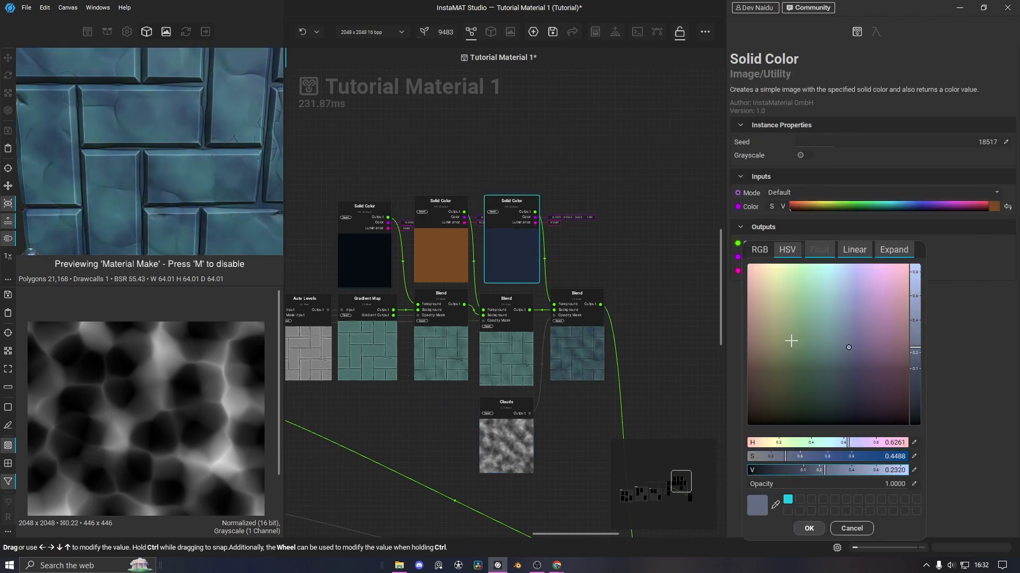
drag(865, 354, 854, 351)
Adjust the Clouds noise scale and reseed it to 42119
click(520, 441)
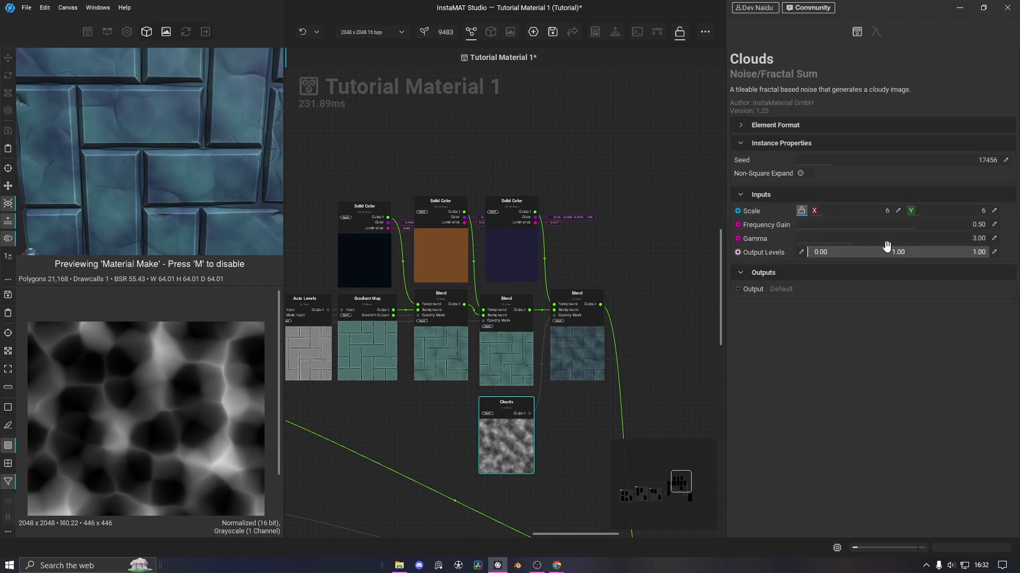
mouse_move(821, 212)
mouse_down()
mouse_move(855, 214)
mouse_move(813, 215)
mouse_up()
scroll(157, 188, down, 5)
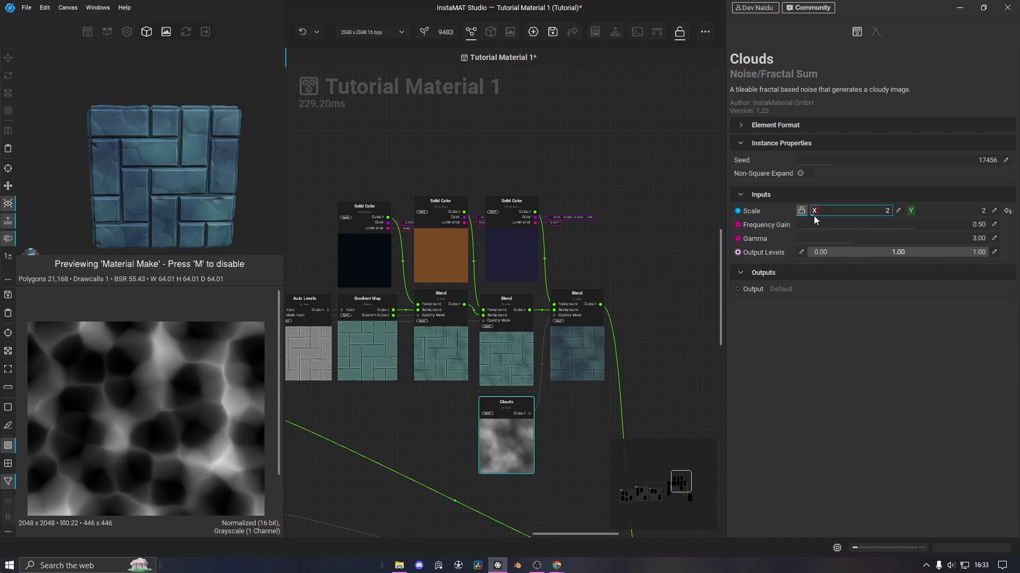
drag(860, 160, 881, 160)
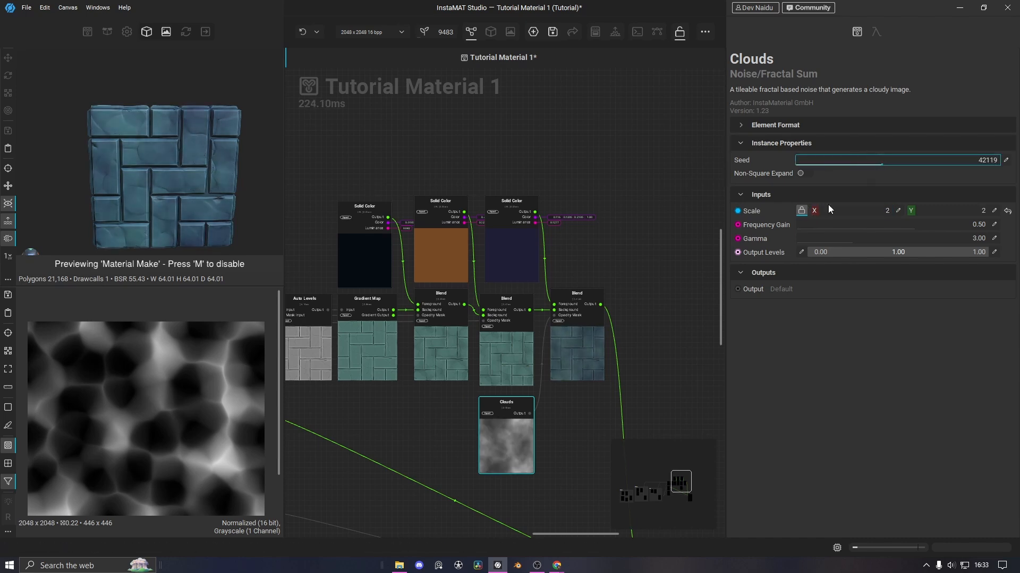
Set the final Blend to Multiply at about 49% opacity, then rescale the Clouds to 4
click(594, 363)
click(886, 256)
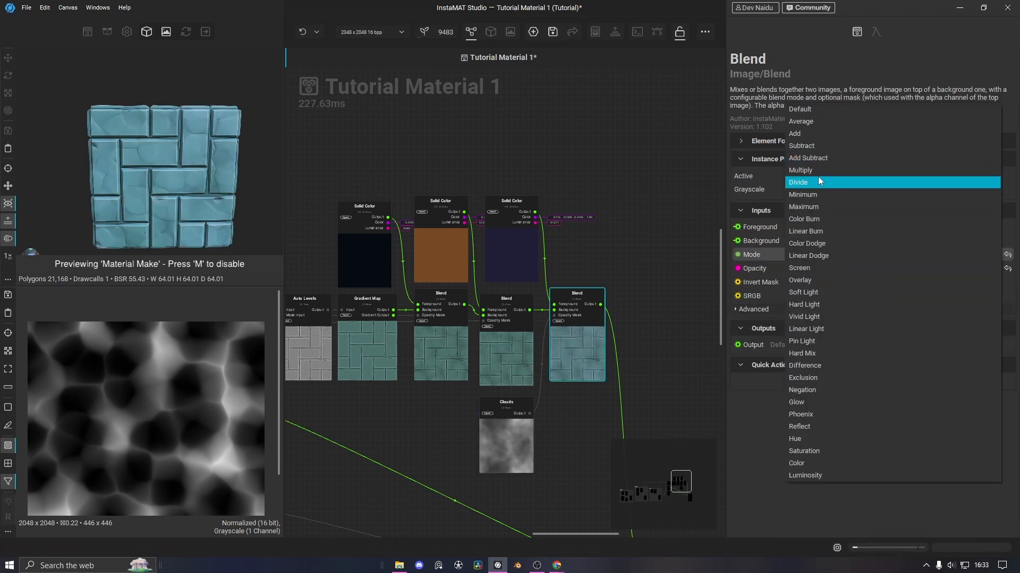
click(819, 169)
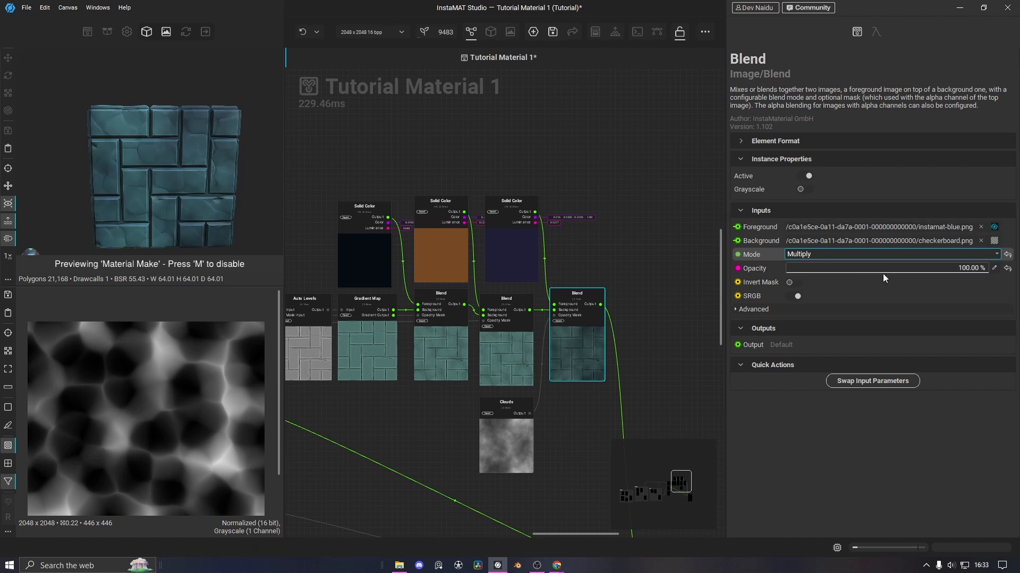
mouse_move(882, 273)
mouse_down()
mouse_move(830, 269)
mouse_move(885, 272)
mouse_up()
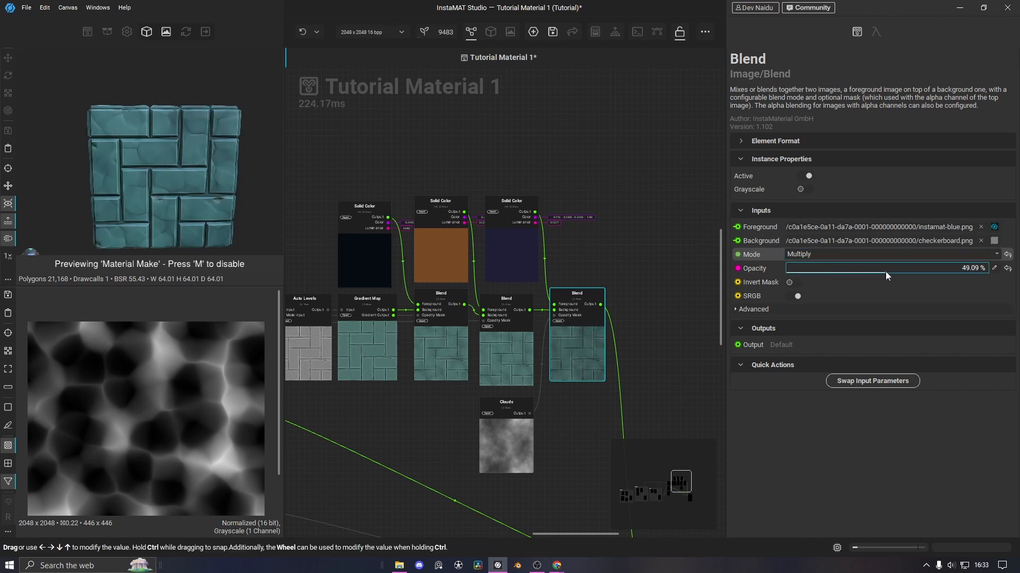
click(495, 437)
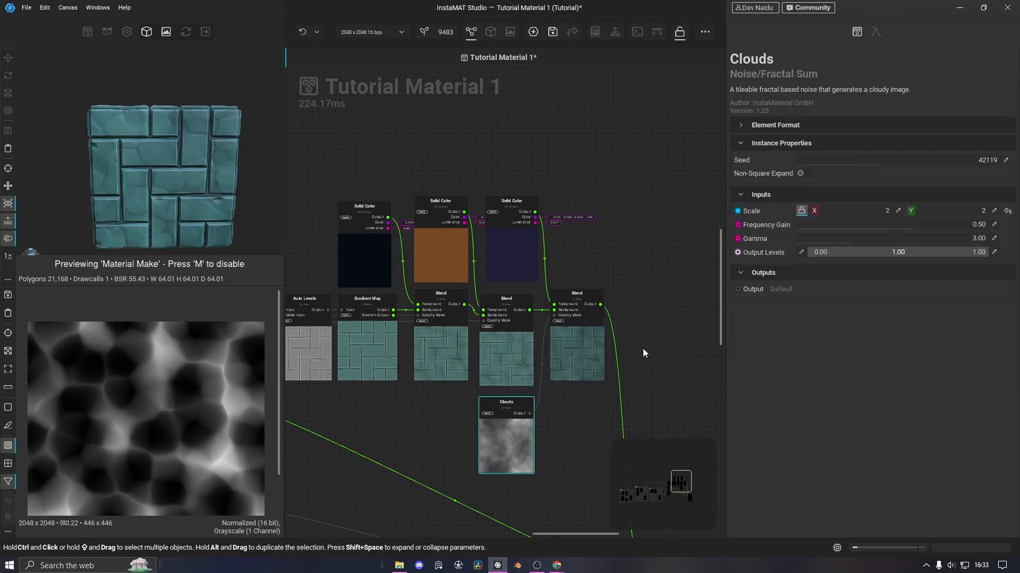
mouse_move(821, 216)
mouse_down()
mouse_move(843, 212)
mouse_move(818, 214)
mouse_up()
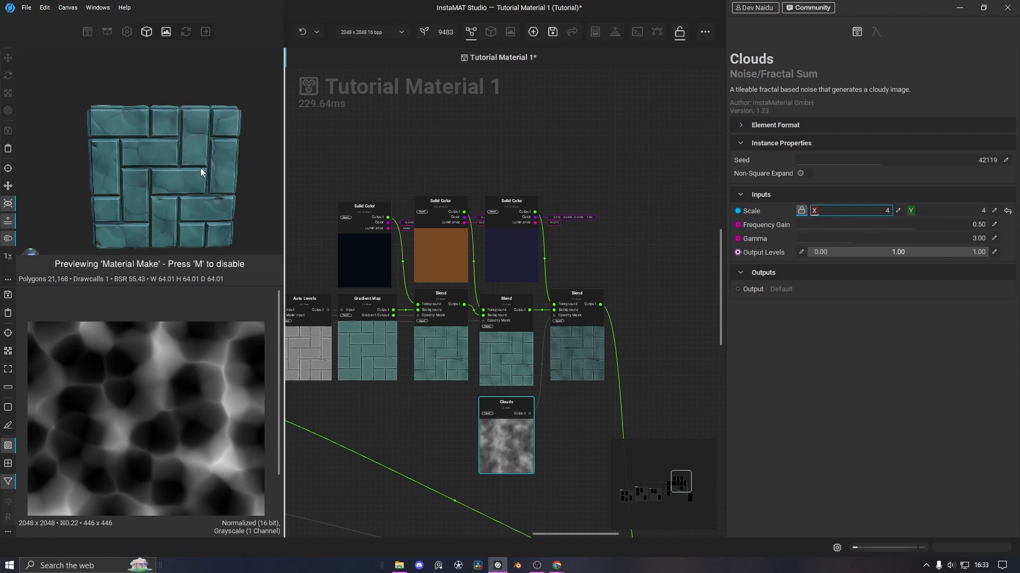
Orbit to a close view of the brick side and enlarge the 3D preview area
scroll(146, 113, down, 3)
middle_drag(148, 179, 173, 147)
drag(173, 147, 158, 190)
scroll(150, 152, up, 3)
scroll(221, 162, down, 5)
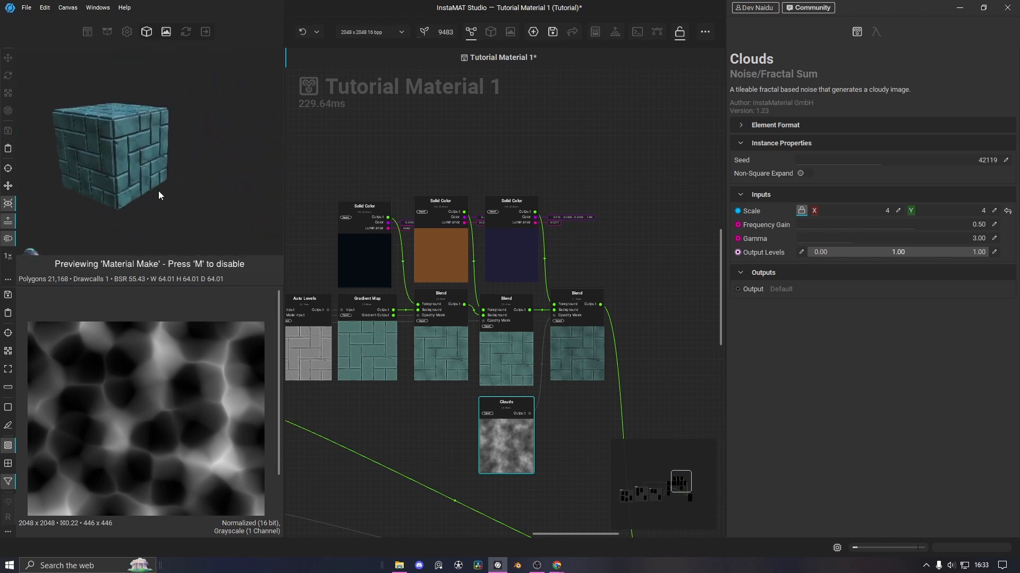
scroll(126, 133, up, 5)
drag(125, 130, 157, 189)
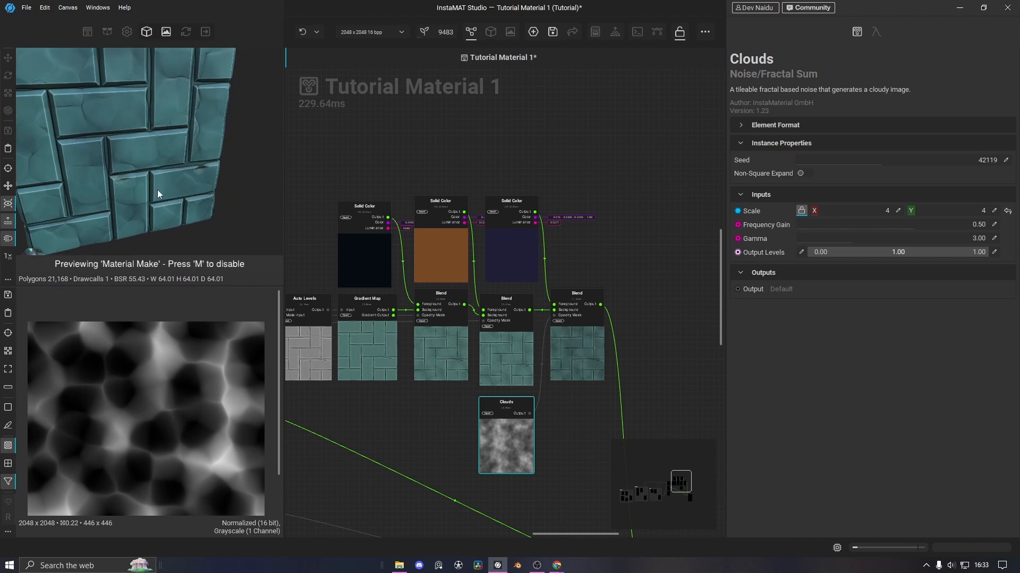
drag(182, 287, 182, 355)
scroll(631, 352, down, 4)
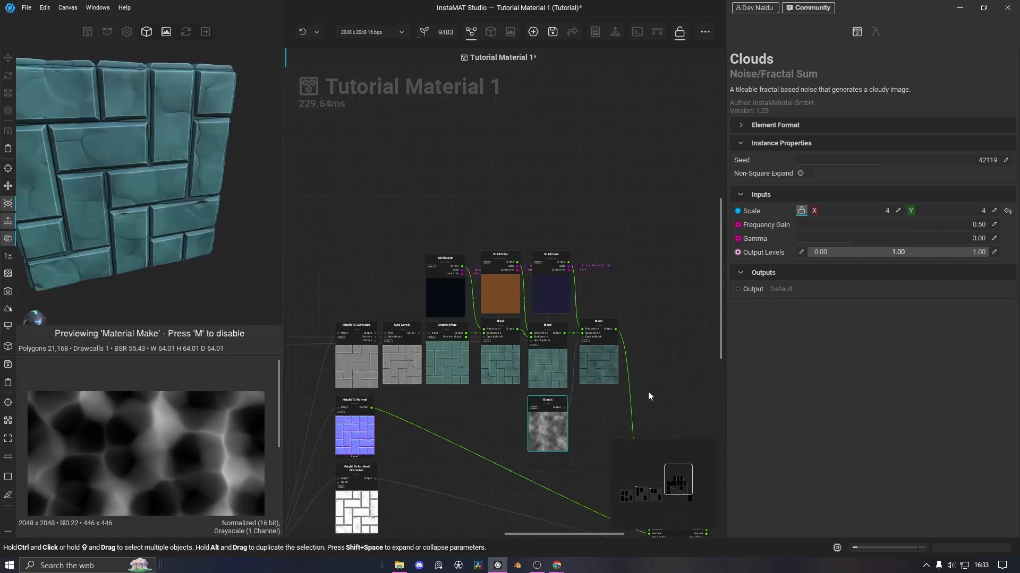
Wrap the nine colour nodes and the Clouds node in one comment frame, tidying reroutes
scroll(420, 269, up, 1)
middle_drag(417, 268, 451, 323)
drag(320, 150, 586, 293)
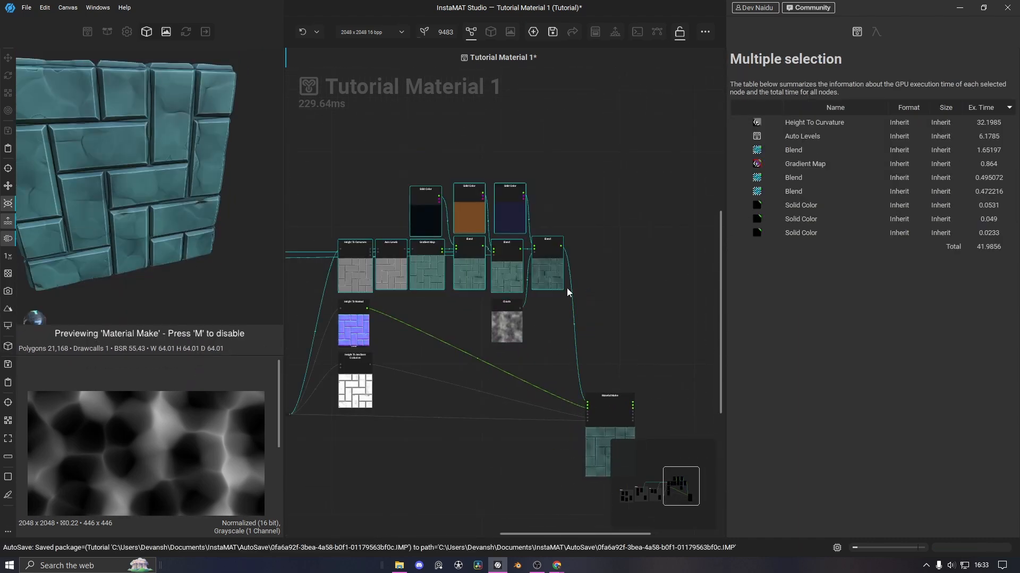
drag(522, 355, 499, 319)
drag(322, 162, 573, 280)
key(c)
drag(508, 328, 518, 322)
drag(556, 308, 545, 124)
drag(511, 261, 446, 268)
middle_drag(361, 254, 660, 299)
drag(380, 297, 380, 235)
drag(552, 303, 552, 238)
middle_drag(564, 300, 282, 310)
Title the comment frame 'Color'
click(385, 180)
double_click(763, 57)
text(Color)
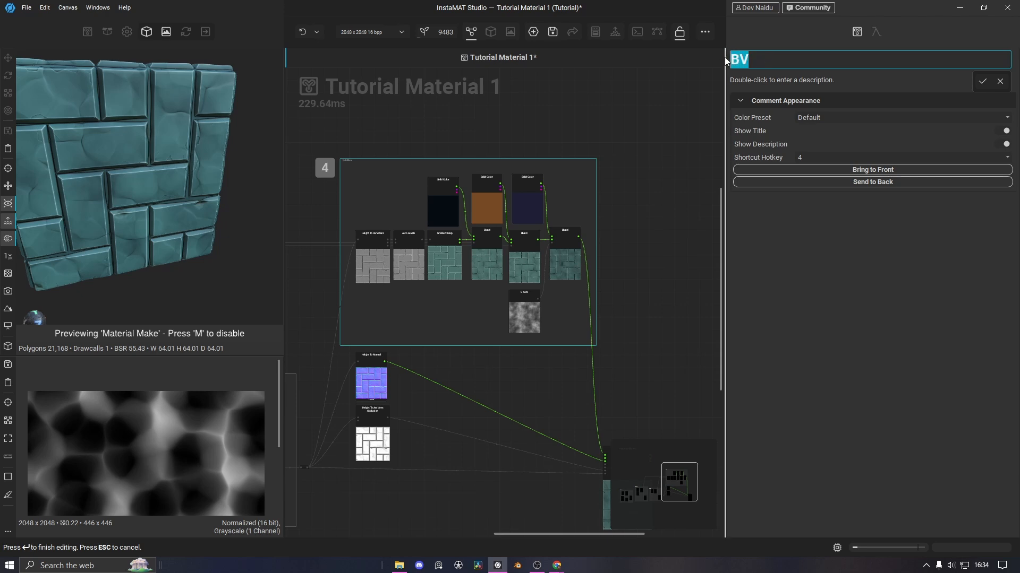
key(Return)
scroll(634, 310, down, 5)
middle_drag(637, 300, 578, 239)
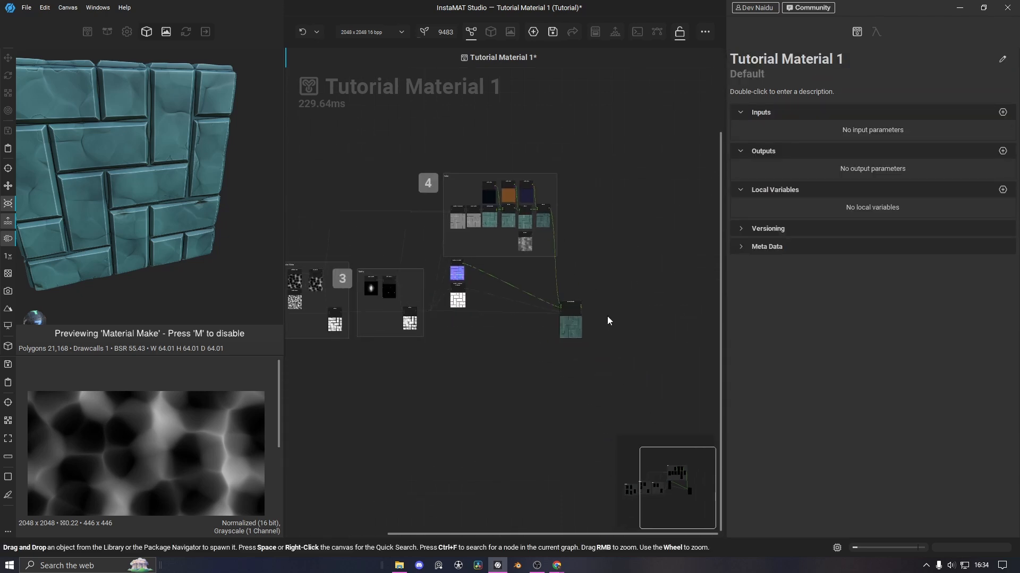
scroll(607, 317, up, 1)
middle_drag(462, 375, 378, 366)
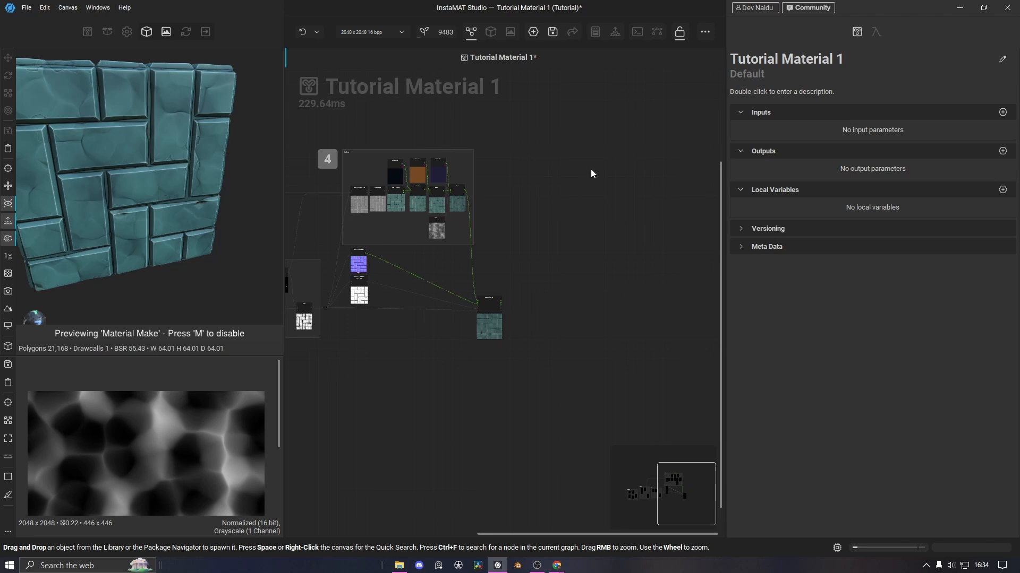
middle_drag(583, 176, 663, 186)
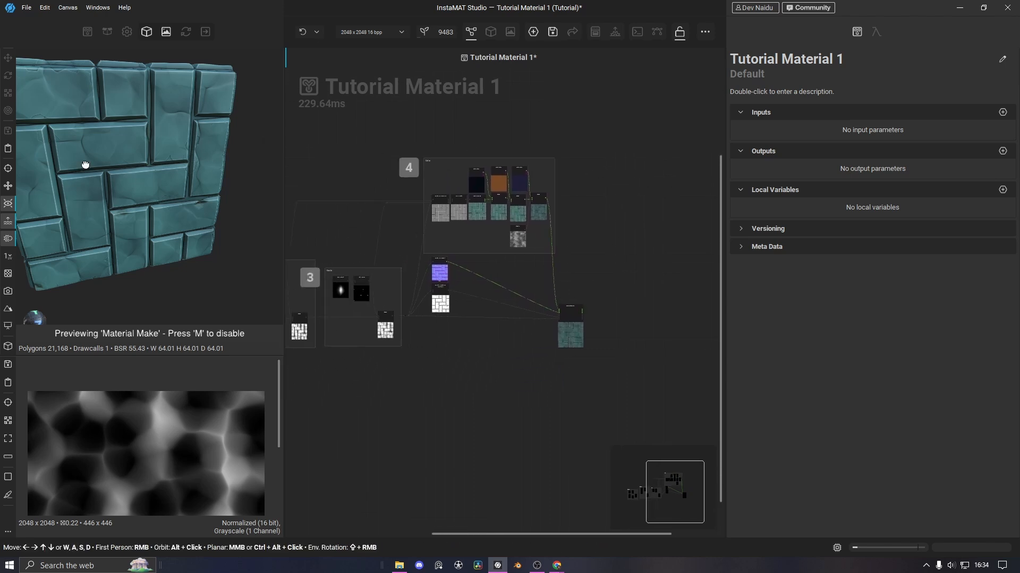
middle_drag(86, 165, 174, 209)
scroll(178, 155, down, 3)
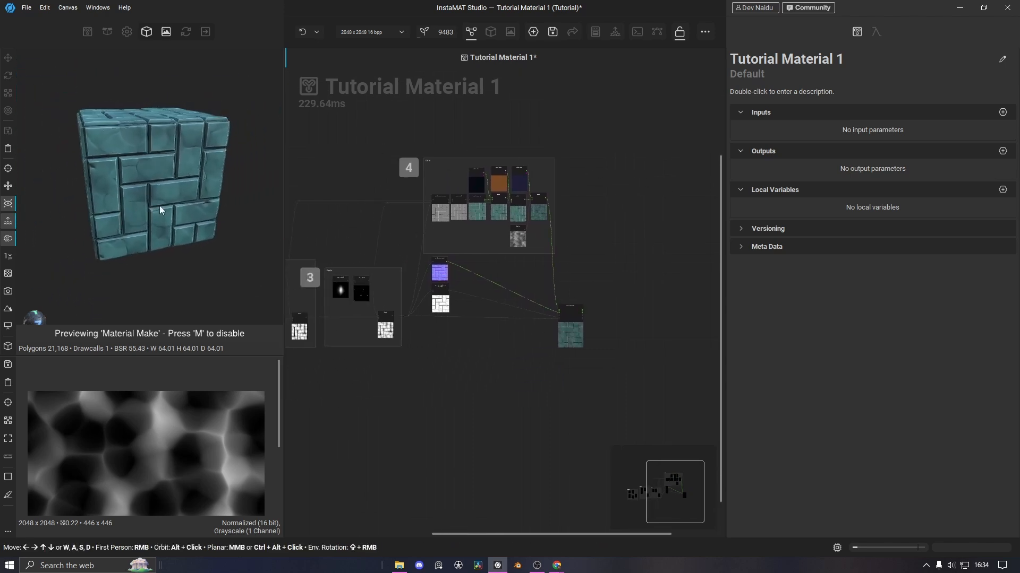
mouse_move(113, 162)
alt+mouse_down()
mouse_move(193, 153)
mouse_move(116, 158)
alt+mouse_up()
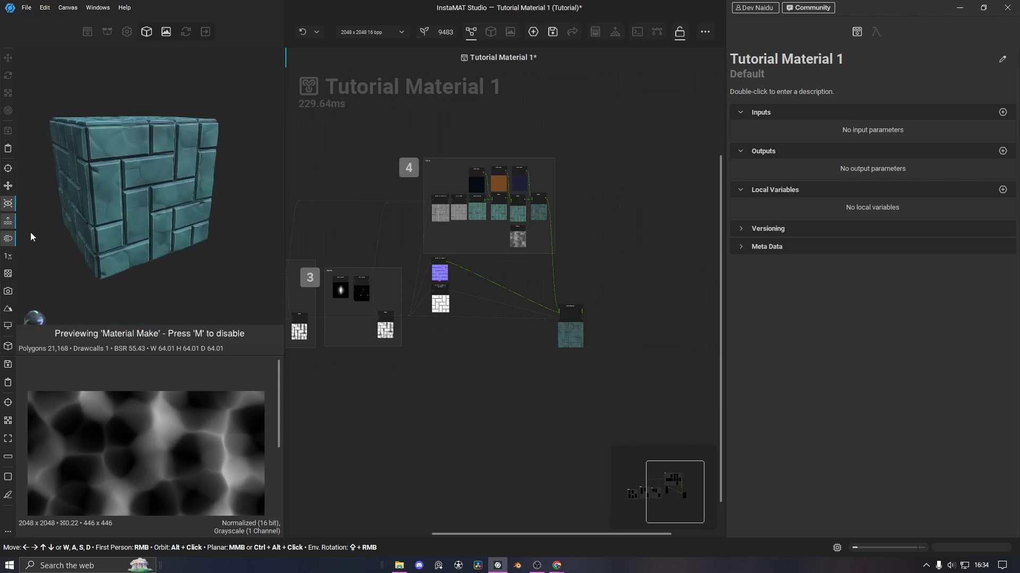
click(8, 259)
click(8, 259)
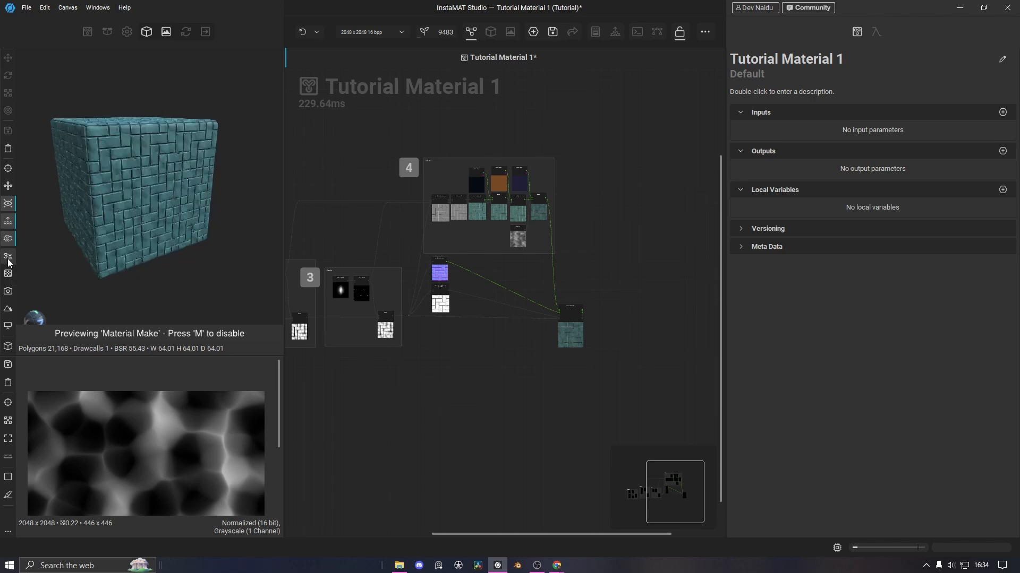
click(8, 259)
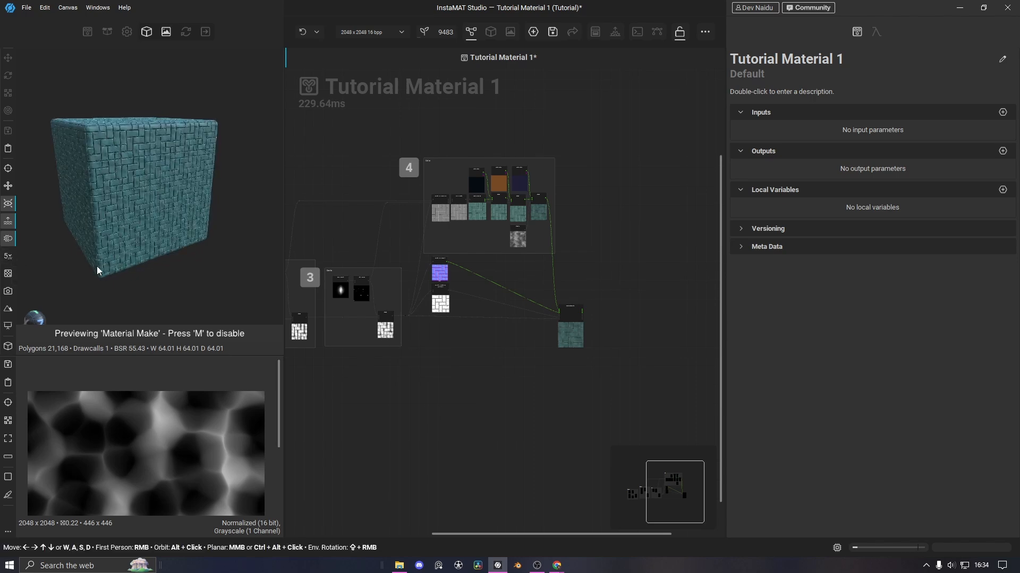
scroll(150, 200, up, 5)
scroll(151, 205, down, 5)
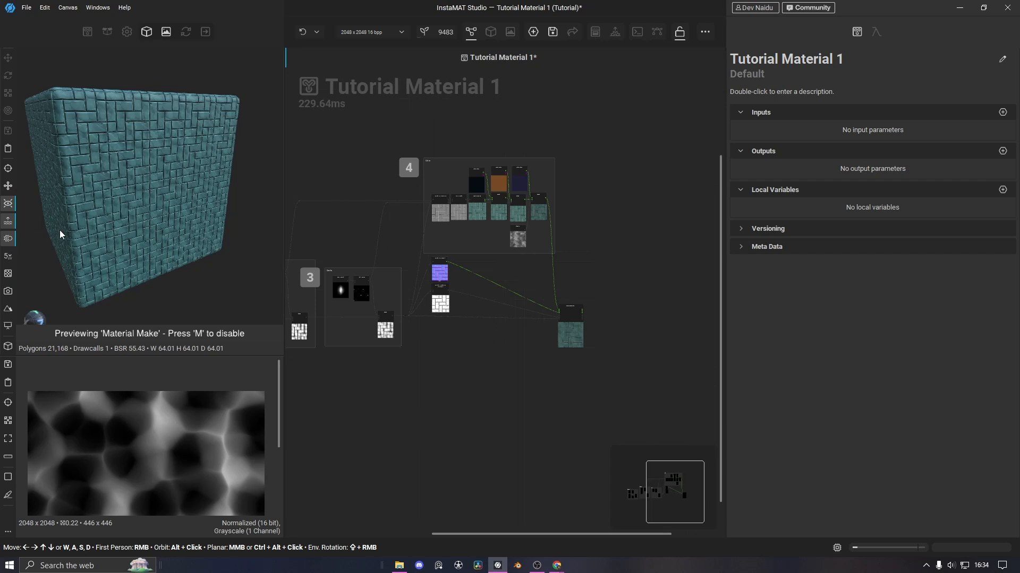
click(14, 260)
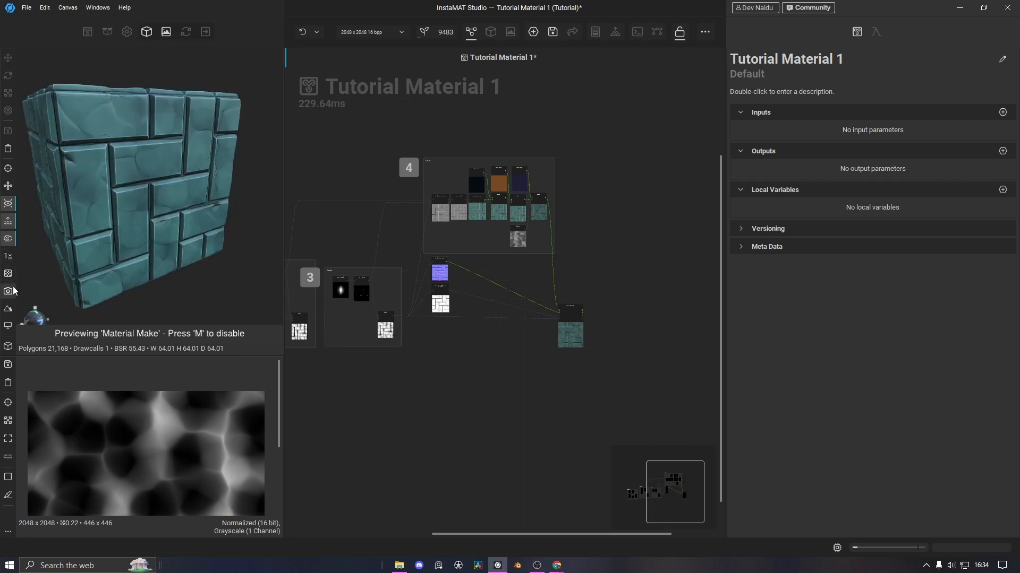
Preview the material on the Cylinder_High.fbx mesh
click(8, 348)
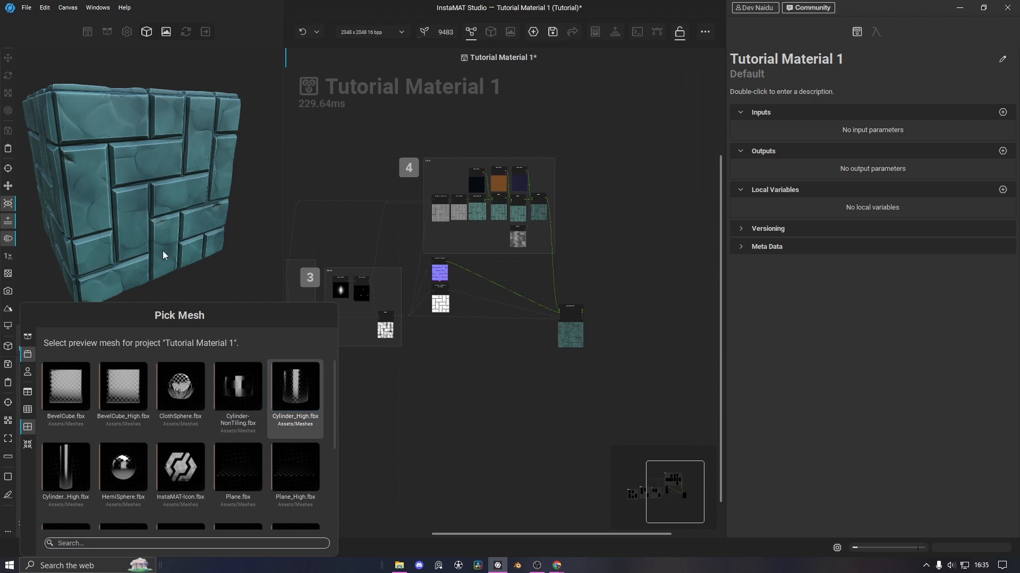
click(295, 396)
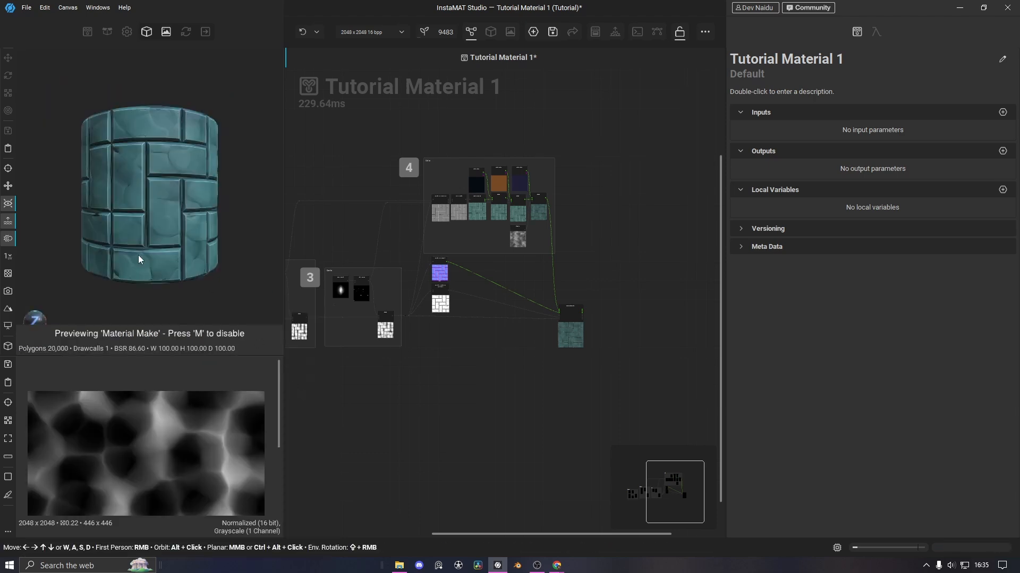
alt+drag(138, 259, 182, 237)
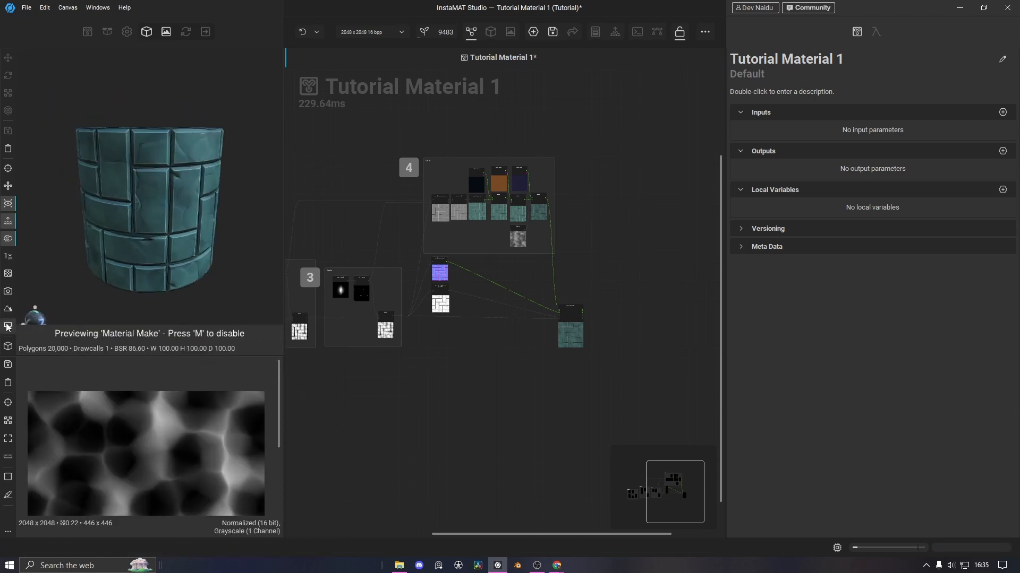
Switch the preview mesh to Plane_High.fbx and view it at an angle
click(8, 348)
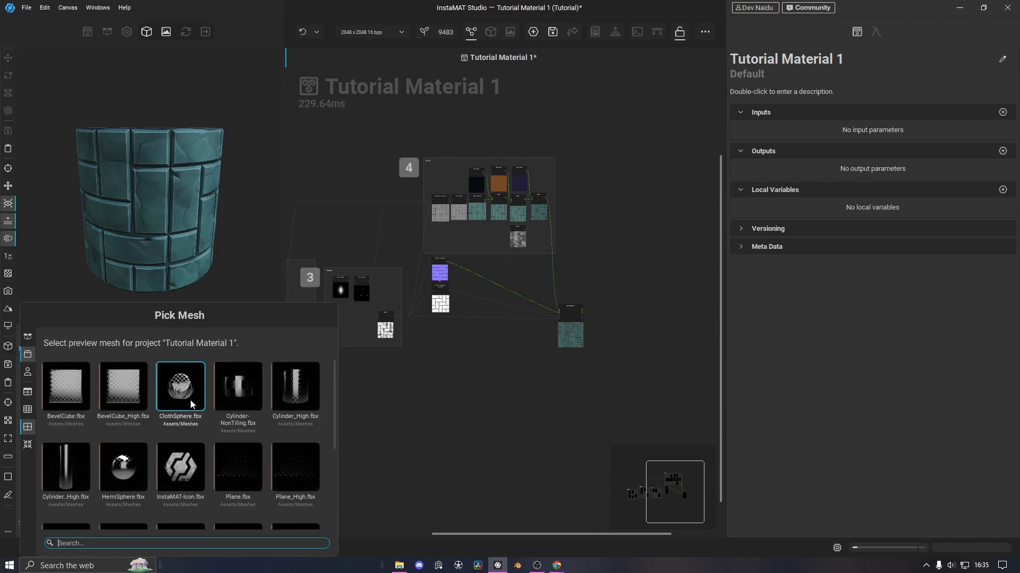
click(292, 480)
alt+drag(145, 232, 118, 226)
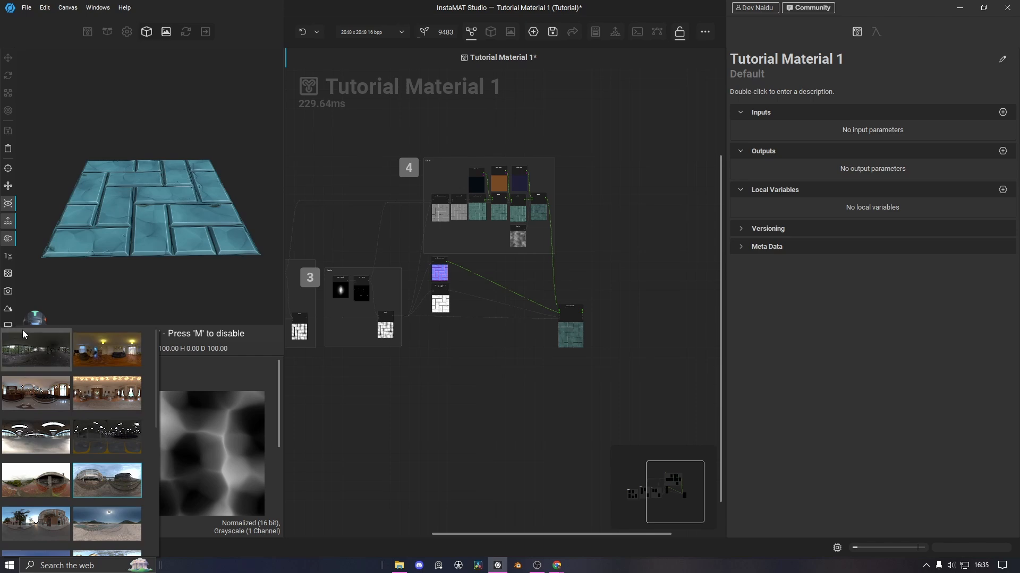
Light the plane with a different HDRI environment and rotate the lighting around it
mouse_move(5, 330)
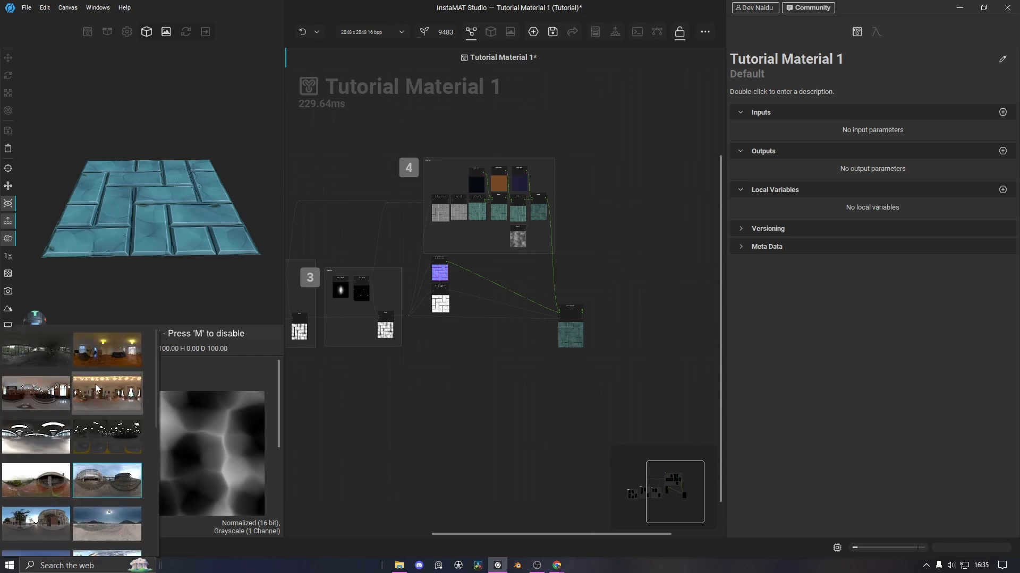
scroll(37, 371, down, 5)
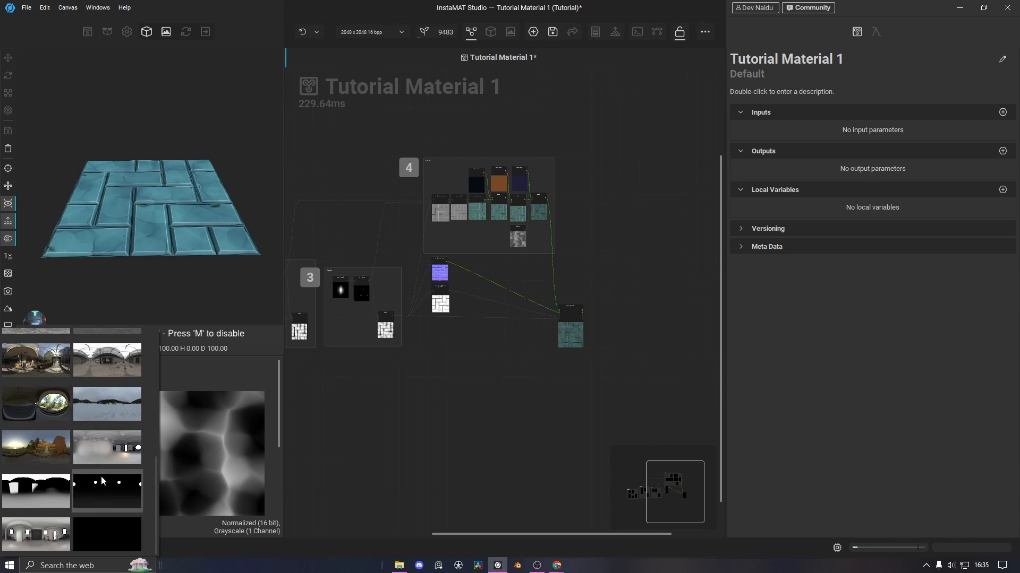
click(32, 495)
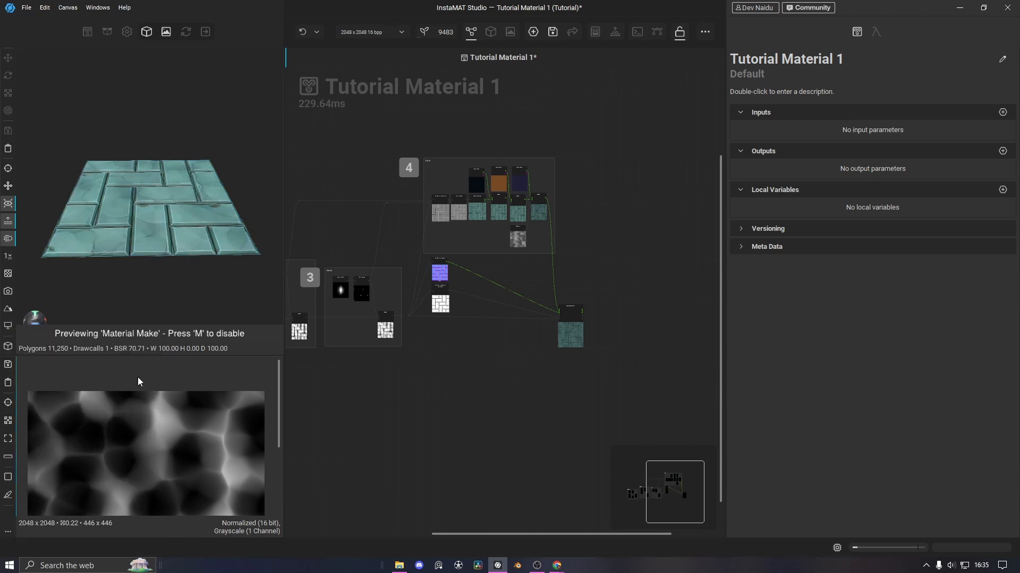
alt+drag(159, 249, 165, 278)
shift+right_drag(96, 254, 162, 237)
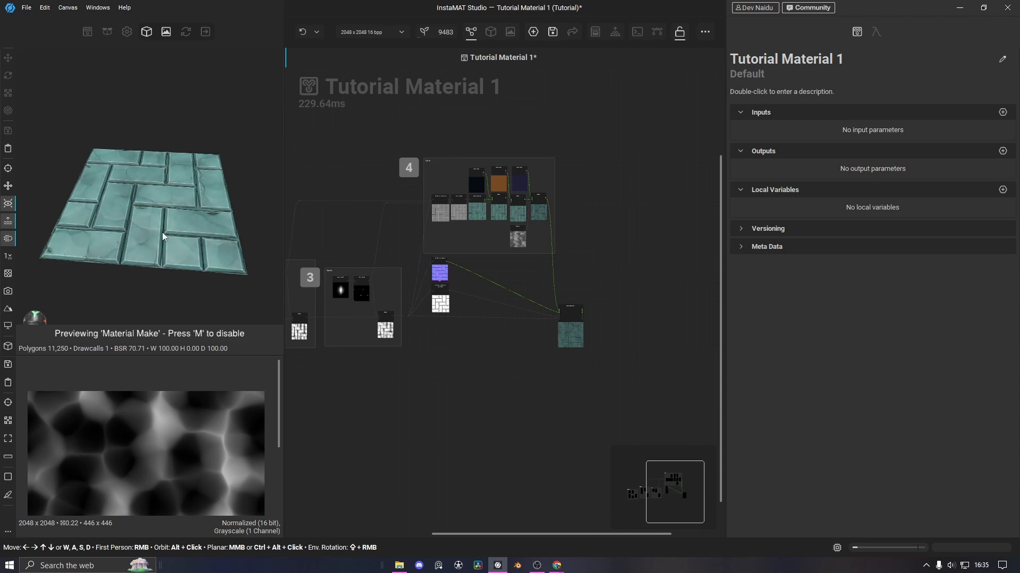
Briefly show the environment backdrop to view the plane from below, then hide it
click(8, 309)
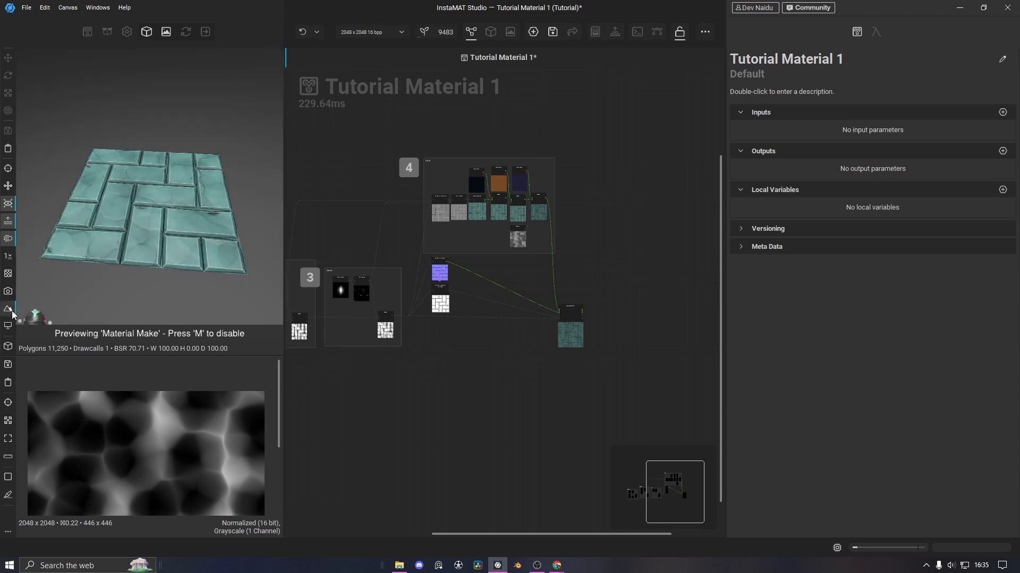
alt+drag(164, 294, 160, 271)
click(8, 309)
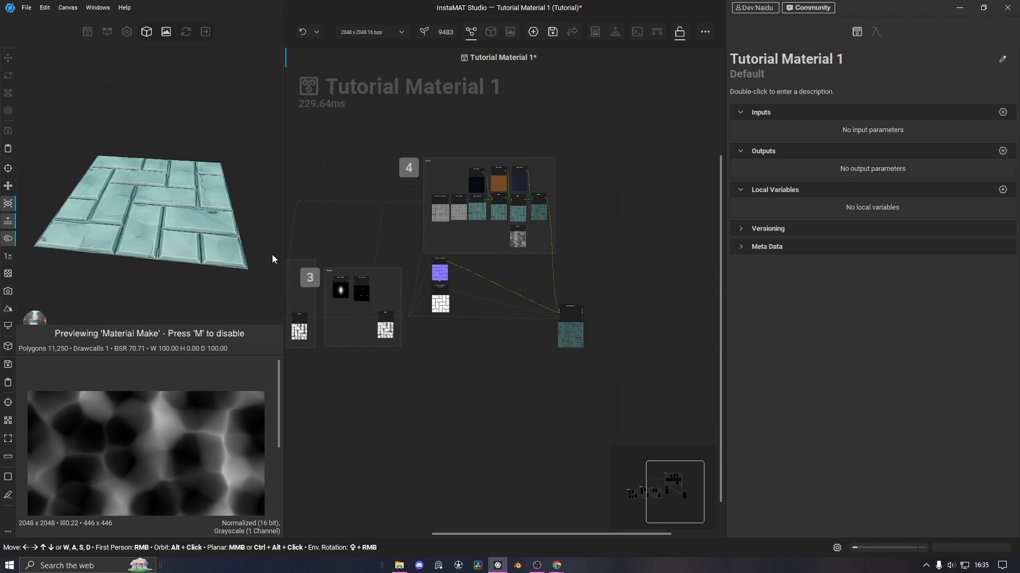
alt+drag(205, 230, 141, 234)
scroll(171, 241, up, 3)
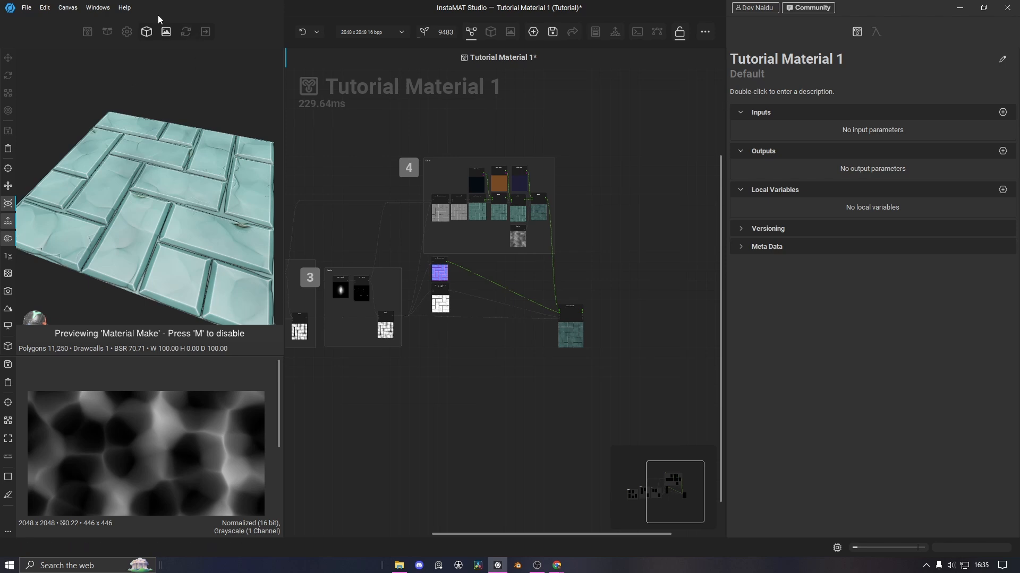
Check the environment settings (rotation 297.0, backdrop 0.00), then return to the 3D preview
click(126, 32)
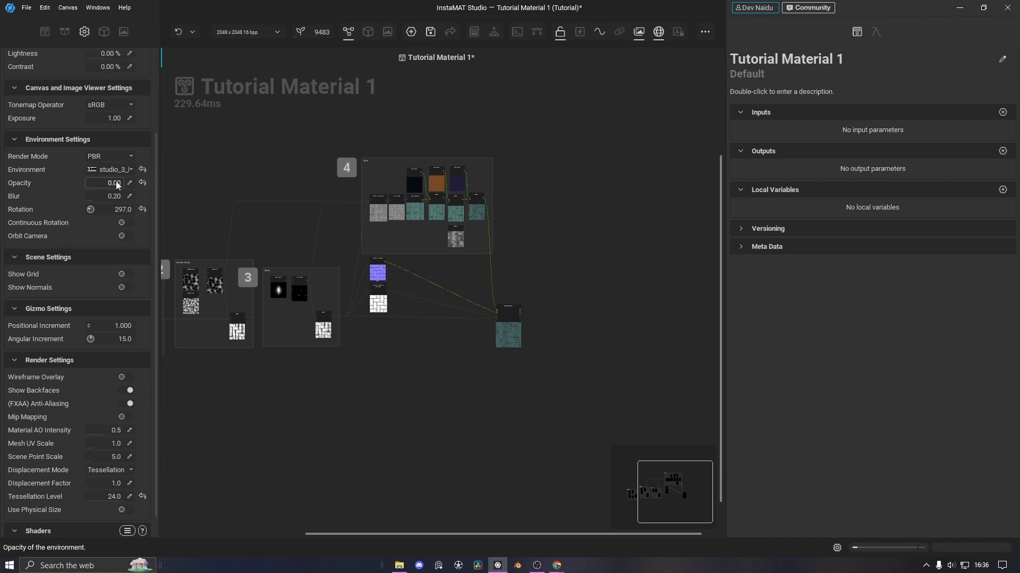
click(104, 32)
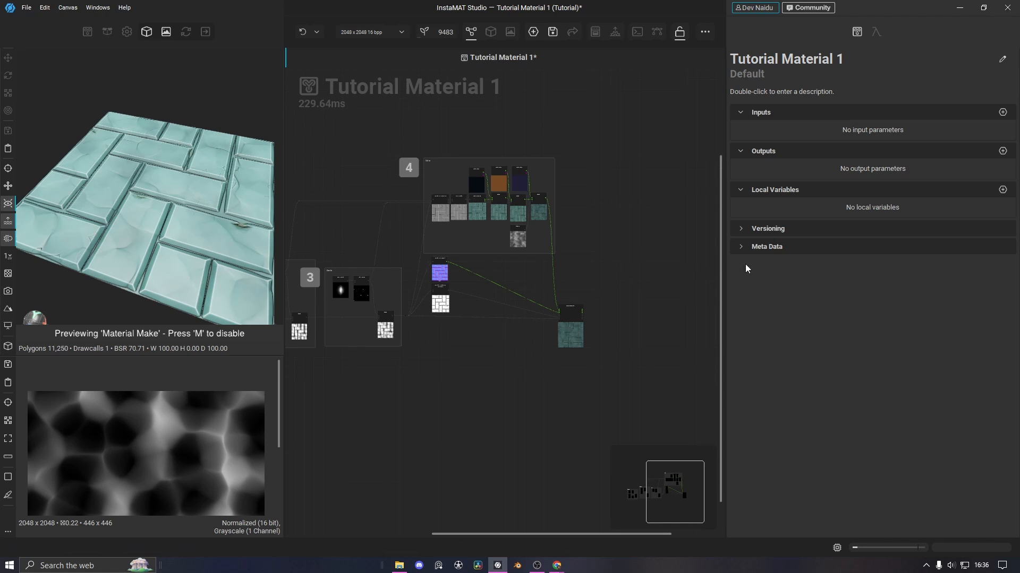
Restore the node library and make the 3D preview area taller
click(206, 31)
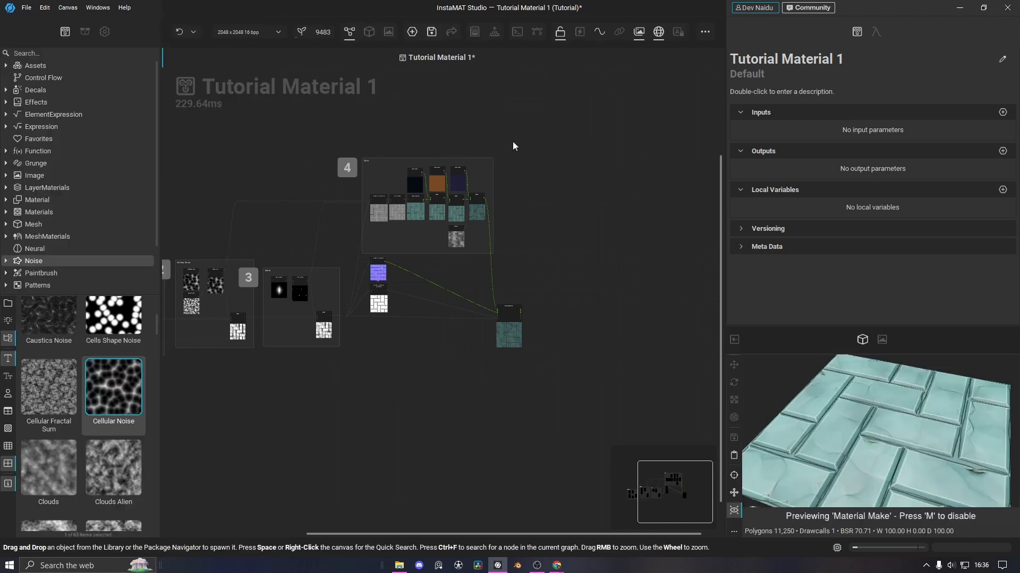
drag(822, 327, 796, 218)
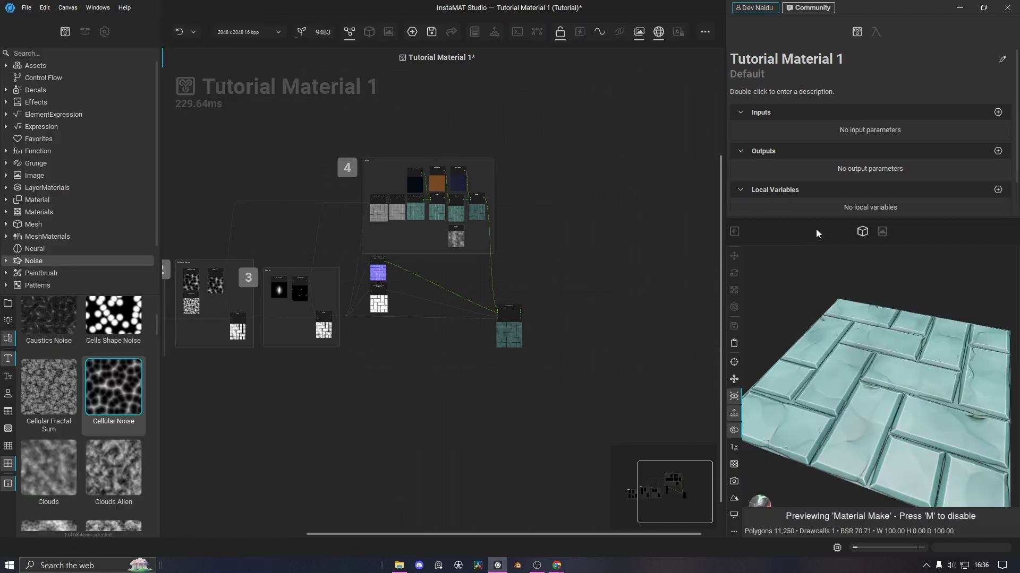
click(882, 233)
click(862, 232)
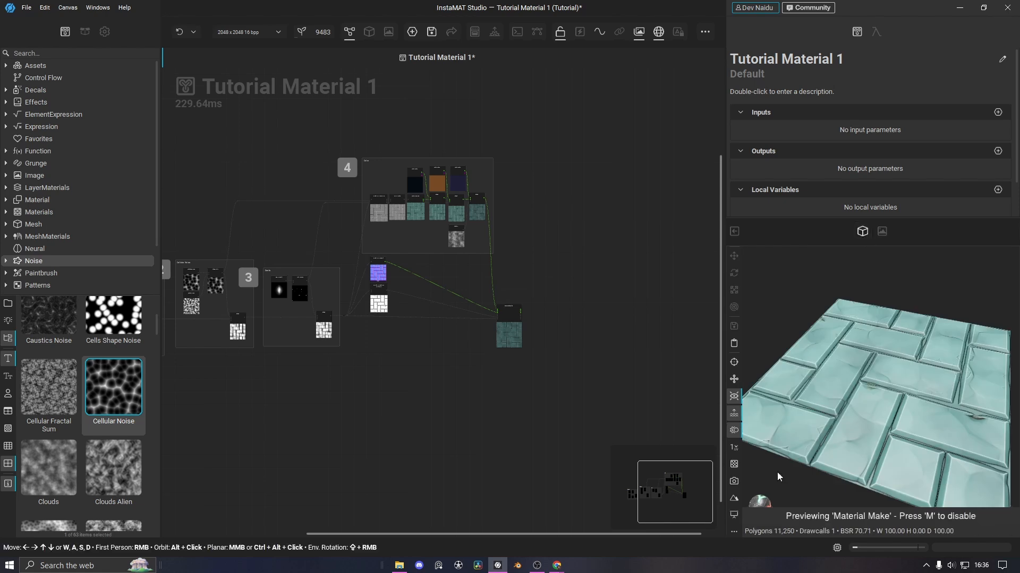
Switch the preview mesh to BevelCube_High.fbx and view it at an angle
click(734, 531)
click(769, 536)
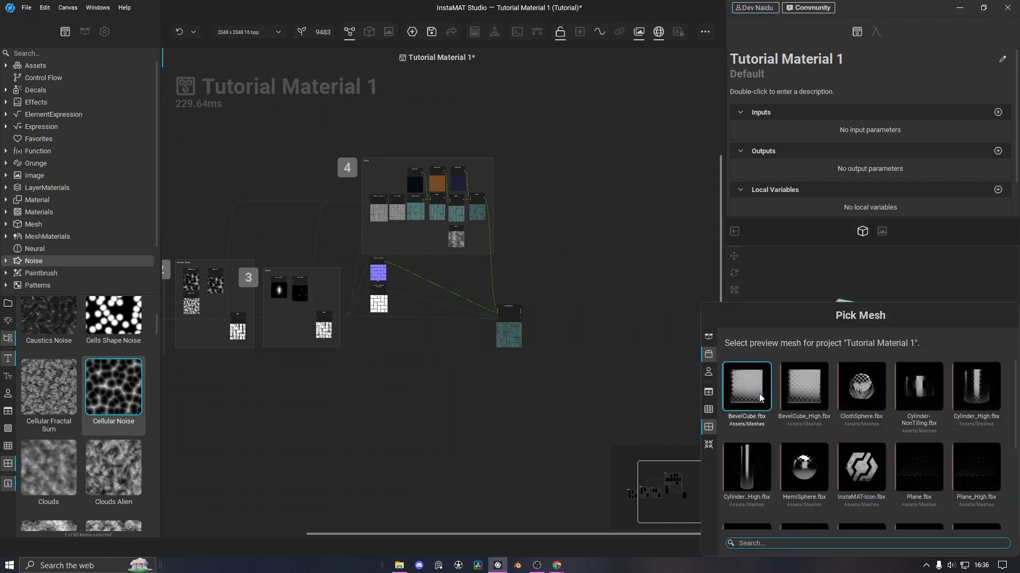
click(821, 395)
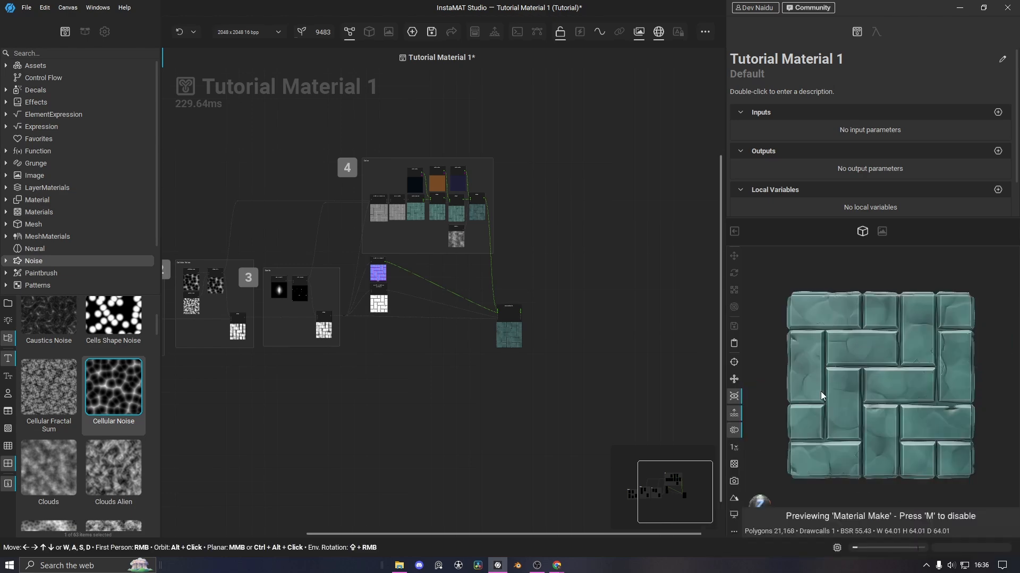
alt+drag(852, 337, 806, 378)
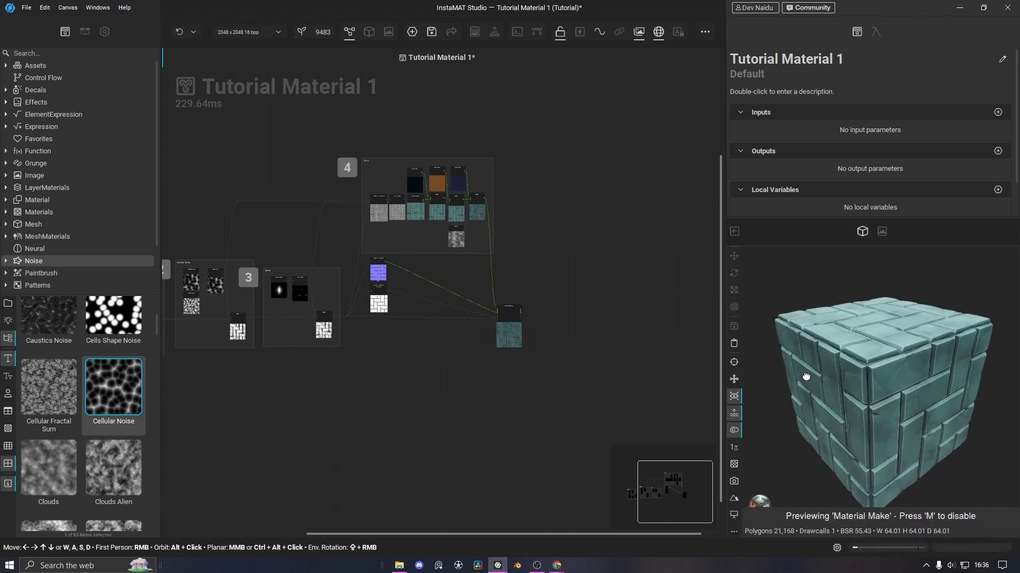
Reset the preview camera exposure in the viewer settings to its default 2.00
click(105, 32)
scroll(110, 107, up, 4)
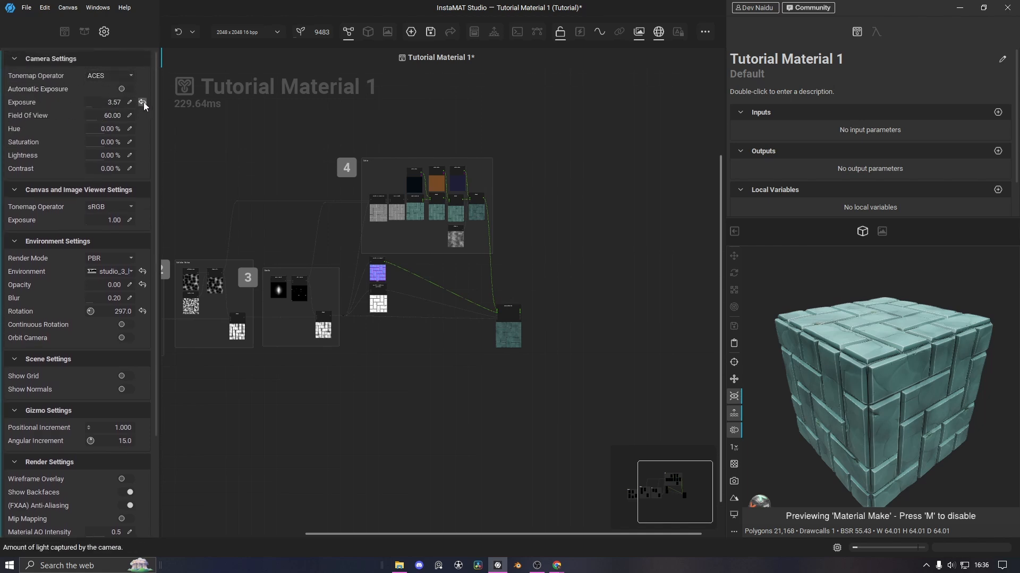
click(142, 102)
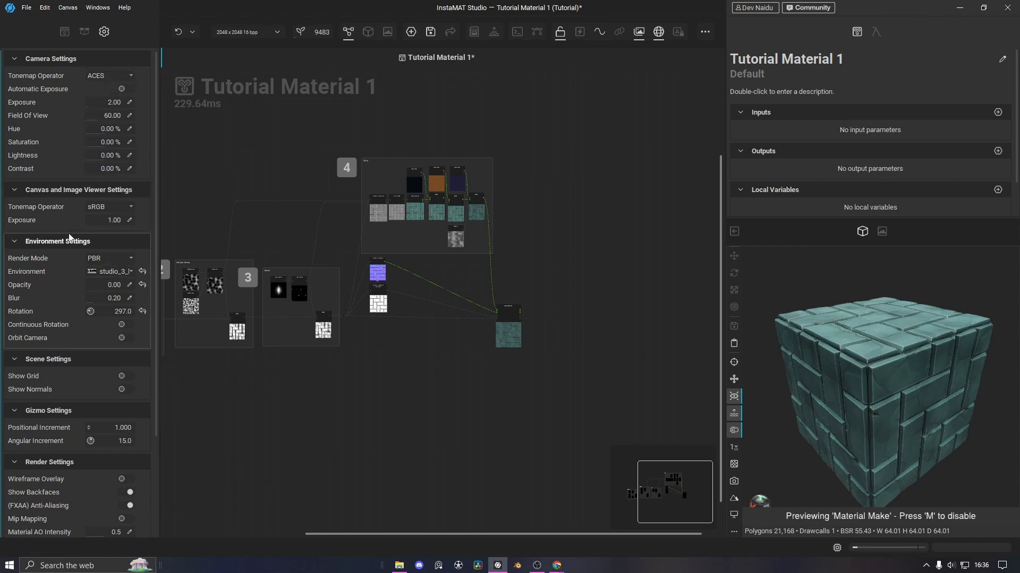
Rotate the environment lighting from 297 to 191 degrees, keeping the same environment map
click(103, 272)
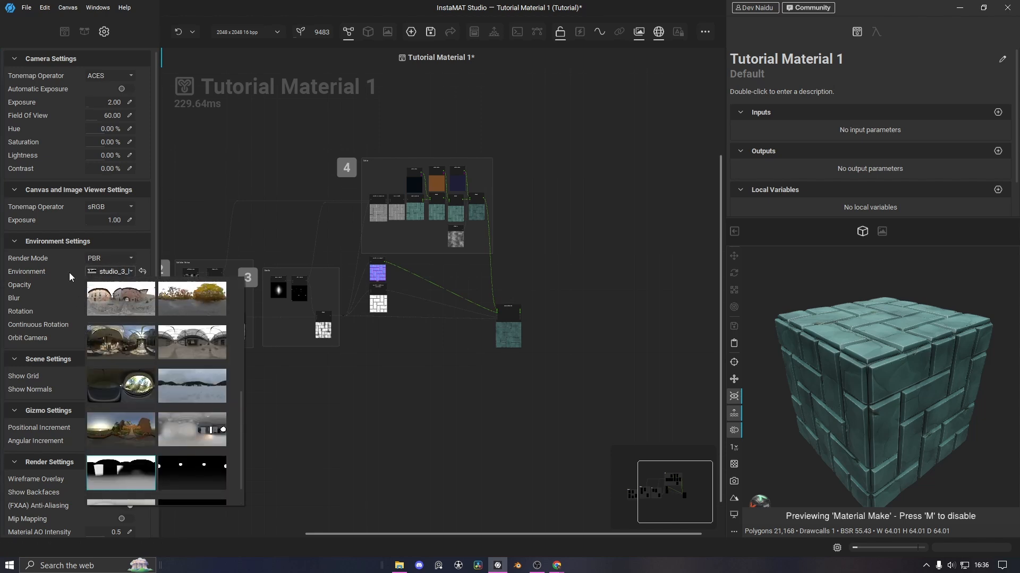
click(98, 273)
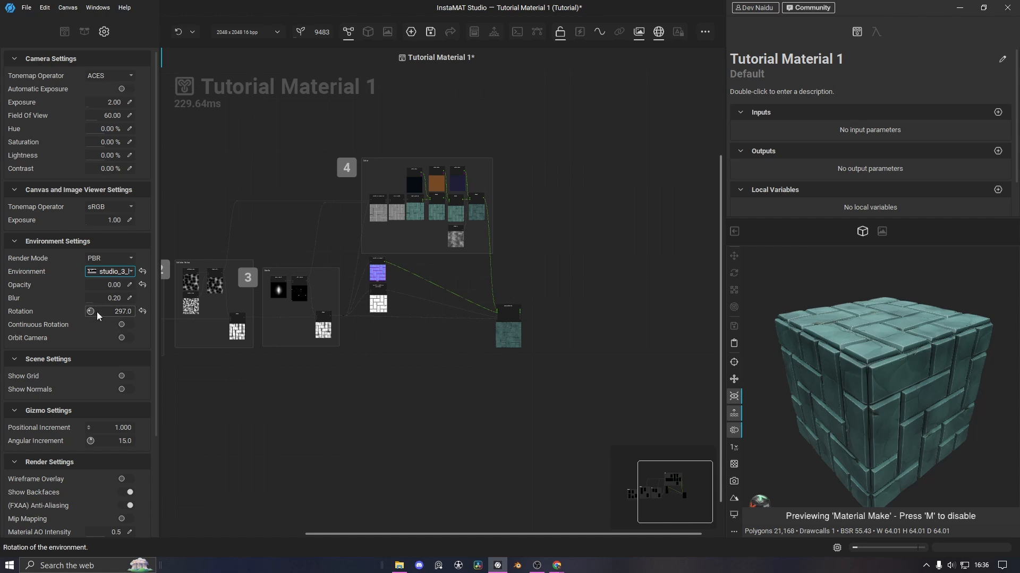
shift+right_drag(811, 328, 754, 331)
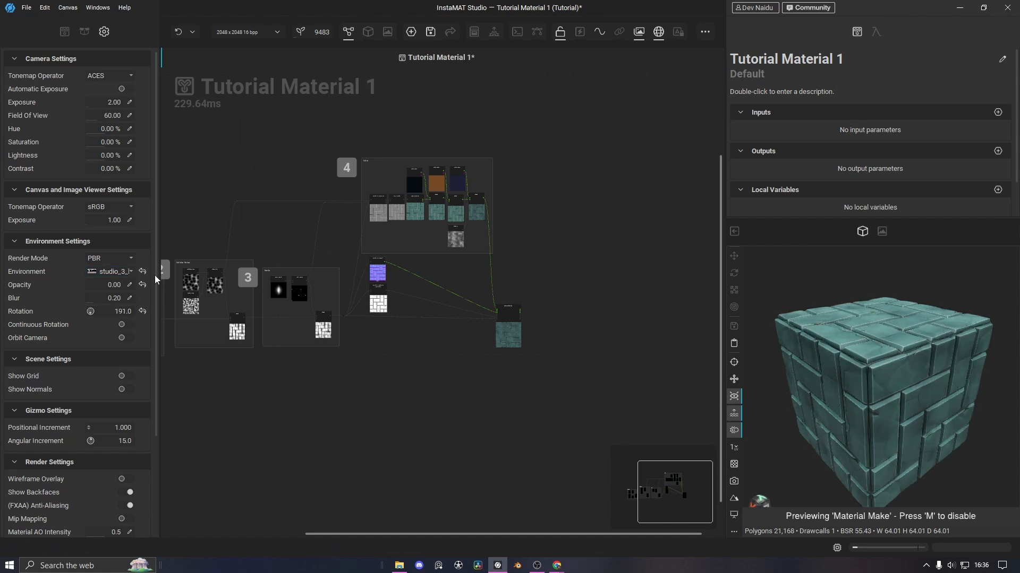
scroll(155, 275, down, 5)
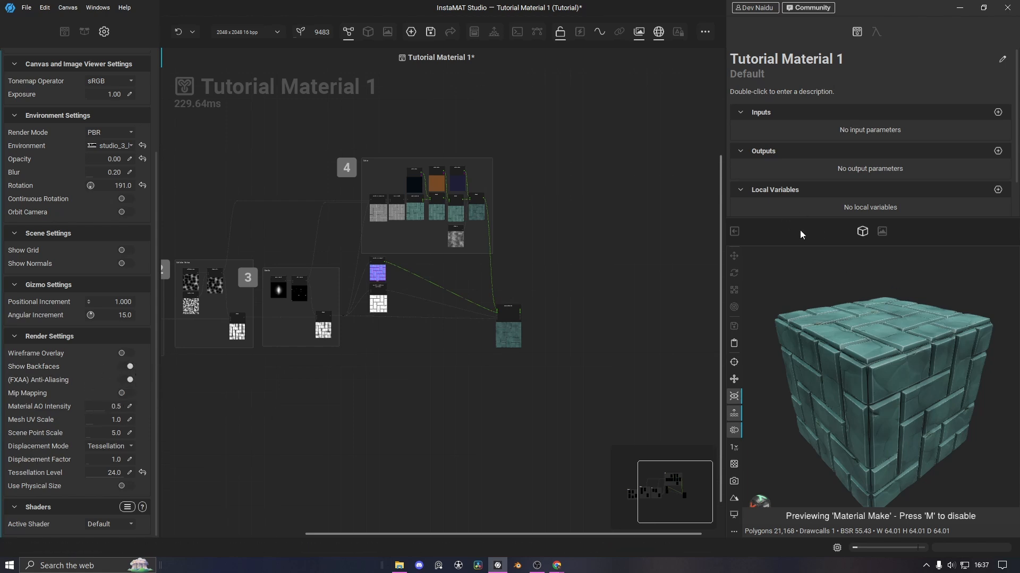
Enlarge the 3D preview and switch its mesh to Cylinder_High.fbx
drag(799, 245, 796, 199)
click(734, 502)
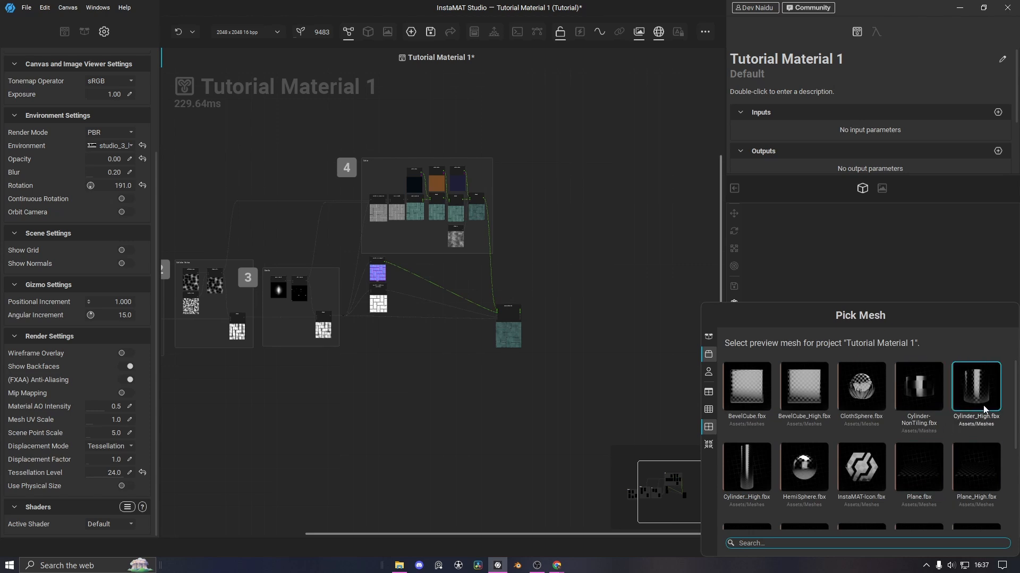
click(976, 387)
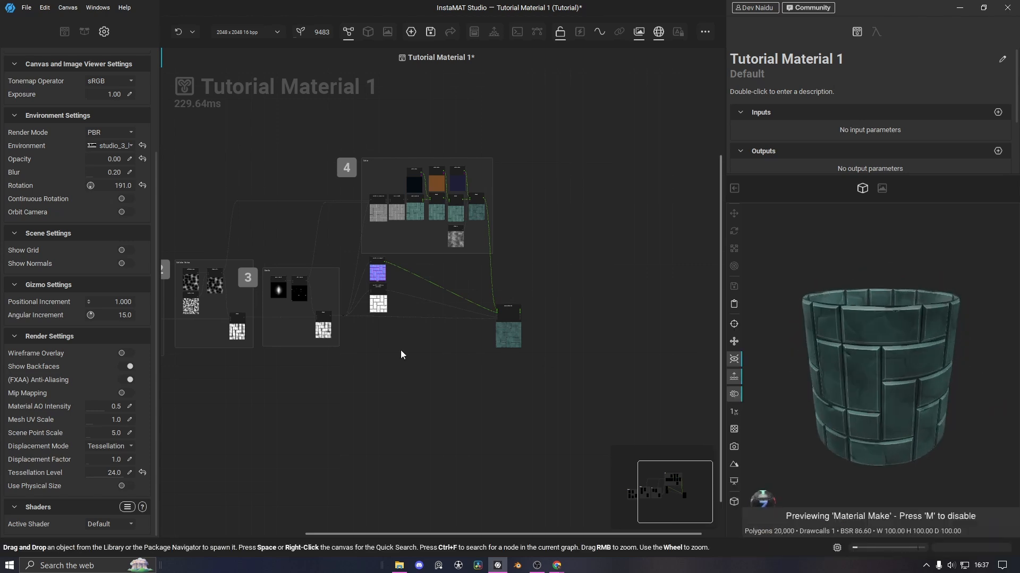
Hide then re-show the cylinder's back faces, orbiting to a slightly raised front view
click(128, 371)
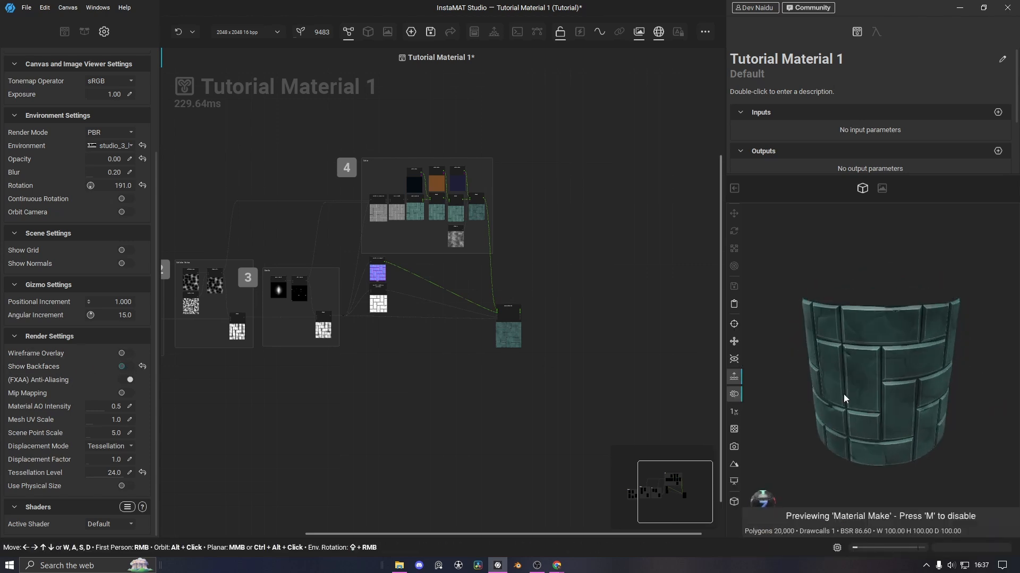
alt+drag(873, 383, 733, 394)
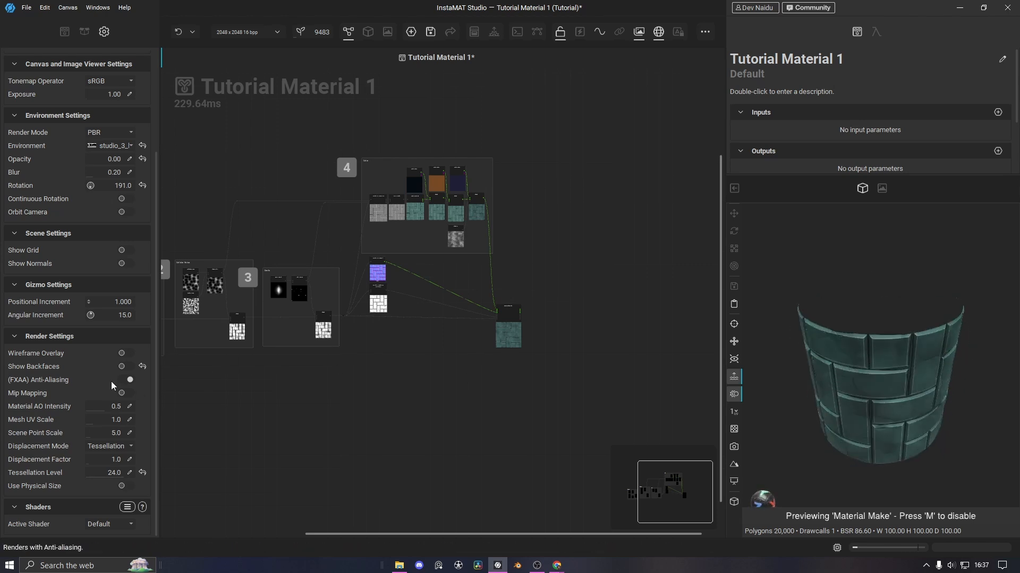
click(122, 367)
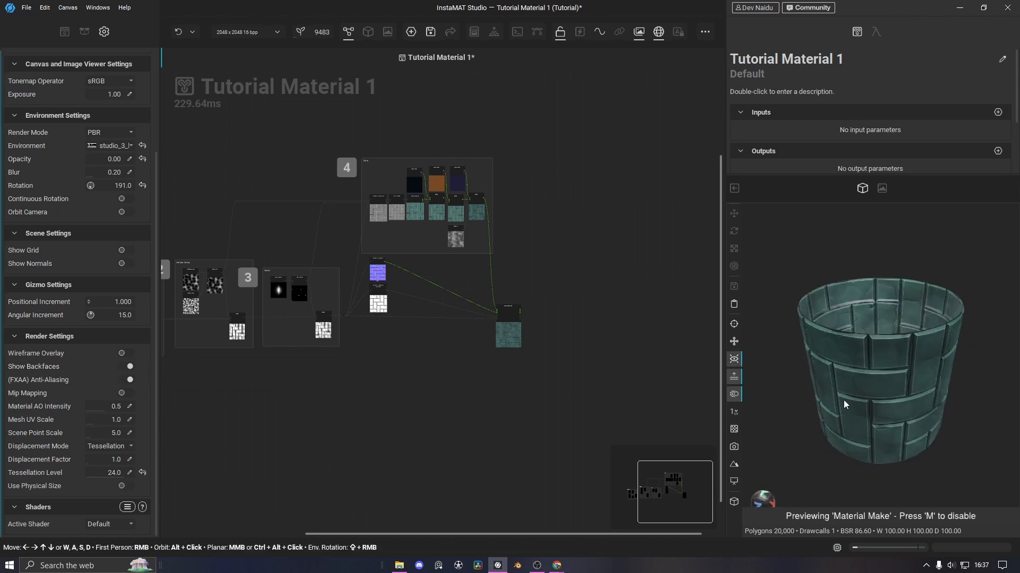
alt+drag(775, 403, 812, 329)
alt+drag(842, 382, 826, 364)
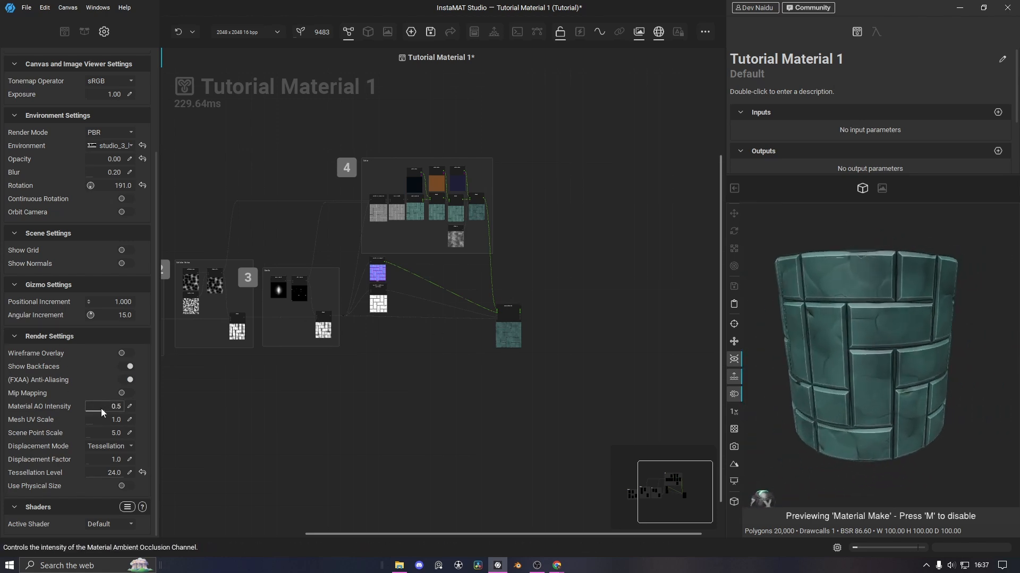
mouse_move(104, 409)
mouse_down()
mouse_move(124, 408)
mouse_move(95, 410)
mouse_move(130, 412)
mouse_move(85, 412)
mouse_move(132, 416)
mouse_up()
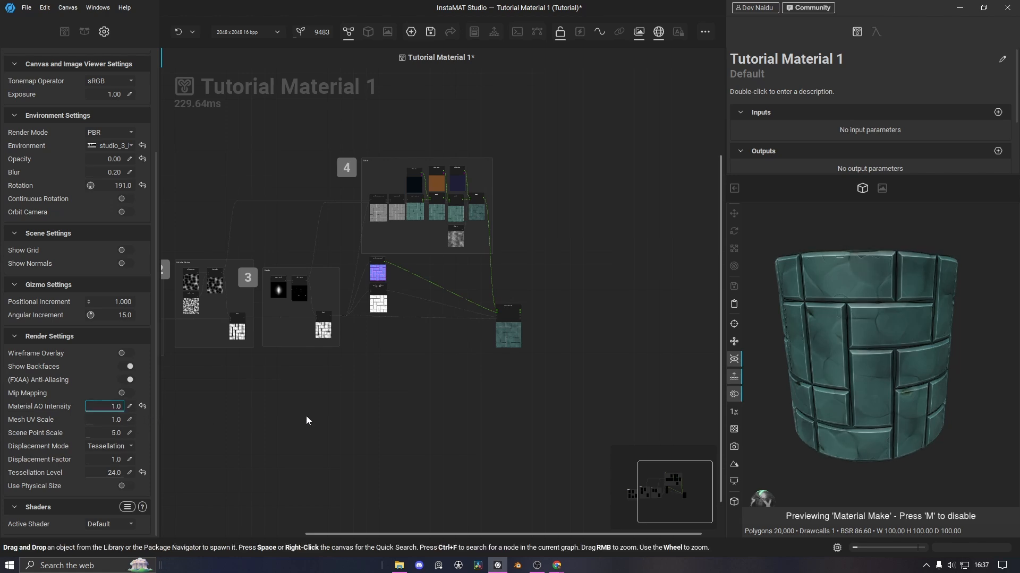
scroll(387, 308, up, 5)
middle_drag(436, 306, 363, 302)
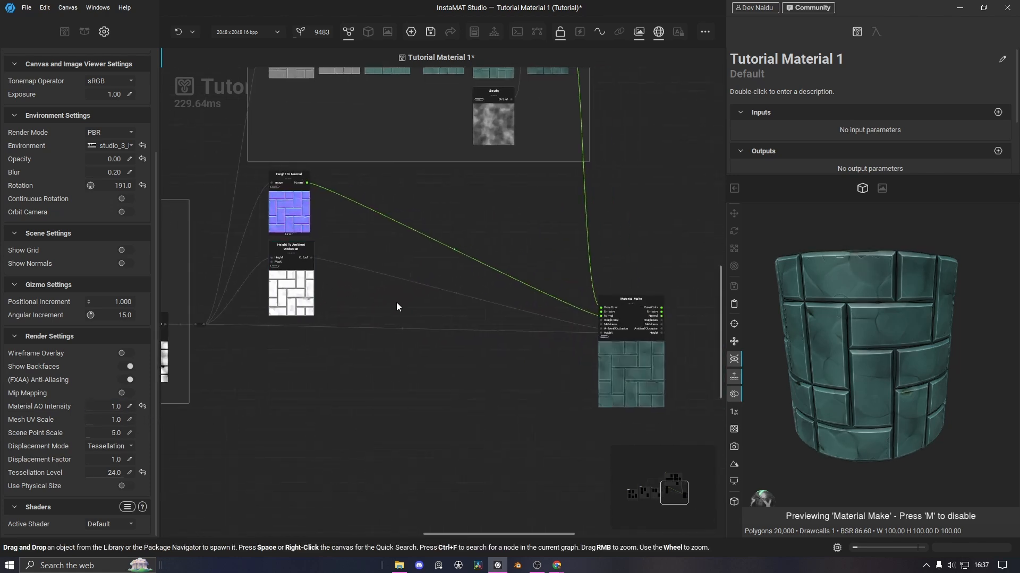
click(142, 406)
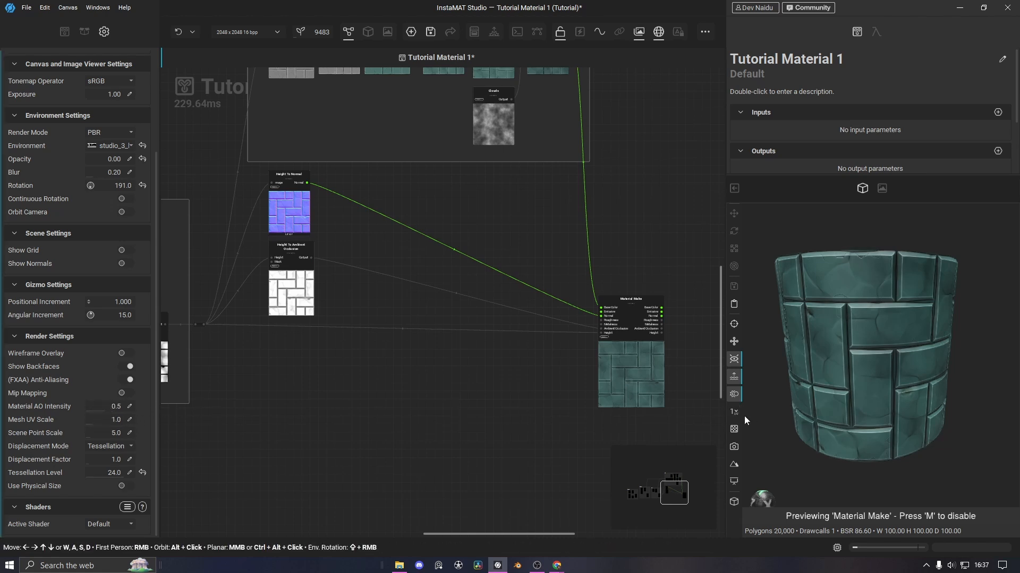
drag(92, 423, 139, 419)
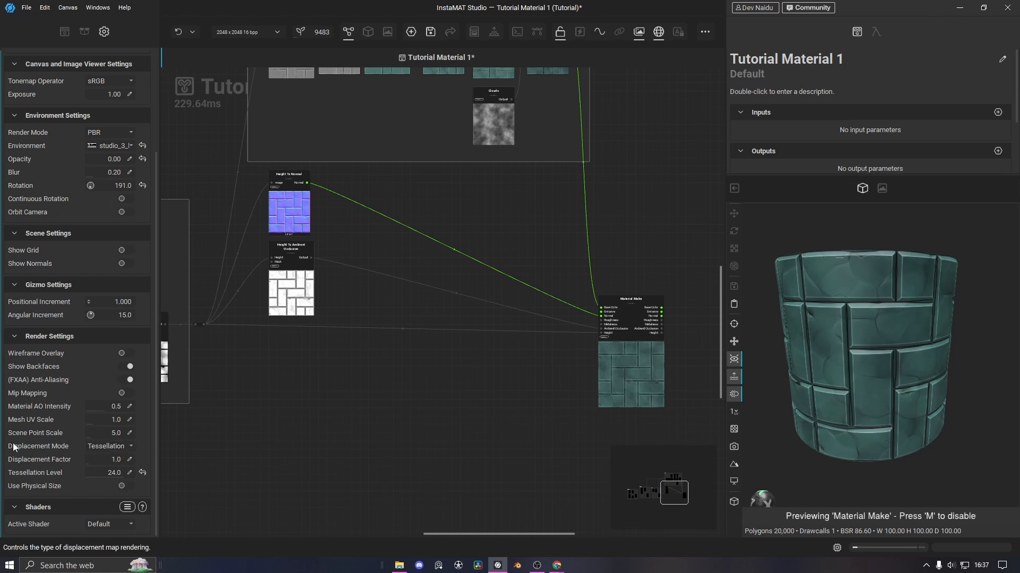
Keep Tessellation as the displacement mode and orbit around the cylinder's side
click(110, 451)
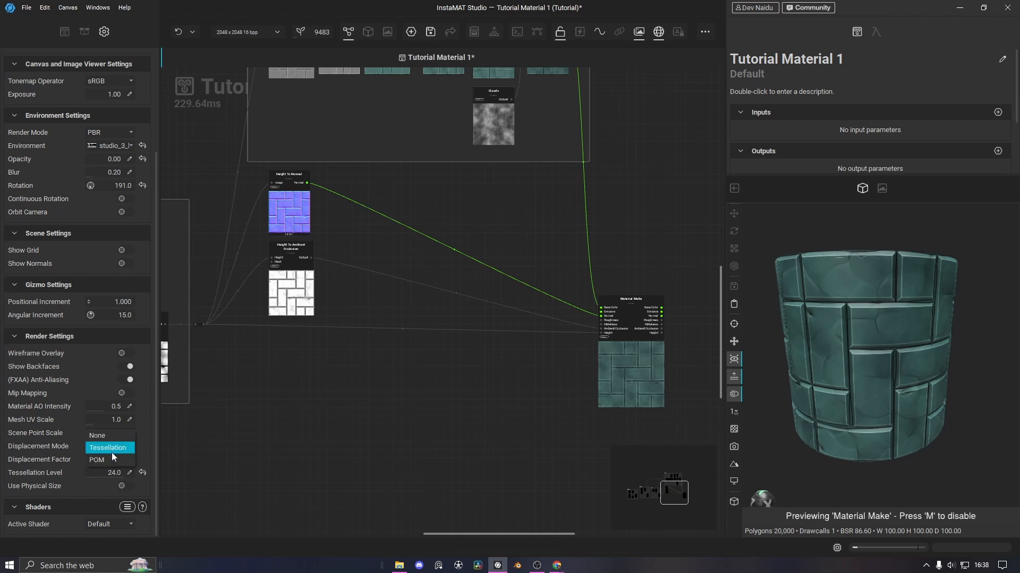
click(57, 453)
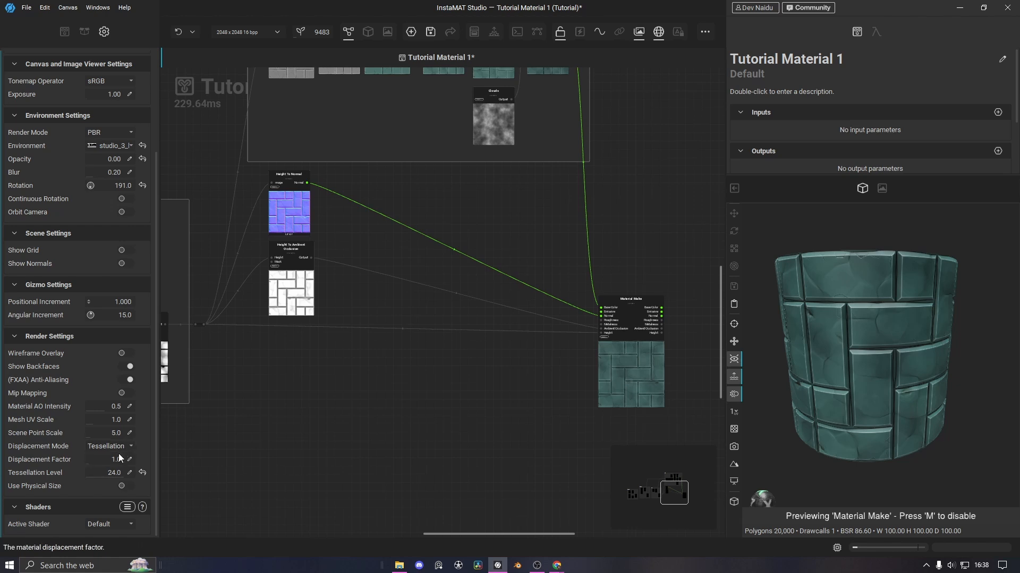
scroll(827, 326, up, 3)
alt+drag(826, 340, 933, 341)
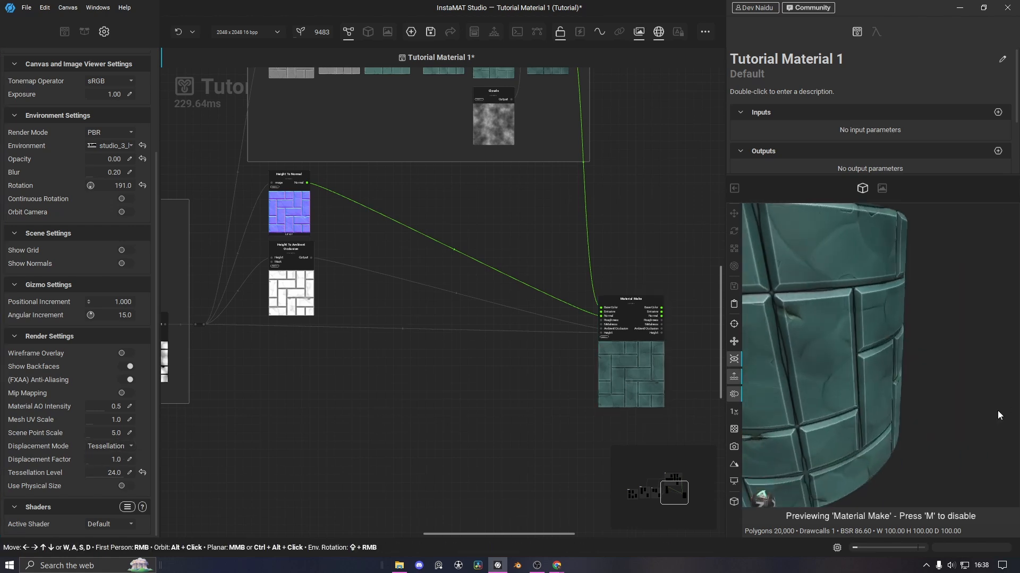
Try POM displacement and orbit to look down into the cylinder's open top
click(121, 448)
click(113, 459)
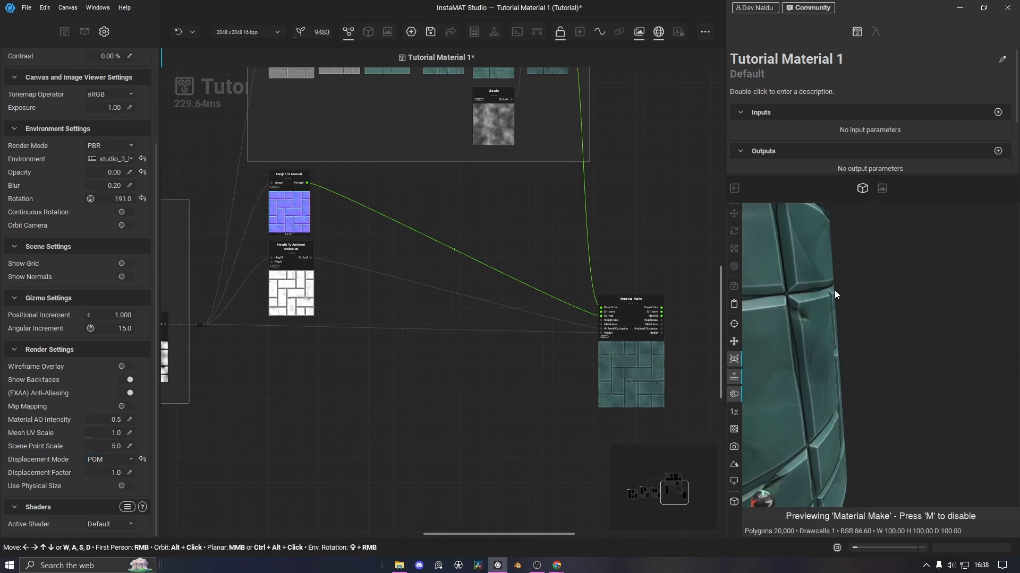
alt+drag(833, 290, 806, 303)
middle_drag(806, 303, 836, 320)
scroll(836, 320, down, 5)
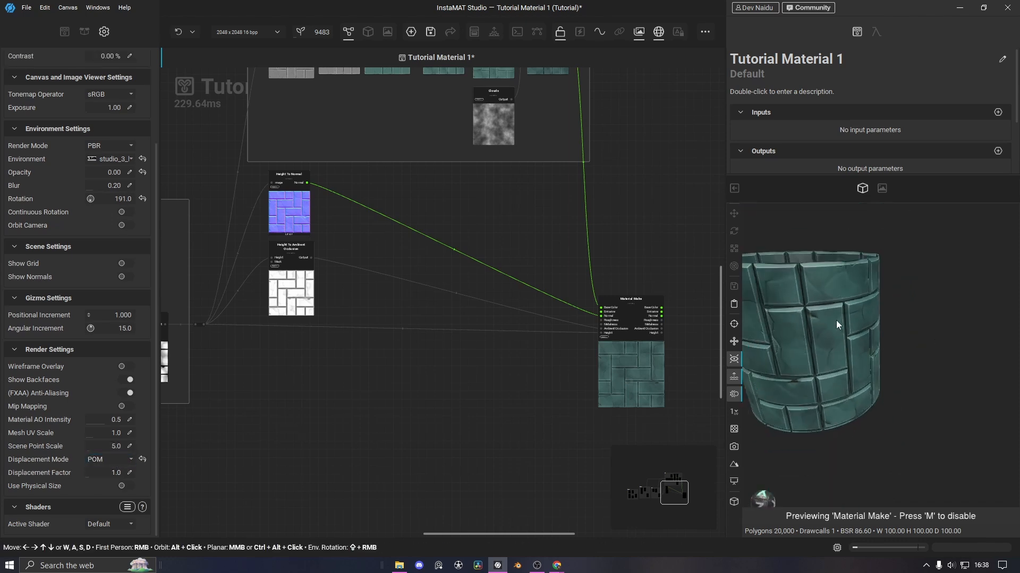
mouse_move(837, 322)
alt+mouse_down()
mouse_move(888, 319)
mouse_move(862, 342)
mouse_move(844, 314)
alt+mouse_up()
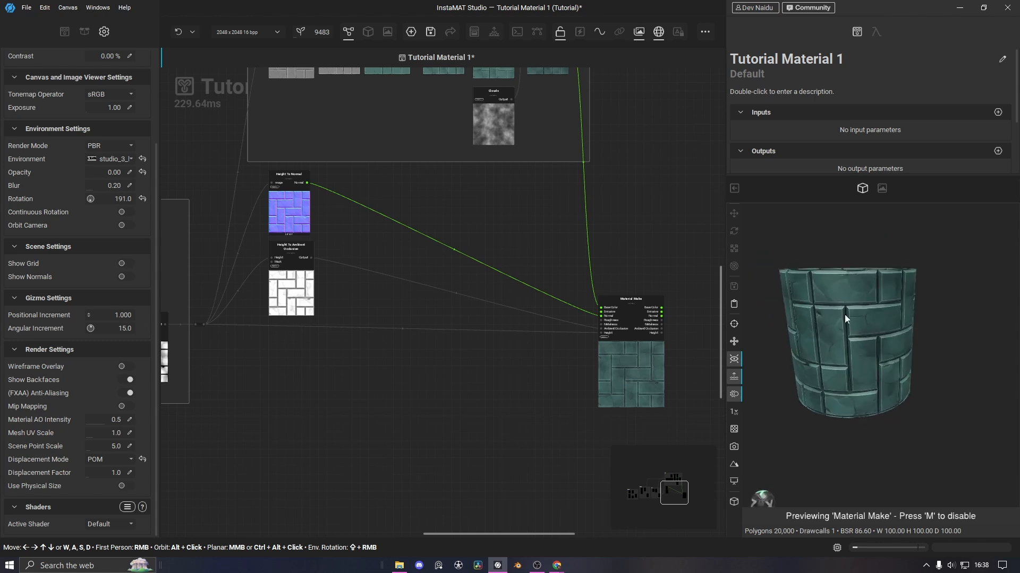
Switch displacement back to Tessellation and orbit around the tiled cylinder
click(110, 459)
click(118, 449)
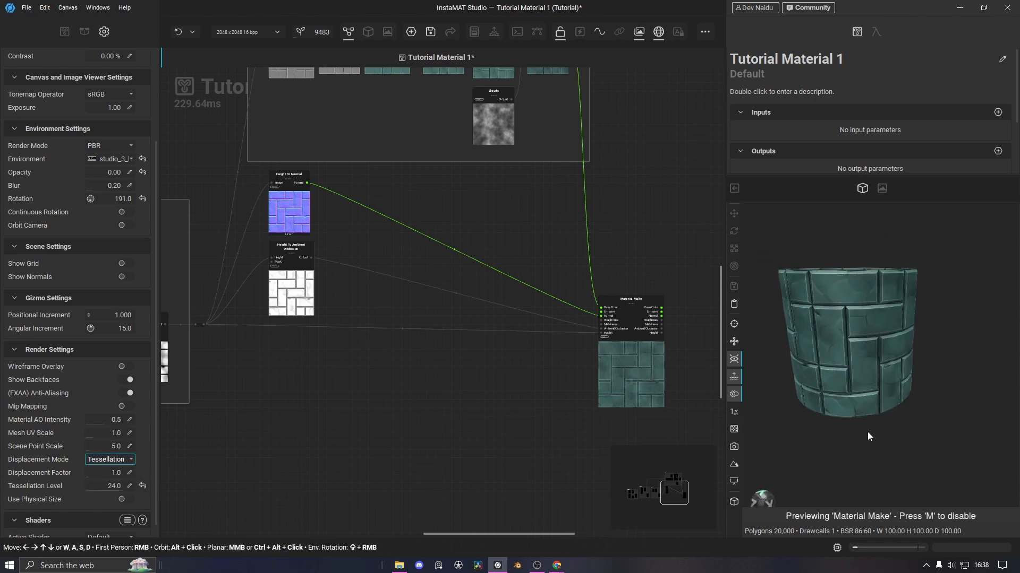
scroll(888, 378, up, 8)
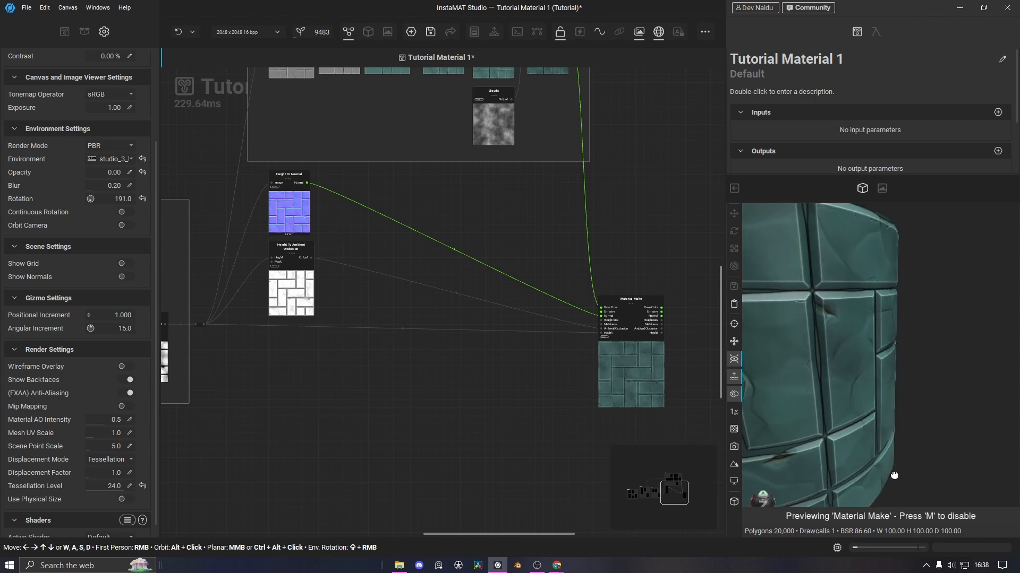
scroll(892, 397, down, 4)
alt+drag(887, 390, 929, 384)
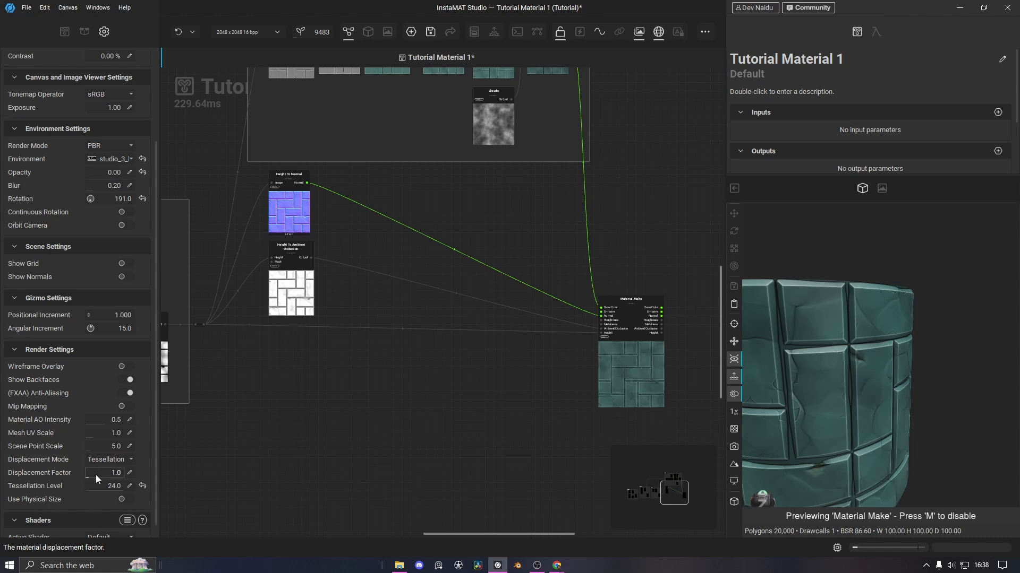
alt+drag(893, 413, 799, 403)
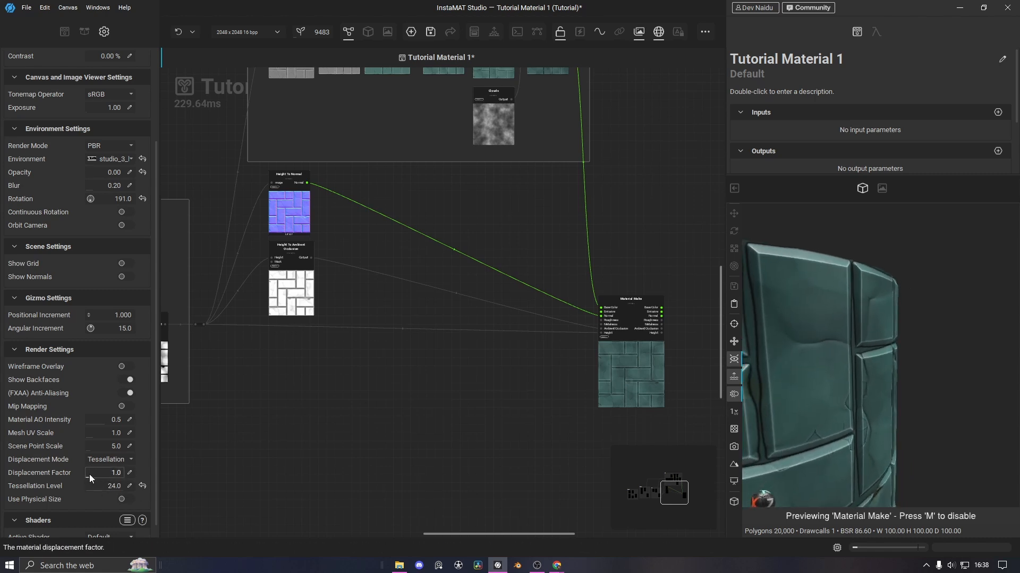
Test displacement factor 10.0 and 9.7, then reset it to 1.0
drag(90, 474, 154, 475)
scroll(899, 441, down, 3)
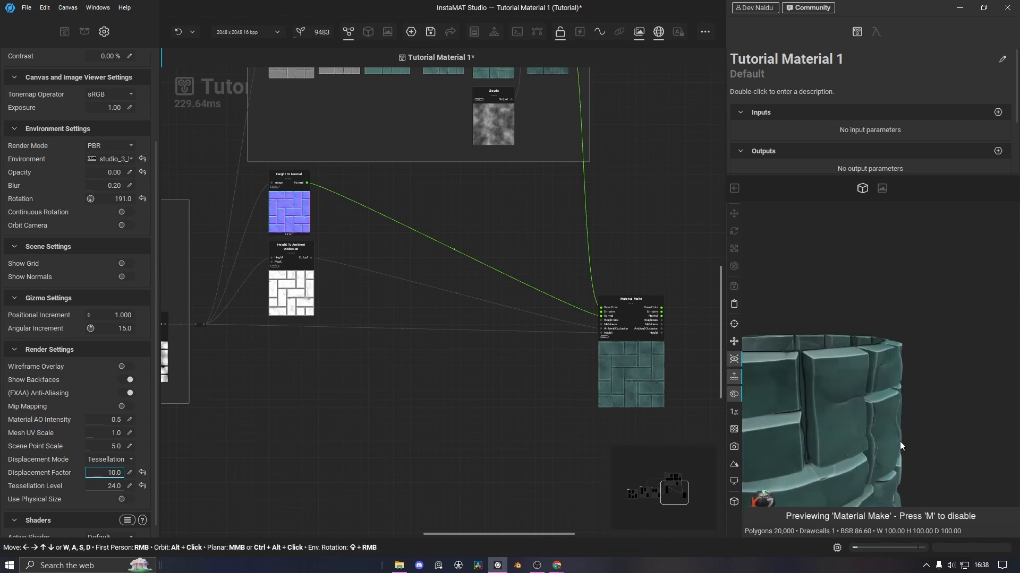
alt+drag(900, 395, 924, 390)
alt+drag(897, 461, 843, 355)
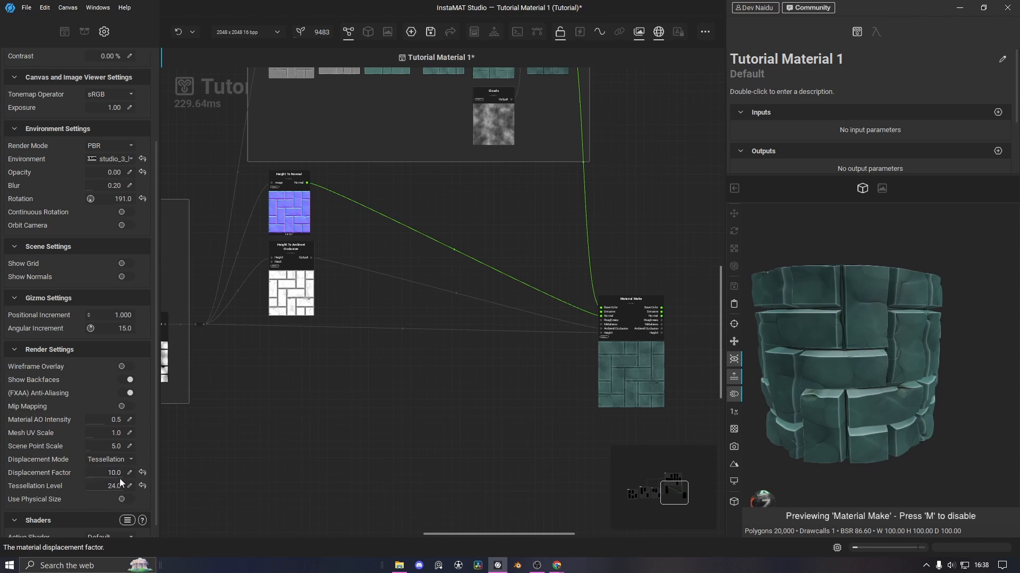
drag(118, 476, 85, 473)
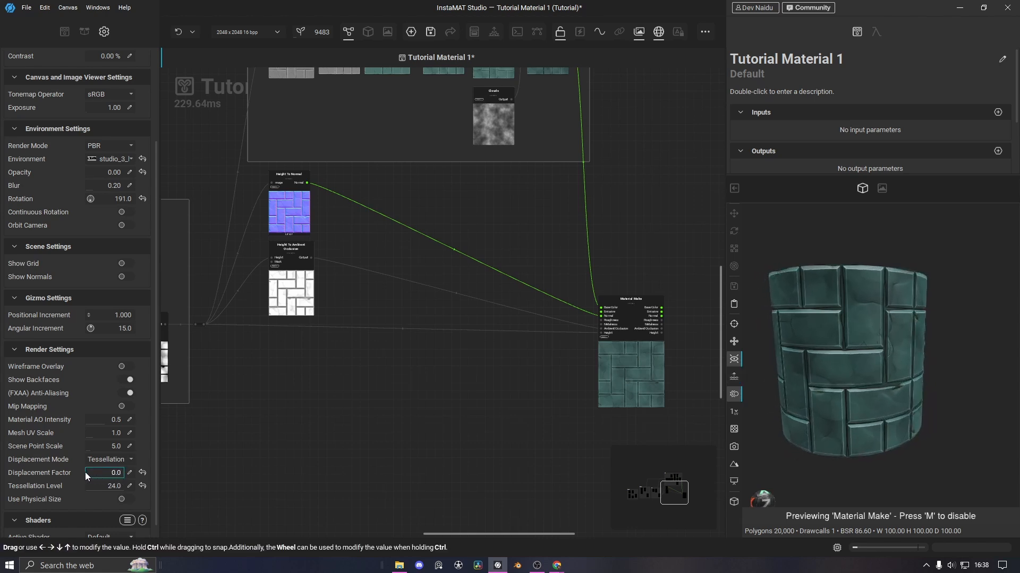
click(142, 473)
scroll(887, 318, up, 3)
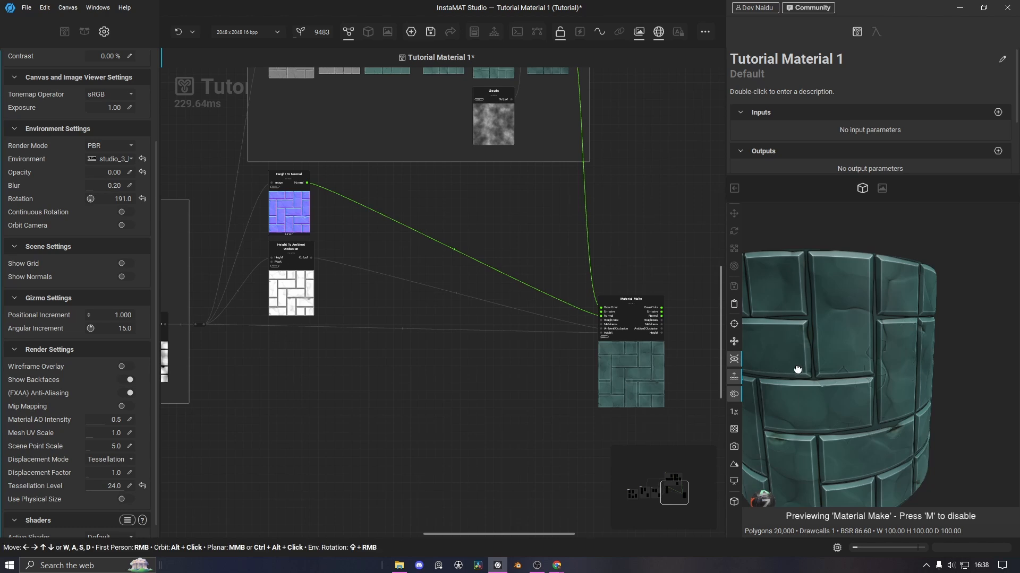
alt+drag(797, 369, 878, 409)
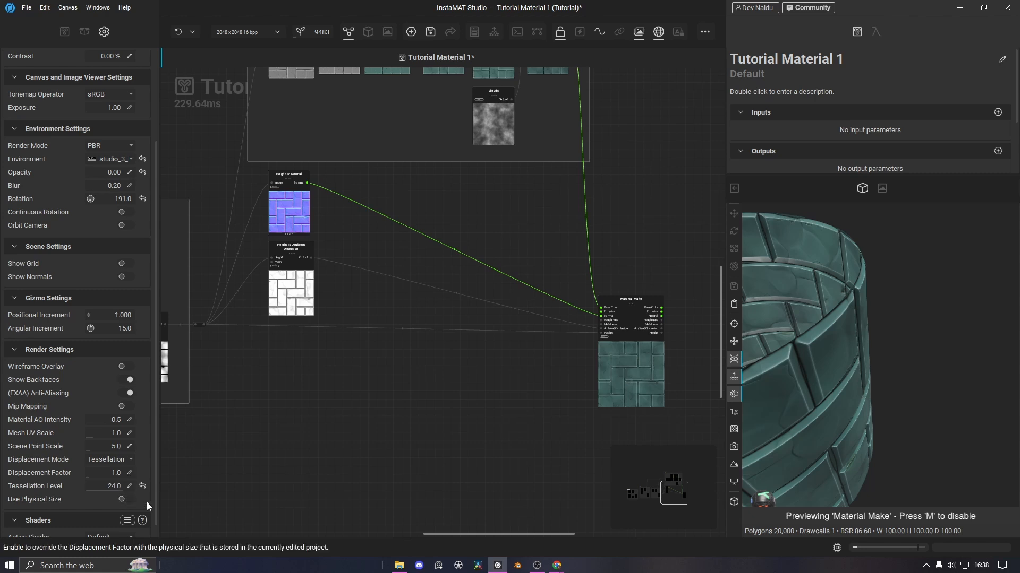
Experiment with tessellation levels 1.0, 7.2, 3.2 and 6.6 while orbiting the rim
drag(120, 488, 54, 491)
drag(919, 375, 846, 370)
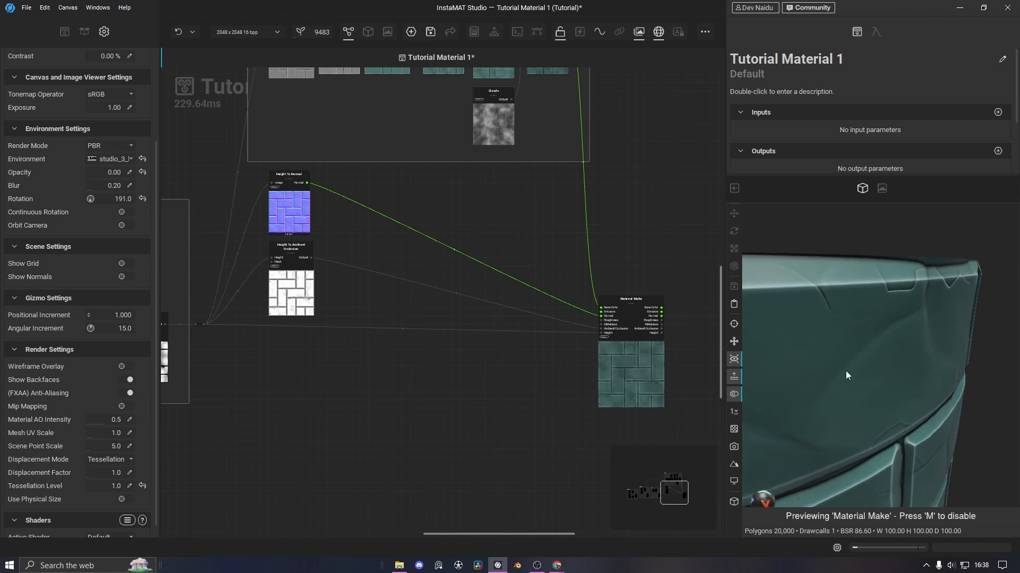
click(90, 487)
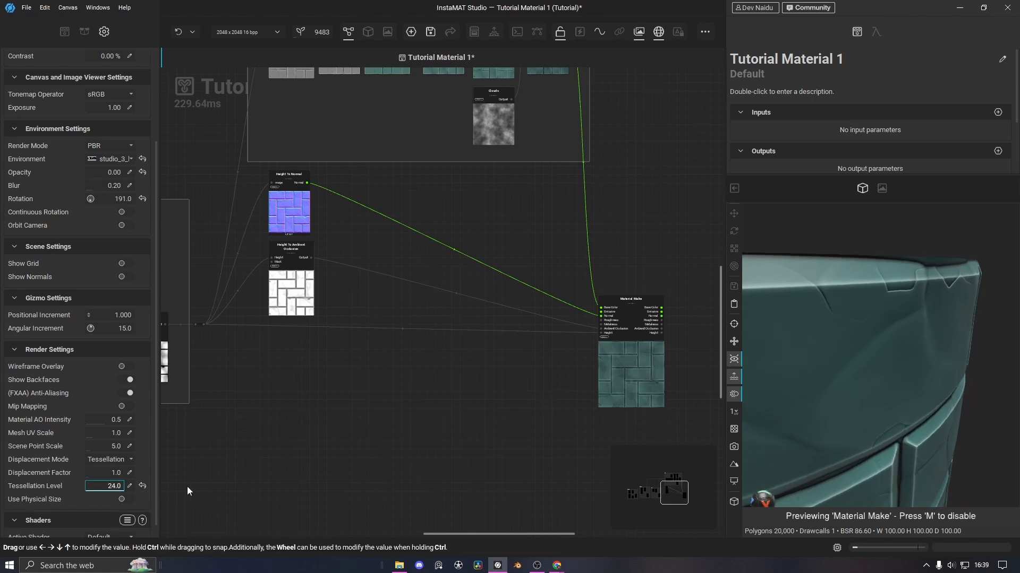
drag(188, 487, 133, 478)
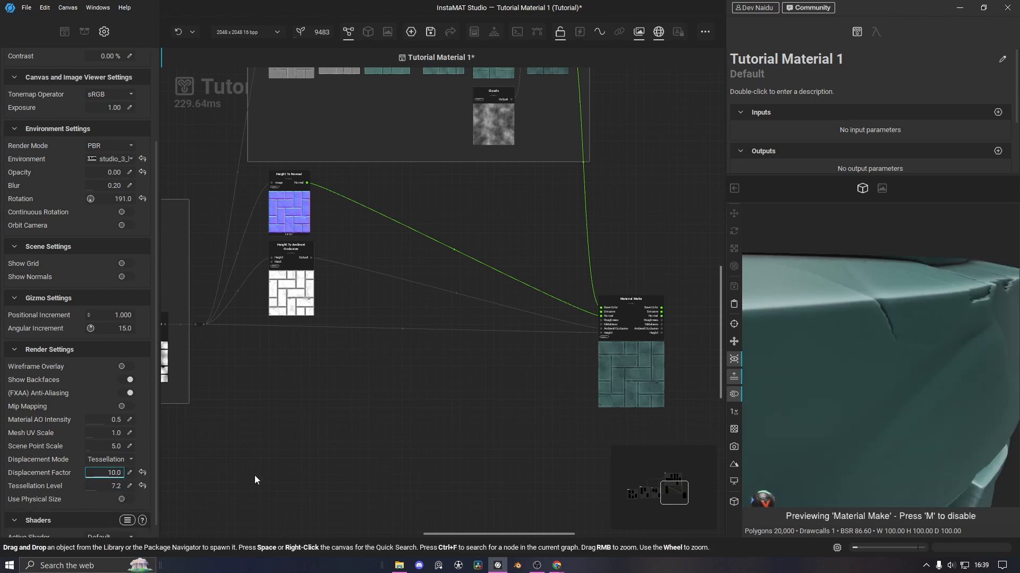
drag(928, 337, 879, 389)
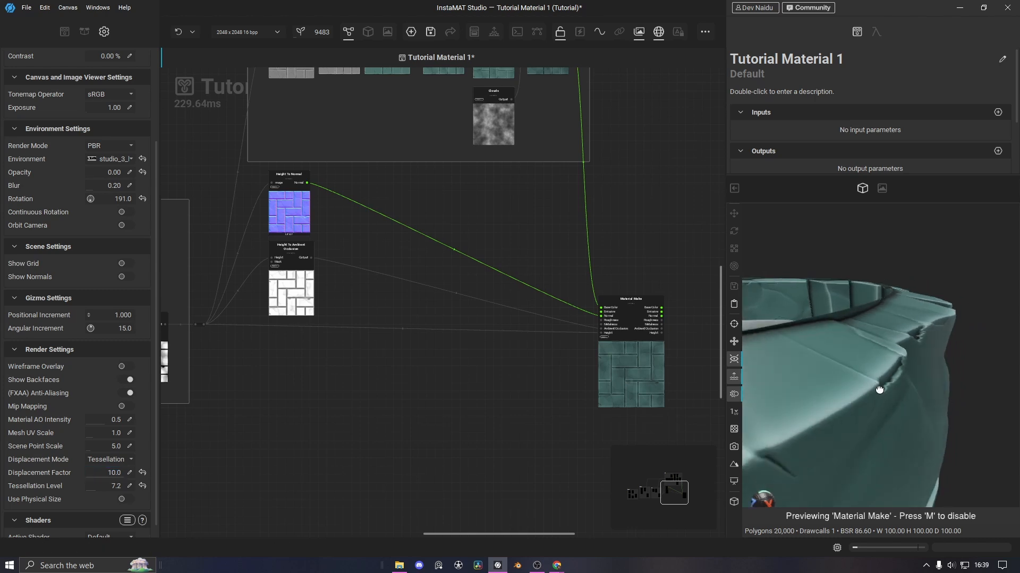
drag(106, 484, 70, 485)
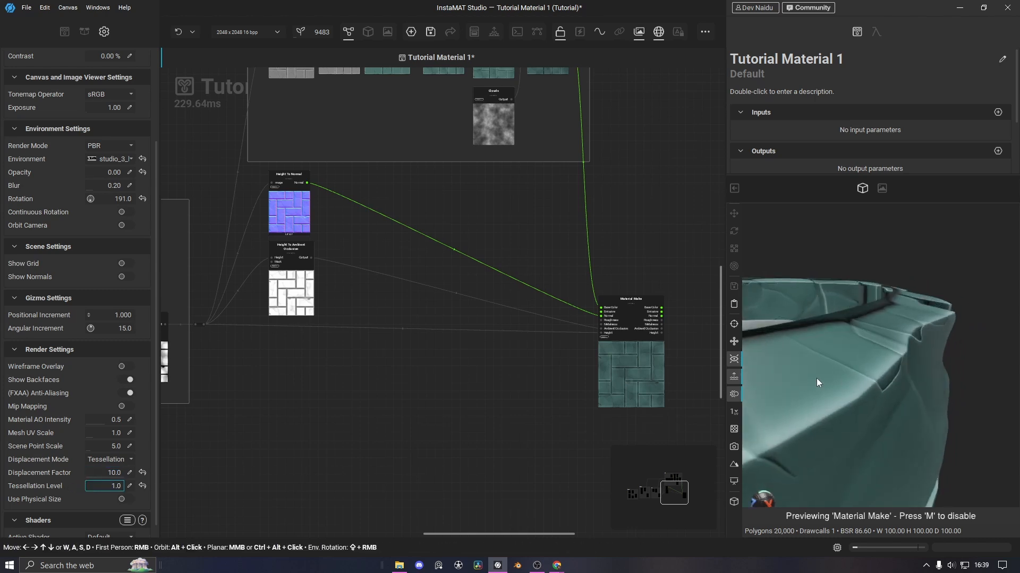
drag(879, 359, 954, 356)
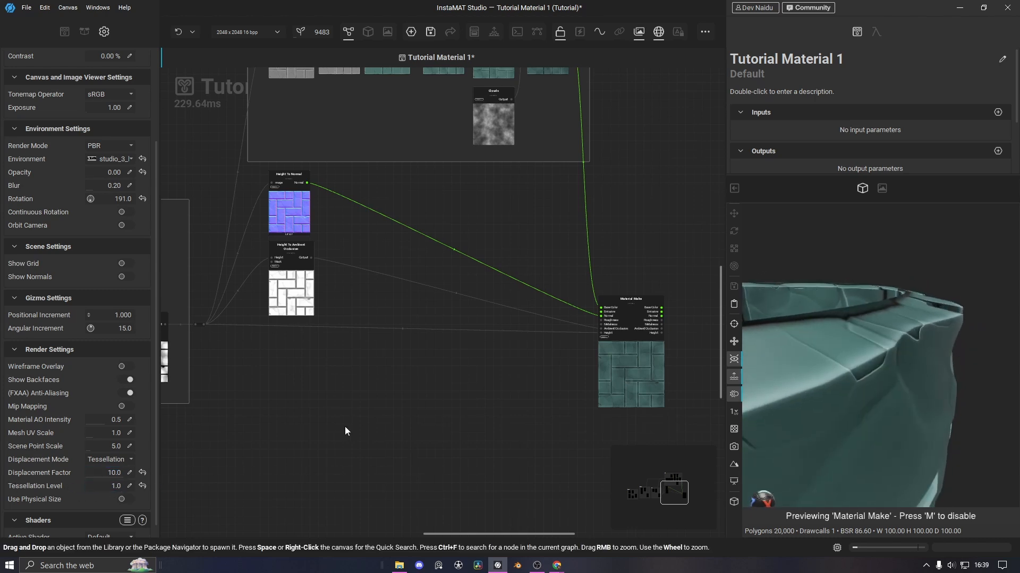
click(88, 490)
drag(88, 490, 94, 489)
mouse_move(900, 390)
mouse_down()
mouse_move(868, 375)
mouse_move(936, 383)
mouse_move(913, 395)
mouse_up()
Raise the tessellation level to 19.0, then reset it to 8.0
scroll(920, 351, up, 3)
scroll(920, 348, down, 2)
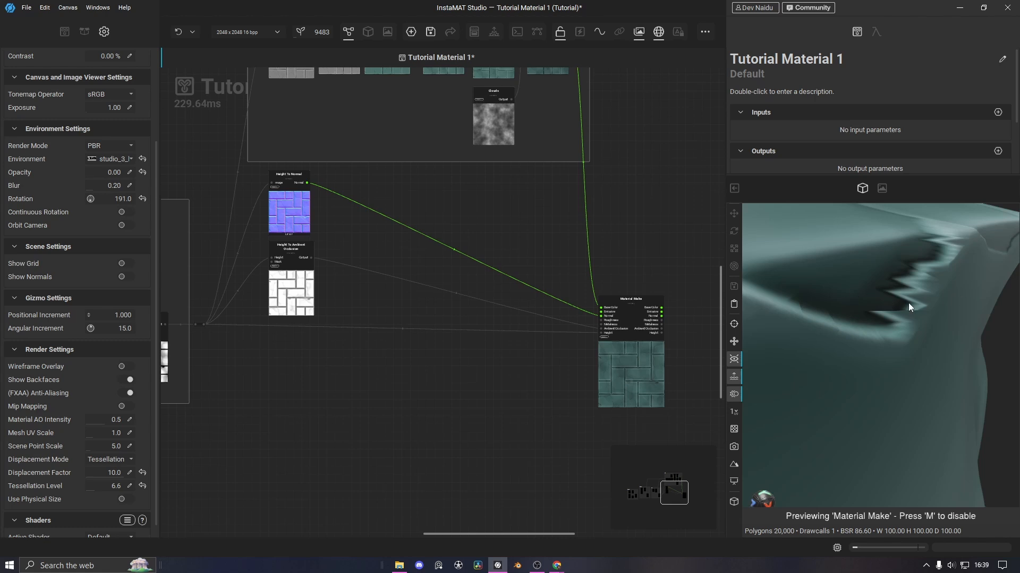
scroll(907, 306, down, 5)
scroll(860, 417, up, 2)
drag(861, 414, 862, 346)
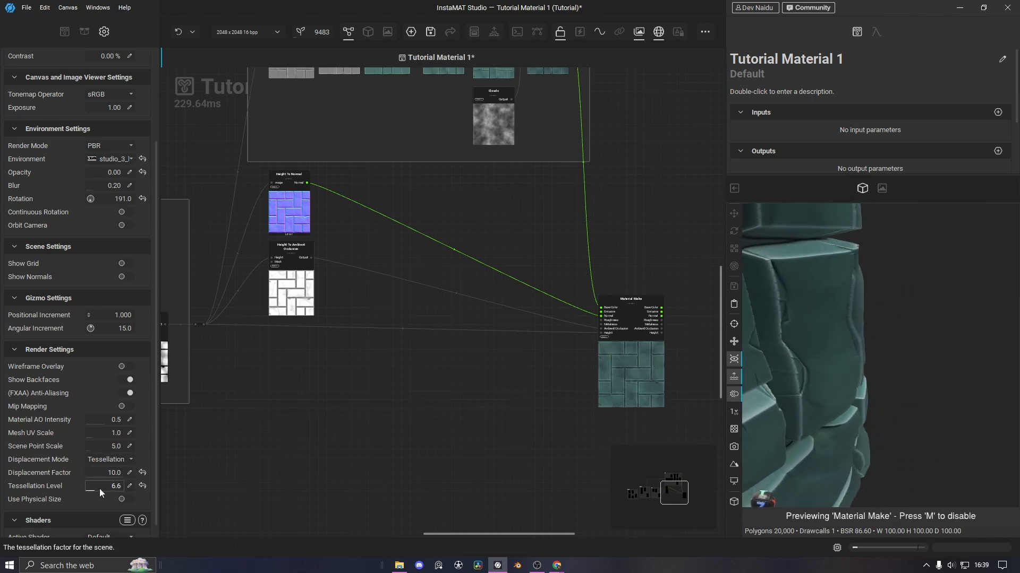
drag(100, 489, 122, 489)
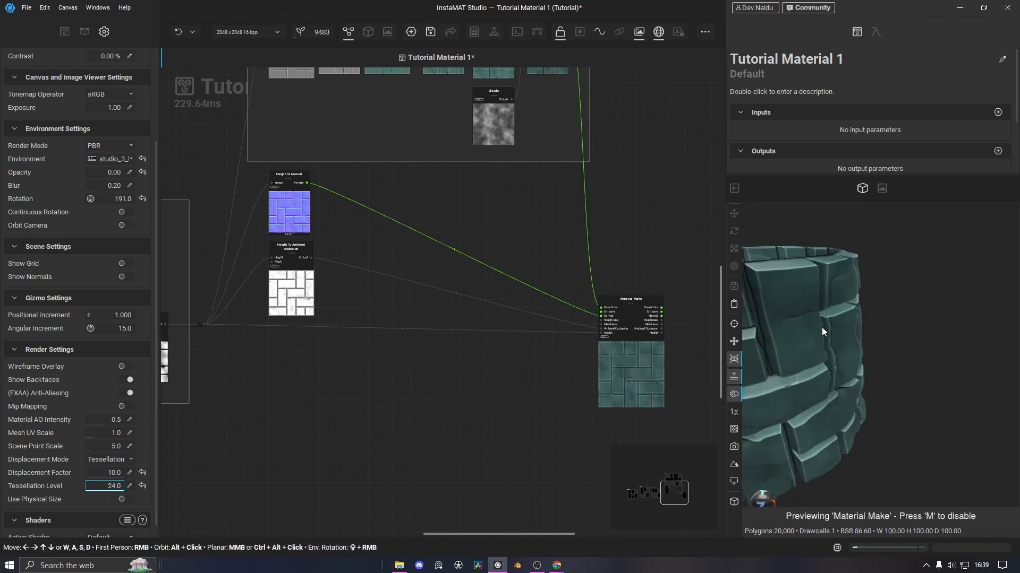
scroll(821, 327, up, 3)
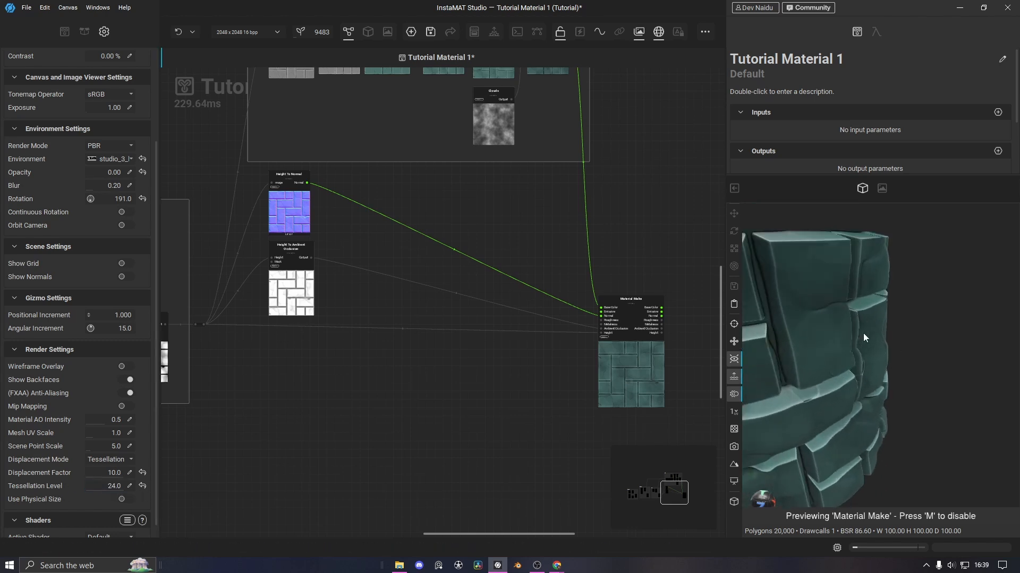
click(144, 485)
Reset the displacement factor to 1.0 and orbit down to a side view of the cylinder
scroll(122, 477, down, 1)
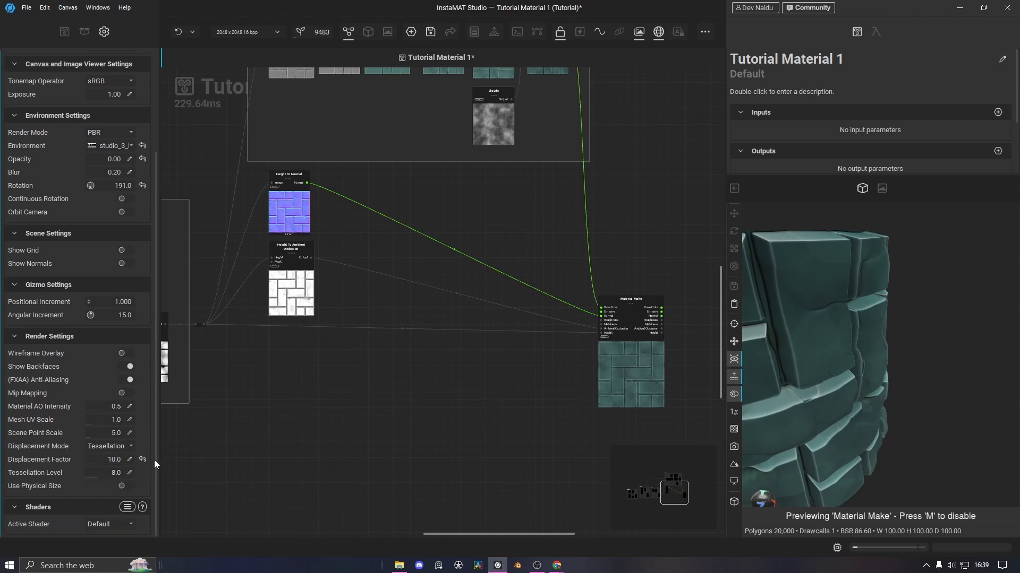
click(143, 460)
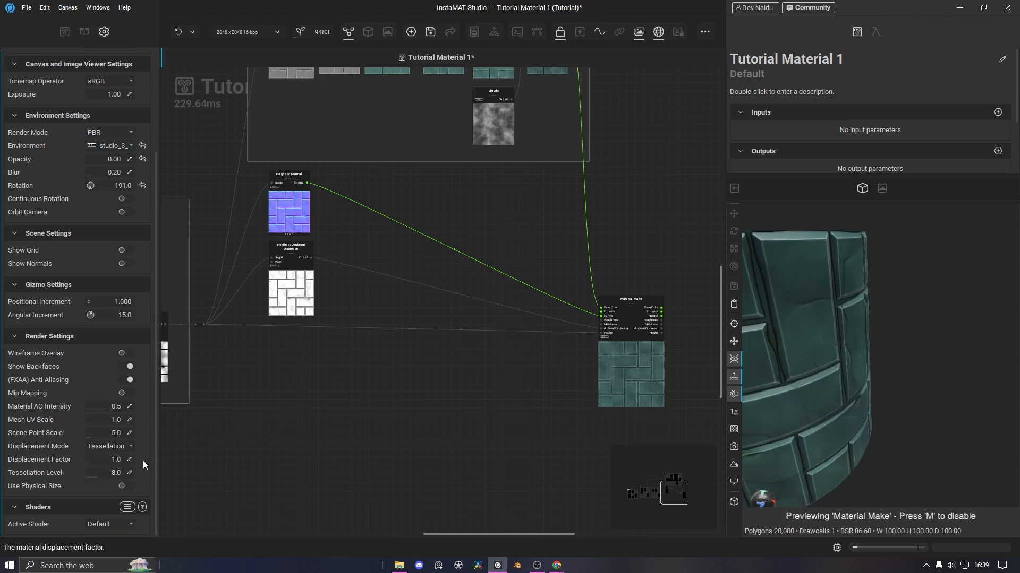
scroll(838, 329, down, 3)
drag(820, 342, 895, 295)
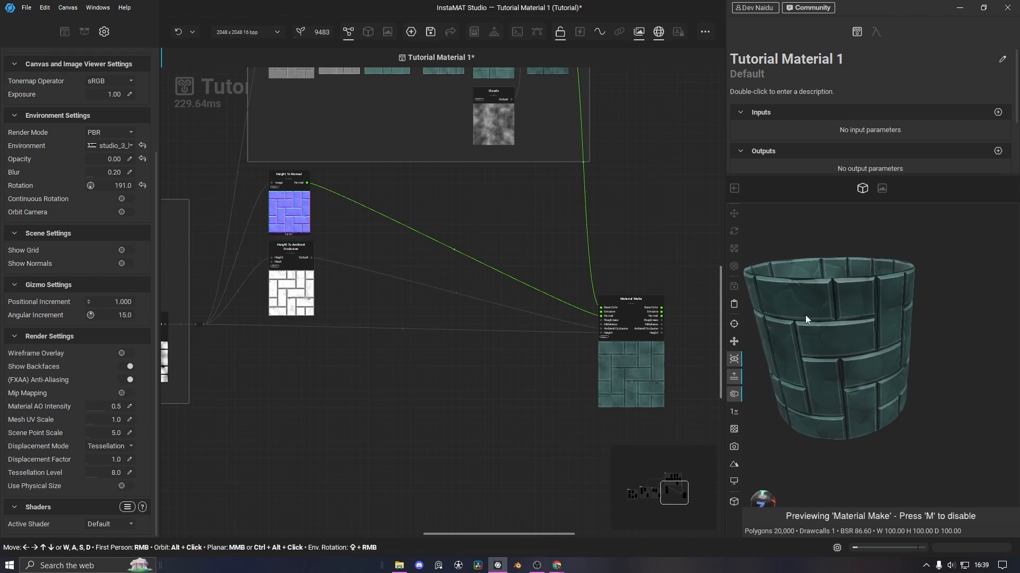
drag(805, 391, 688, 324)
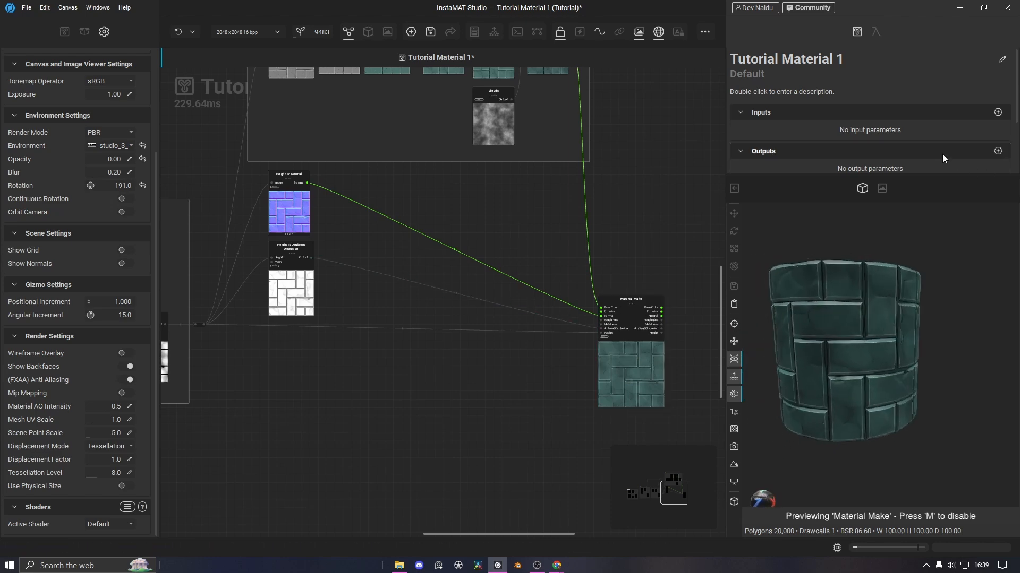
Switch to the layout preset with both the 3D preview and a 2D image viewer
click(734, 188)
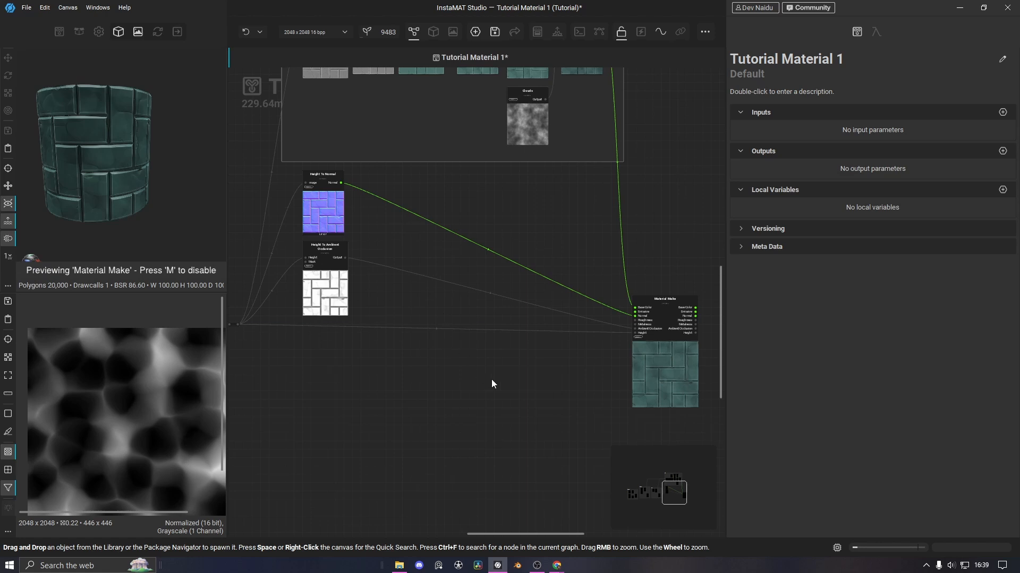
scroll(491, 379, down, 6)
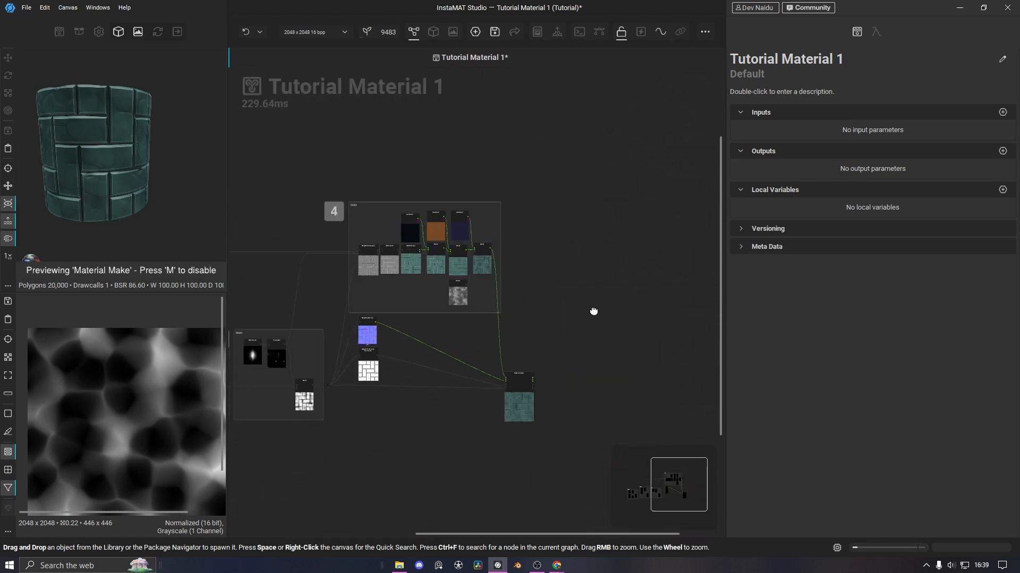
middle_drag(594, 311, 459, 235)
scroll(598, 251, up, 3)
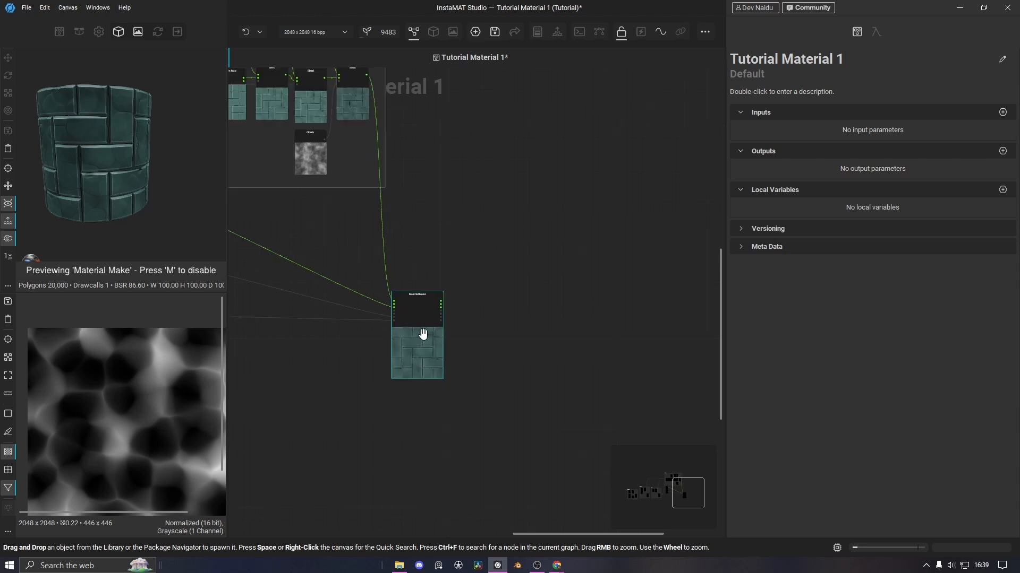
Pan the graph past the Height nodes to the Material Make node and select it
scroll(422, 334, up, 5)
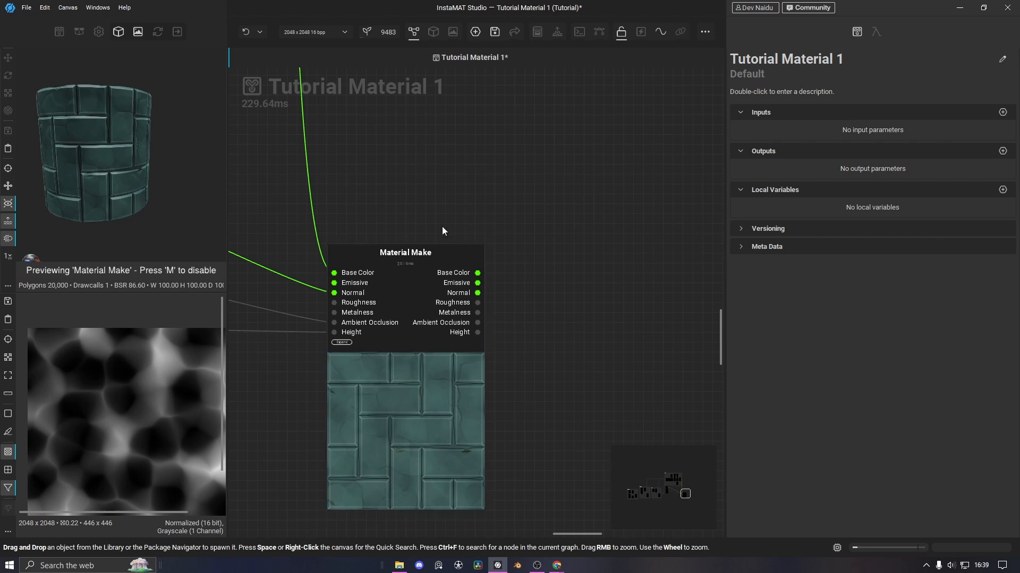
scroll(378, 275, down, 6)
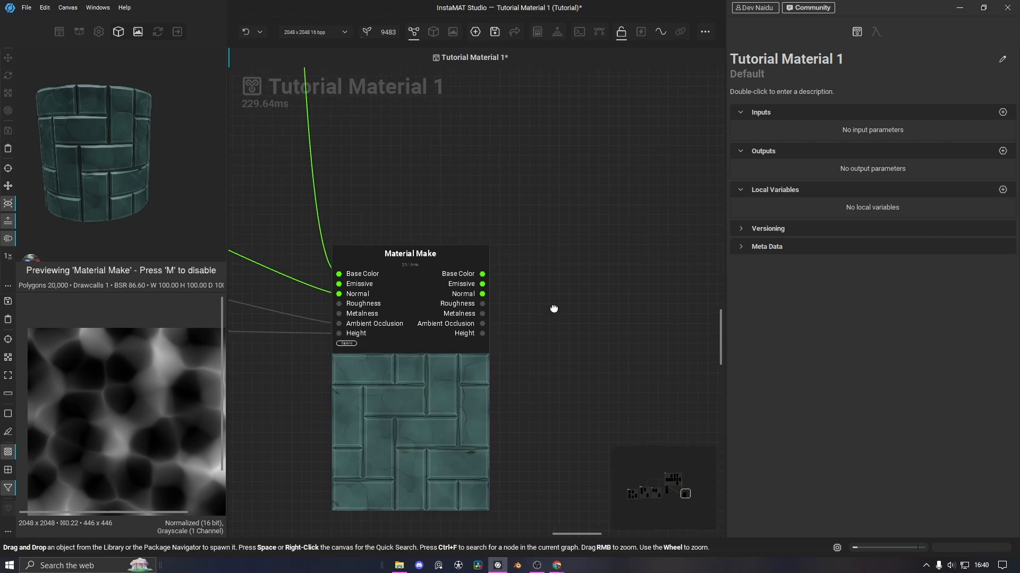
scroll(393, 324, down, 5)
middle_drag(399, 322, 486, 307)
scroll(338, 344, up, 4)
middle_drag(441, 386, 512, 348)
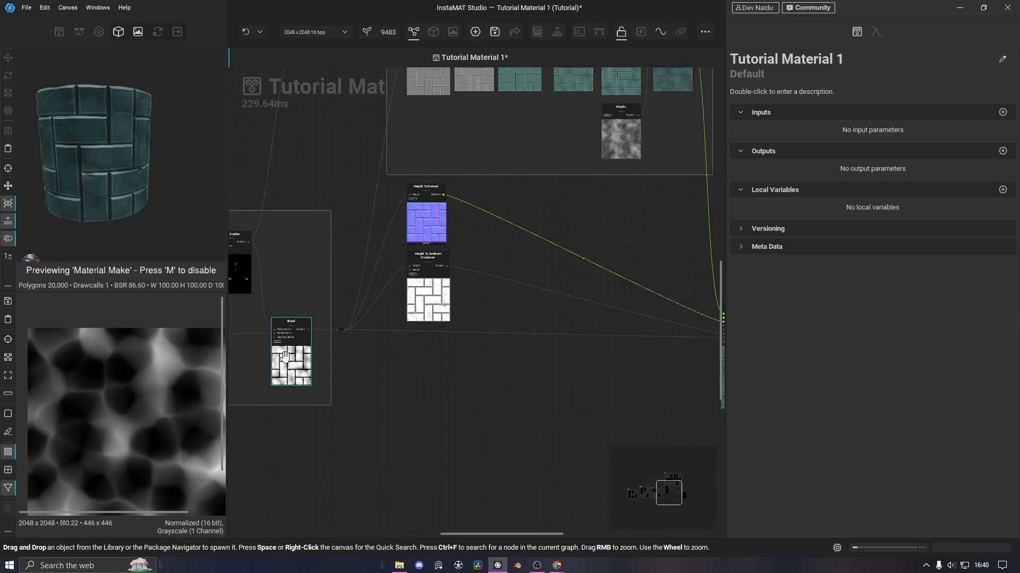
middle_drag(585, 425, 347, 381)
scroll(496, 345, up, 4)
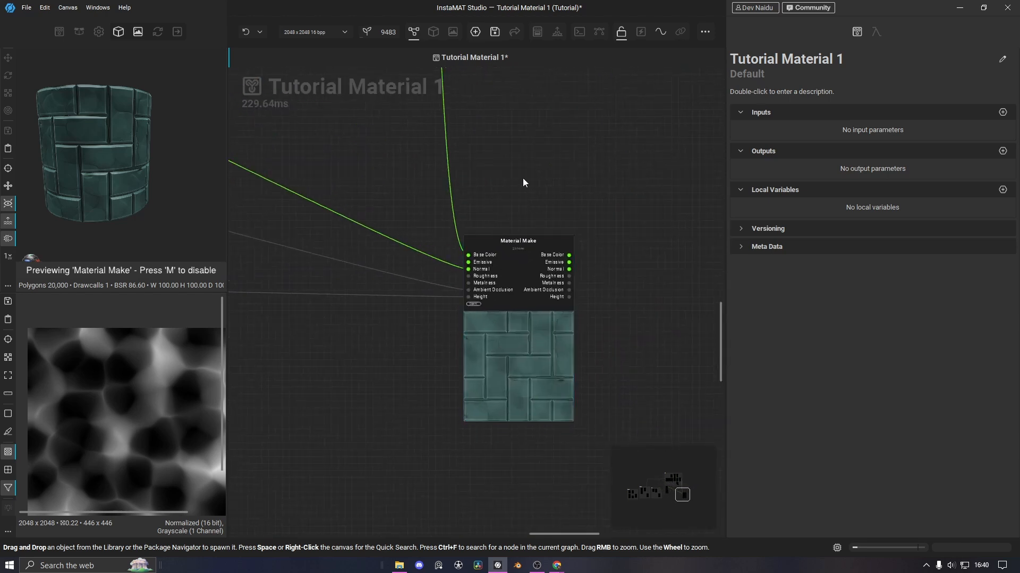
middle_drag(522, 178, 419, 226)
click(436, 376)
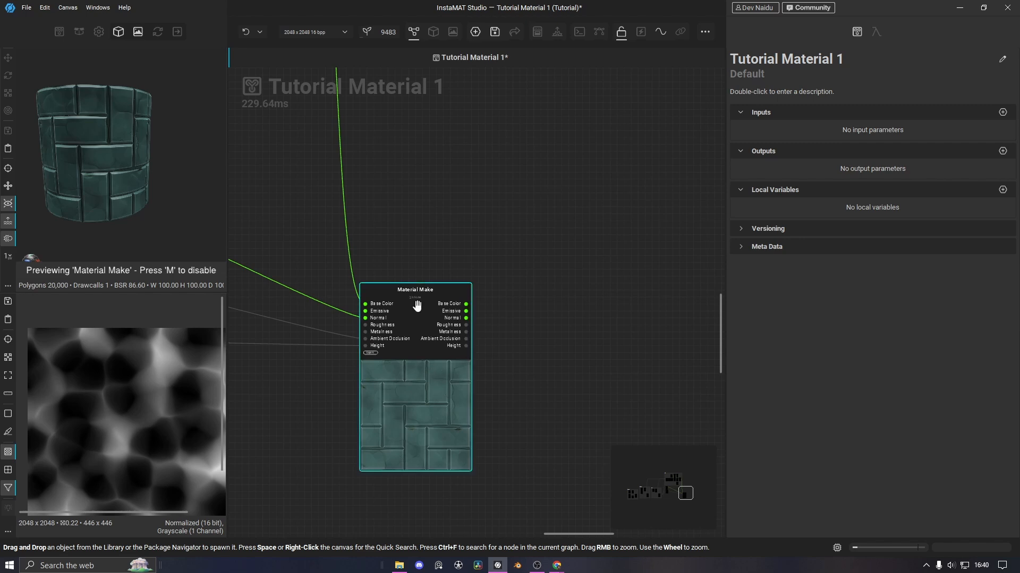
Open Expose Output Parameters for the Material Make node and reposition its dialog
right_click(432, 391)
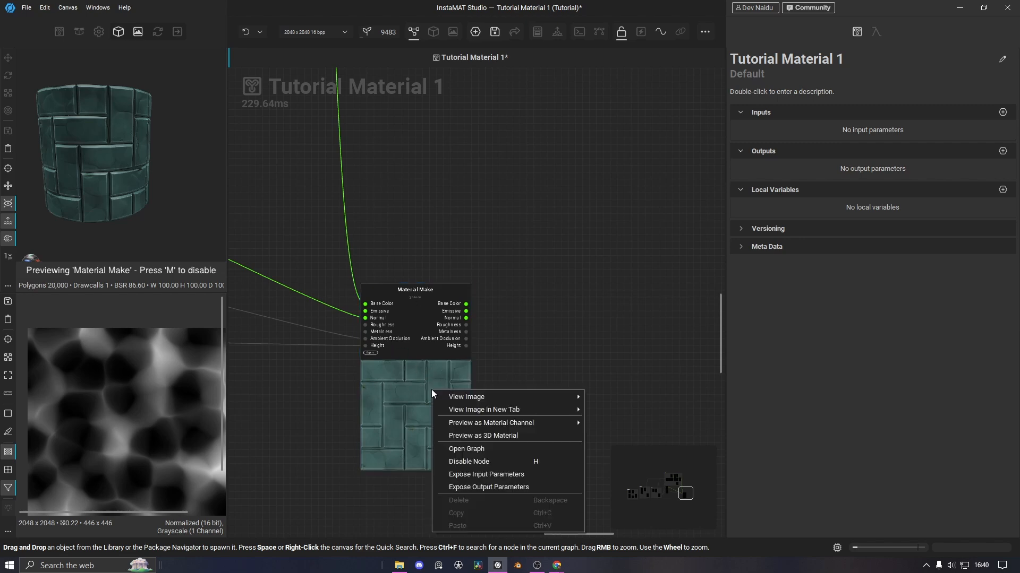
click(428, 358)
right_click(428, 358)
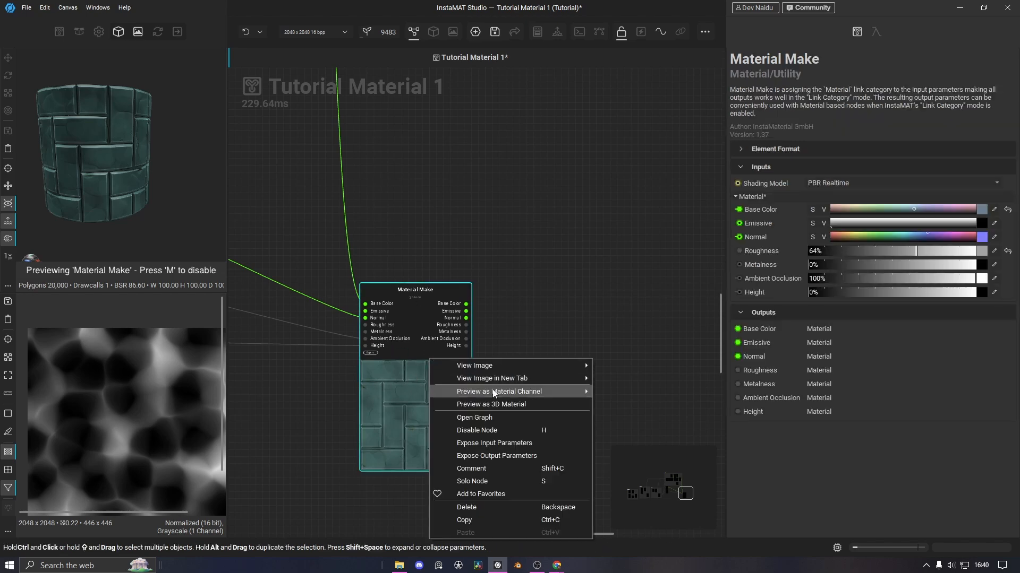
click(502, 457)
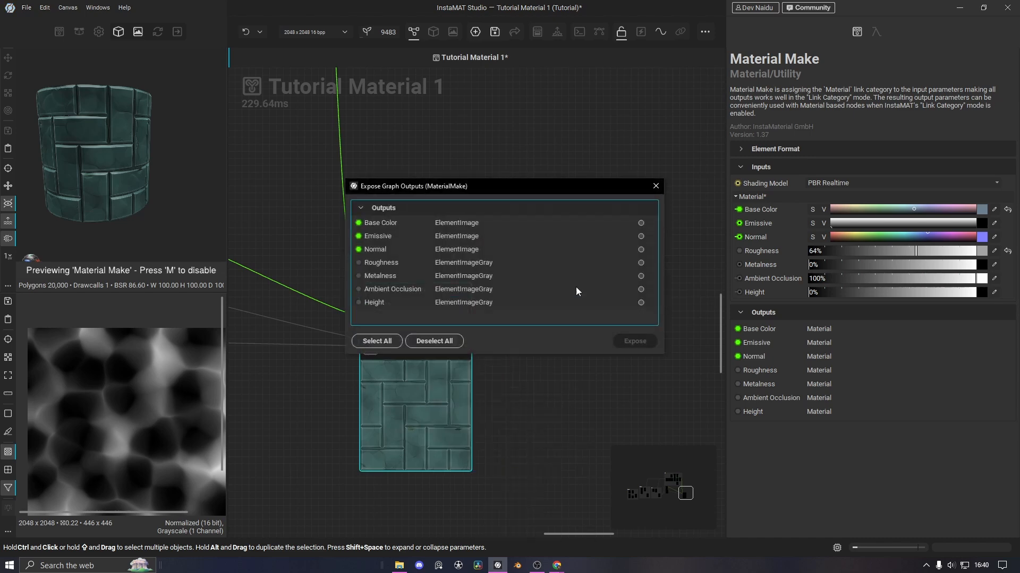
drag(519, 199, 482, 173)
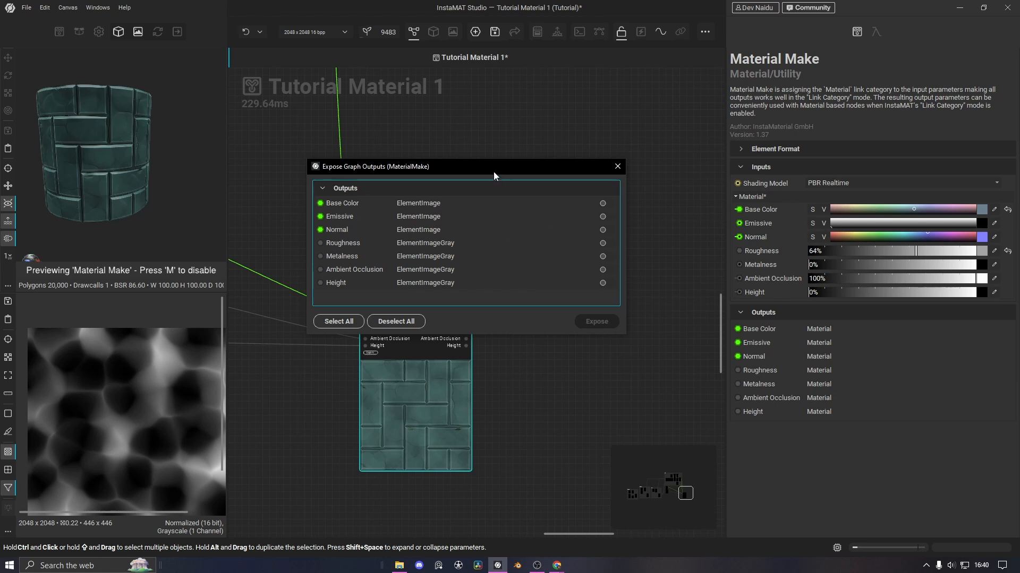
drag(493, 171, 517, 143)
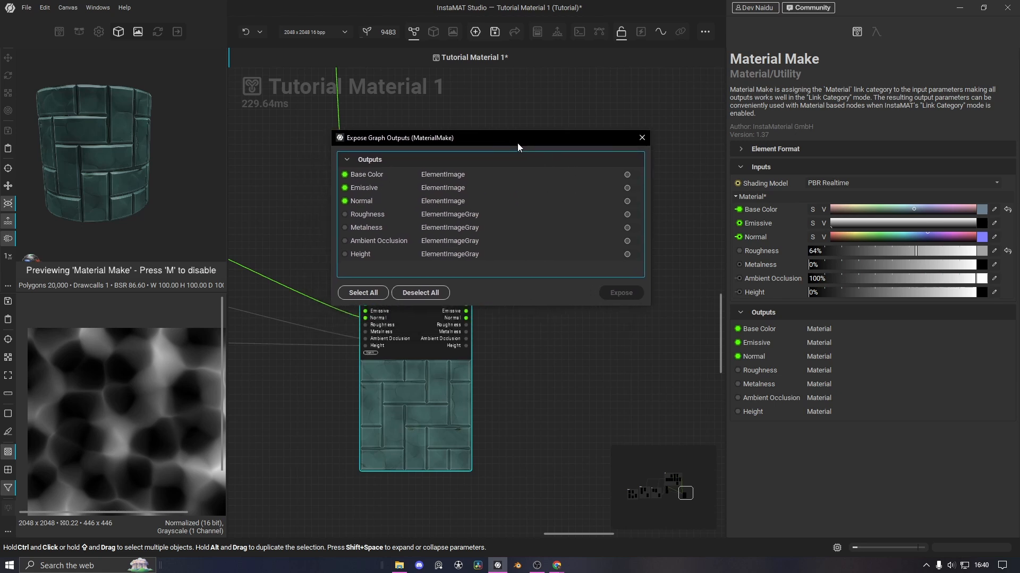
Expose Base Color, Normal, Roughness, Ambient Occlusion and Height as graph outputs
click(627, 175)
click(628, 201)
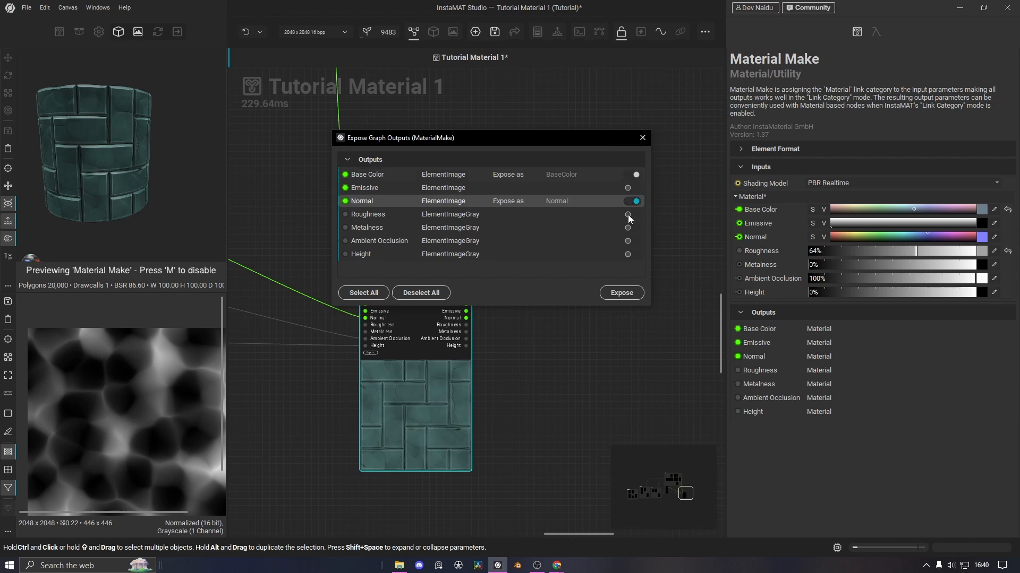
click(628, 215)
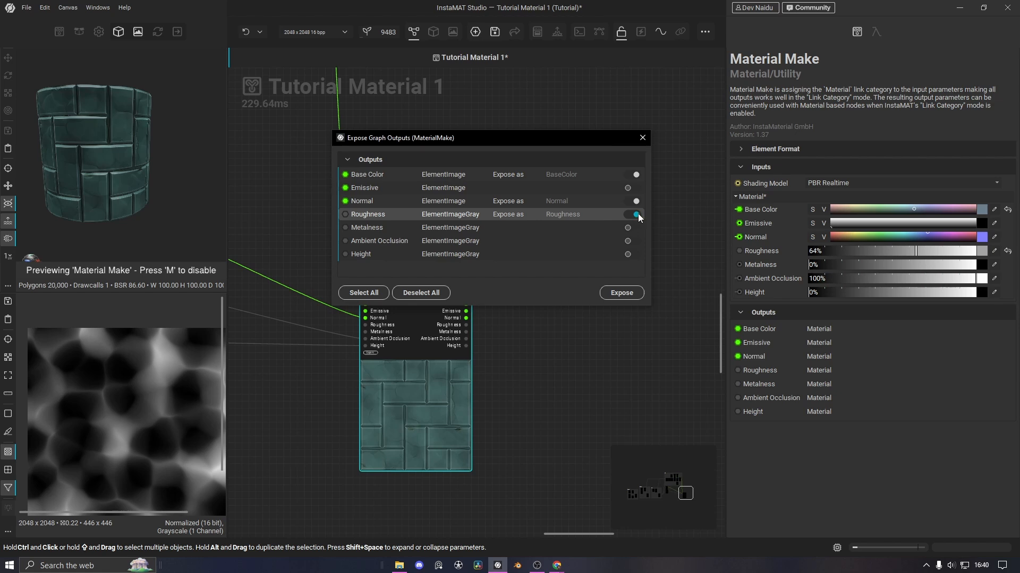
click(632, 243)
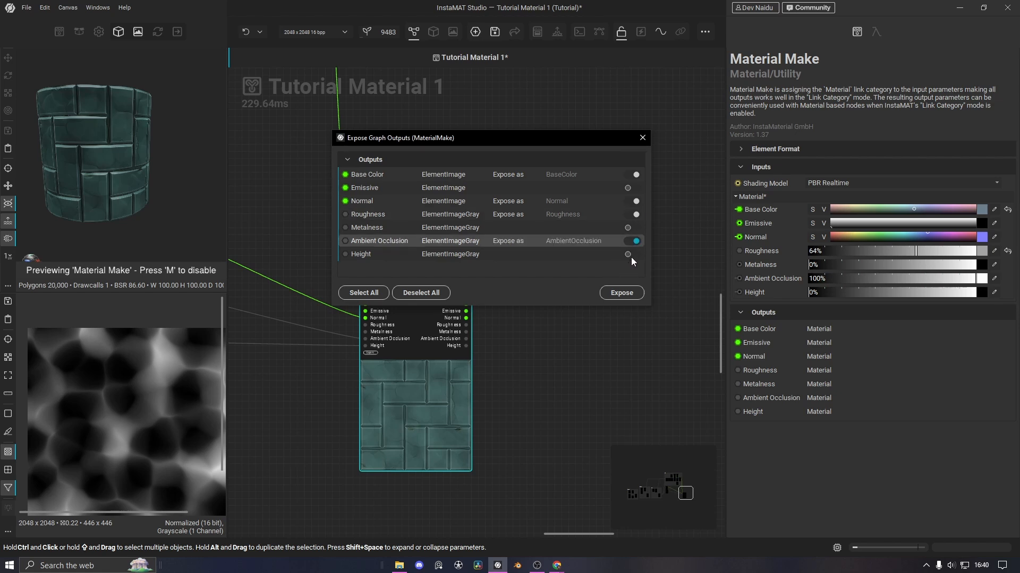
click(631, 257)
click(622, 292)
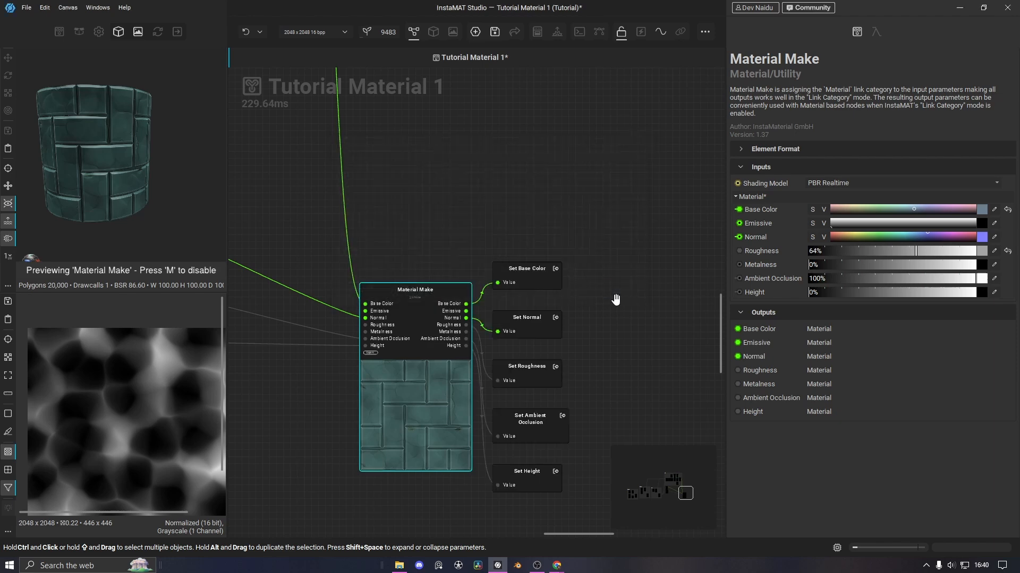
Arrange the five Set output nodes in an evenly spaced row, ending with Set Height
drag(412, 252, 504, 253)
drag(420, 233, 420, 257)
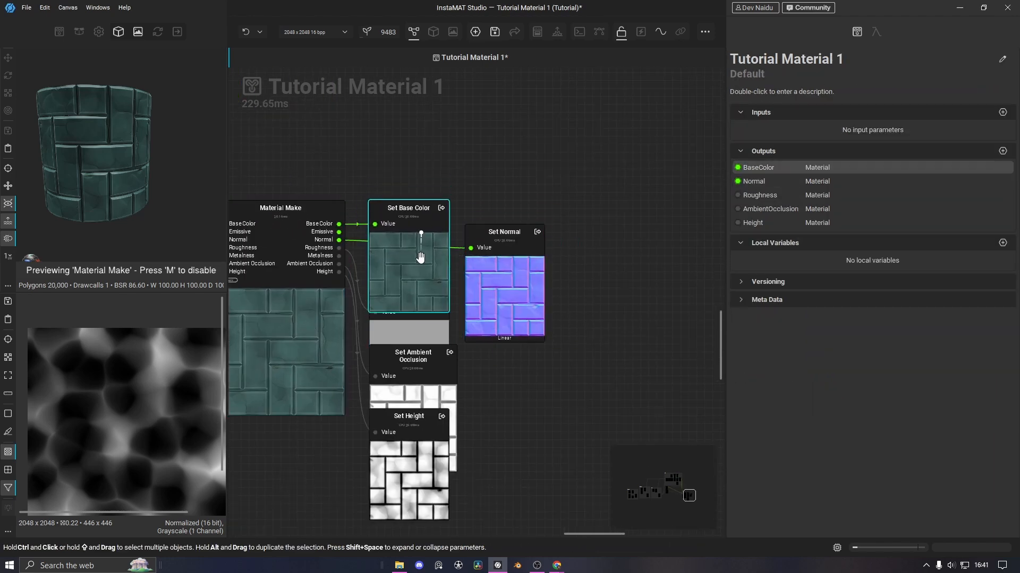
drag(422, 336, 621, 272)
drag(500, 266, 499, 258)
drag(433, 386, 693, 275)
drag(574, 306, 558, 307)
drag(486, 300, 478, 300)
drag(561, 305, 553, 306)
drag(662, 320, 639, 321)
drag(377, 465, 666, 304)
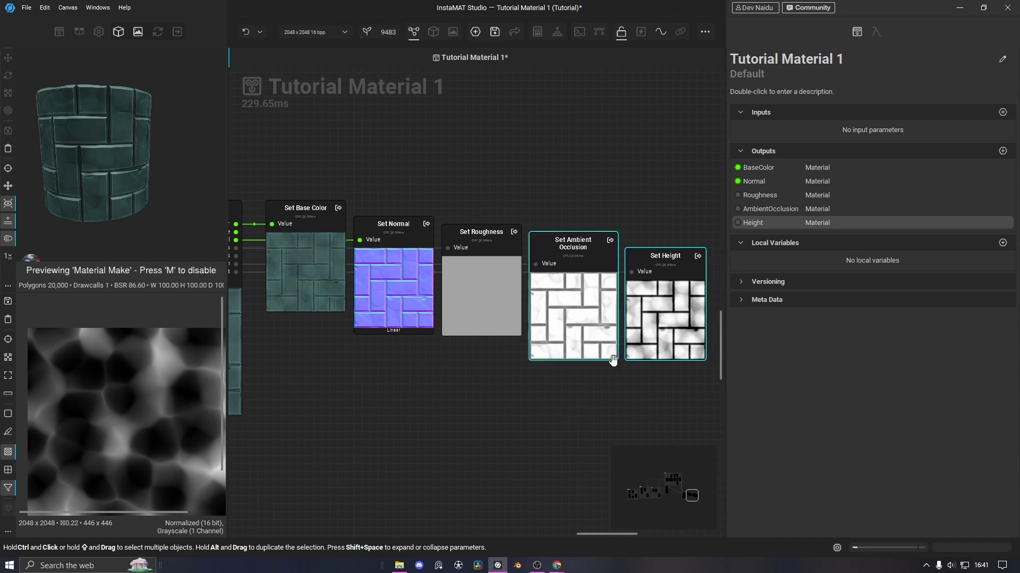
scroll(506, 393, down, 5)
scroll(507, 409, up, 3)
middle_drag(464, 407, 438, 416)
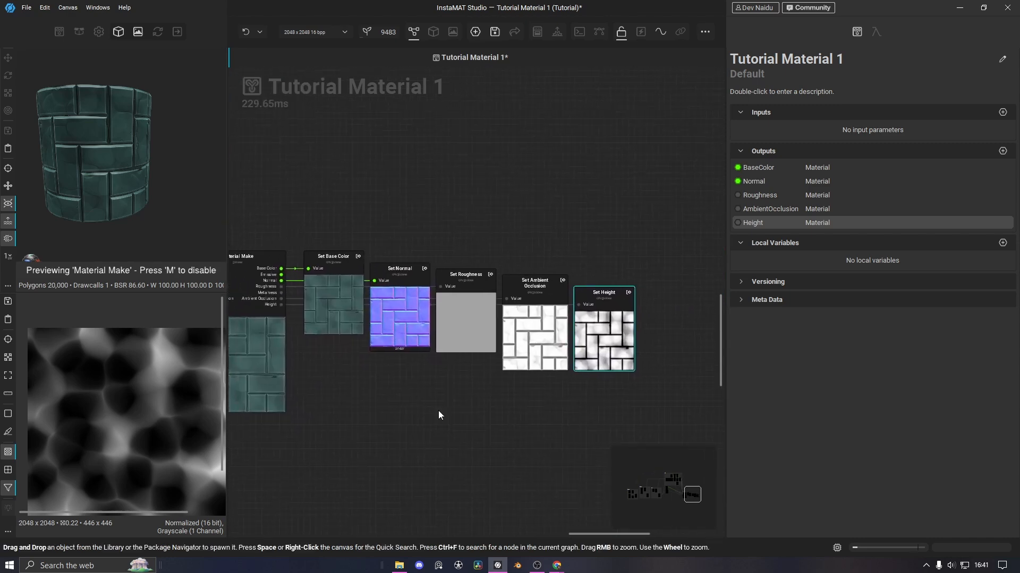
Open Export Image and Data Outputs from the File menu, close it, then reopen it from the toolbar
click(26, 7)
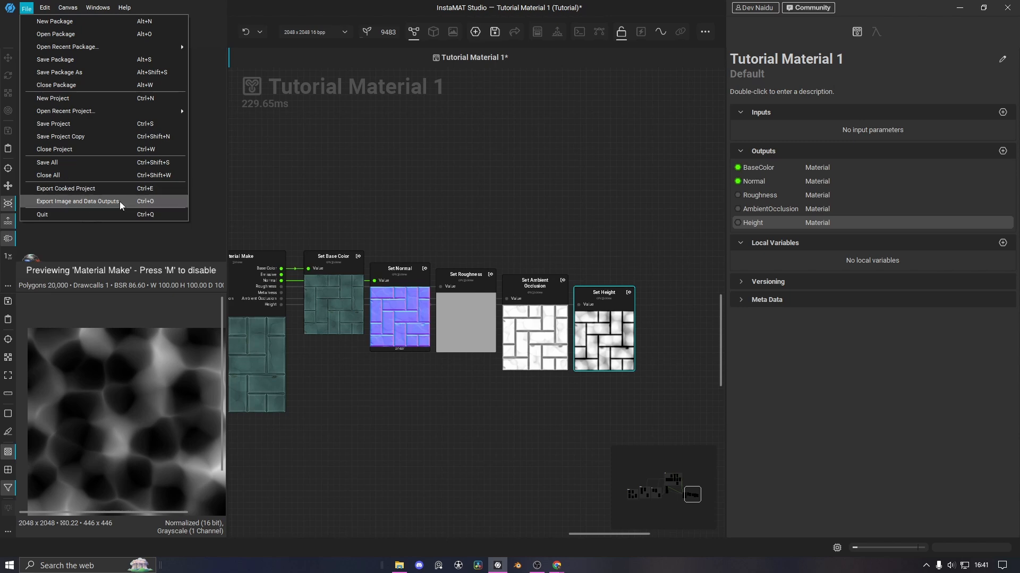
click(107, 202)
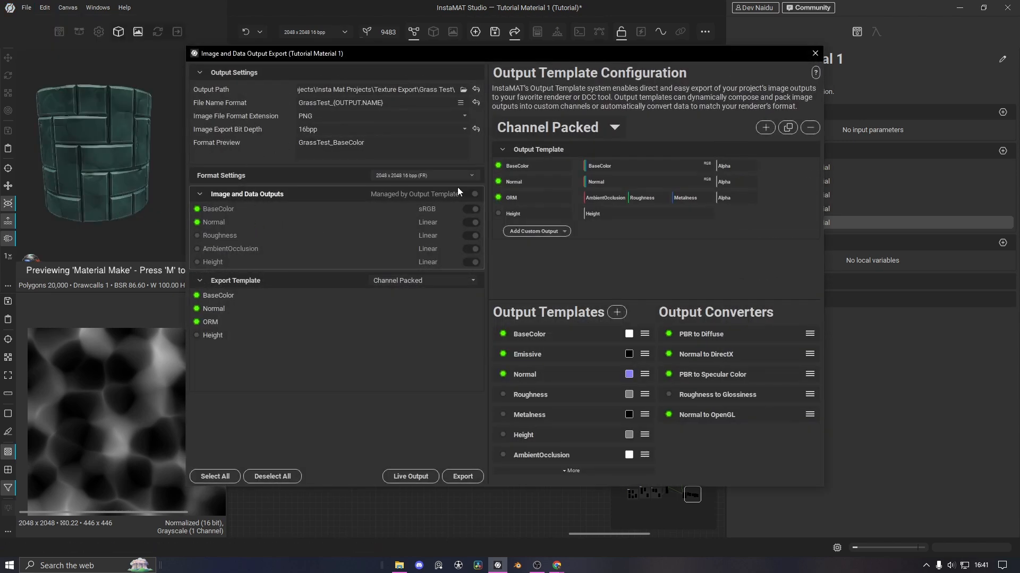
click(815, 53)
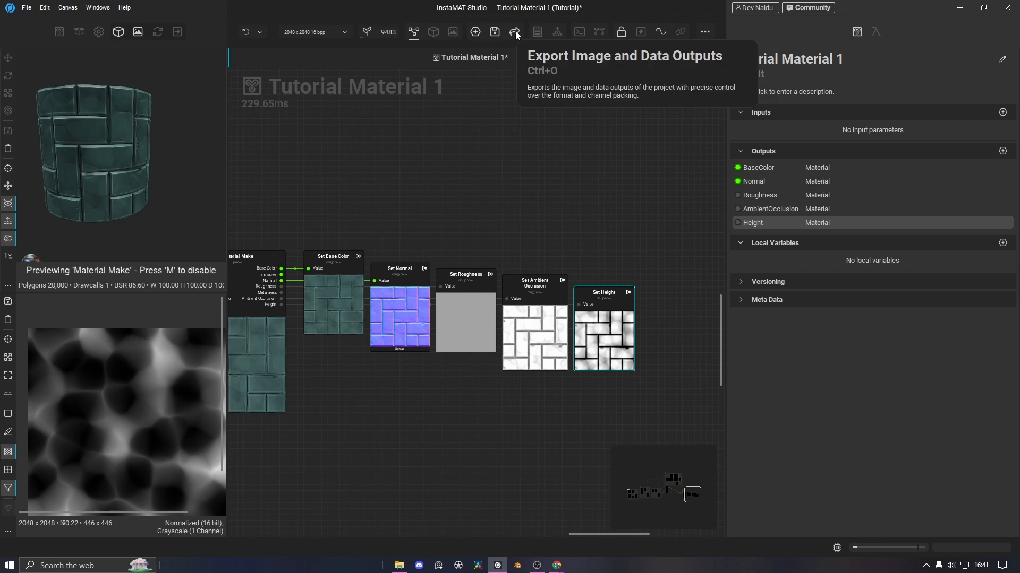
click(515, 33)
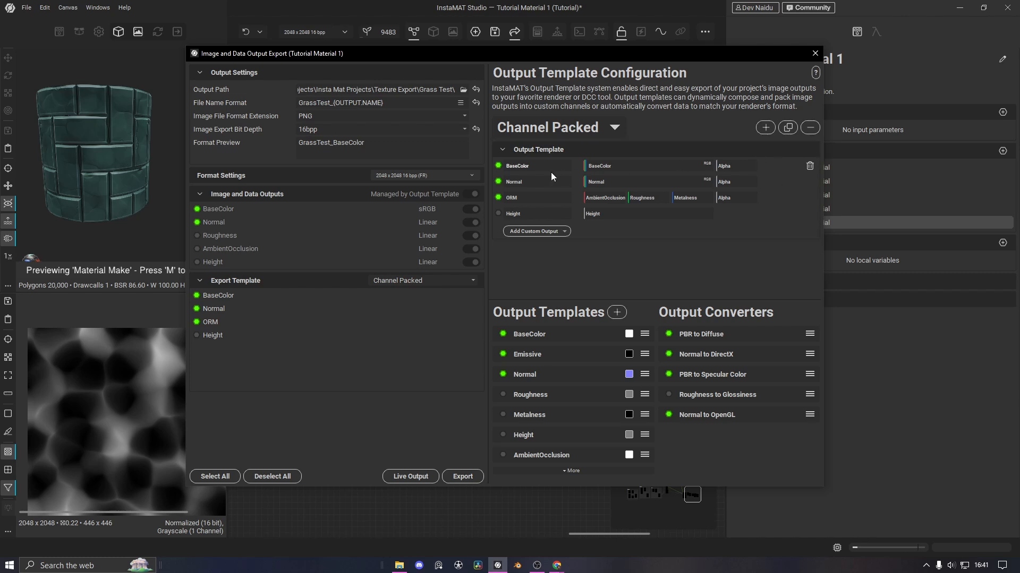
Delete the BaseColor, Normal, ORM and Height outputs from the Channel Packed template
click(809, 166)
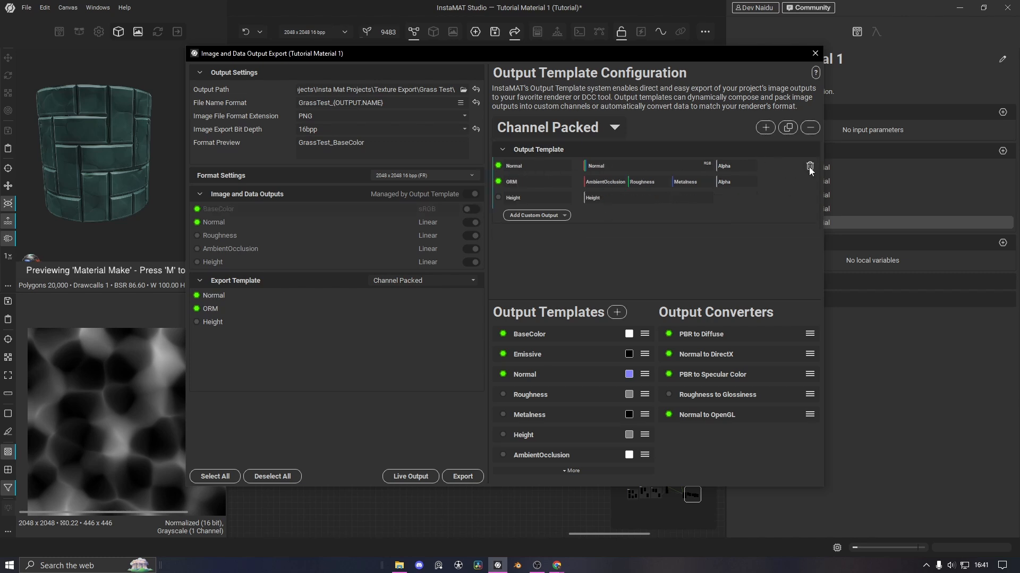
click(809, 167)
click(809, 166)
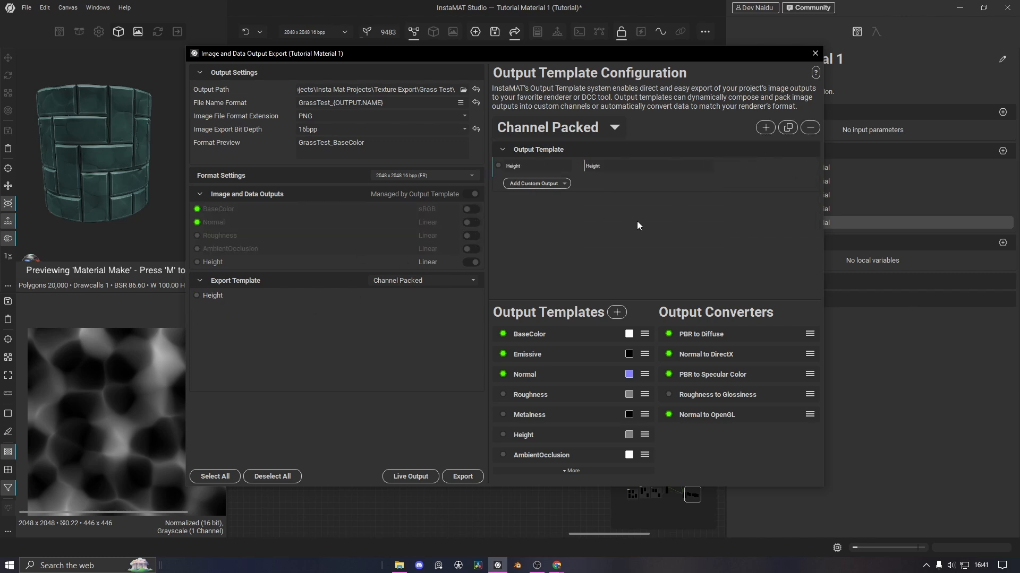
click(809, 166)
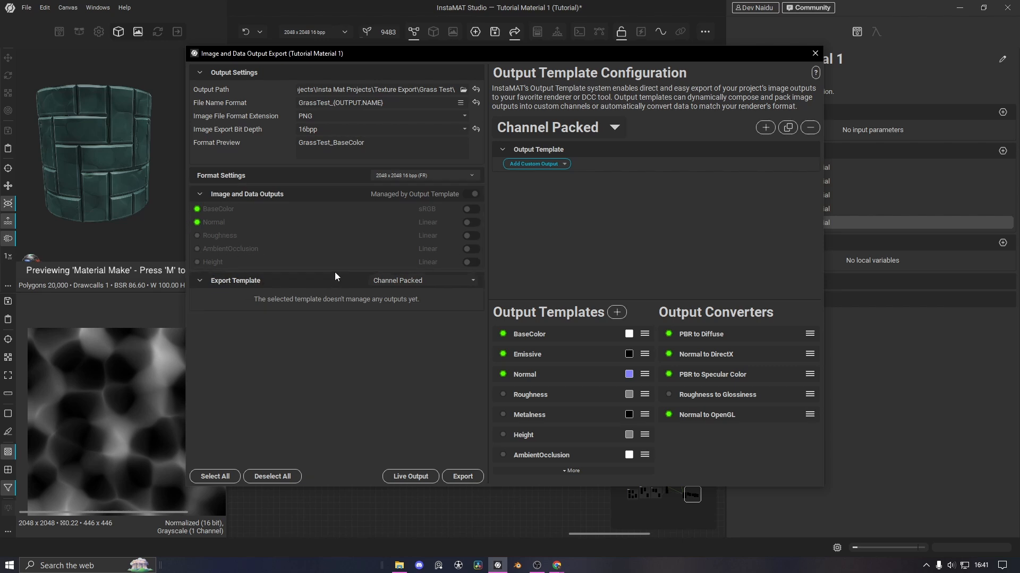
Add two RGBA outputs mapping BaseColor and Normal into their RGB channels
click(550, 165)
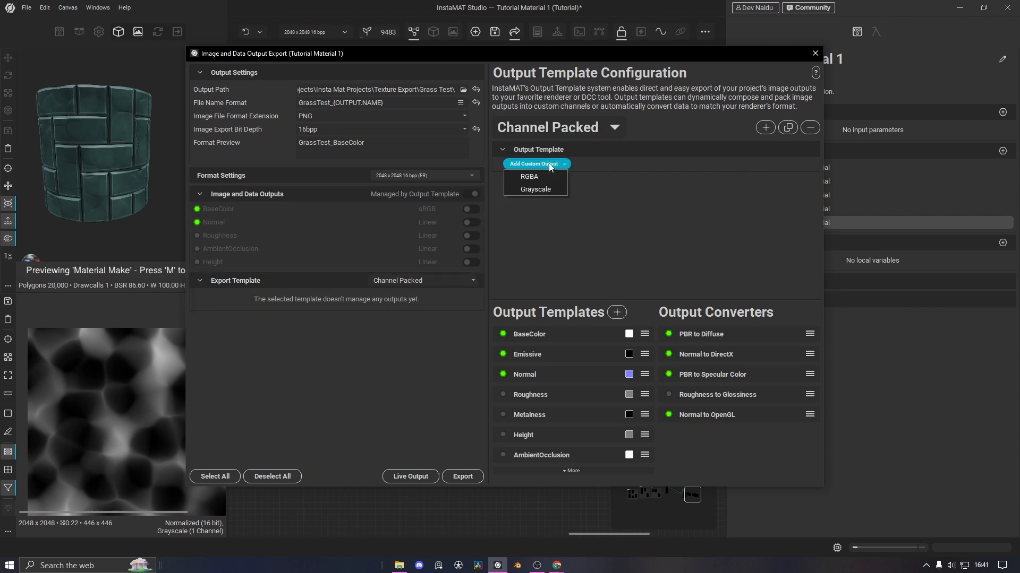
click(542, 181)
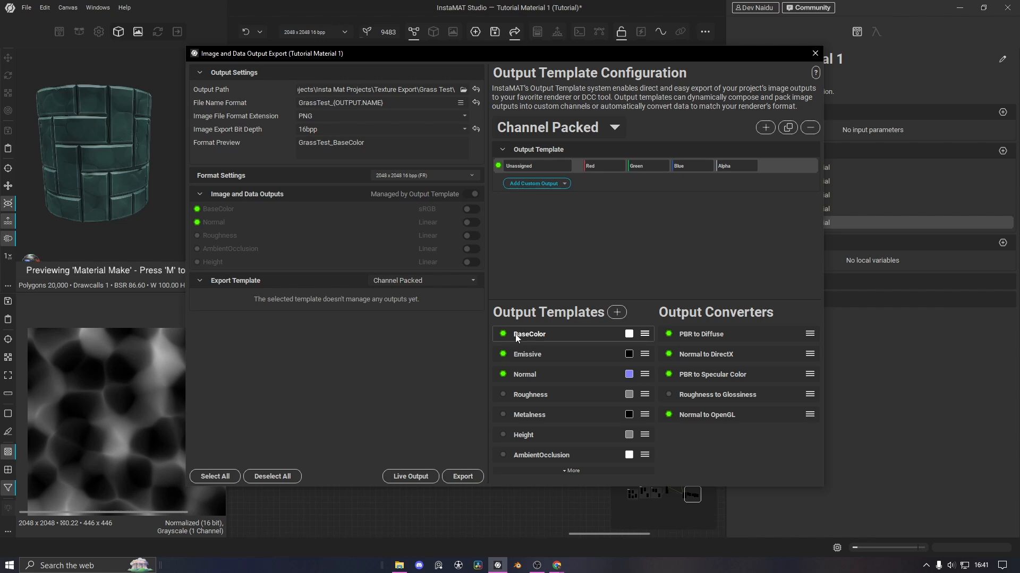
drag(516, 338, 605, 165)
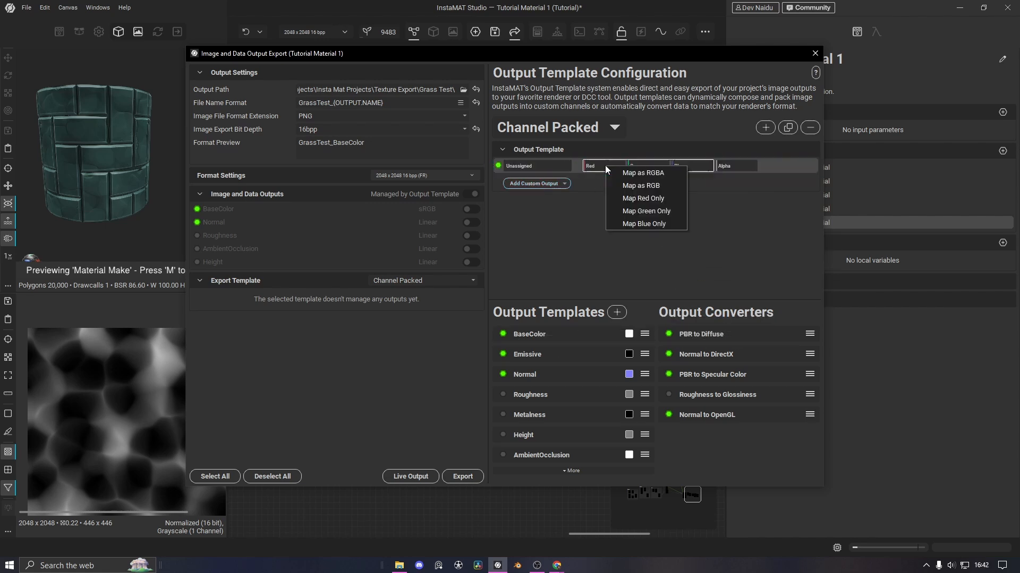
click(662, 184)
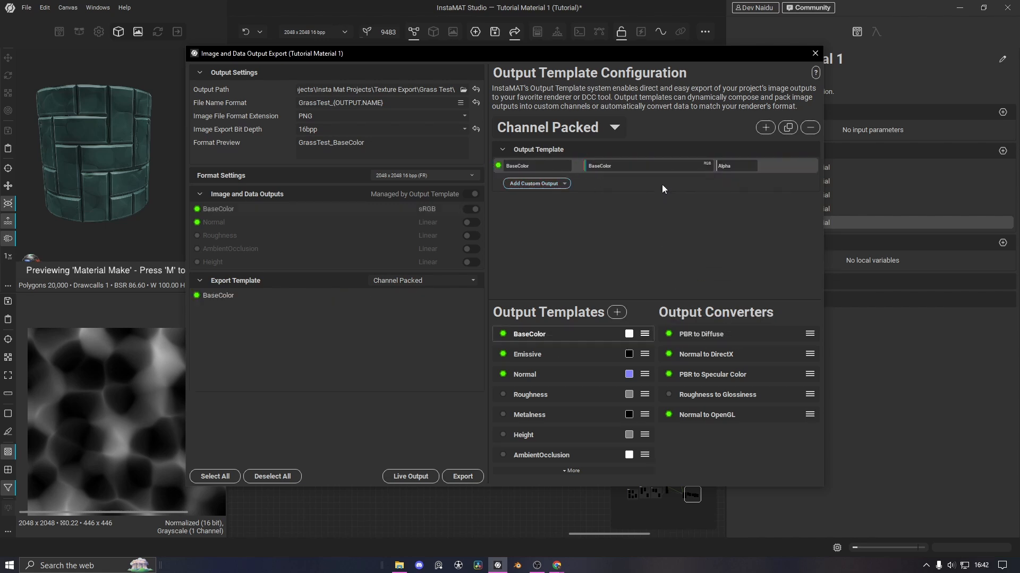
click(543, 187)
click(538, 189)
drag(572, 372, 592, 184)
click(629, 204)
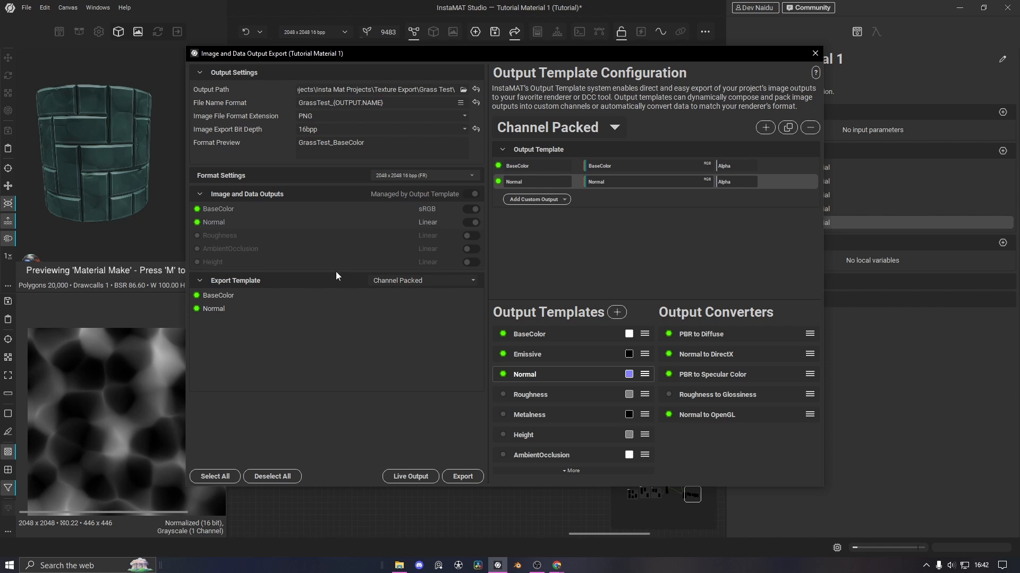
Add three grayscale outputs filled with Roughness, AmbientOcclusion and Height
click(537, 200)
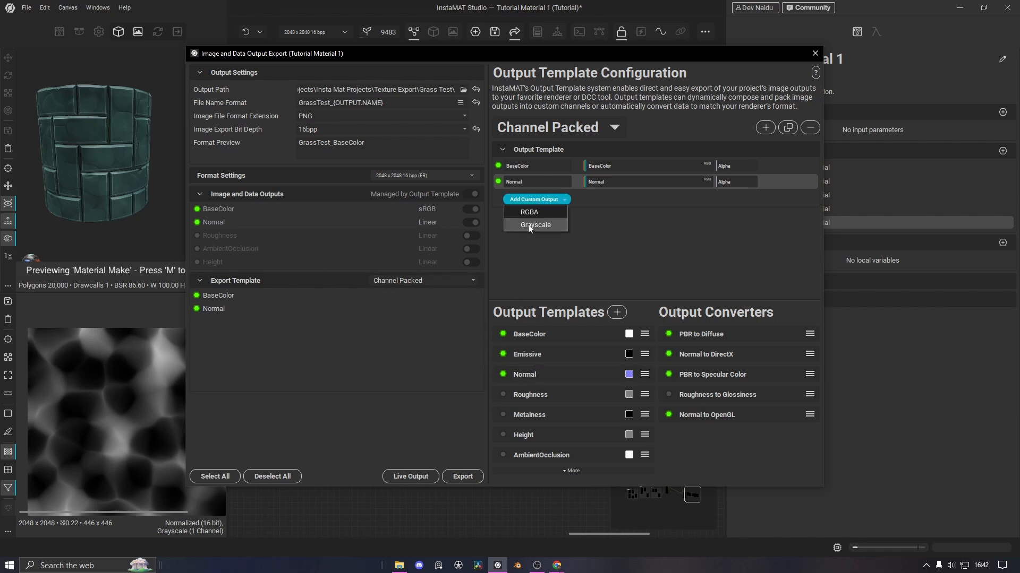
click(528, 224)
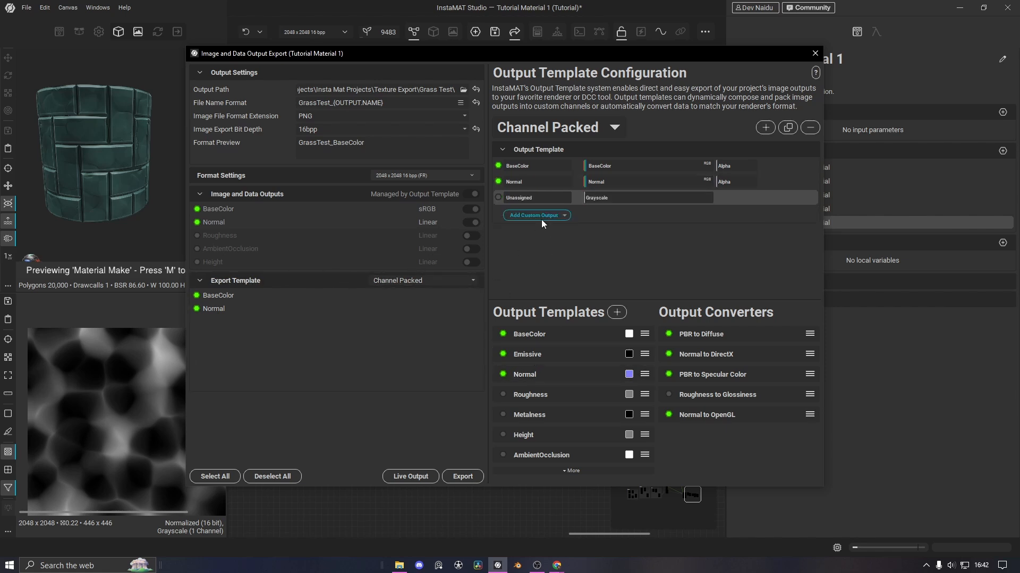
click(531, 216)
click(538, 242)
click(539, 234)
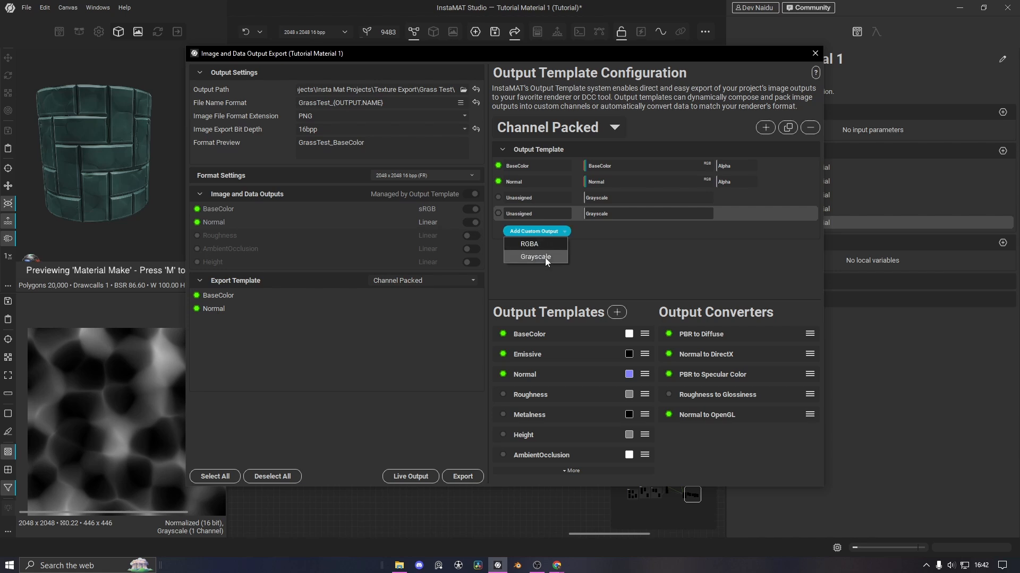
click(544, 257)
drag(535, 393, 610, 201)
drag(550, 449, 613, 214)
drag(533, 437, 623, 227)
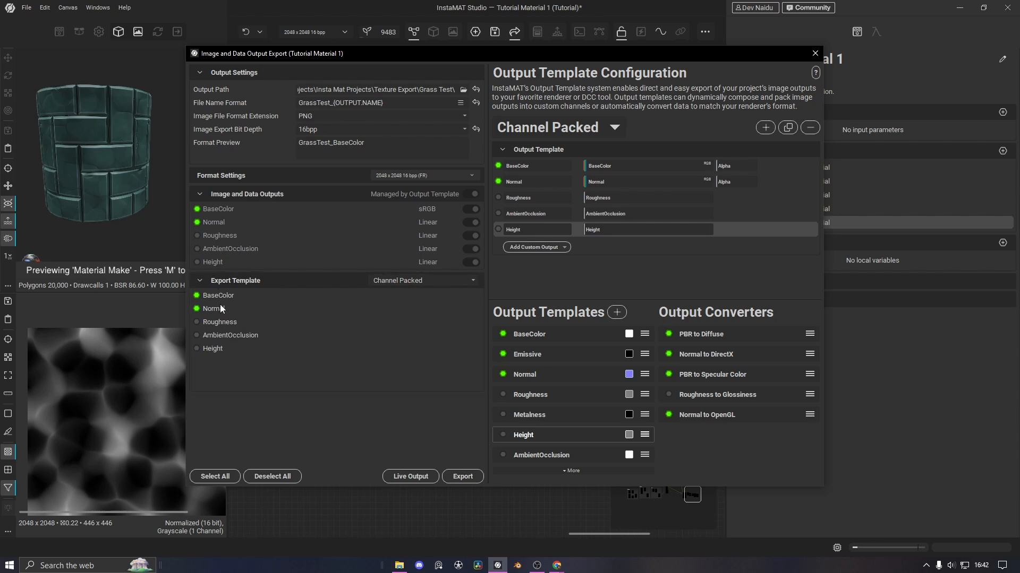
Shorten the BaseColor output's name to 'BaseCol'
double_click(531, 166)
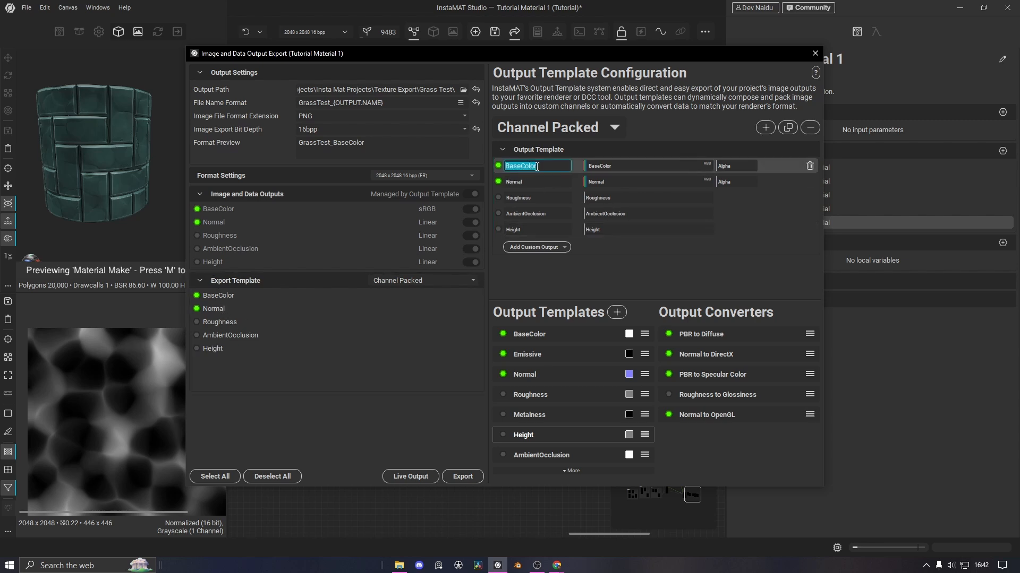
click(545, 167)
key(Return)
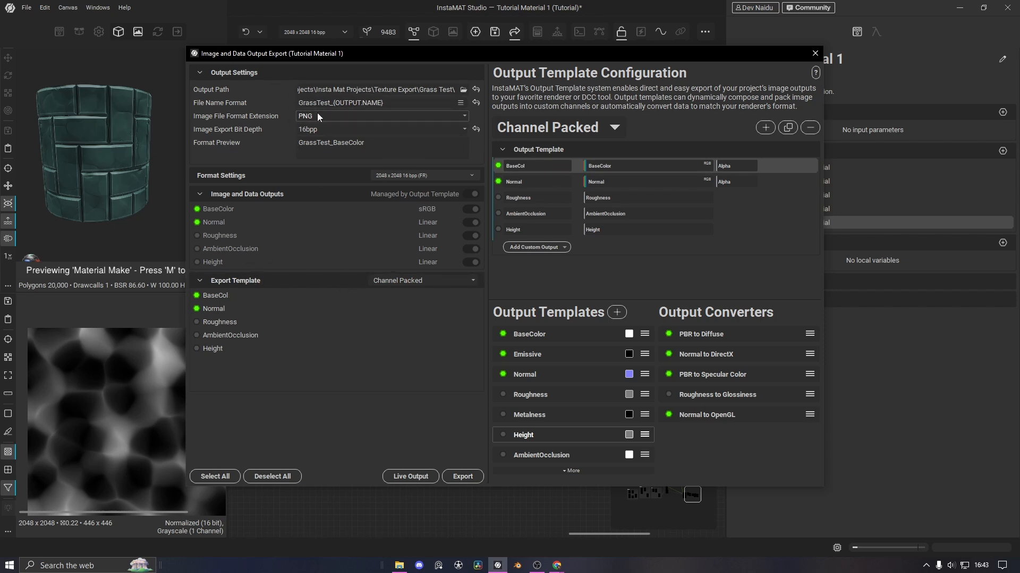
Browse to Tutorial Files for the output path and create a new export folder
click(464, 90)
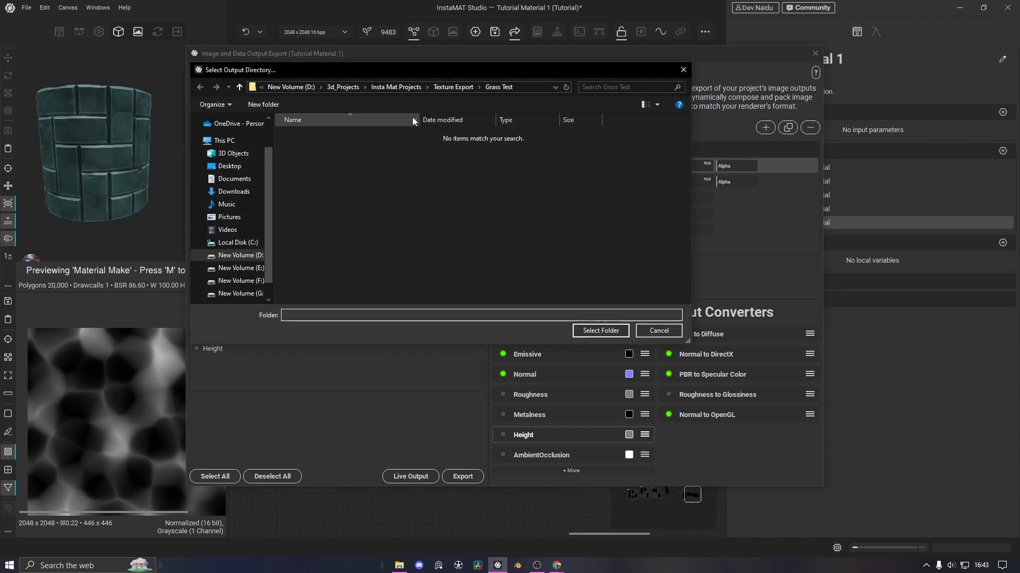
click(422, 89)
double_click(340, 147)
right_click(354, 179)
mouse_move(370, 314)
click(496, 314)
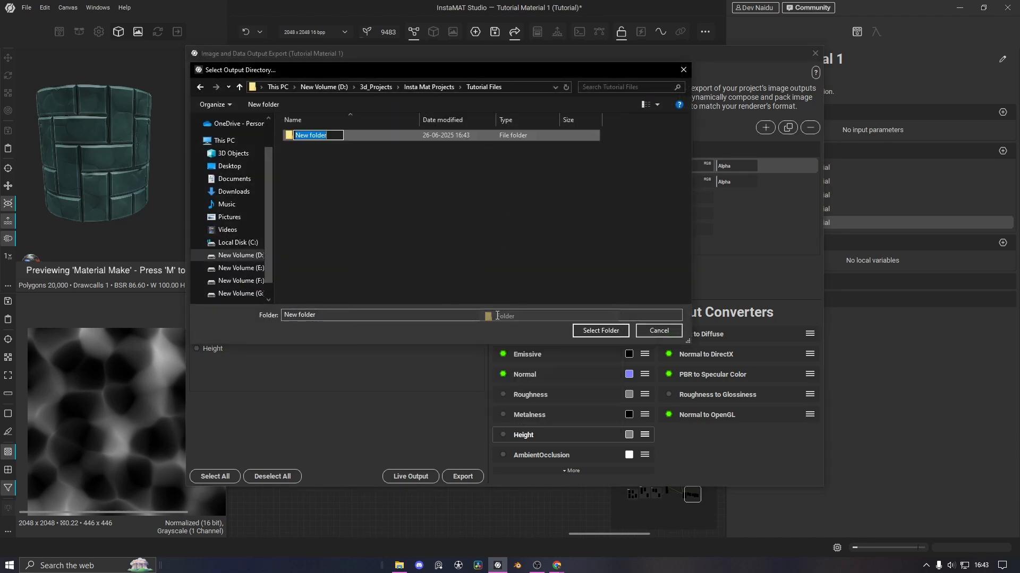
text(Dan 1 export)
key(Return)
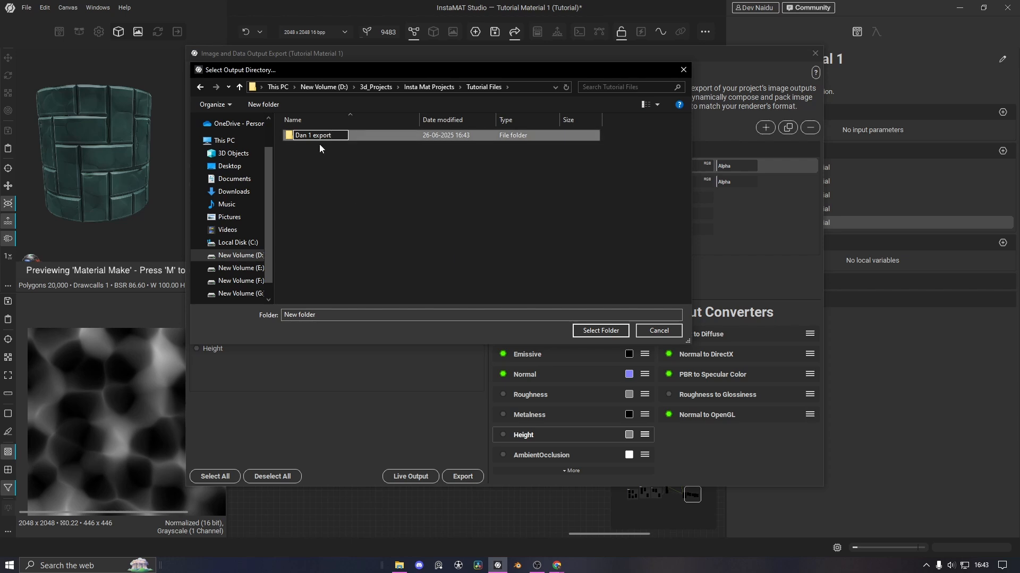
Correct the folder name to 'Day 1 export' and select it as the output folder
double_click(320, 139)
click(438, 88)
click(320, 136)
click(320, 137)
click(307, 136)
key(BackSpace)
text(y)
key(Return)
key(Return)
click(600, 331)
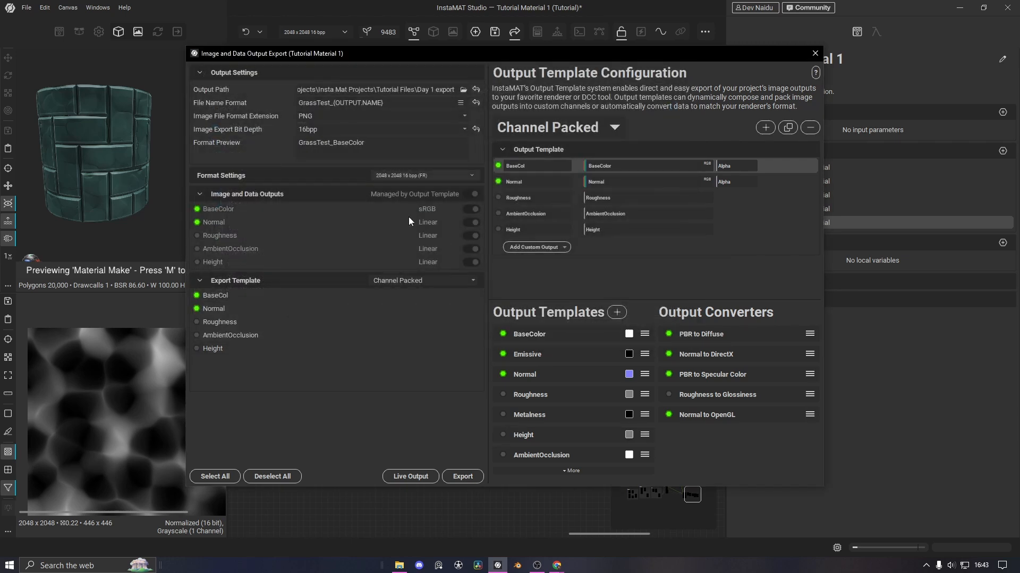
Replace the GrassTest file name prefix with 'Tiles_Tutorial'
click(329, 102)
drag(331, 103, 291, 103)
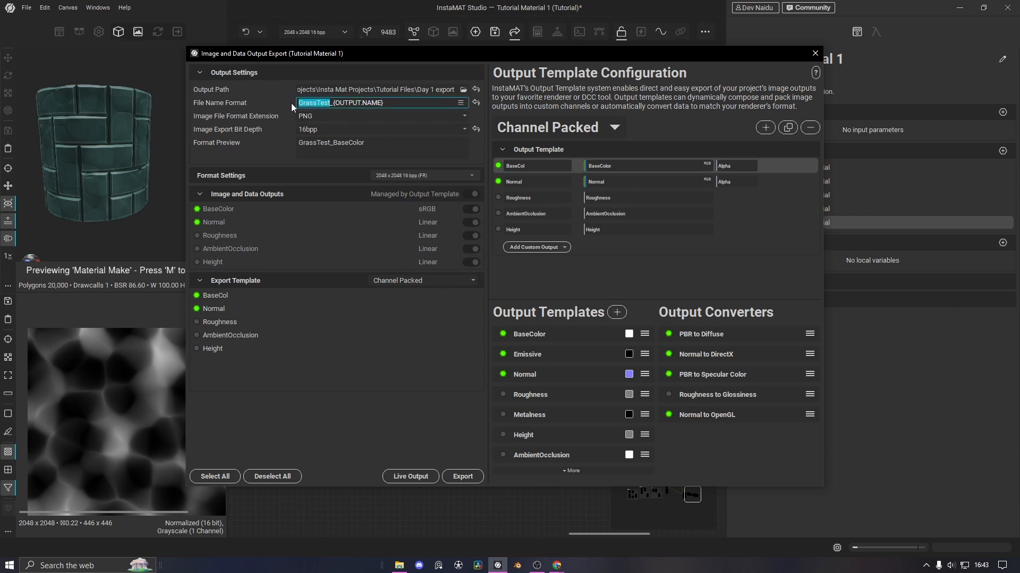
text(Tiles Tutori)
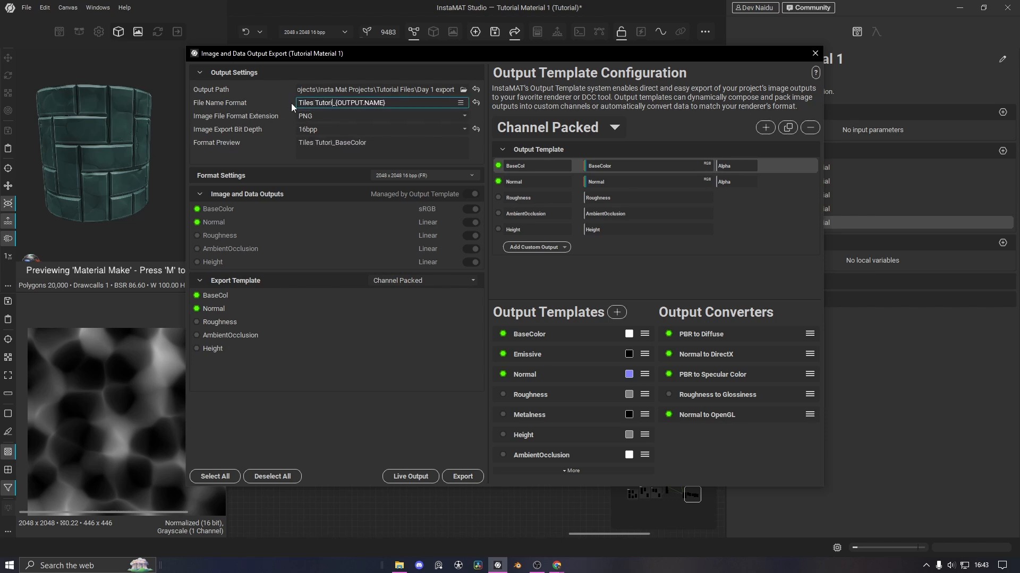
text(al)
click(316, 102)
key(BackSpace)
text(_)
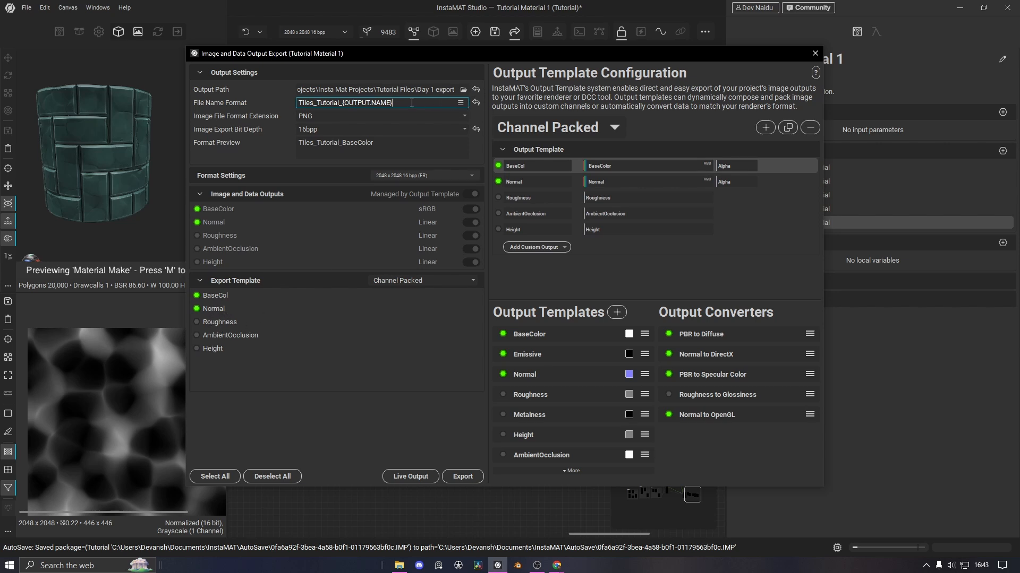
click(461, 104)
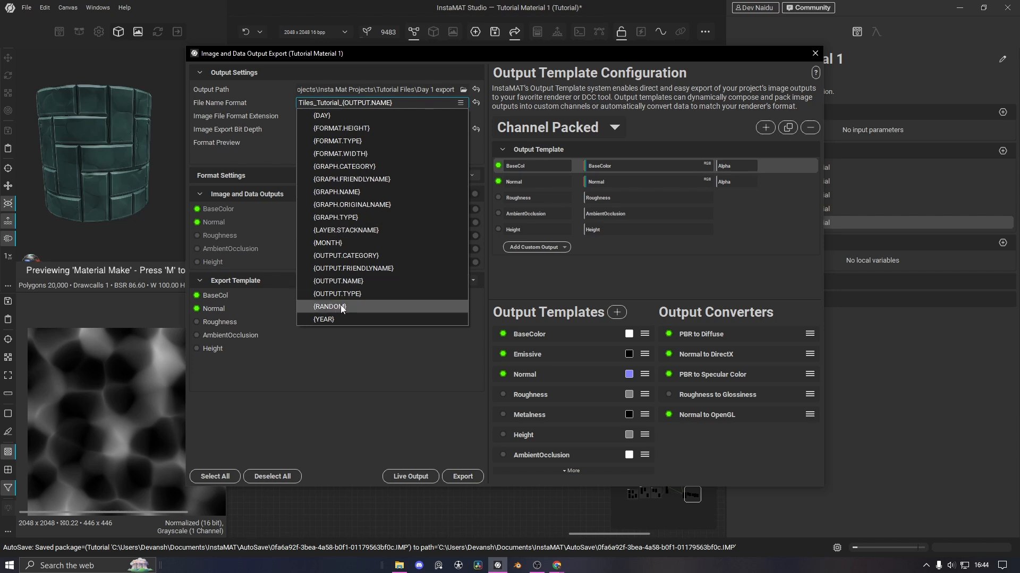
click(396, 413)
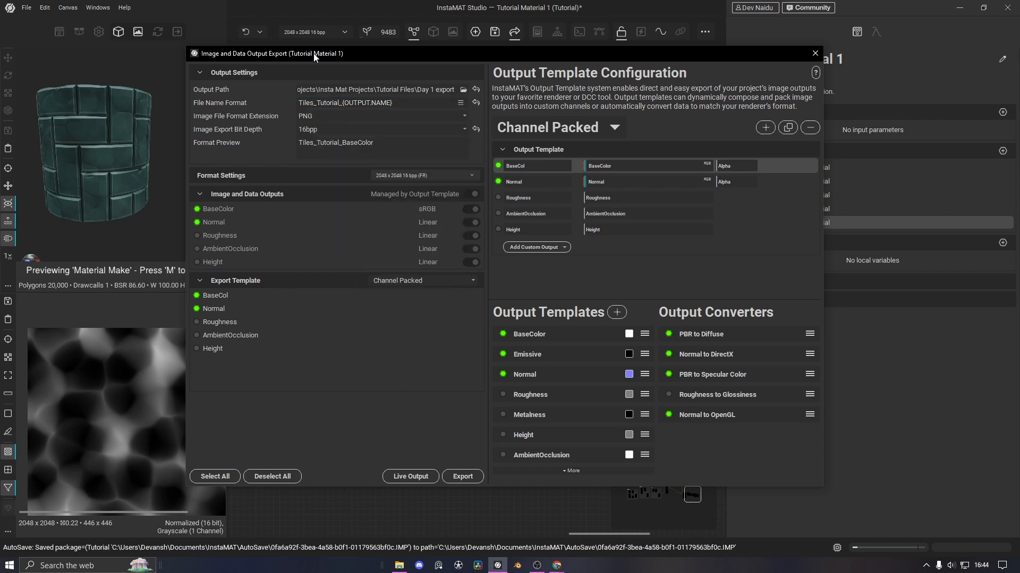
Keep PNG as the image format and 16bpp as the bit depth
click(342, 115)
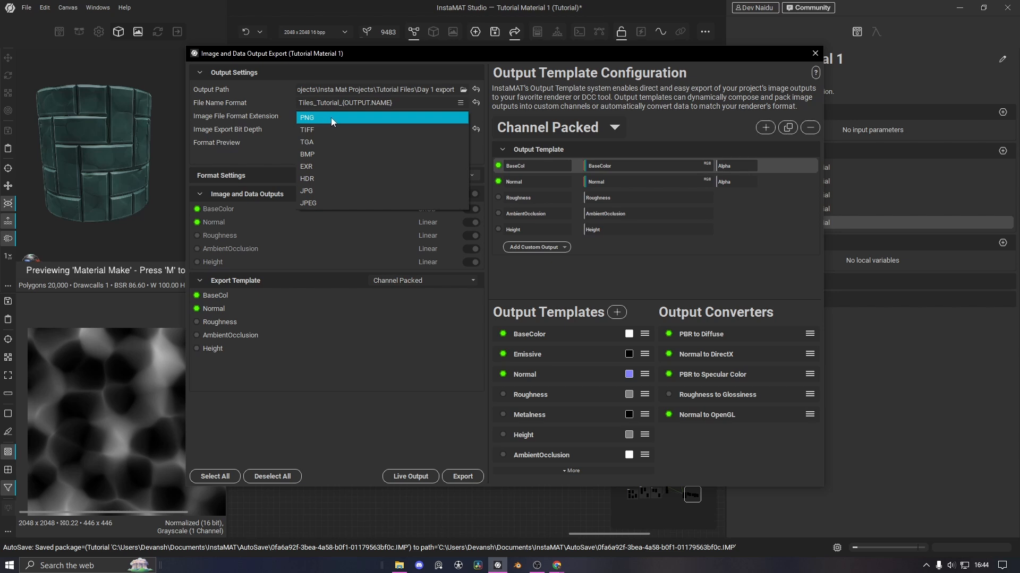
click(326, 118)
click(327, 130)
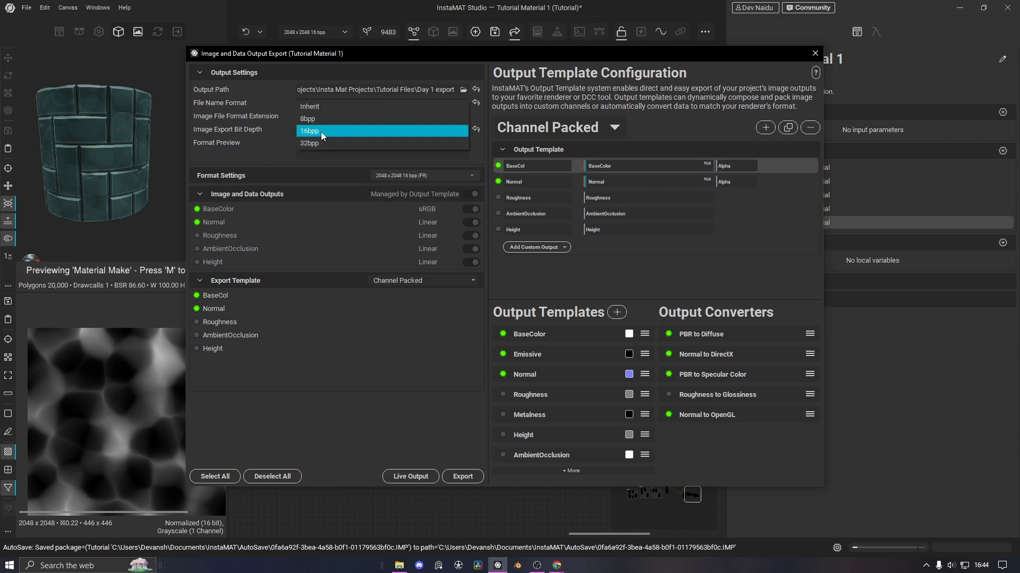
click(315, 131)
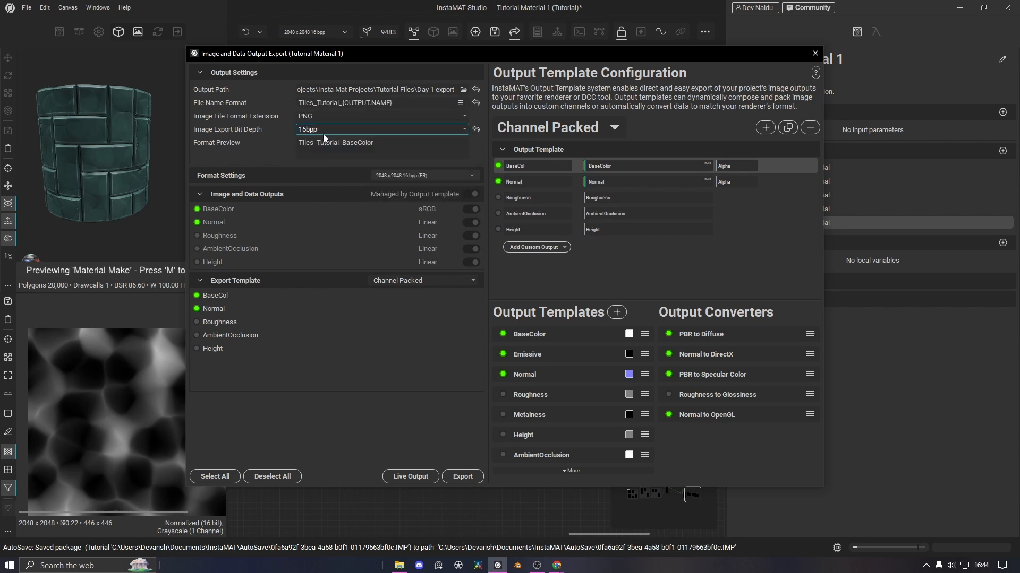
drag(377, 142, 338, 143)
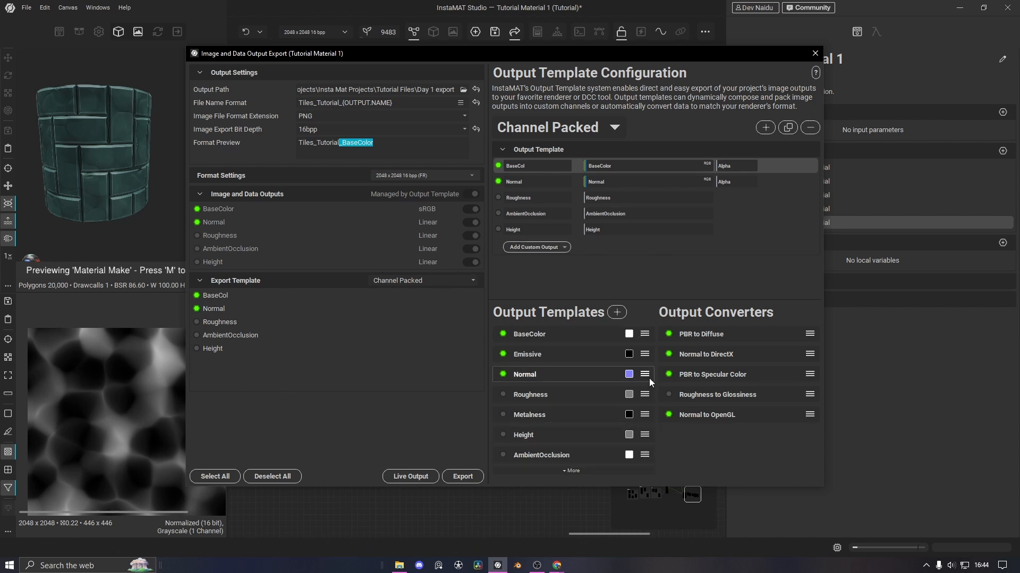
Close the export dialog, zoom onto the Cellular Noise group, and select its Slope Blur node
click(814, 53)
scroll(482, 397, down, 5)
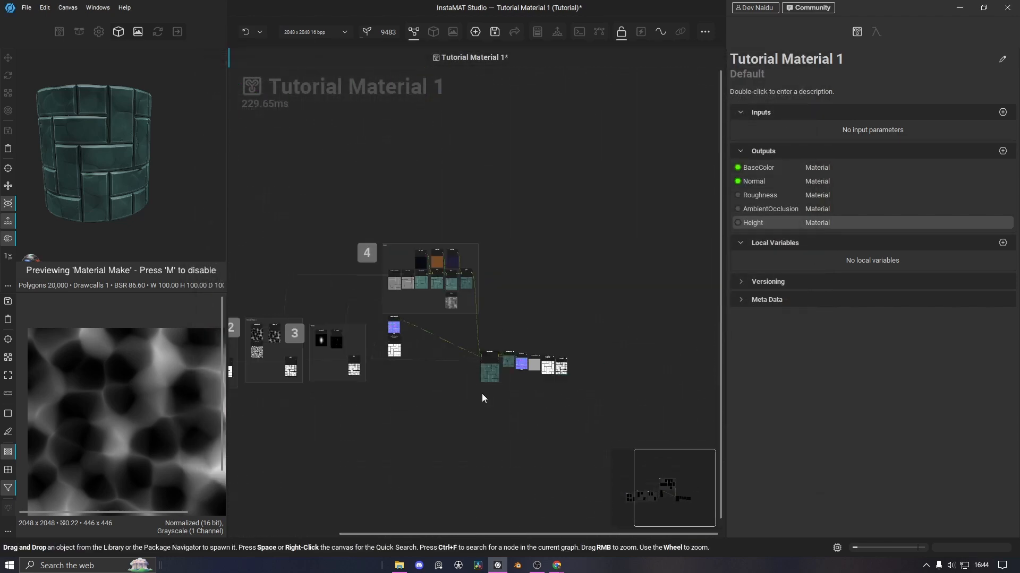
scroll(412, 368, up, 8)
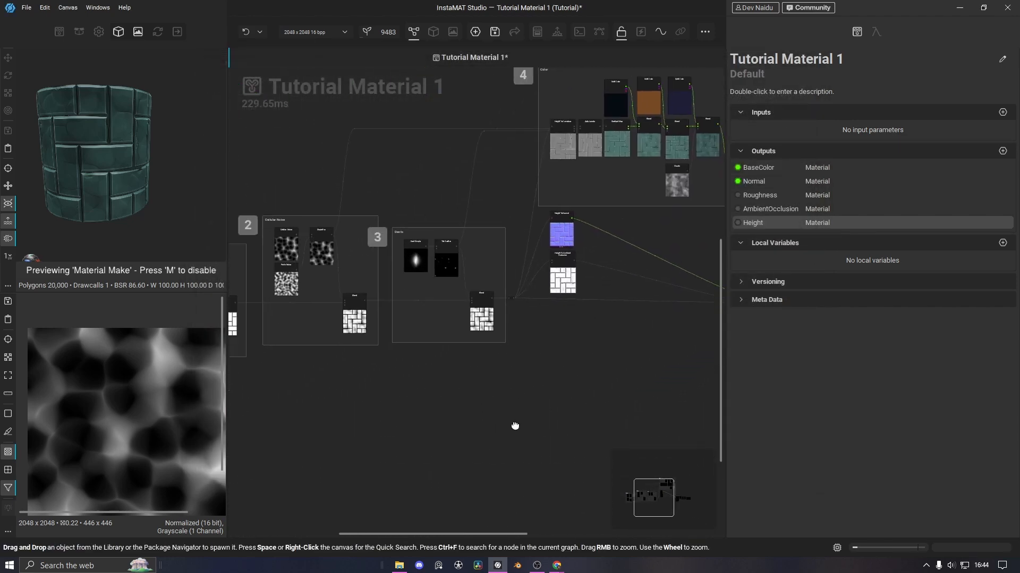
scroll(403, 352, up, 3)
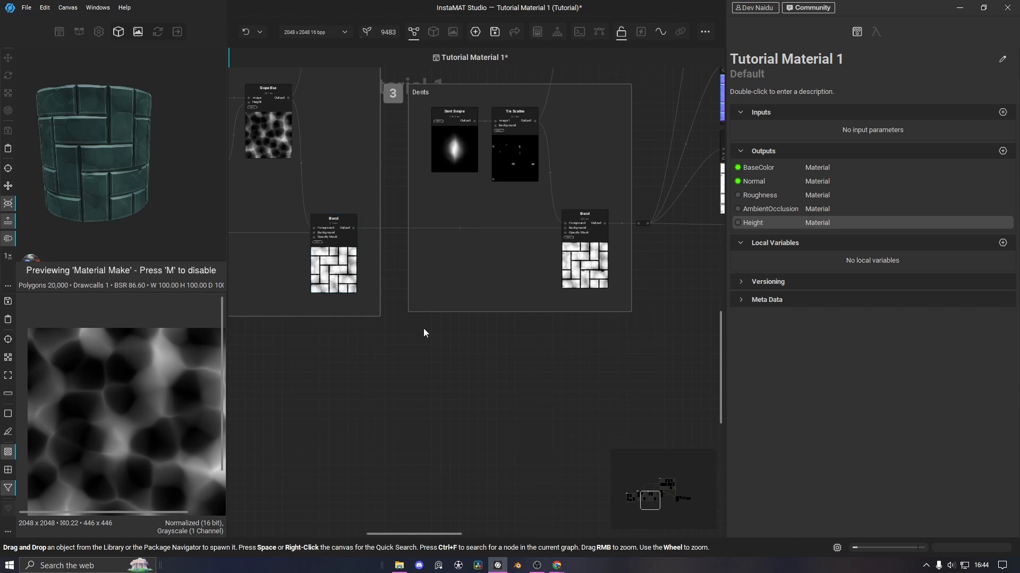
middle_drag(544, 414, 629, 407)
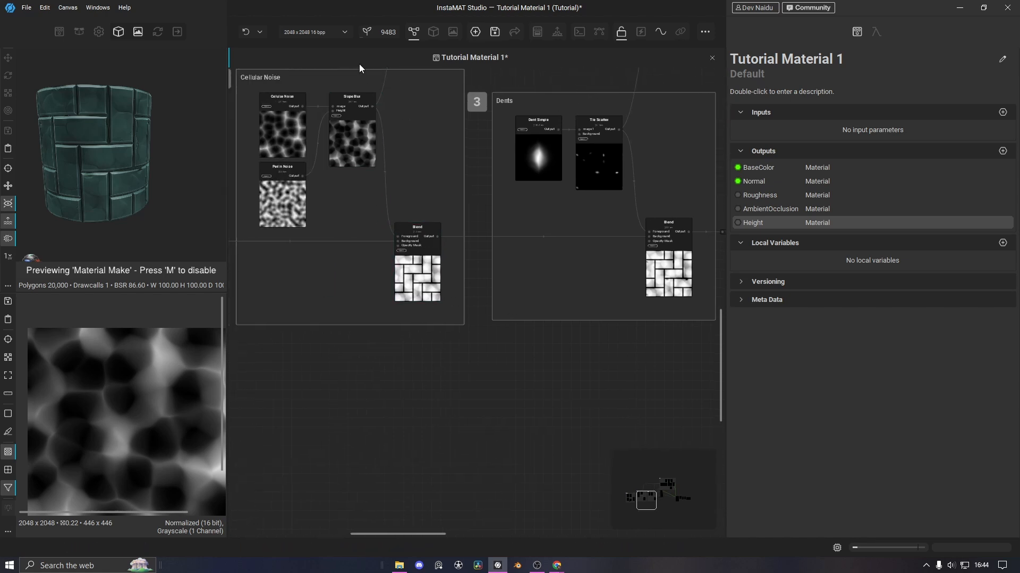
drag(359, 65, 408, 203)
middle_drag(454, 313, 483, 476)
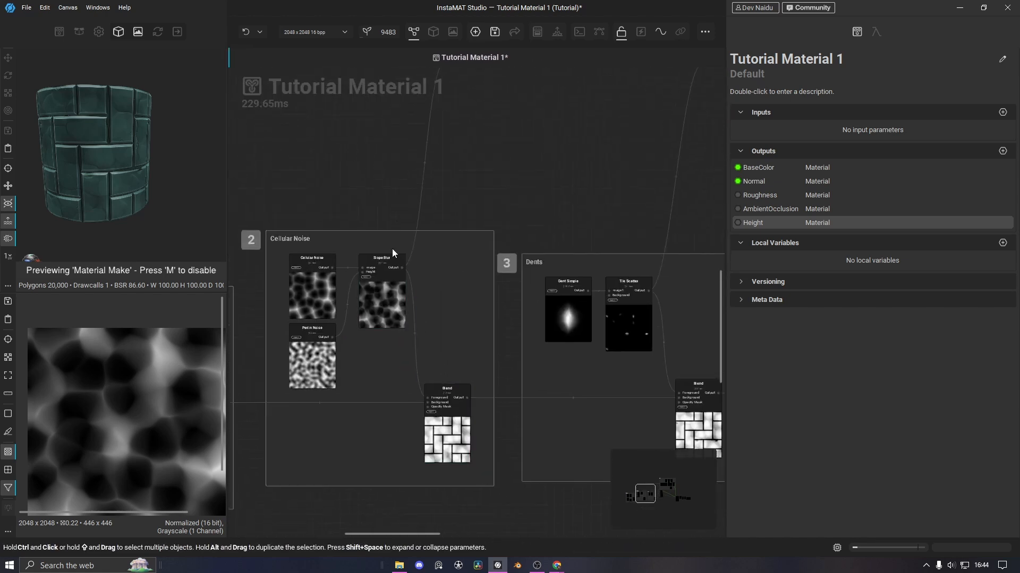
scroll(392, 250, up, 3)
click(366, 291)
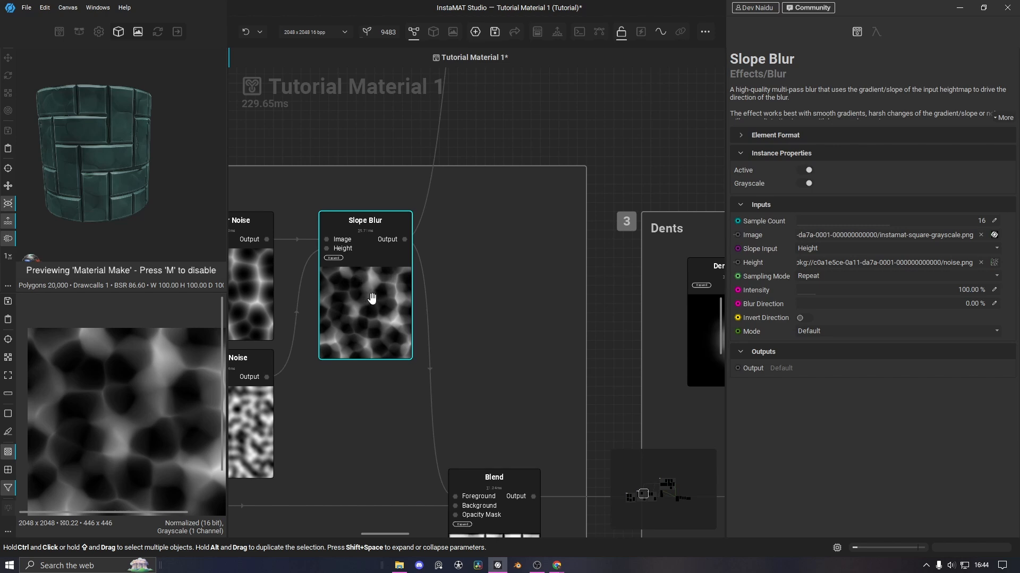
Expose the Slope Blur output as a graph output named CellNoise
right_click(351, 289)
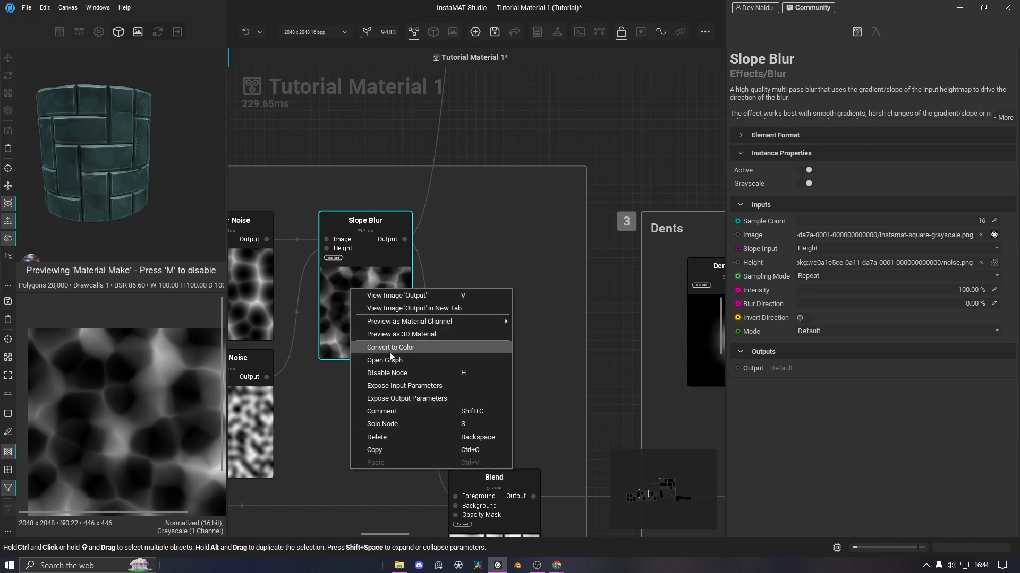
click(405, 398)
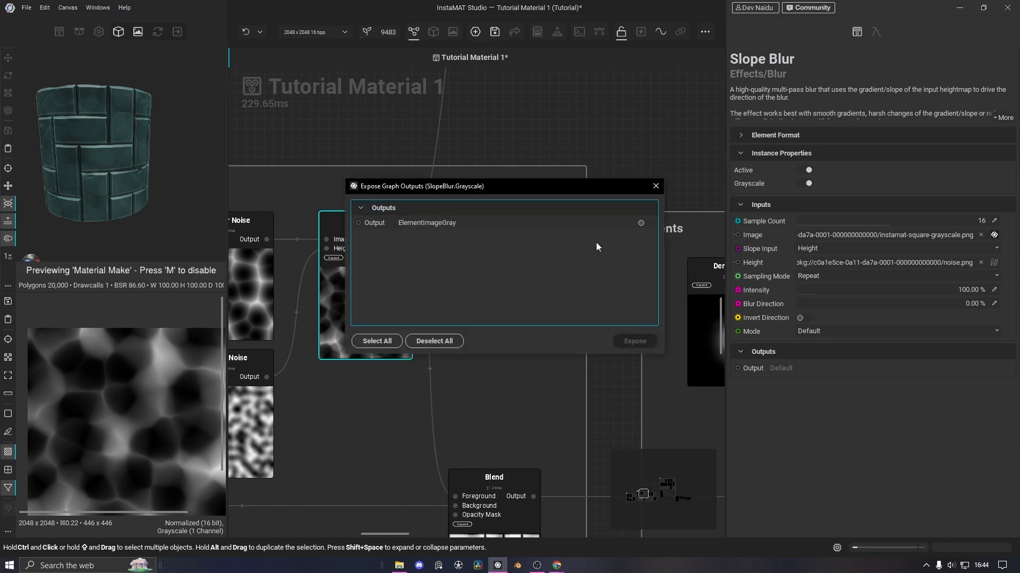
click(640, 223)
double_click(534, 223)
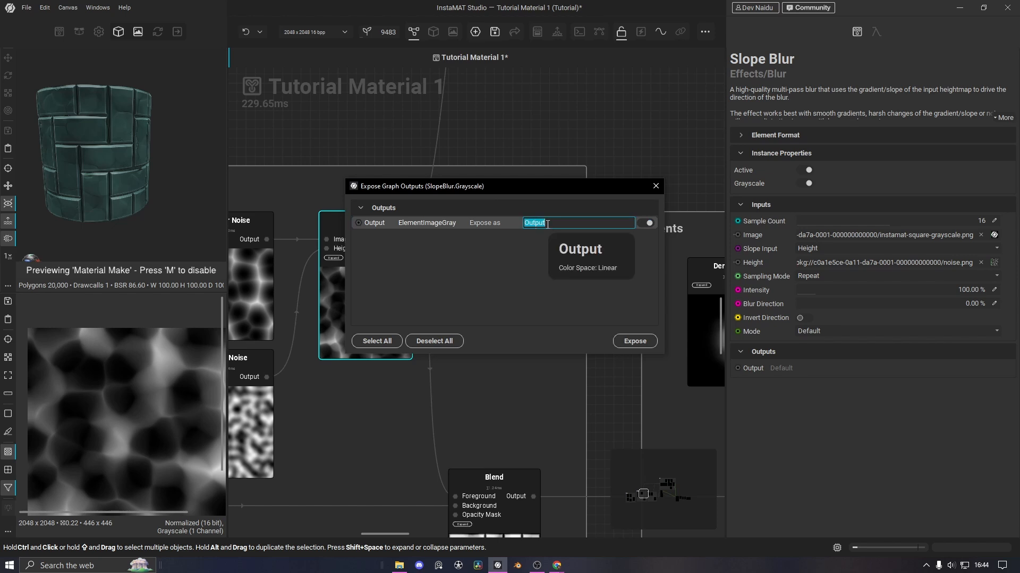
text(Cell Noise)
click(629, 341)
Move the Set Cell Noise node up above the group and zoom out
middle_drag(491, 310, 487, 493)
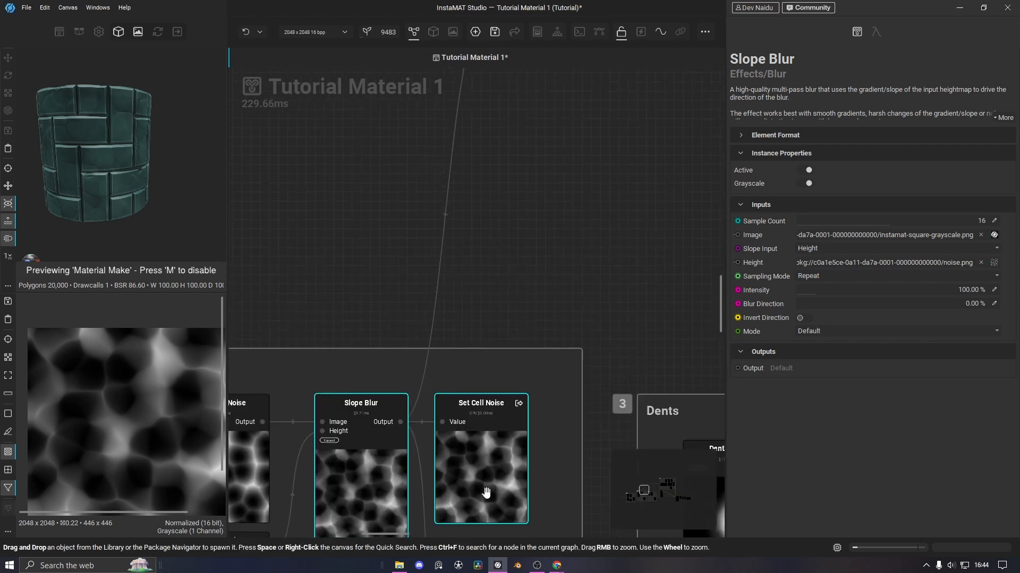
drag(486, 493, 553, 299)
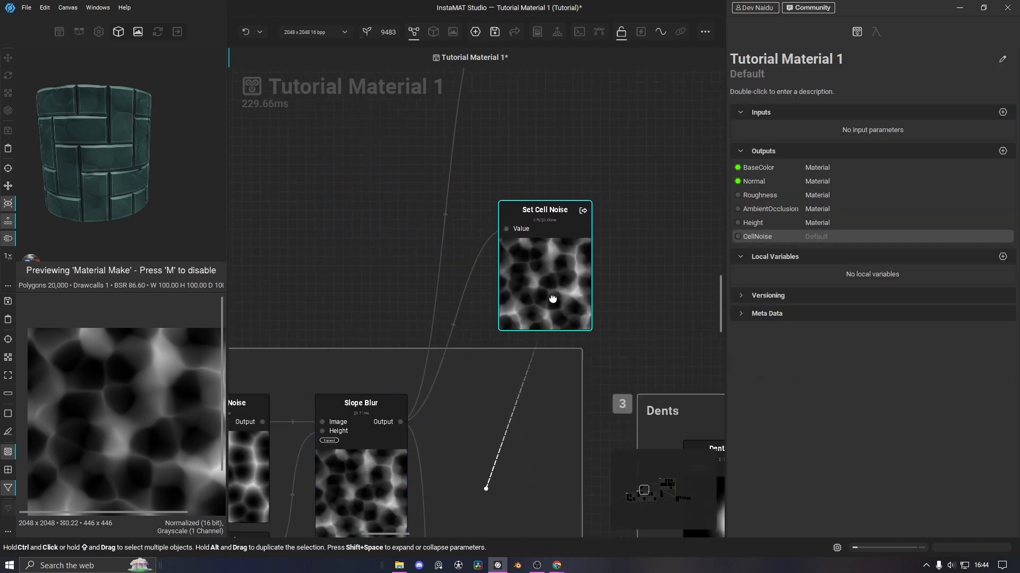
scroll(638, 257, down, 6)
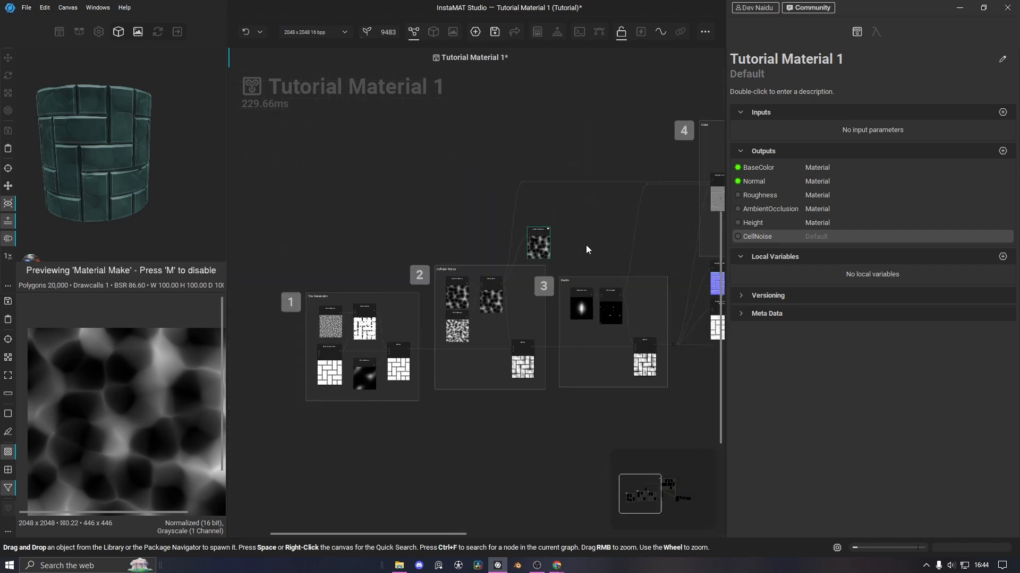
middle_drag(586, 249, 522, 218)
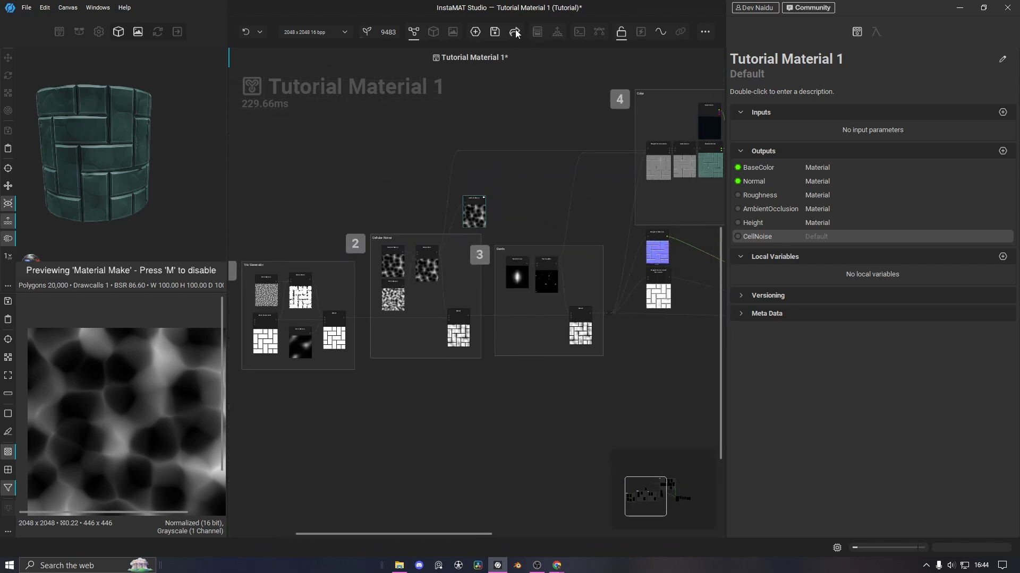
Reopen the export settings and expand the full Output Templates list
click(515, 32)
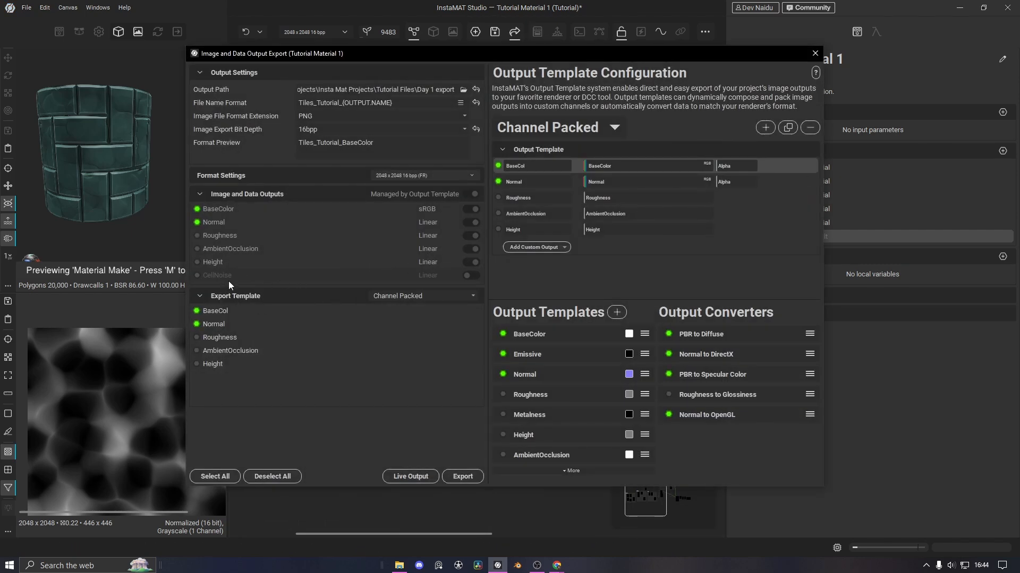
click(565, 471)
scroll(579, 420, down, 5)
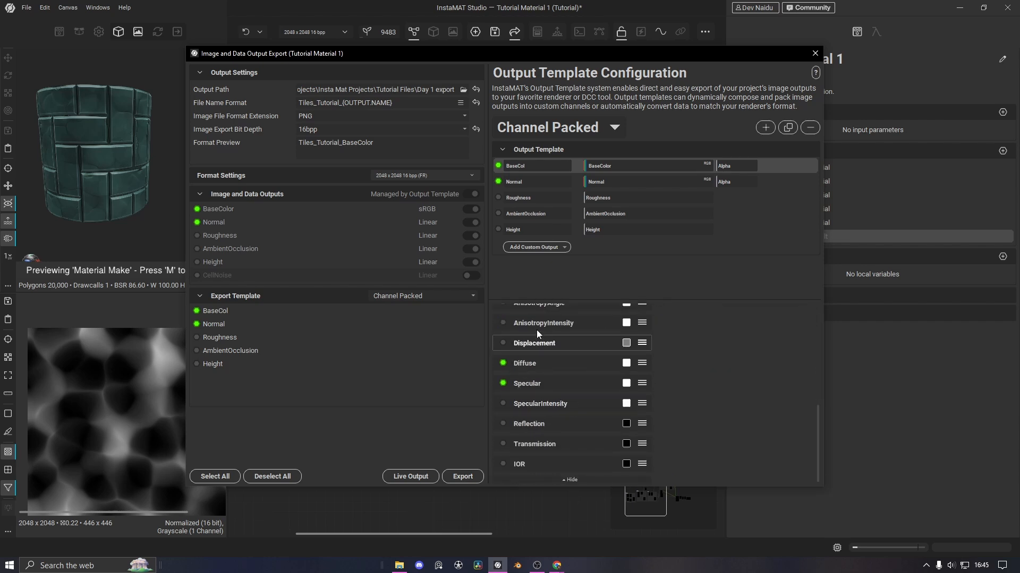
scroll(553, 366, up, 5)
scroll(552, 361, down, 1)
scroll(547, 349, up, 1)
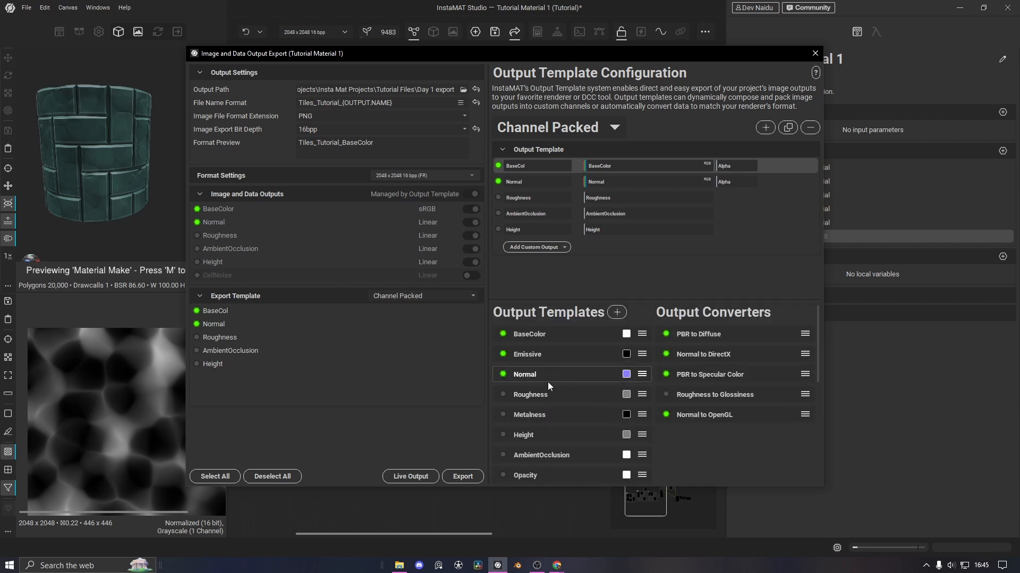
scroll(542, 356, down, 5)
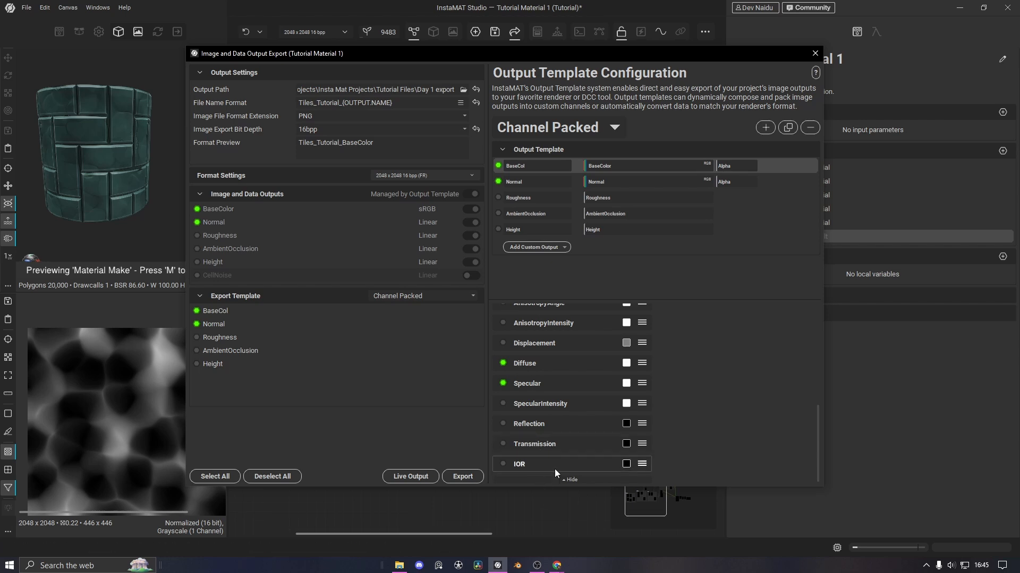
scroll(555, 470, up, 5)
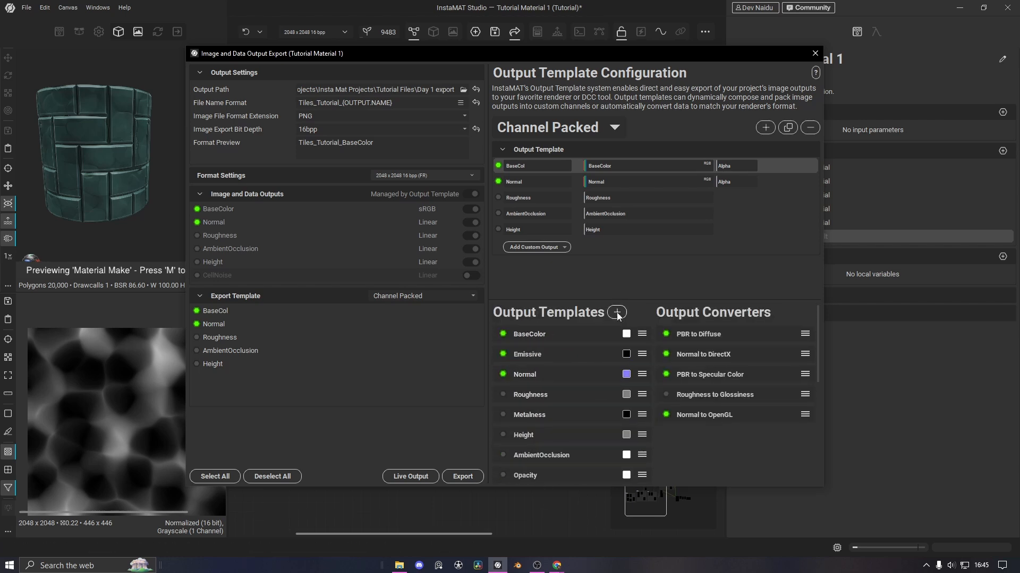
Add a grayscale output template with the default grey value, named CellNoise
click(617, 313)
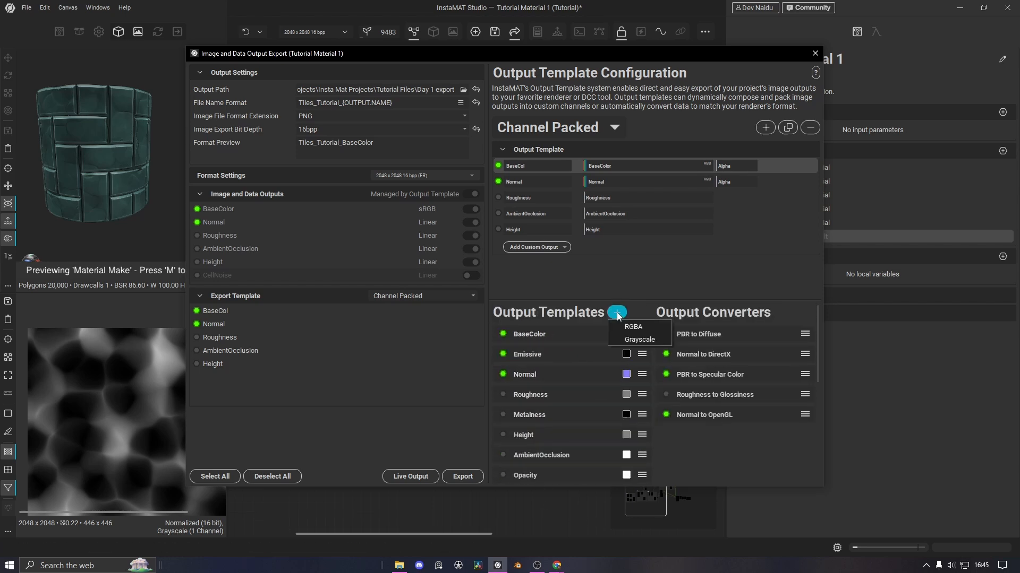
click(632, 339)
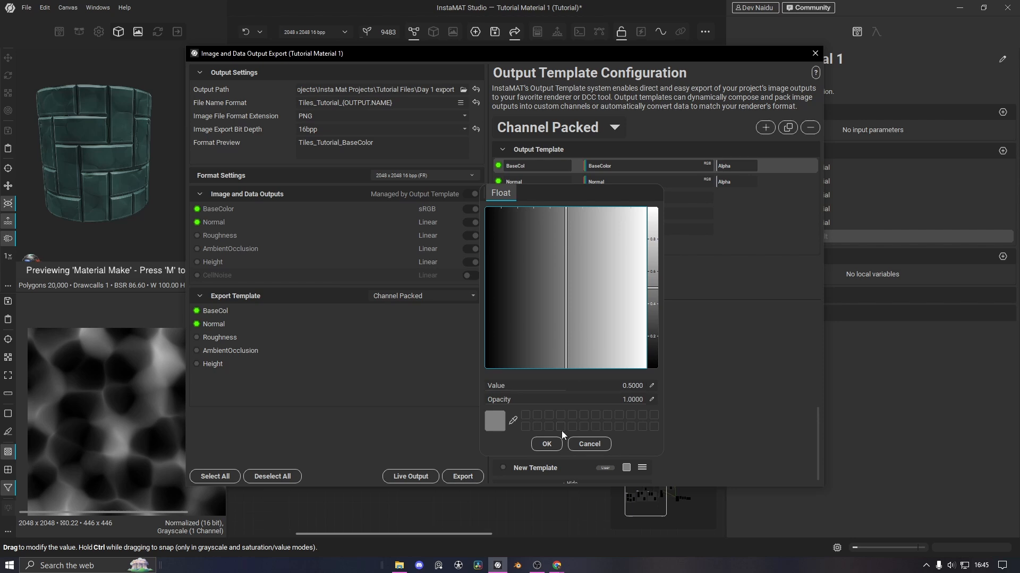
click(547, 444)
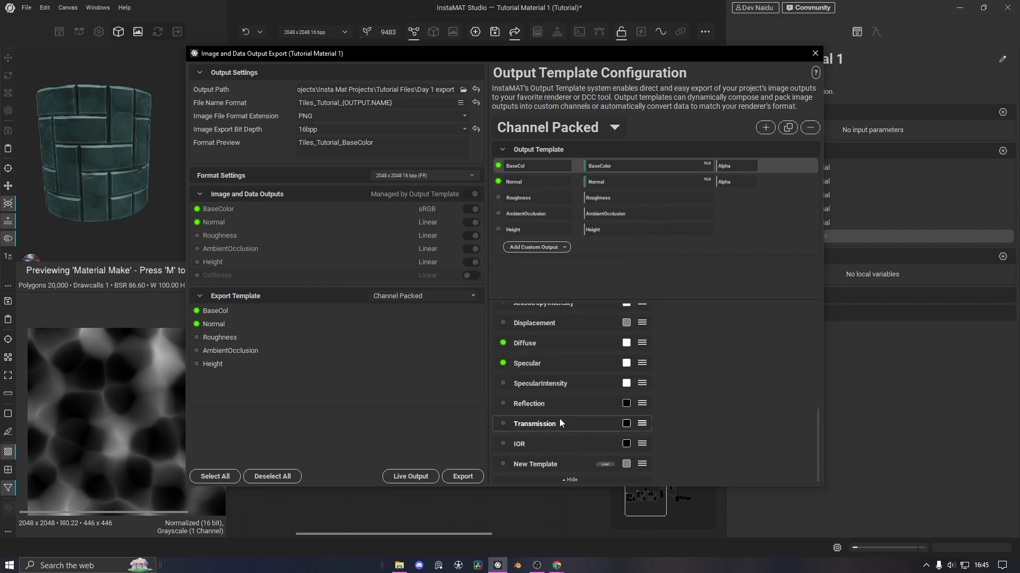
double_click(542, 466)
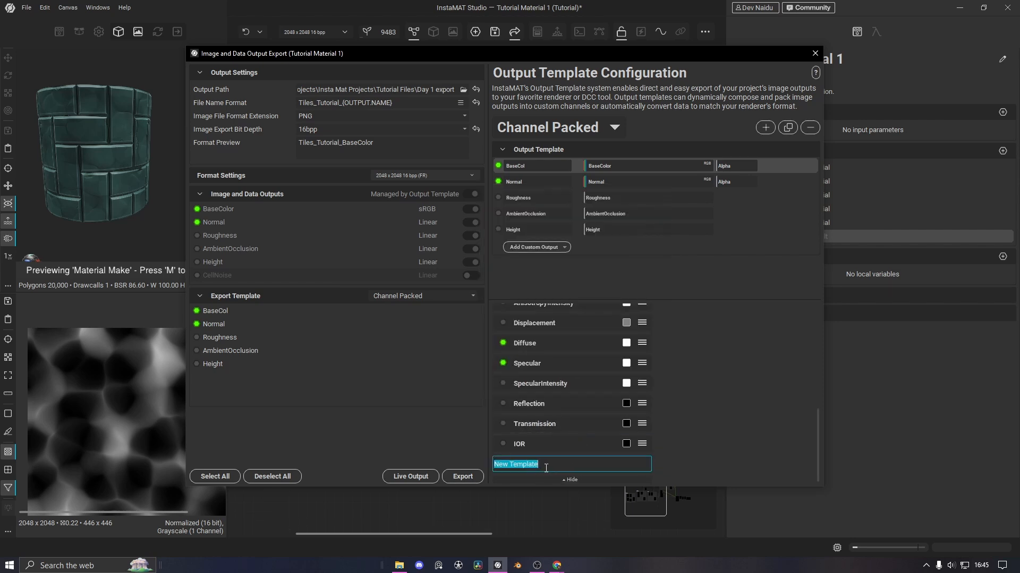
text(CellNoise)
key(Return)
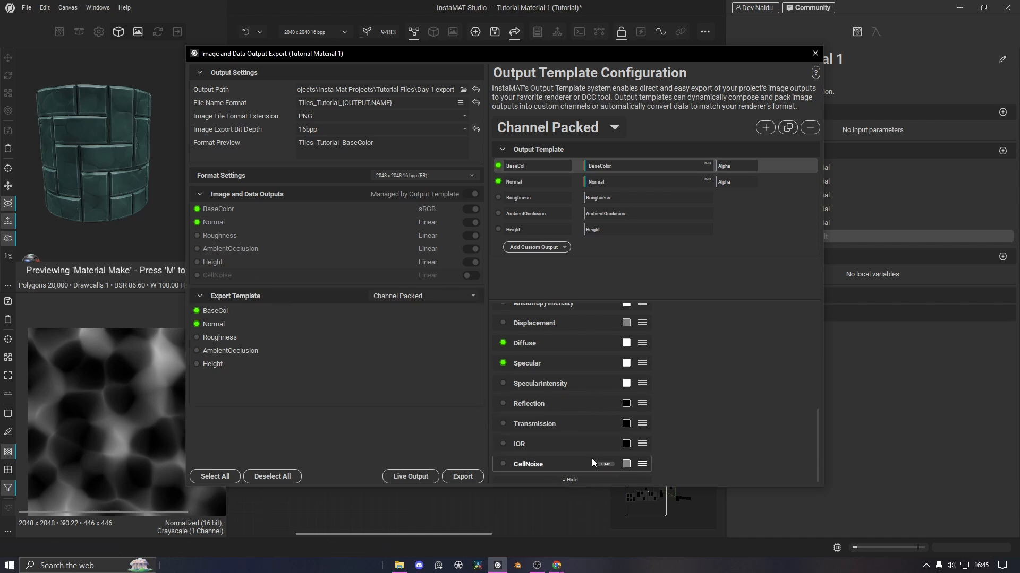
Add a grayscale output to Channel Packed and assign the CellNoise template to it
click(538, 248)
click(541, 275)
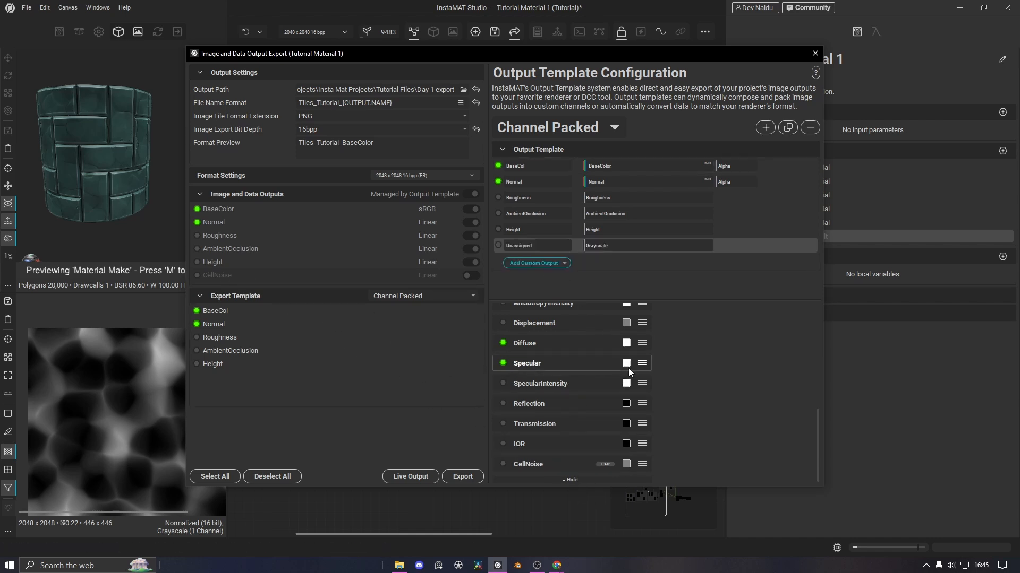
drag(528, 464, 611, 247)
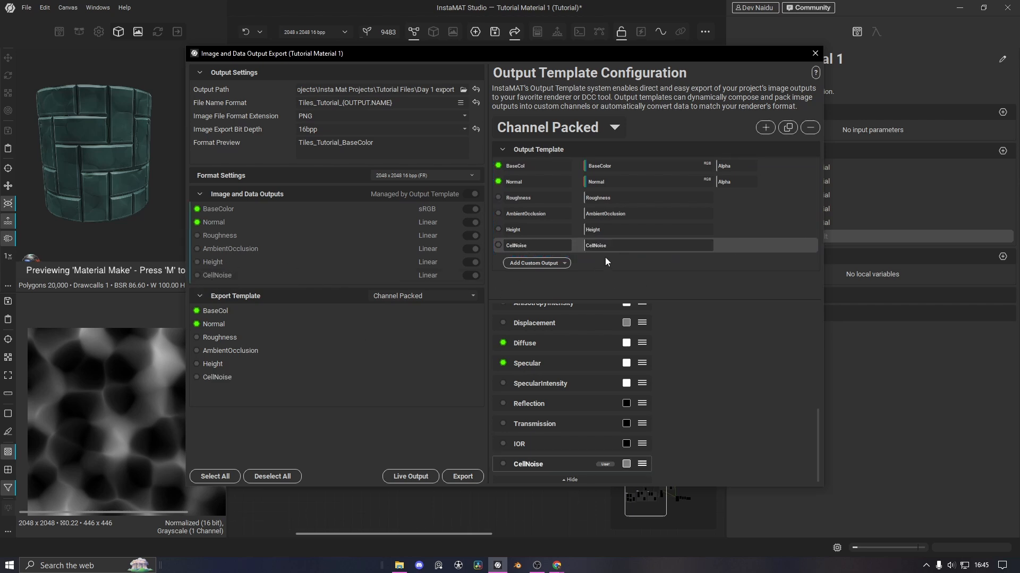
Export all outputs to Day 1 export and maximize the folder window
click(464, 481)
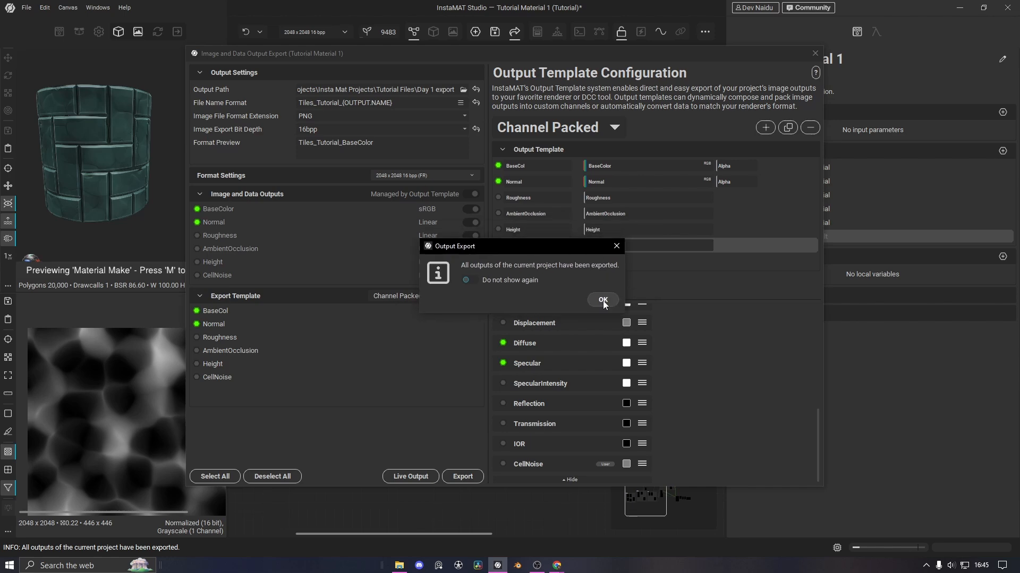
click(580, 286)
drag(0, 226, 461, 0)
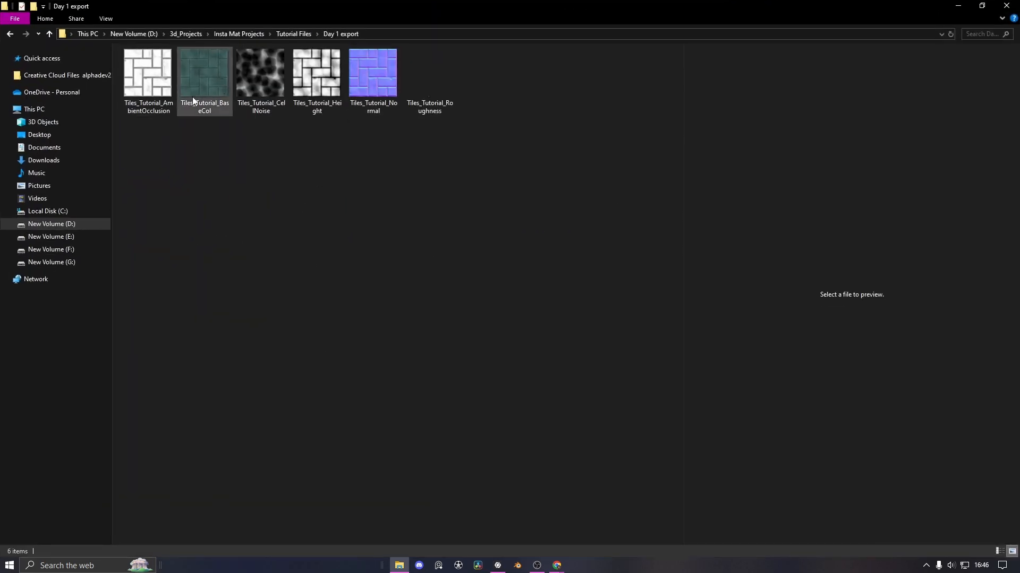
Preview the AmbientOcclusion, BaseCol, Height, Normal and Roughness textures, viewing Roughness full-size
click(159, 86)
click(207, 85)
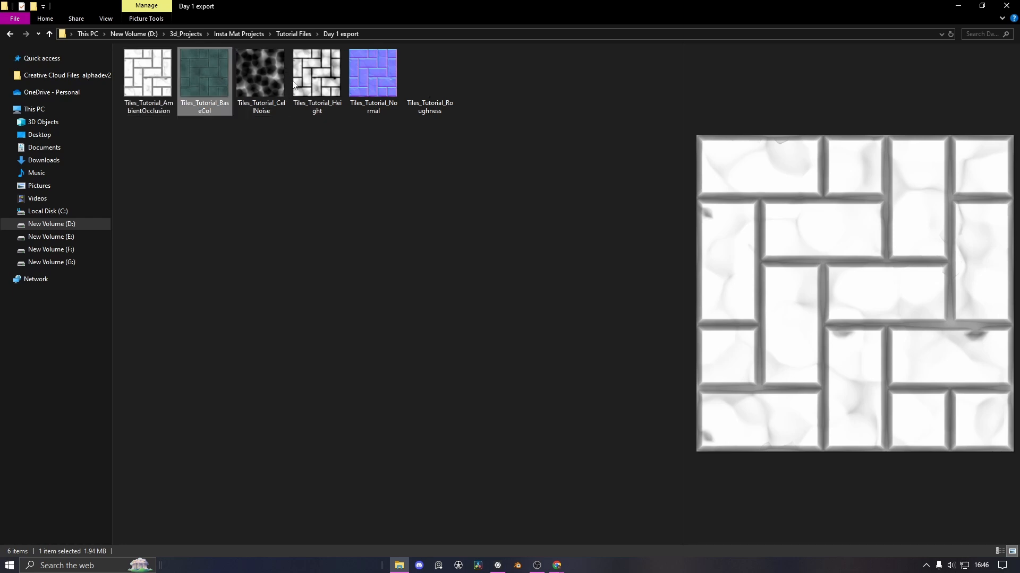
click(311, 85)
click(367, 85)
click(423, 89)
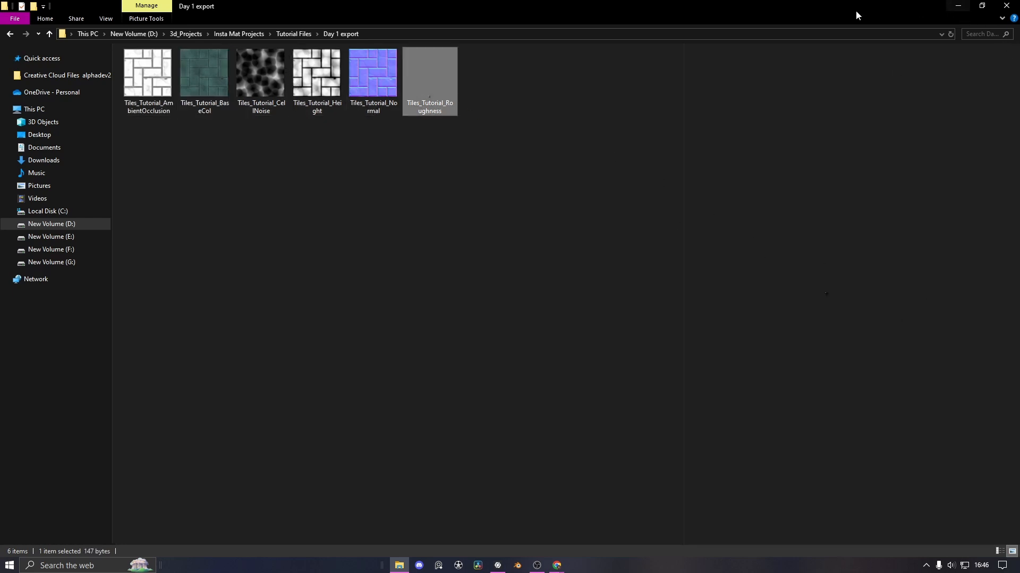
double_click(448, 90)
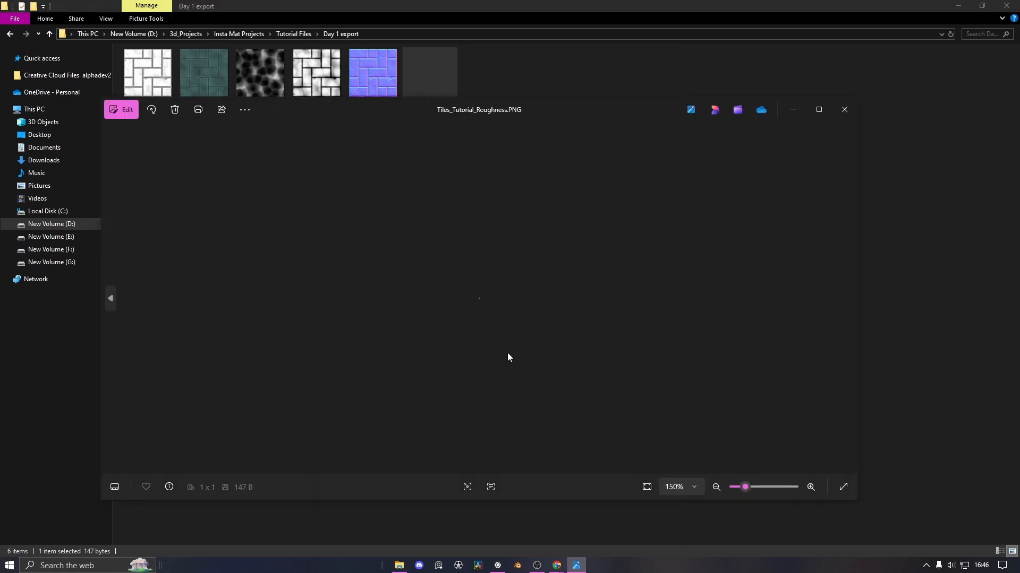
click(844, 109)
Back in InstaMAT Studio, add a Levels node wired from the tile pattern's reroute point
click(965, 11)
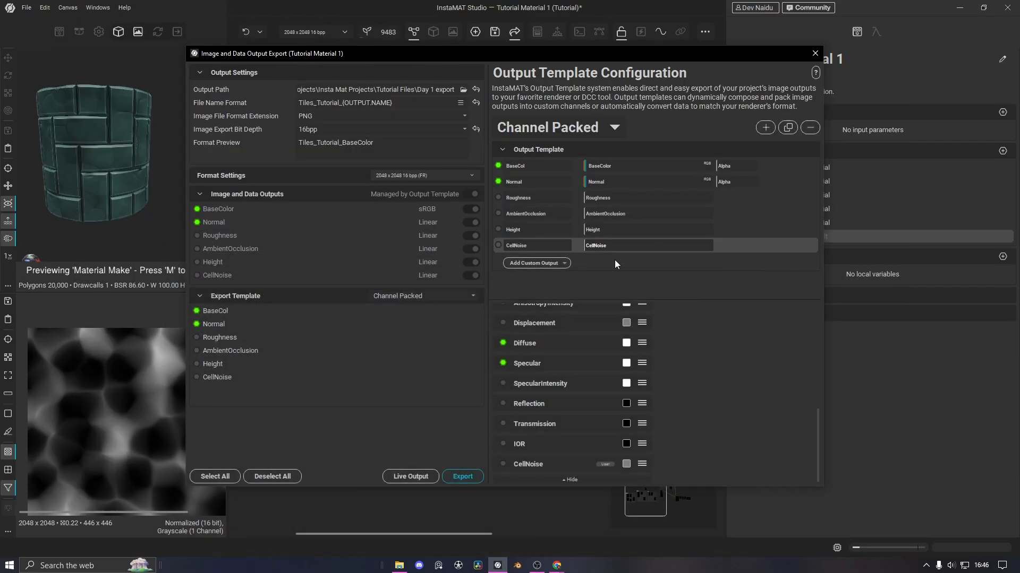
click(814, 53)
scroll(488, 350, down, 2)
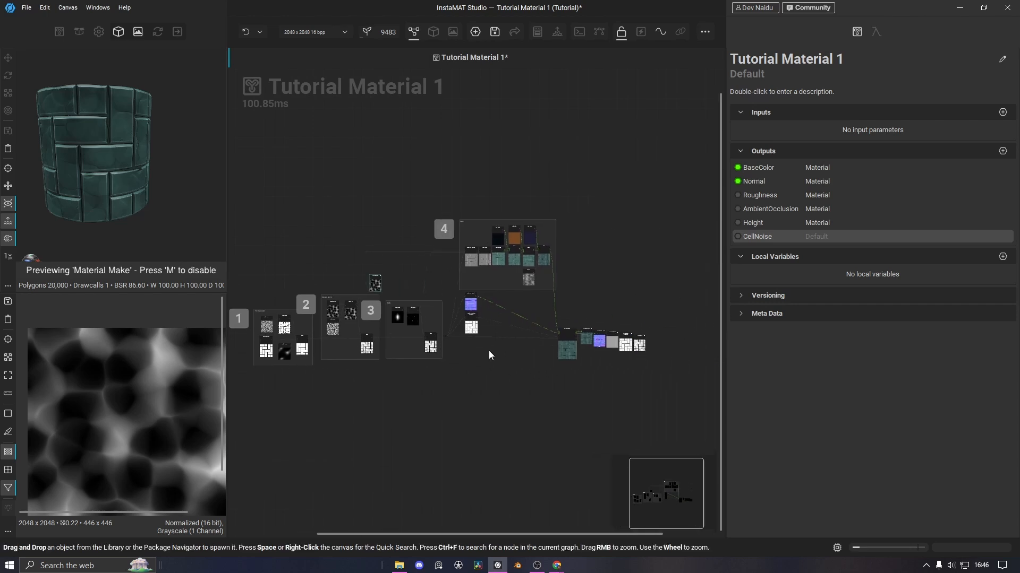
scroll(568, 310, up, 4)
scroll(466, 305, up, 1)
scroll(498, 384, up, 2)
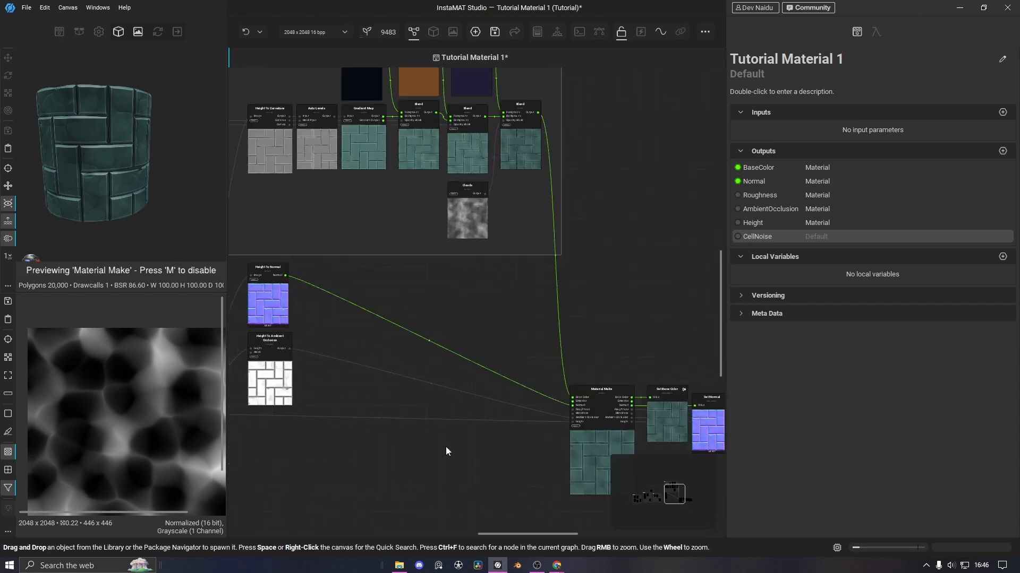
middle_drag(400, 458, 480, 394)
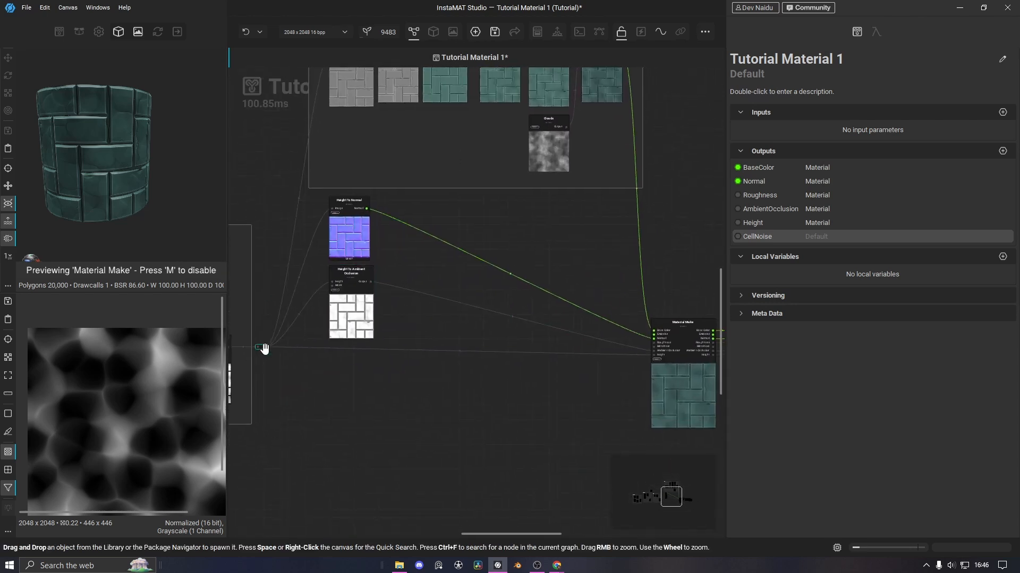
drag(264, 348, 348, 400)
text(le)
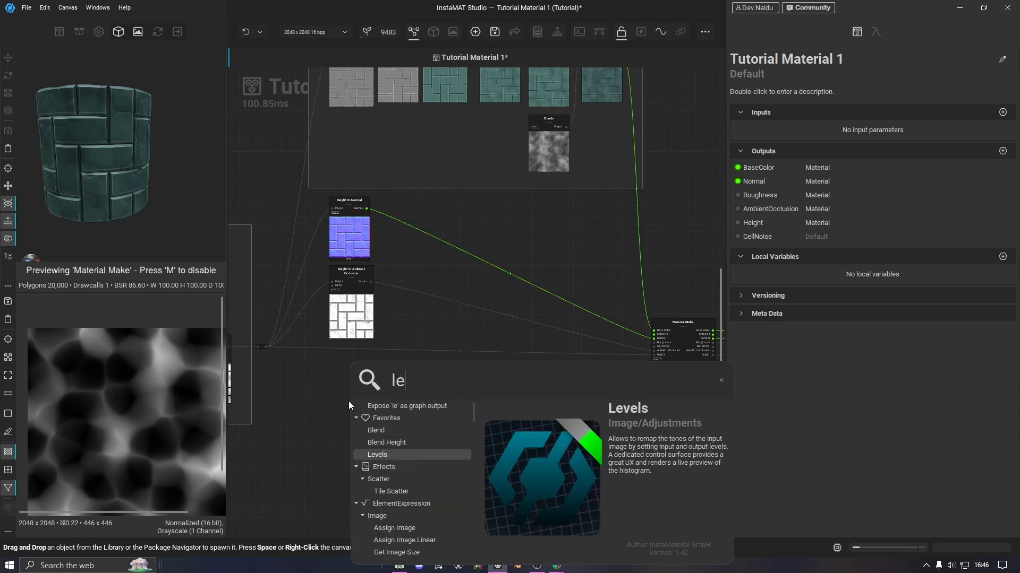
text(vels)
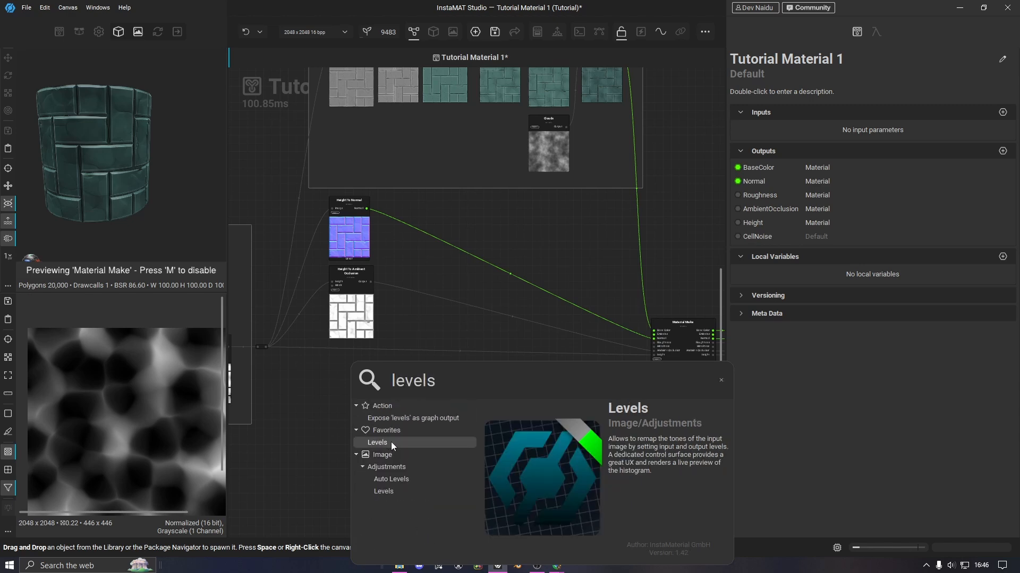
click(392, 445)
scroll(444, 416, up, 2)
drag(329, 456, 390, 411)
scroll(451, 408, up, 3)
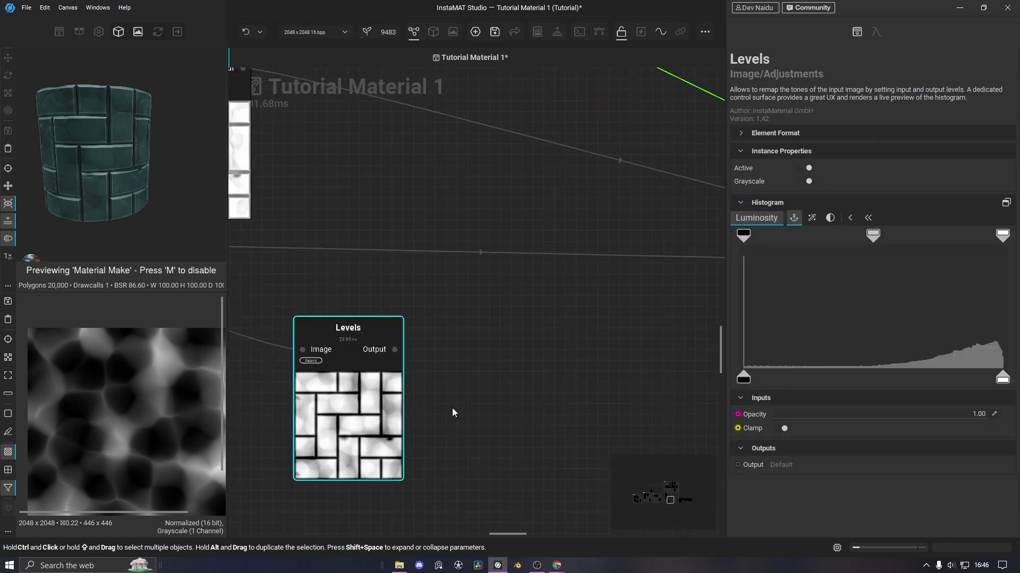
middle_drag(452, 409, 541, 394)
scroll(446, 390, up, 3)
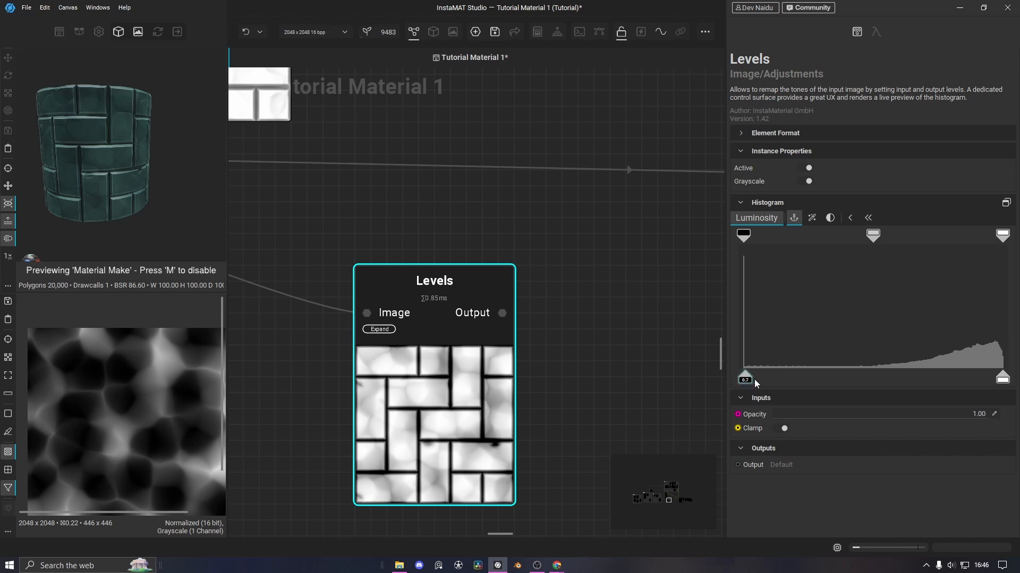
Raise the Levels black input and narrow the output range until the tiles read flat grey
drag(743, 378, 698, 367)
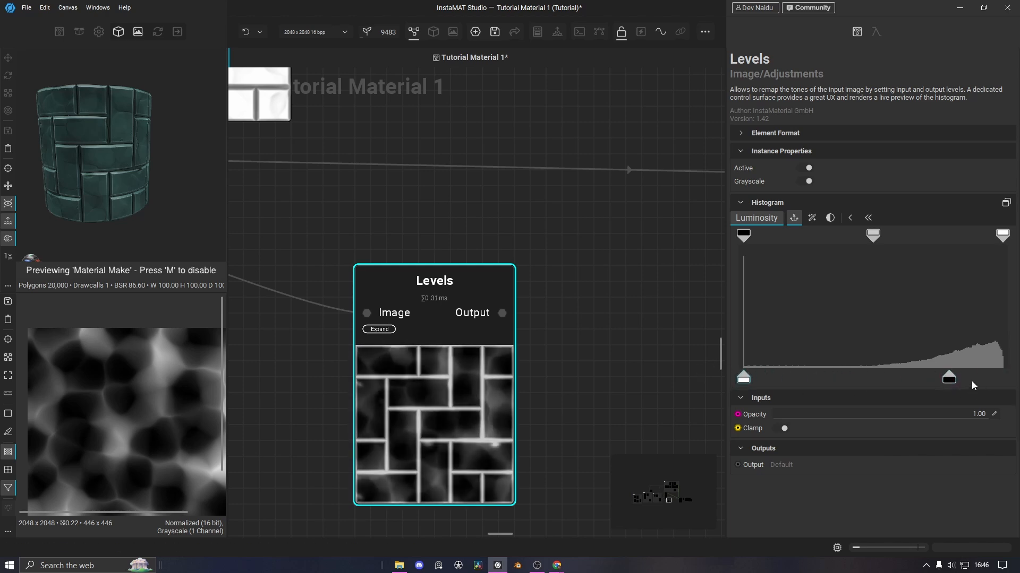
drag(949, 382, 1016, 382)
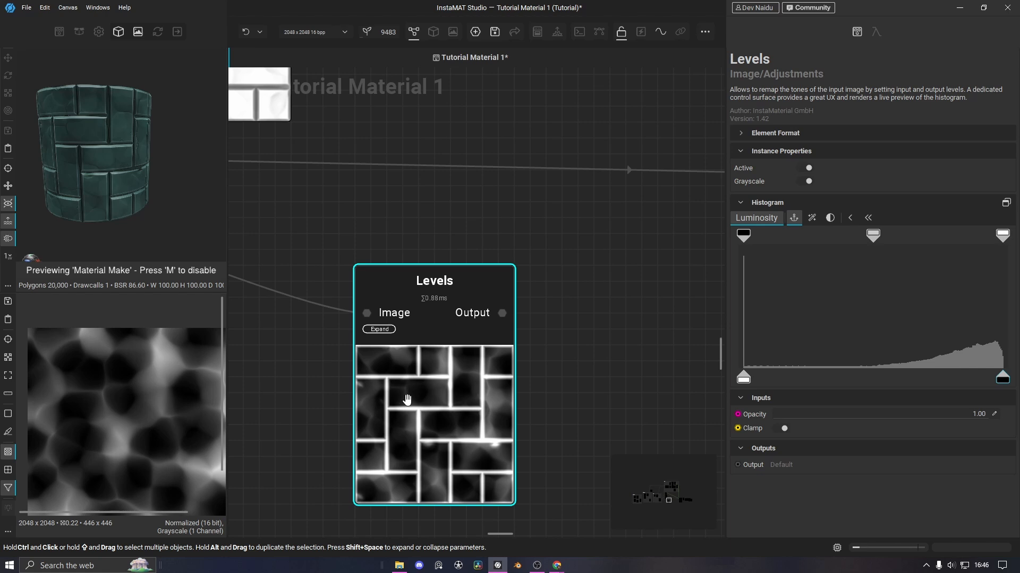
drag(743, 377, 861, 378)
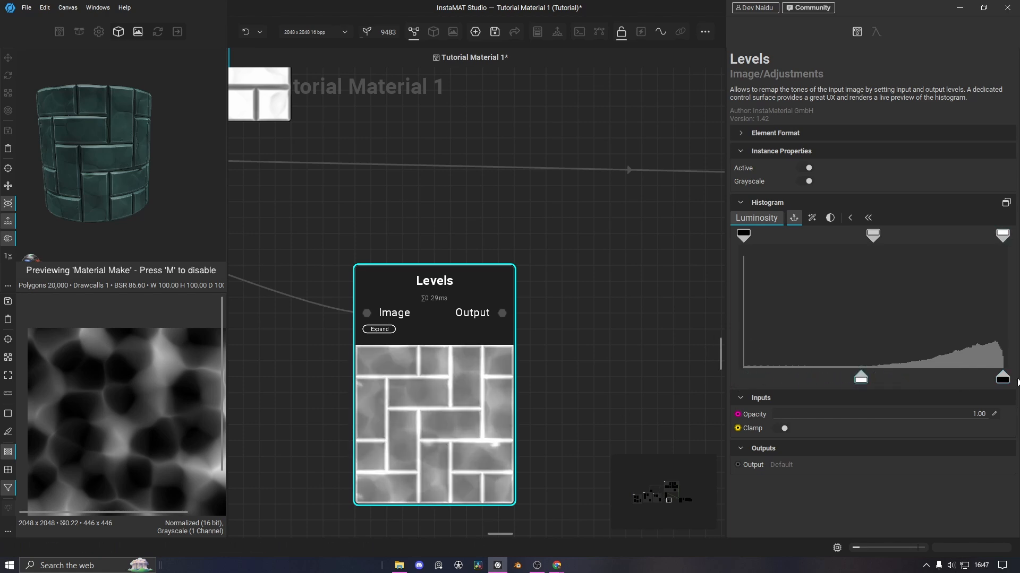
drag(1003, 378, 904, 380)
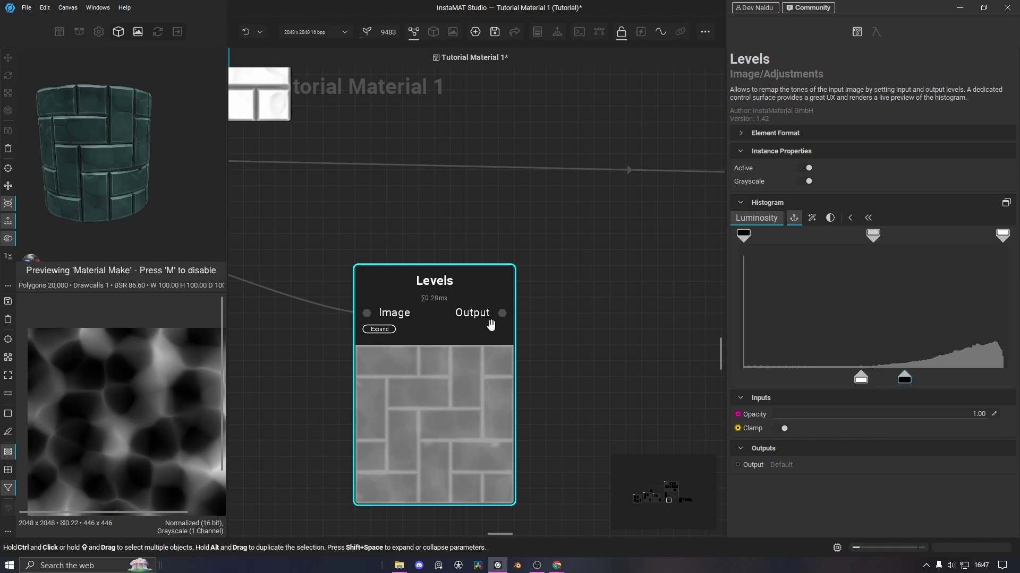
scroll(570, 329, down, 3)
middle_drag(560, 329, 428, 318)
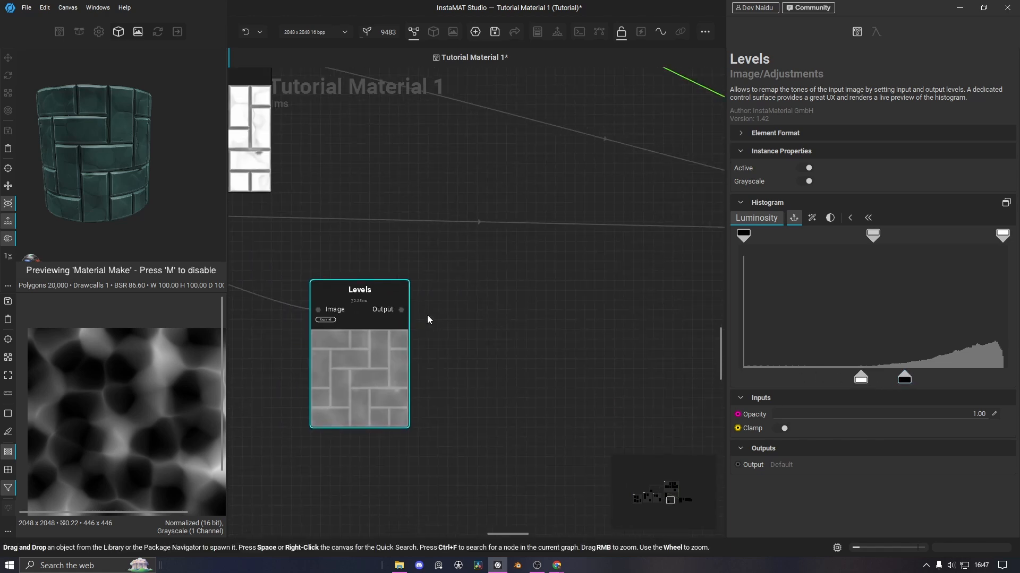
scroll(427, 314, up, 1)
click(405, 318)
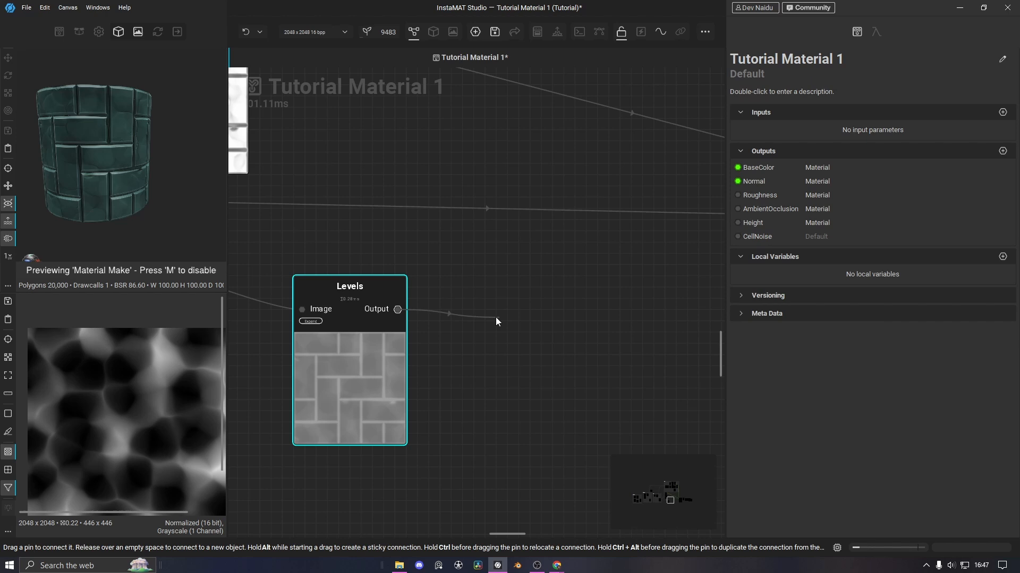
Add a Blend node fed by the Levels output
right_click(468, 313)
text(blend)
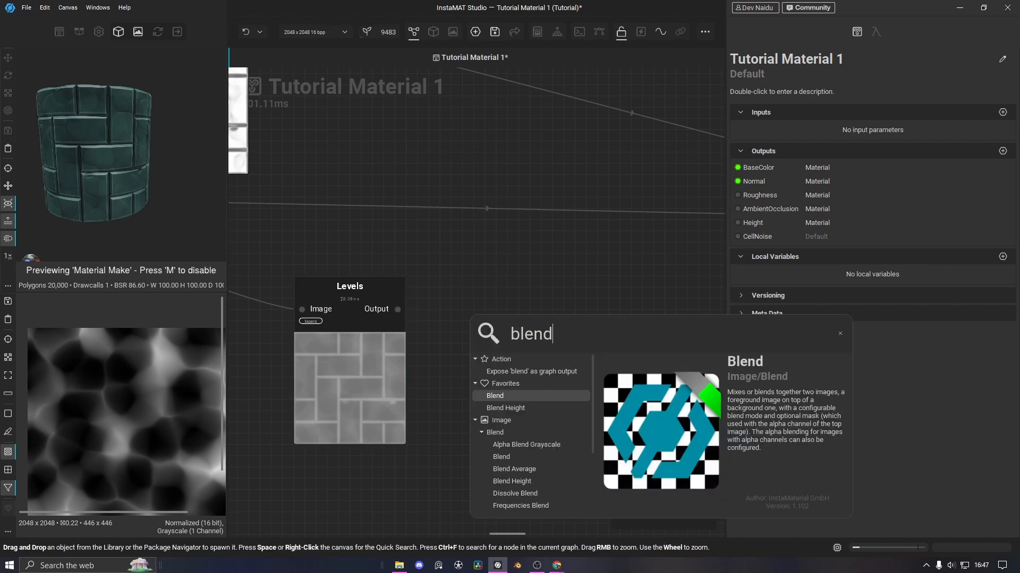
click(505, 395)
drag(512, 404, 523, 382)
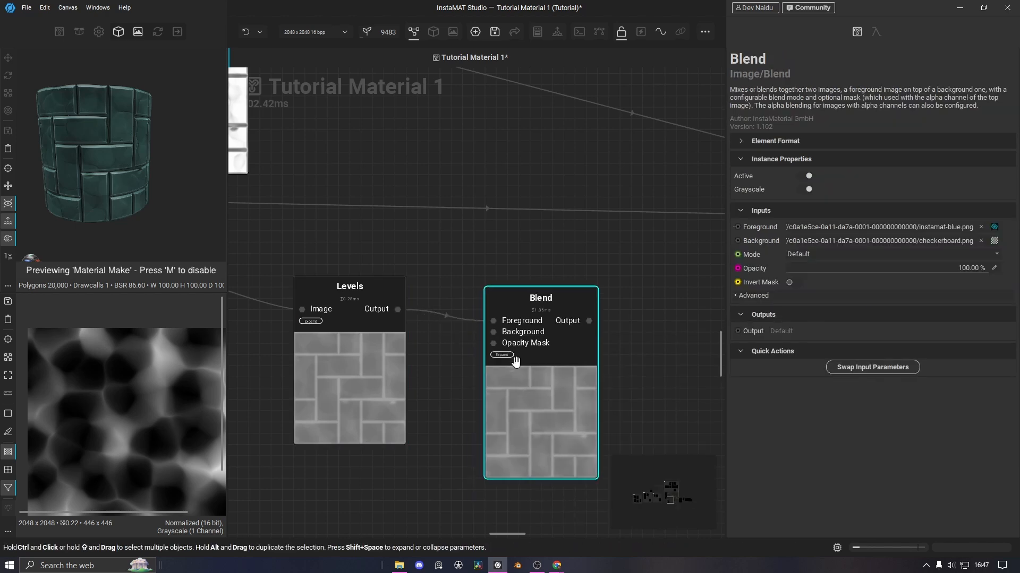
click(467, 328)
Feed a new Clouds noise node into Blend's Foreground input, placed just above Levels
click(496, 333)
right_click(439, 278)
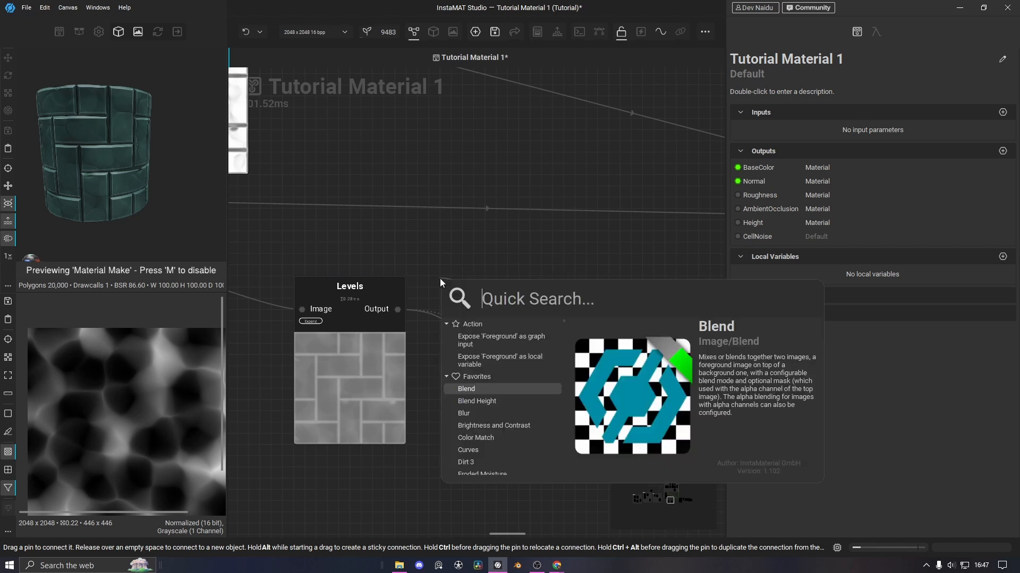
text(clo)
text(u)
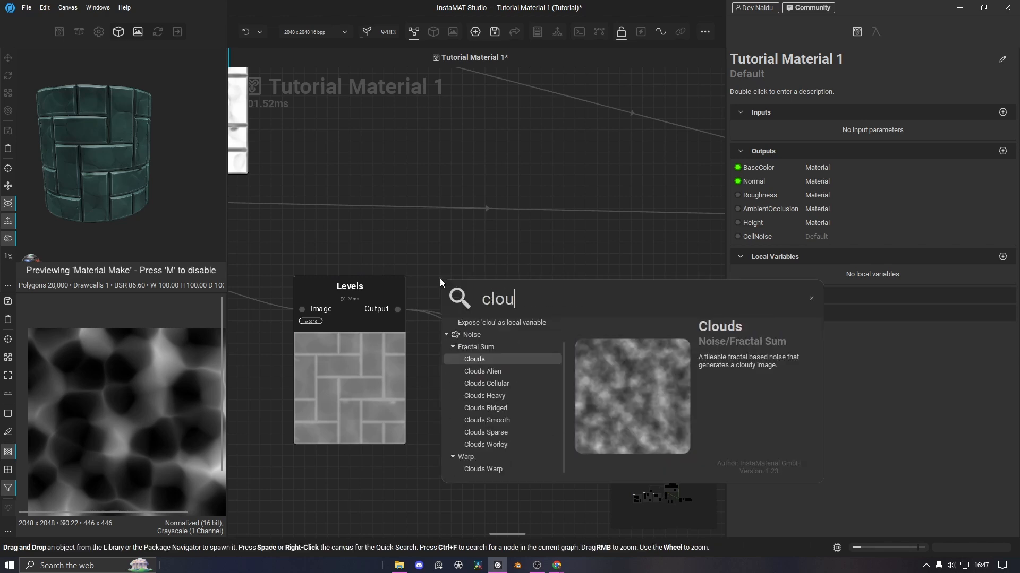
text(d)
click(480, 353)
drag(483, 403, 337, 290)
drag(350, 394, 351, 485)
drag(360, 270, 360, 305)
Set Blend mode to Multiply at about 35% opacity, lowering the Levels input level slightly
click(591, 439)
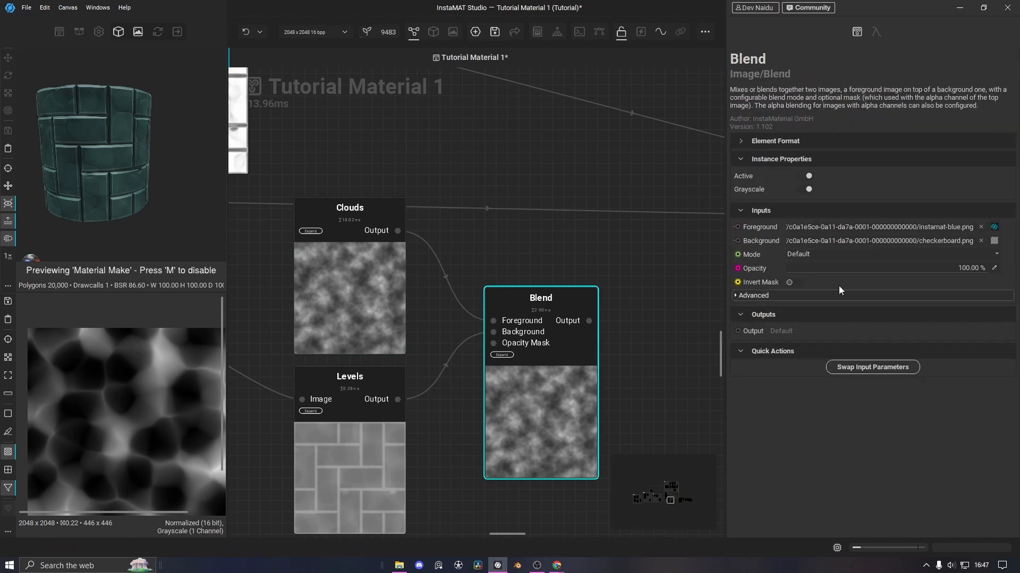
click(818, 255)
click(810, 262)
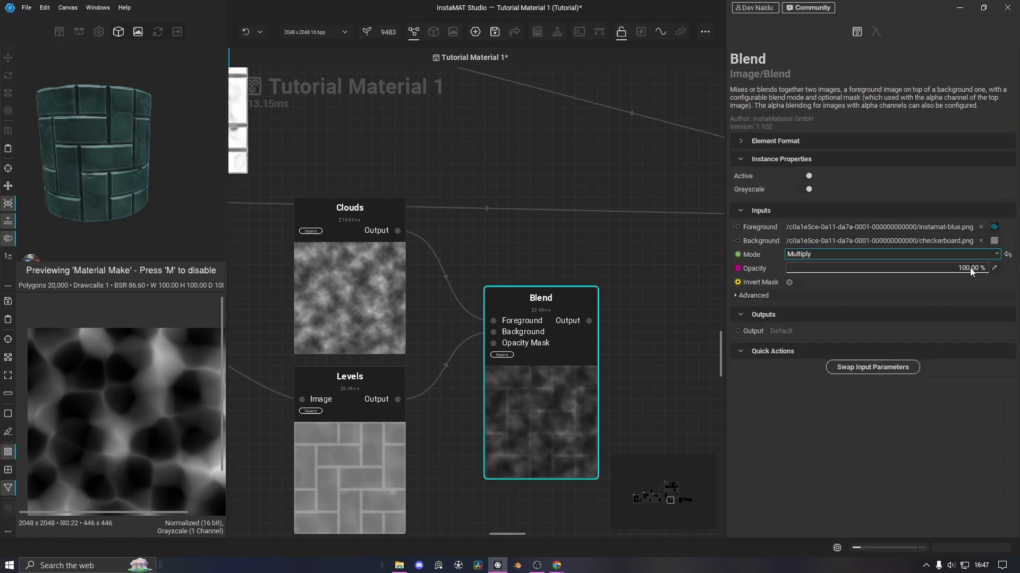
drag(970, 272, 834, 275)
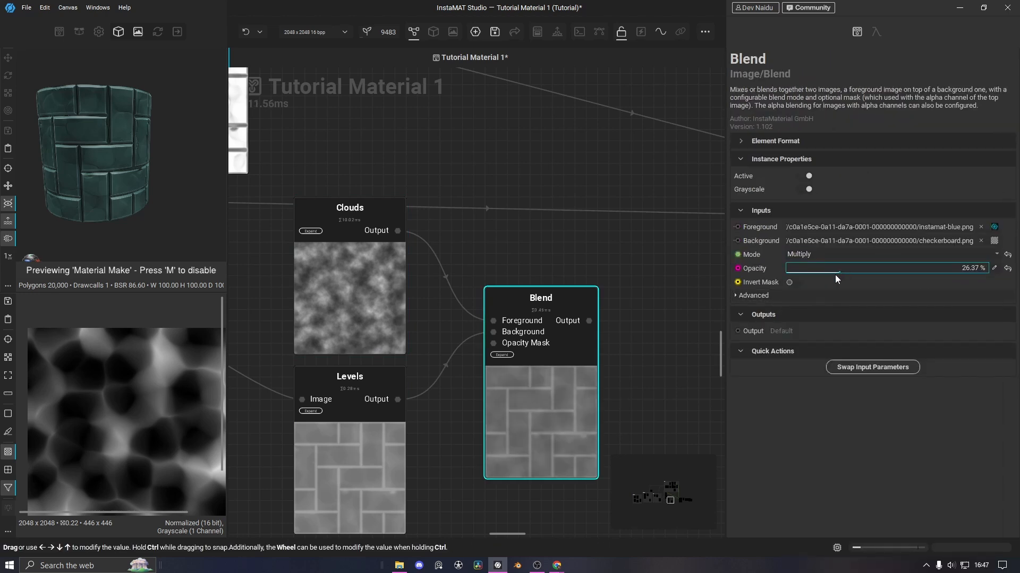
click(363, 299)
scroll(638, 285, down, 2)
click(401, 368)
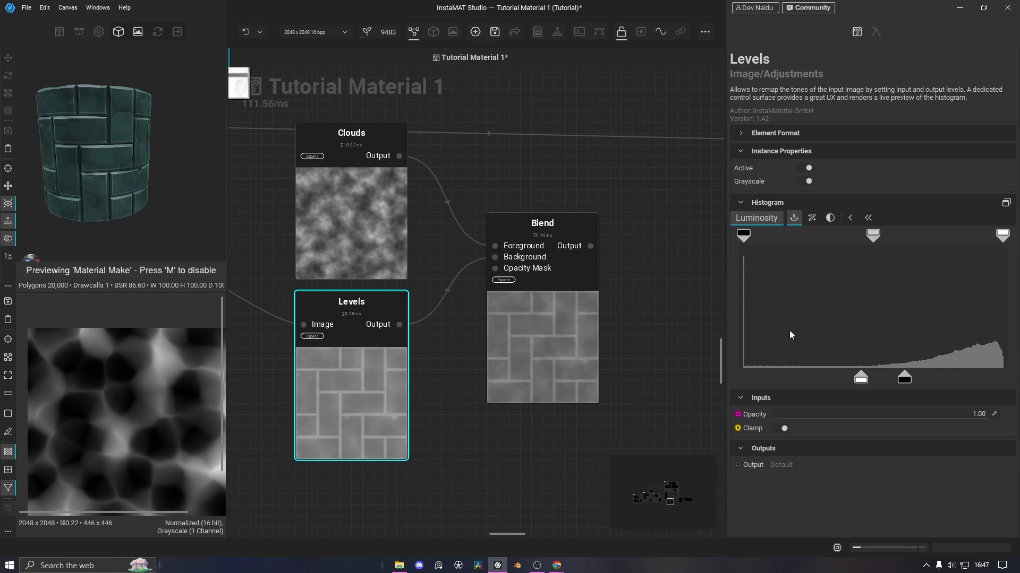
drag(905, 383, 864, 385)
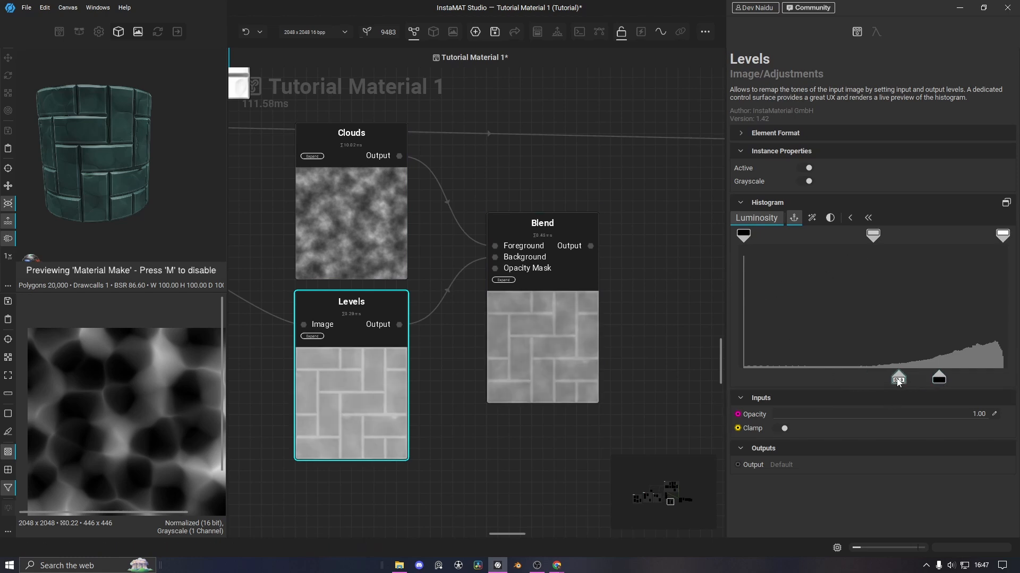
click(371, 223)
click(575, 342)
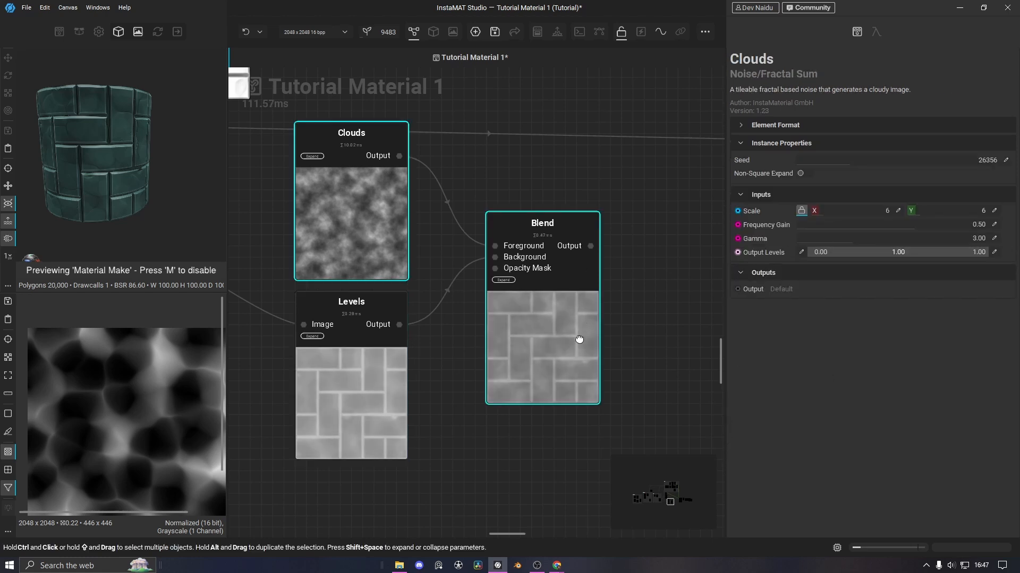
drag(933, 275, 856, 272)
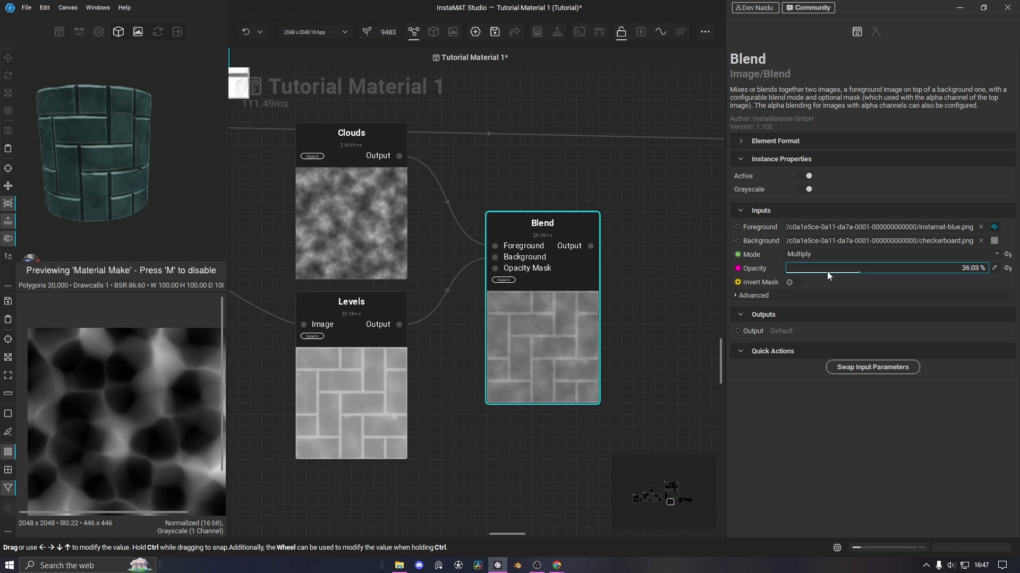
Align Levels under Clouds and drag the Blend output toward the material output
scroll(596, 340, down, 3)
click(446, 375)
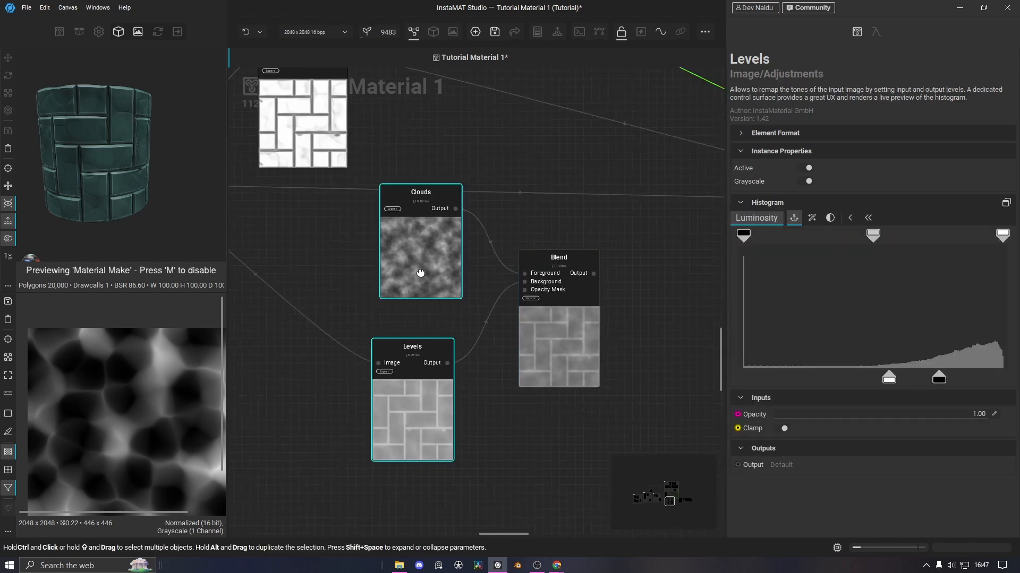
click(422, 266)
scroll(603, 346, down, 3)
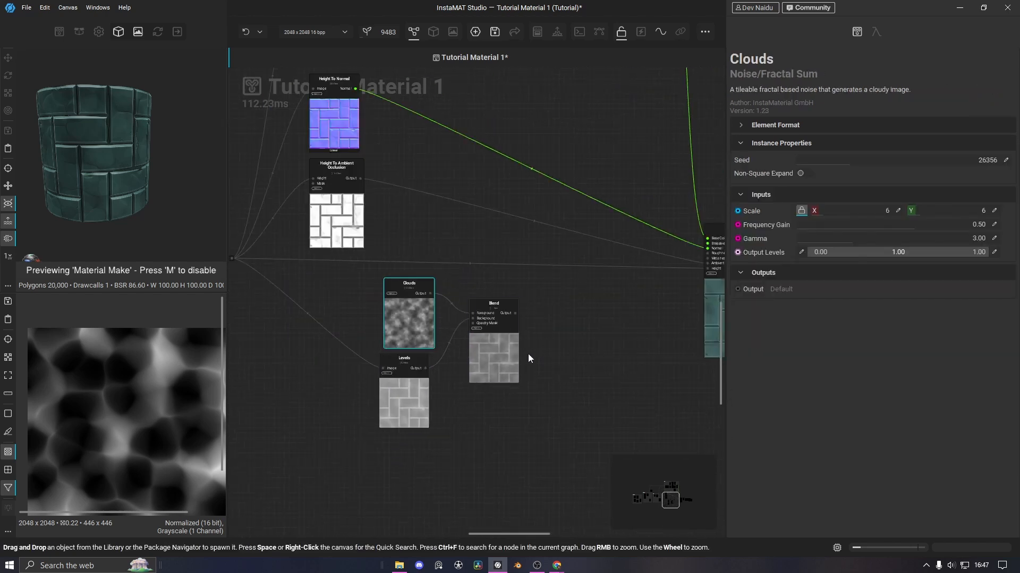
drag(403, 392, 408, 392)
drag(517, 315, 641, 257)
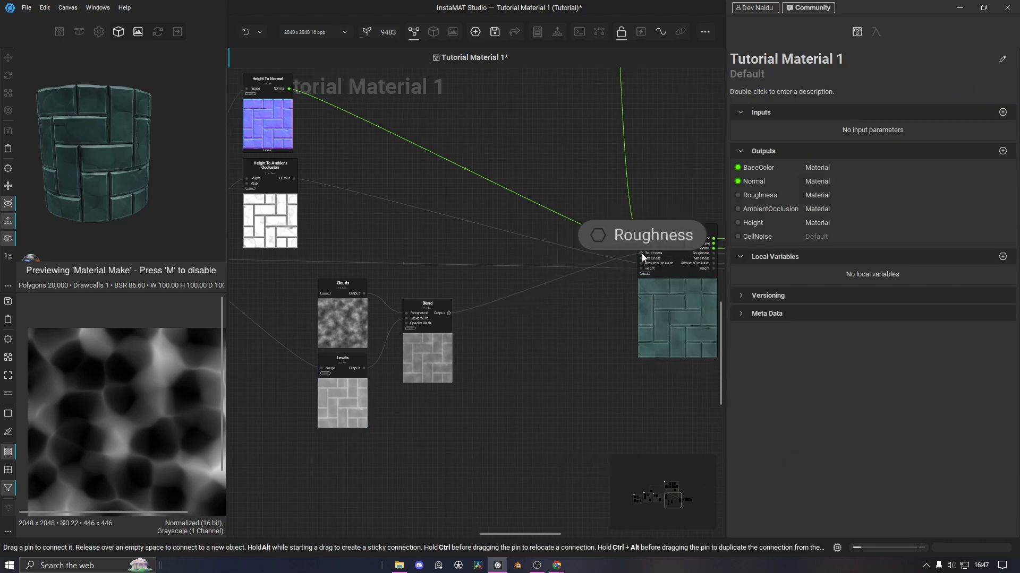
Connect Blend to Roughness and frame Clouds, Levels and Blend in a comment titled 'Roughness'
middle_drag(479, 388, 521, 379)
drag(521, 380, 377, 299)
key(c)
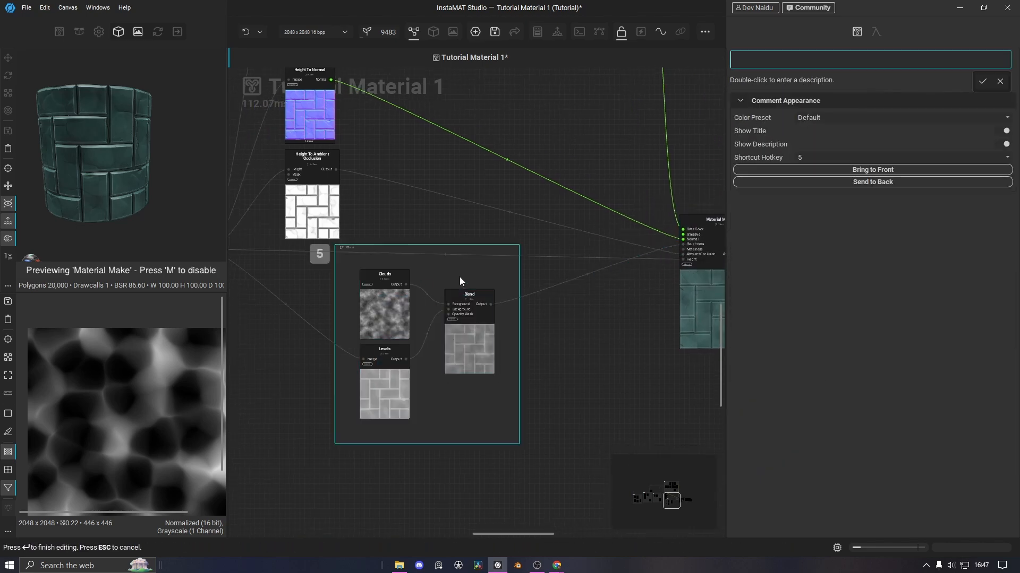
double_click(799, 58)
text(Rough)
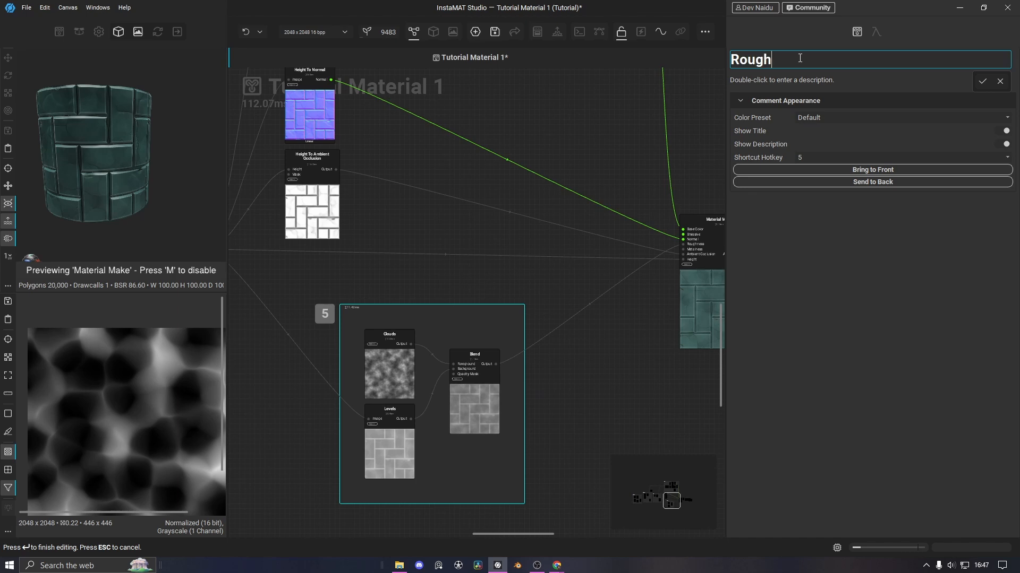
text(ness)
key(Return)
drag(475, 354, 470, 335)
click(454, 169)
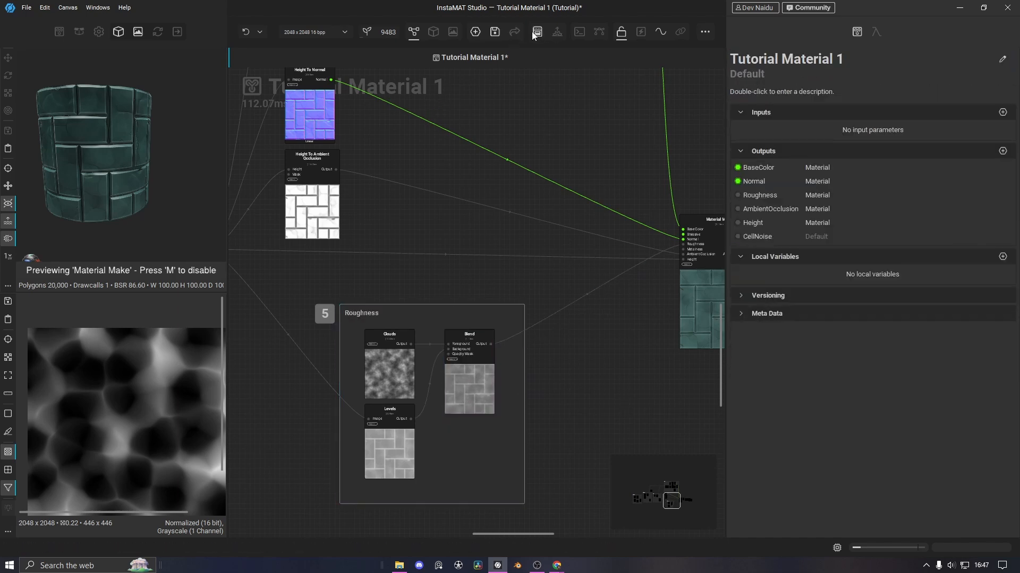
Re-export all of the material's texture outputs
click(515, 32)
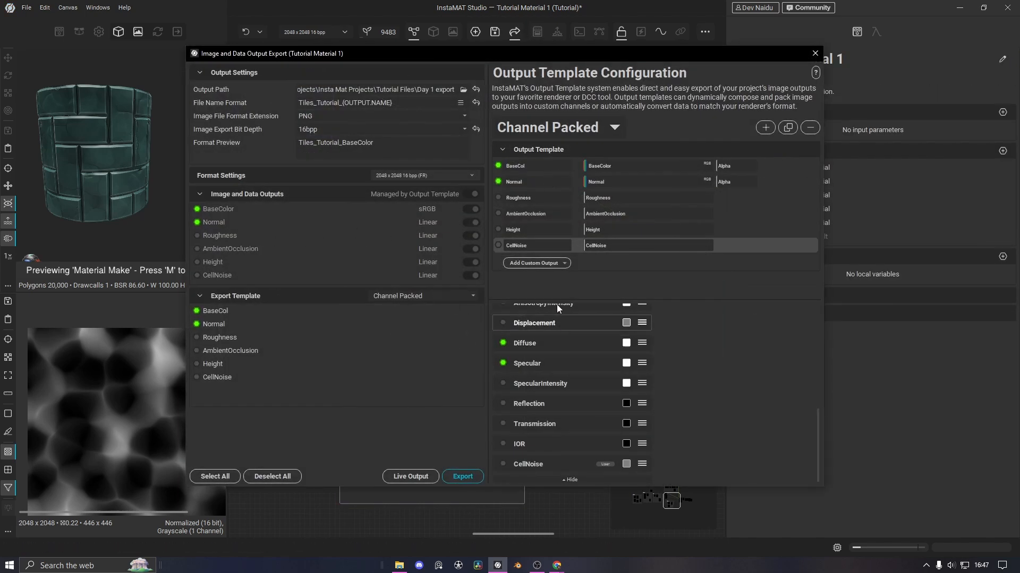
click(463, 477)
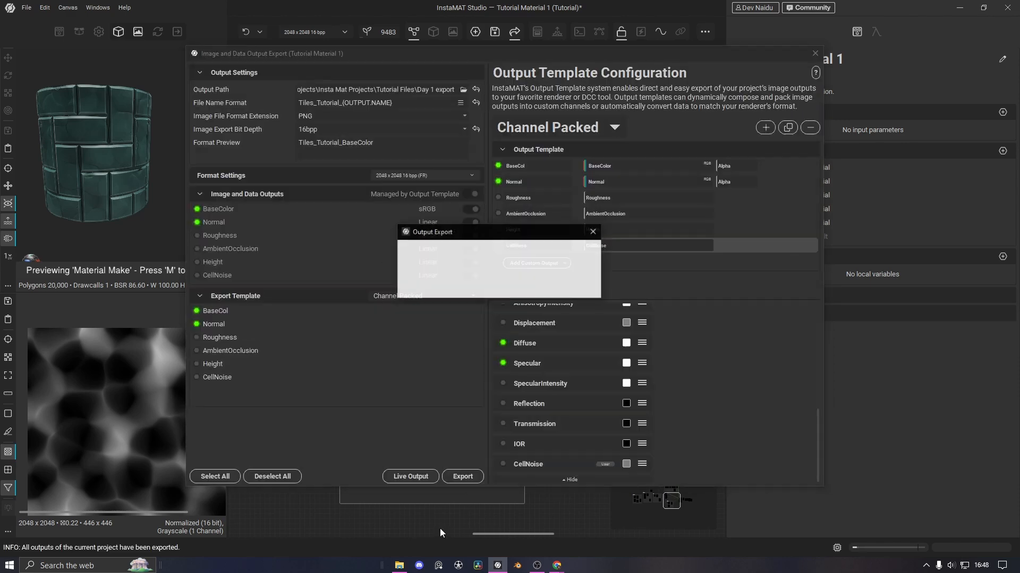
click(578, 285)
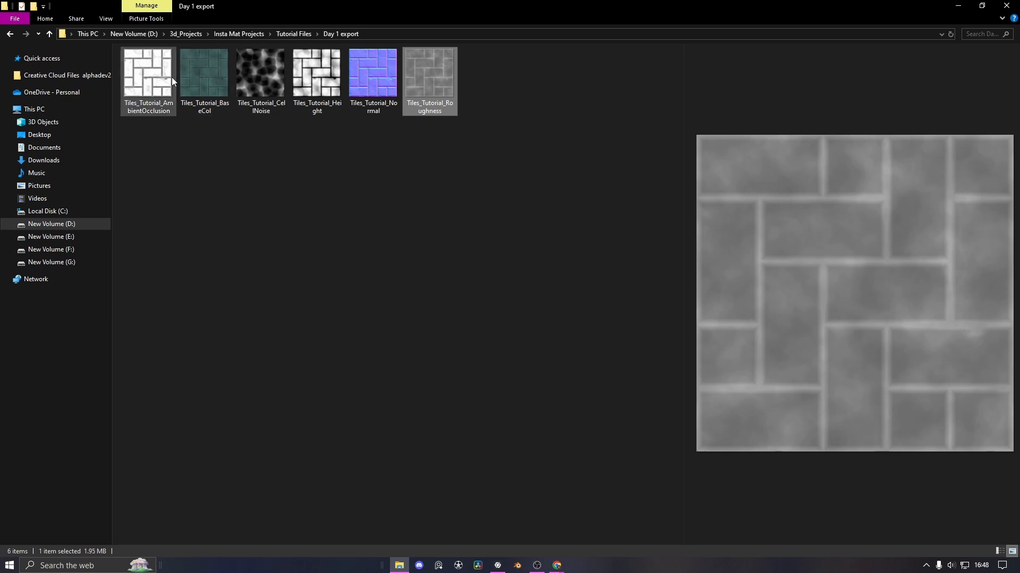
Preview the AmbientOcclusion and CellNoise textures in the Day 1 export folder
click(171, 78)
click(254, 82)
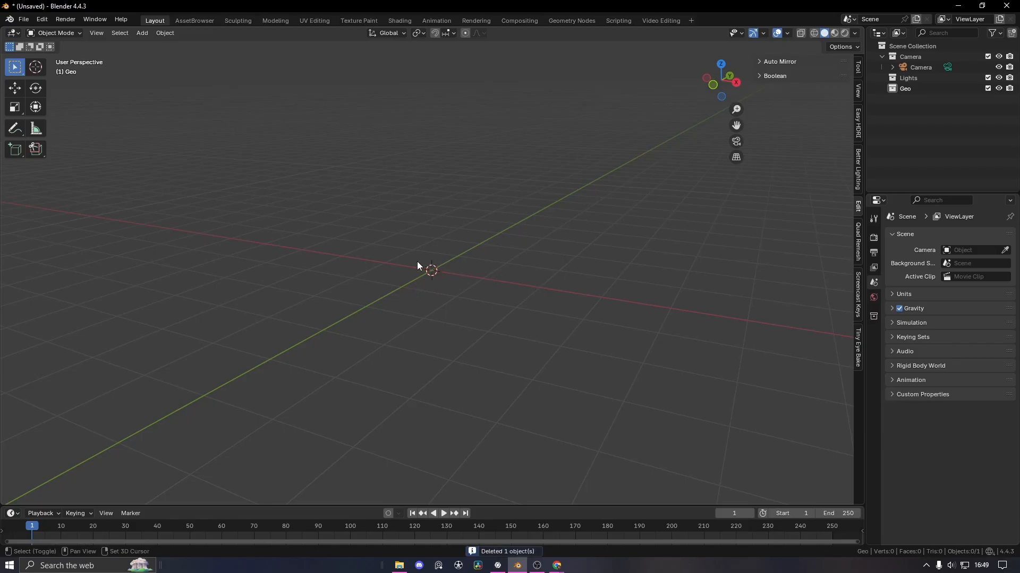
Add a plane at the origin in Blender and frame it in the viewport
key(shift+a)
mouse_move(416, 263)
click(477, 285)
middle_drag(486, 276, 477, 339)
scroll(537, 362, up, 1)
scroll(531, 361, up, 2)
shift+middle_drag(529, 360, 542, 256)
key(Tab)
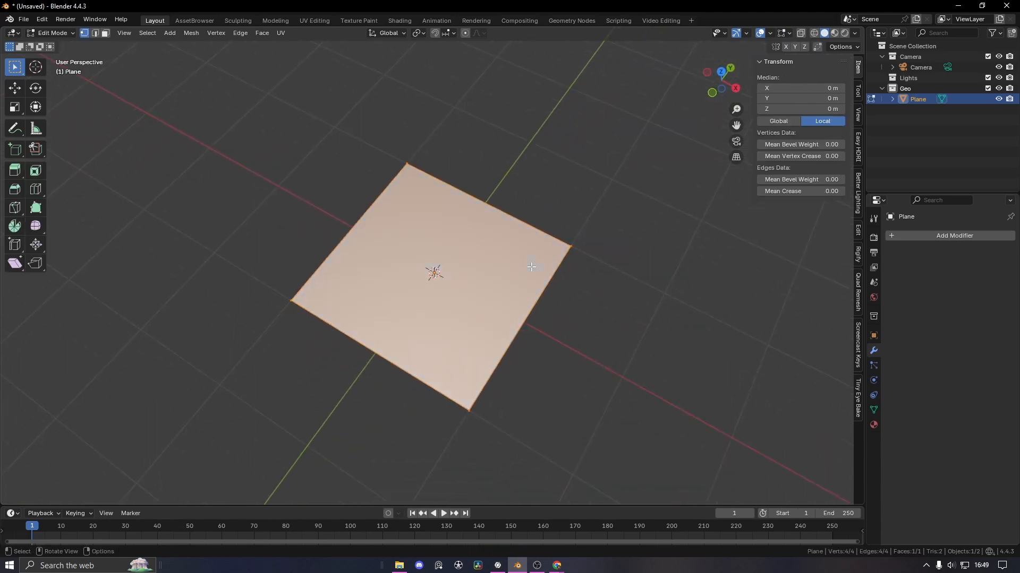
key(Tab)
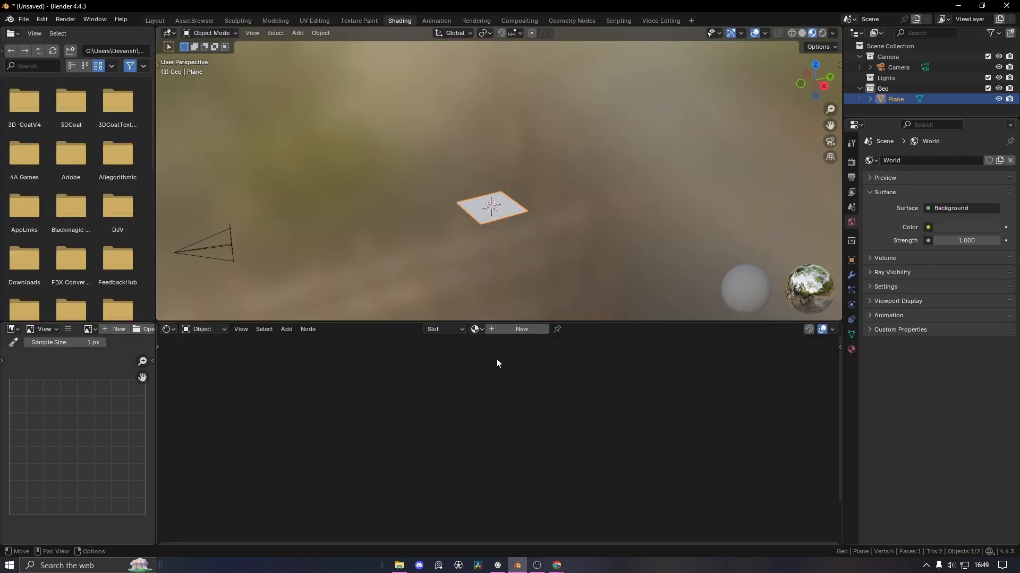
scroll(492, 231, up, 5)
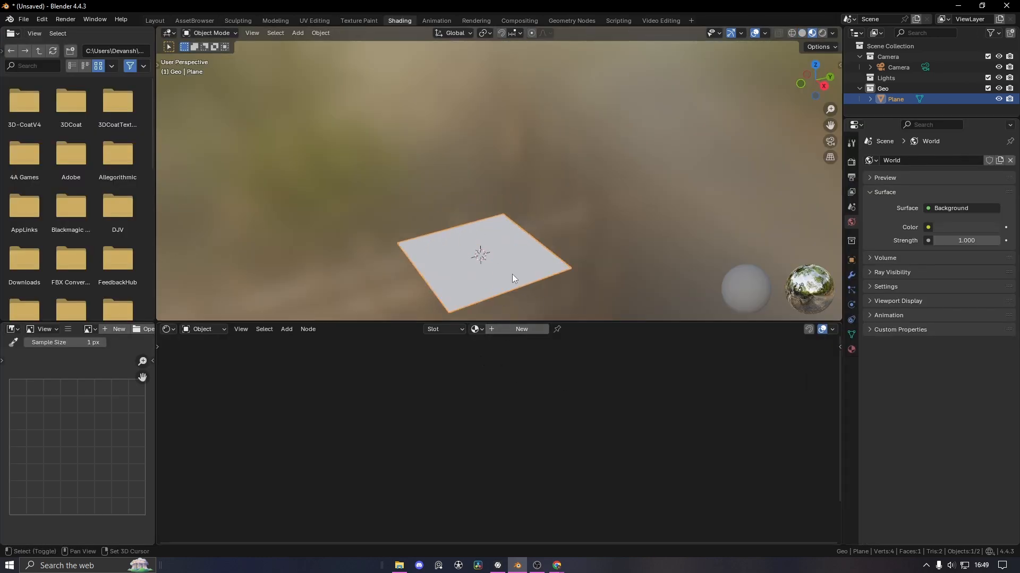
middle_drag(512, 274, 524, 320)
Create a new material for the plane and select its Principled BSDF node
click(521, 330)
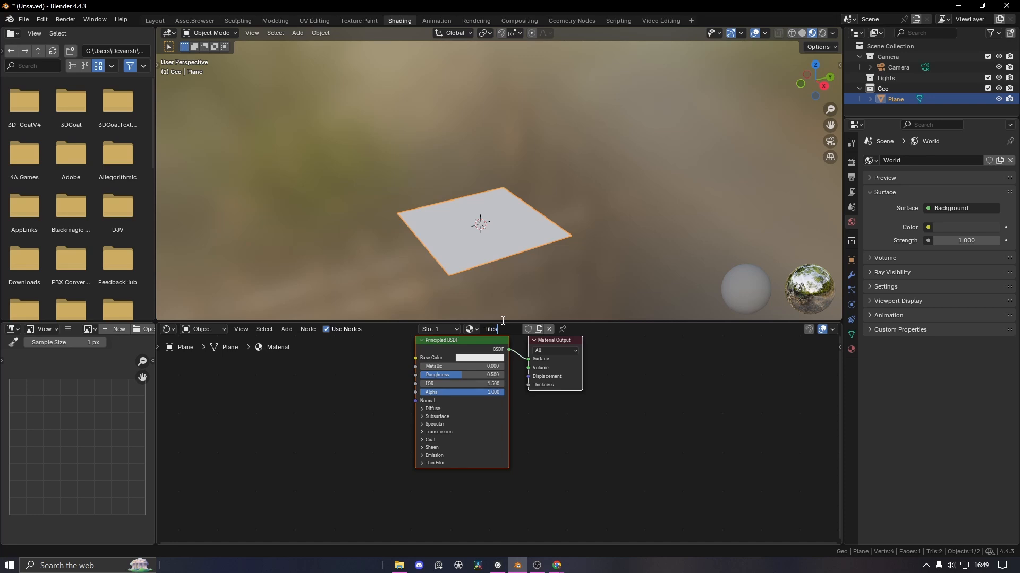
click(430, 358)
middle_drag(369, 412, 414, 464)
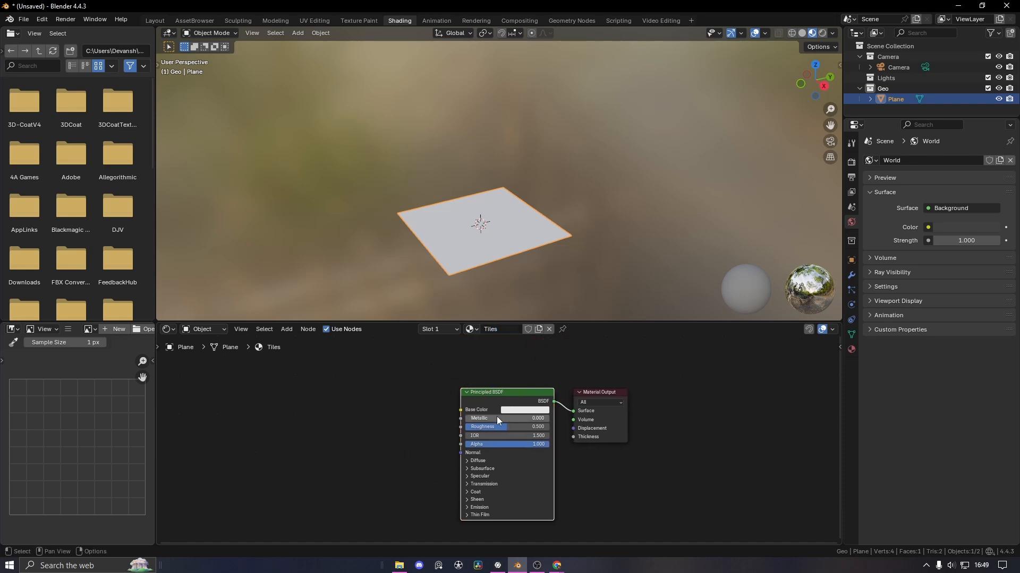
Load all five Tiles_Tutorial maps as connected textures via Principled Texture Setup
key(ctrl+shift+t)
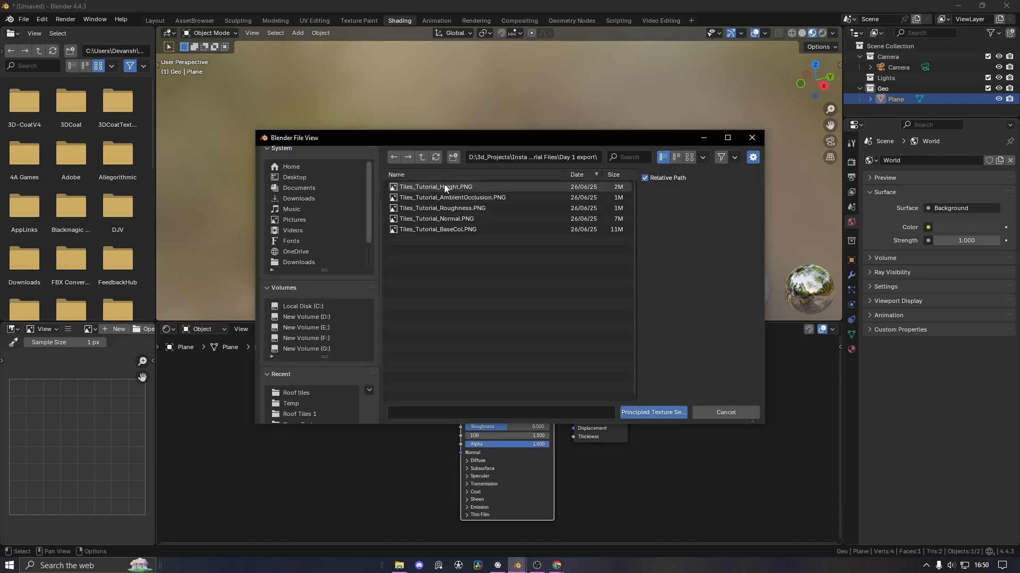
click(443, 187)
shift+click(454, 231)
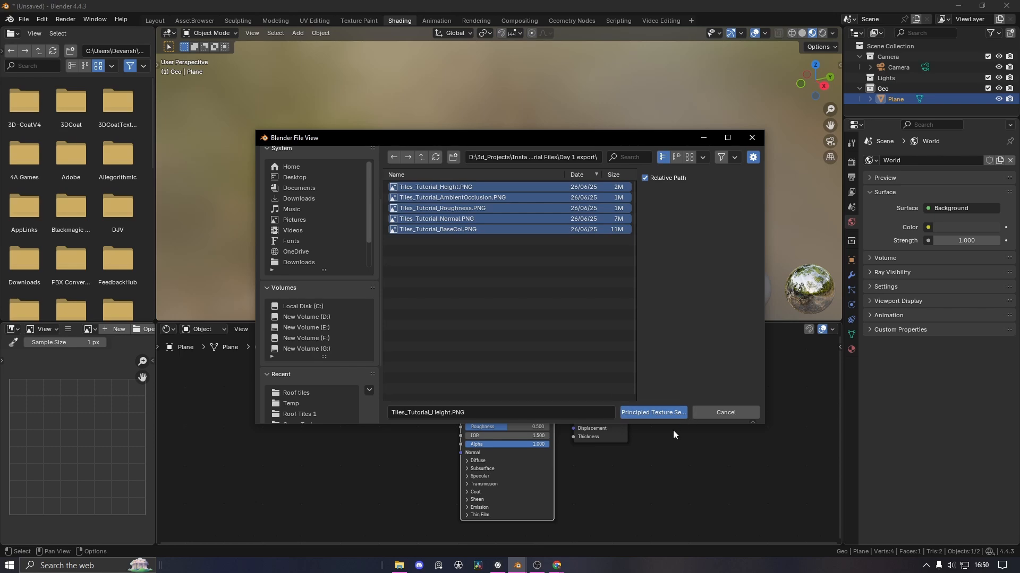
click(678, 412)
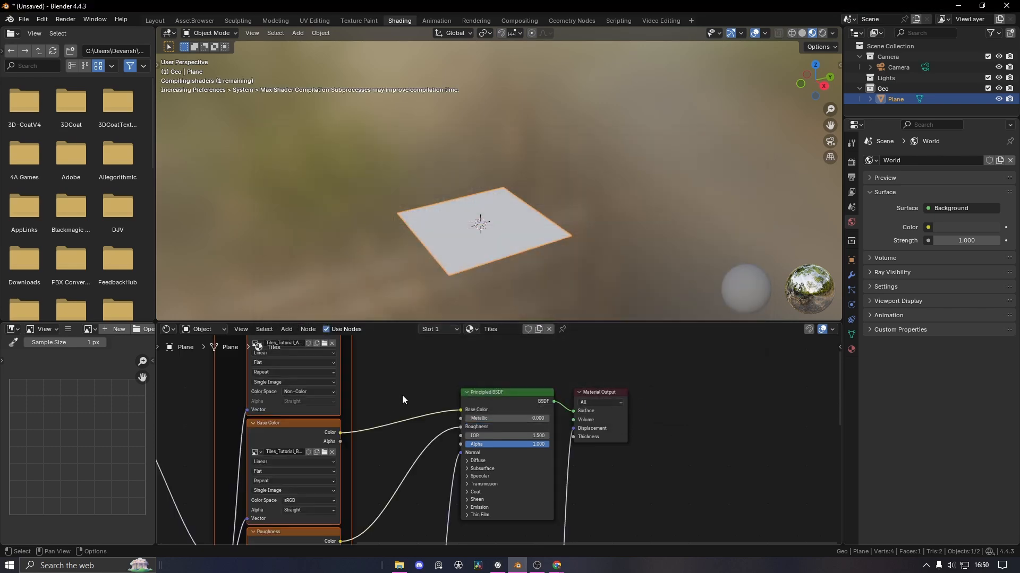
Combine the Ambient Occlusion map with Base Color through a new Mix node
scroll(403, 398, down, 1)
middle_drag(502, 271, 601, 141)
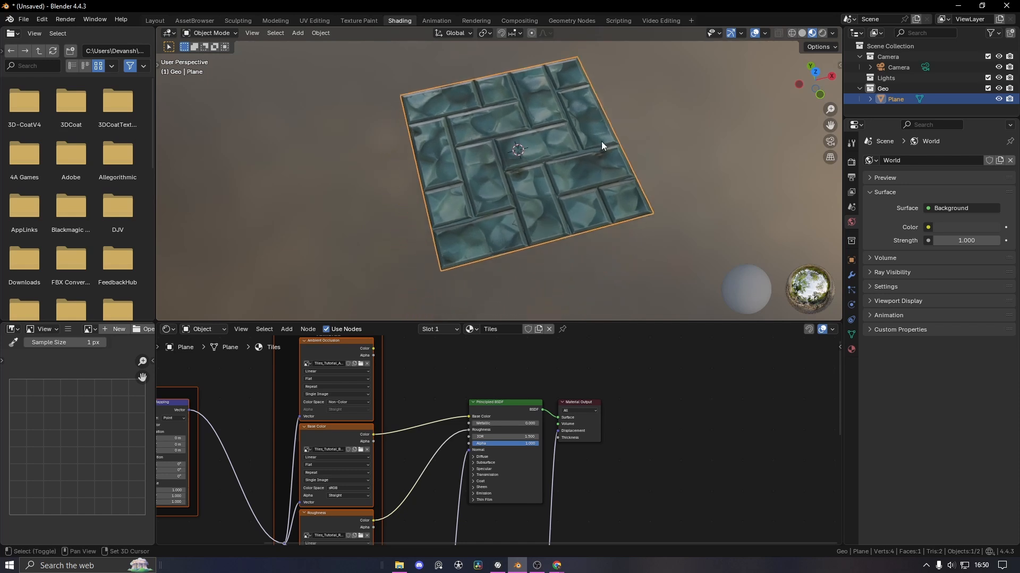
middle_drag(382, 490, 453, 367)
middle_drag(487, 416, 464, 373)
scroll(466, 430, up, 1)
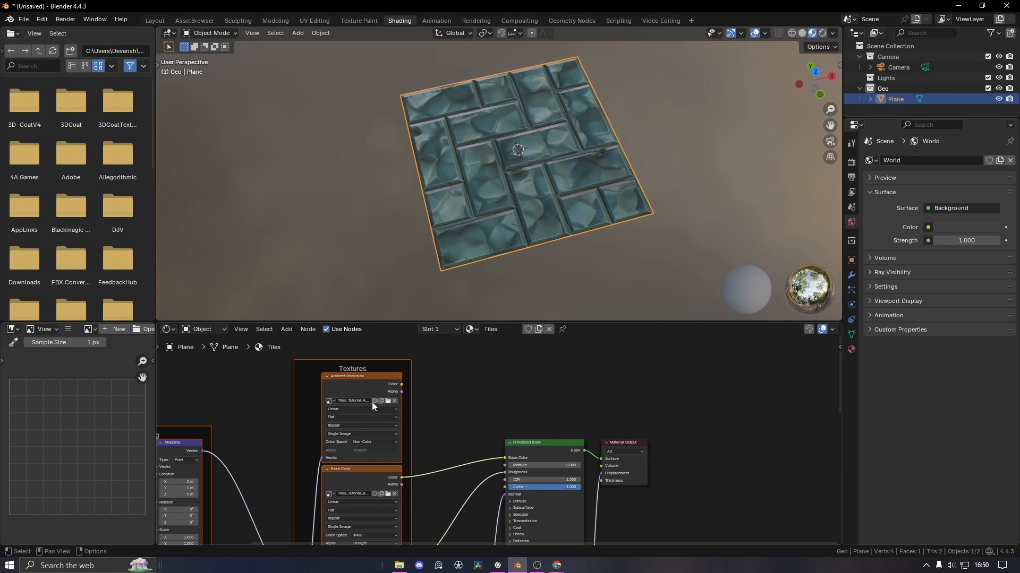
ctrl+shift+right_drag(370, 386, 370, 485)
Expand the new Mix node and set its blending mode to Multiply
scroll(537, 458, down, 2)
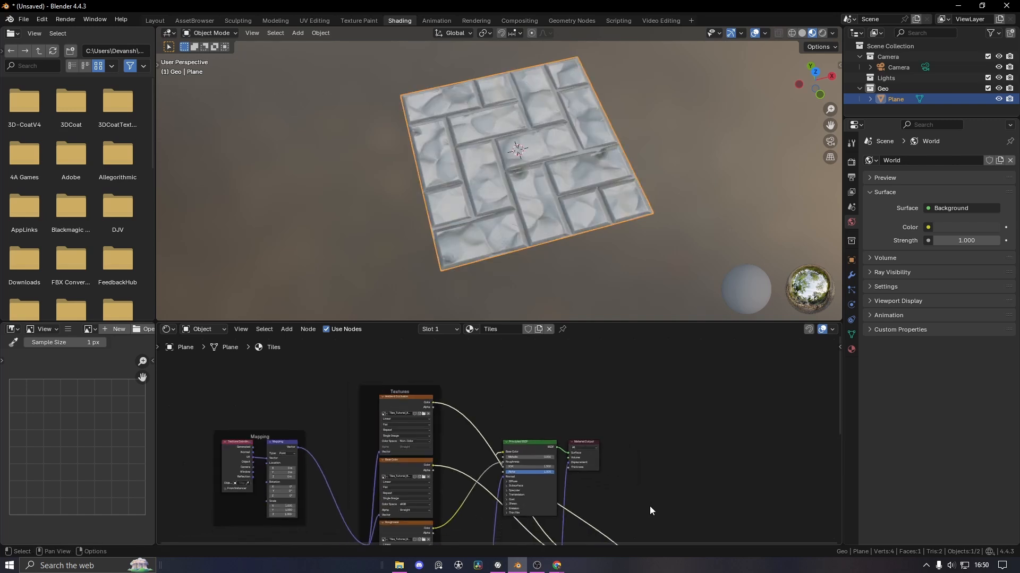
middle_drag(706, 485, 655, 361)
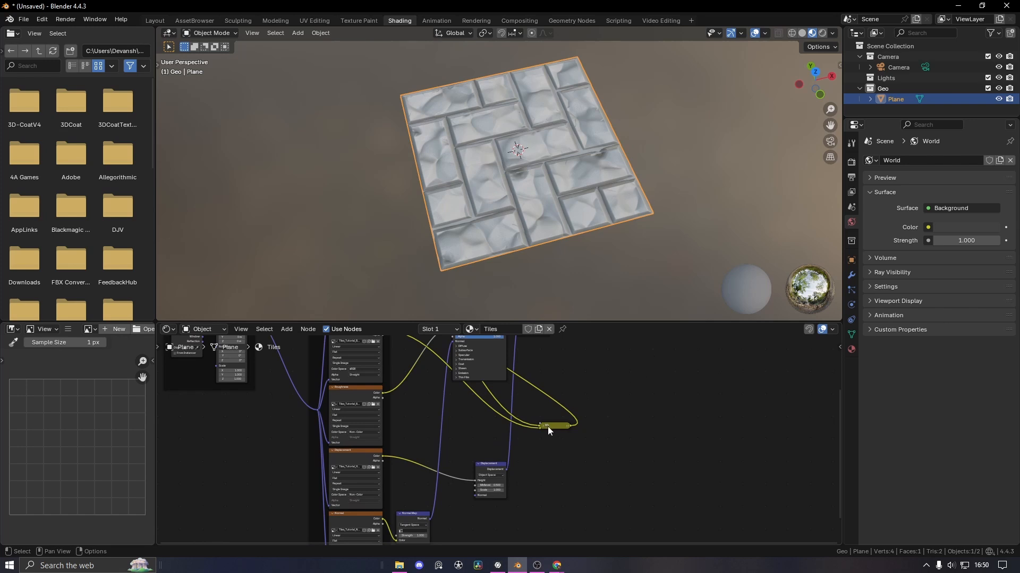
middle_drag(549, 431, 548, 449)
scroll(407, 362, up, 3)
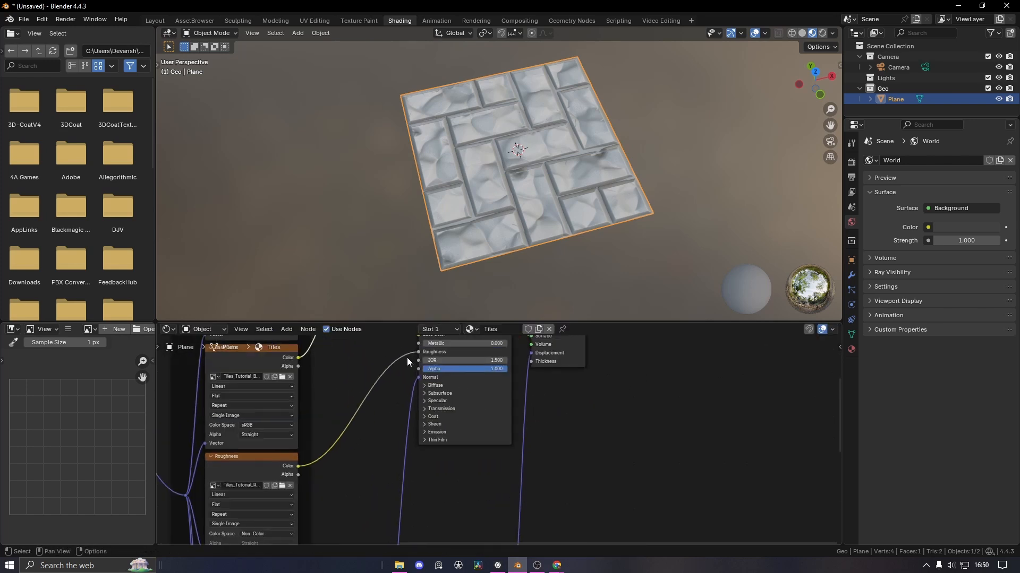
middle_drag(351, 365, 379, 487)
click(375, 413)
drag(393, 416, 389, 391)
click(396, 417)
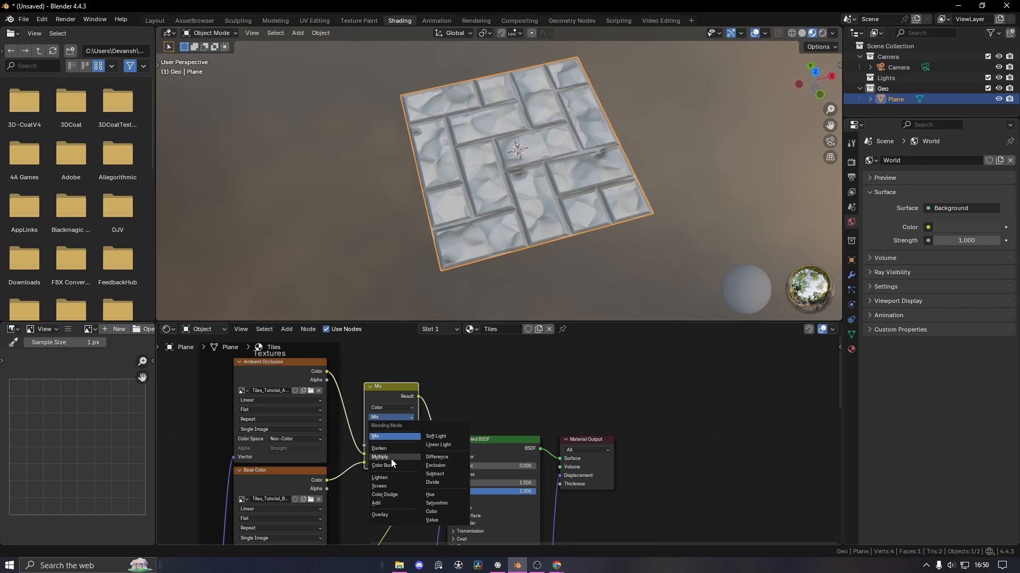
click(391, 458)
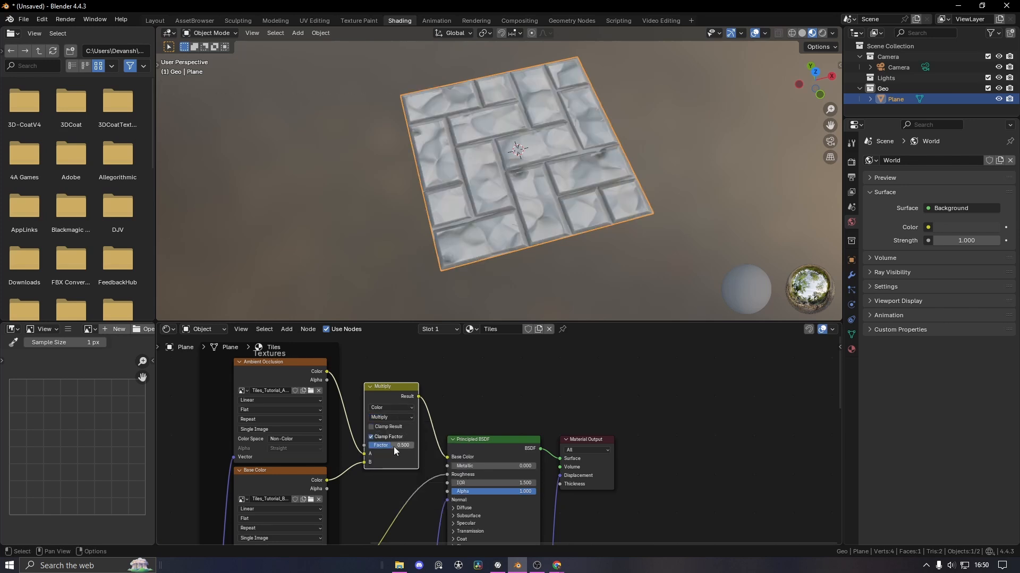
Wire Base Color into A and Ambient Occlusion into B, keeping the factor at 1.000
mouse_move(388, 447)
mouse_down()
mouse_move(374, 447)
mouse_move(415, 447)
mouse_move(385, 458)
mouse_up()
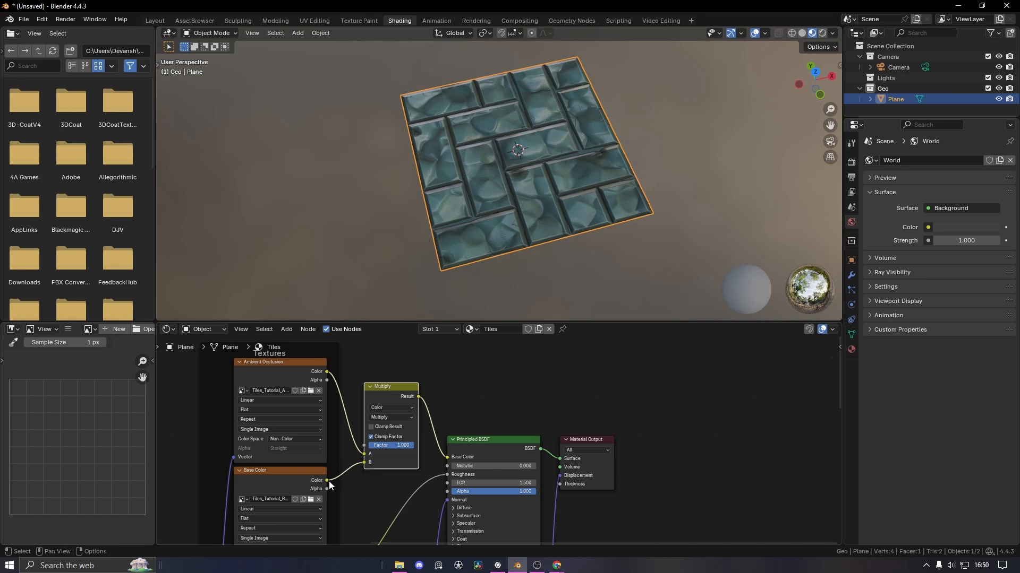
drag(326, 481, 365, 454)
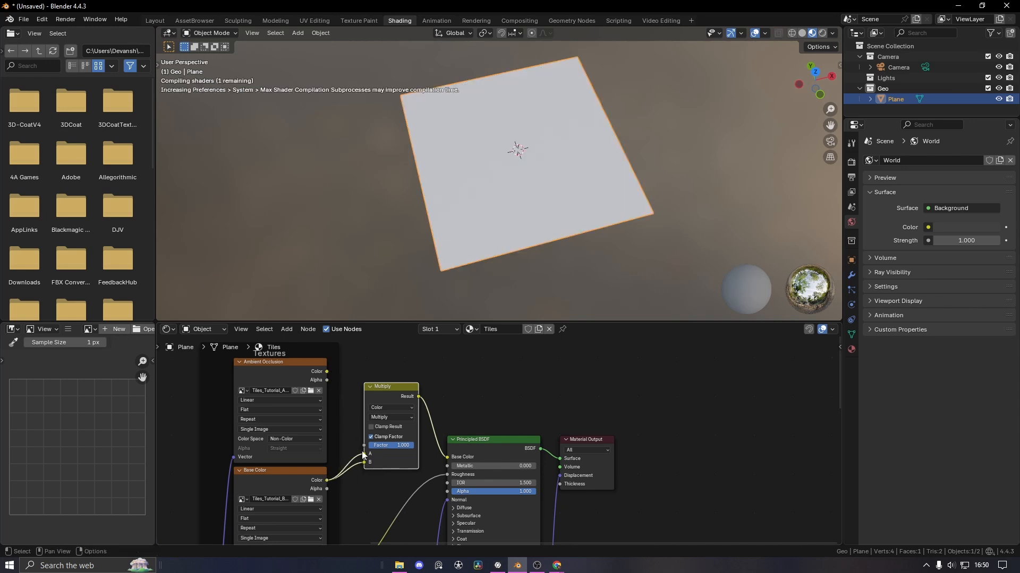
drag(327, 371, 368, 446)
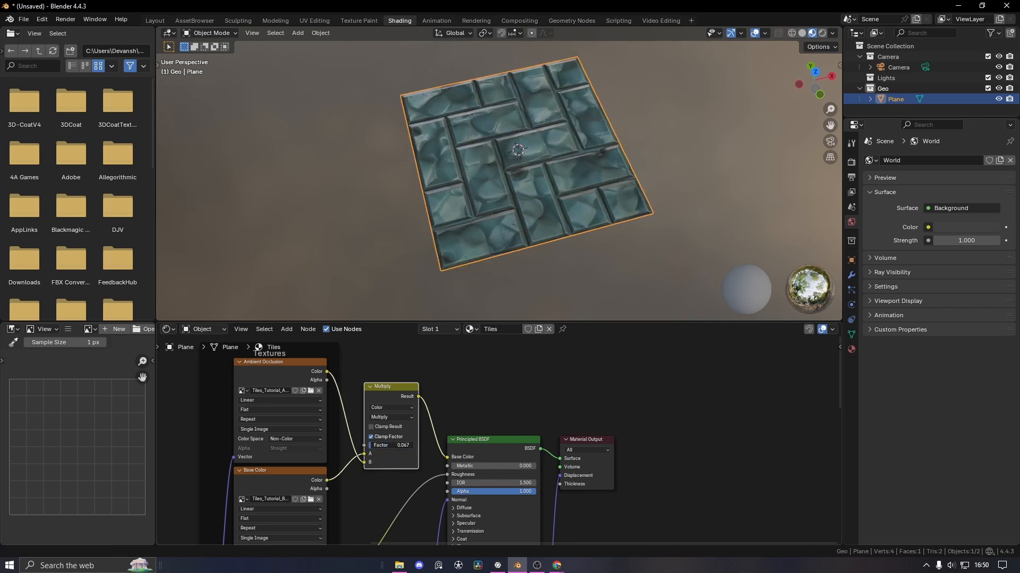
key(ctrl+z)
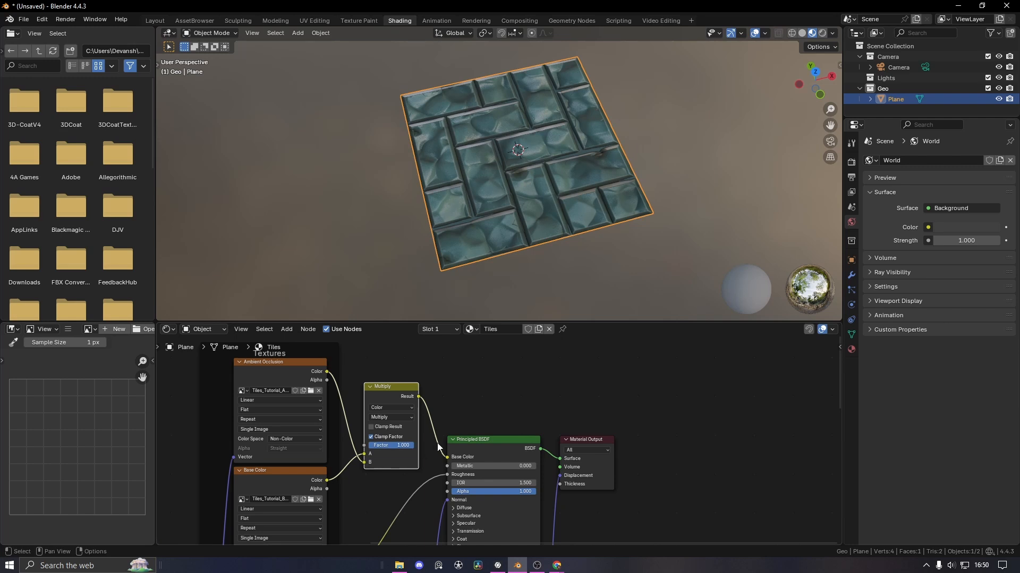
Link the displacement map to Material Output's Displacement, keeping roughness connected
middle_drag(504, 390, 511, 299)
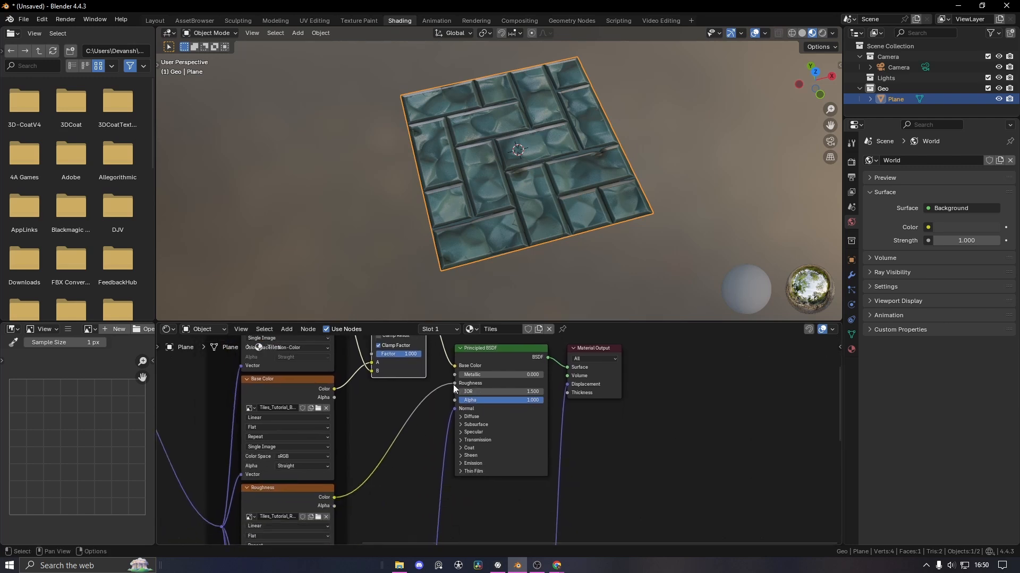
drag(454, 384, 397, 409)
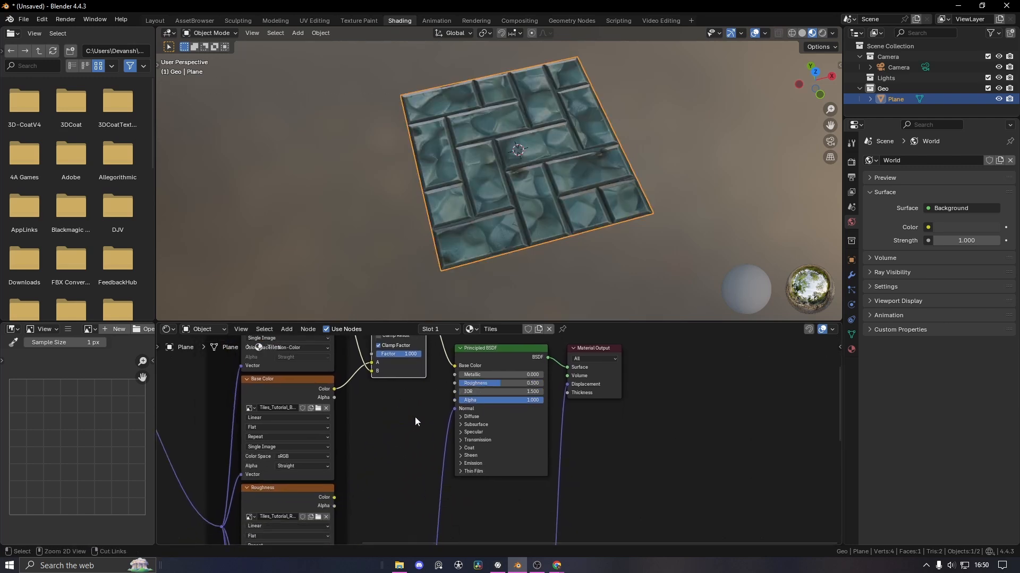
key(ctrl+z)
drag(566, 383, 567, 385)
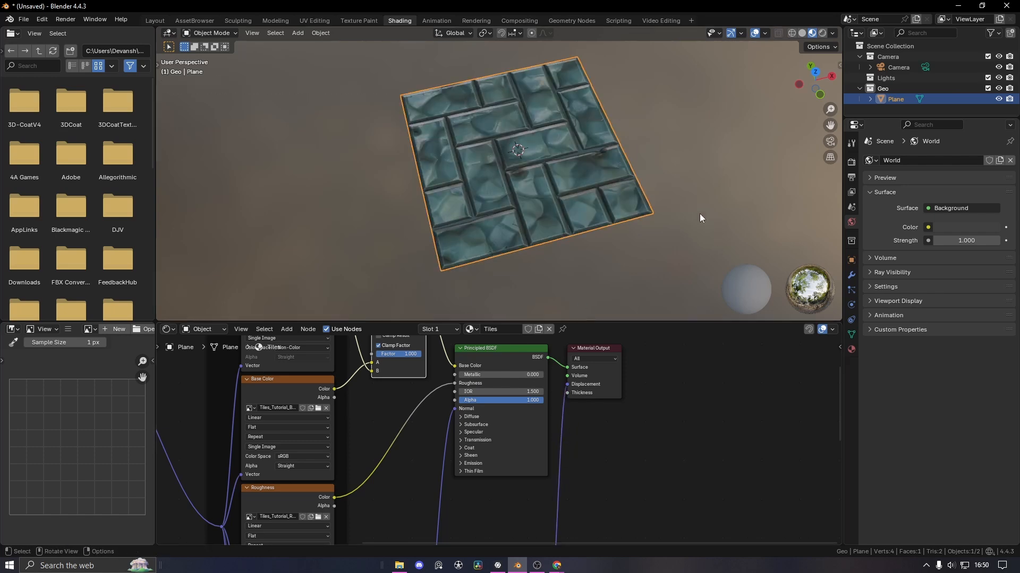
middle_drag(699, 217, 662, 197)
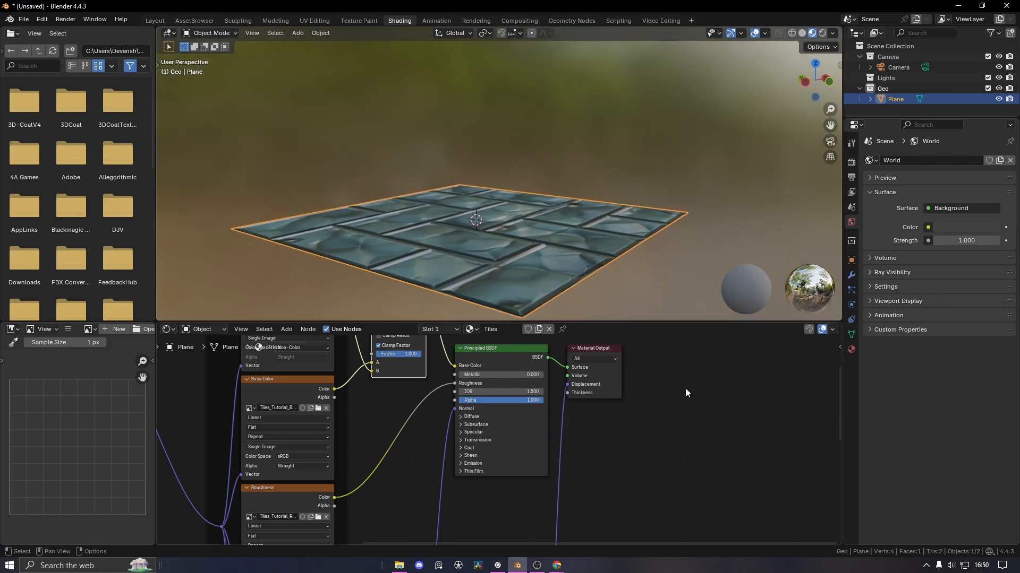
Set the Tiles material's displacement method to Displacement and Bump
key(n)
click(836, 430)
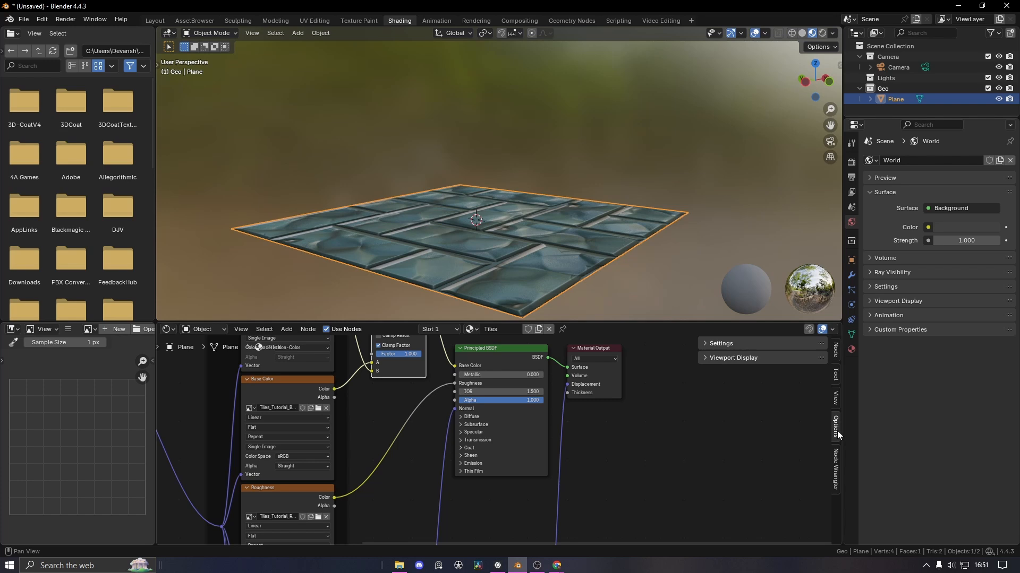
click(724, 344)
click(788, 392)
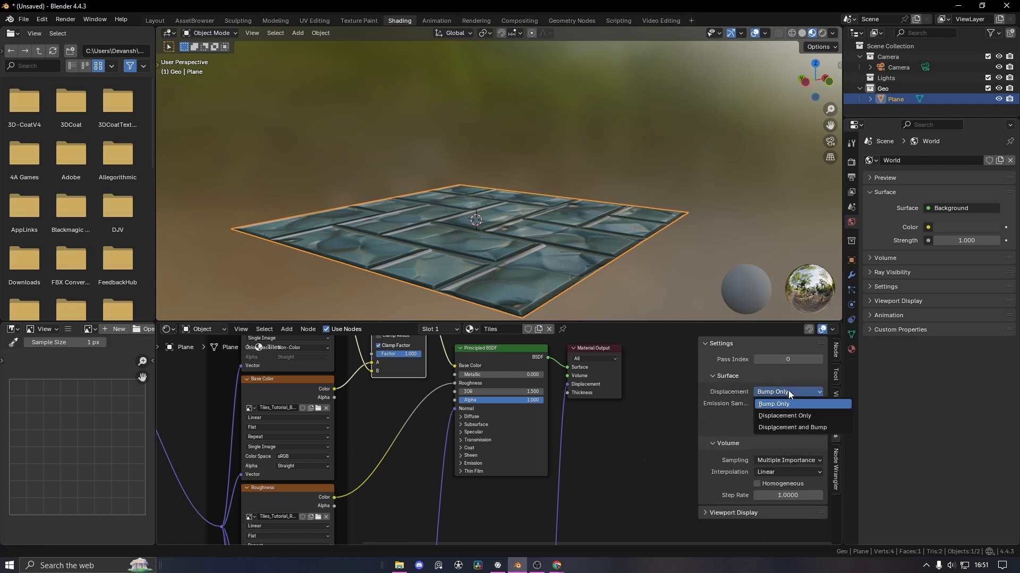
click(795, 427)
Show the render settings, then put the plane in Edit Mode and bring up its vertex menu
scroll(557, 236, down, 2)
middle_drag(557, 235, 569, 194)
click(610, 268)
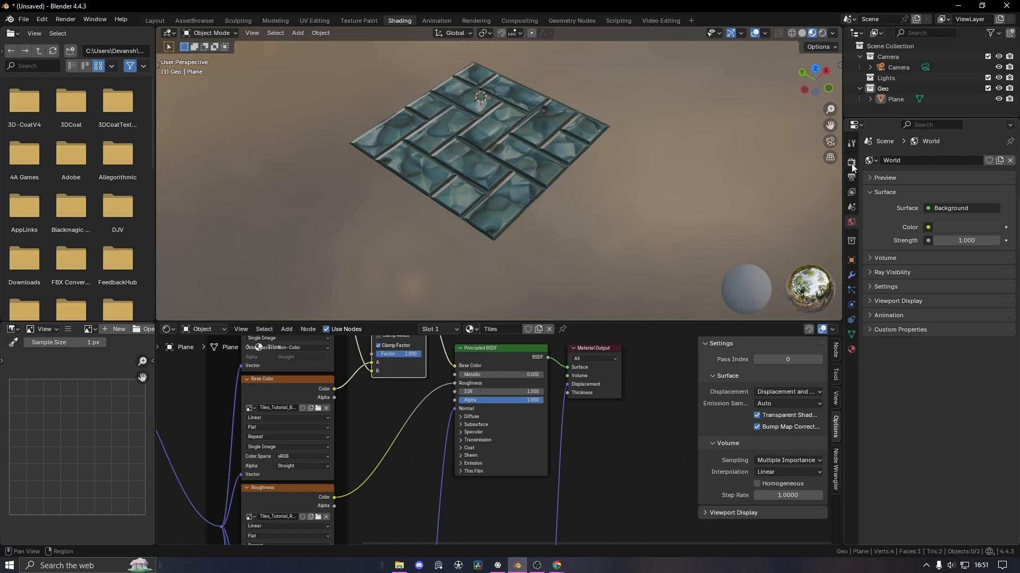
click(851, 163)
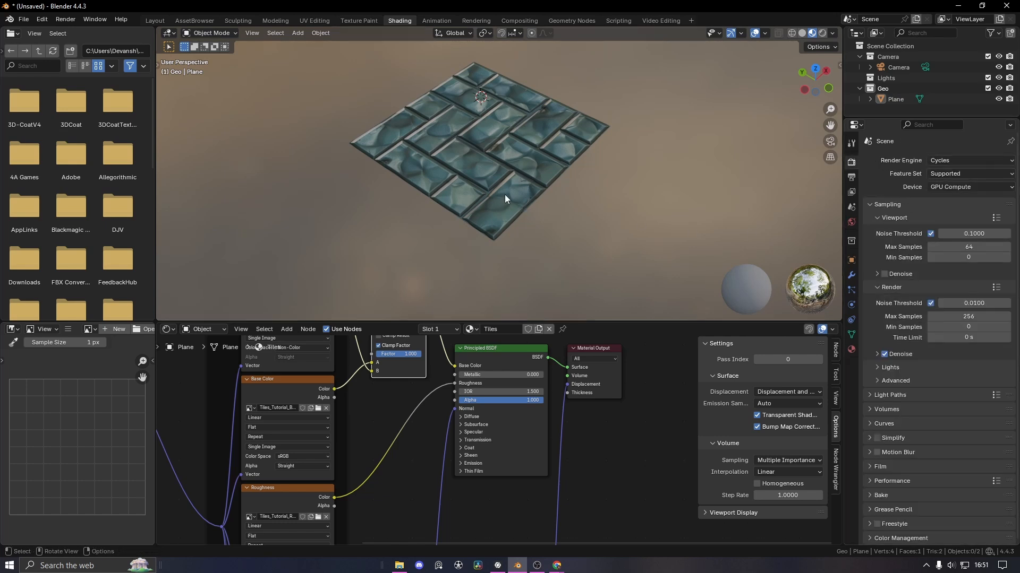
key(Tab)
right_click(485, 145)
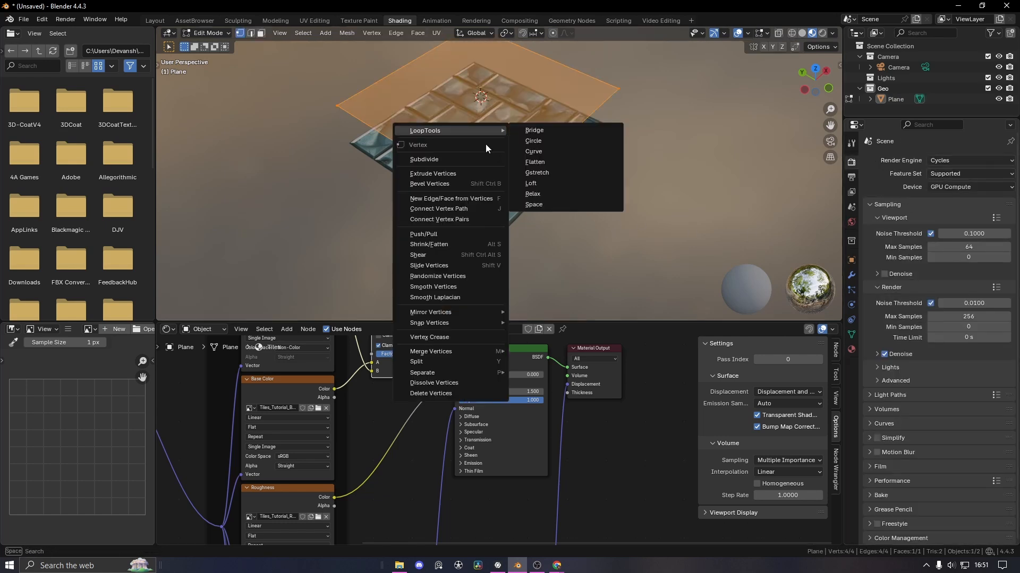
Subdivide the plane, raising the subdivision cuts to 10
click(451, 165)
middle_drag(315, 283, 248, 306)
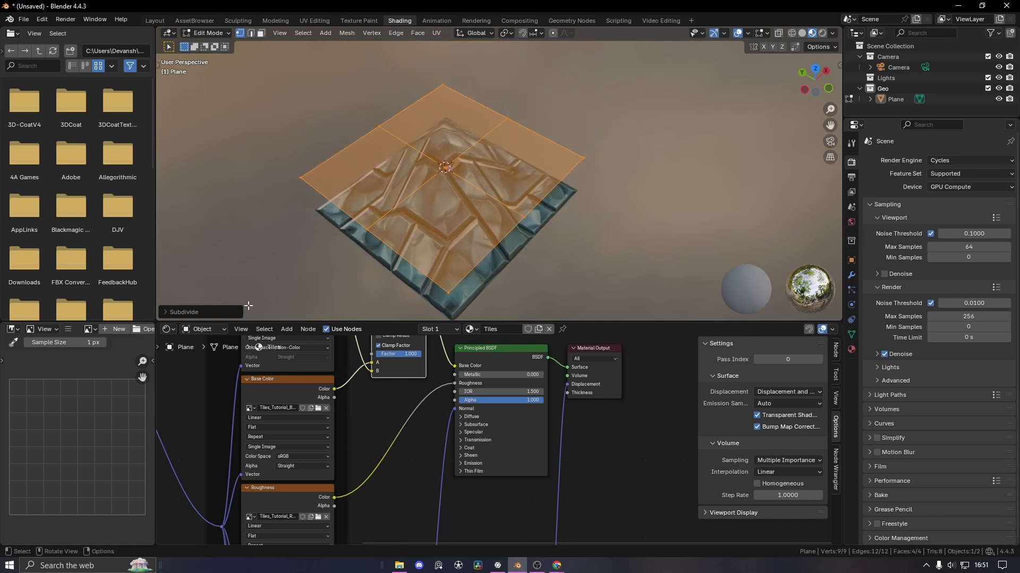
click(220, 309)
click(299, 239)
click(299, 239)
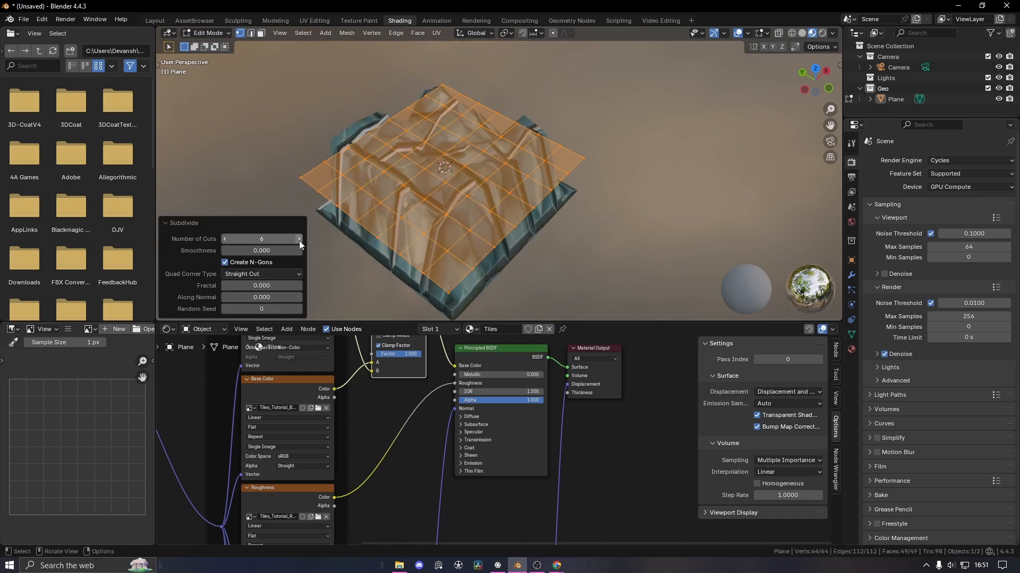
click(299, 239)
click(299, 239)
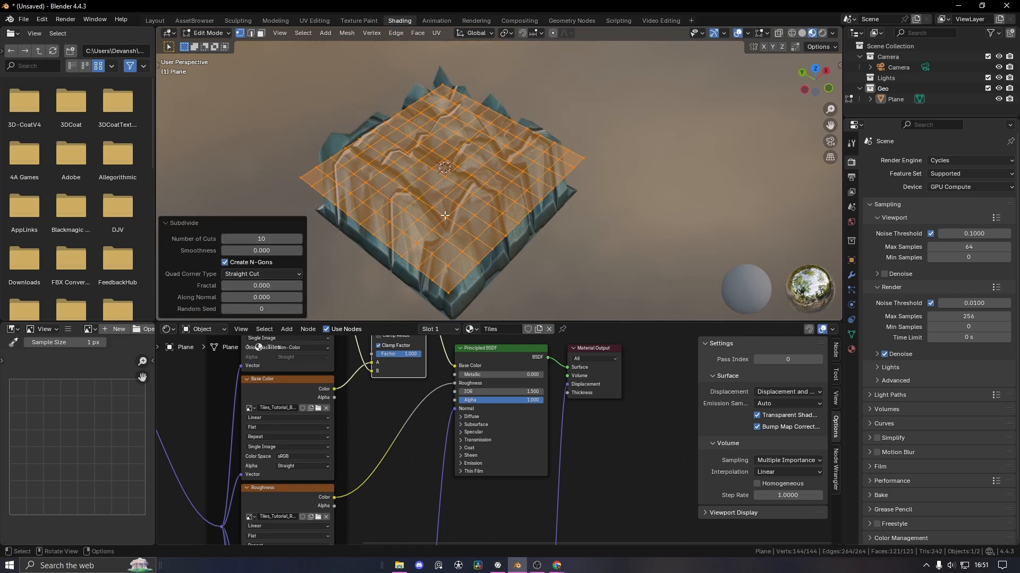
Select all vertices, subdivide the grid twice more, and return to object mode
right_click(412, 196)
click(410, 193)
click(411, 193)
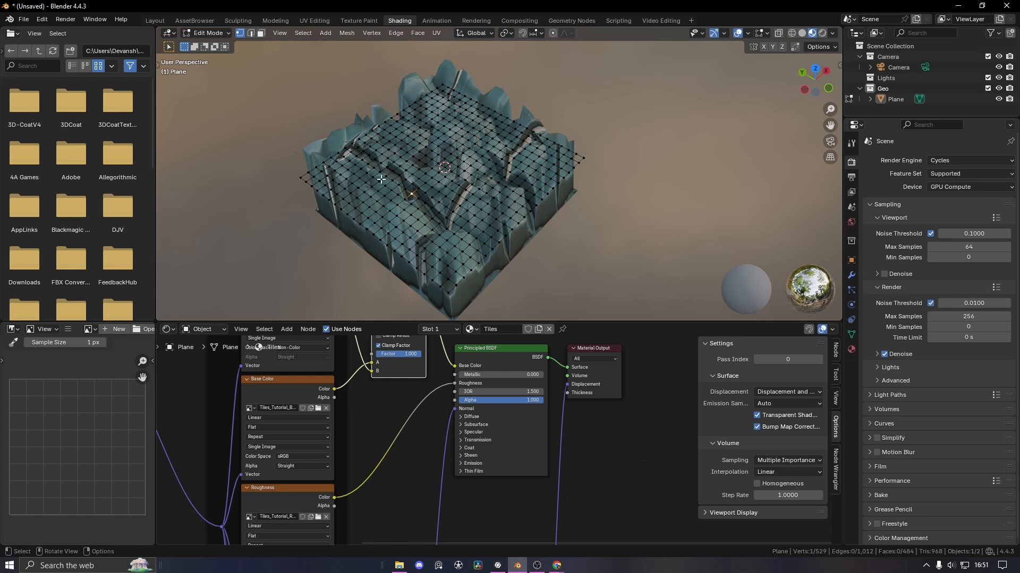
key(a)
right_click(422, 183)
click(423, 183)
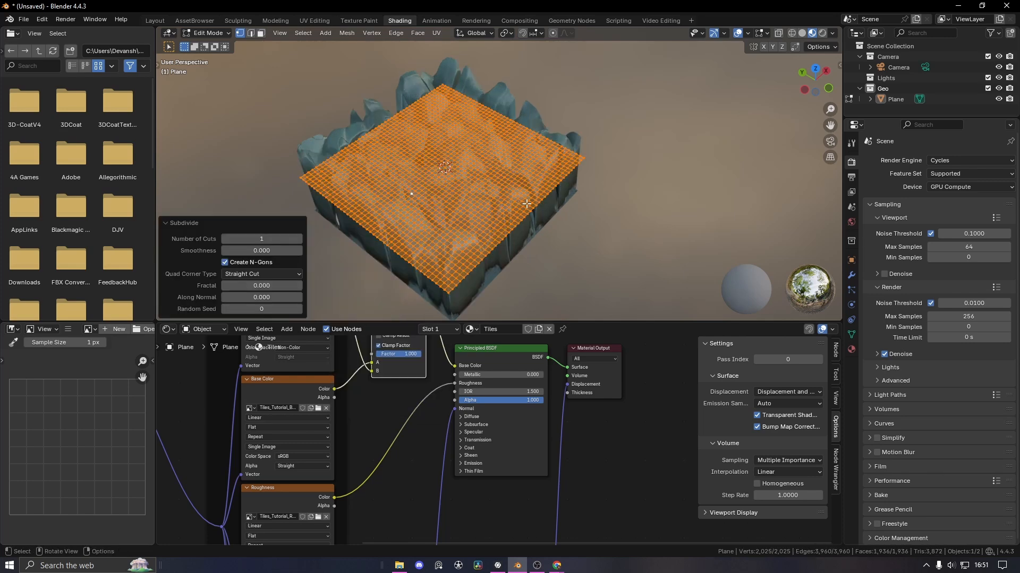
key(Tab)
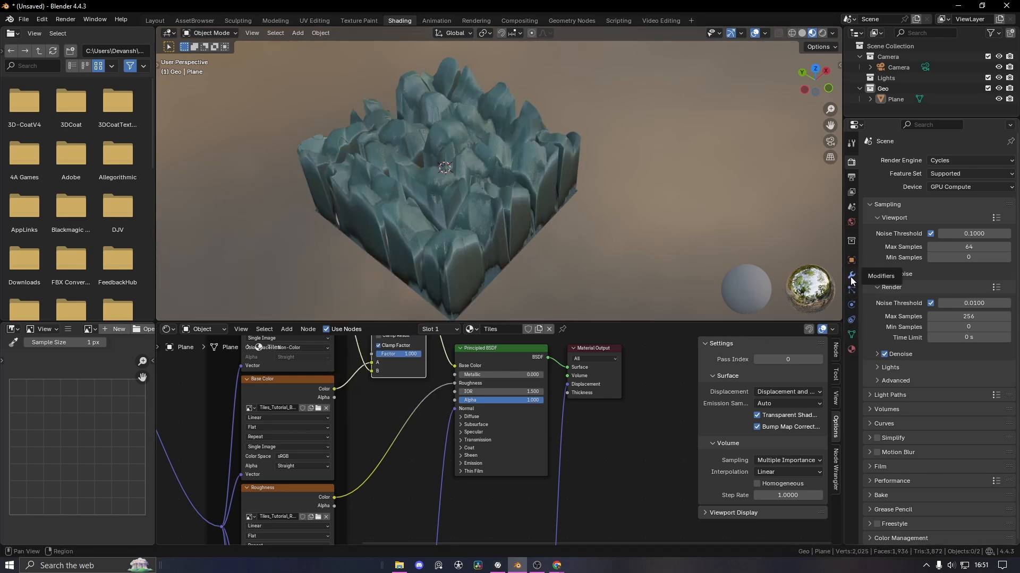
Lower the Displacement node's Scale to about 0.06 so the tiles are only slightly raised
middle_drag(517, 255, 467, 211)
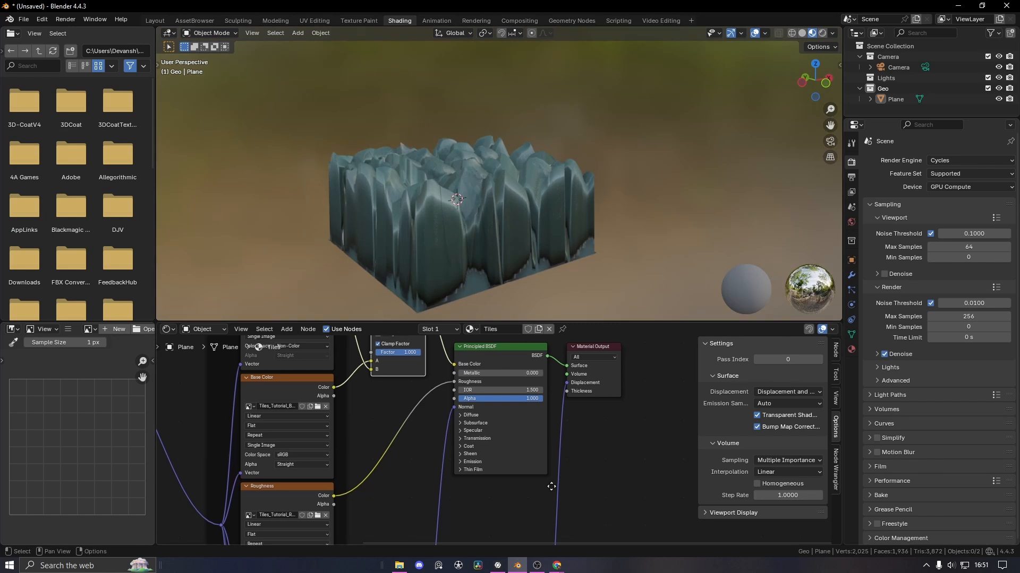
middle_drag(551, 487, 582, 469)
scroll(556, 439, up, 2)
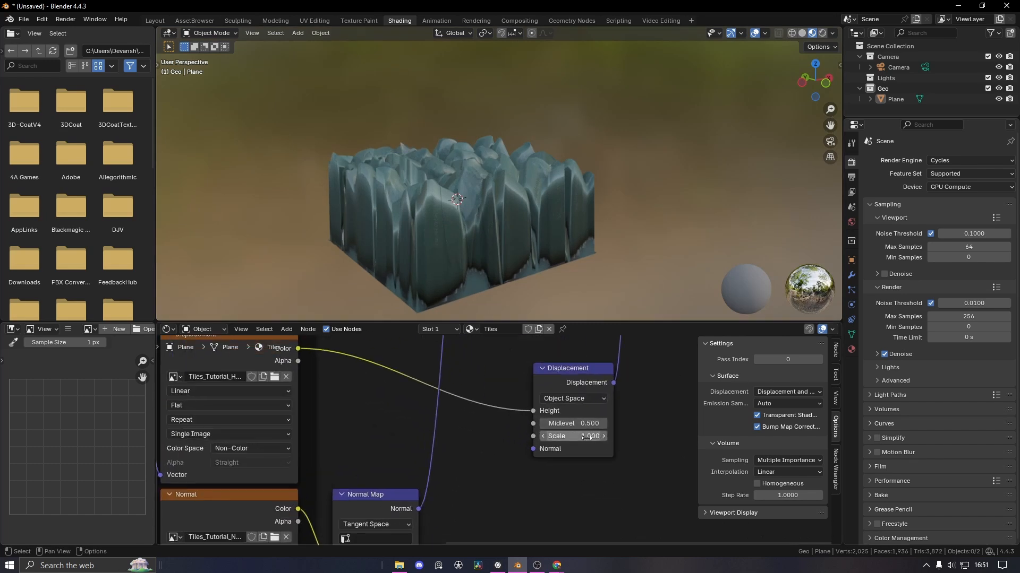
drag(586, 437, 536, 437)
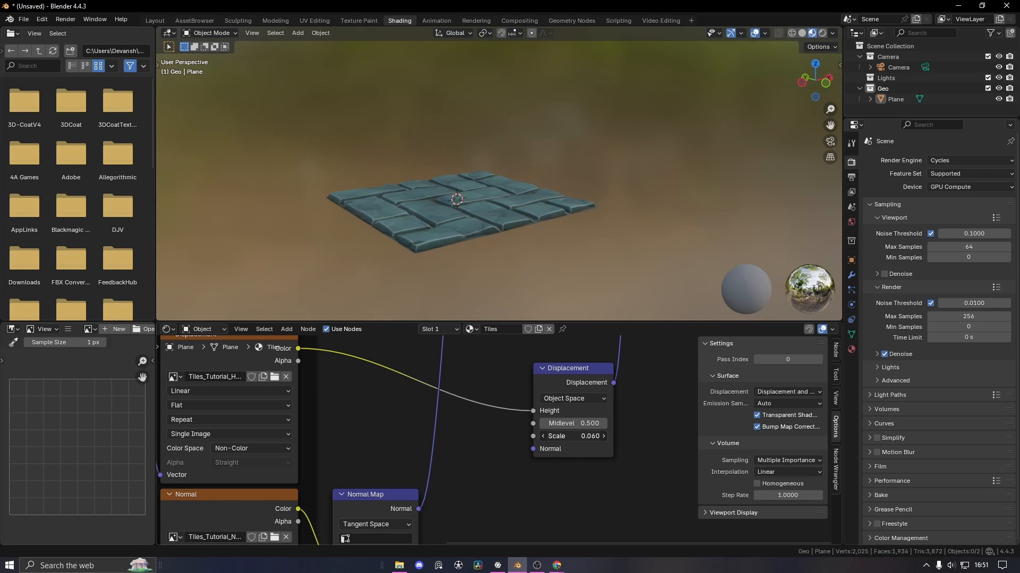
Orbit toward a top-down view and pan to the Mapping node's Scale inputs
middle_drag(513, 273, 473, 312)
scroll(401, 496, down, 3)
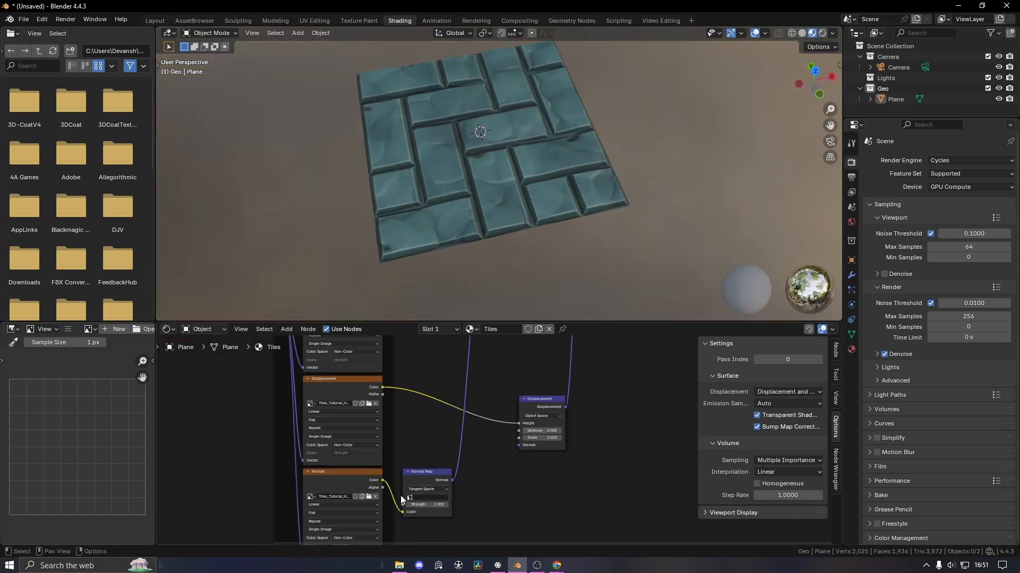
middle_drag(400, 495, 580, 480)
scroll(434, 492, up, 5)
middle_drag(434, 493, 478, 436)
scroll(374, 541, up, 1)
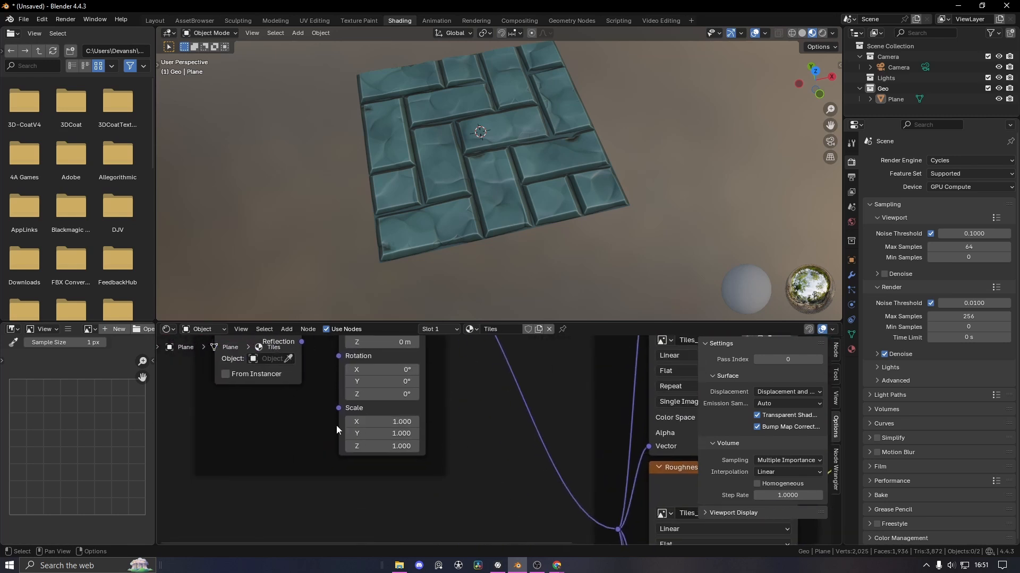
Feed the Mapping Scale from a new Value node and raise the tile repetition
drag(300, 415, 299, 416)
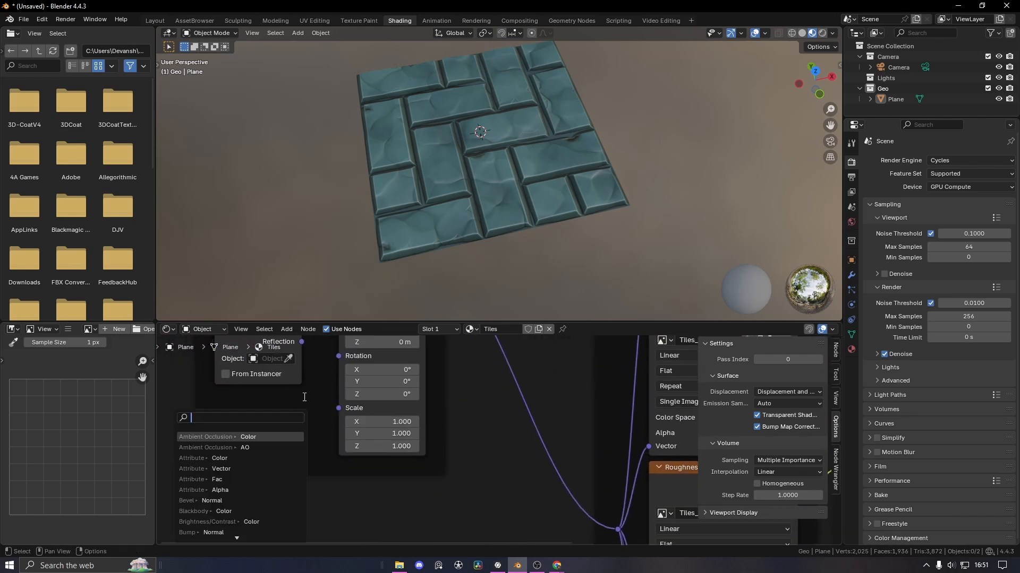
text(val)
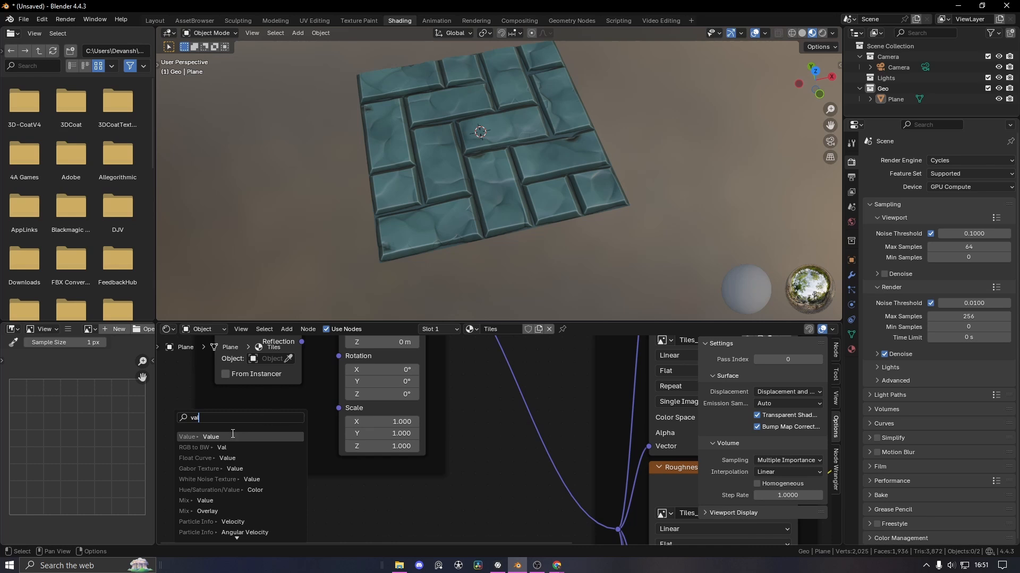
click(232, 436)
click(254, 415)
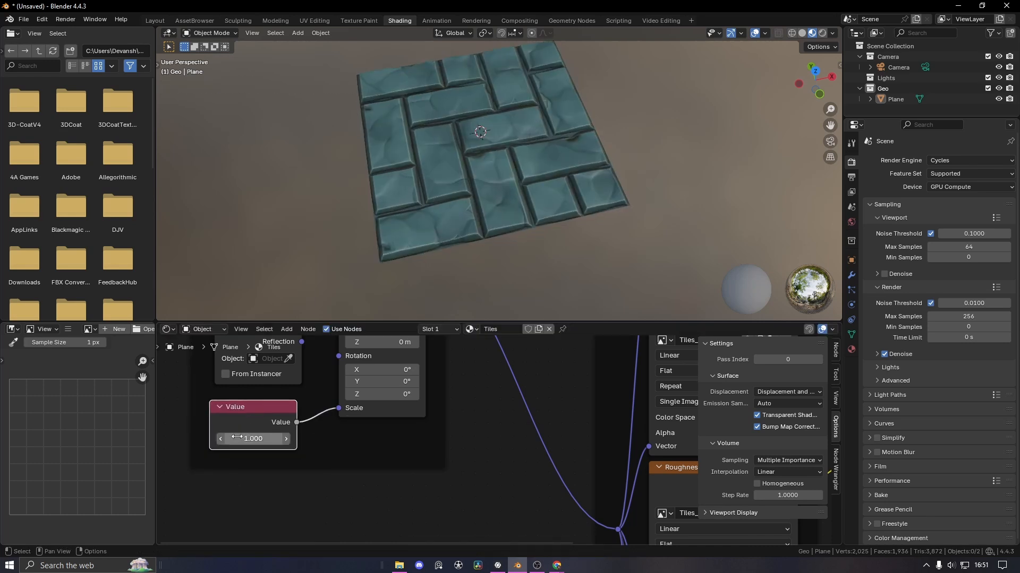
drag(243, 438, 298, 438)
scroll(518, 247, up, 3)
middle_drag(519, 247, 561, 156)
Subdivide the plane's mesh two more times in edit mode
click(458, 180)
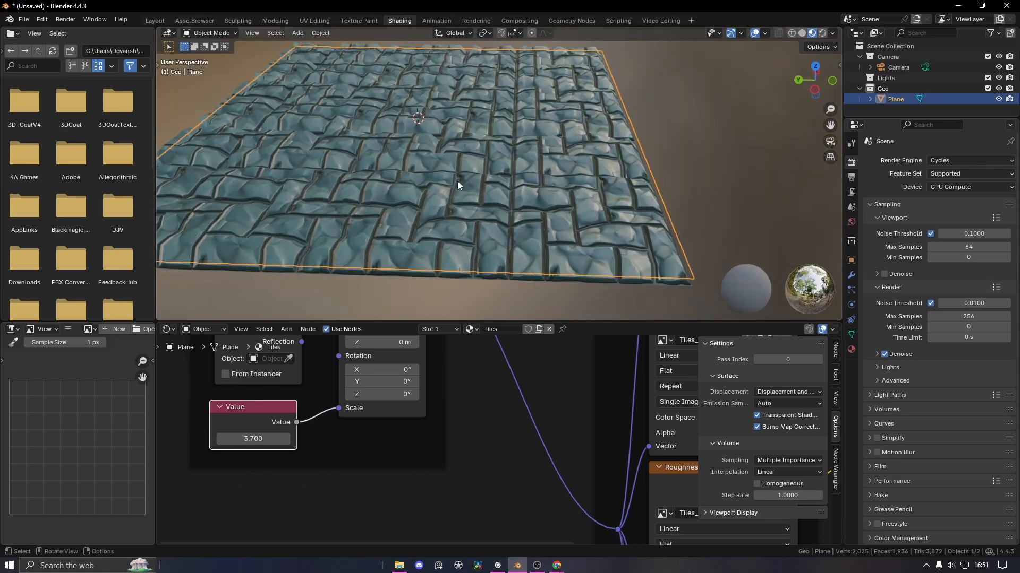
key(Tab)
right_click(401, 165)
click(401, 165)
right_click(421, 182)
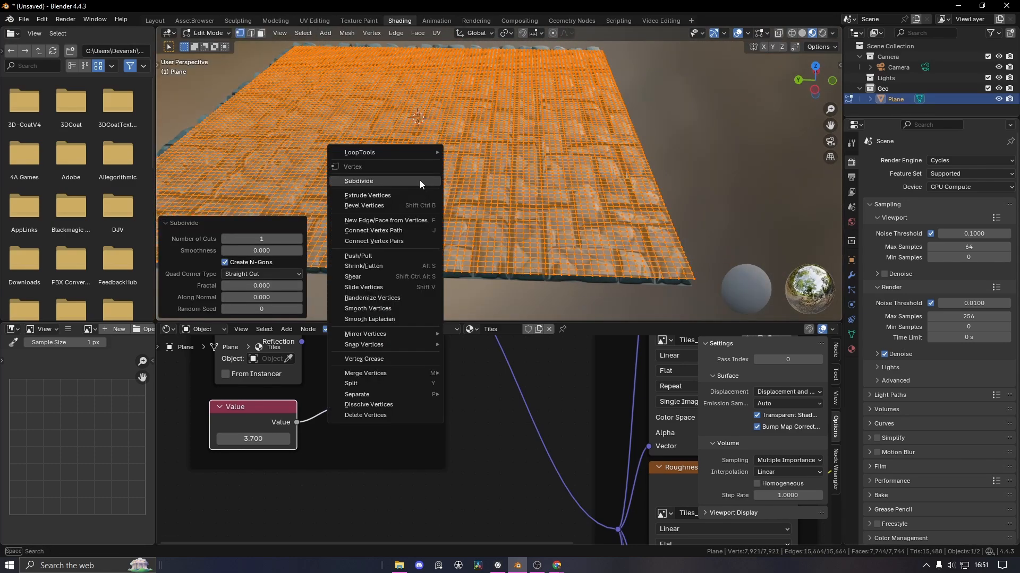
click(421, 183)
key(Tab)
Set the Displacement node's Scale to 0.020
middle_drag(516, 236, 492, 261)
middle_drag(489, 457, 335, 369)
scroll(584, 170, down, 2)
click(646, 232)
middle_drag(646, 232, 676, 180)
middle_drag(611, 445, 417, 351)
middle_drag(593, 472, 344, 350)
drag(510, 446, 503, 446)
middle_drag(546, 234, 521, 223)
scroll(518, 199, down, 2)
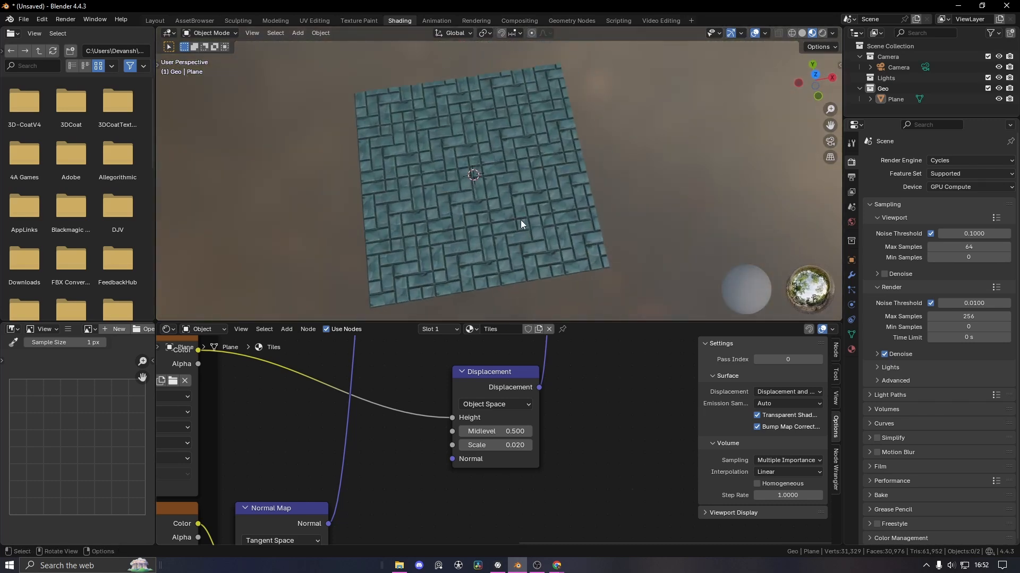
Commit a tiling Value of 3 and switch to the Layout workspace
middle_drag(397, 471, 305, 476)
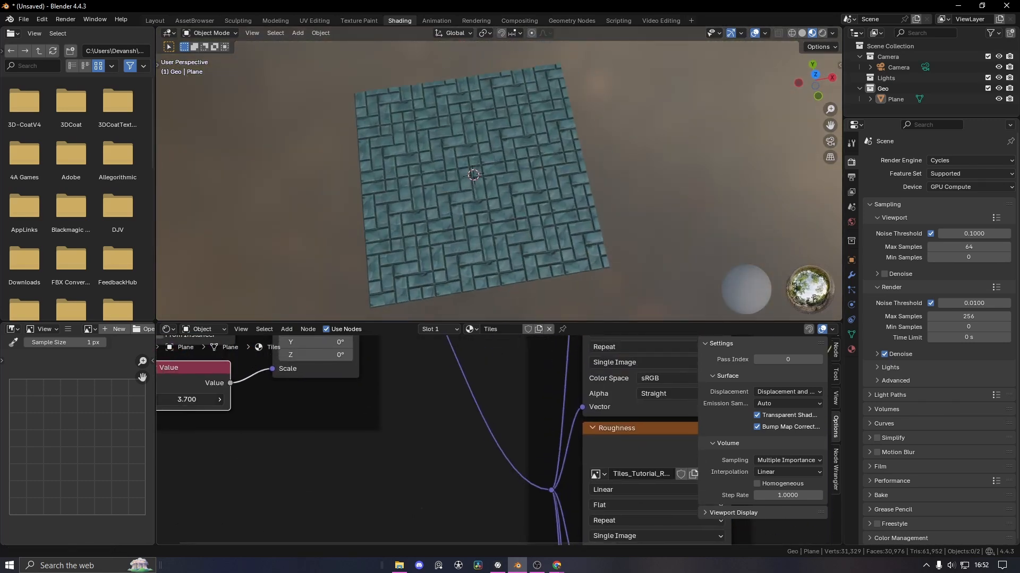
key(Return)
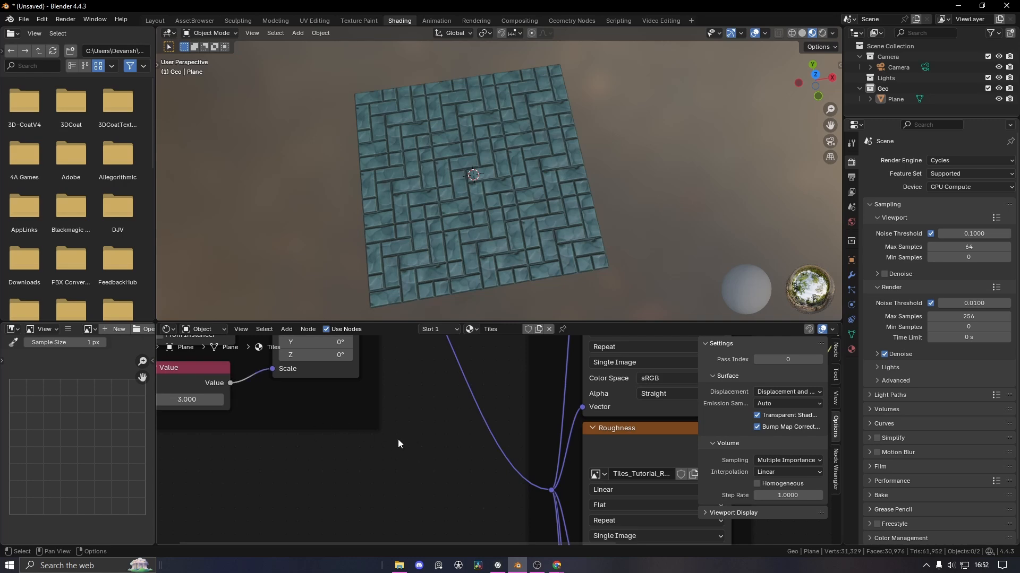
click(154, 21)
scroll(572, 294, down, 1)
Preview in Rendered shading and add a Sun light to the Lights collection
middle_drag(573, 294, 524, 287)
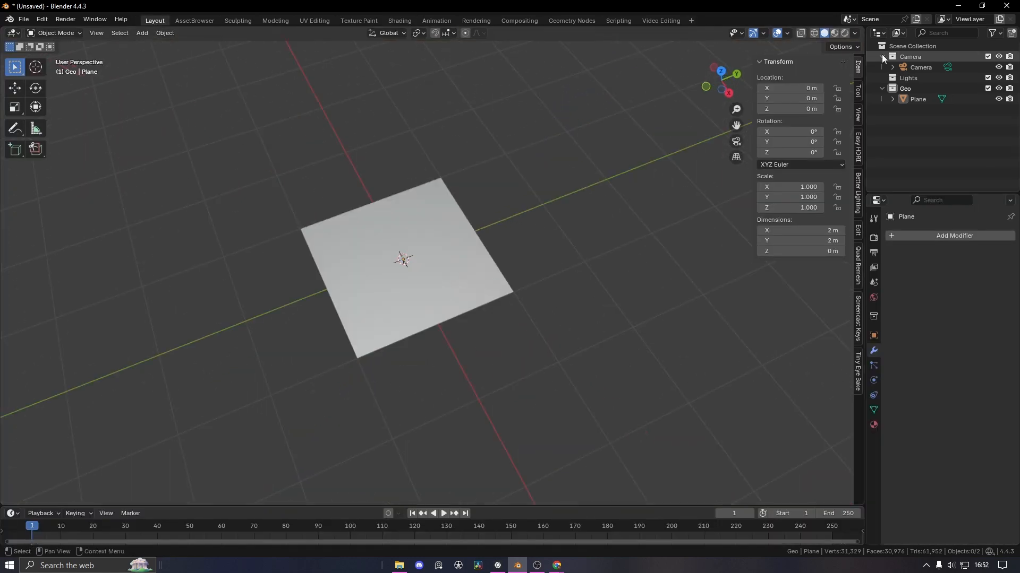
click(844, 33)
mouse_move(502, 212)
middle_down()
mouse_move(562, 266)
mouse_move(579, 260)
middle_up()
click(907, 78)
key(shift+a)
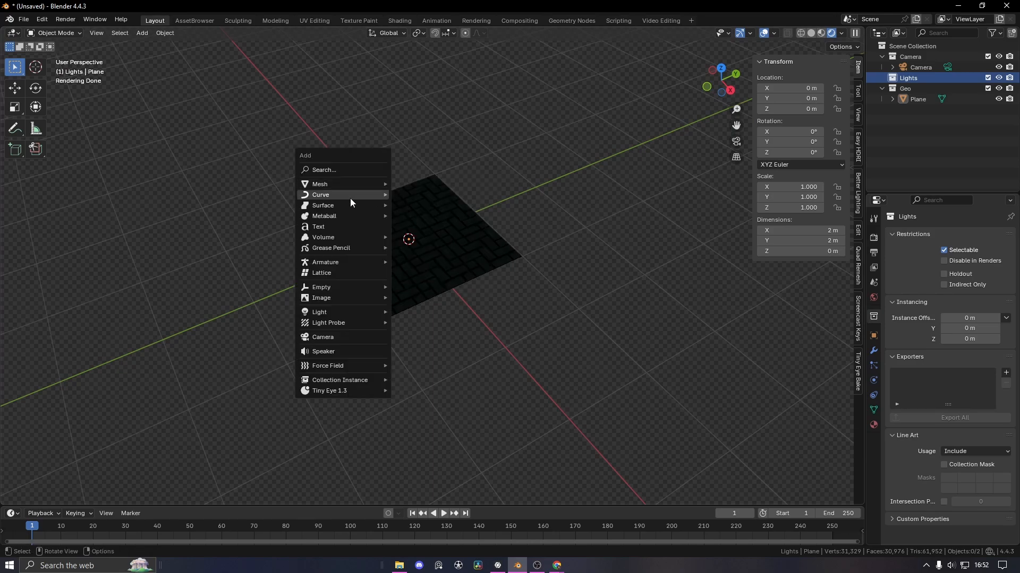
mouse_move(325, 316)
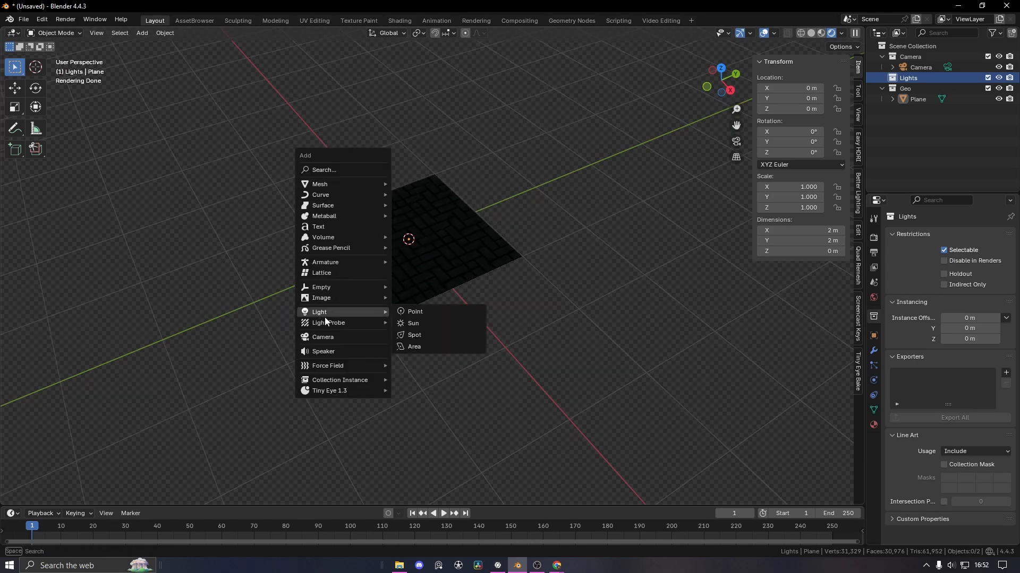
click(428, 324)
Move the sun to the upper left and aim it down at the plane
key(g)
click(150, 98)
drag(243, 181, 467, 263)
middle_drag(467, 263, 429, 202)
key(g)
click(386, 122)
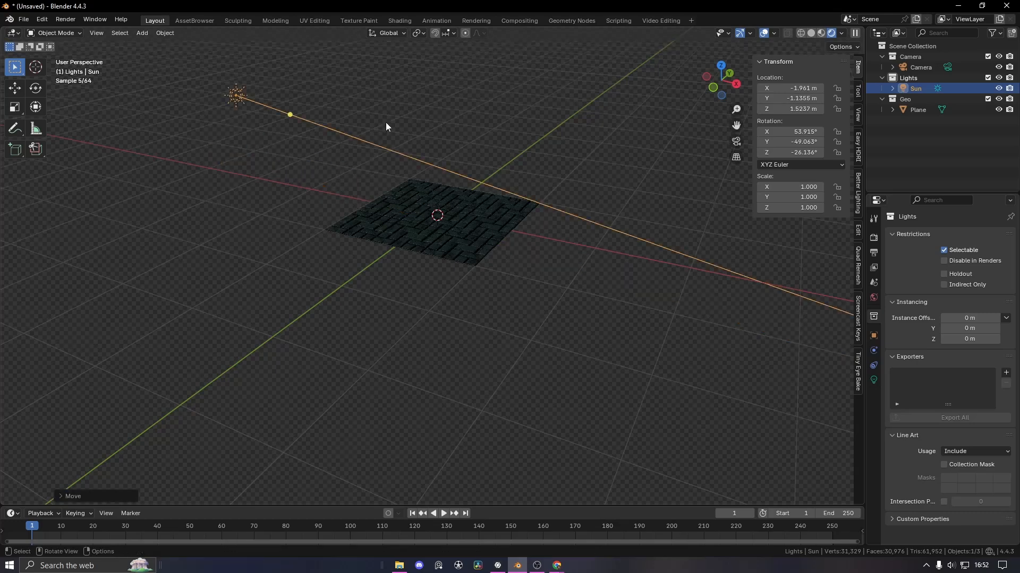
drag(291, 113, 281, 129)
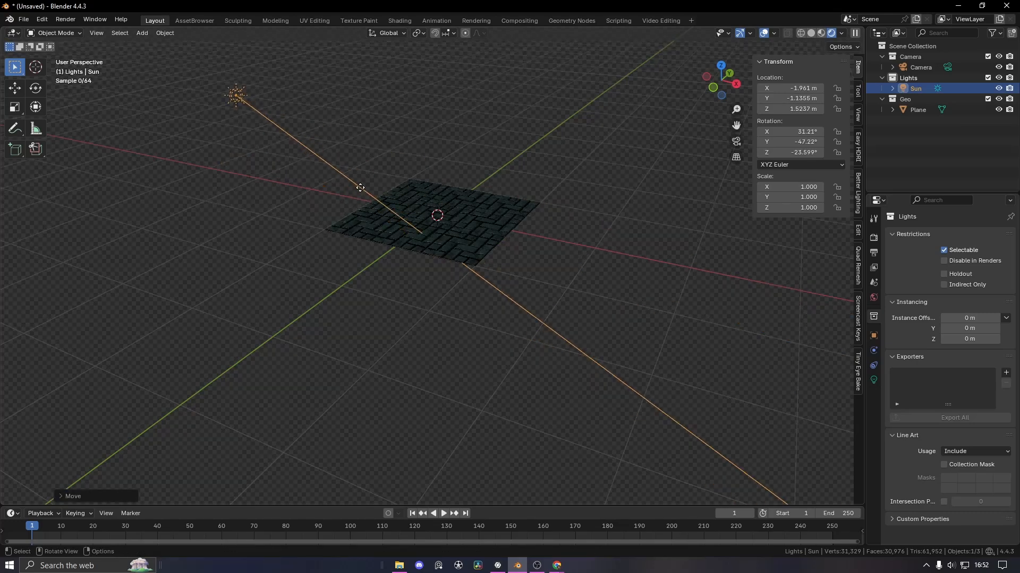
Set the sun light's Strength to 4.220
click(874, 380)
drag(965, 307, 988, 307)
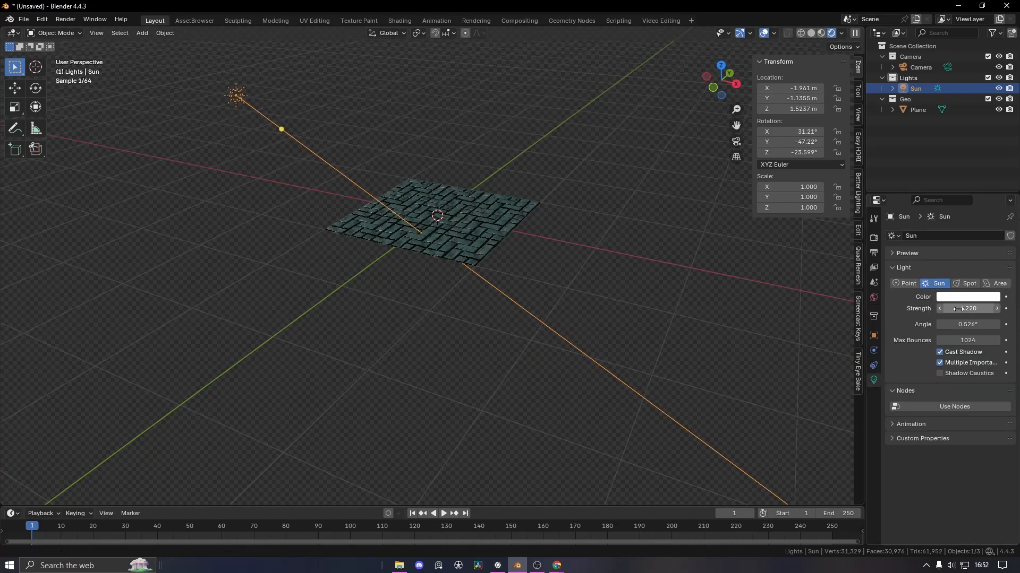
scroll(565, 306, up, 1)
middle_drag(564, 307, 554, 346)
click(640, 320)
scroll(551, 317, up, 5)
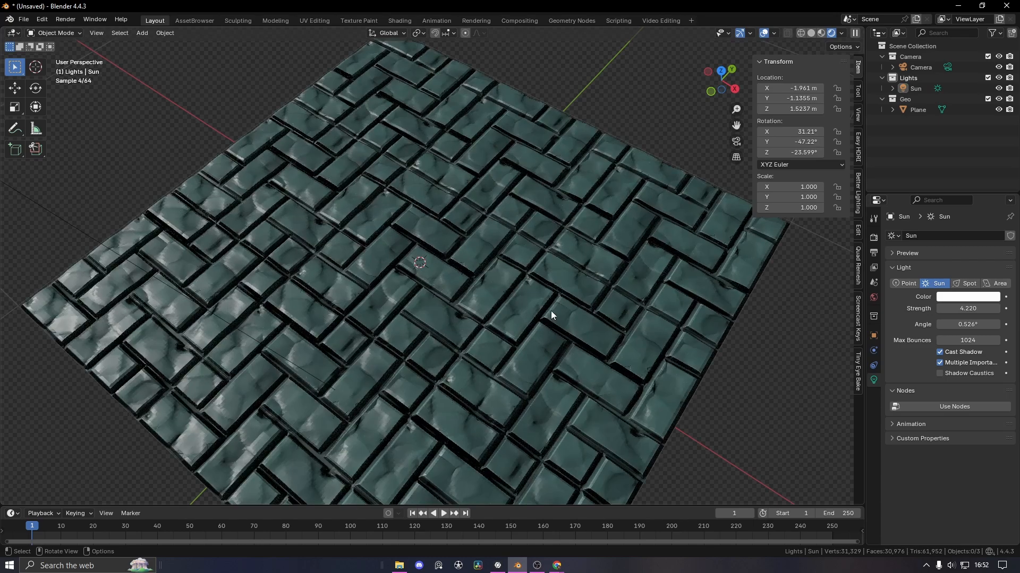
middle_drag(521, 299, 451, 257)
Apply Shade Smooth to the tiled plane
click(450, 257)
right_click(410, 241)
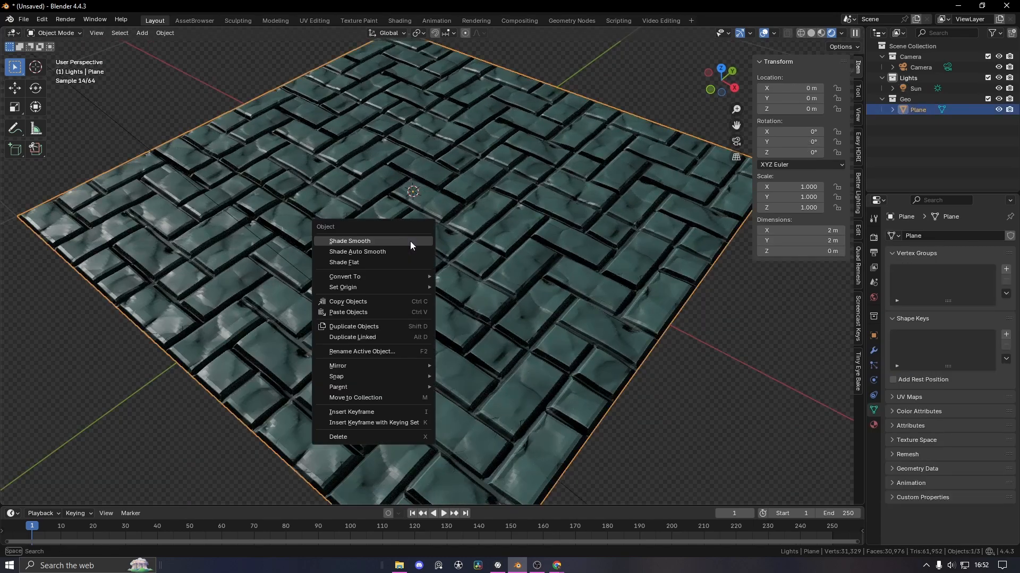
click(410, 241)
scroll(371, 237, down, 4)
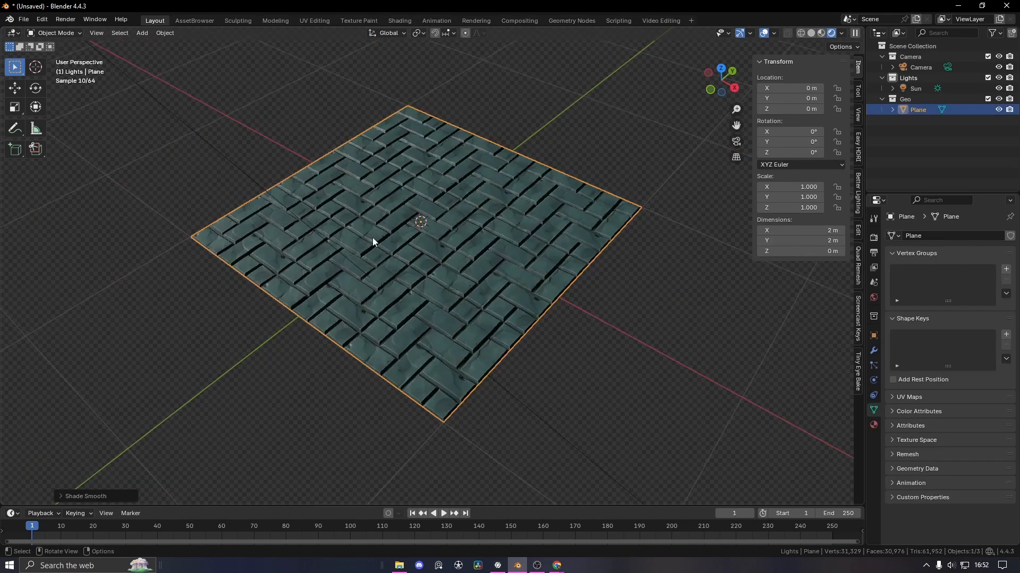
scroll(467, 273, up, 7)
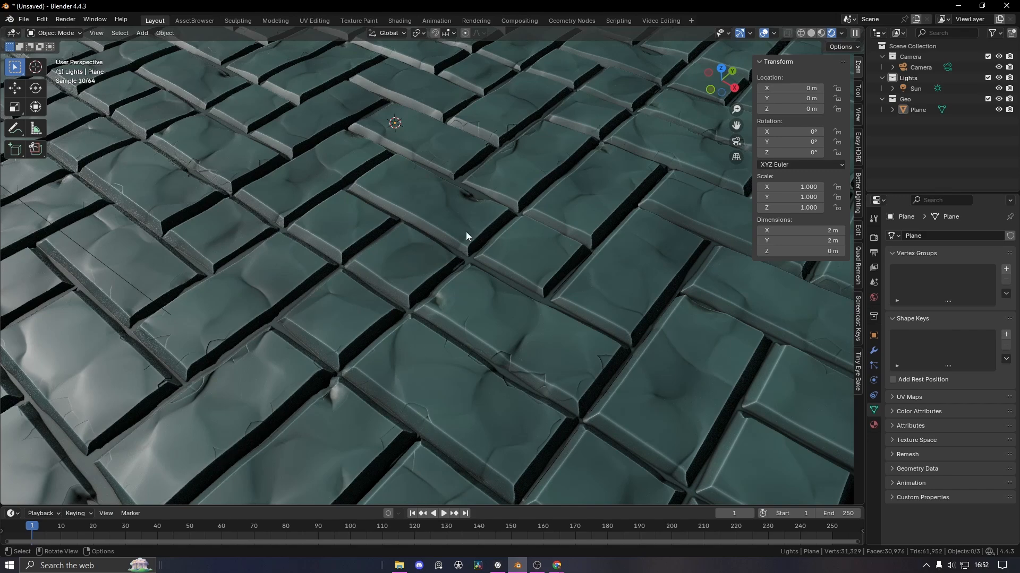
scroll(466, 234, down, 8)
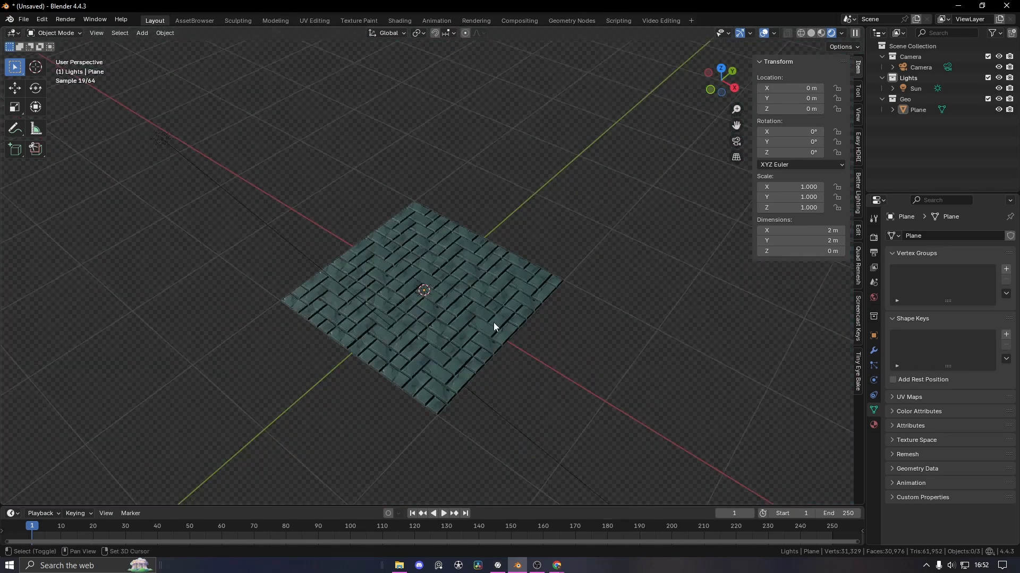
scroll(494, 322, up, 3)
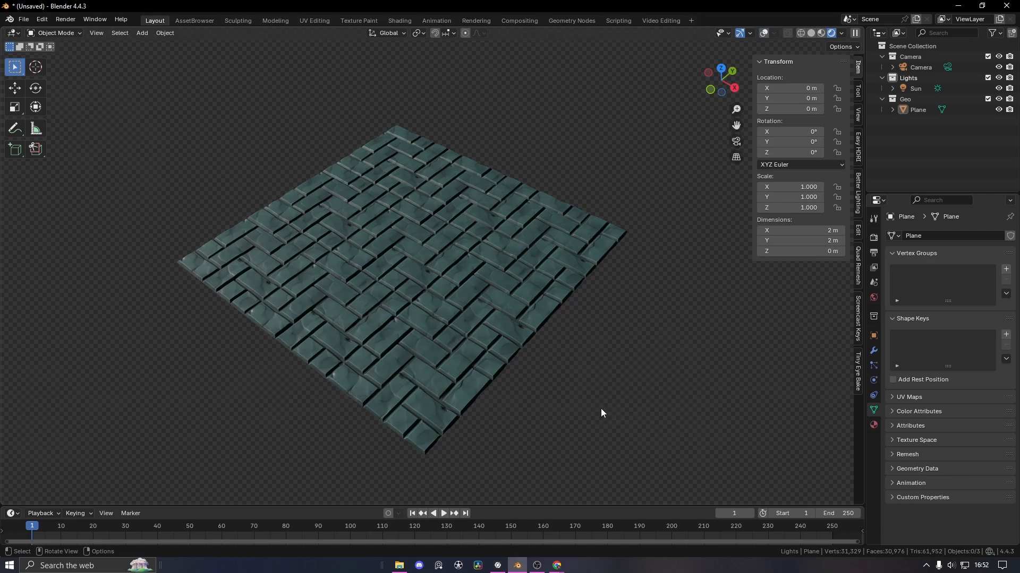
Back in InstaMAT Studio, save the material package and show the navigator and previews
click(497, 565)
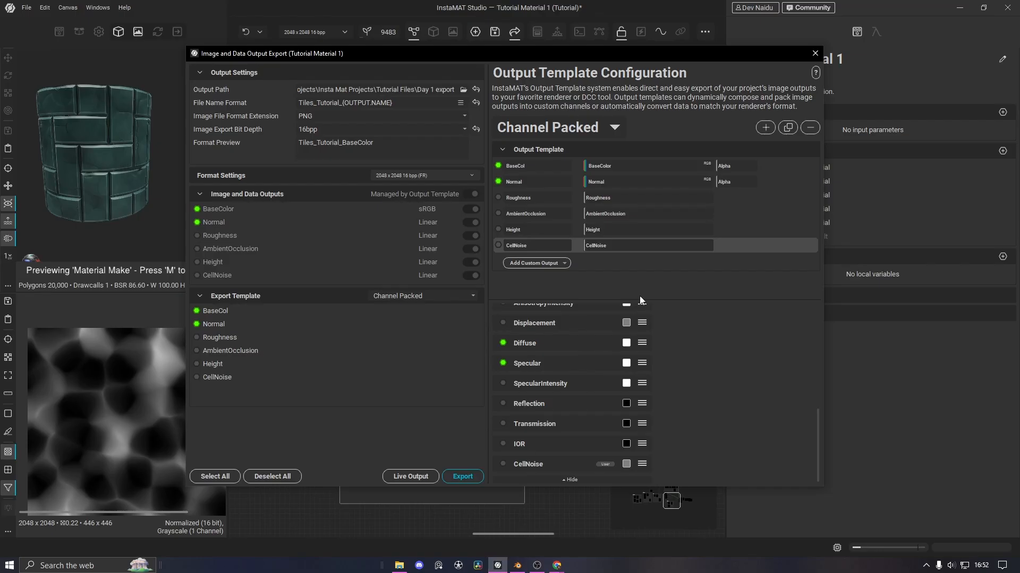
scroll(387, 424, down, 2)
key(ctrl+s)
middle_drag(389, 465, 534, 383)
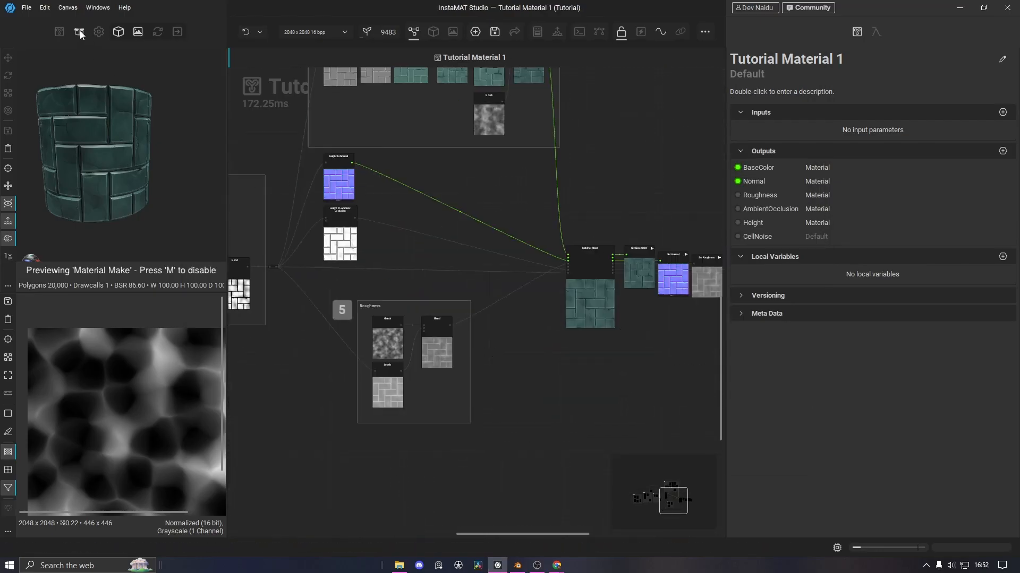
click(79, 31)
scroll(355, 337, down, 3)
middle_drag(246, 407, 571, 413)
scroll(324, 328, up, 3)
click(107, 34)
scroll(430, 334, up, 3)
Set the Brick Generator to Diamond mode with size 0.59, roundness 0.00, bevel 0.11
click(468, 314)
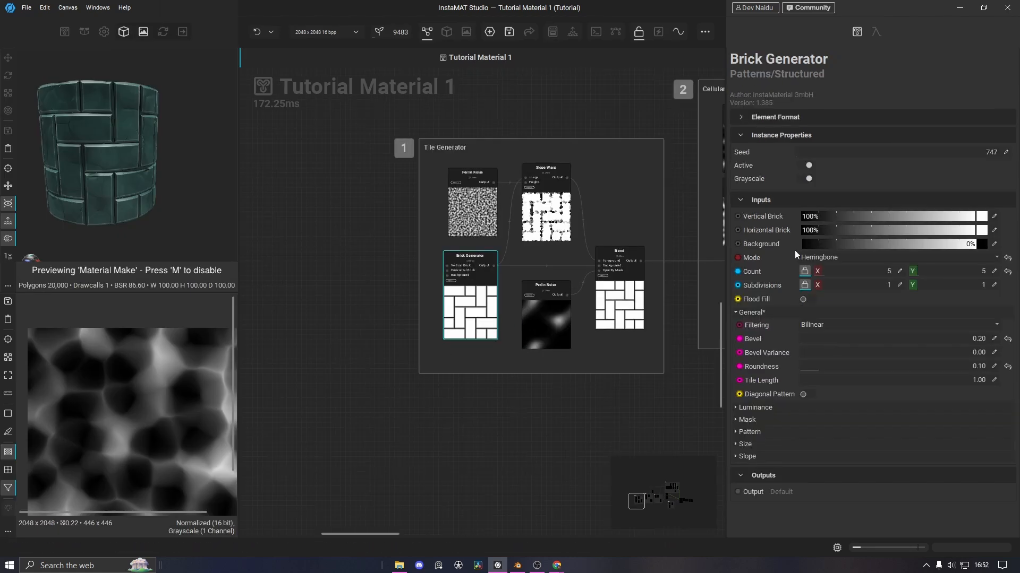
click(816, 271)
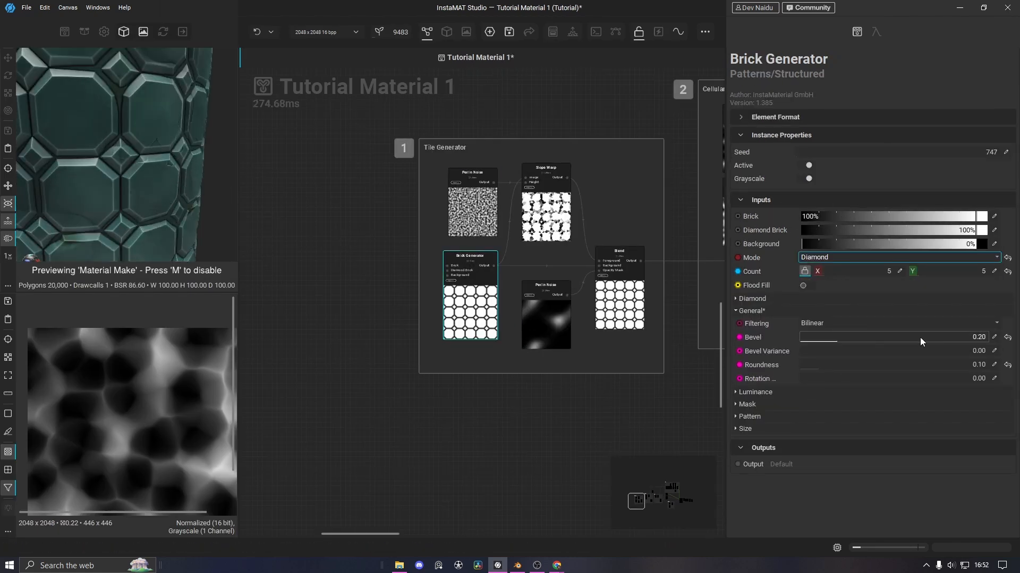
drag(898, 313, 926, 324)
click(1006, 326)
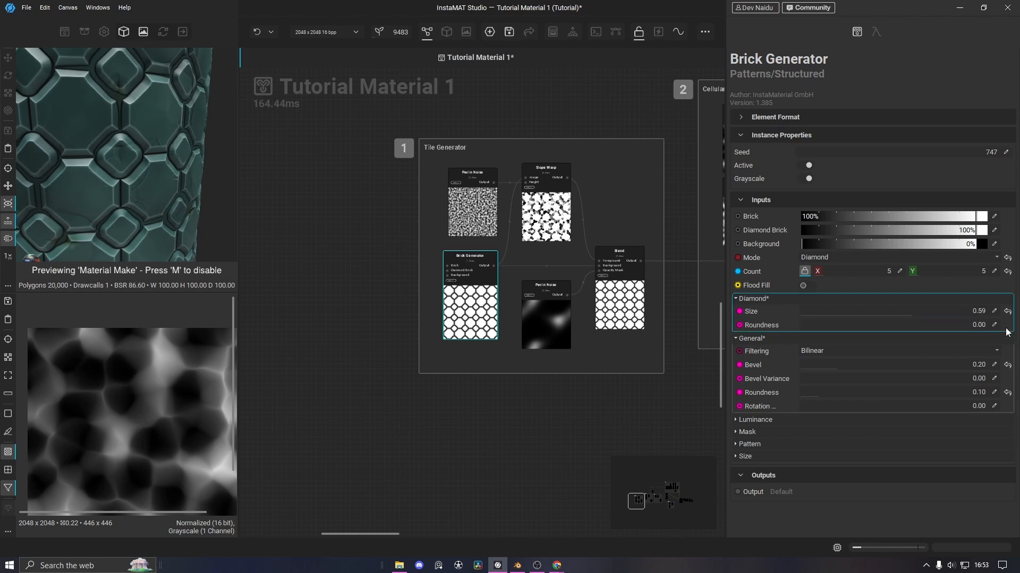
drag(838, 365, 820, 368)
scroll(148, 173, down, 6)
drag(149, 174, 155, 194)
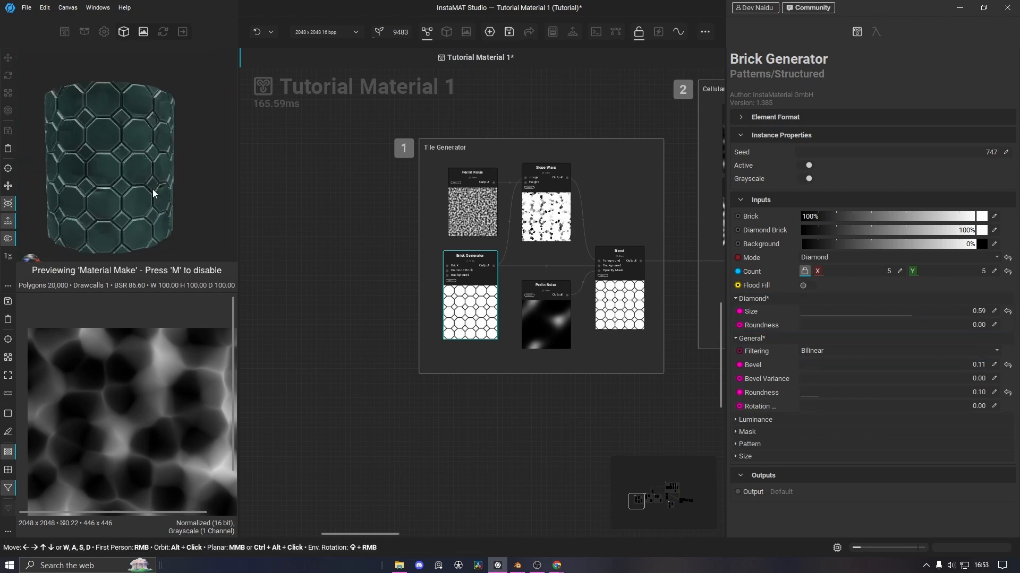
scroll(155, 193, up, 6)
Inspect the graph's Color group, selecting the Solid Color and Gradient Map nodes
middle_drag(560, 431, 176, 456)
middle_drag(680, 398, 421, 466)
scroll(421, 467, down, 2)
middle_drag(570, 281, 393, 371)
click(557, 175)
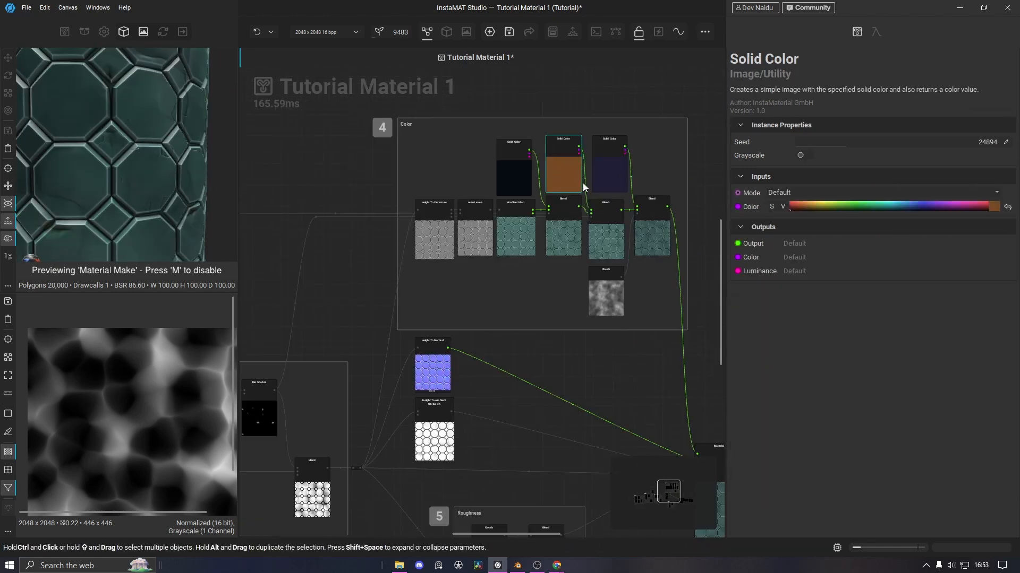
click(515, 235)
scroll(570, 473, down, 2)
middle_drag(569, 474, 555, 342)
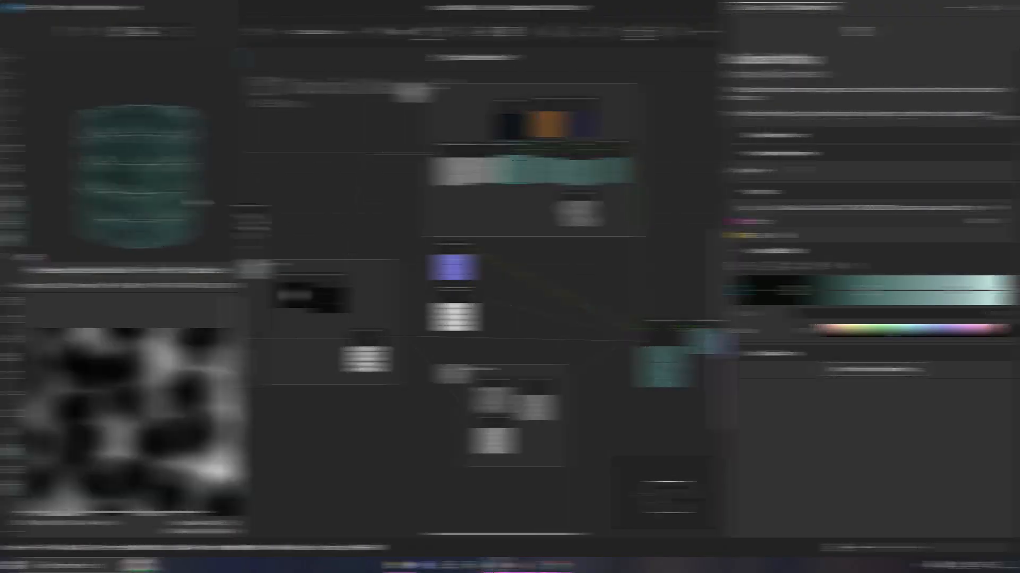